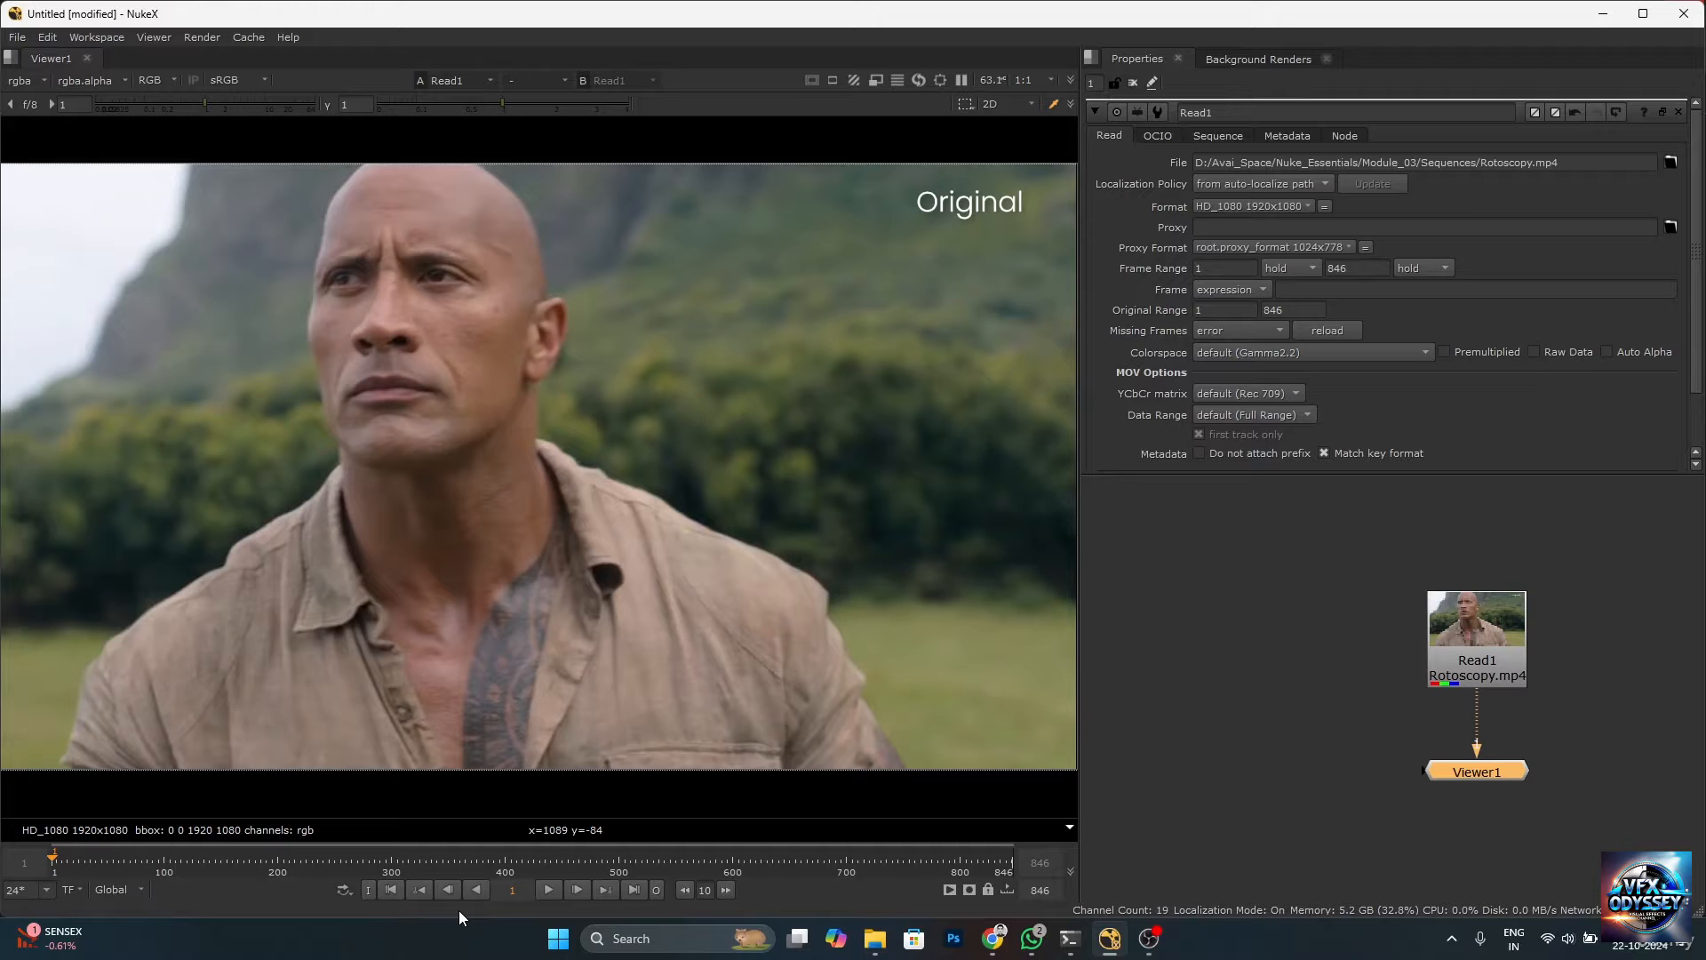
Play back the Rotoscopy.mp4 footage in the viewer.
left_click(547, 889)
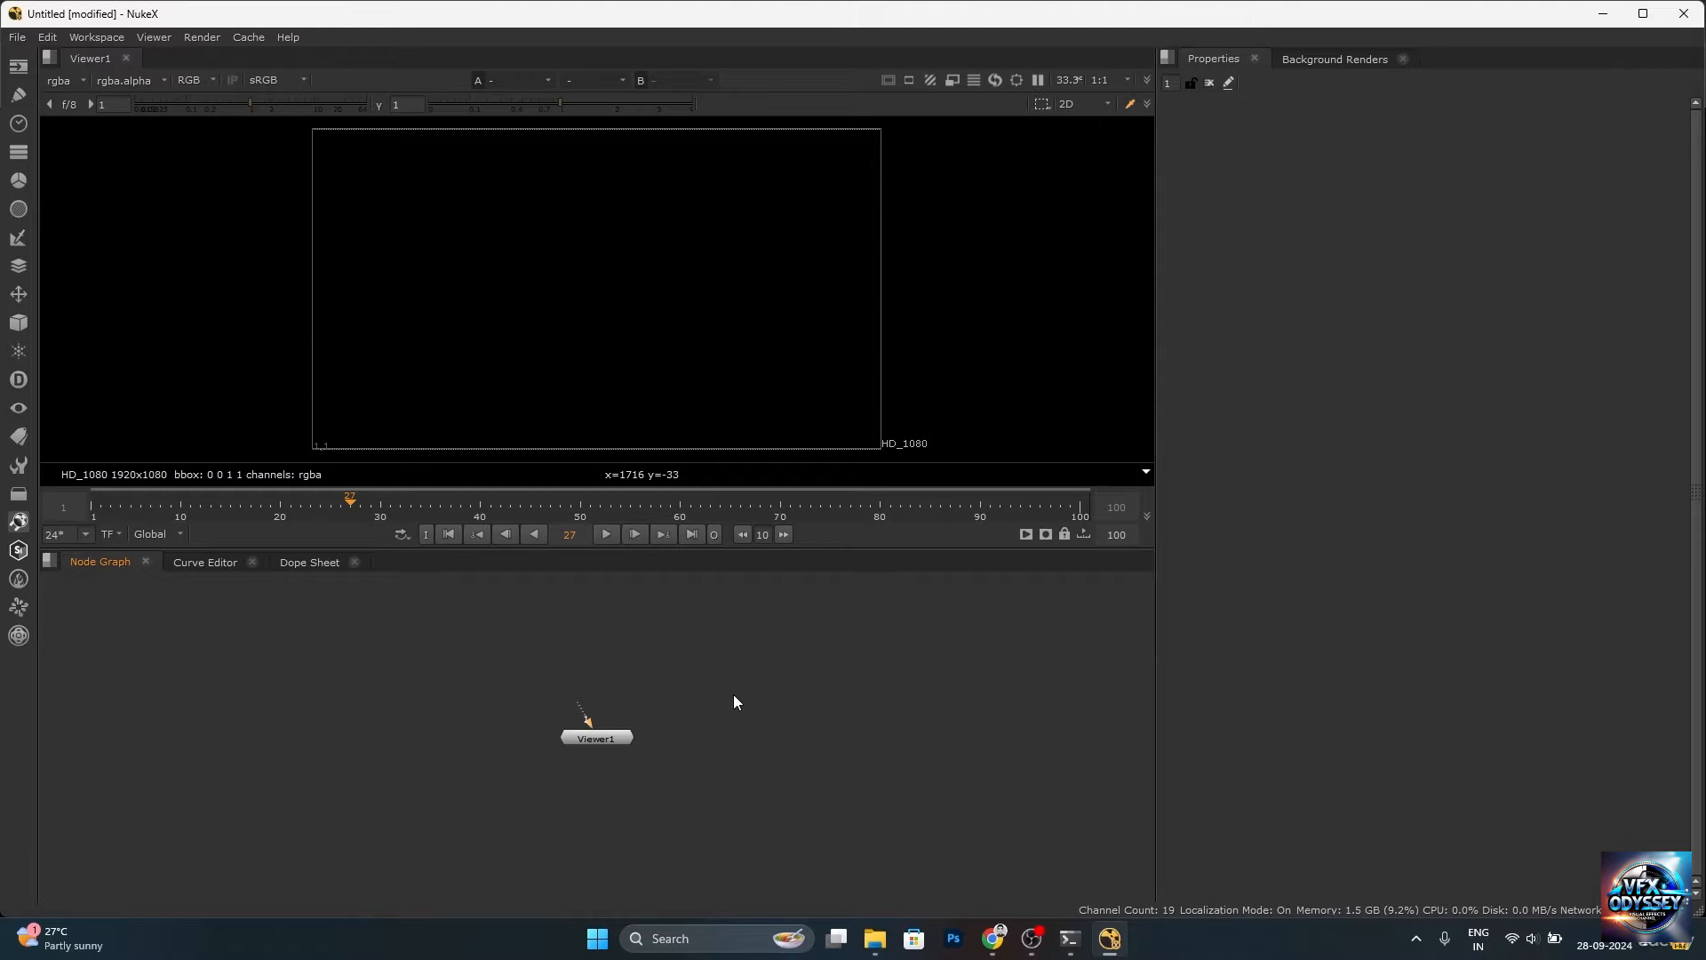
Add a Roto node to the empty area of the node graph, beside the Viewer1 node.
key("Tab")
type("ro")
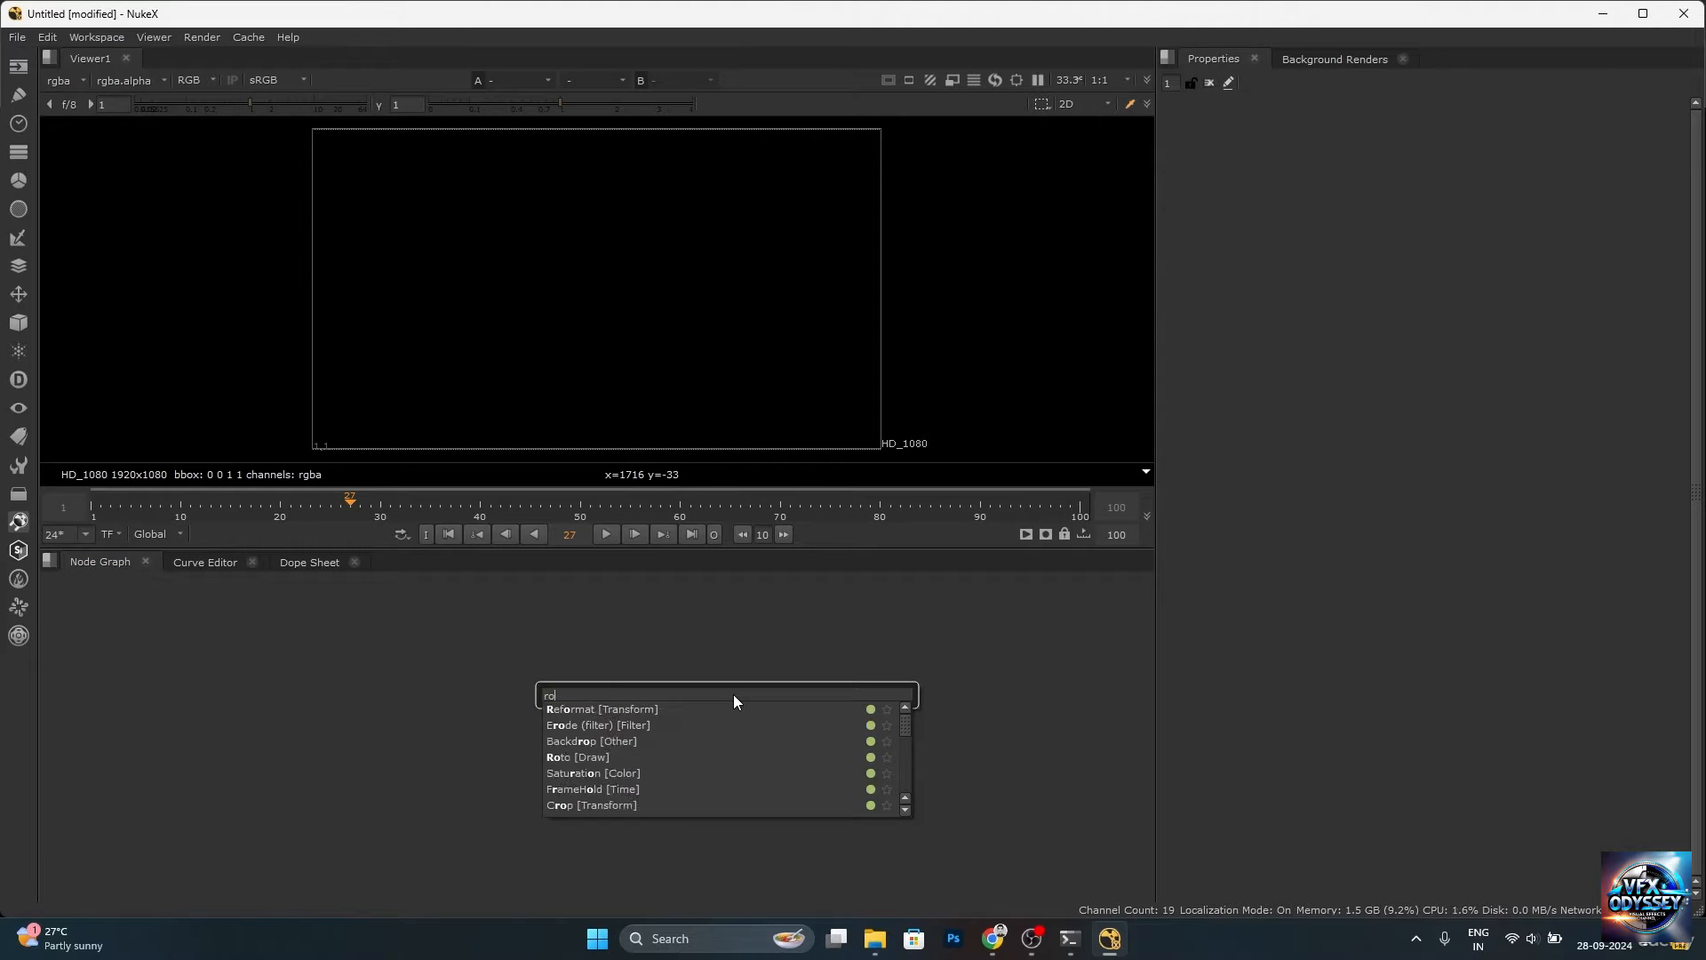
type("to")
key("Return")
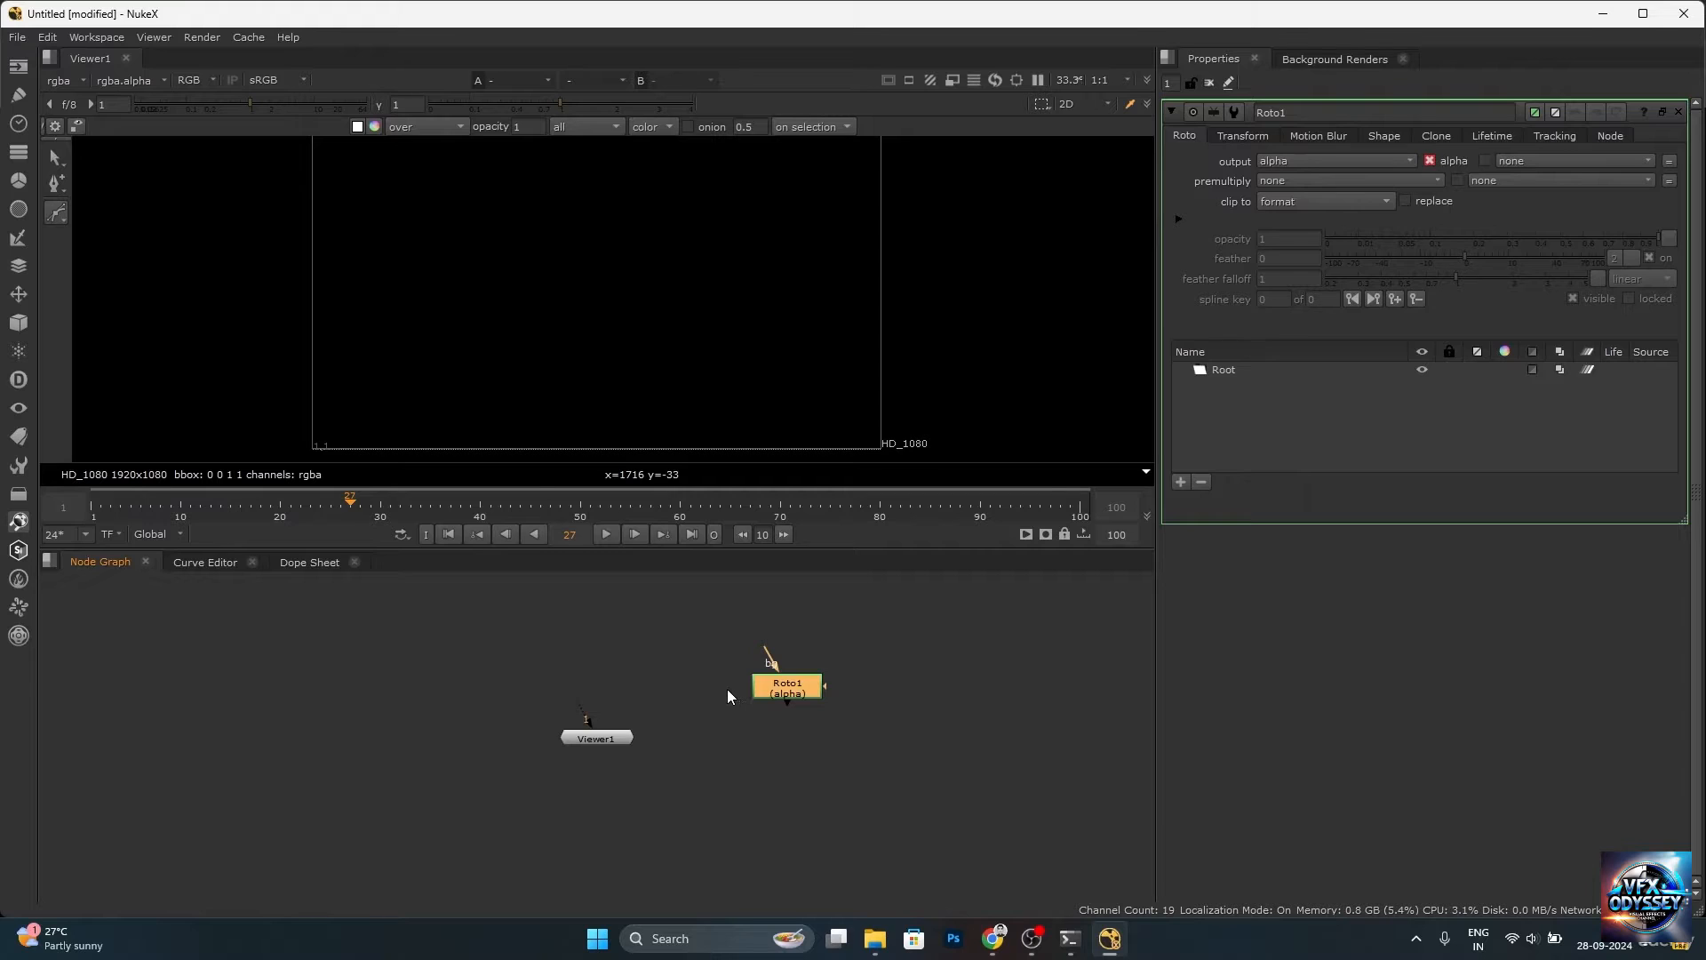
left_click(726, 695)
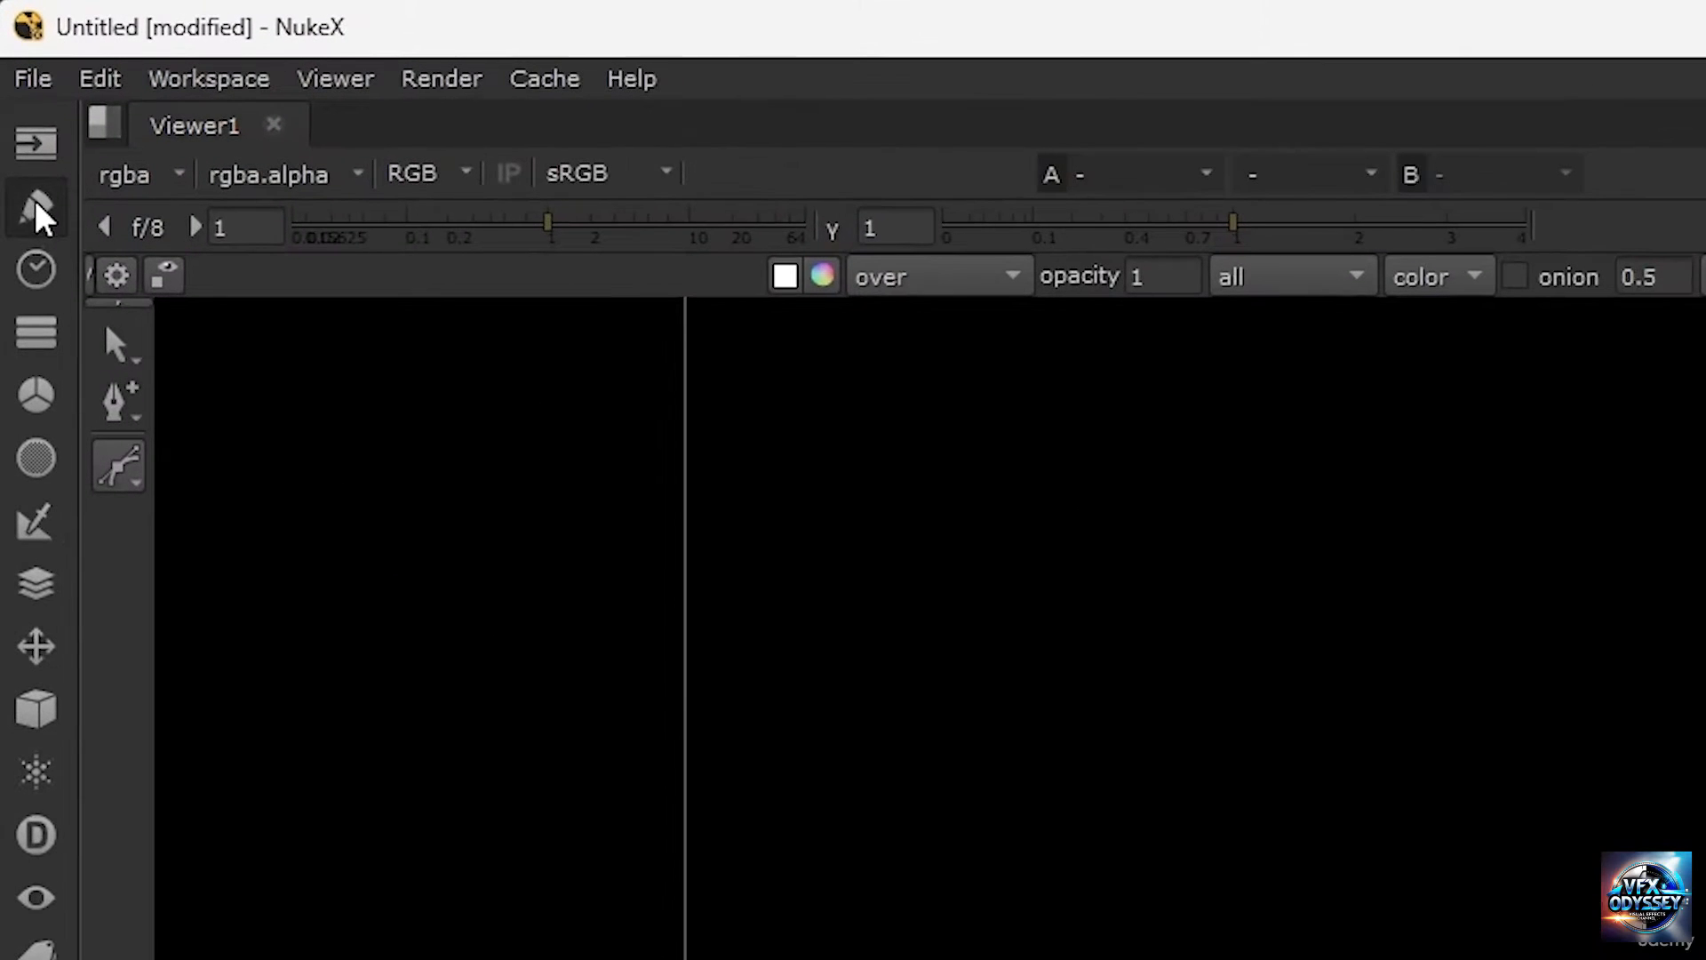
left_click(35, 200)
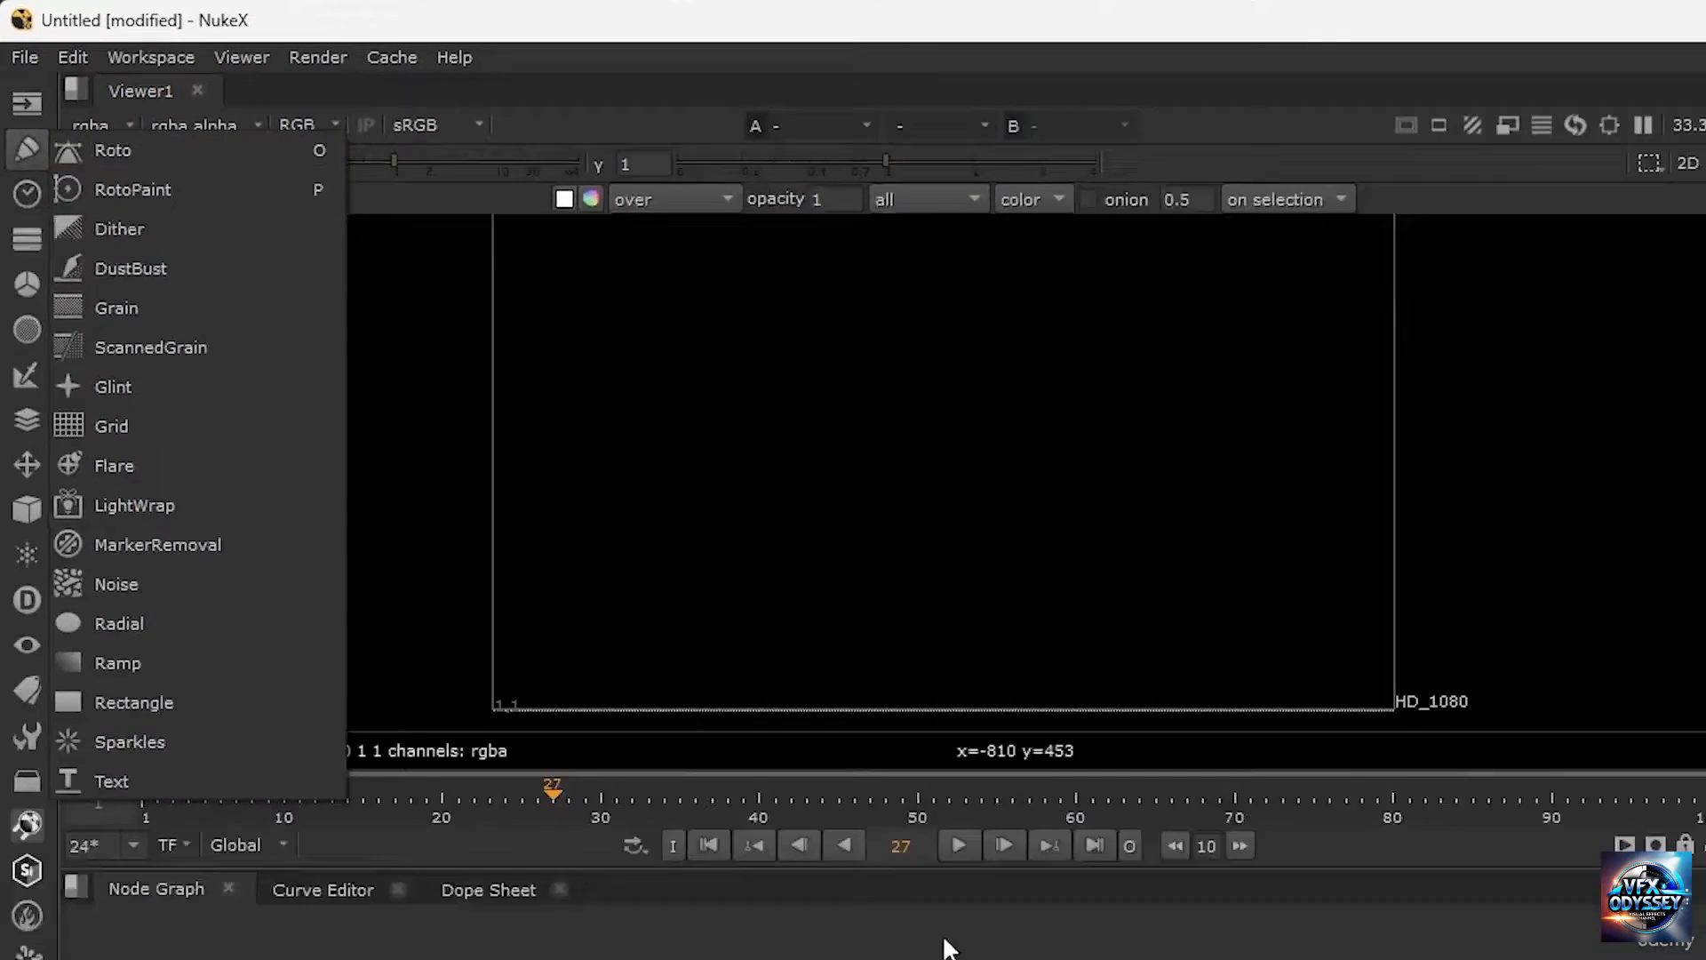
left_click(418, 208)
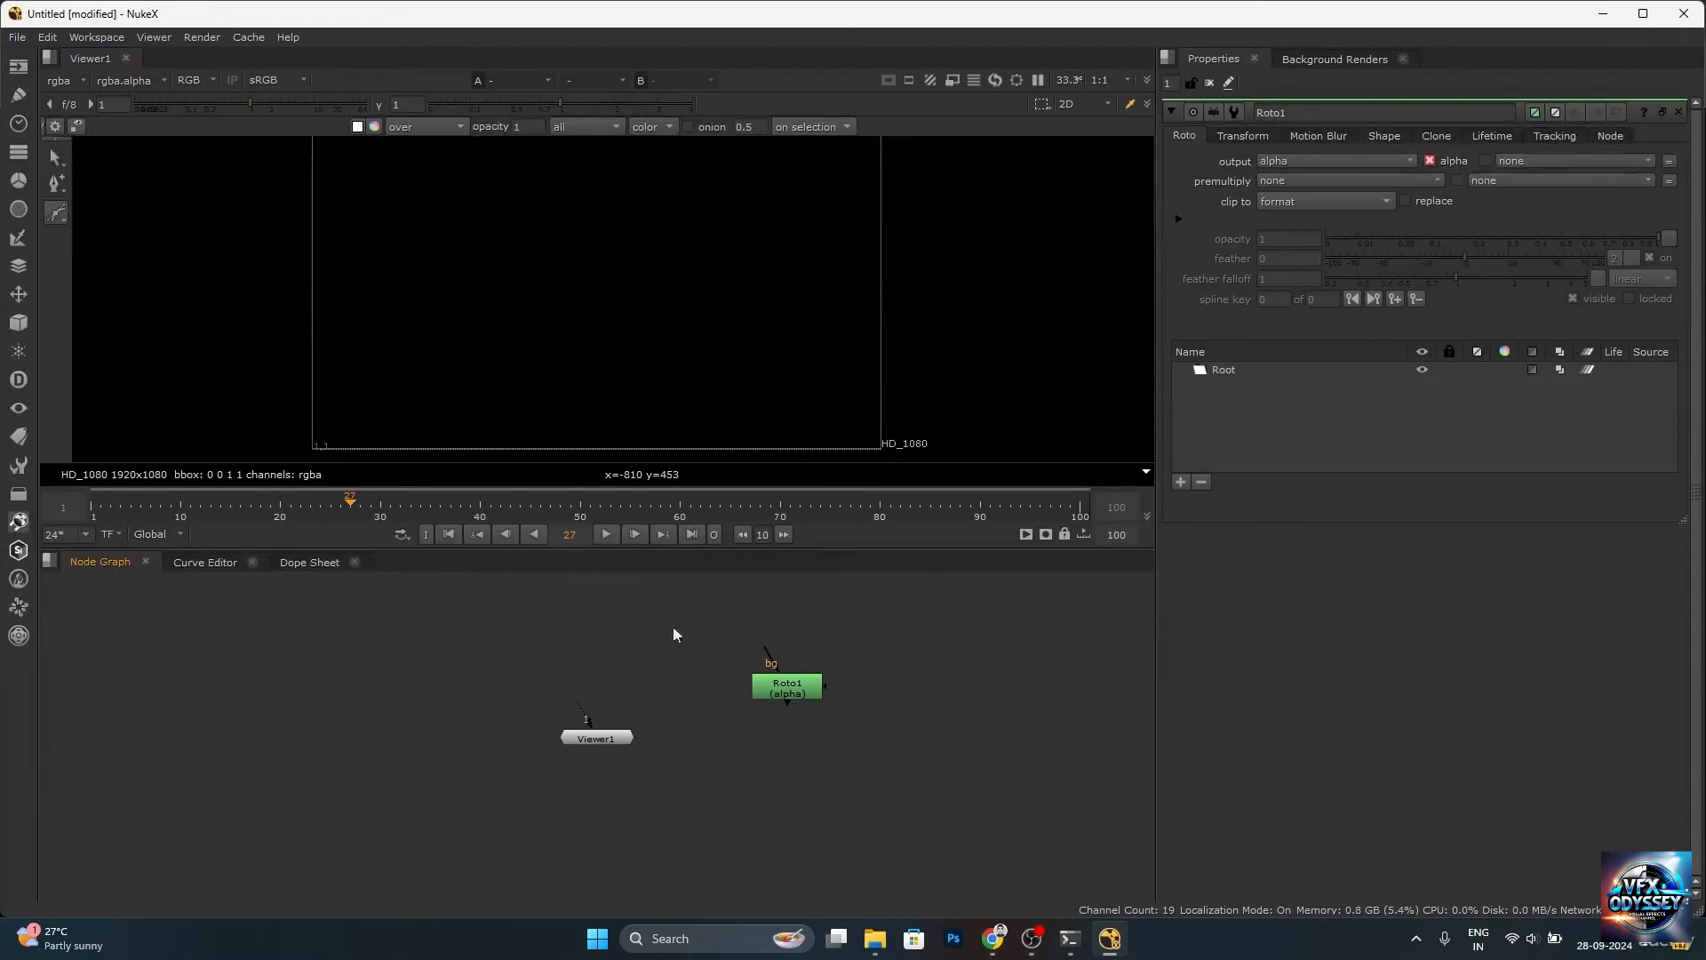
Connect the Roto1 node to Viewer1, placing the viewer node directly below it, and select Roto1.
key("1")
left_click(604, 739)
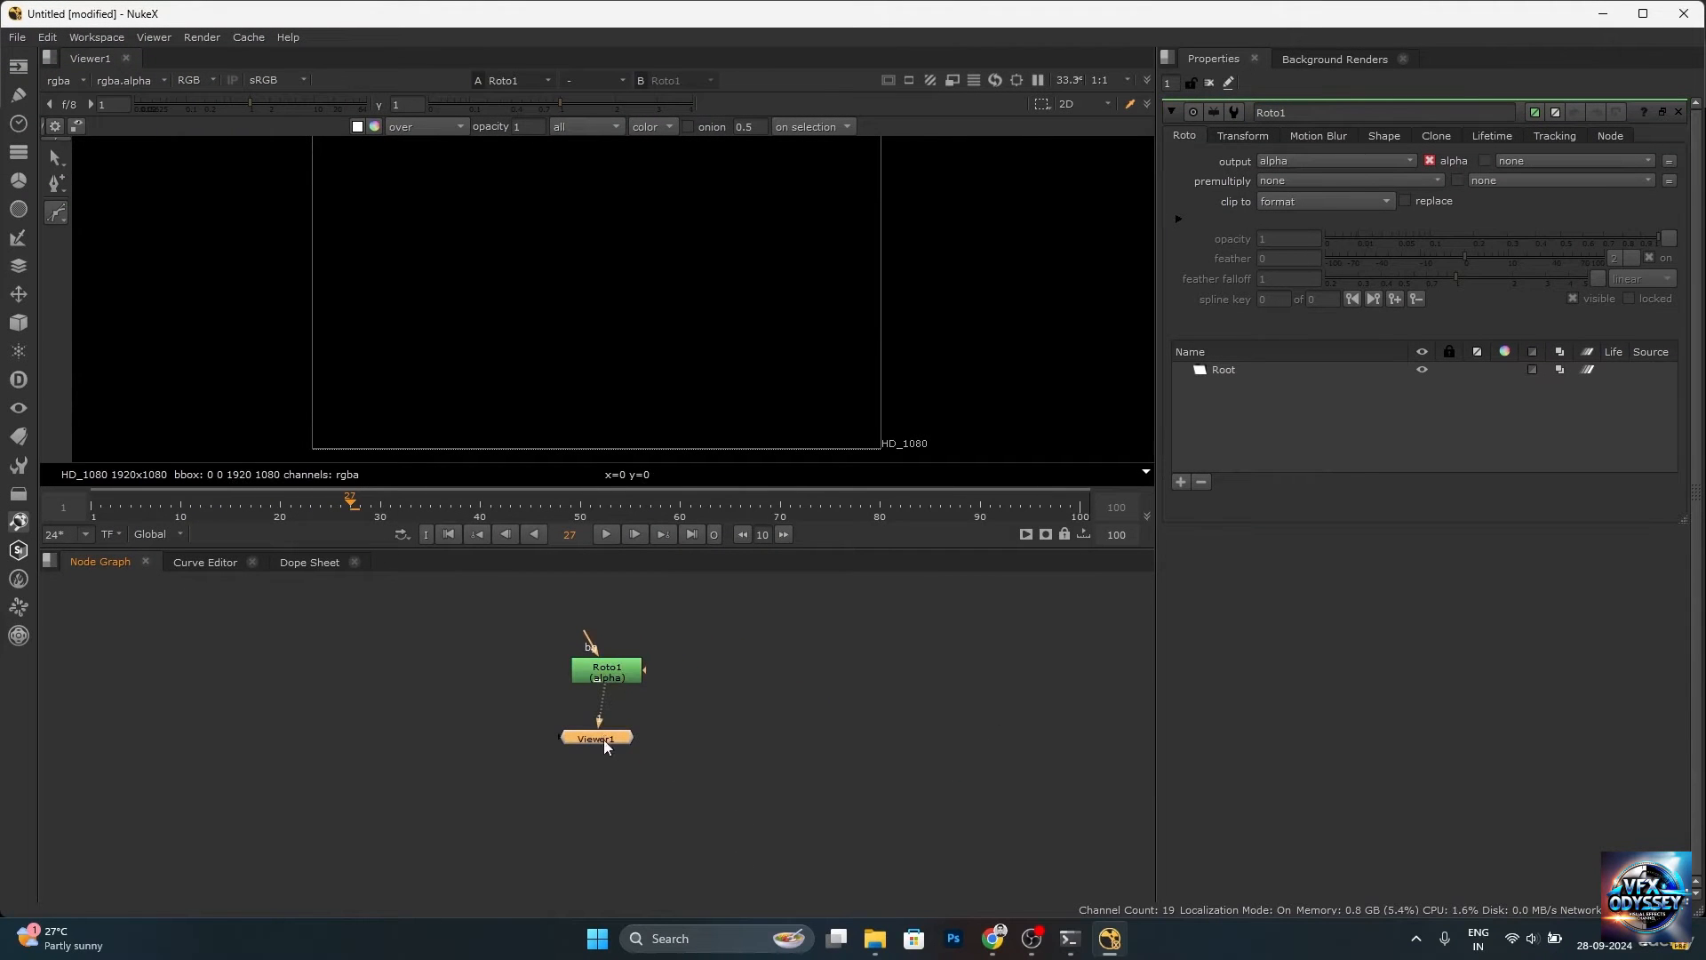
left_click_drag(617, 775, 617, 787)
left_click(613, 677)
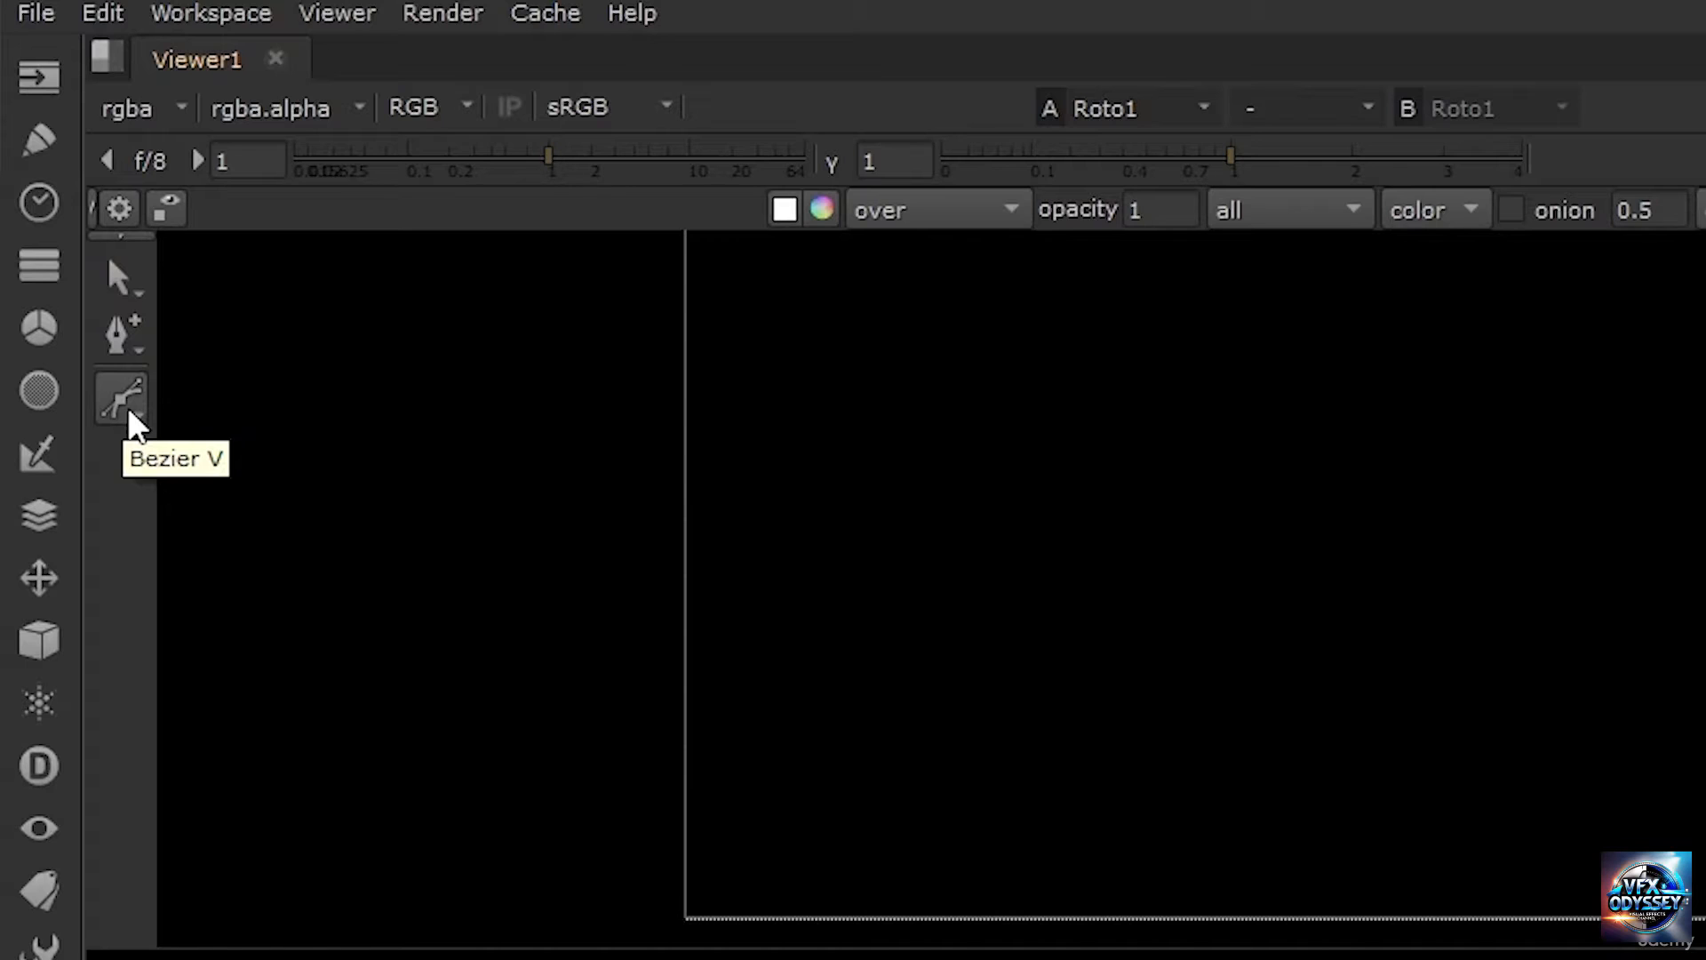
Draw a closed six-point Bezier shape about 760 by 710 pixels, curving its upper-left and lower-left corners.
left_click(132, 418)
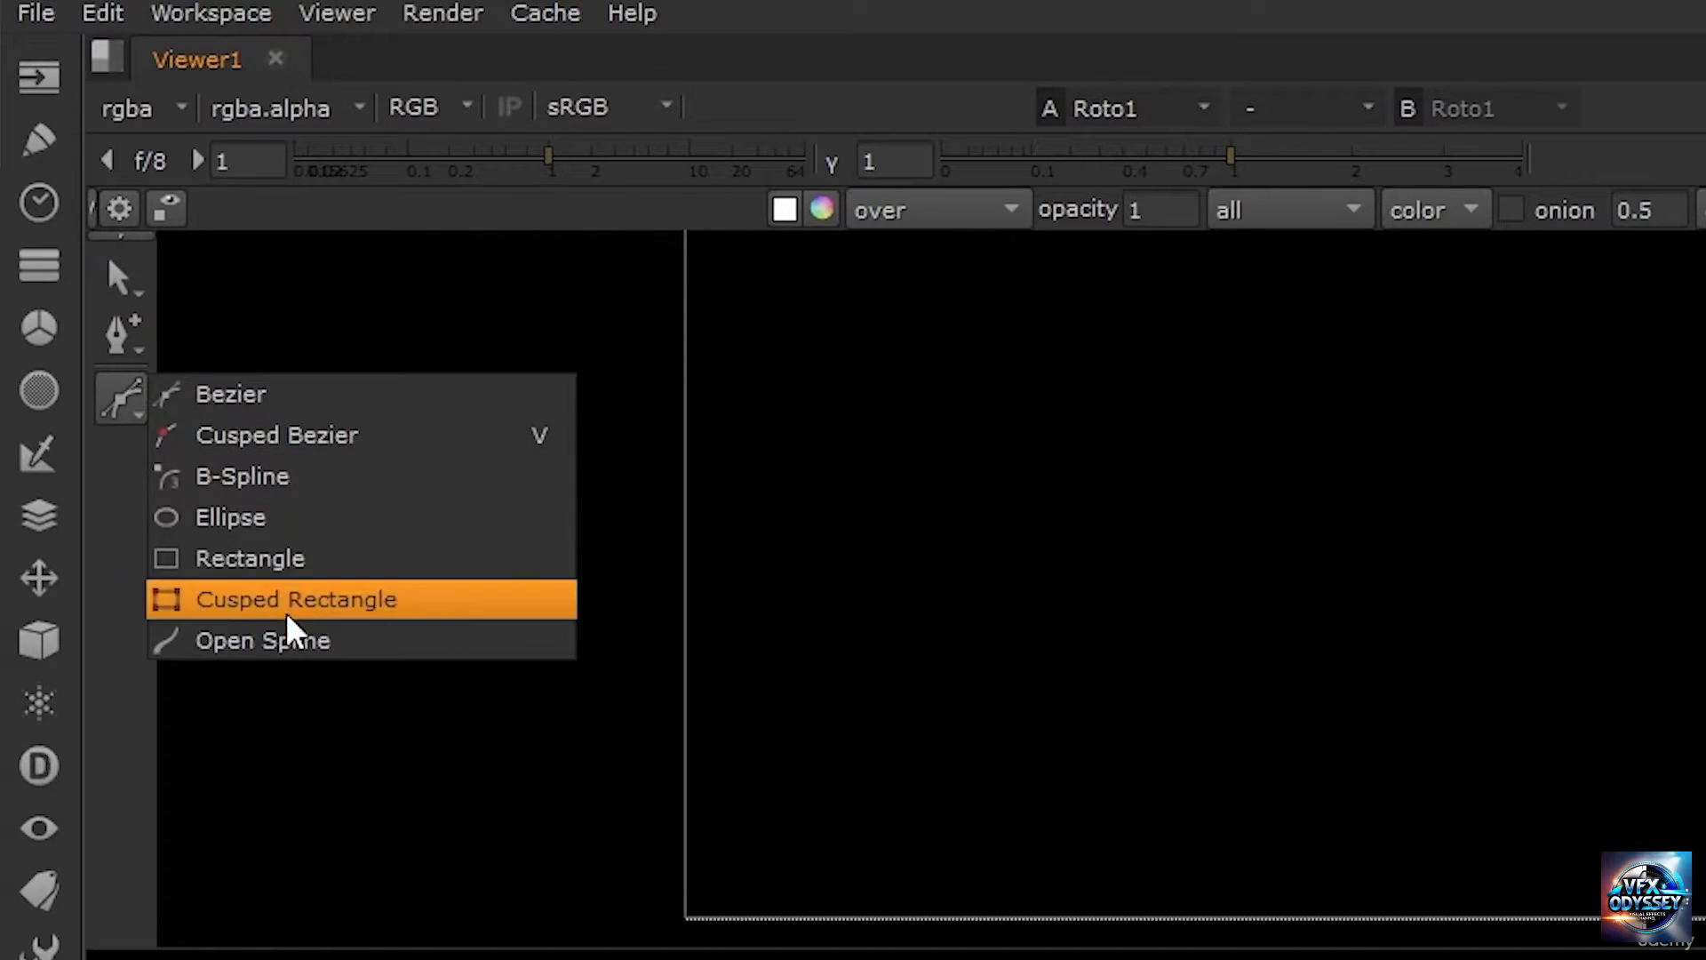
left_click(301, 404)
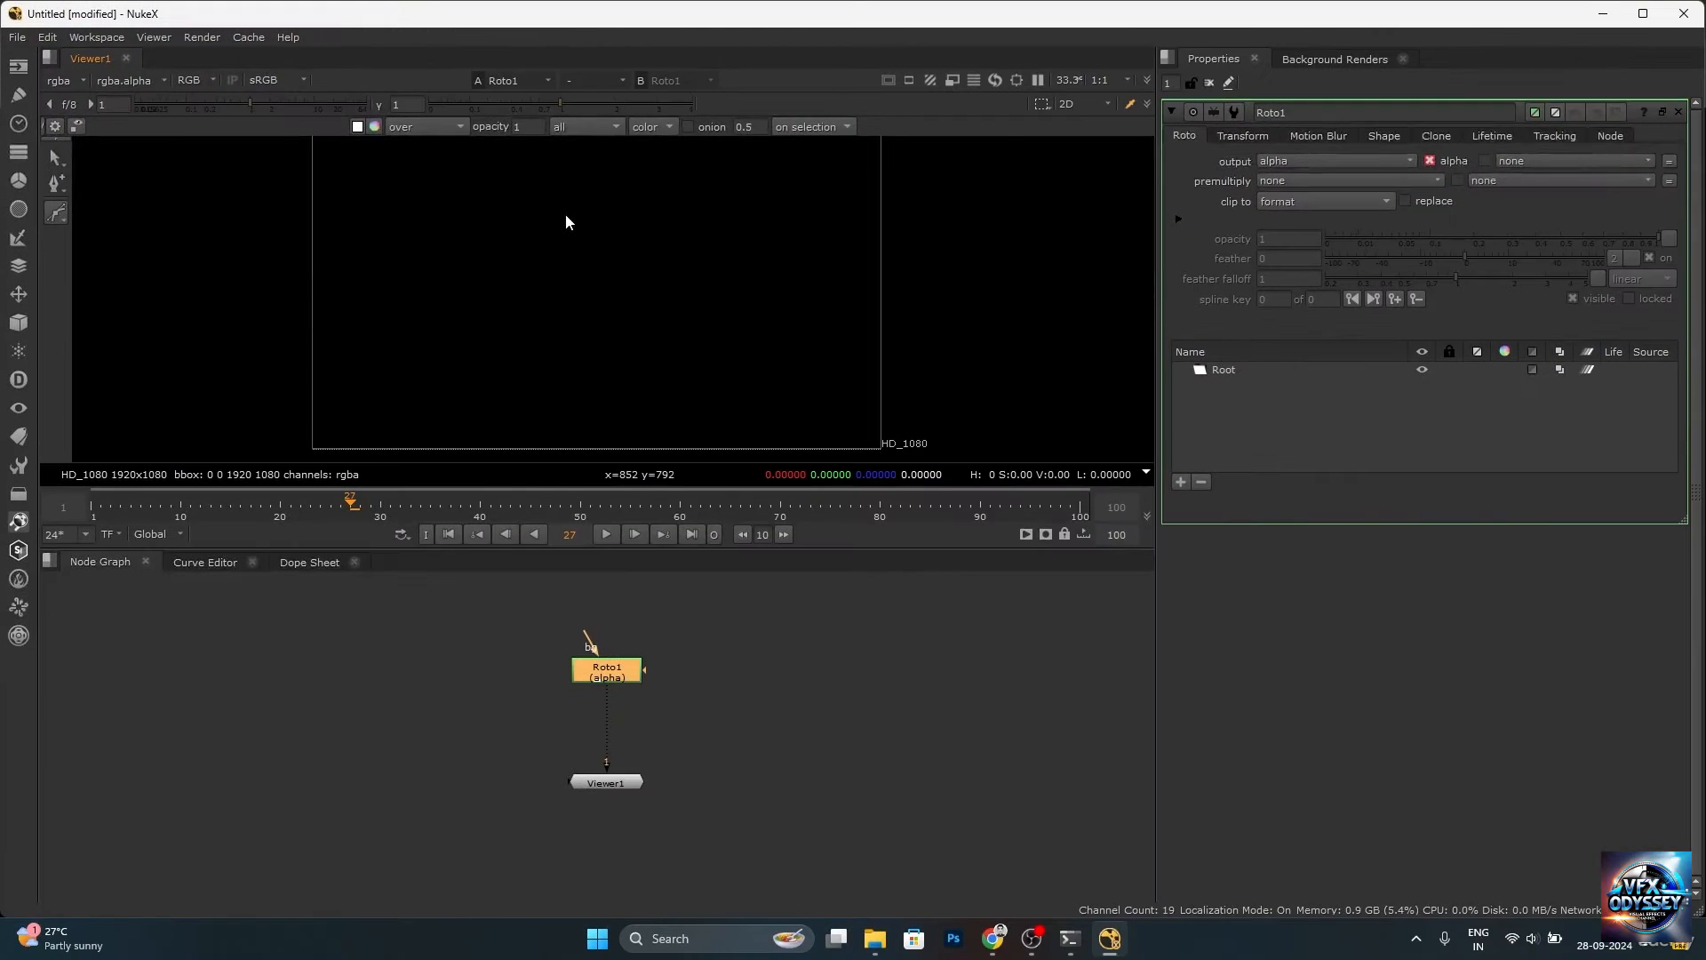
left_click(516, 179)
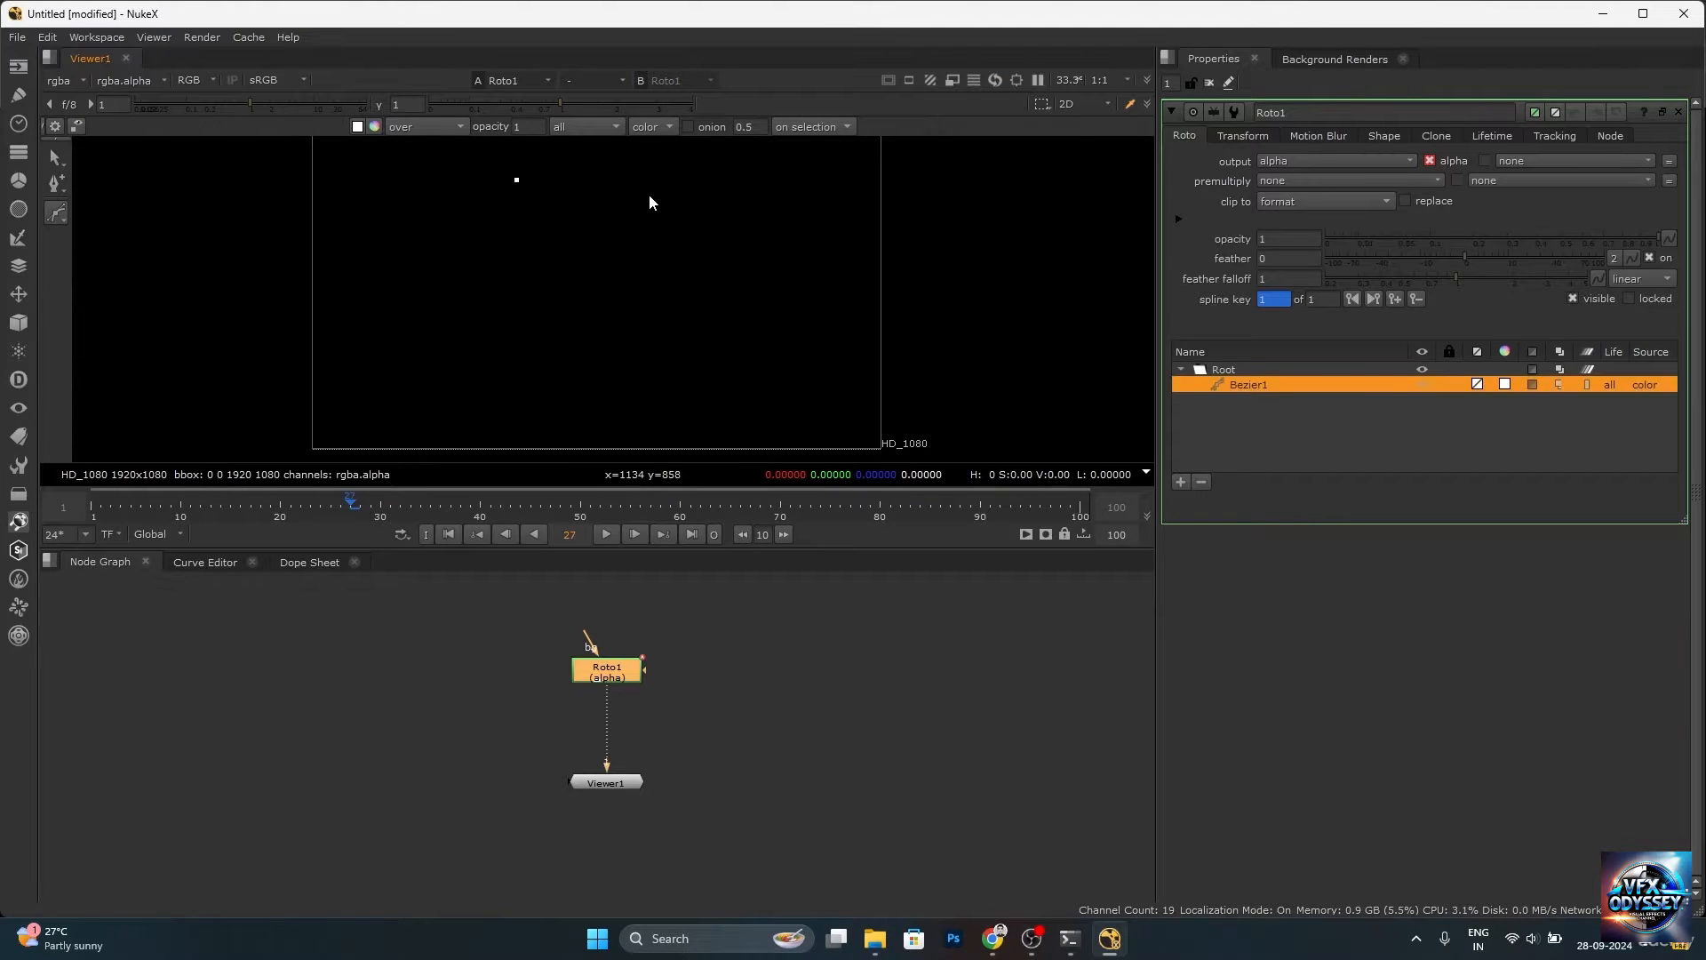
left_click(646, 195)
left_click(661, 300)
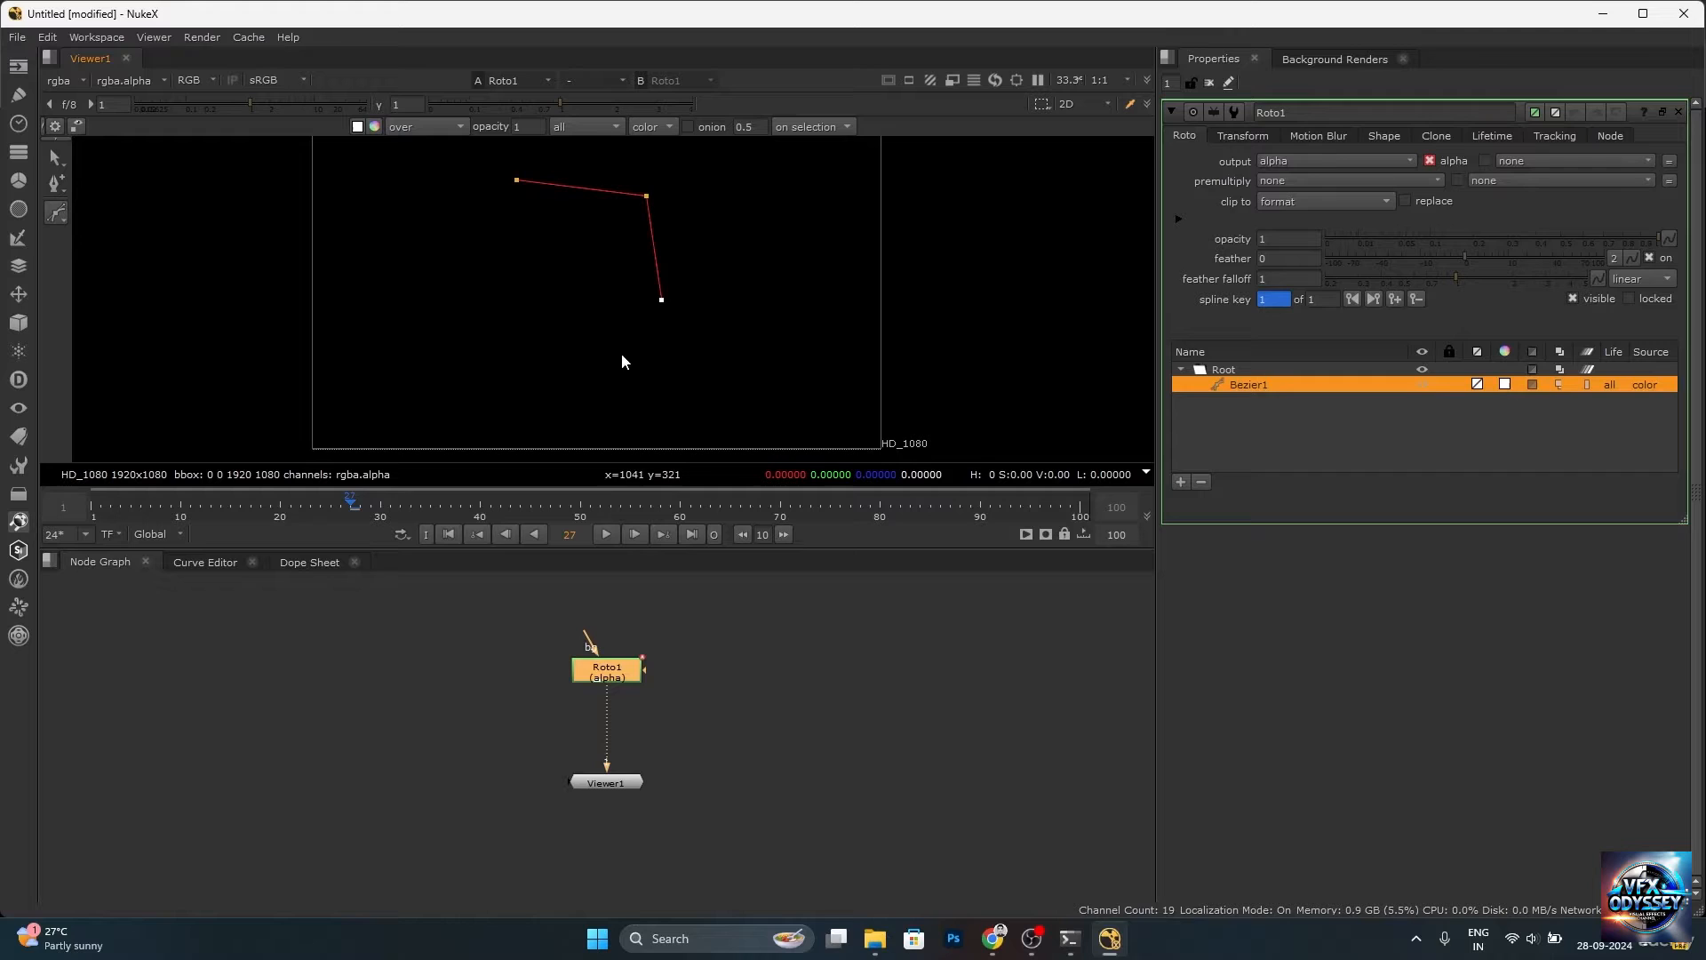
left_click(575, 366)
mouse_move(467, 348)
left_mouse_down()
mouse_move(443, 308)
mouse_move(448, 322)
left_mouse_up()
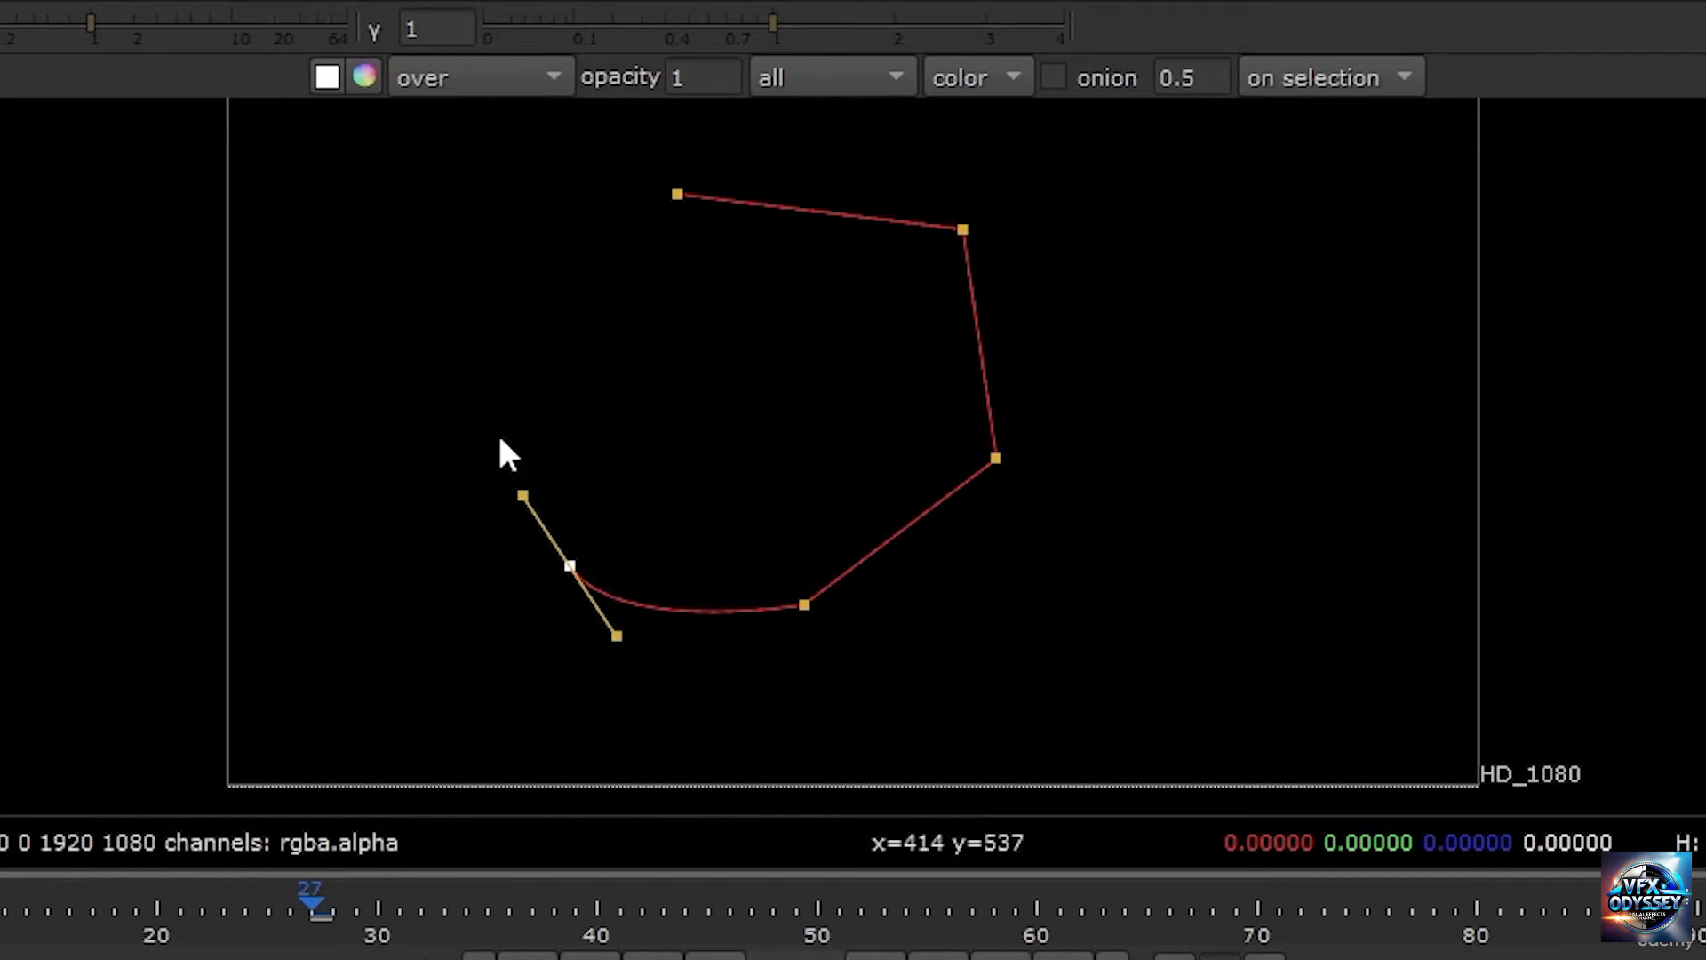
left_click(507, 325)
left_click_drag(678, 194, 778, 171)
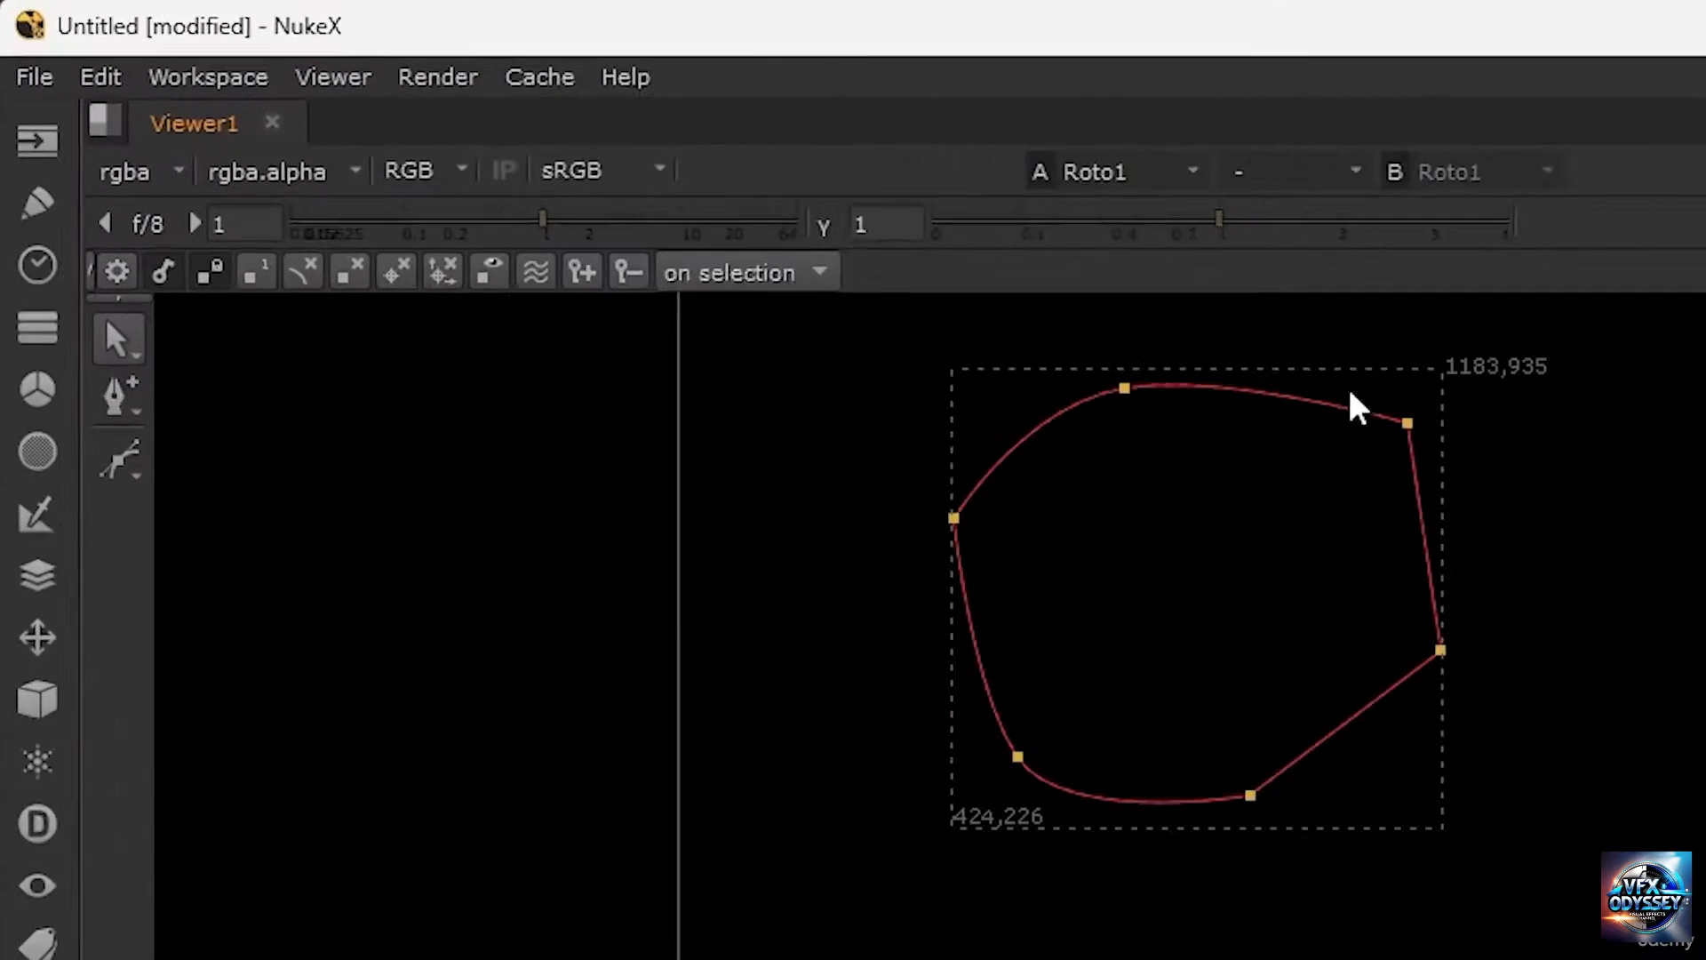
Compare the viewer's alpha and RGB channel displays, leaving the viewer set to Alpha.
left_click(495, 198)
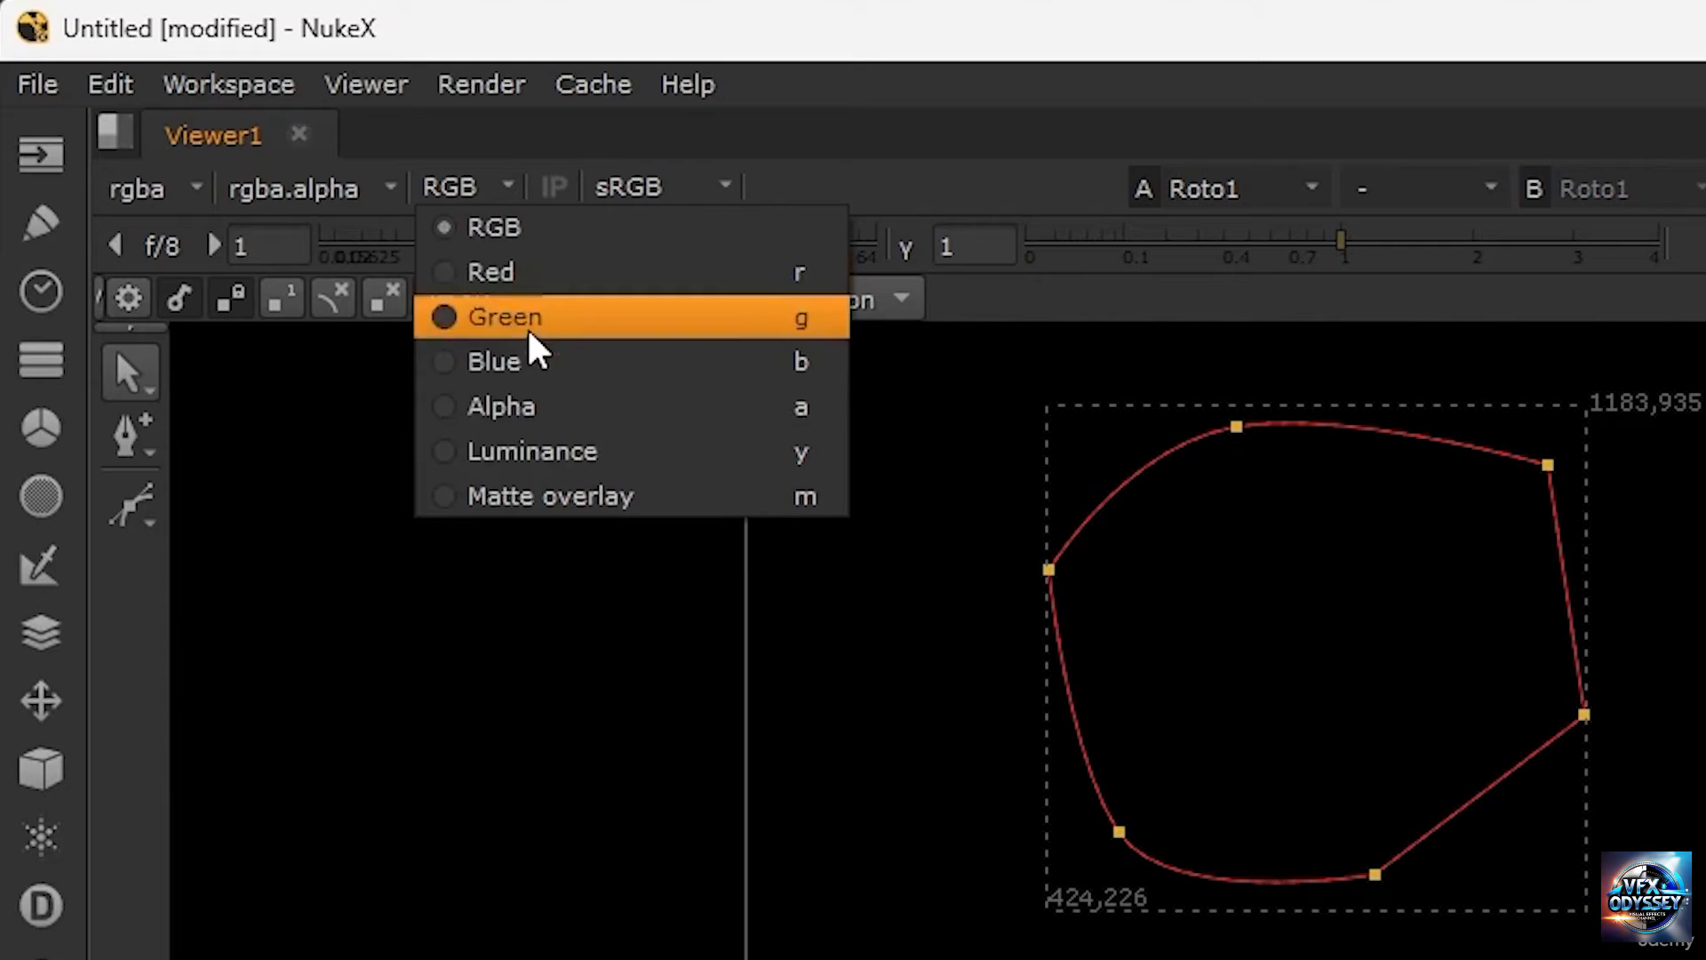
left_click(556, 411)
left_click(499, 189)
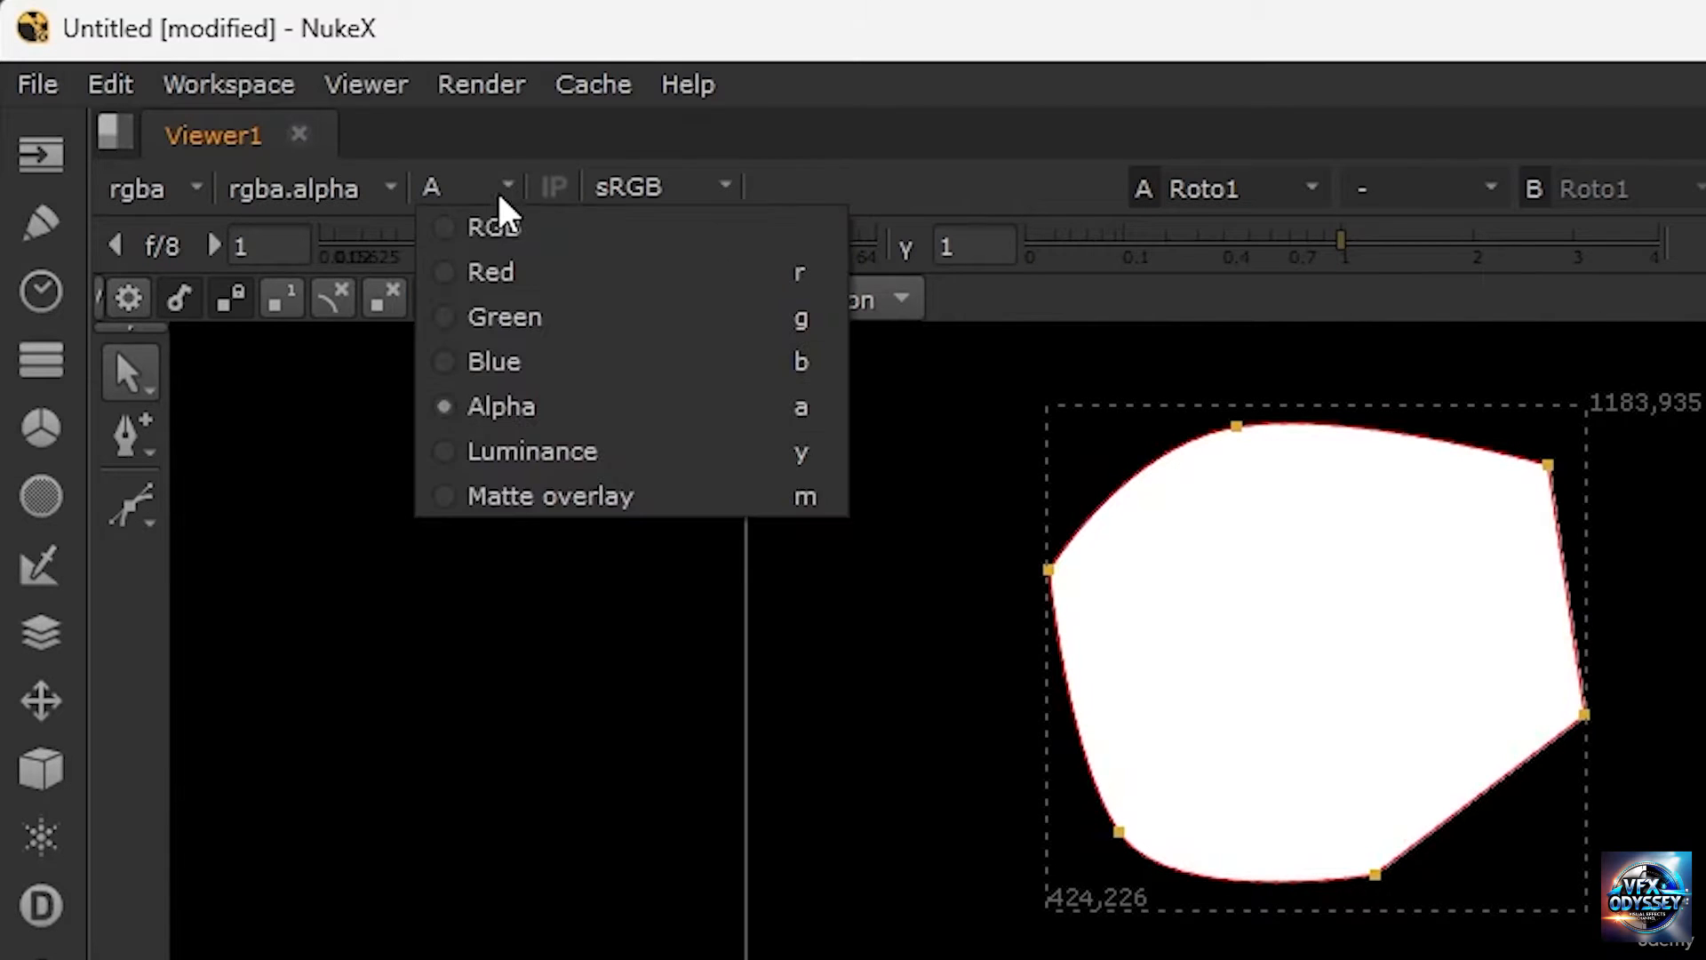
left_click(513, 232)
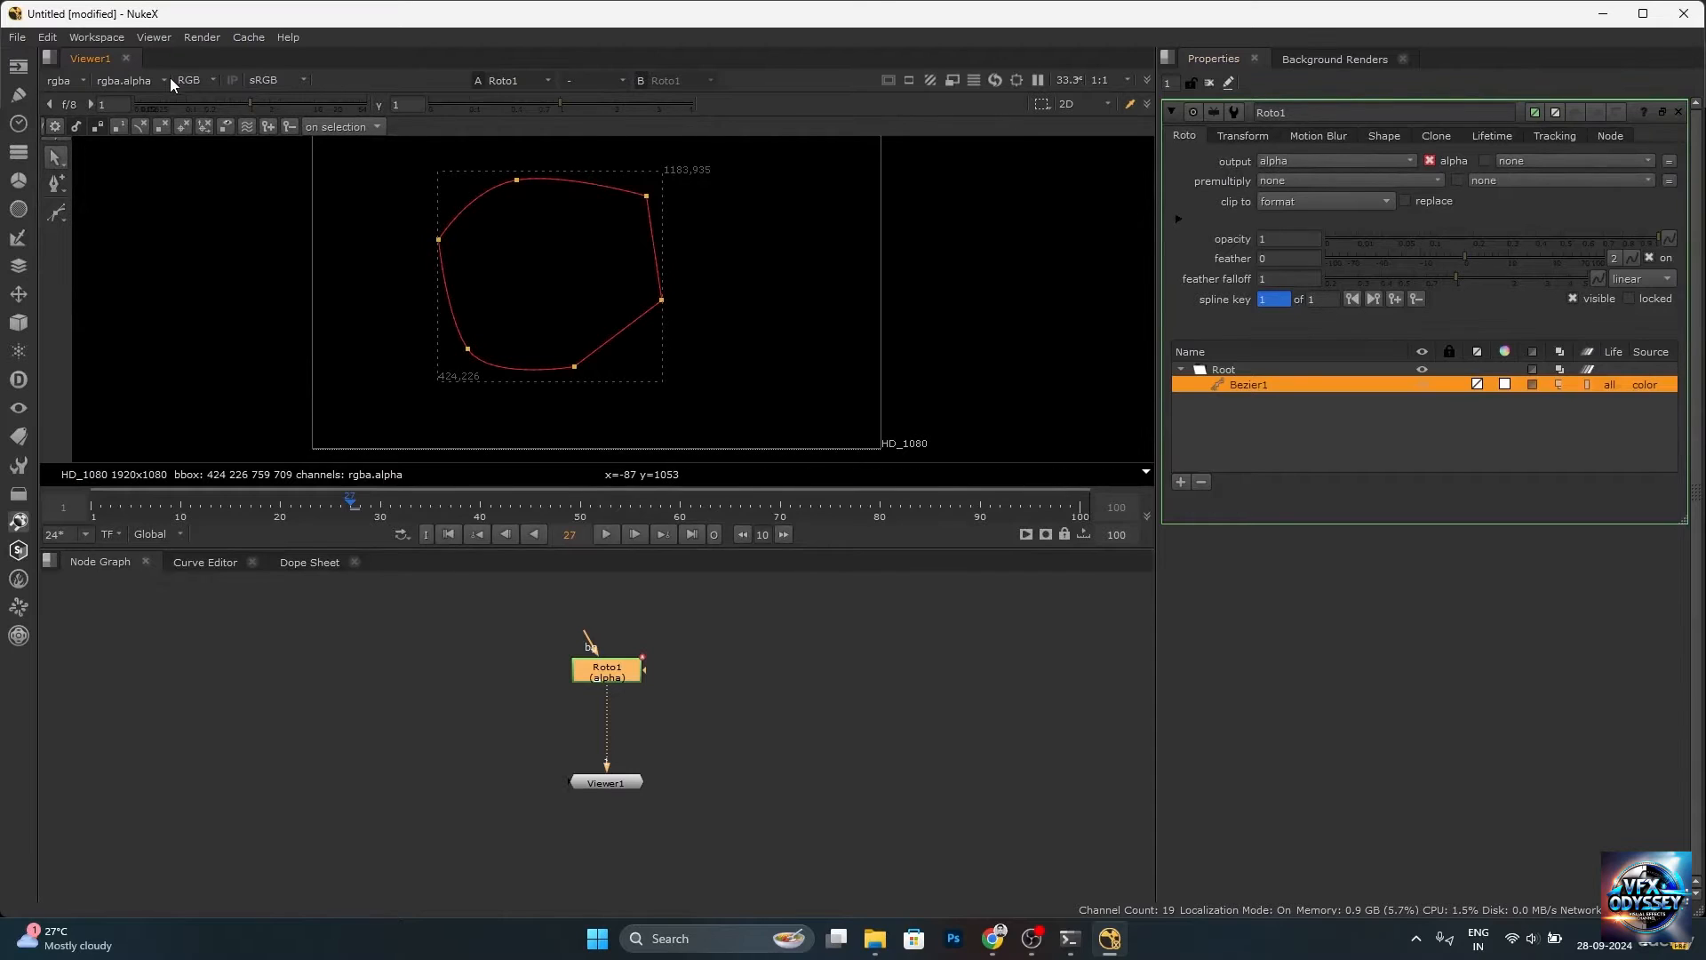
left_click(196, 82)
left_click(229, 172)
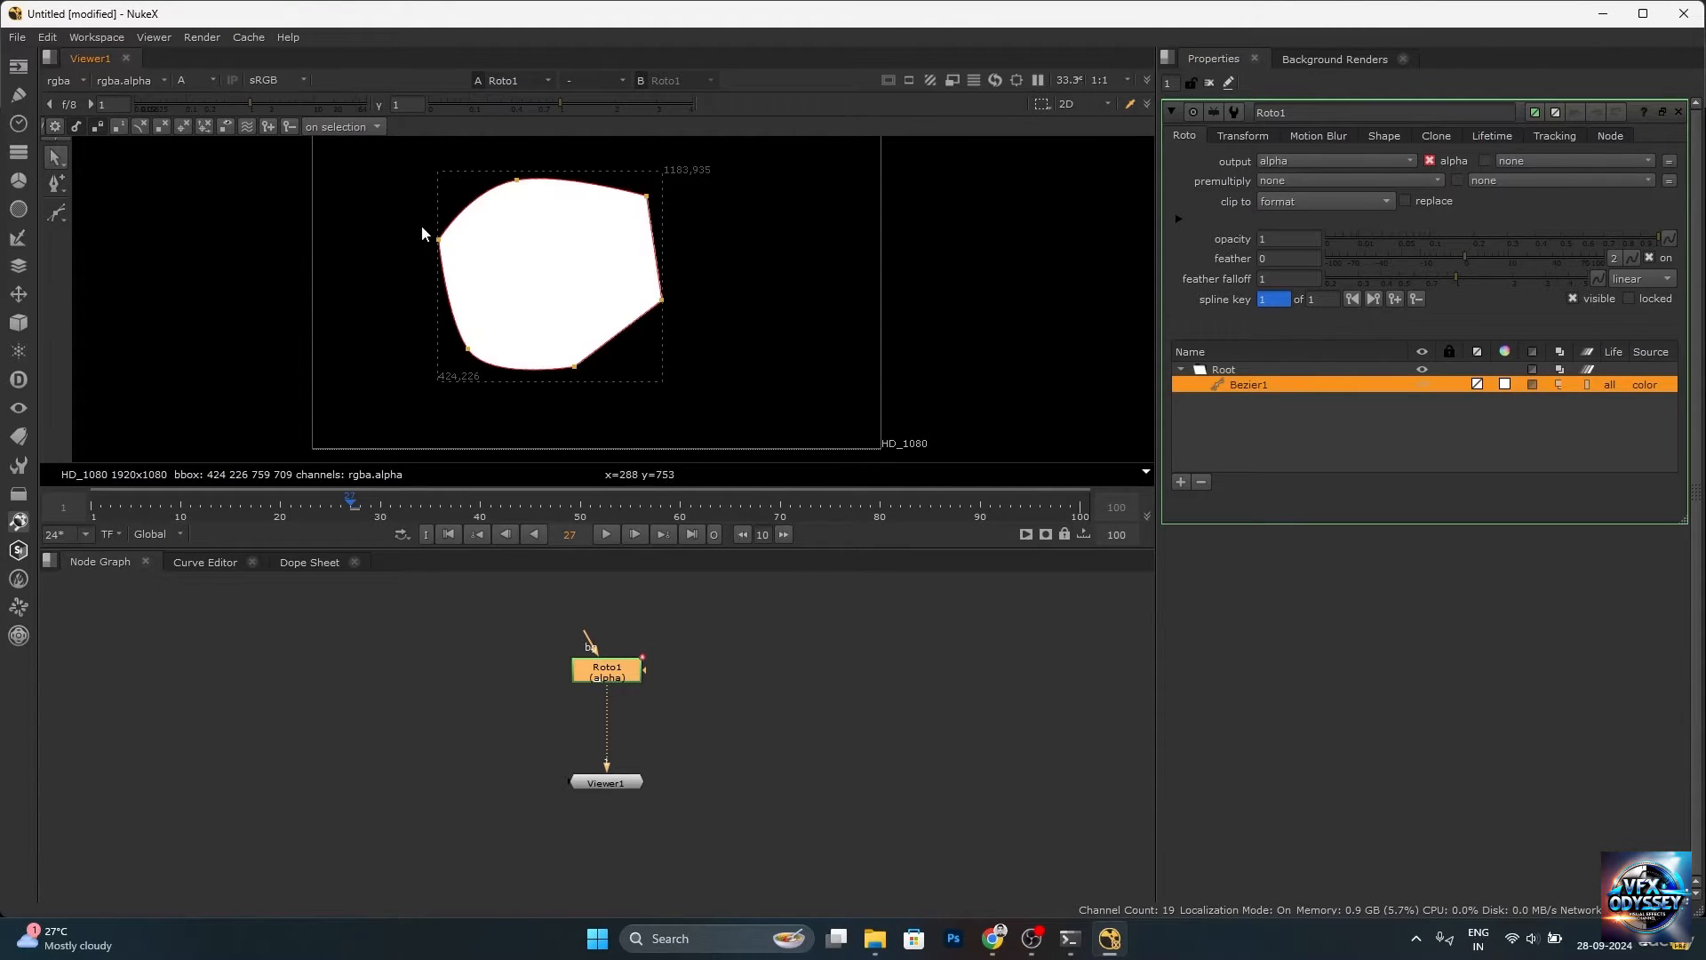
Adjust the tangent handles of the Bezier's lower-left point, rotating them and stretching the lower handle outward.
scroll(464, 355, "up", 4)
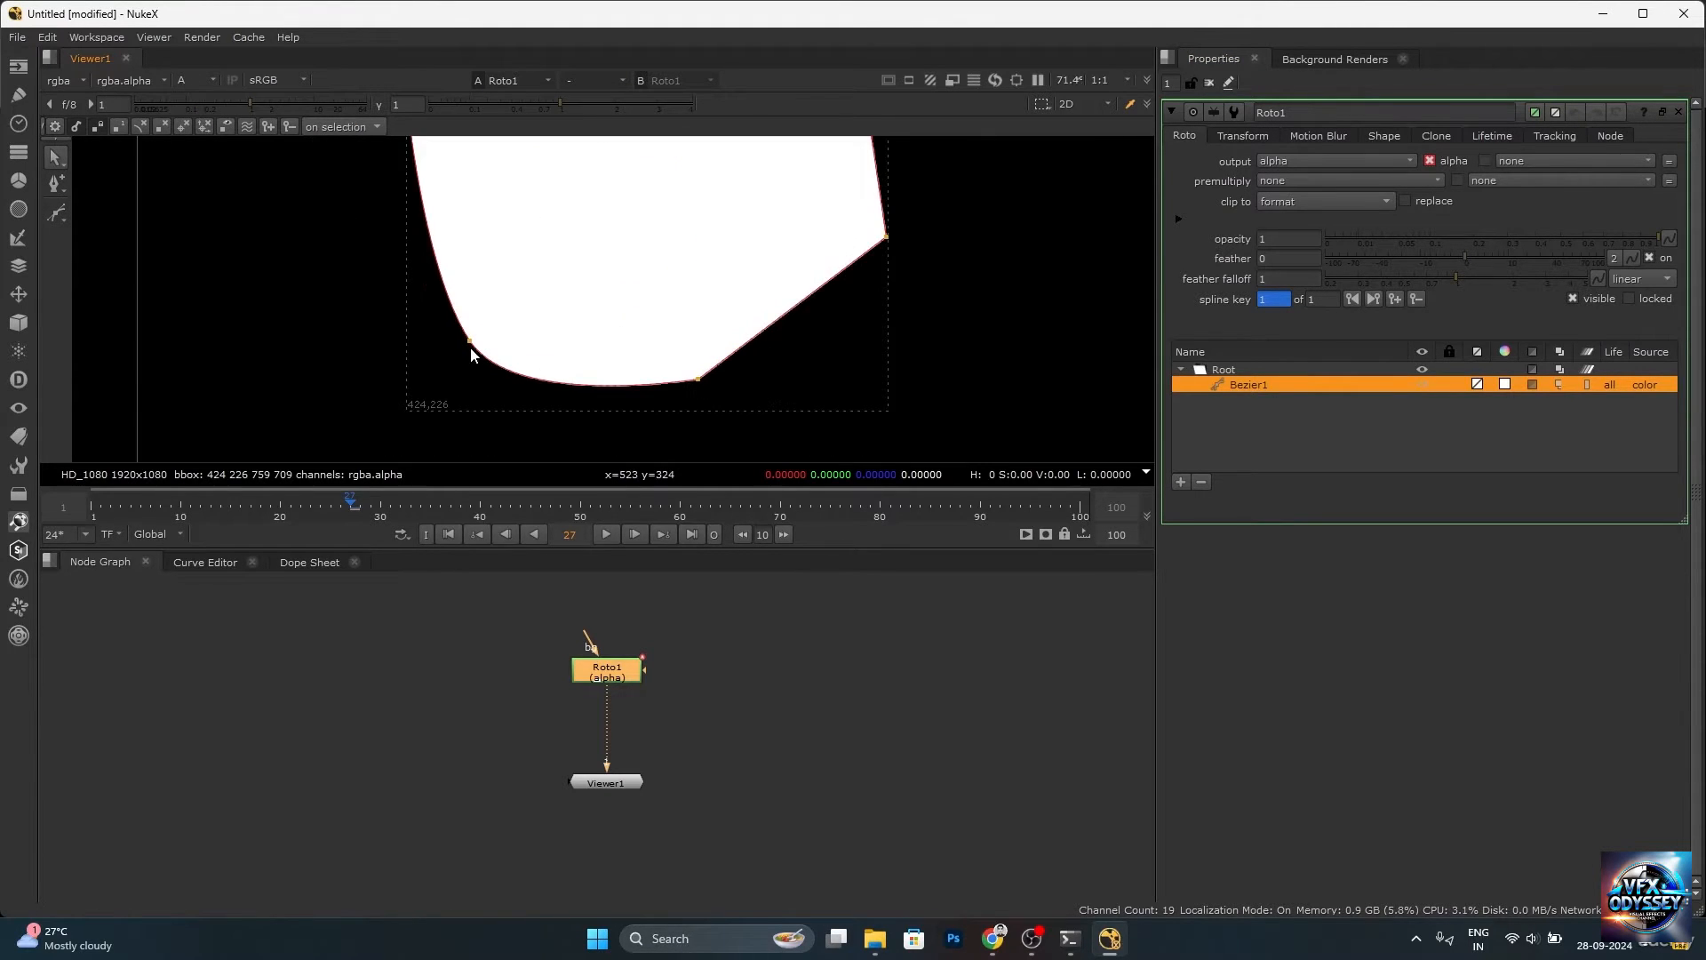
left_click(469, 343)
mouse_move(516, 412)
left_mouse_down()
mouse_move(500, 396)
mouse_move(484, 422)
mouse_move(483, 392)
mouse_move(503, 403)
left_mouse_up()
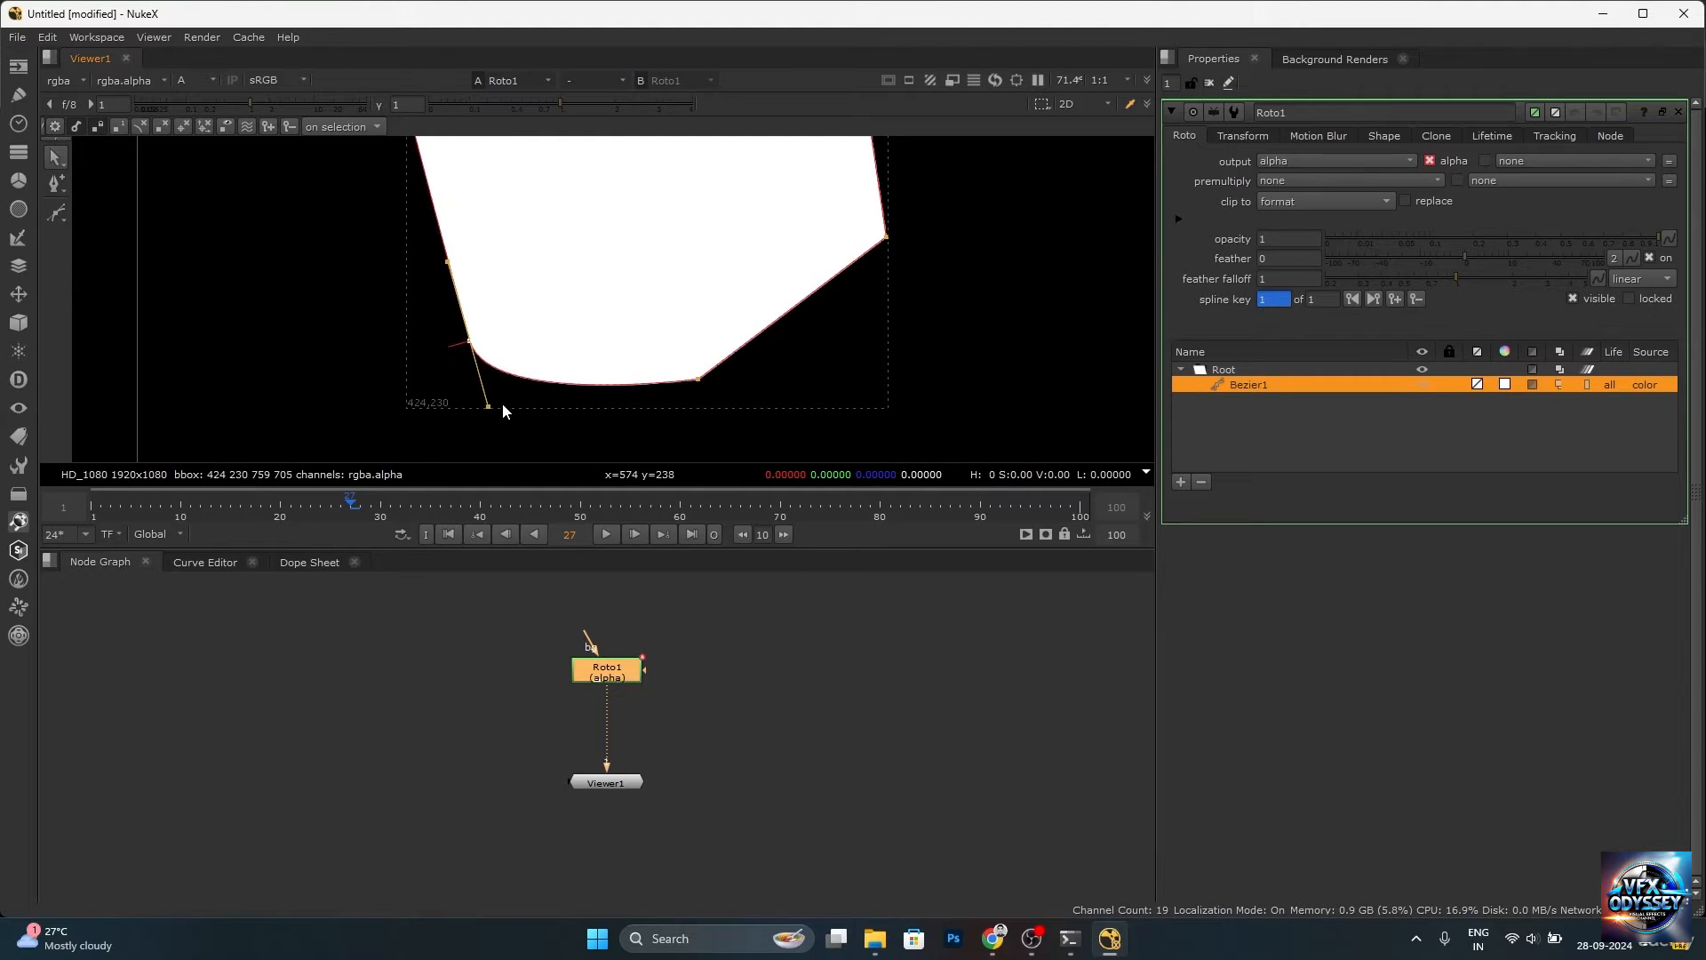
scroll(522, 322, "down", 4)
scroll(512, 345, "up", 3)
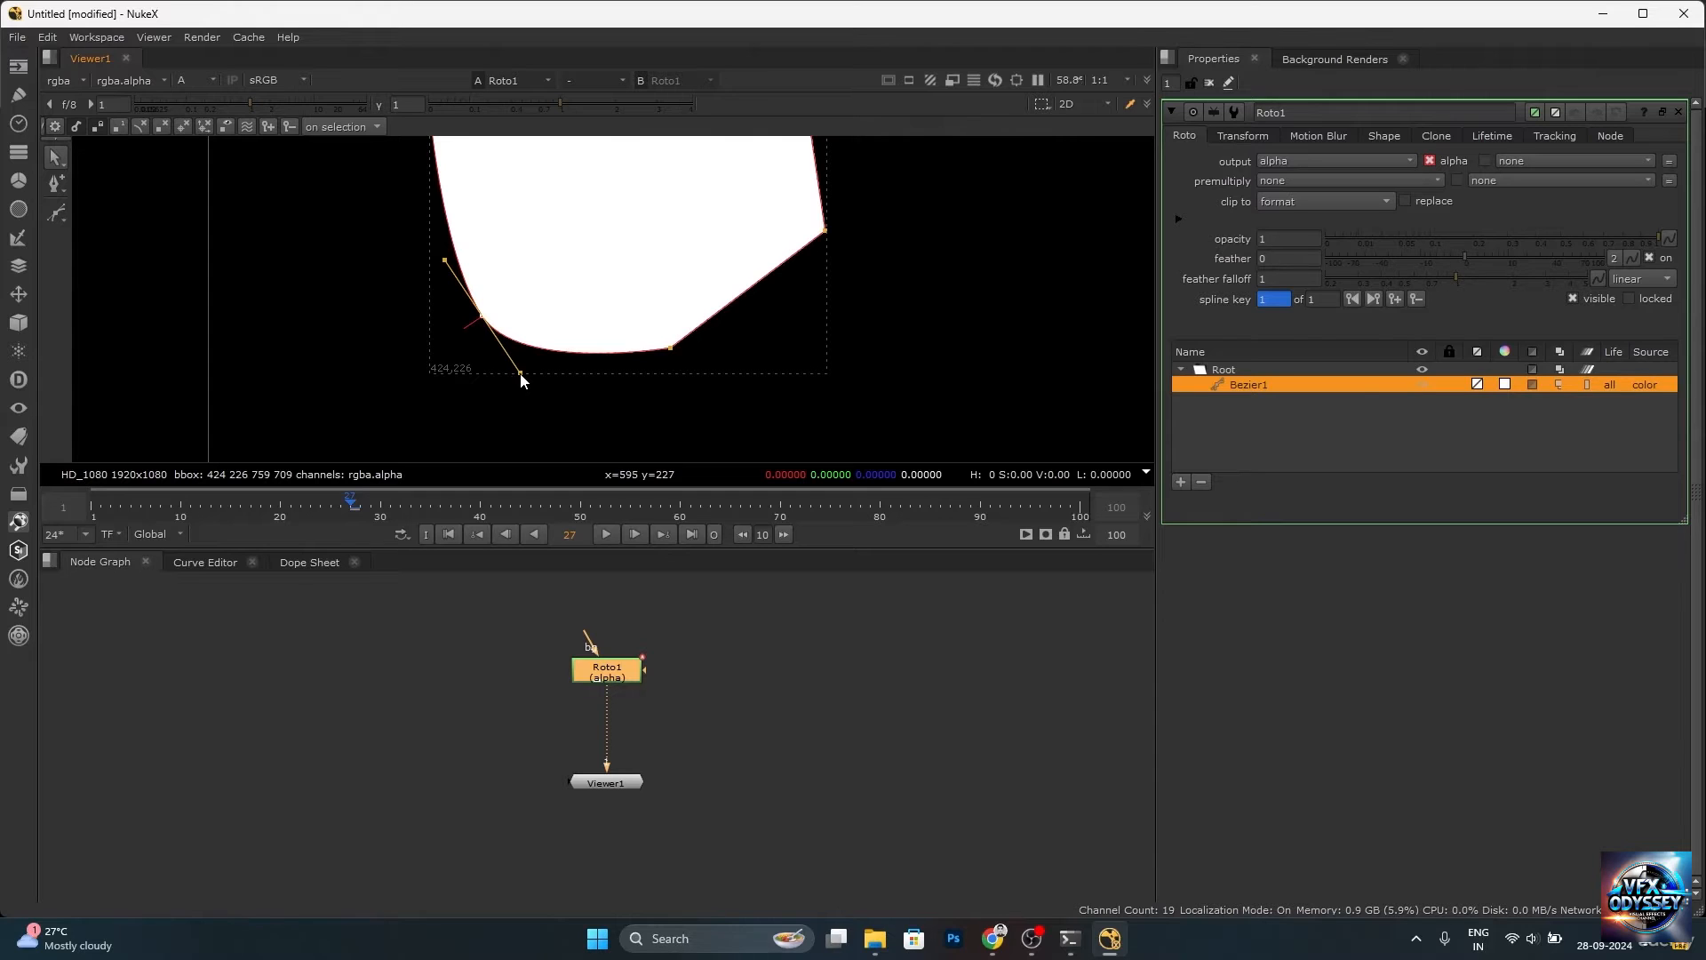
mouse_move(522, 381)
left_mouse_down()
mouse_move(549, 409)
mouse_move(507, 388)
mouse_move(558, 409)
mouse_move(536, 400)
left_mouse_up()
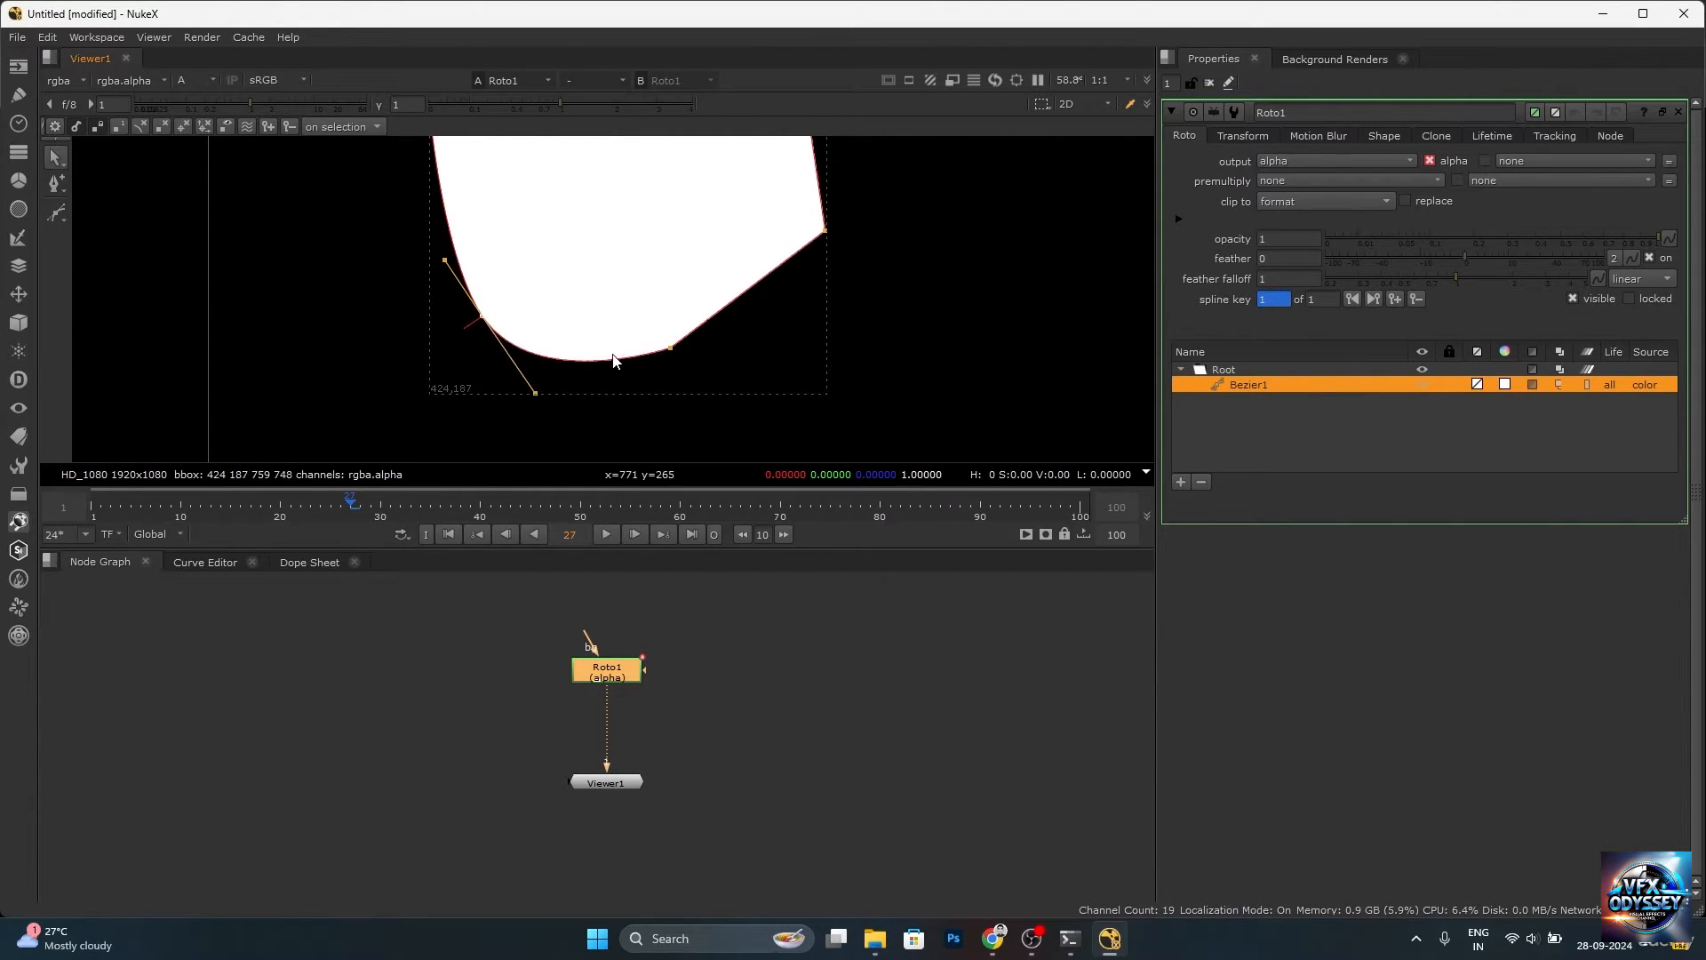
scroll(610, 353, "down", 5)
scroll(609, 330, "up", 3)
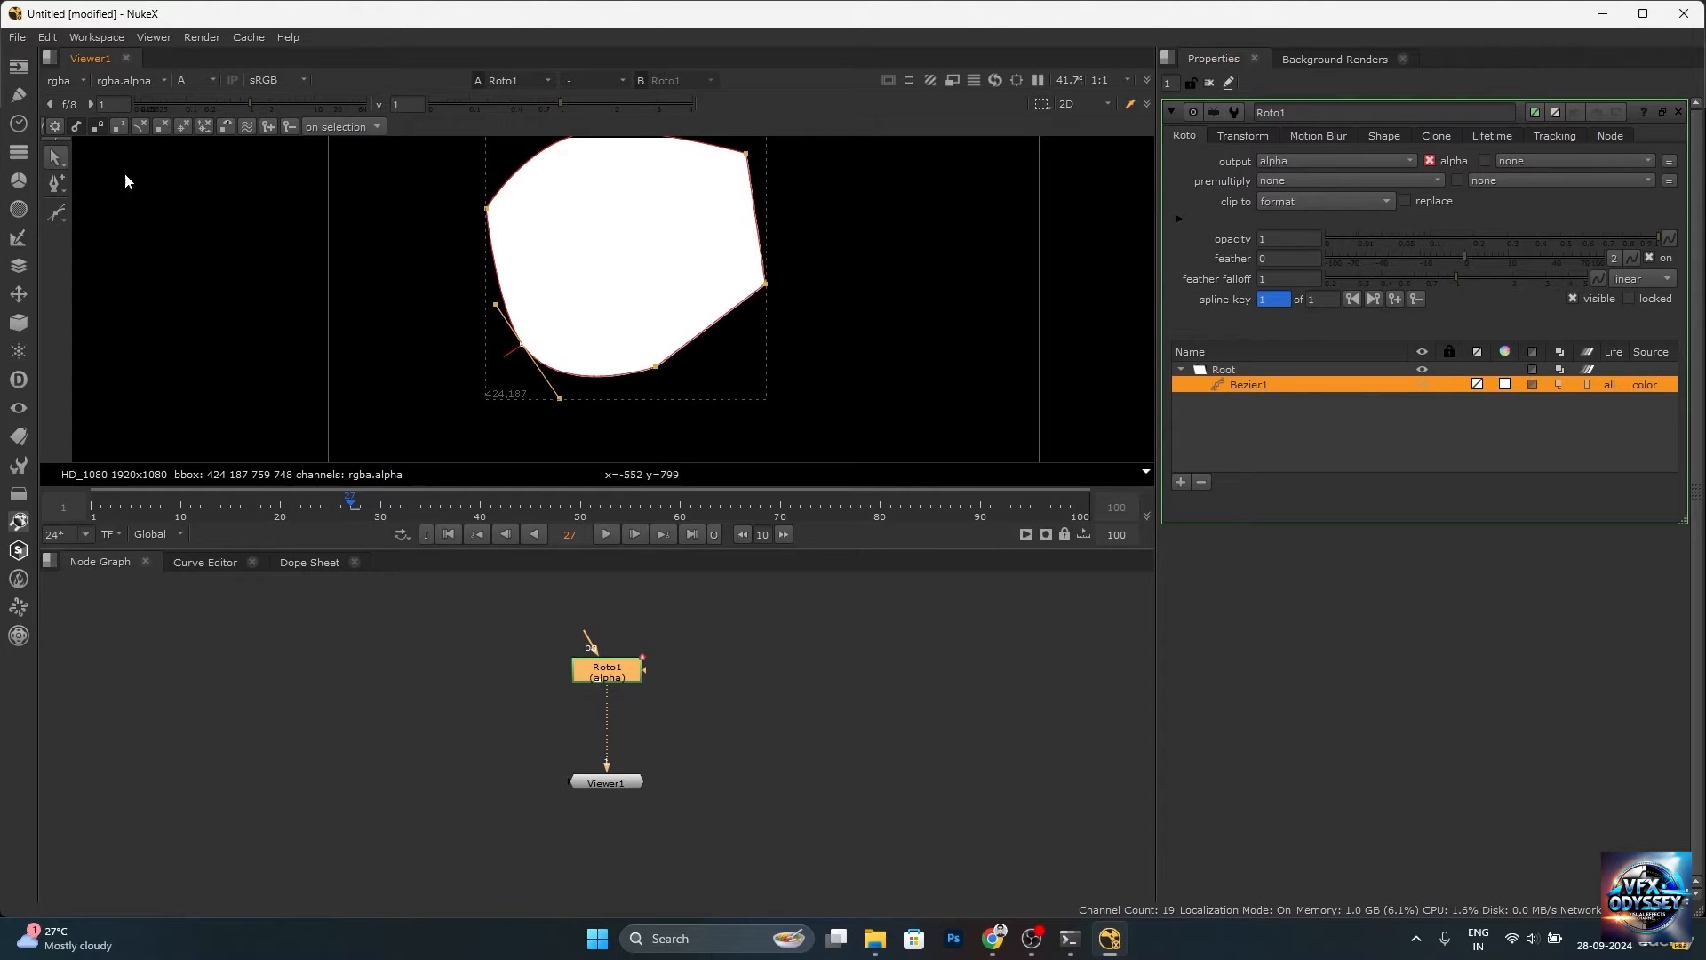
Delete the Bezier's lower-left point and the whole Bezier1 shape.
key("Delete")
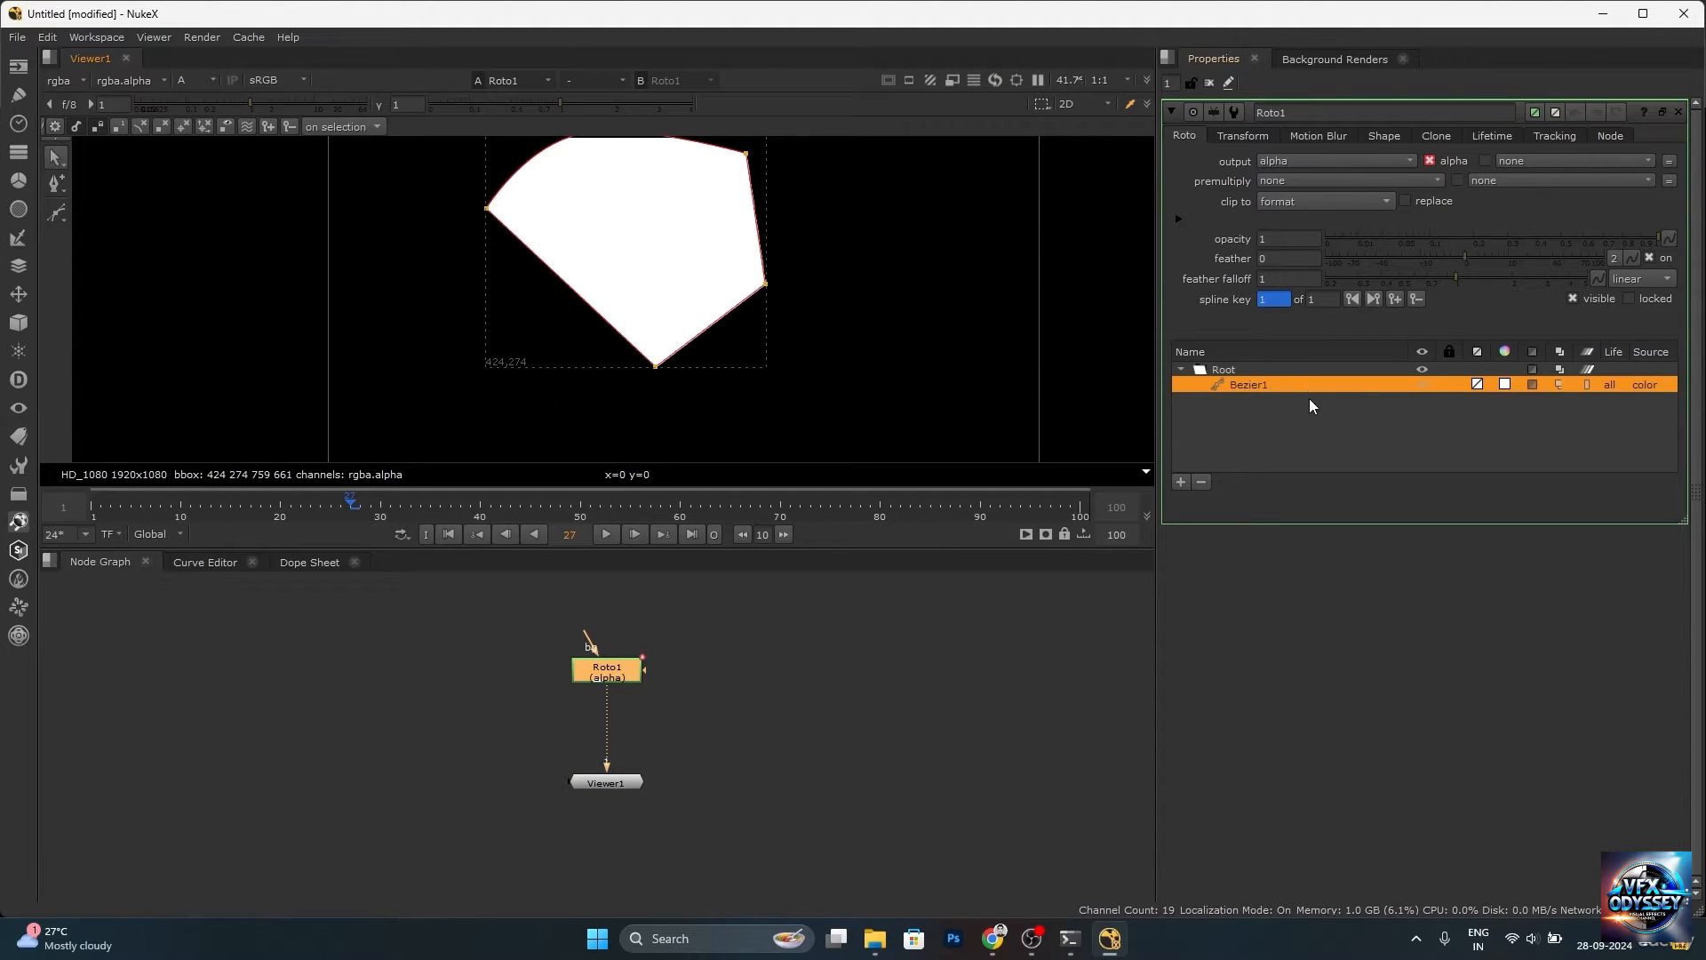
left_click(1309, 399)
left_click(1313, 381)
key("Delete")
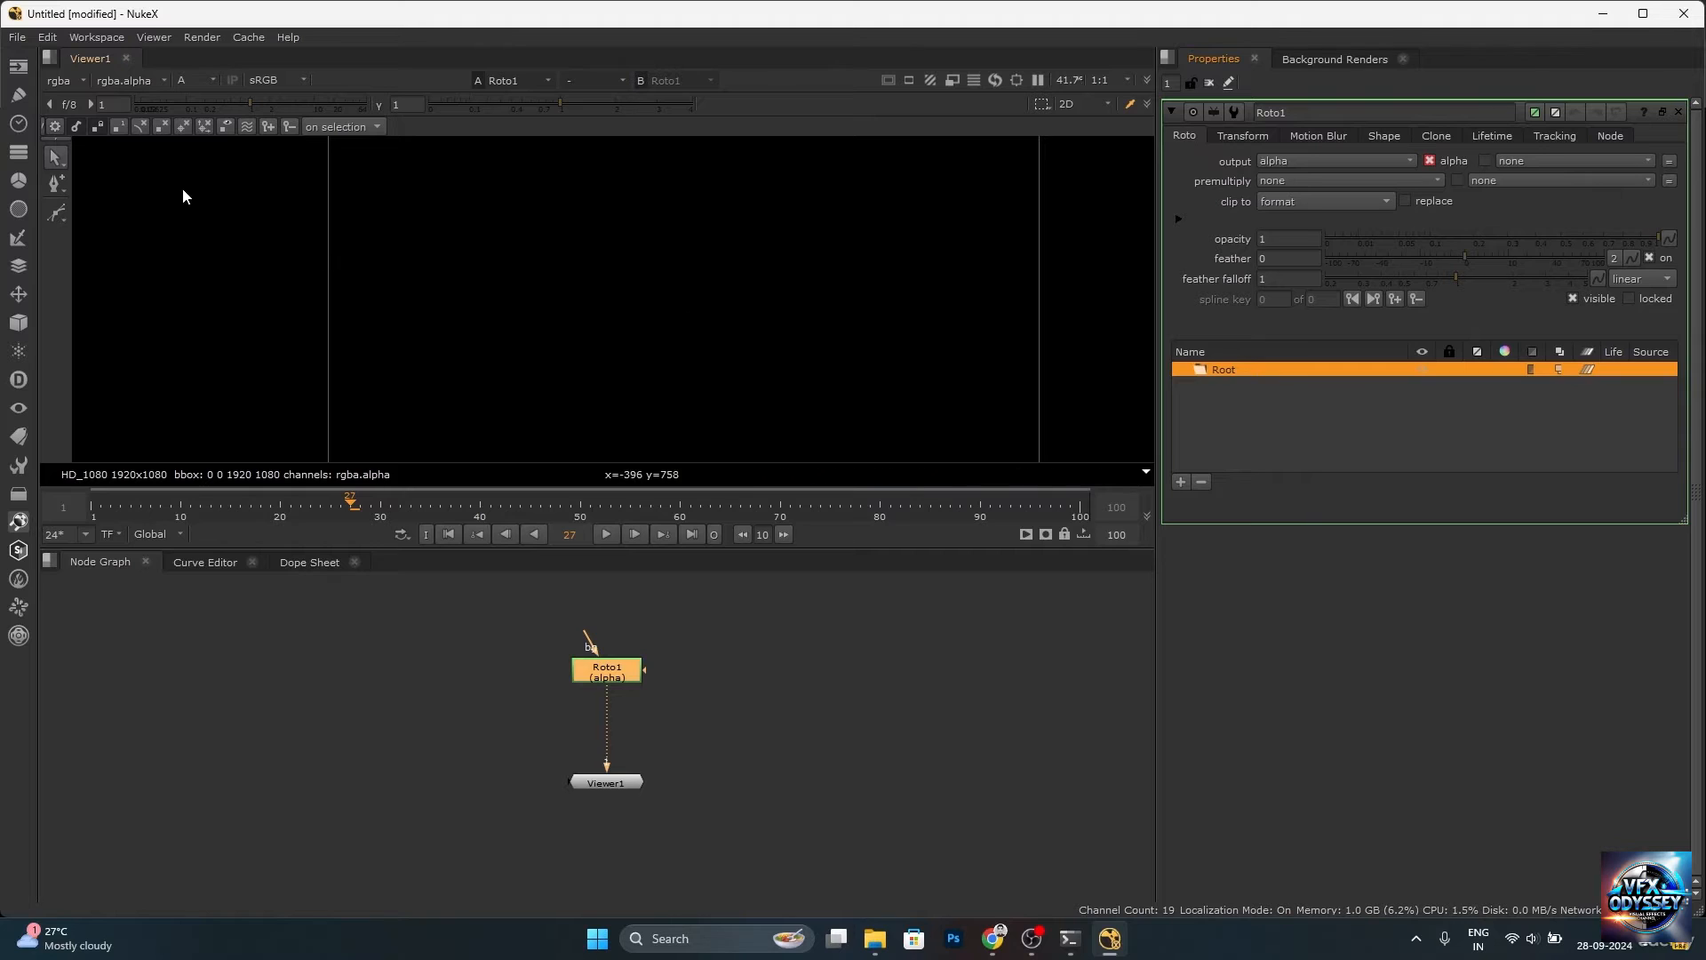
Draw a closed seven-point B-Spline oval about 890 by 725 pixels inside the frame.
right_click(56, 220)
left_click(100, 248)
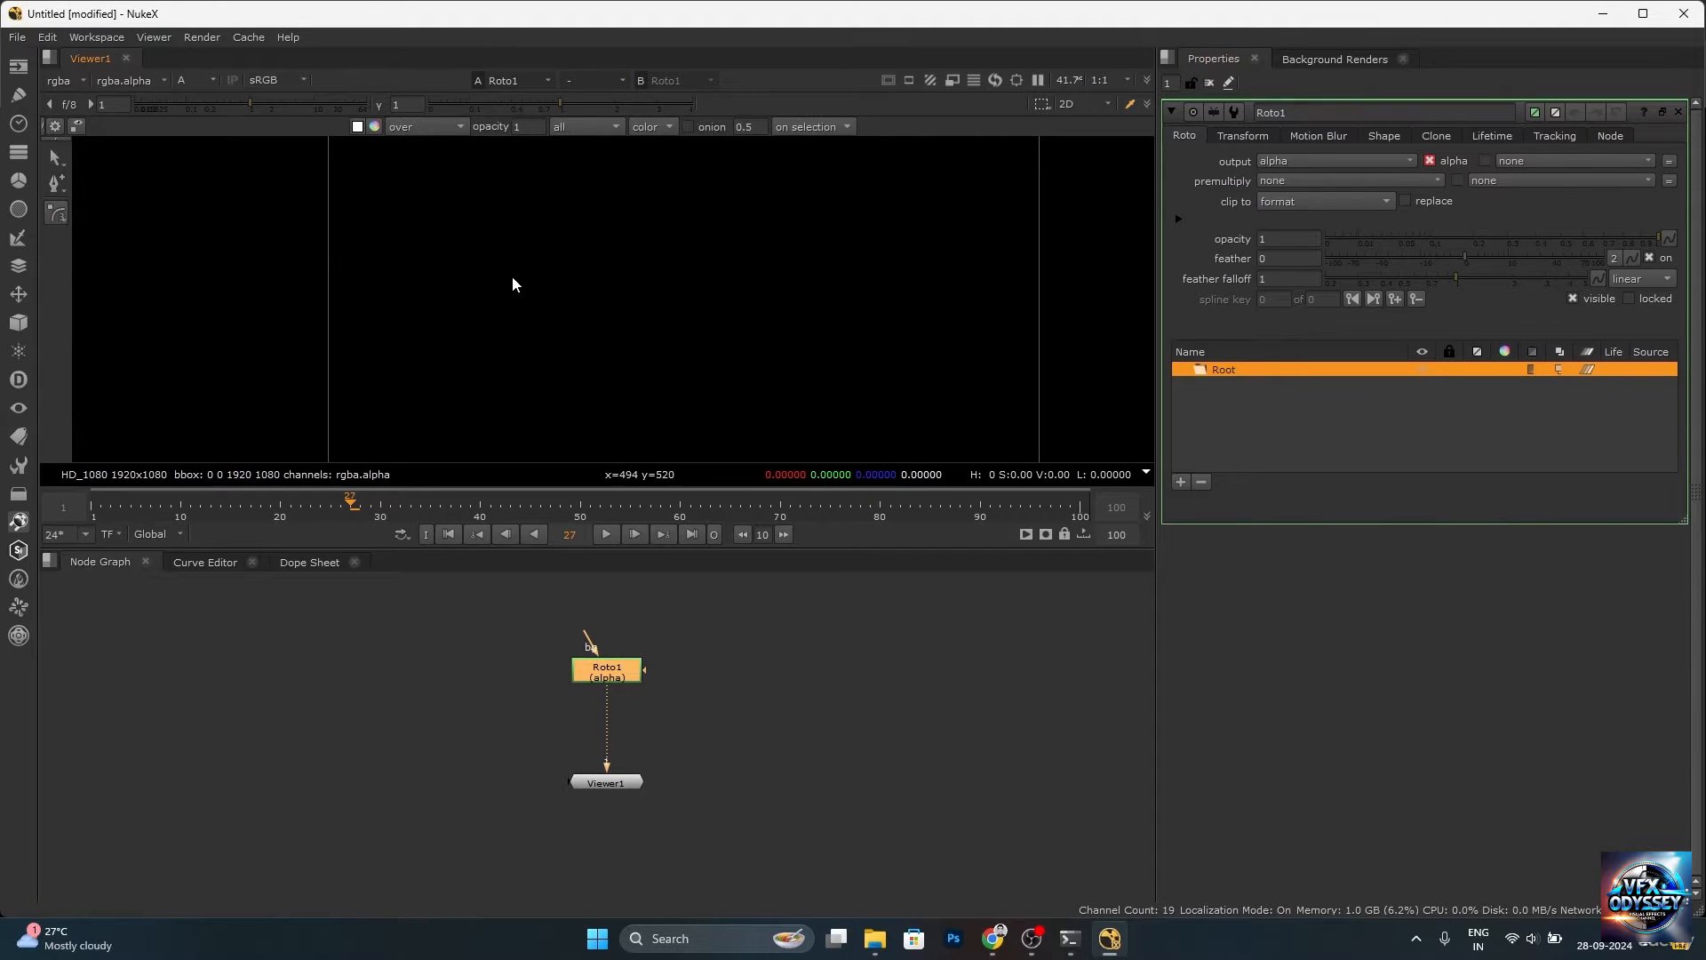
left_click(486, 182)
left_click(630, 175)
left_click(713, 276)
left_click(666, 375)
left_click(542, 398)
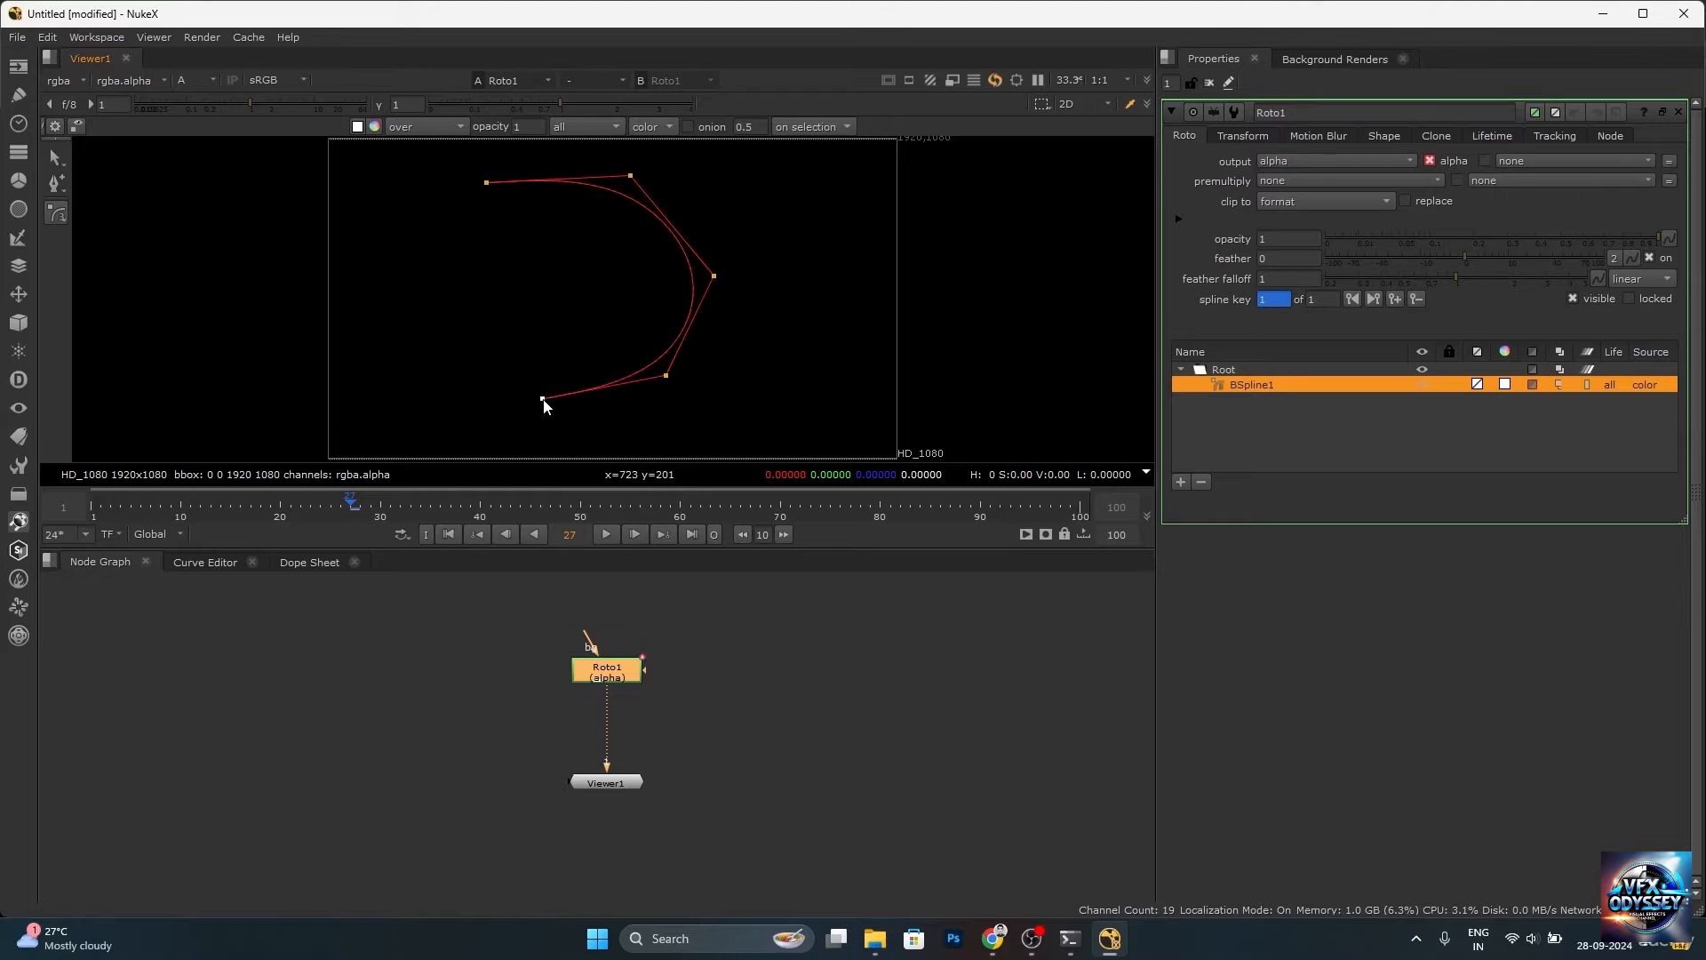
left_click(439, 248)
left_click(486, 183)
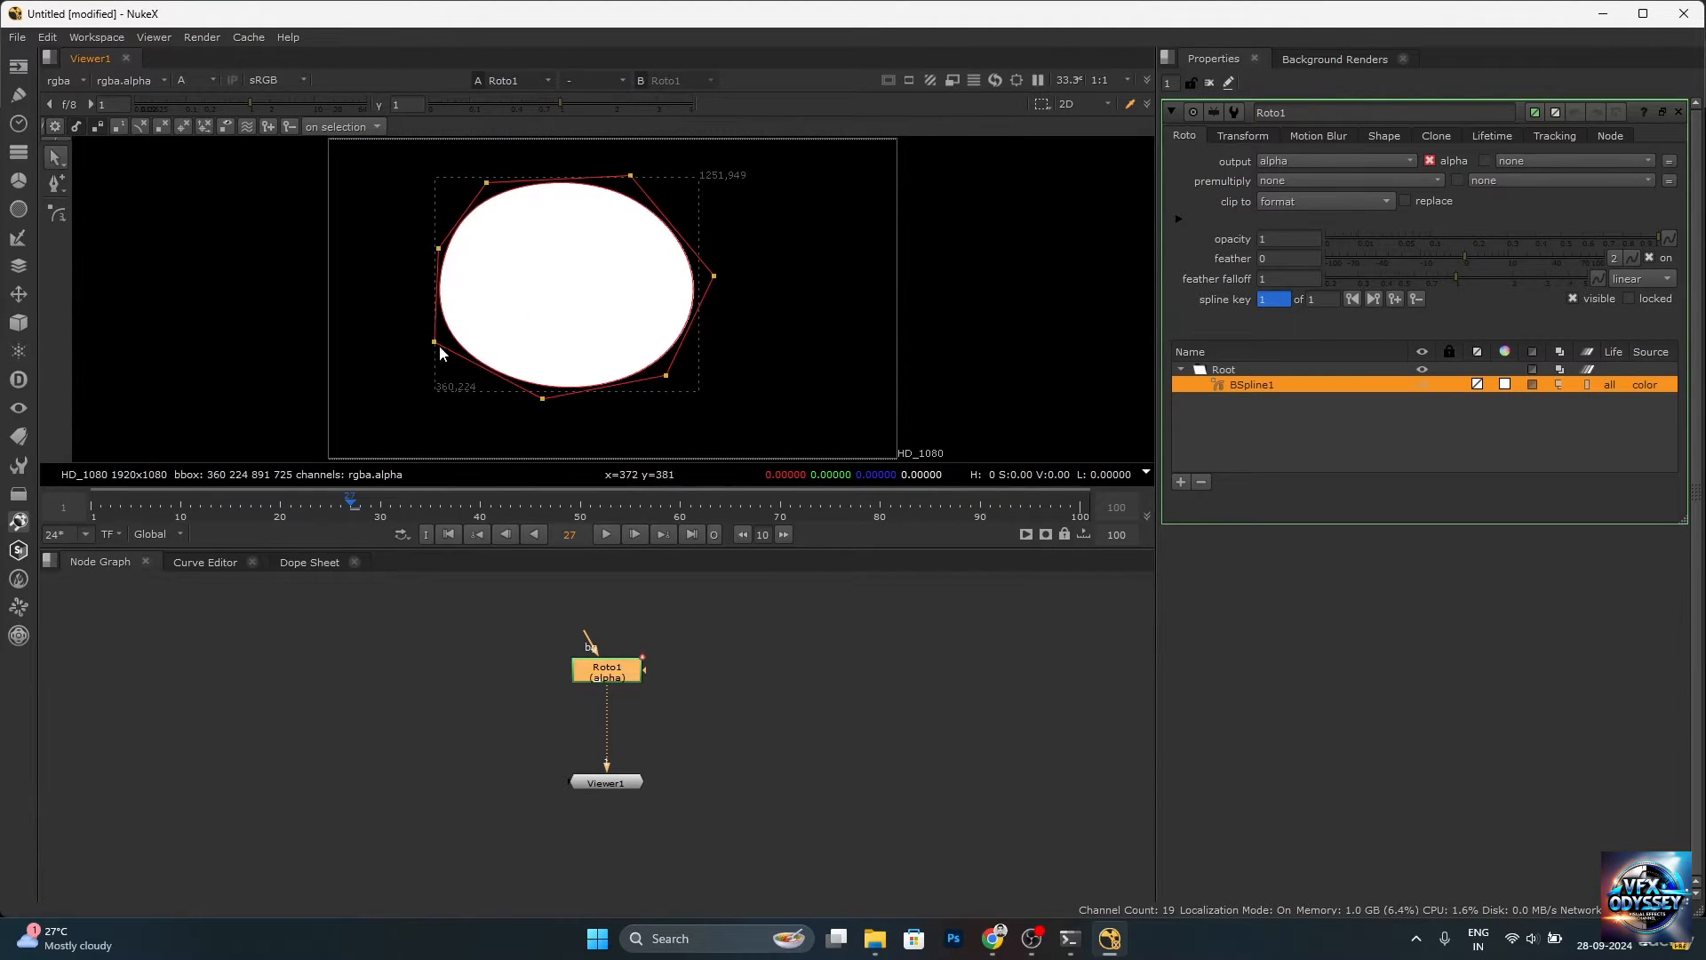
Move the B-Spline's rightmost control point slightly inward and back outward.
mouse_move(714, 278)
left_mouse_down()
mouse_move(723, 251)
mouse_move(725, 296)
mouse_move(673, 281)
mouse_move(729, 280)
mouse_move(703, 272)
left_mouse_up()
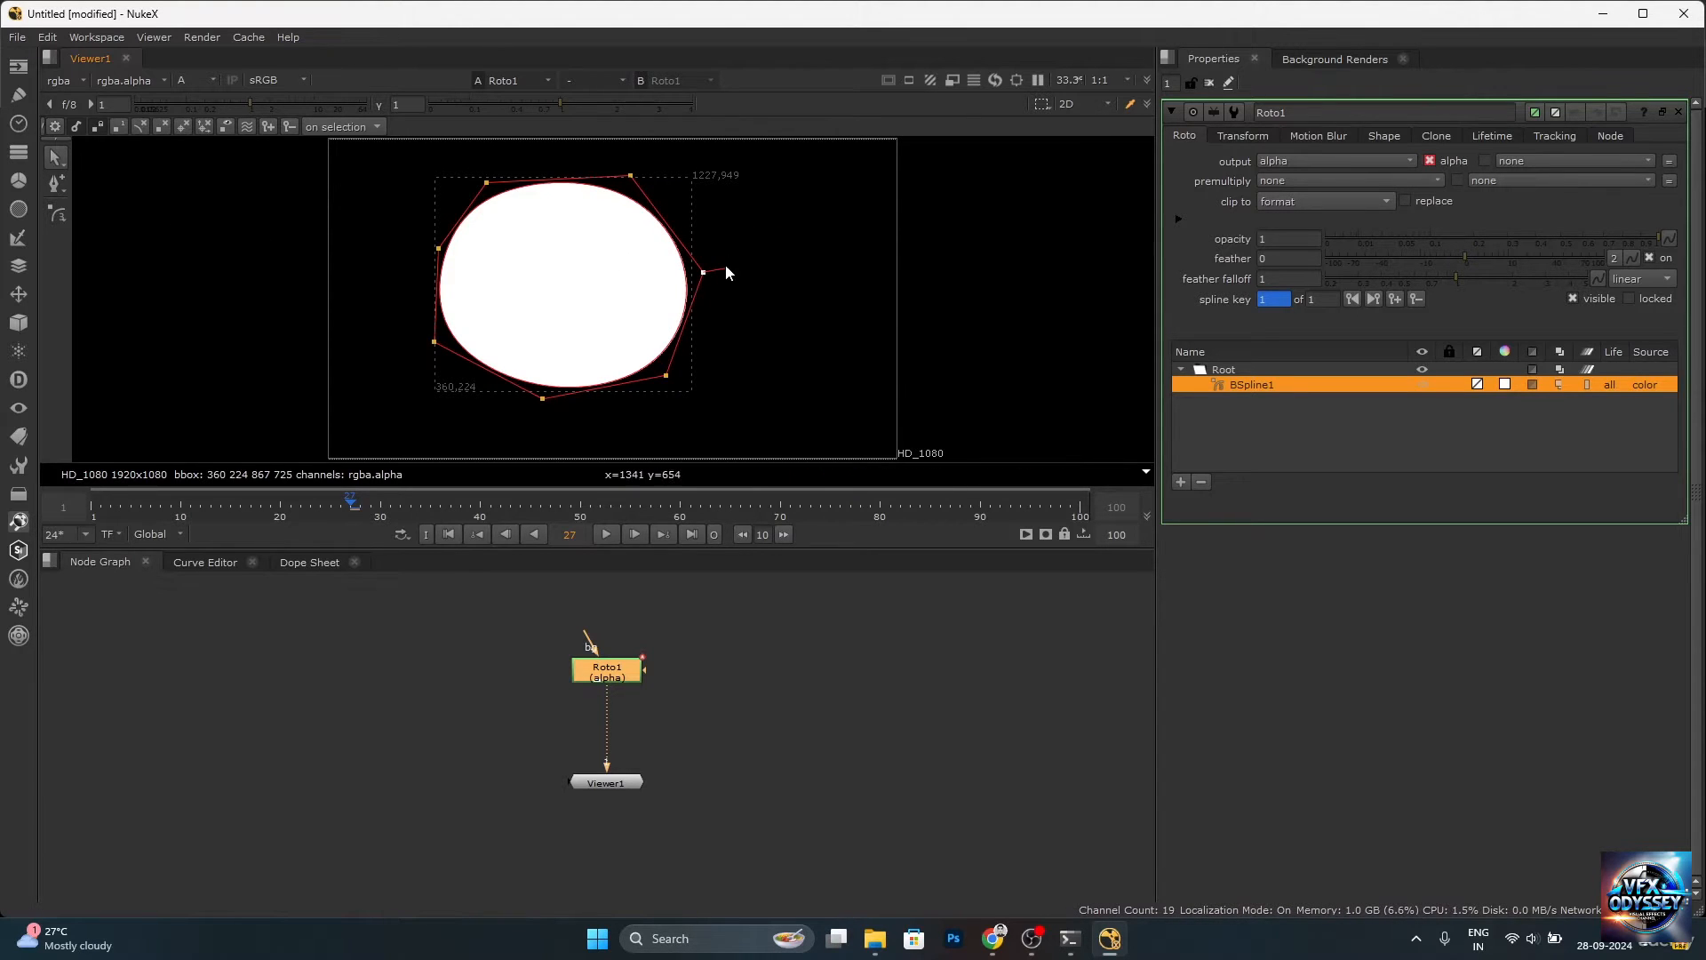
scroll(725, 265, "up", 6)
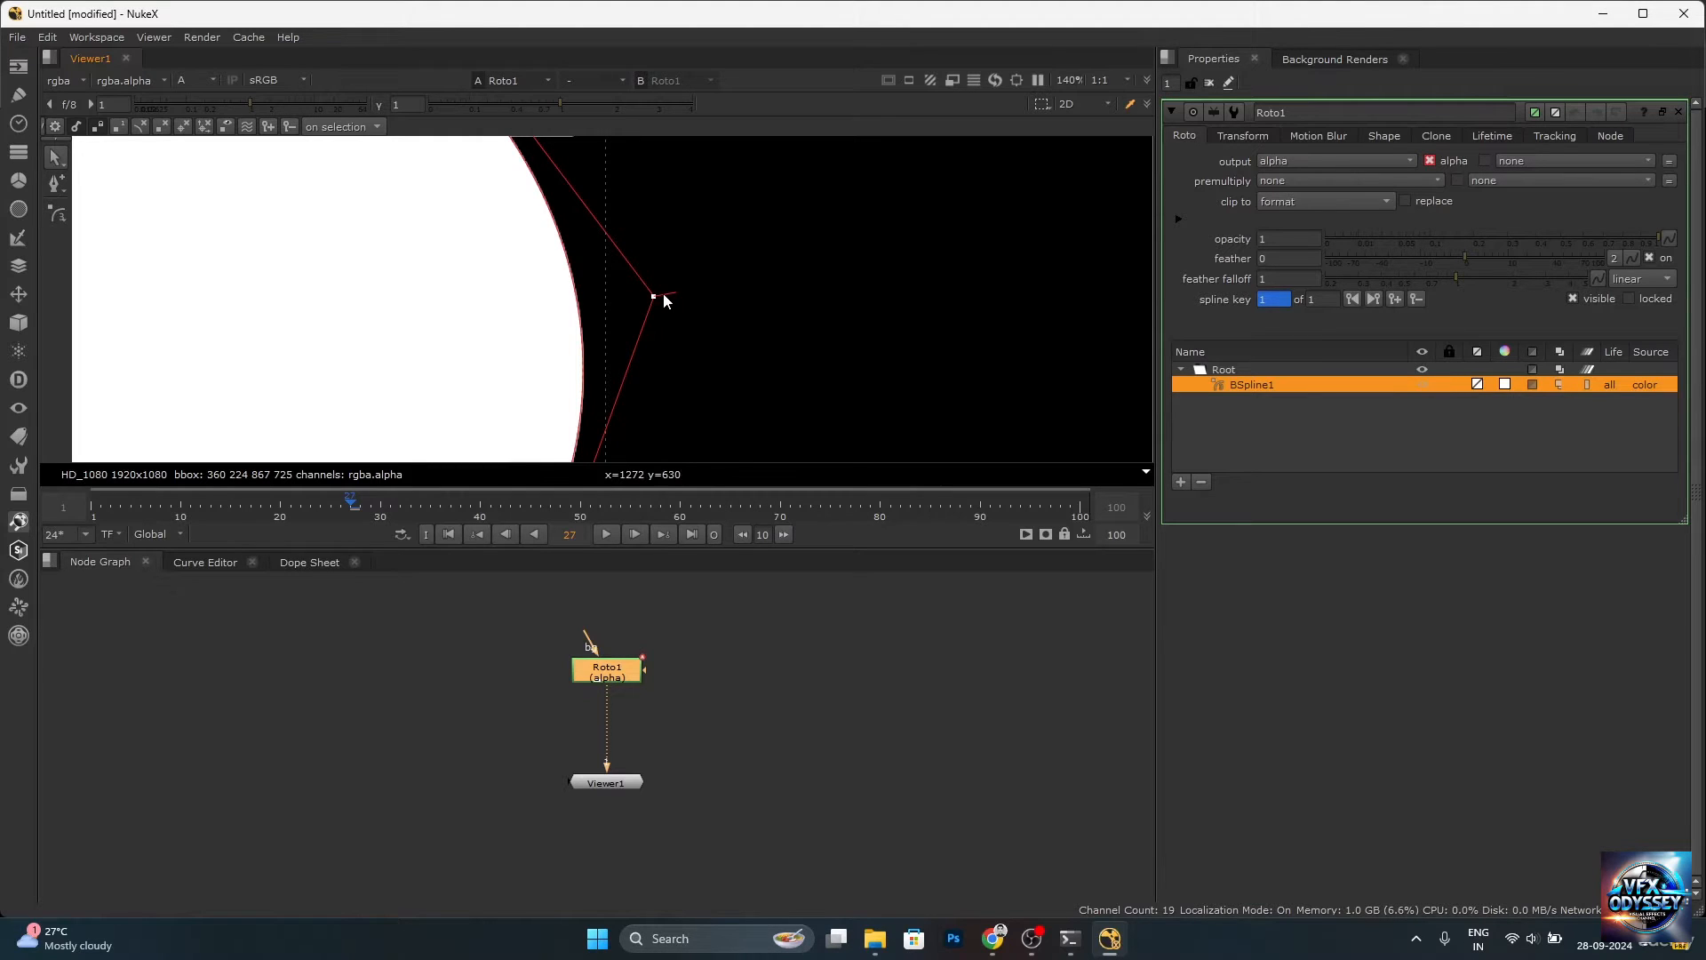
left_click_drag(663, 293, 711, 285)
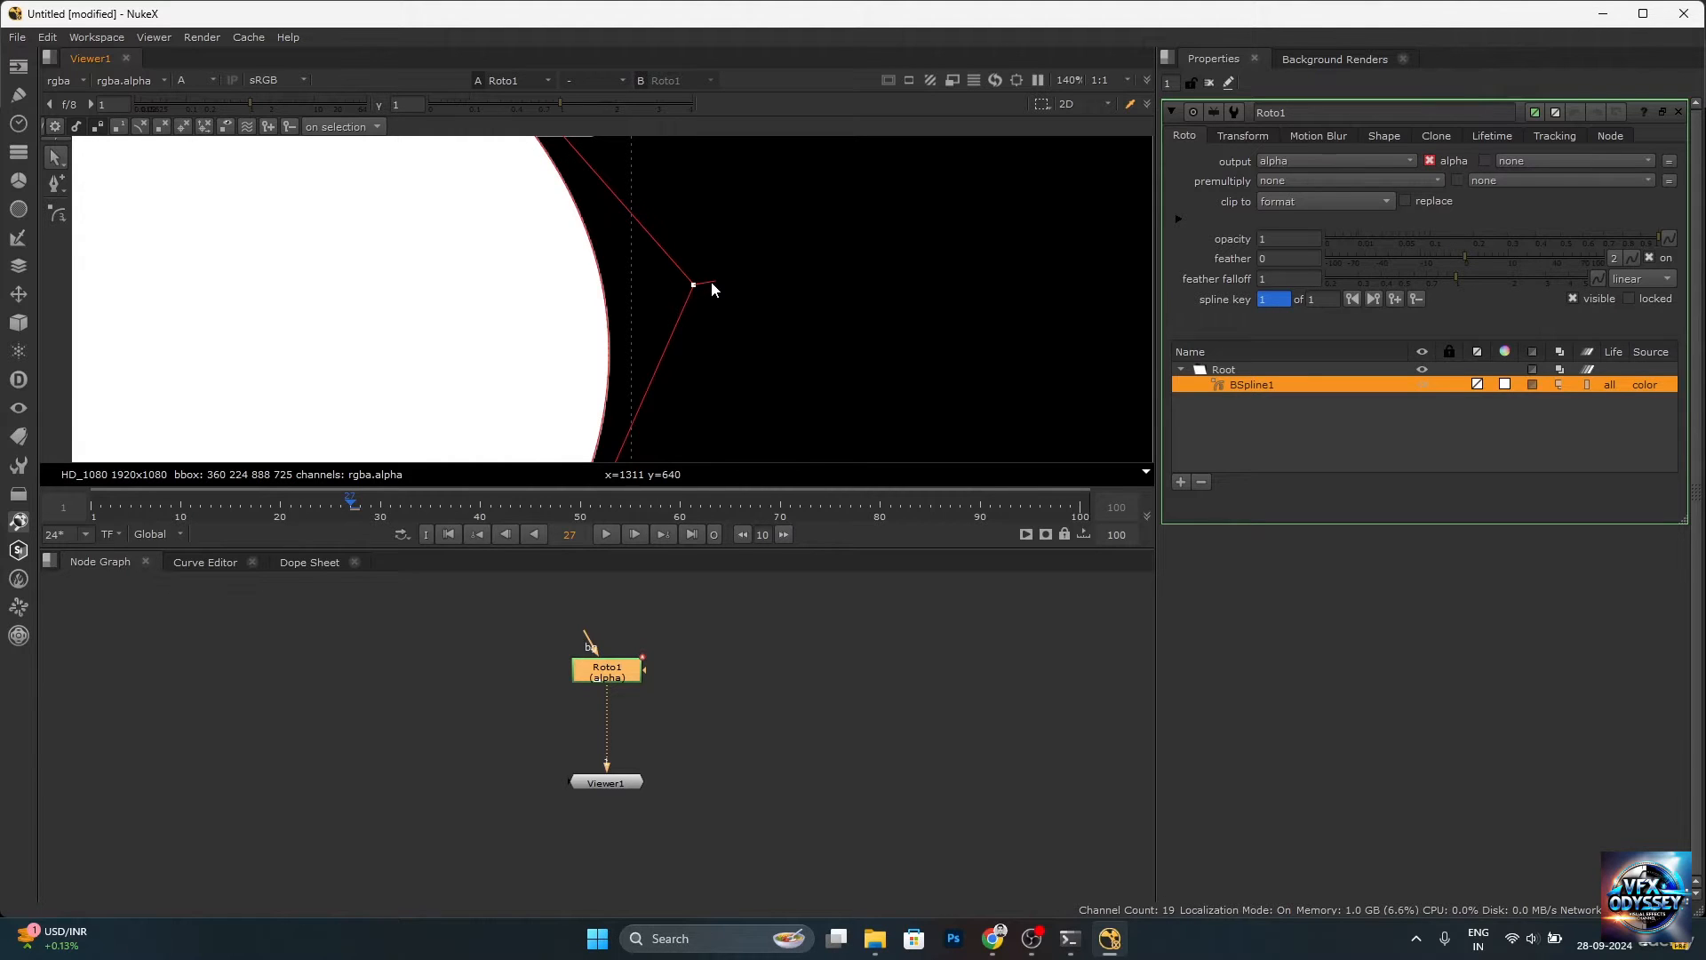
Pull the feather handle of the B-Spline's rightmost point outward to soften that side of the shape.
left_click_drag(710, 281, 918, 249)
scroll(647, 325, "down", 5)
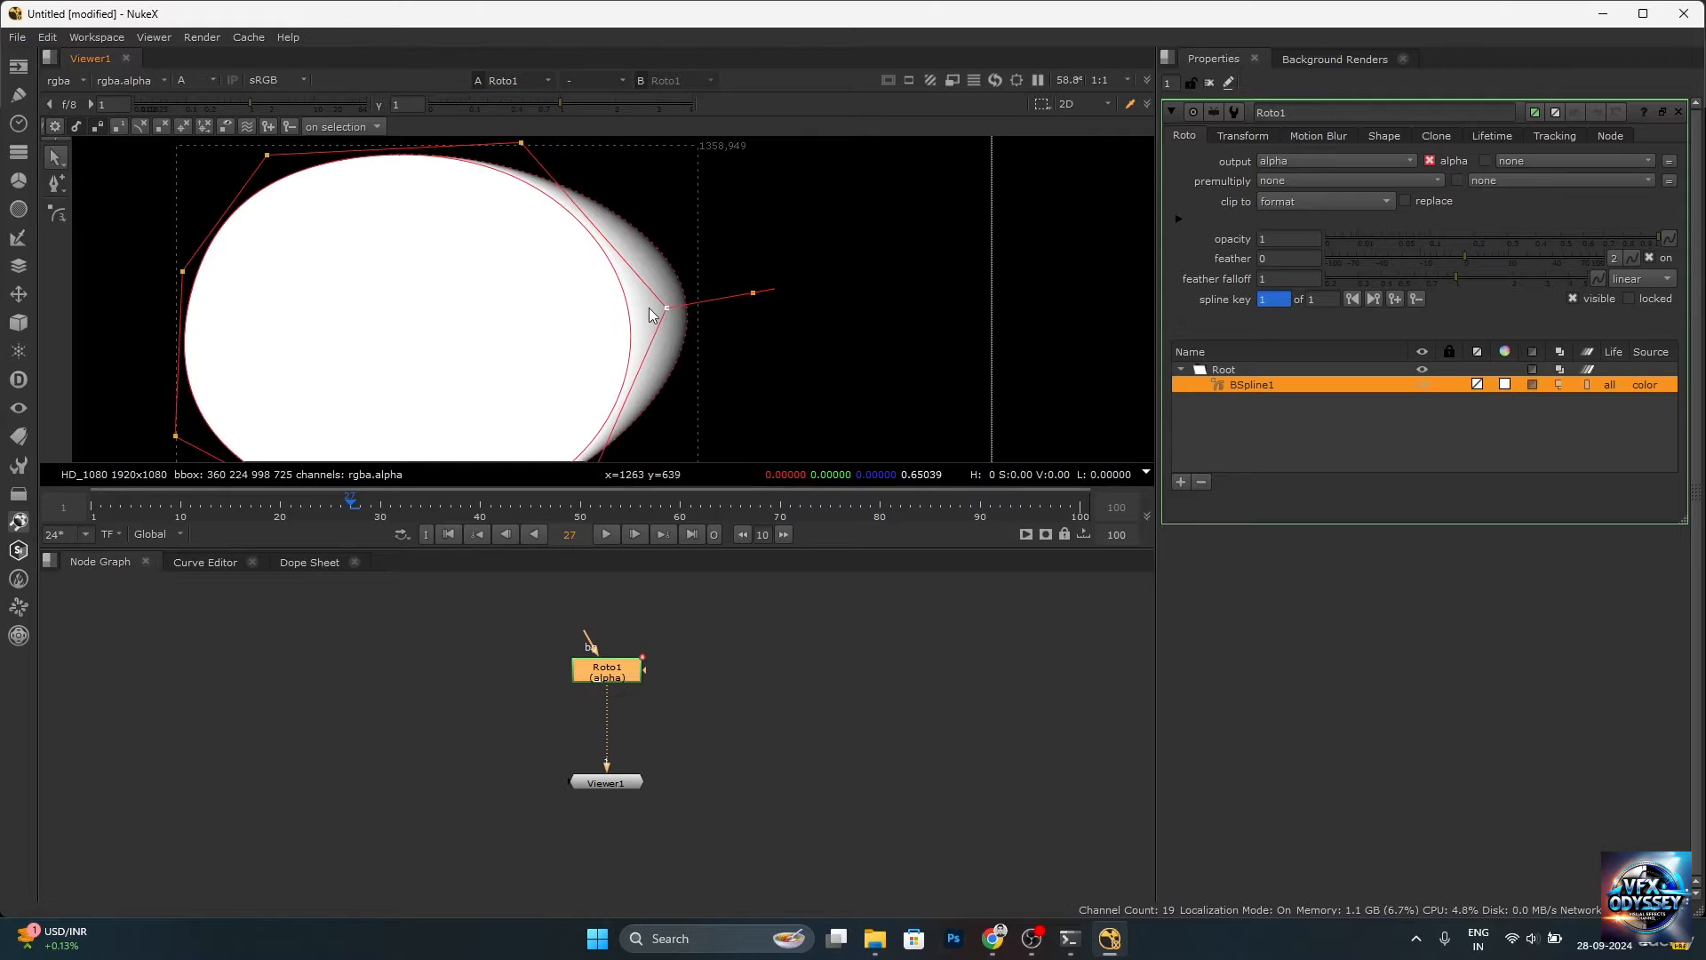
scroll(653, 315, "up", 4)
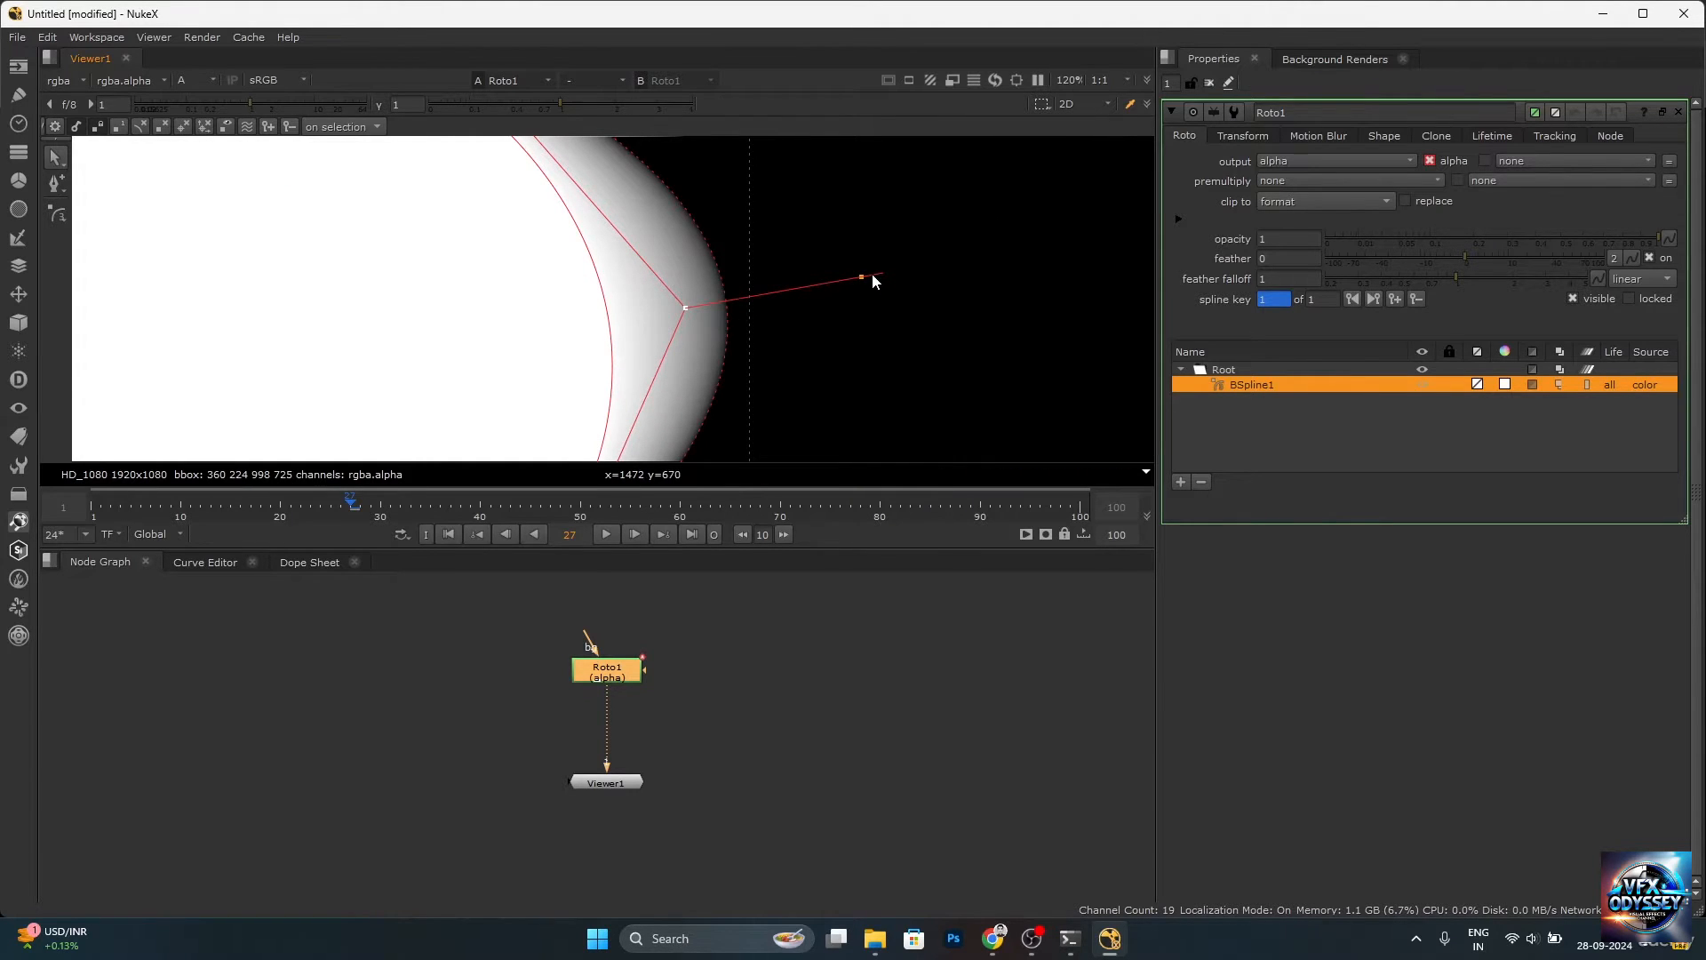
left_click_drag(872, 277, 936, 262)
scroll(728, 284, "down", 5)
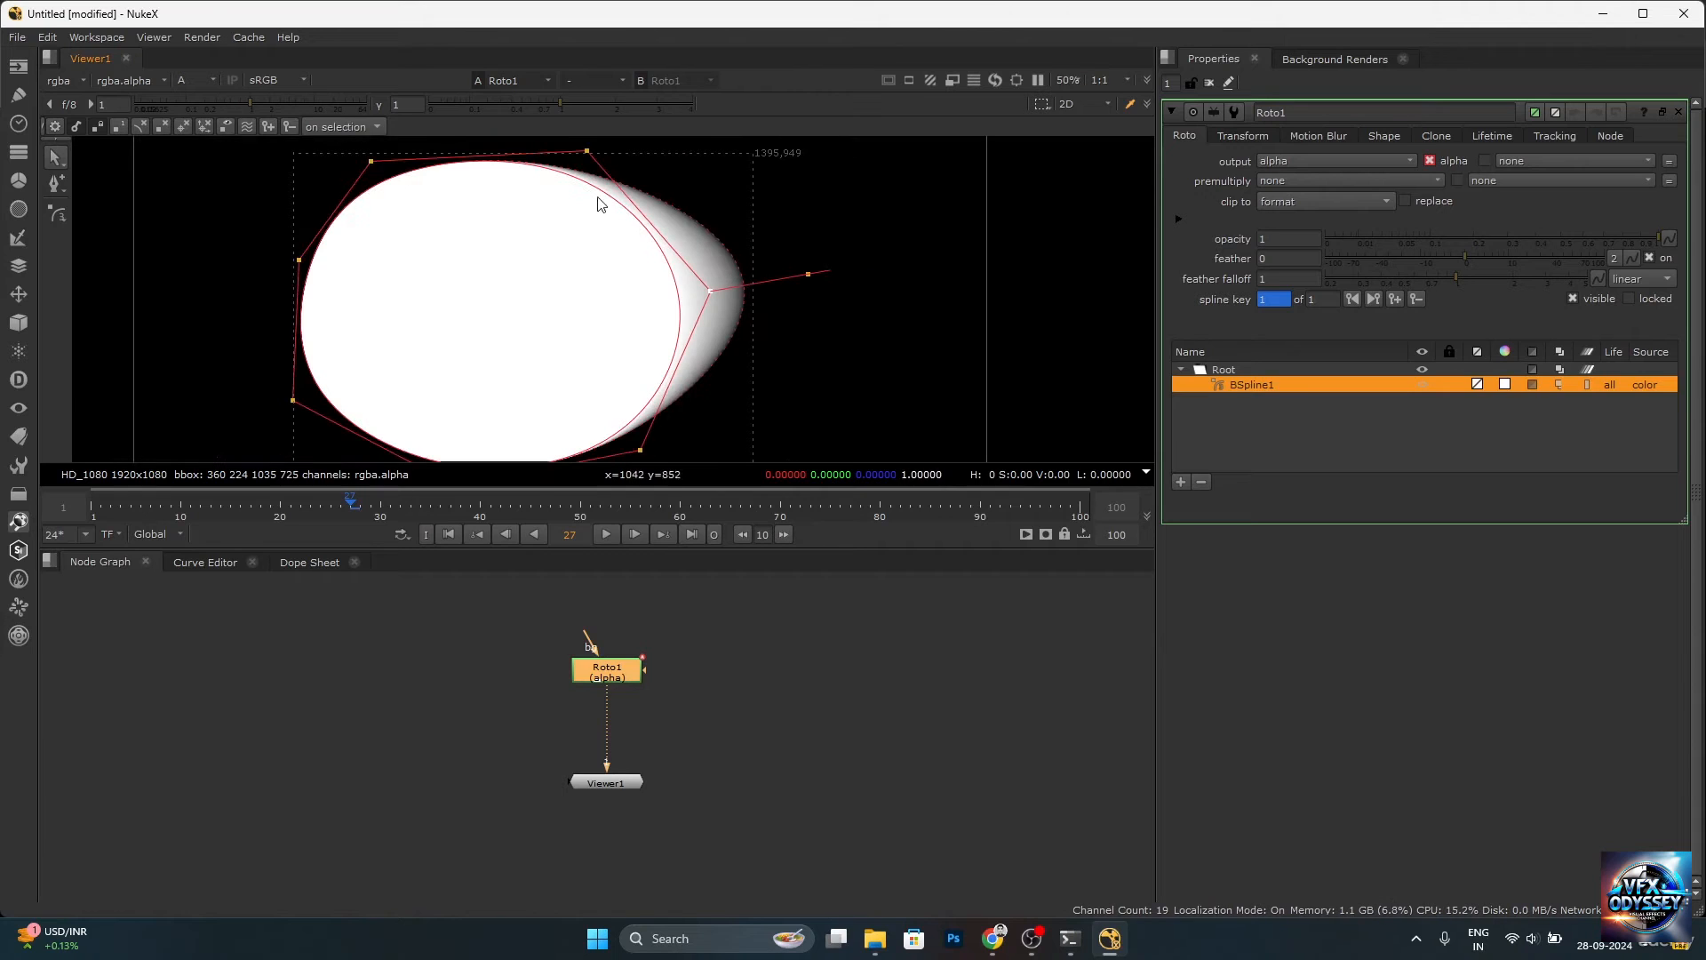
scroll(644, 234, "down", 4)
scroll(643, 268, "up", 4)
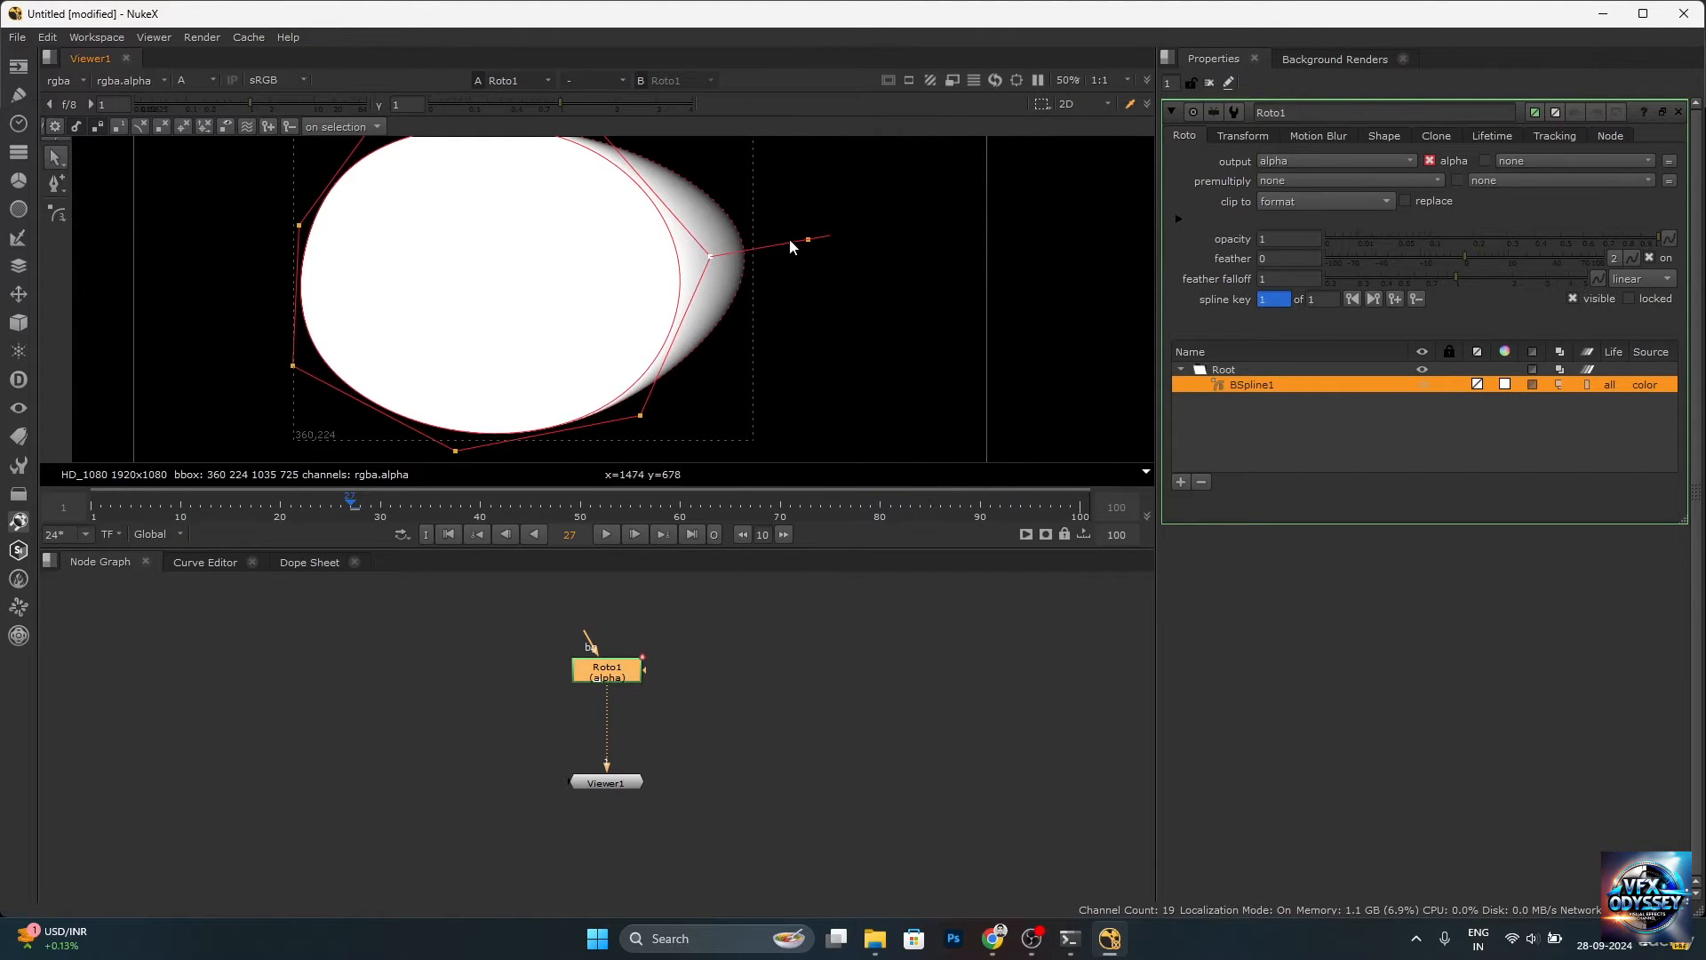
Pull the feather handle of the B-Spline's rightmost point inward and undo that point's feathering.
left_click_drag(809, 240, 763, 248)
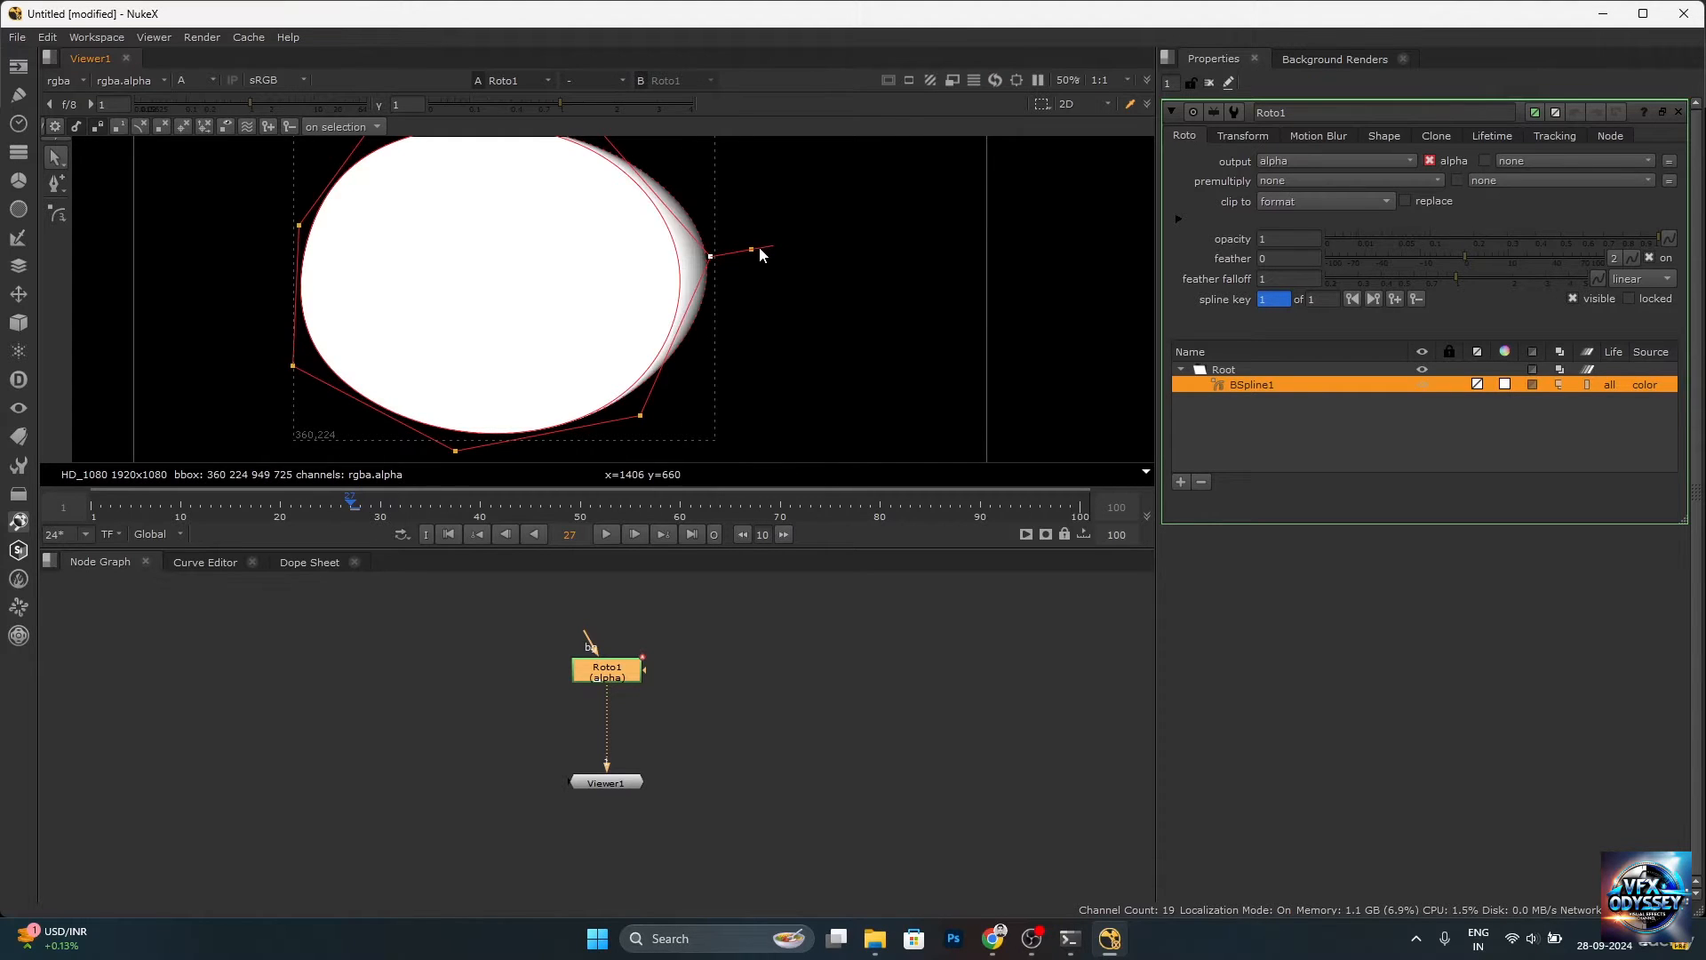
key("ctrl+z")
Add three points to the B-Spline: on its lower-right side, bottom edge and lower-left side.
right_click(62, 188)
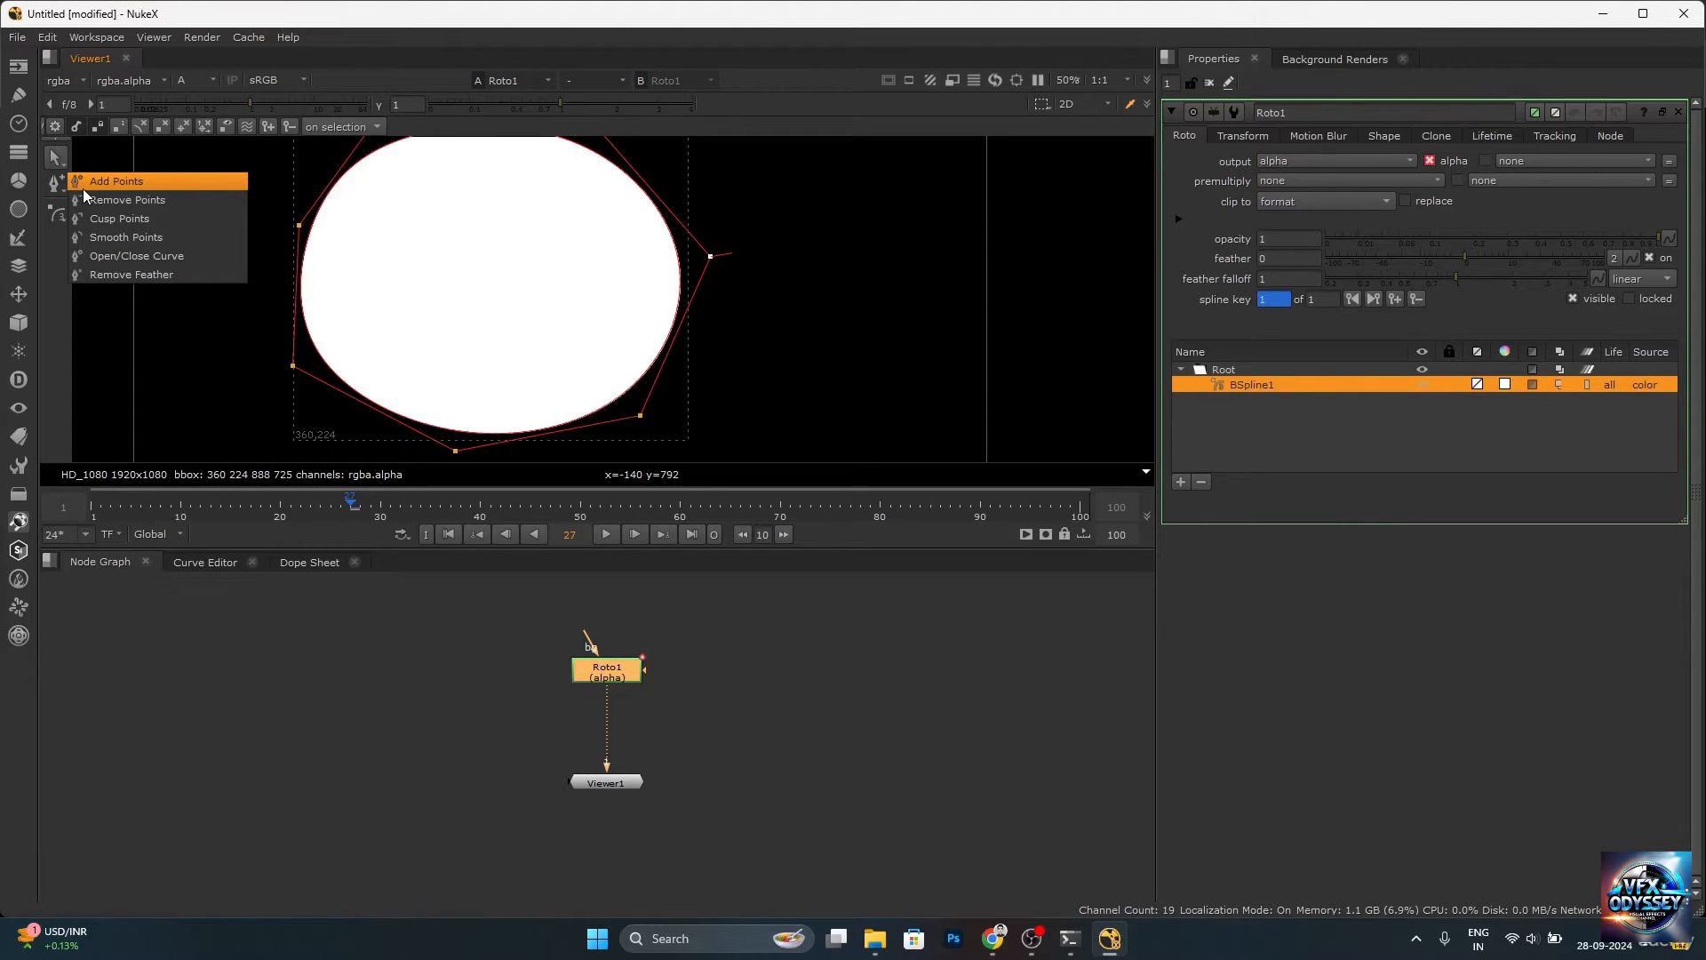
left_click(85, 187)
left_click(677, 331)
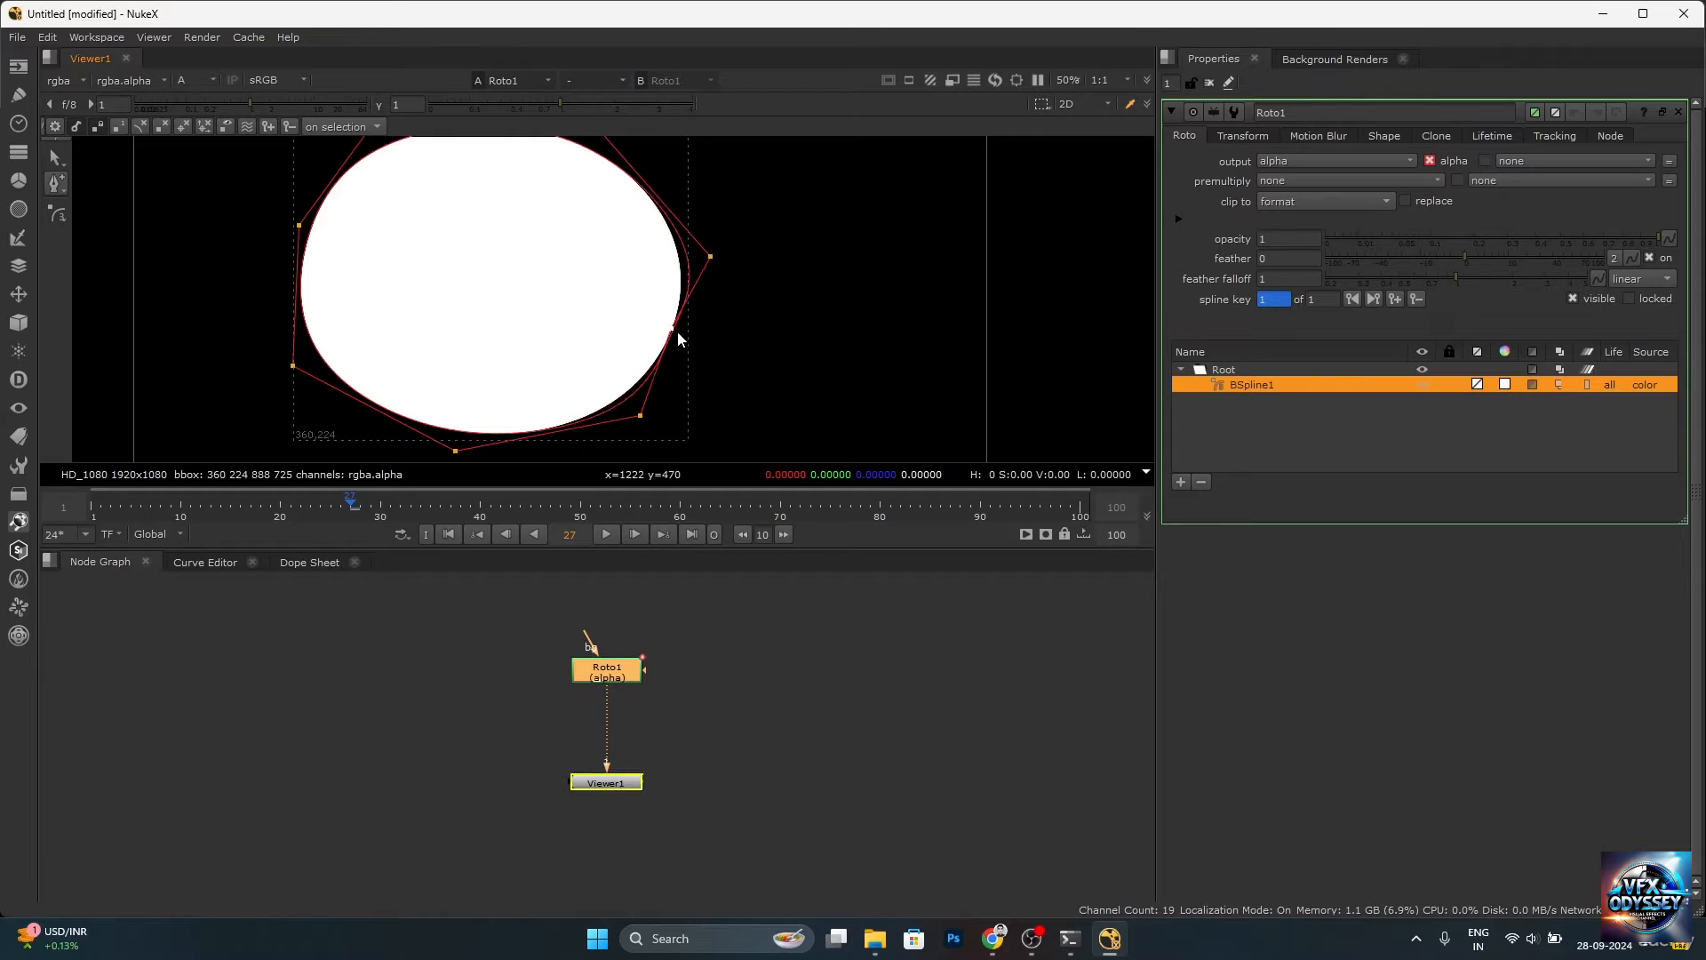
left_click(548, 429)
left_click(376, 407)
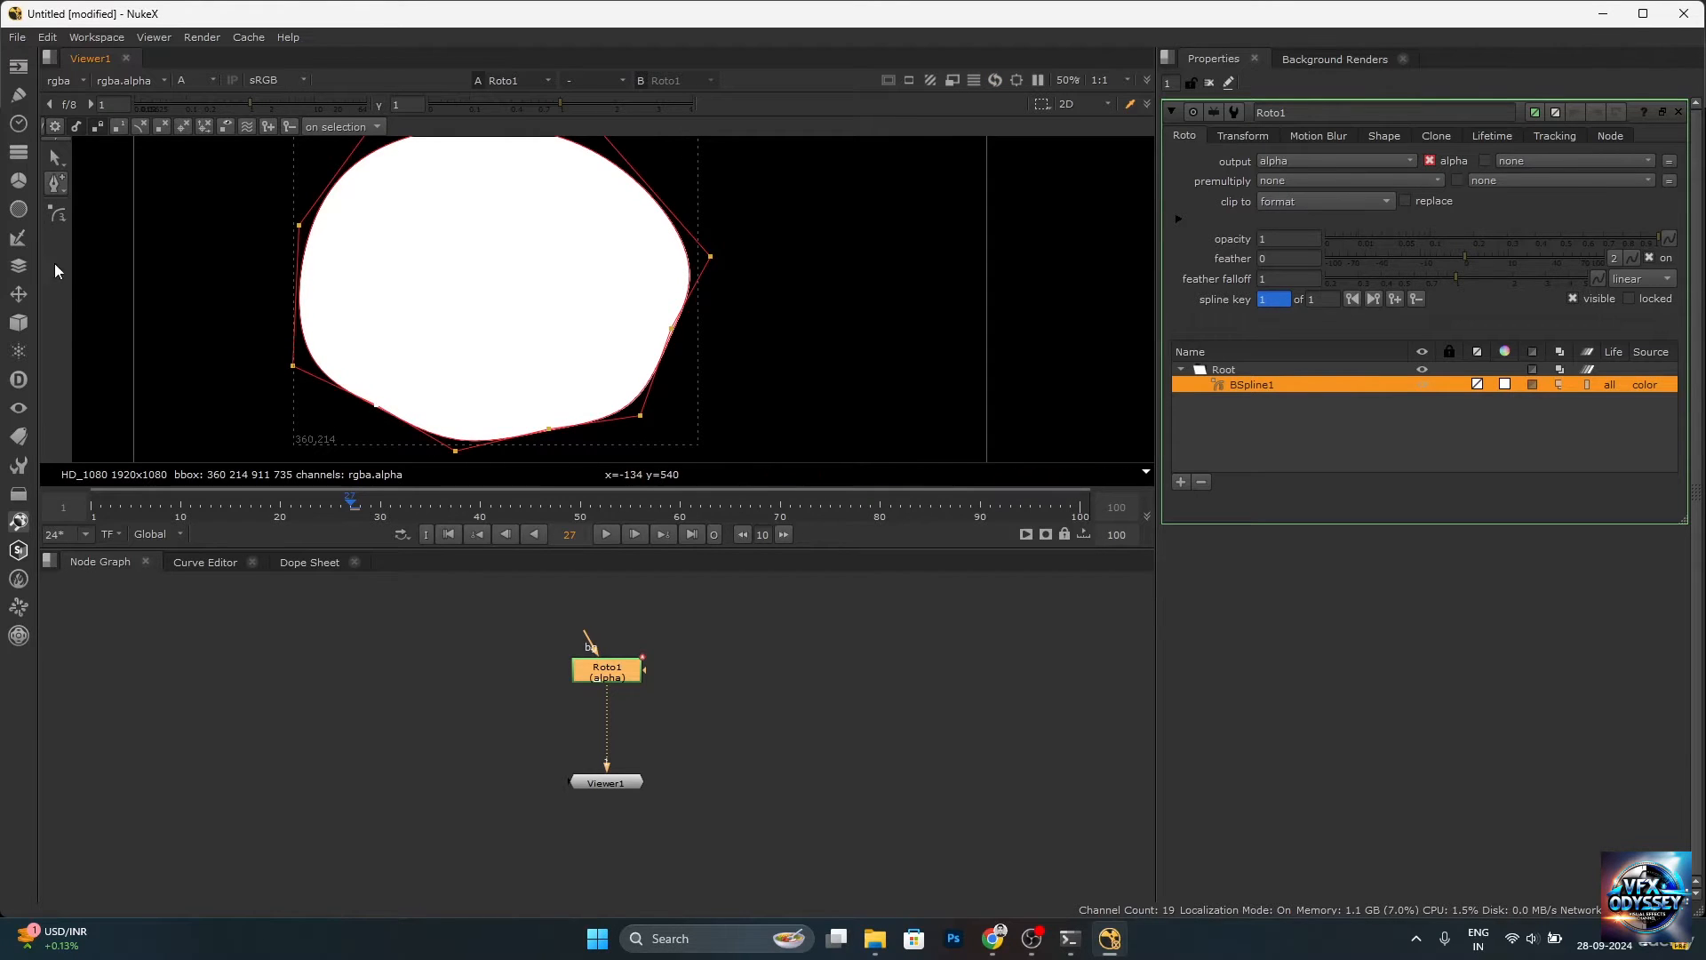
Remove the added points on the B-Spline's lower-right side and bottom edge with Remove Points.
right_click(54, 187)
left_click(114, 210)
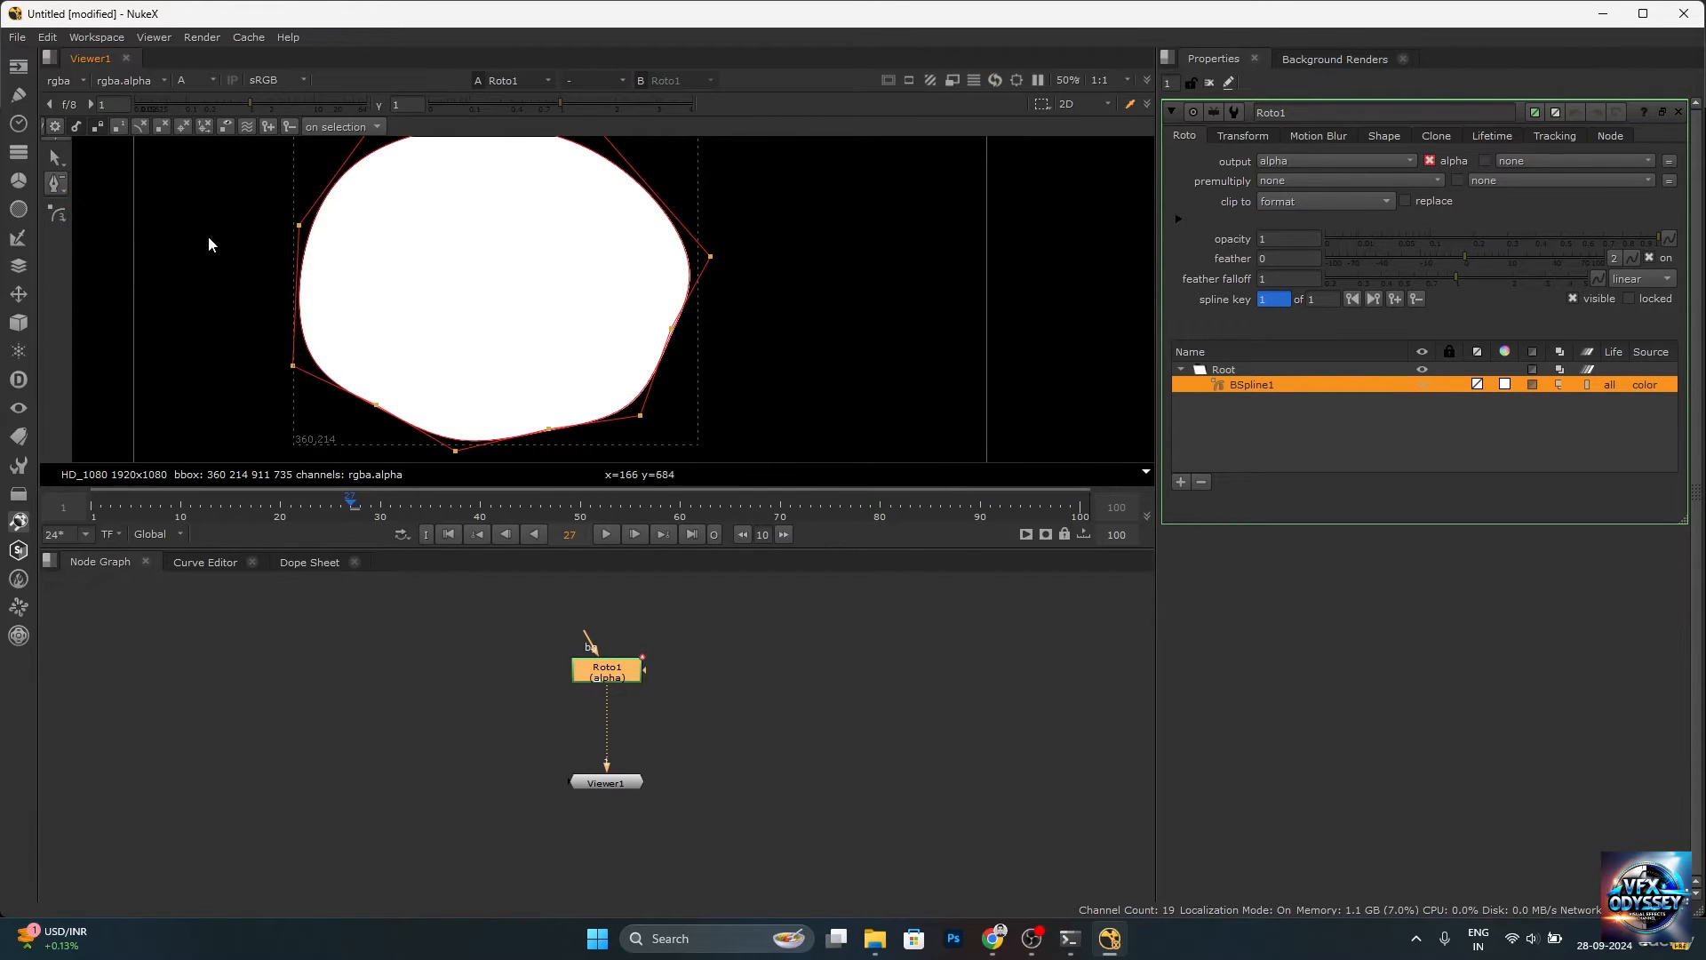
left_click(672, 334)
left_click(550, 429)
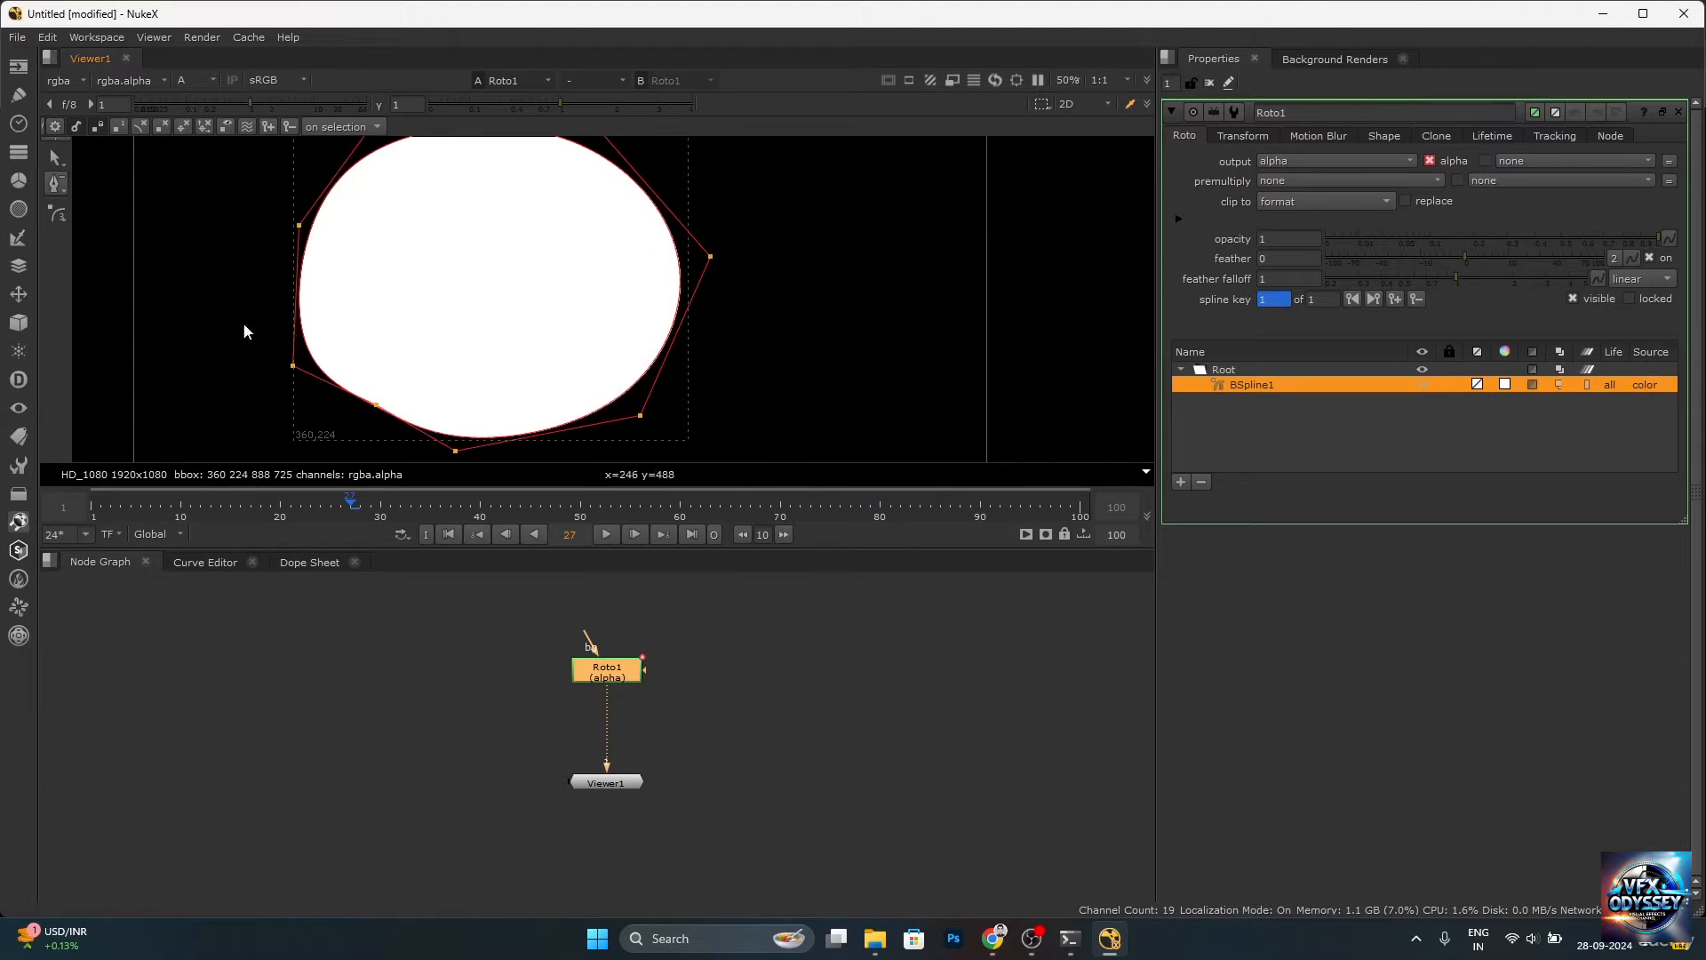
Turn the B-Spline's rightmost control point into a sharp corner with Cusp Points.
right_click(56, 184)
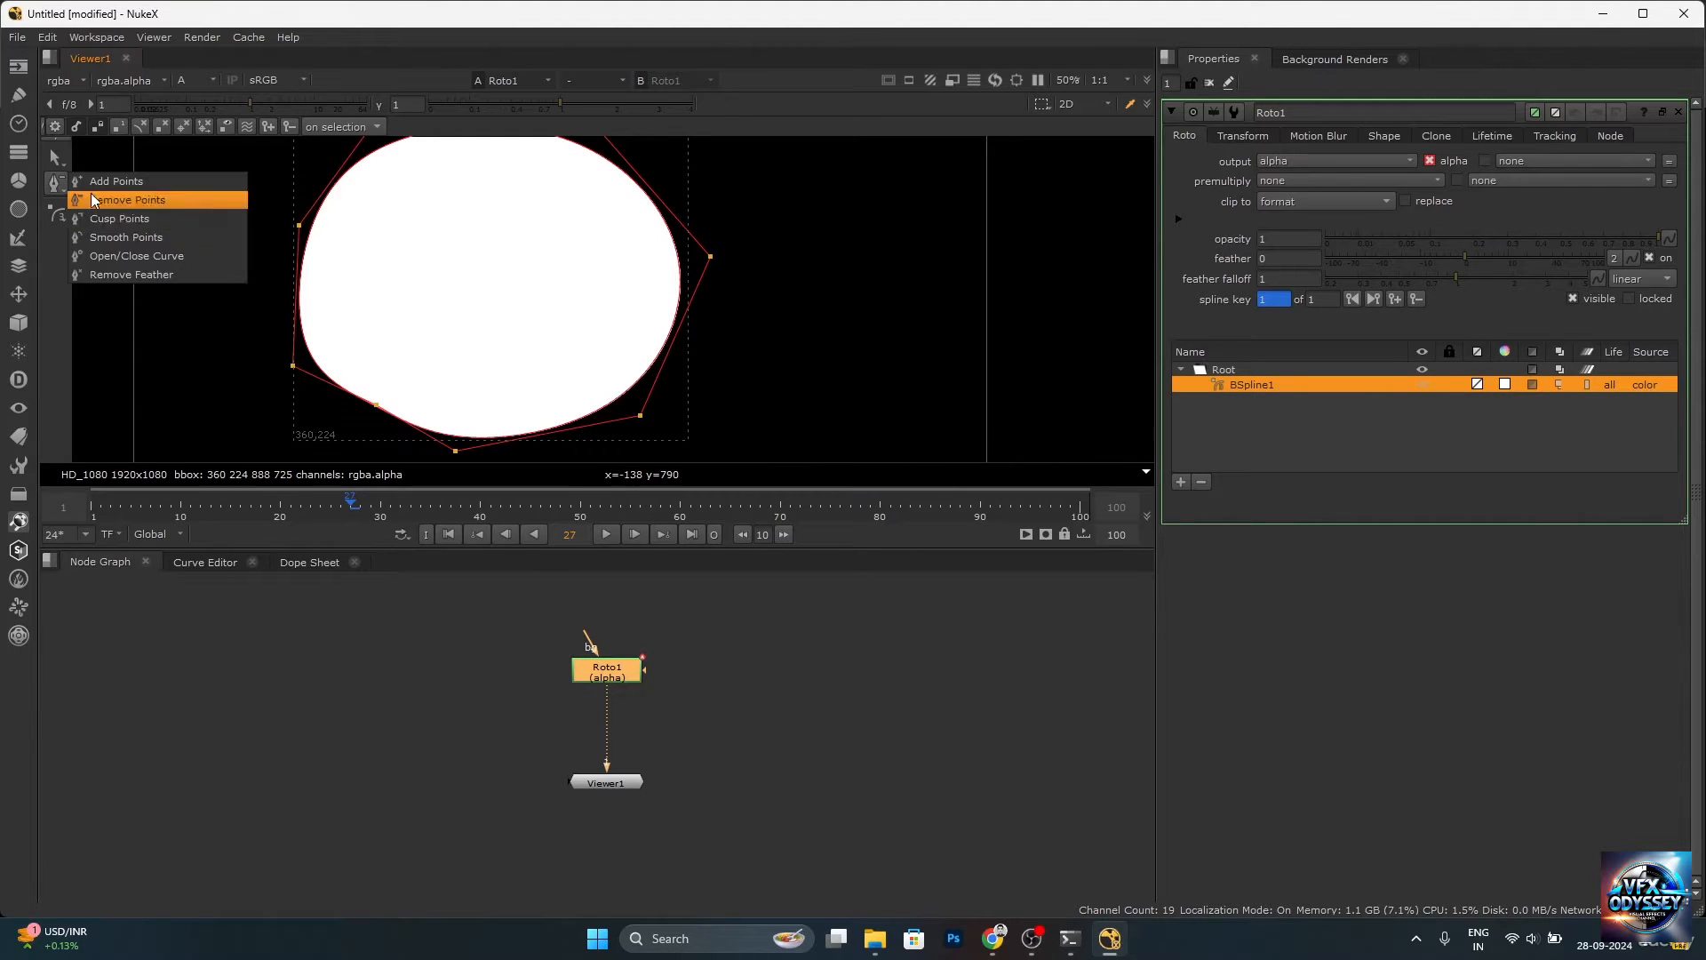
left_click(132, 223)
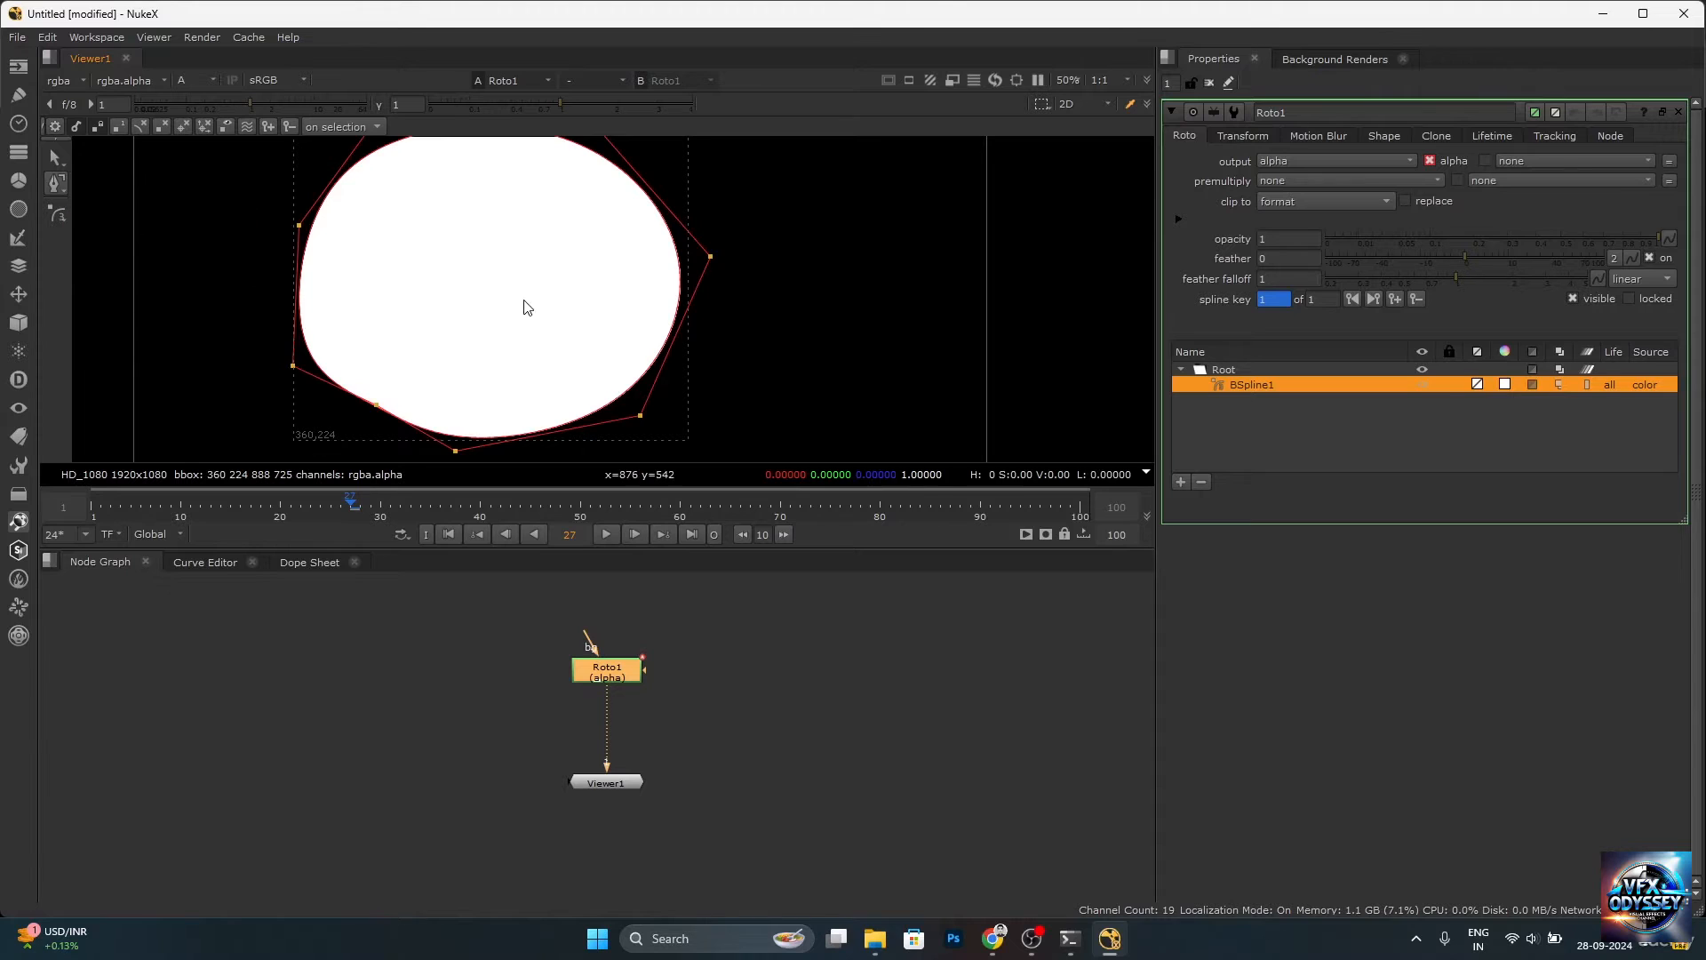
scroll(524, 300, "down", 2)
scroll(487, 265, "up", 2)
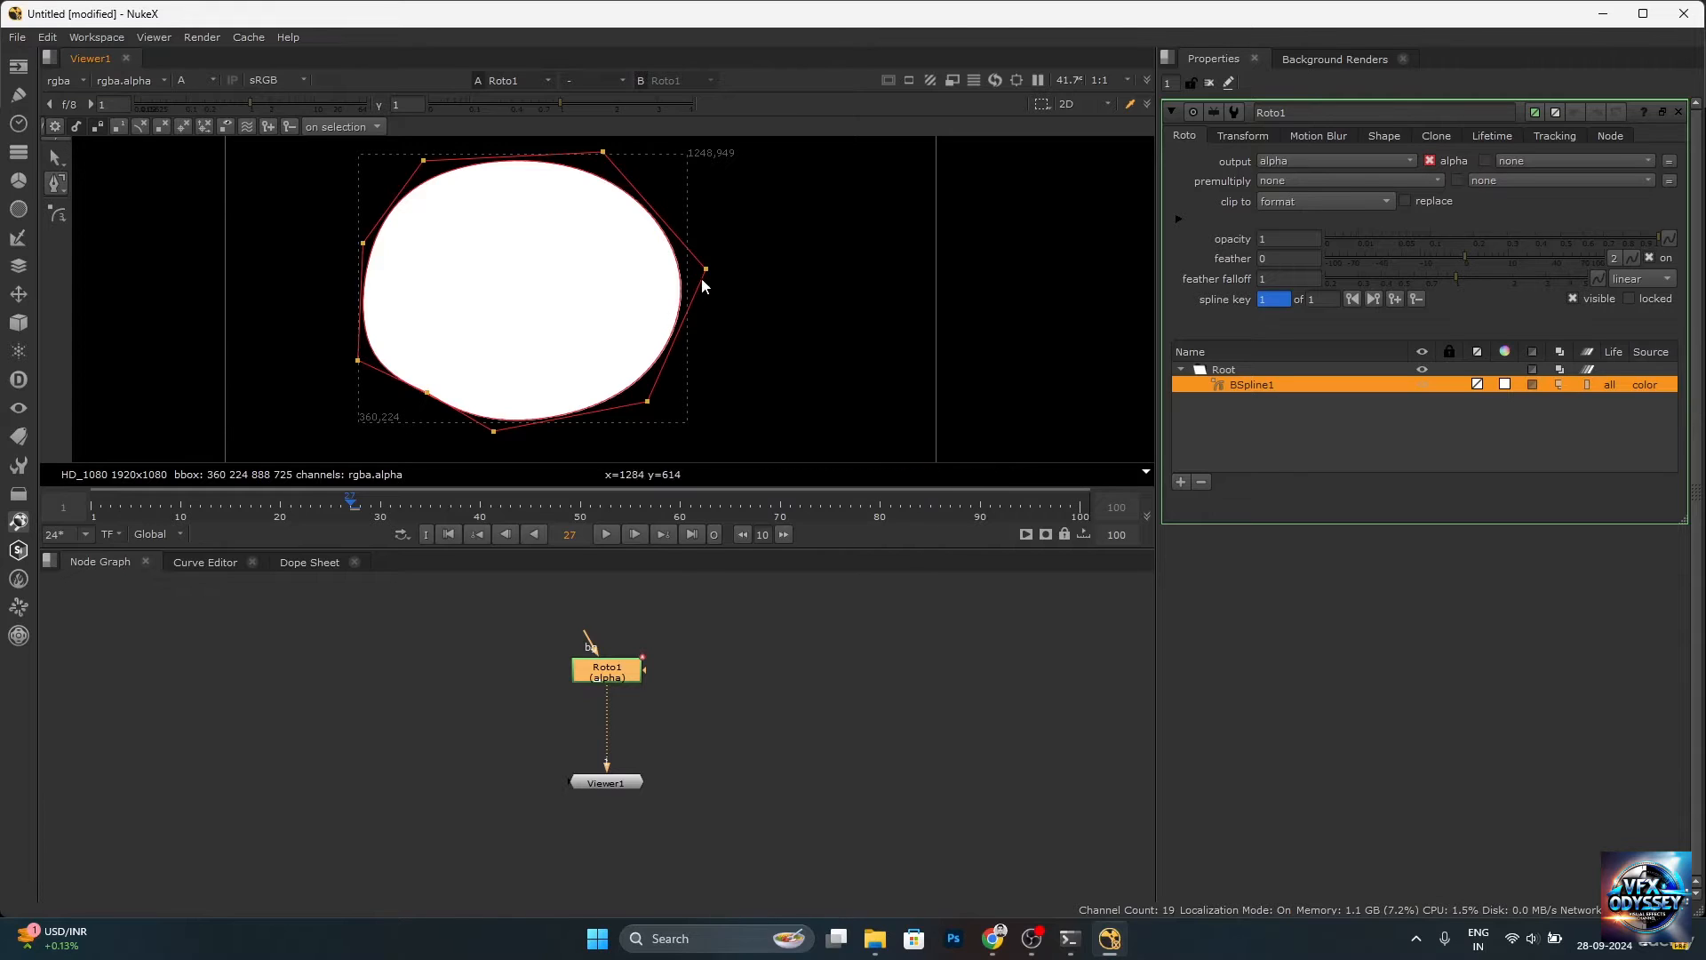
left_click(62, 190)
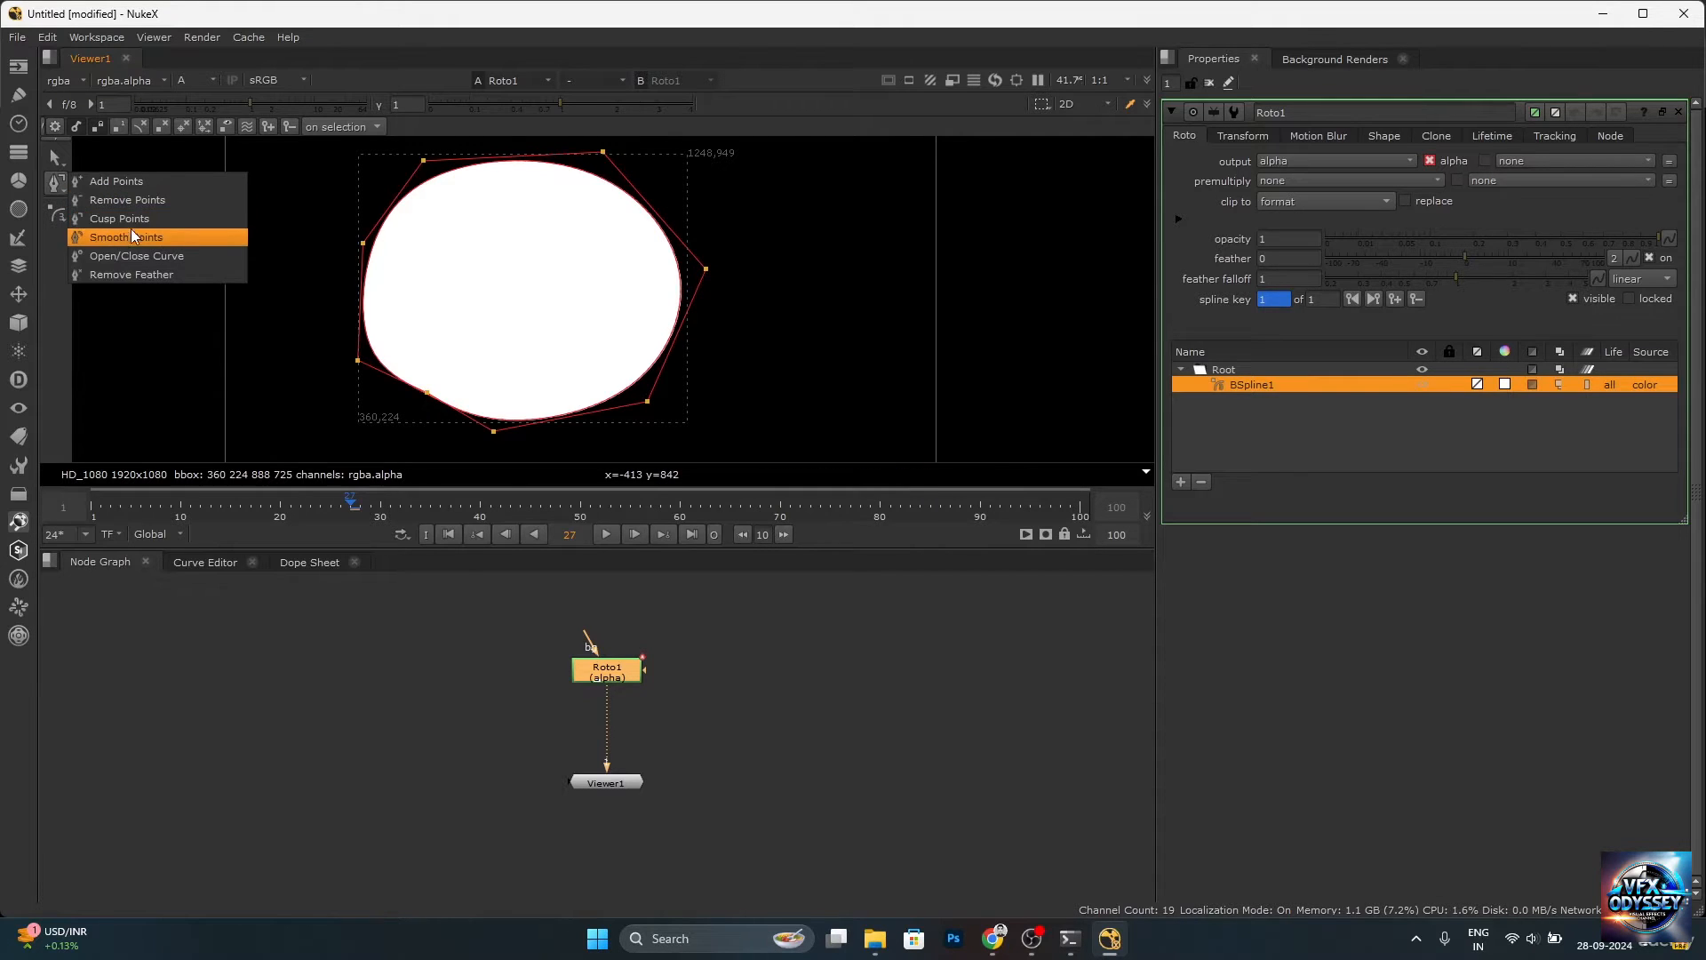
left_click(132, 222)
left_click(704, 269)
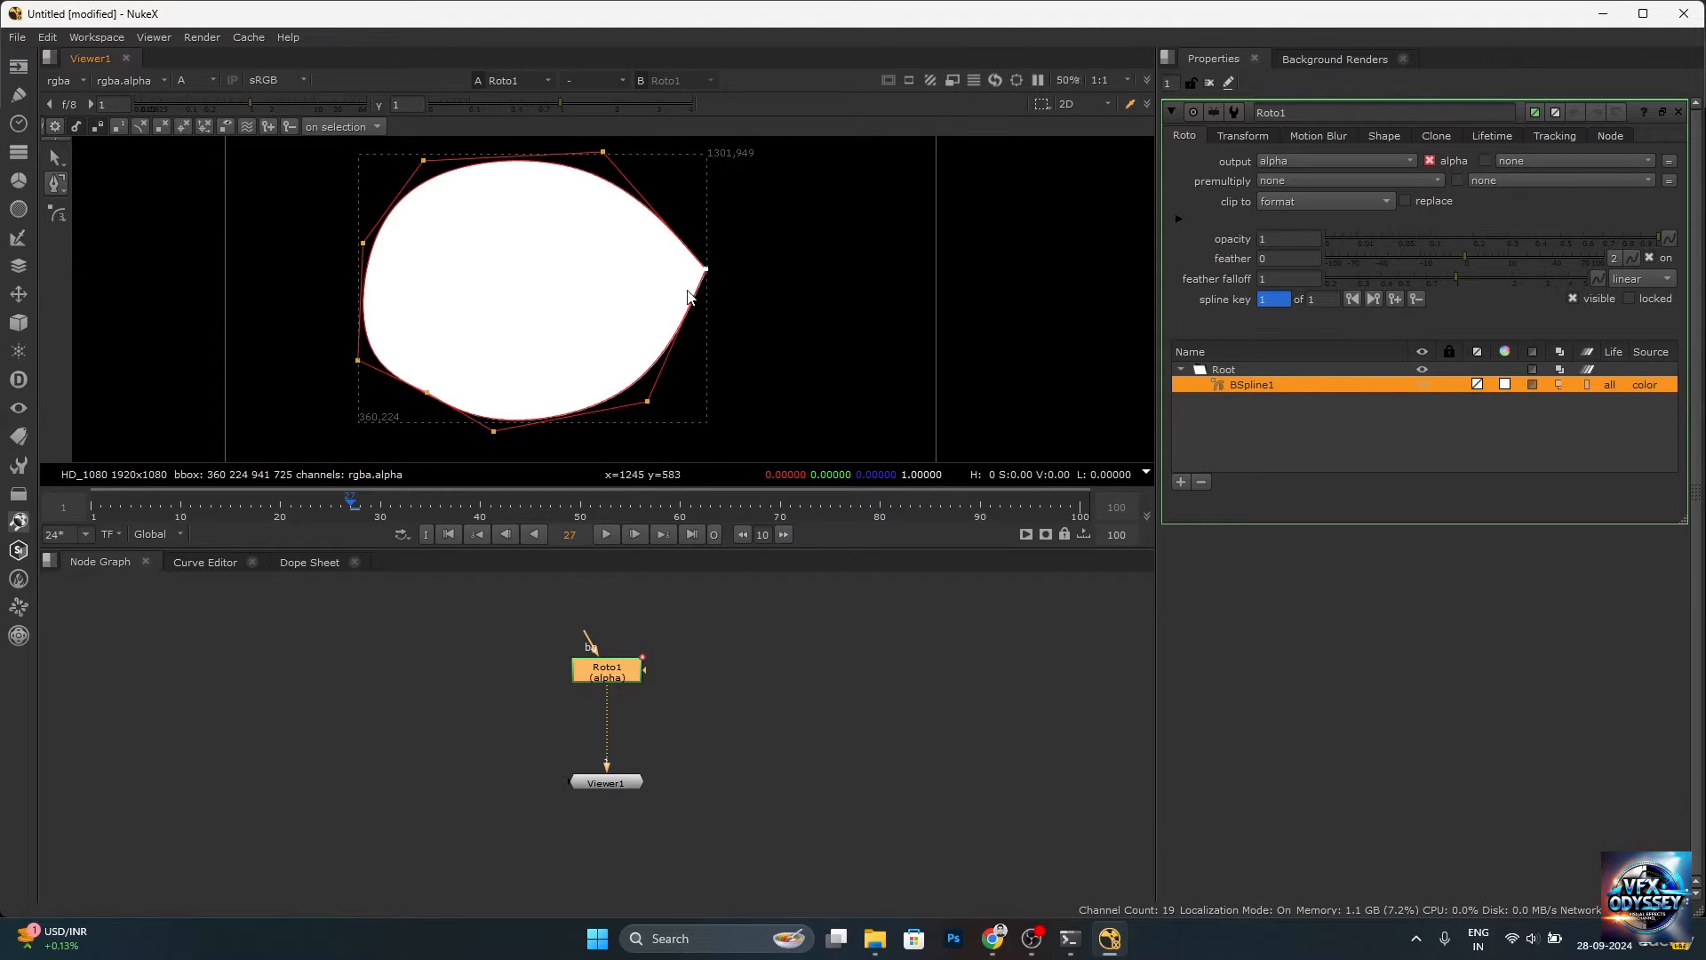
Select the B-Spline's lower-right control point and cusp it as well.
scroll(690, 301, "up", 4)
scroll(765, 270, "down", 5)
scroll(690, 310, "down", 2)
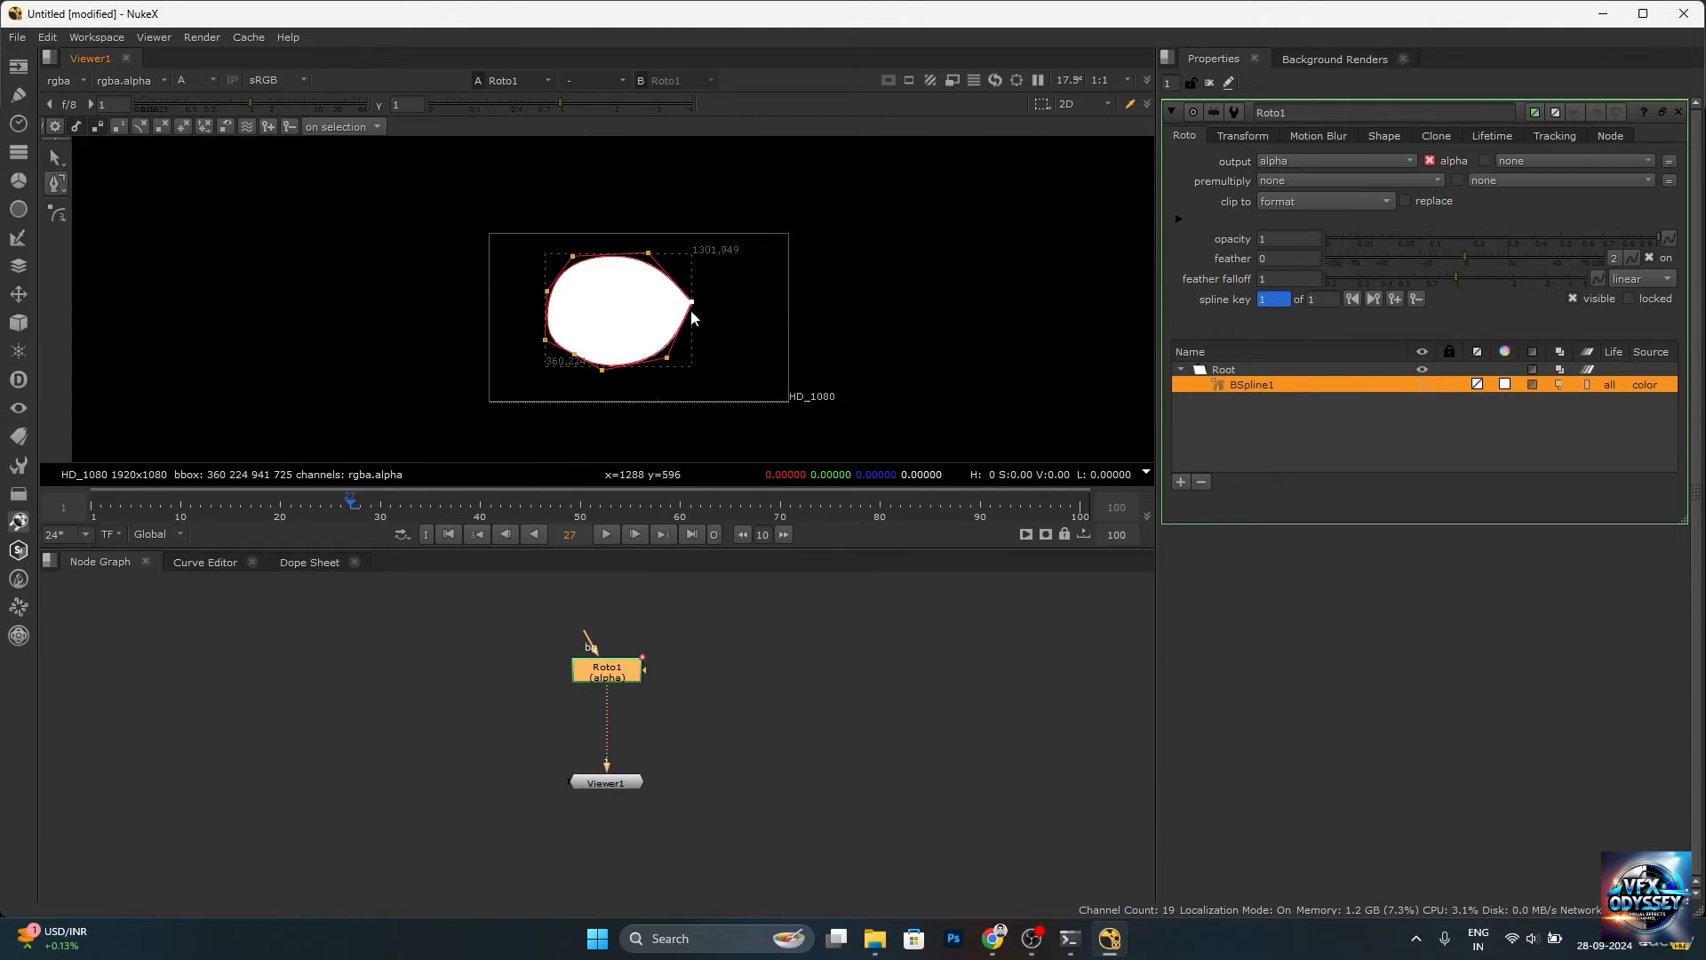
scroll(690, 333, "up", 3)
left_click(57, 162)
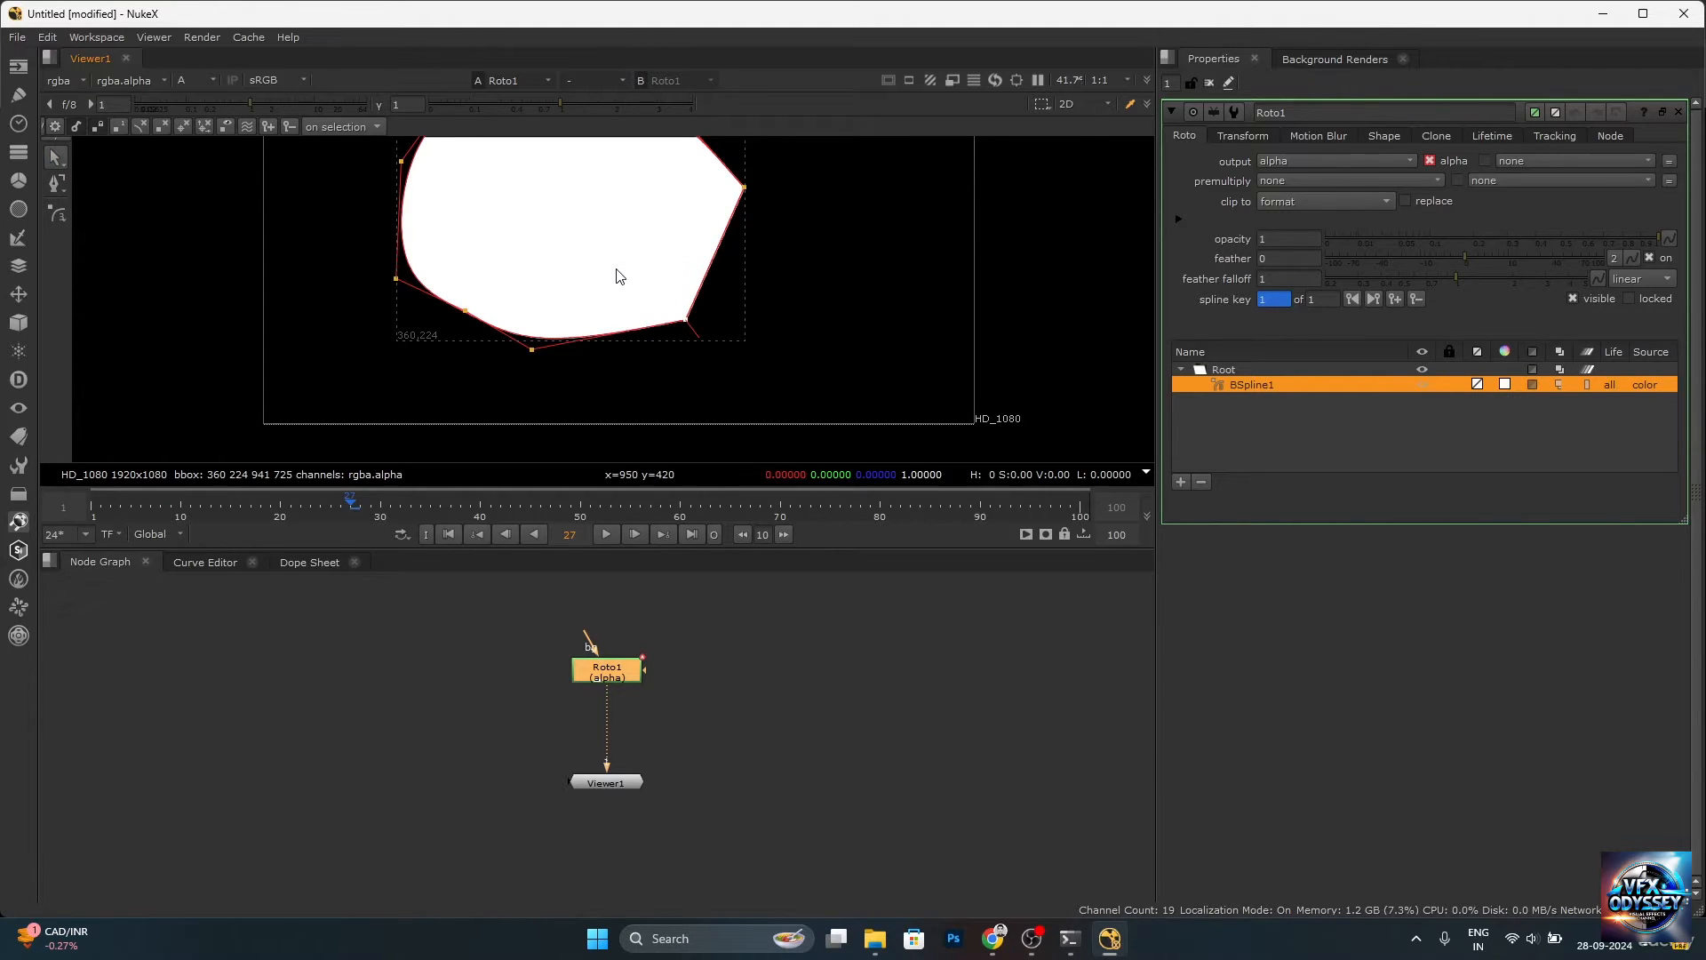
scroll(713, 335, "down", 2)
scroll(706, 308, "up", 2)
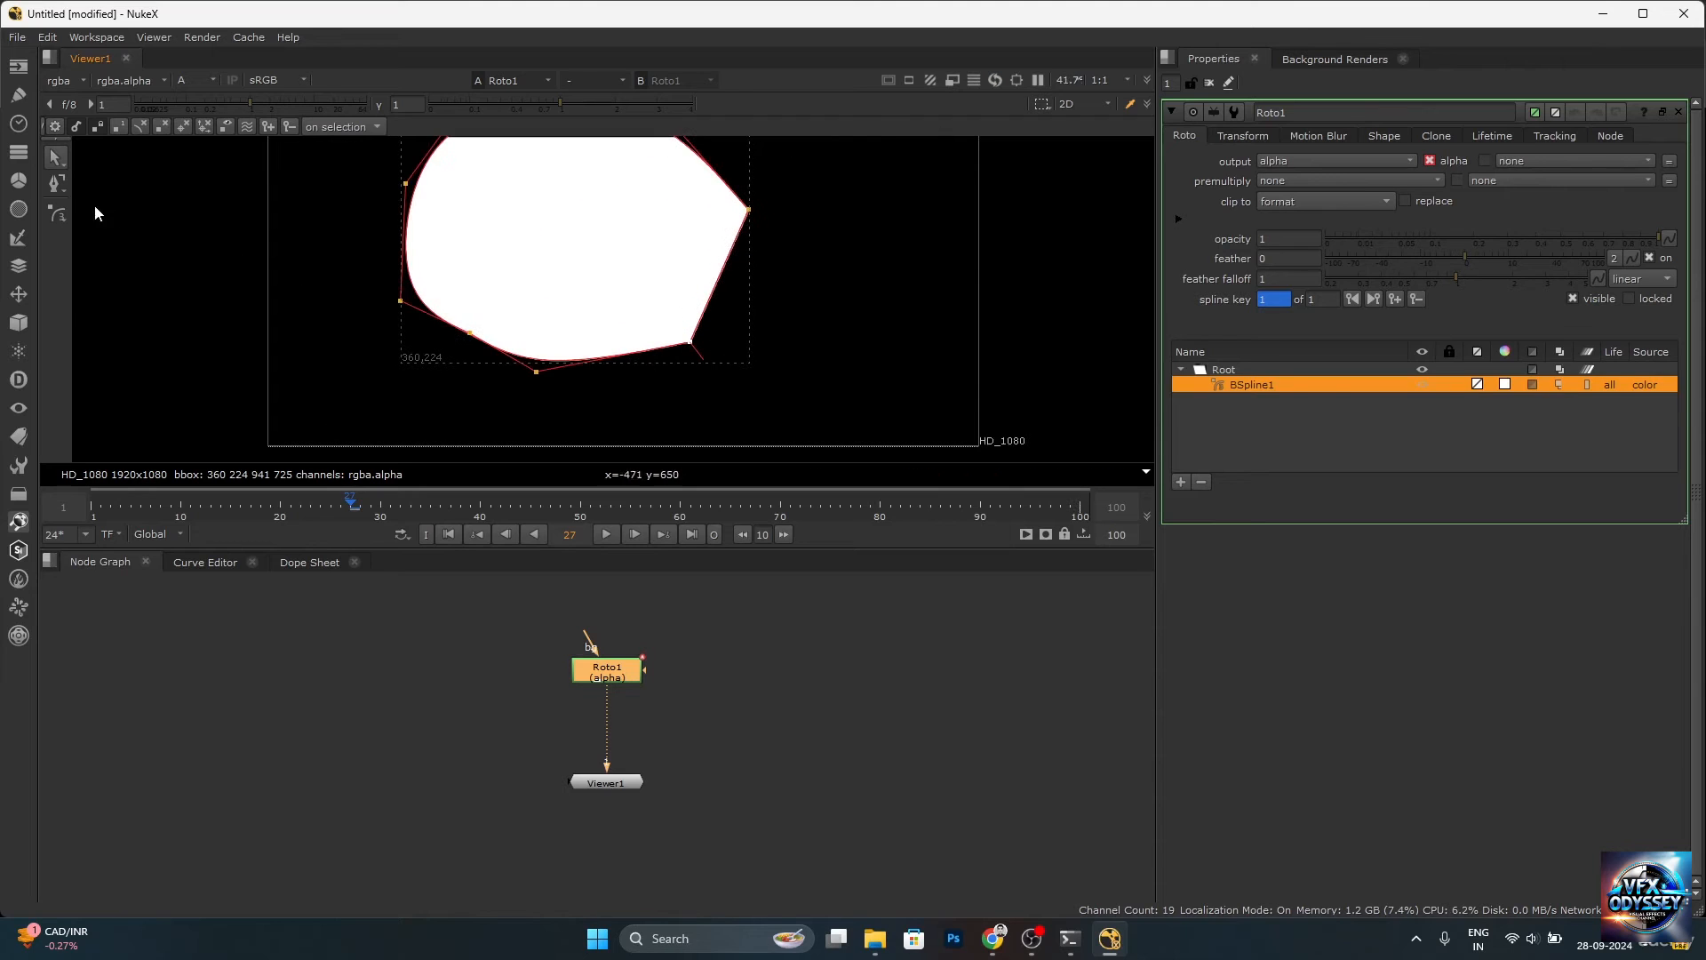
Smooth the B-Spline's cusped lower-right control point with Smooth Points.
right_click(57, 183)
left_click(112, 237)
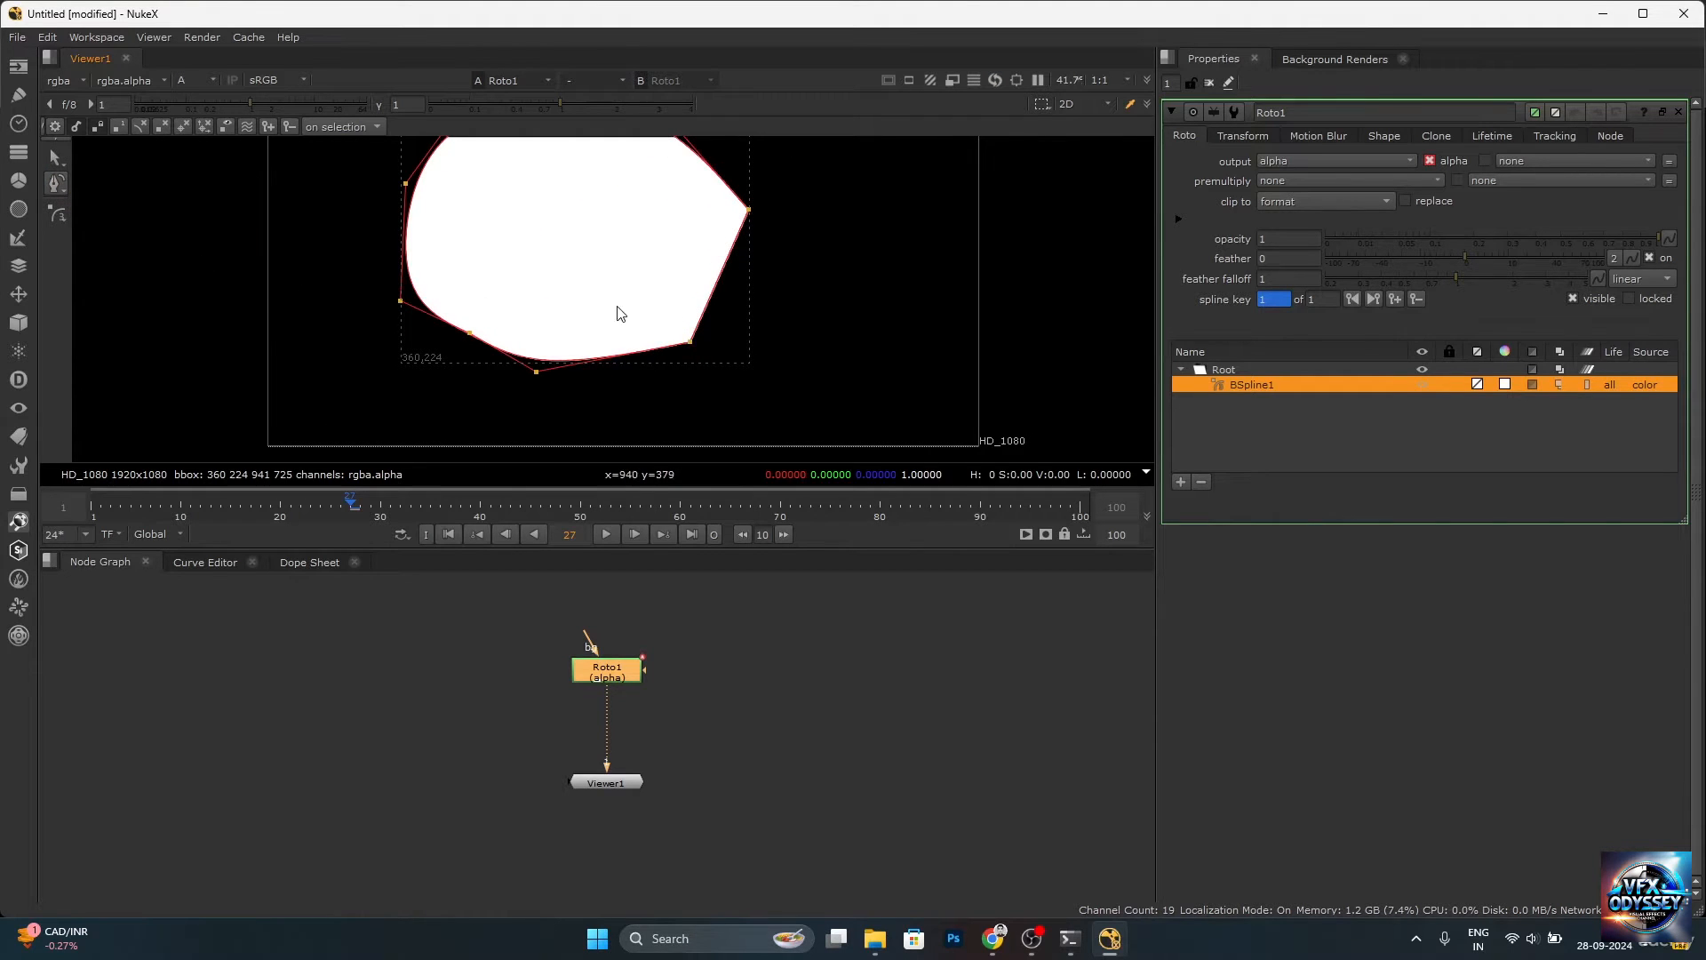
scroll(689, 349, "up", 1)
left_click(691, 343)
scroll(710, 329, "down", 4)
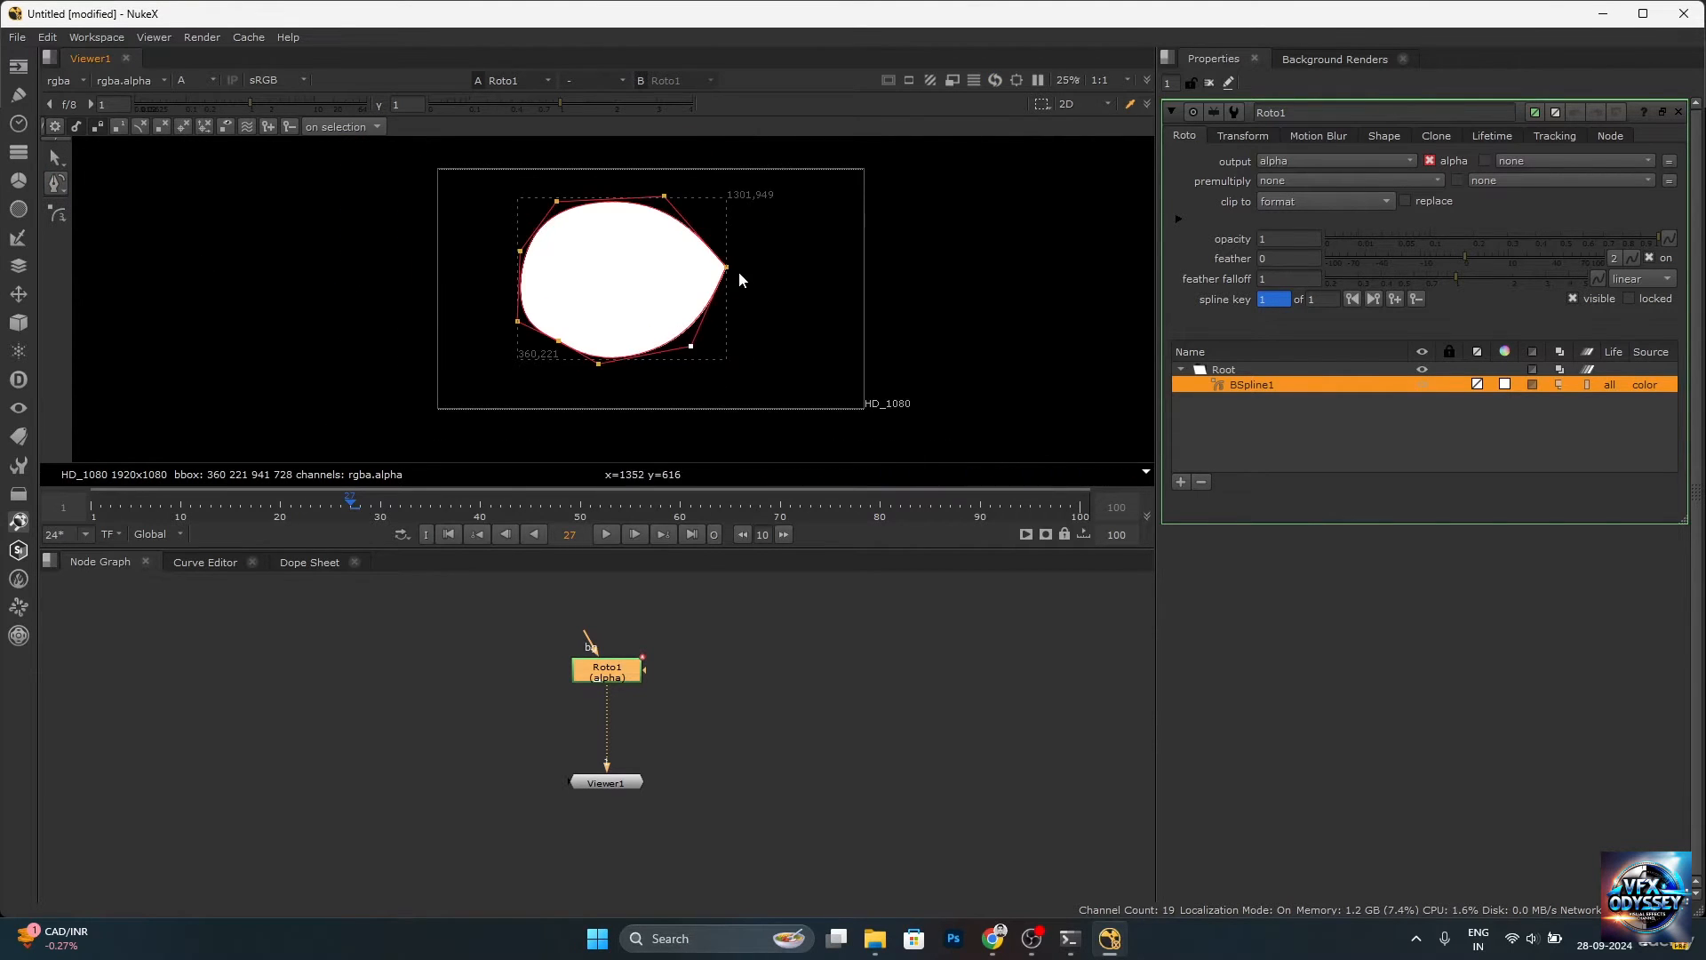
Select the B-Spline's rightmost cusped point and smooth it.
scroll(755, 253, "up", 3)
left_click(56, 155)
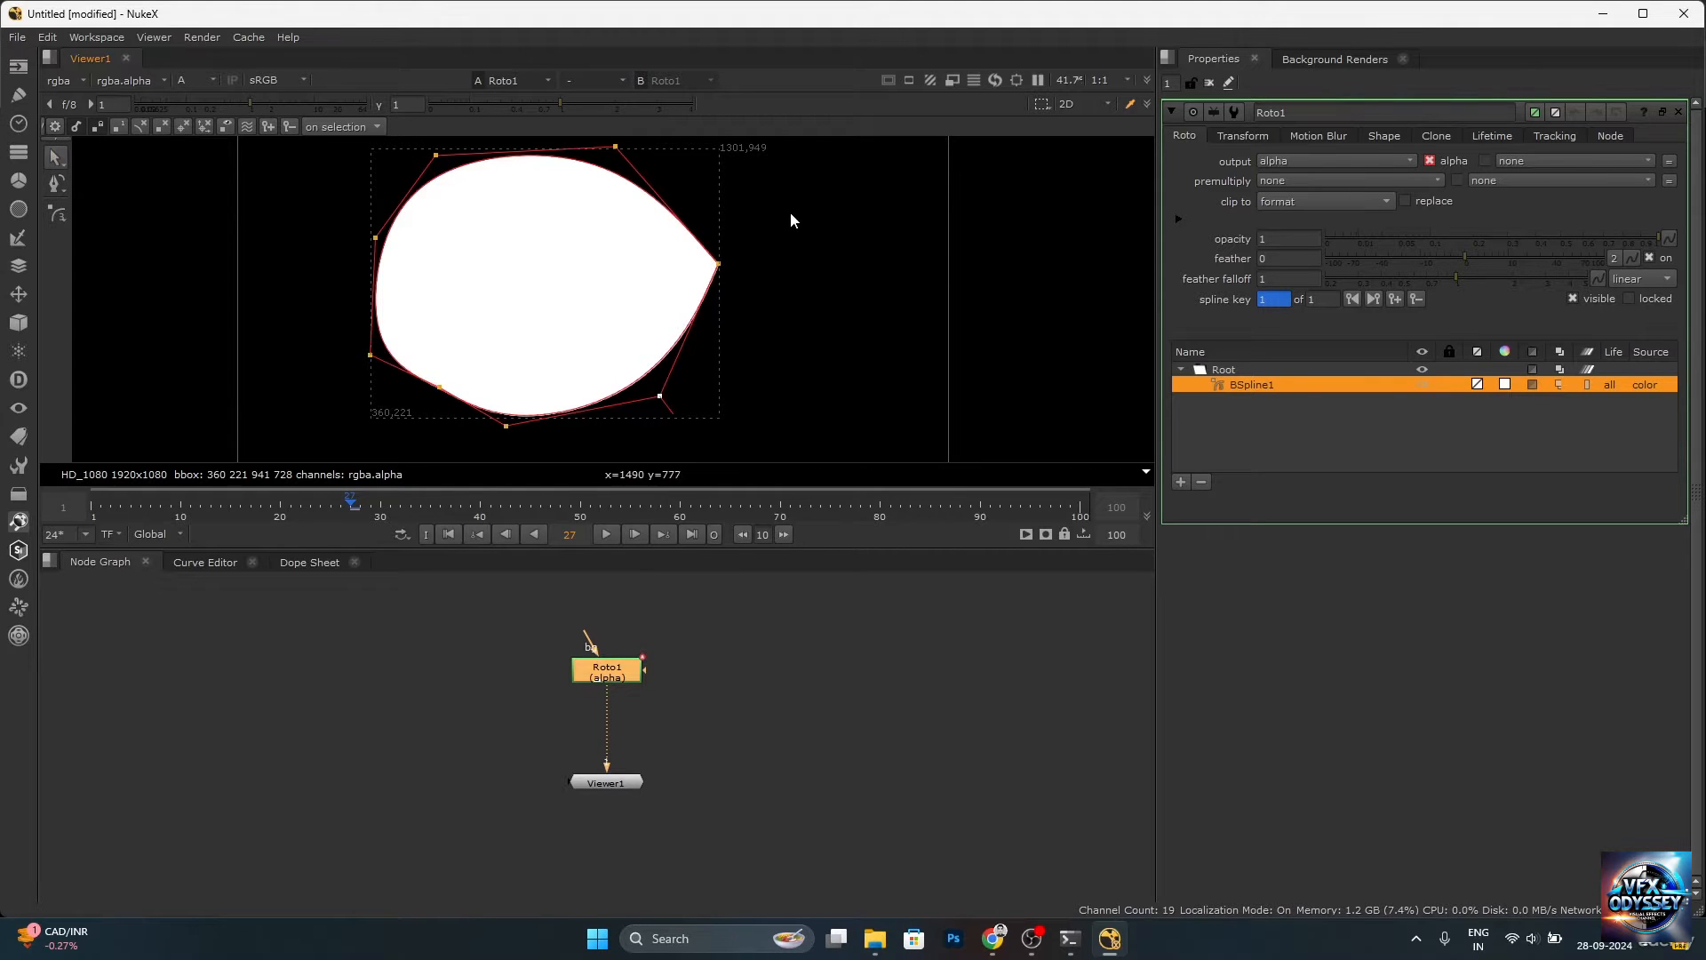
left_click_drag(786, 219, 631, 324)
key("z")
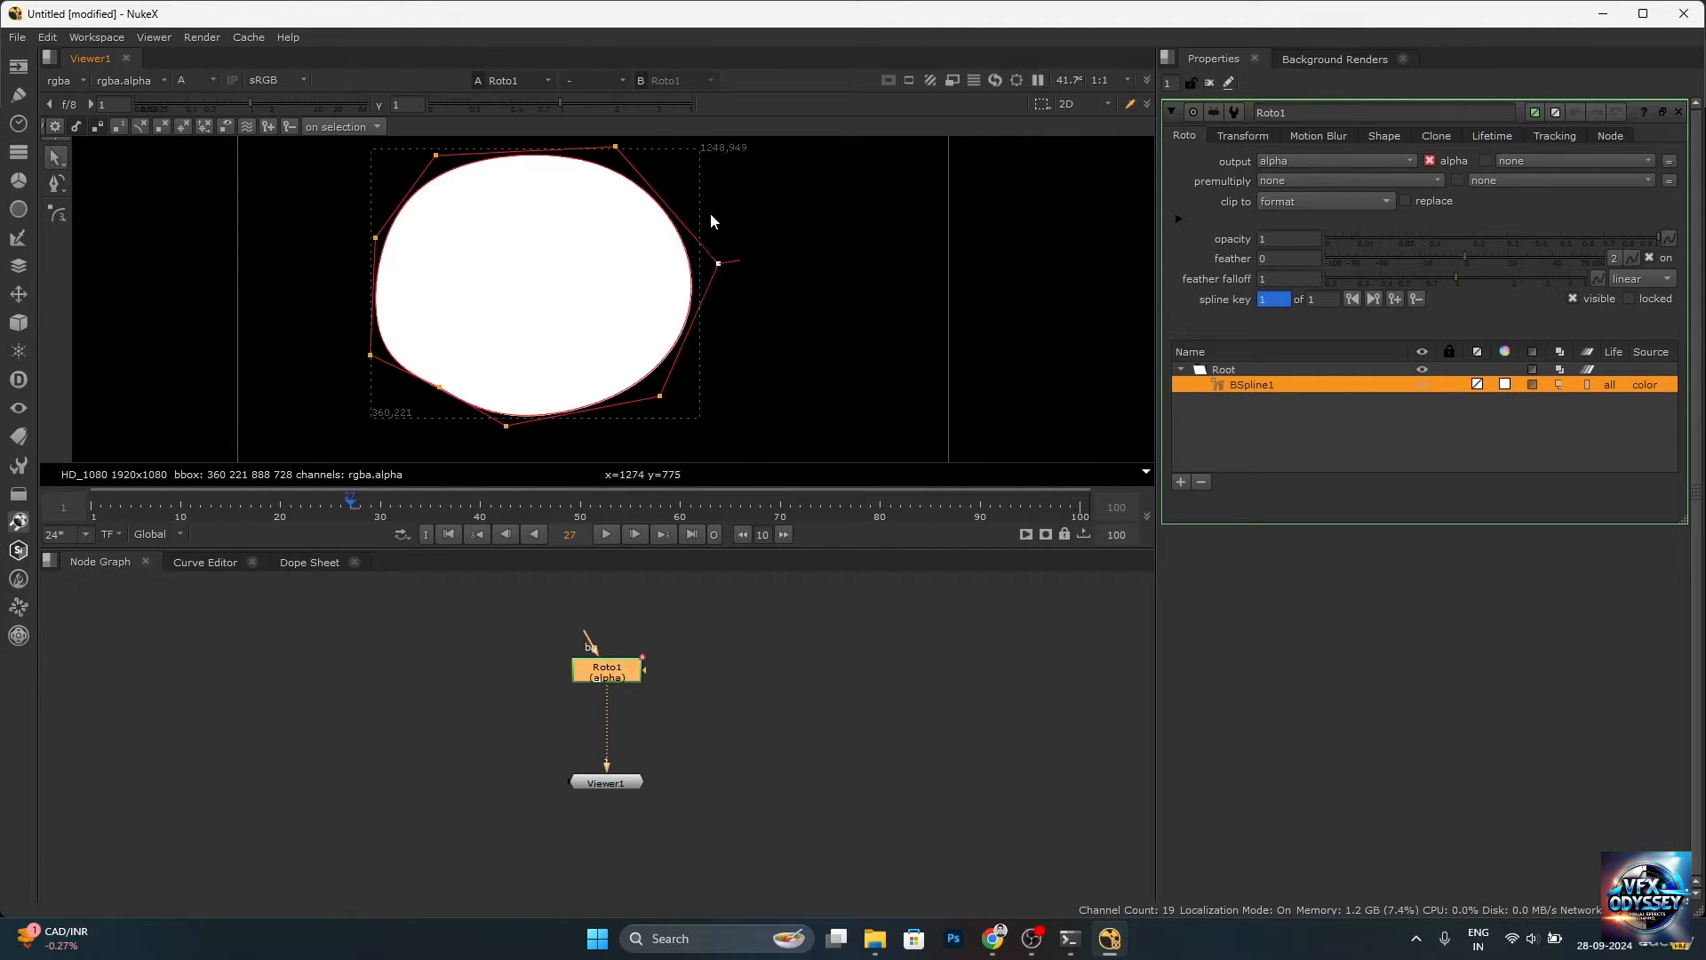
Open the B-Spline with the Open/Close Curve tool and close it again.
left_click(59, 185)
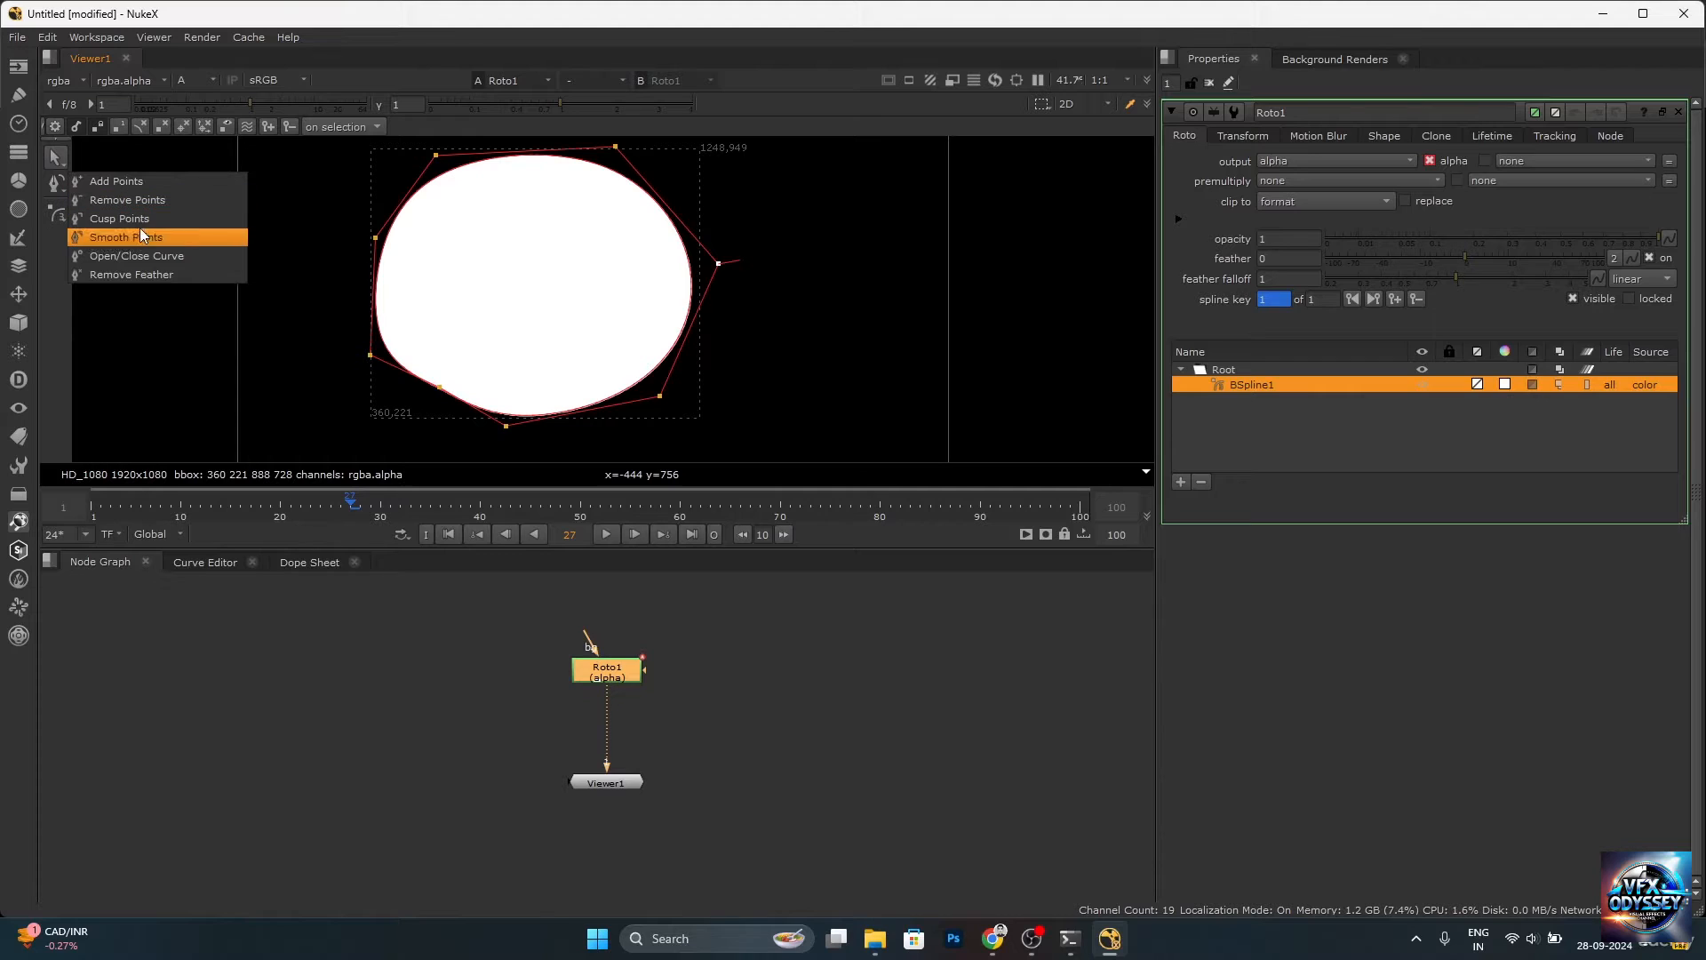
left_click(145, 253)
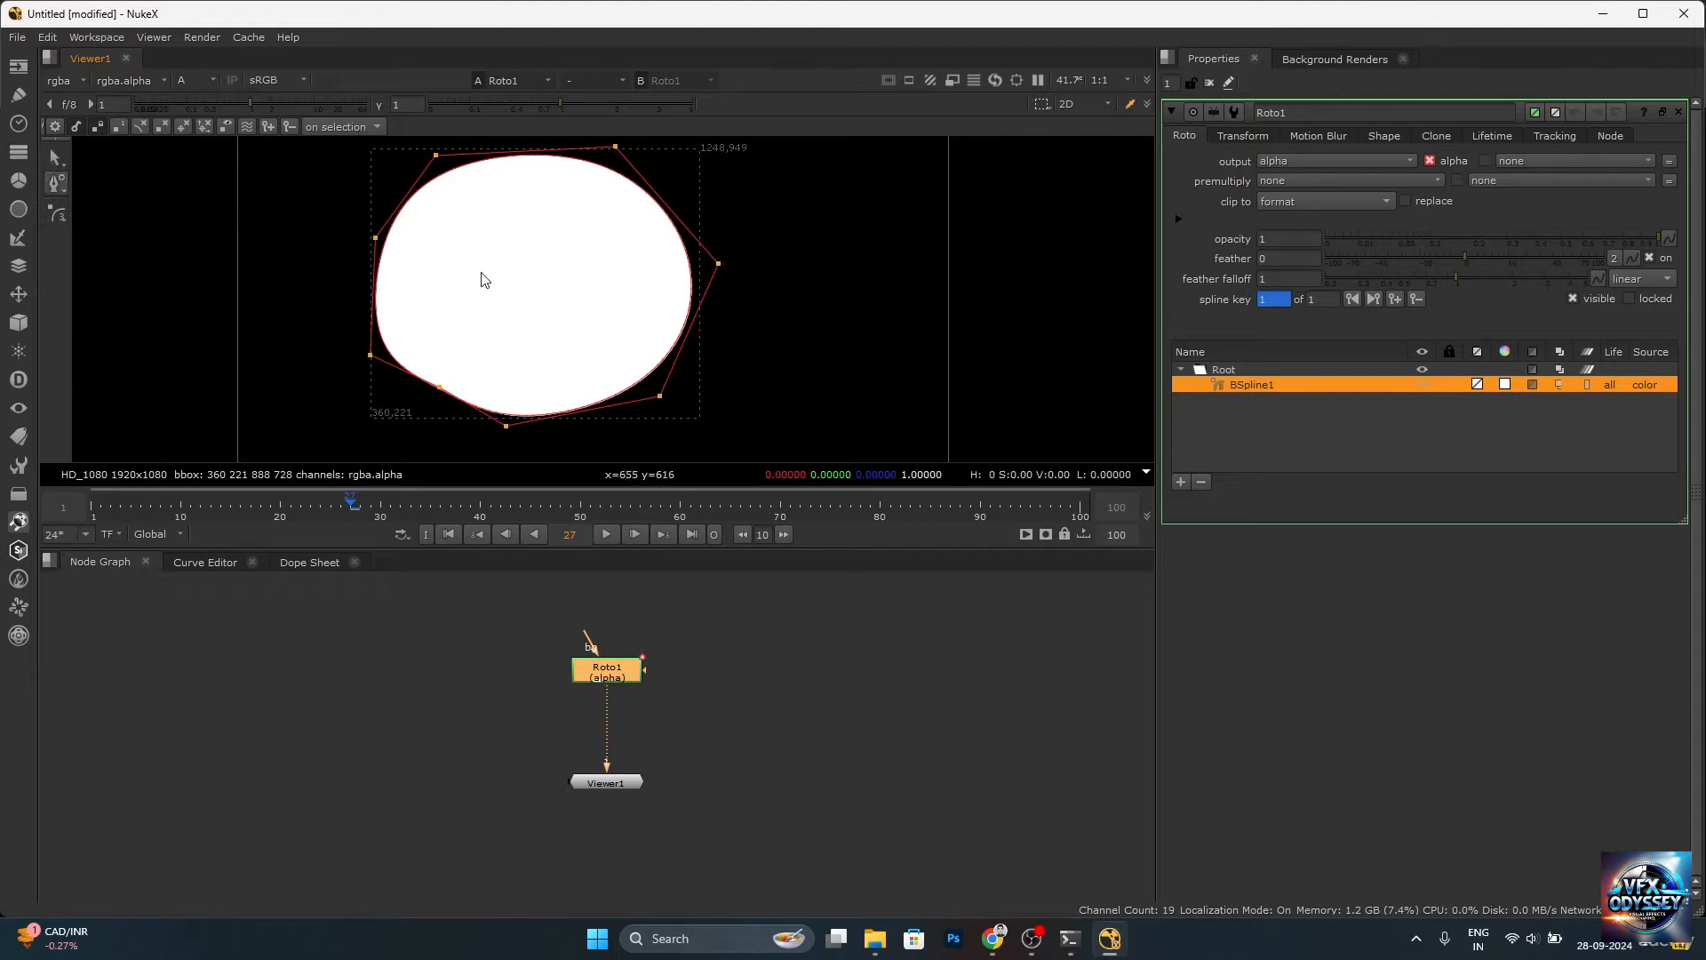
left_click(717, 265)
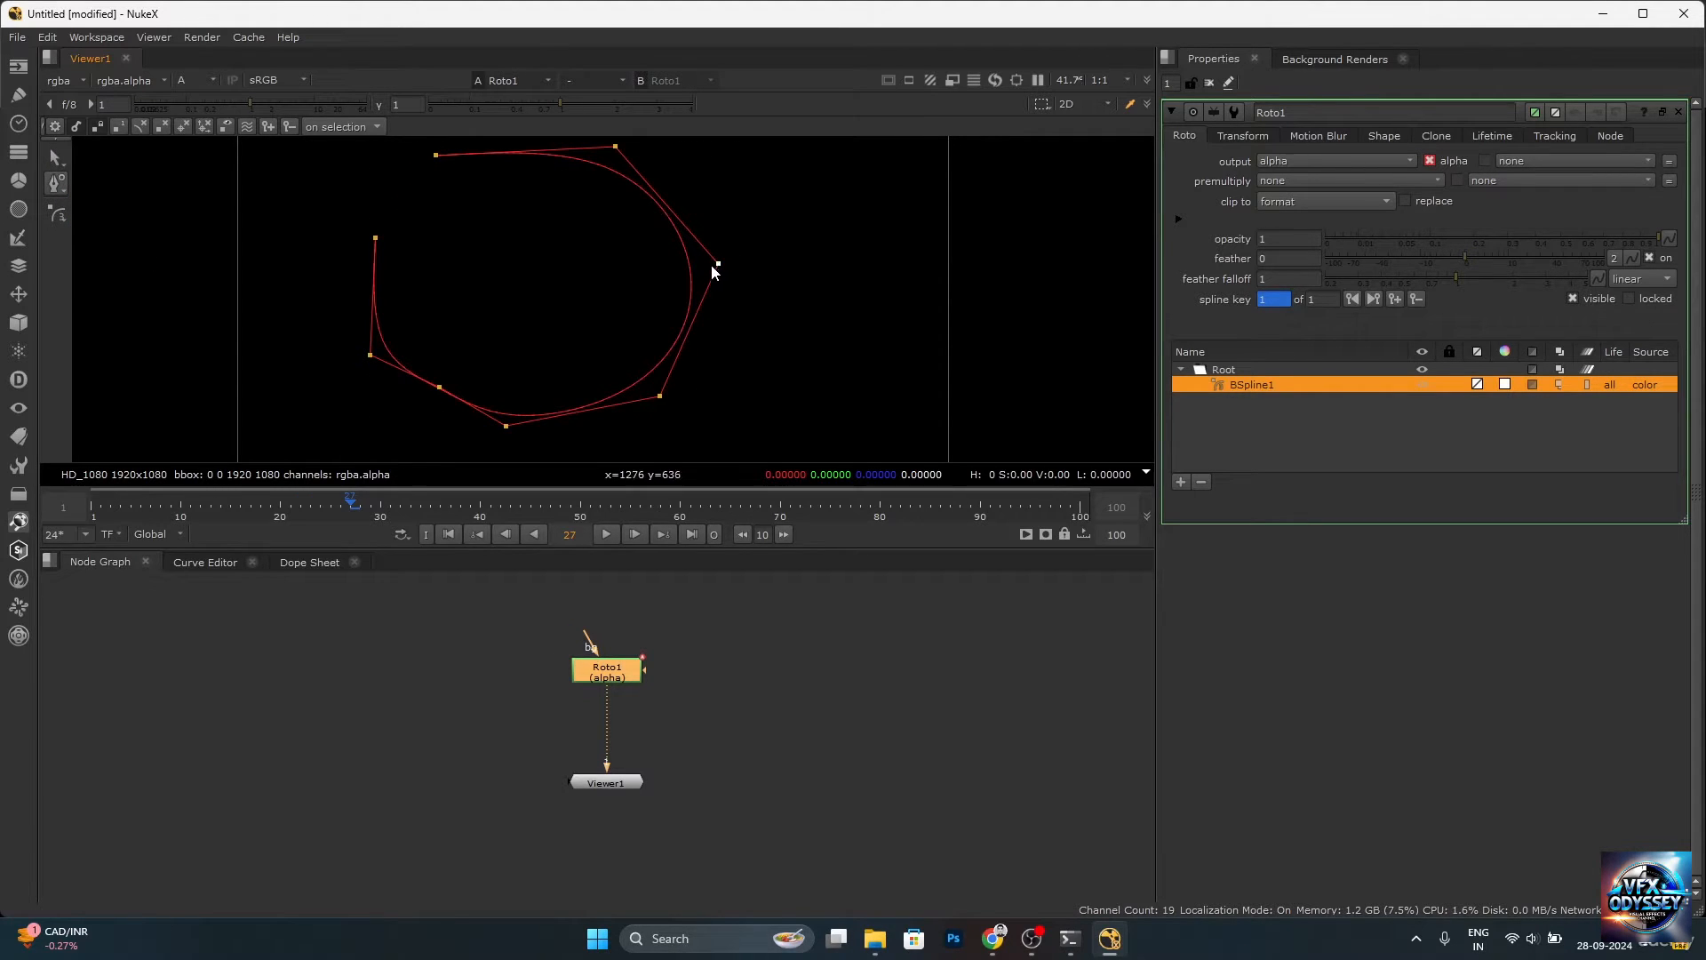
left_click(717, 264)
Pull a wide feather outward from the B-Spline's upper-left side point.
left_click(56, 184)
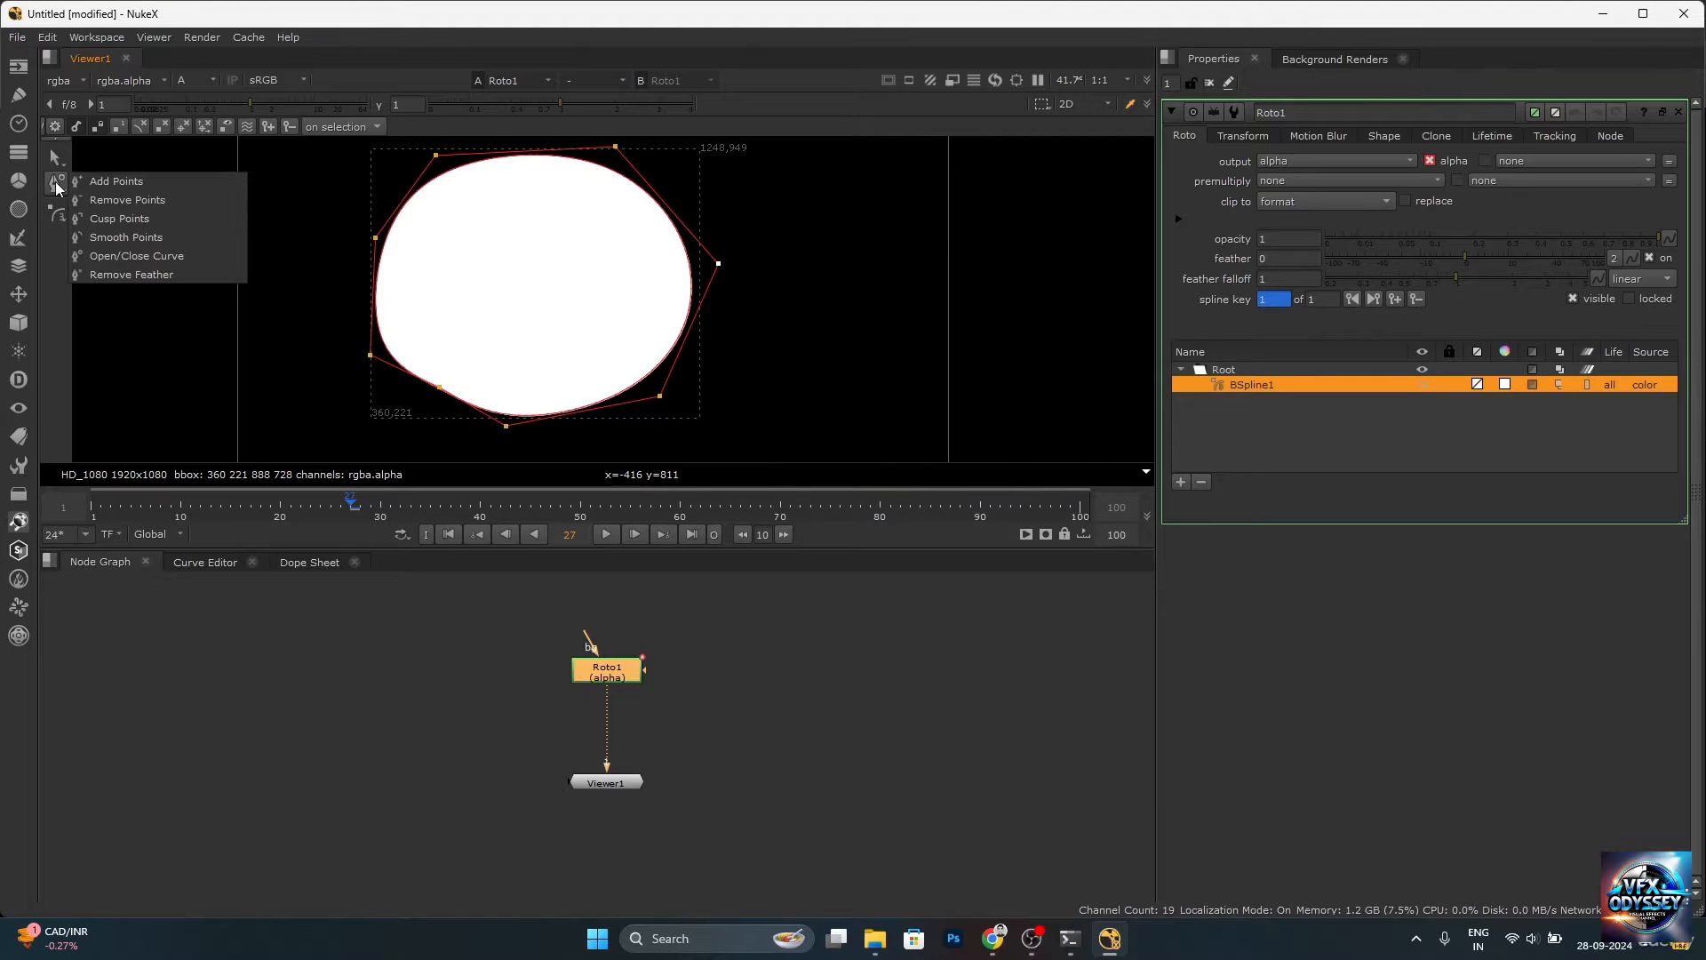
left_click(114, 270)
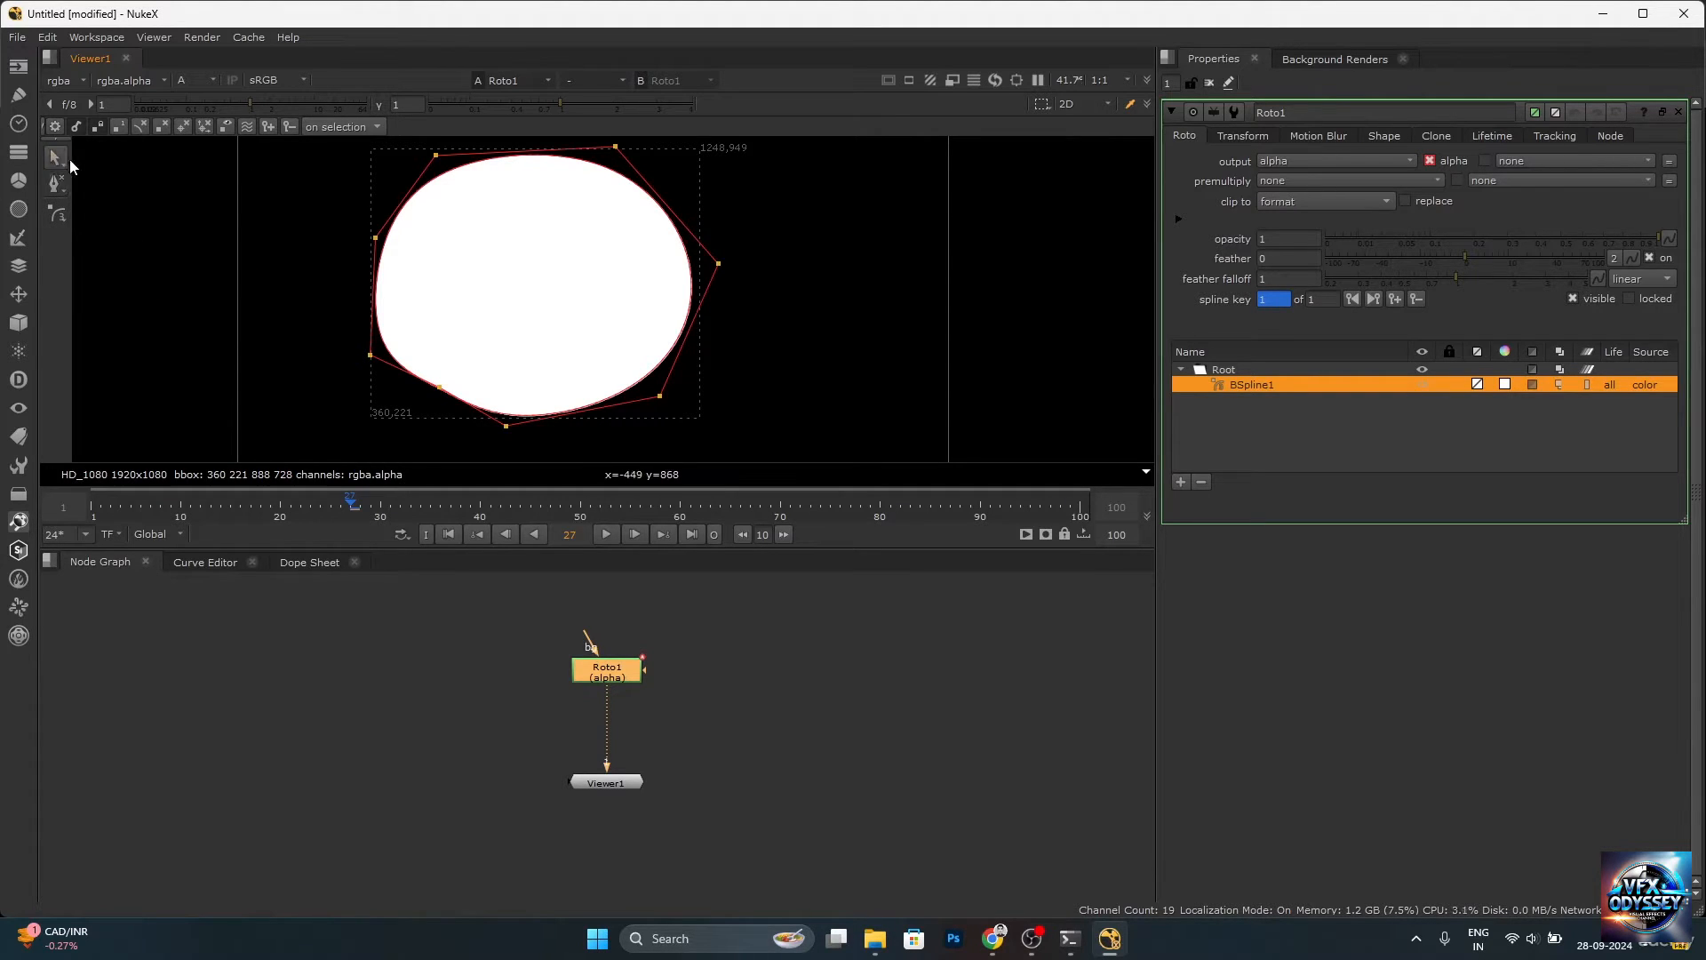
left_click(372, 238)
left_click_drag(359, 231, 234, 199, "ctrl")
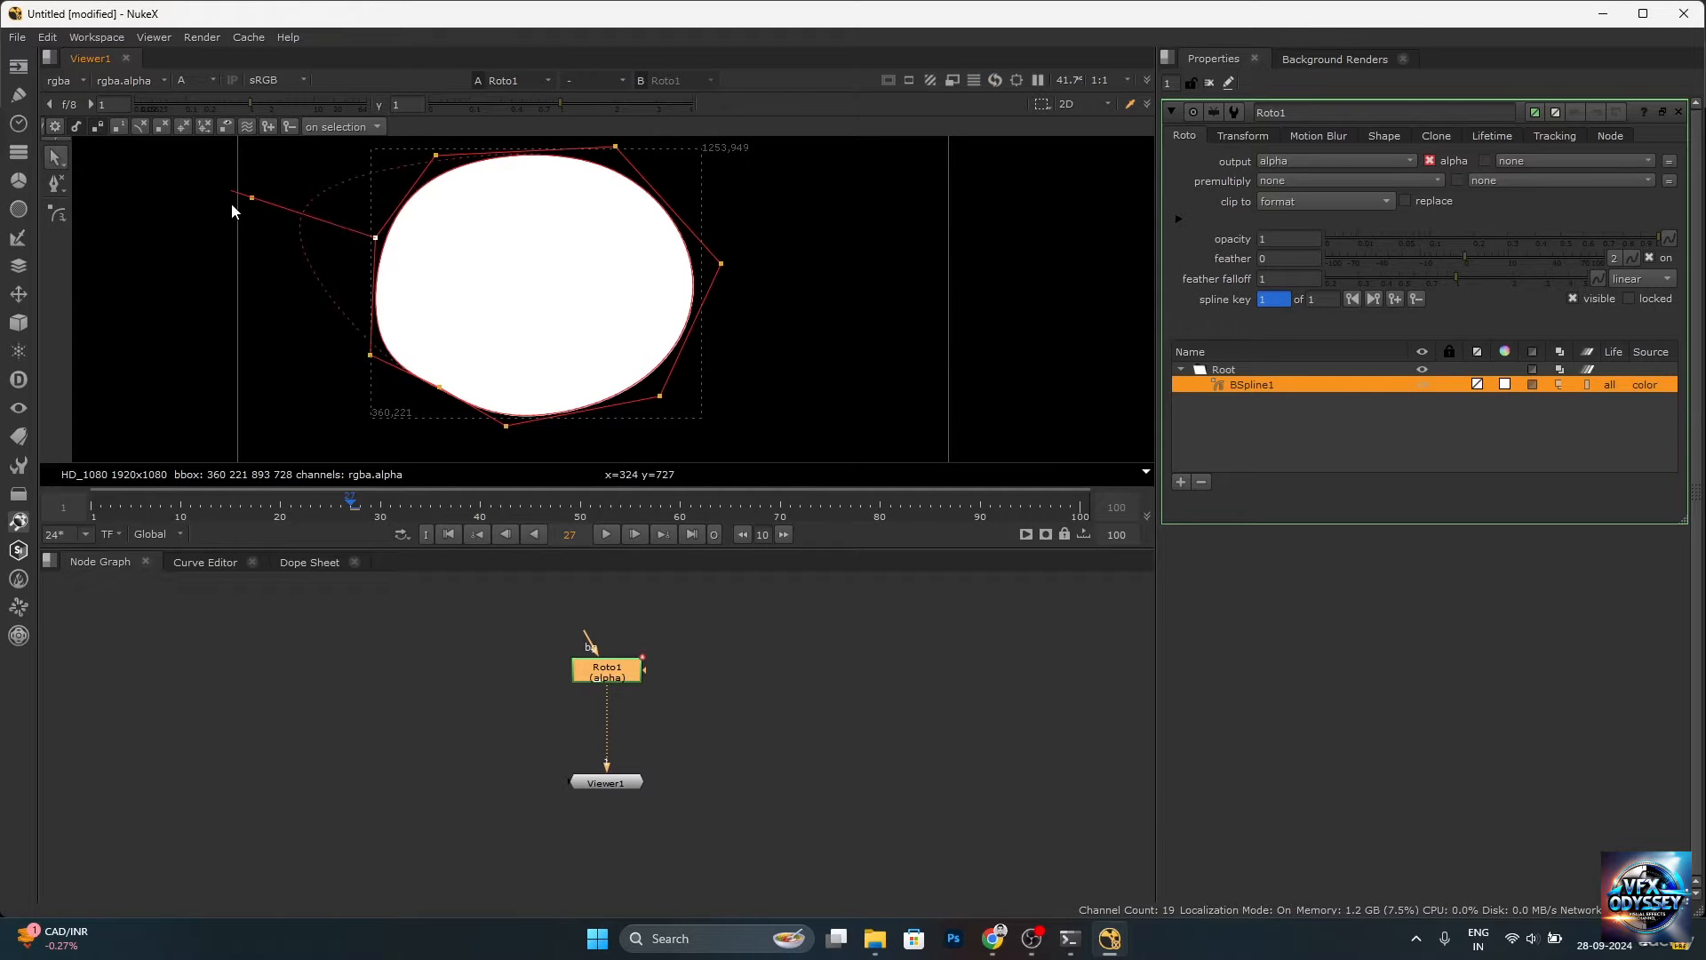
Remove the feather from the B-Spline's upper-left side point with Remove Feather.
left_click(56, 184)
left_click(135, 271)
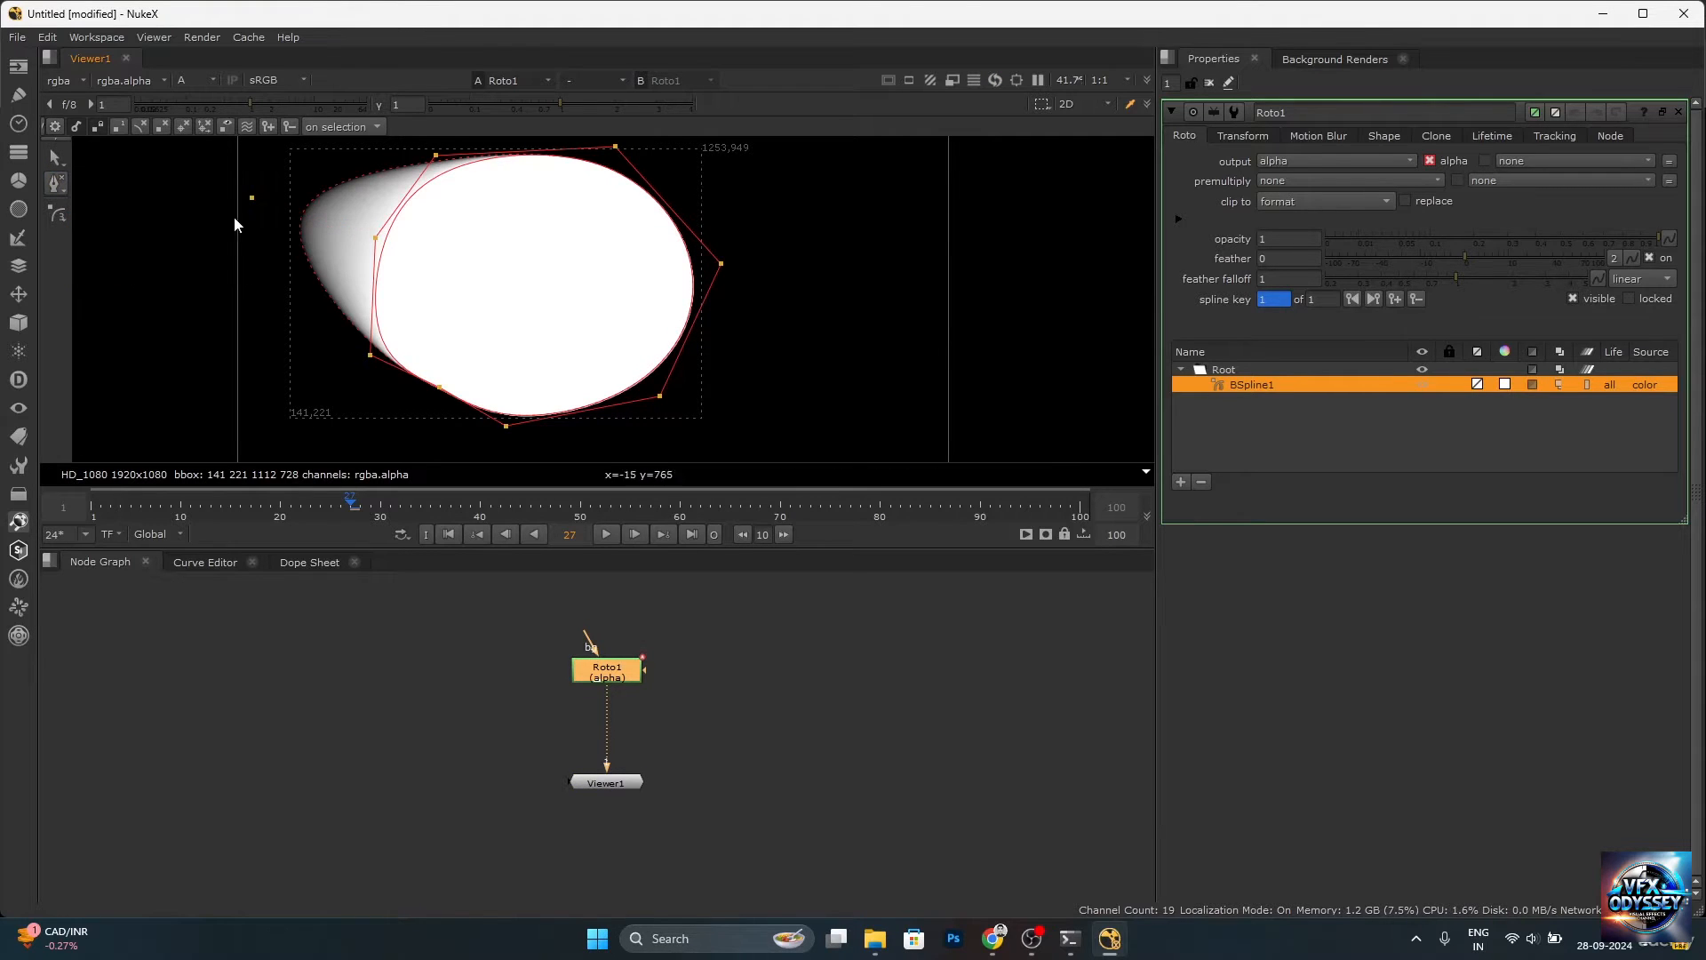
left_click(252, 196)
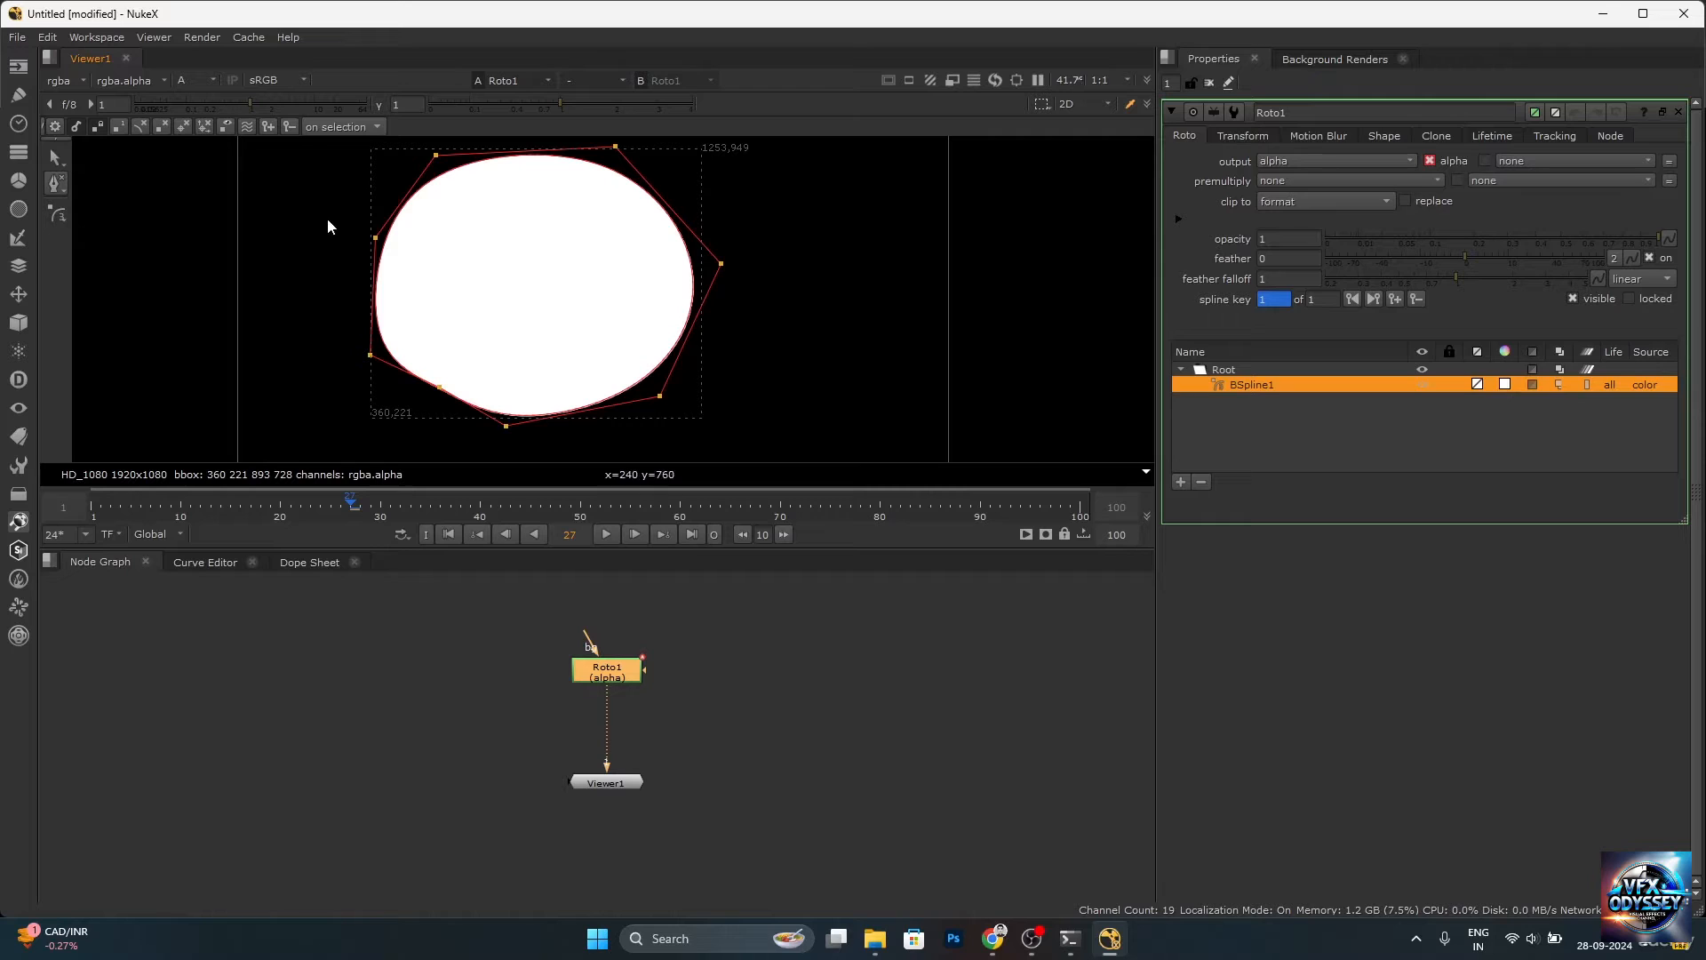
Select the upper-left side point, increase its feather in several increments and reset the feather.
left_click(56, 157)
left_click_drag(330, 197, 410, 270)
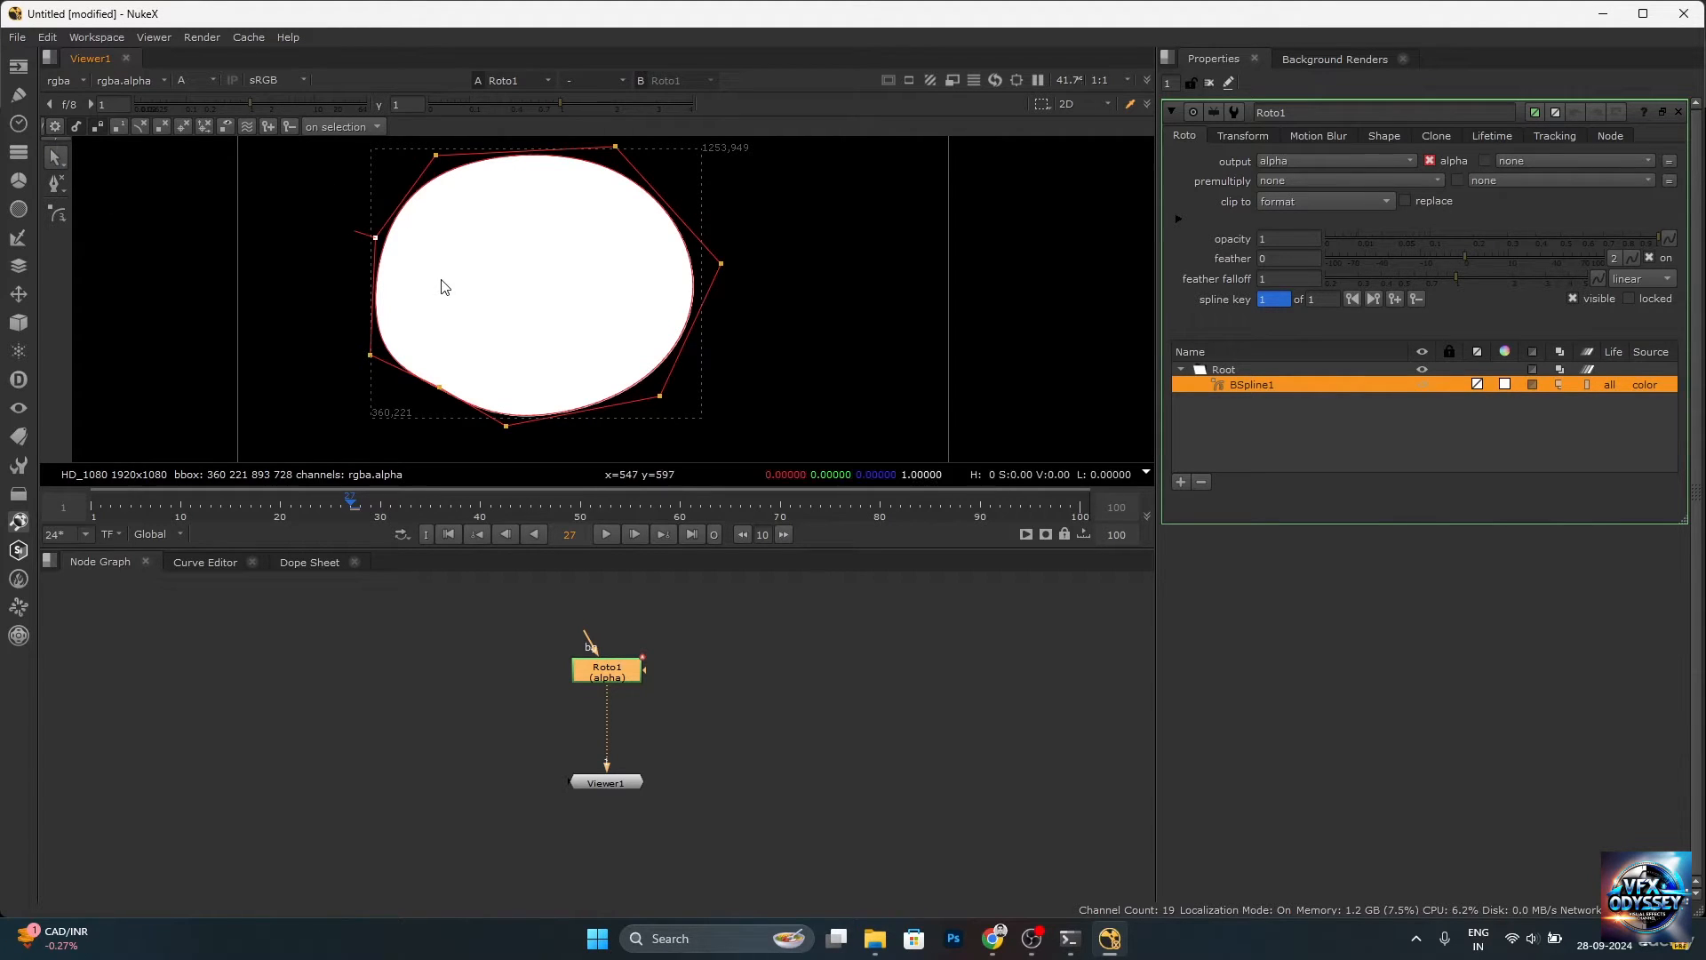
key("e")
key("e")
key("e")
key("e")
key("e")
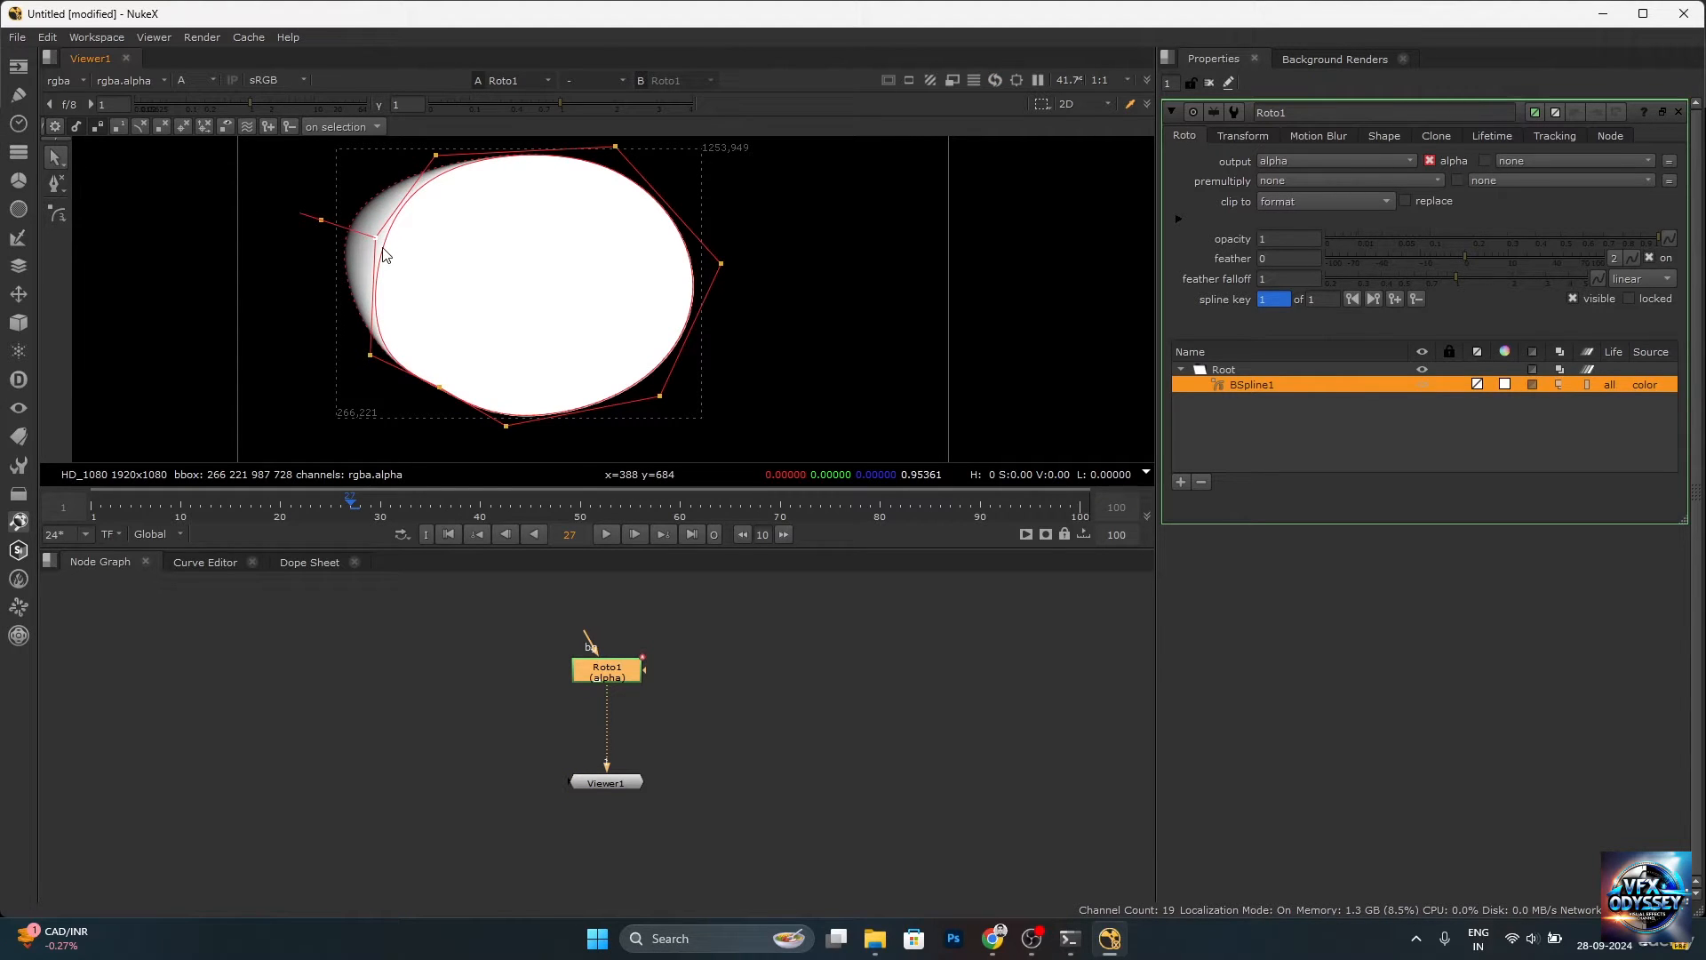
key("shift+e")
Set the roto selection tool to Select All.
left_click(54, 167)
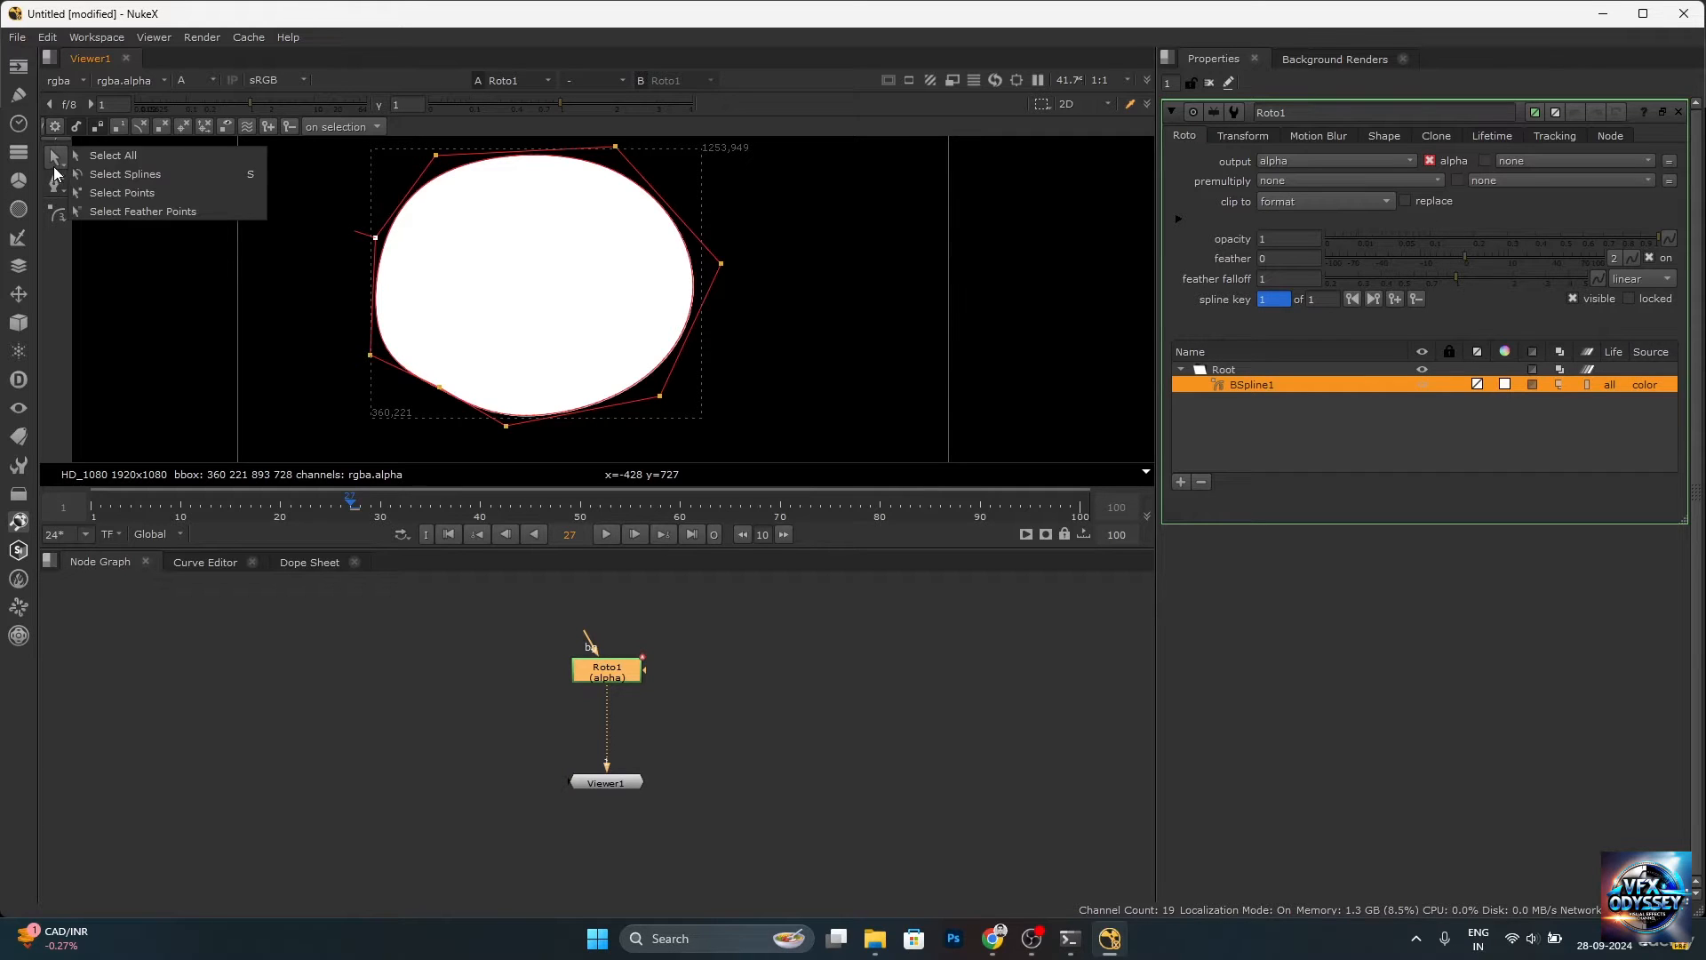
left_click(126, 155)
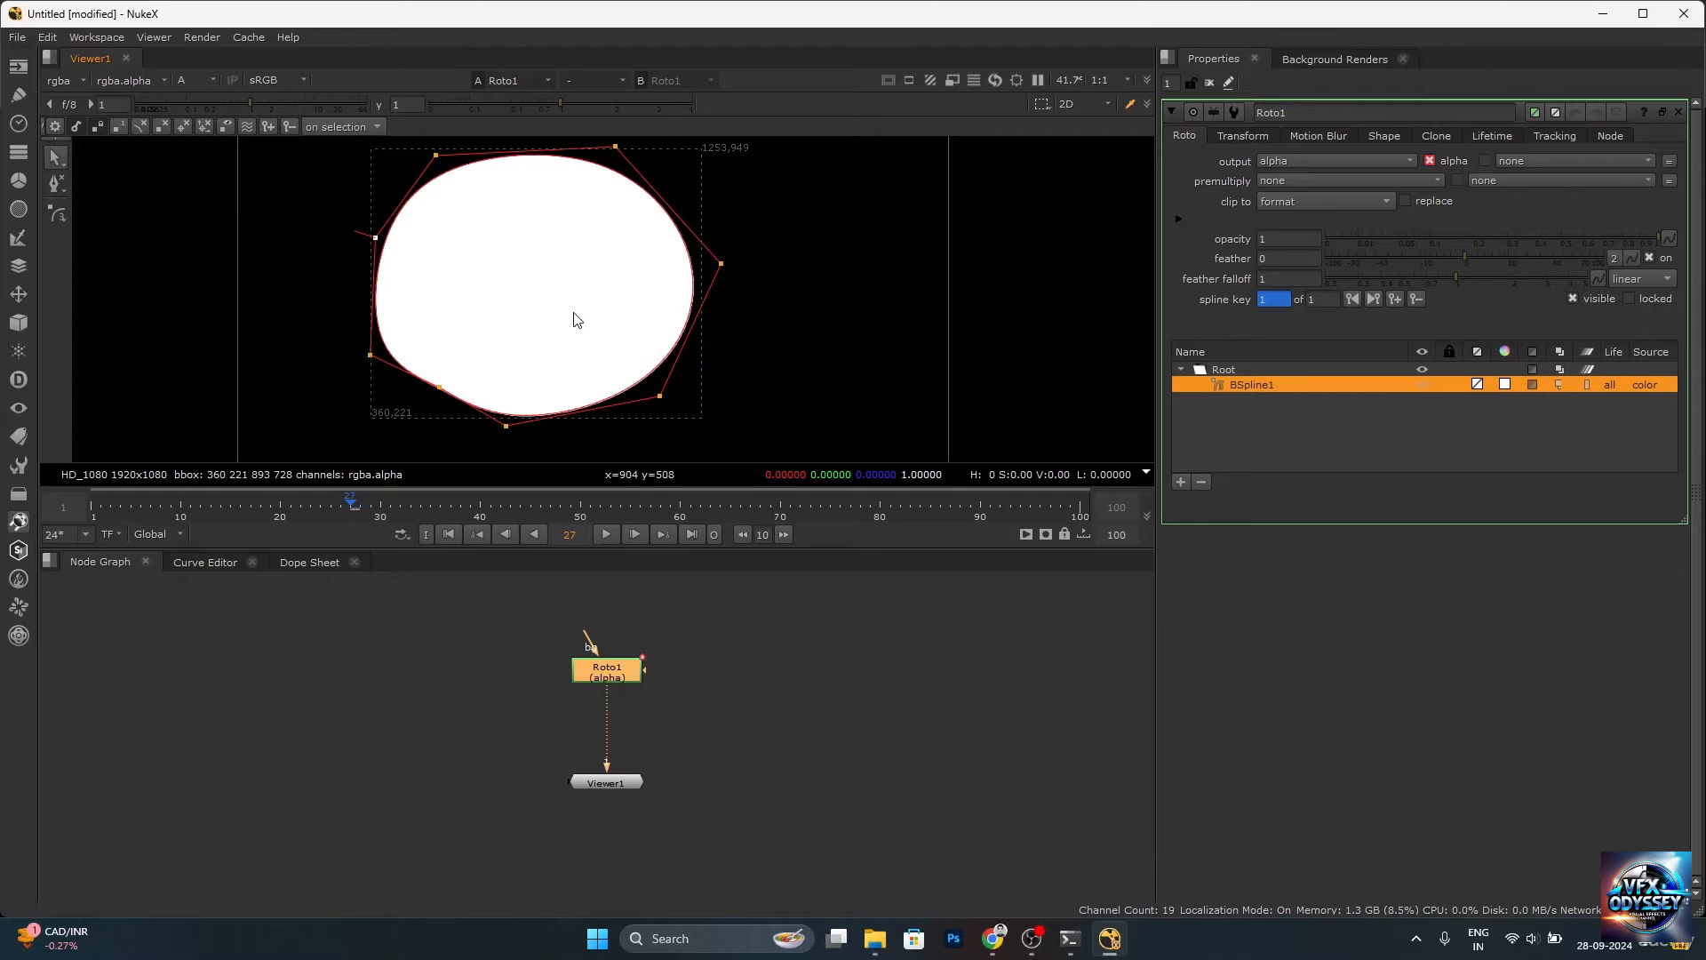
scroll(575, 318, "down", 2)
scroll(585, 298, "up", 1)
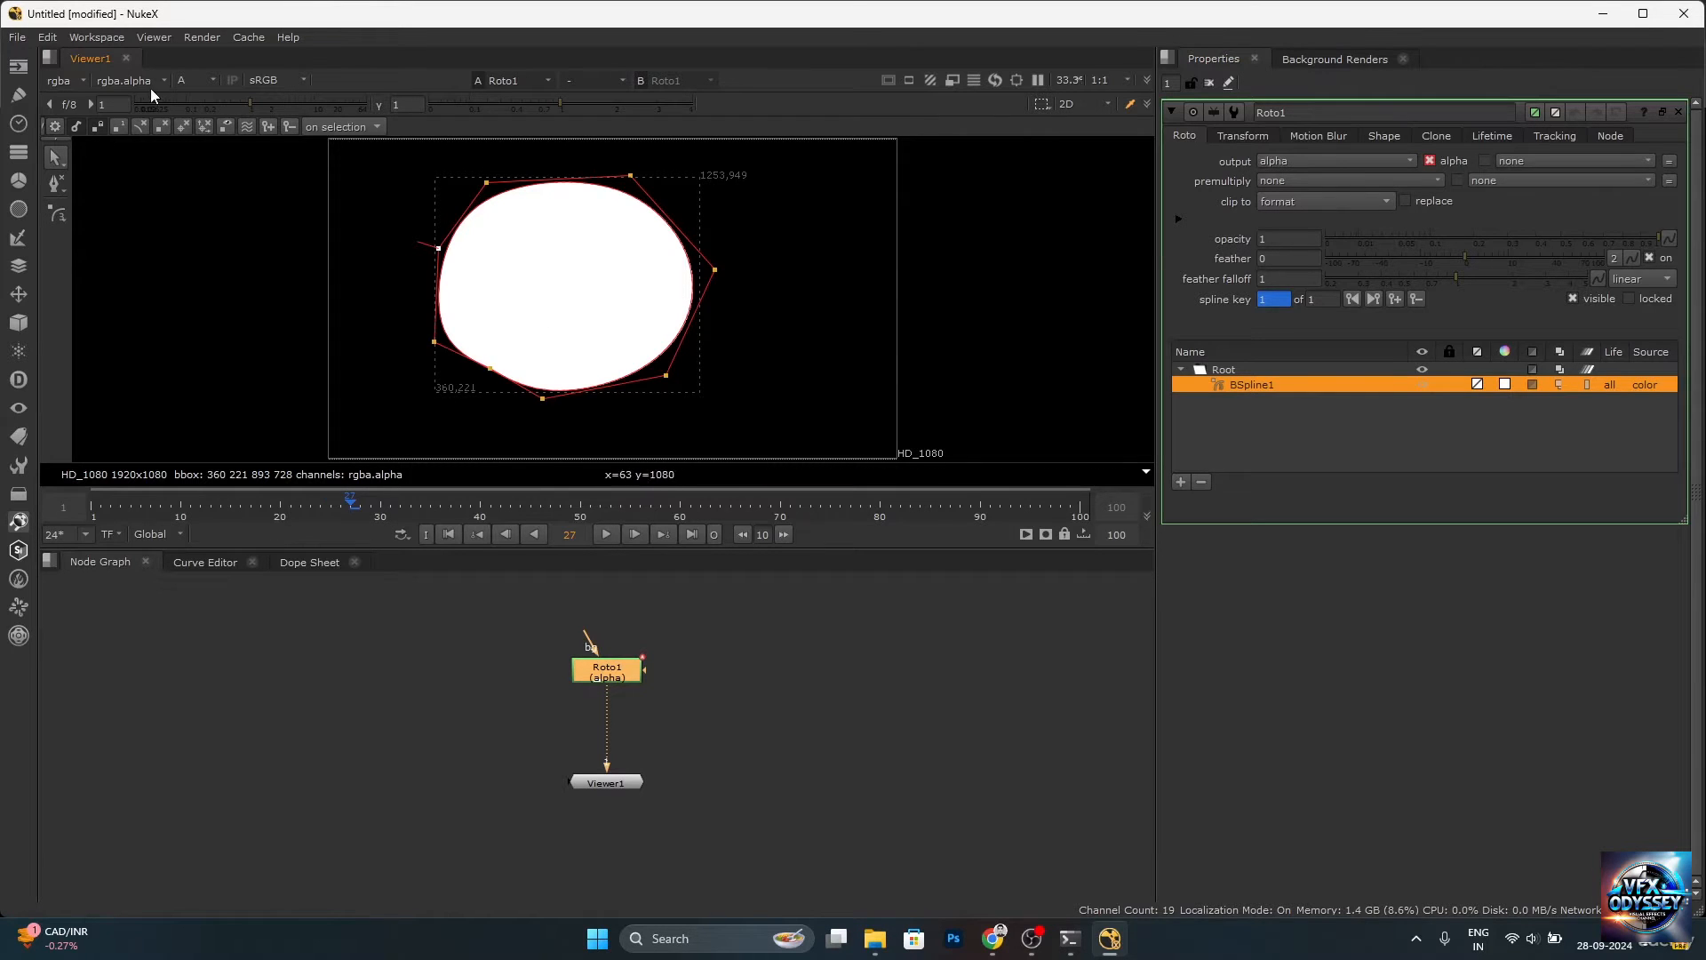
Switch the viewer to the RGB channels and set Roto1's output to rgba.
left_click(212, 78)
left_click(215, 94)
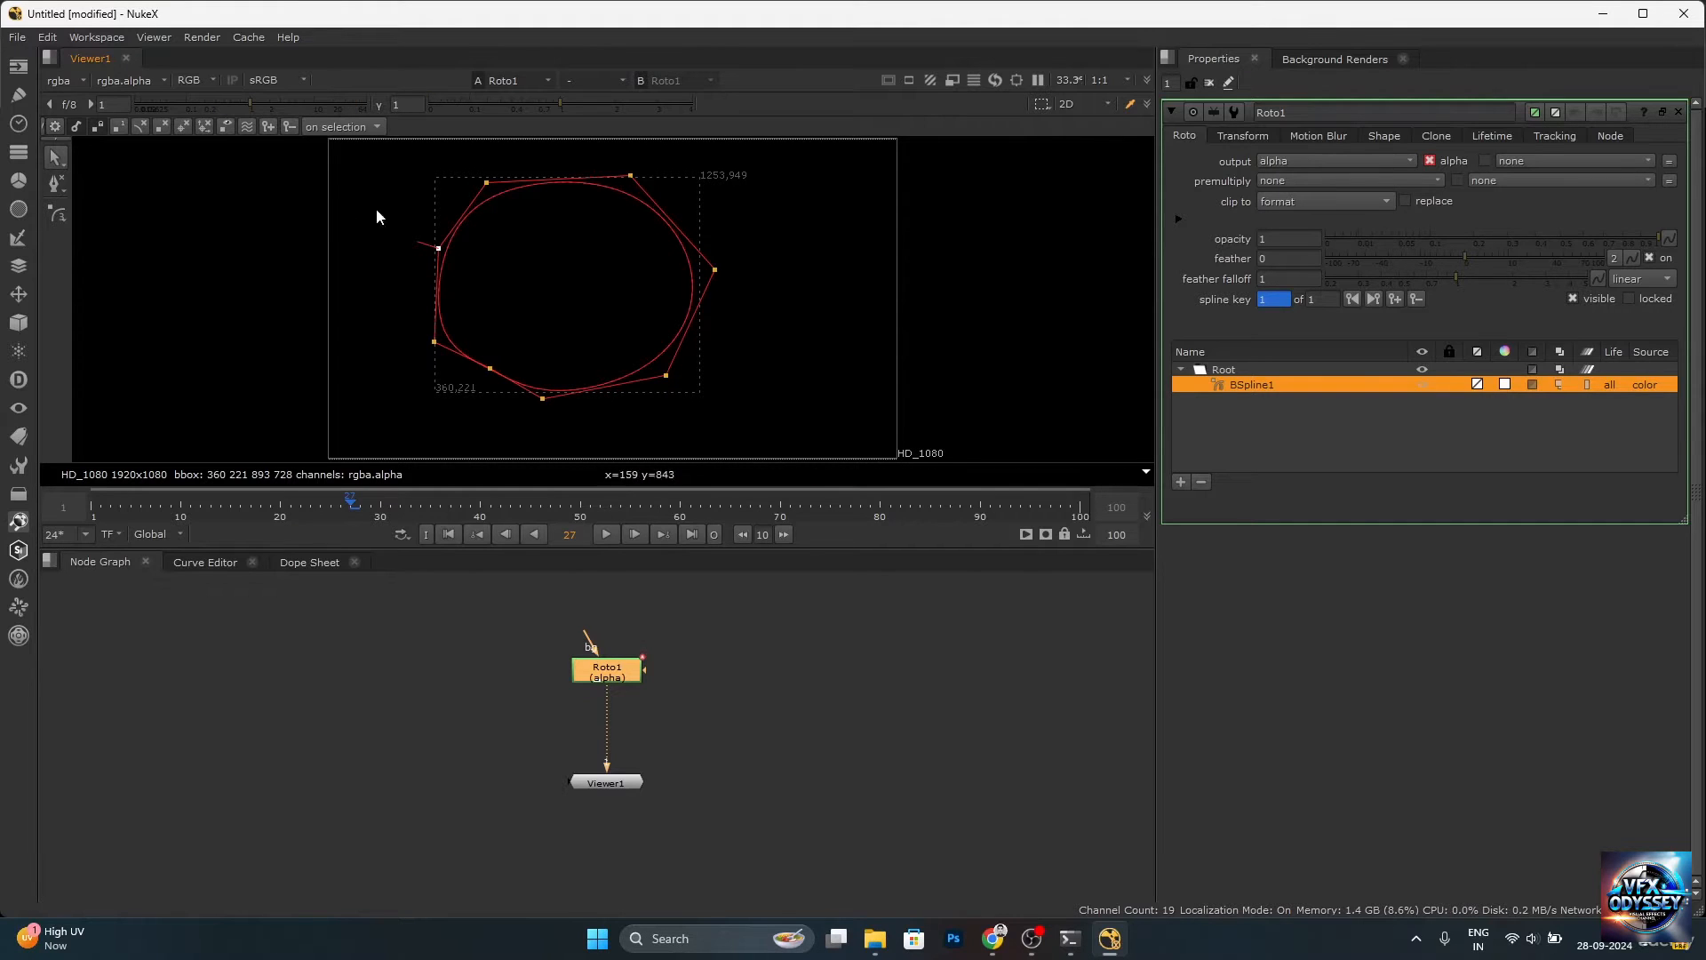
left_click(1336, 163)
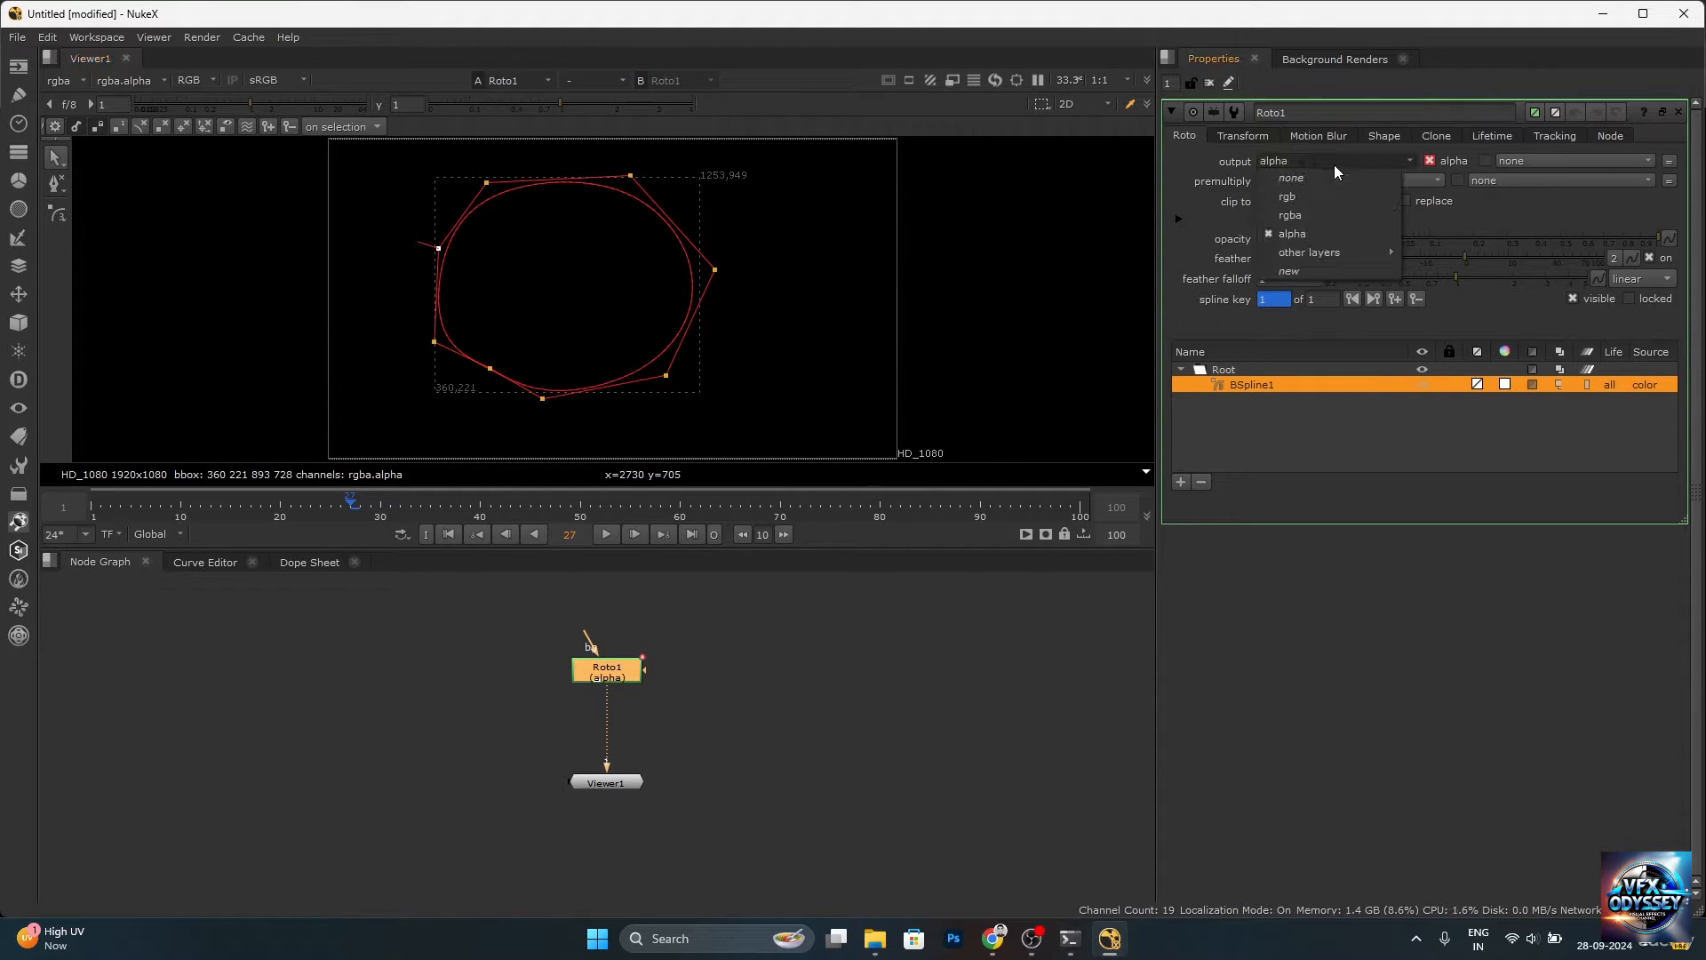
left_click(1315, 215)
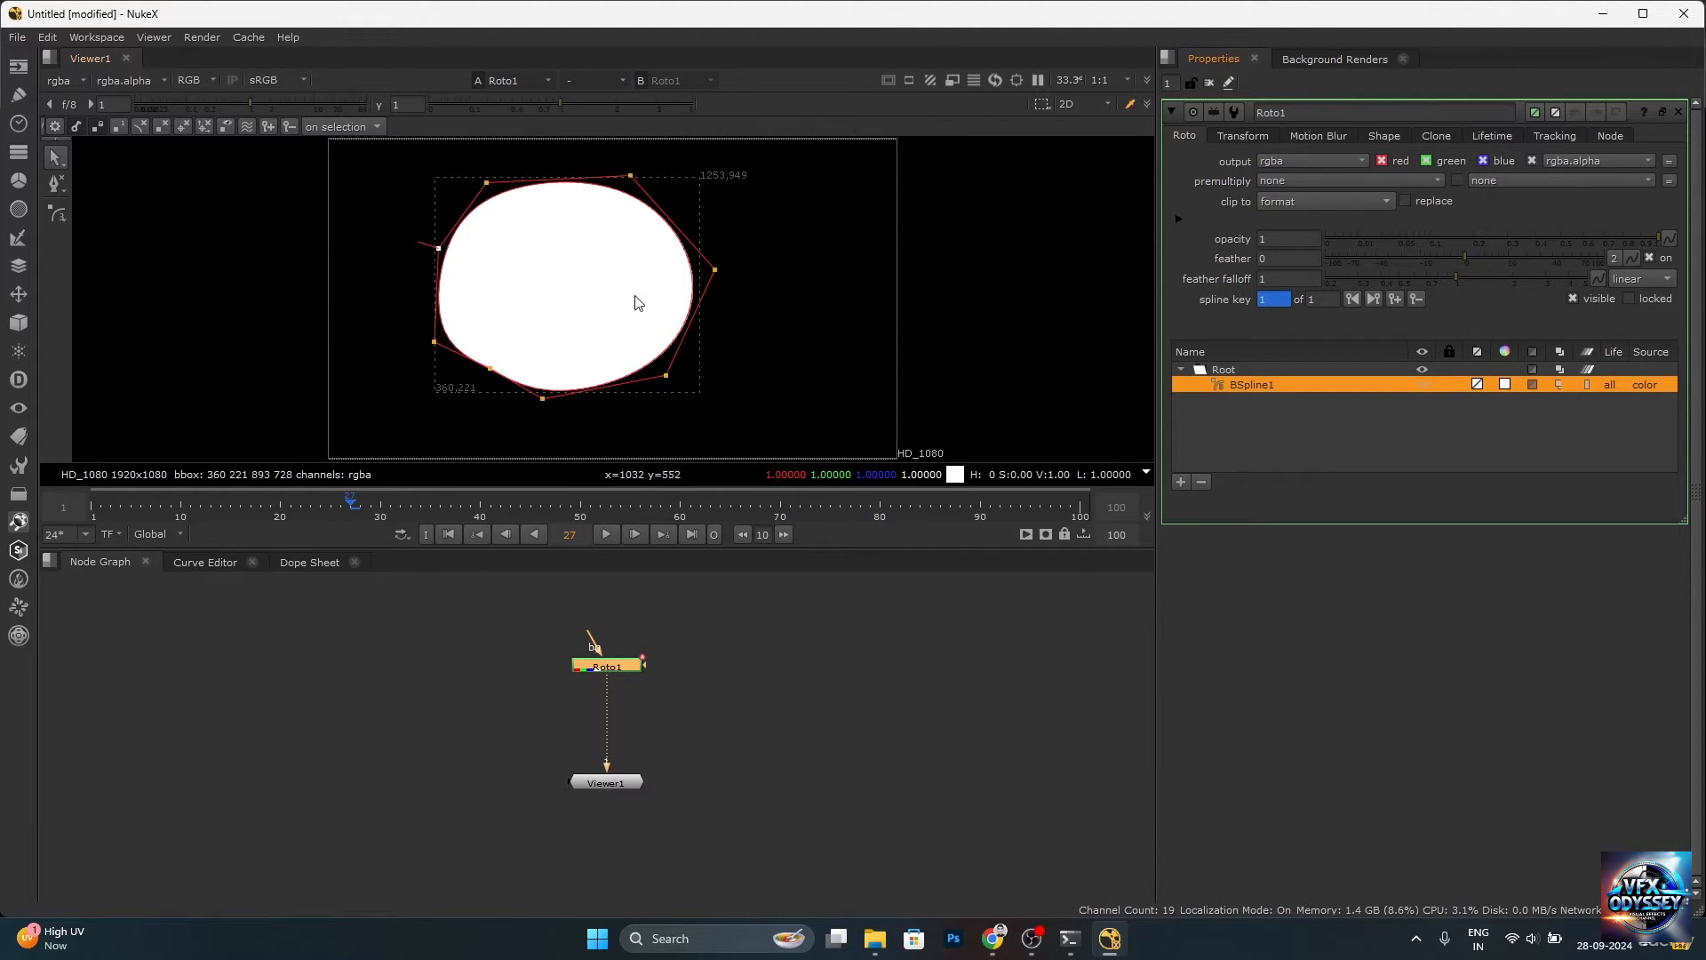
Switch the viewer's channel display between Alpha and RGB to compare the shape's output.
left_click(209, 82)
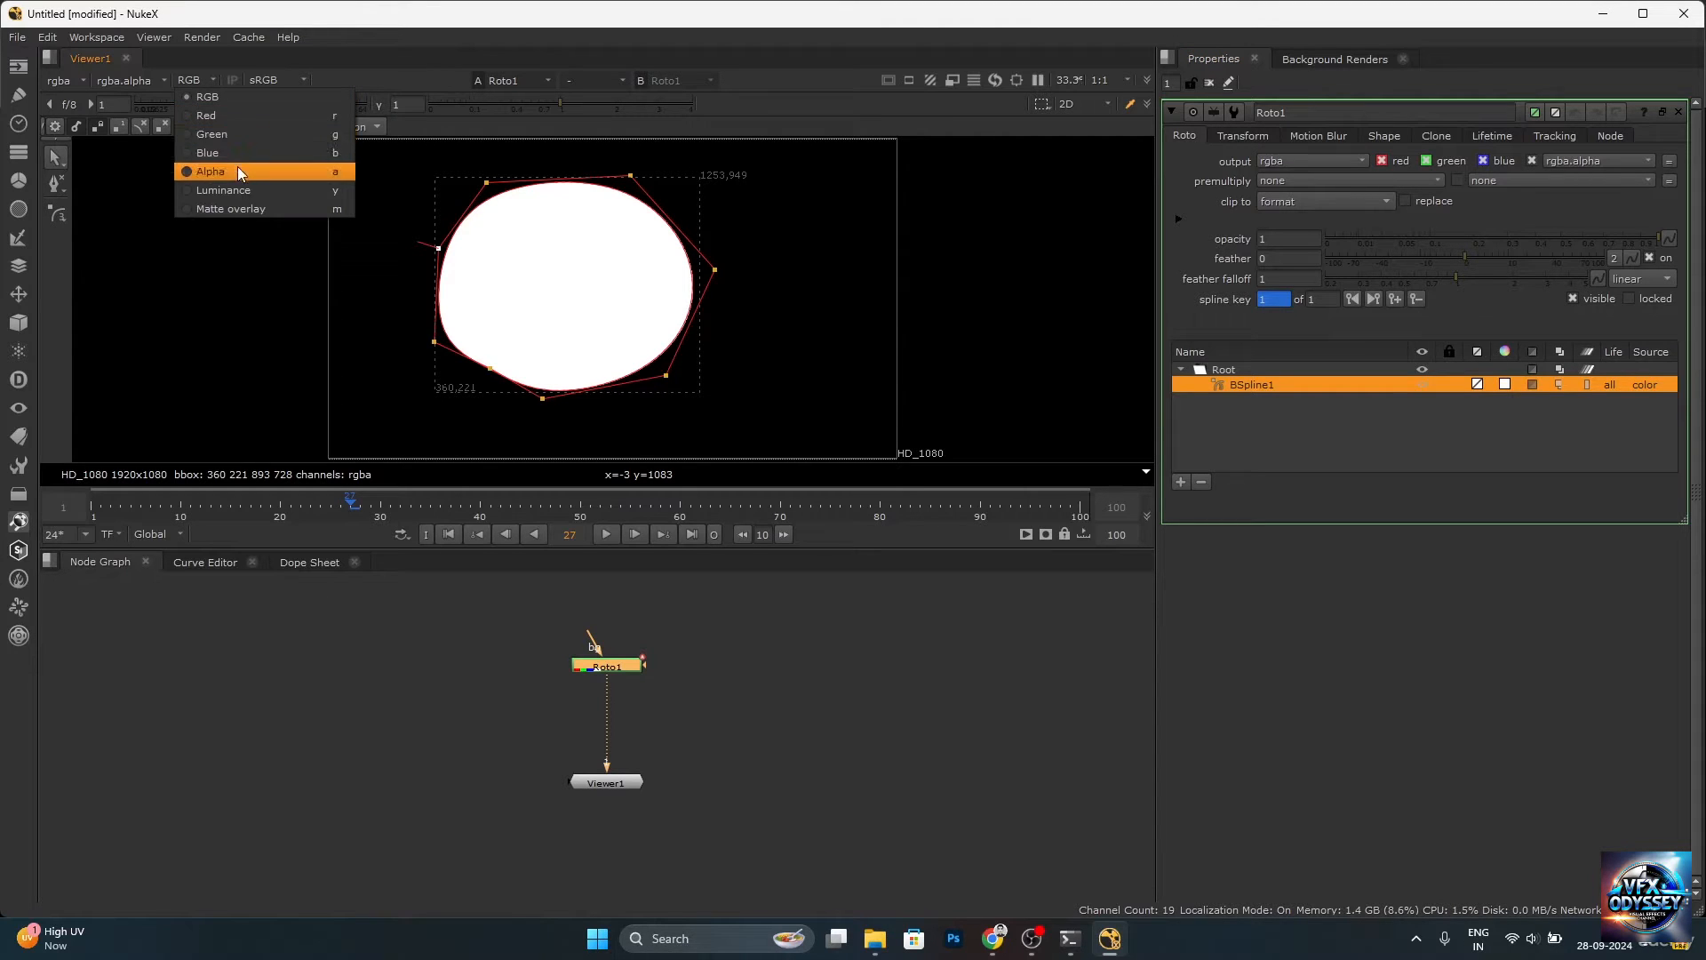
left_click(237, 169)
left_click(196, 82)
left_click(213, 94)
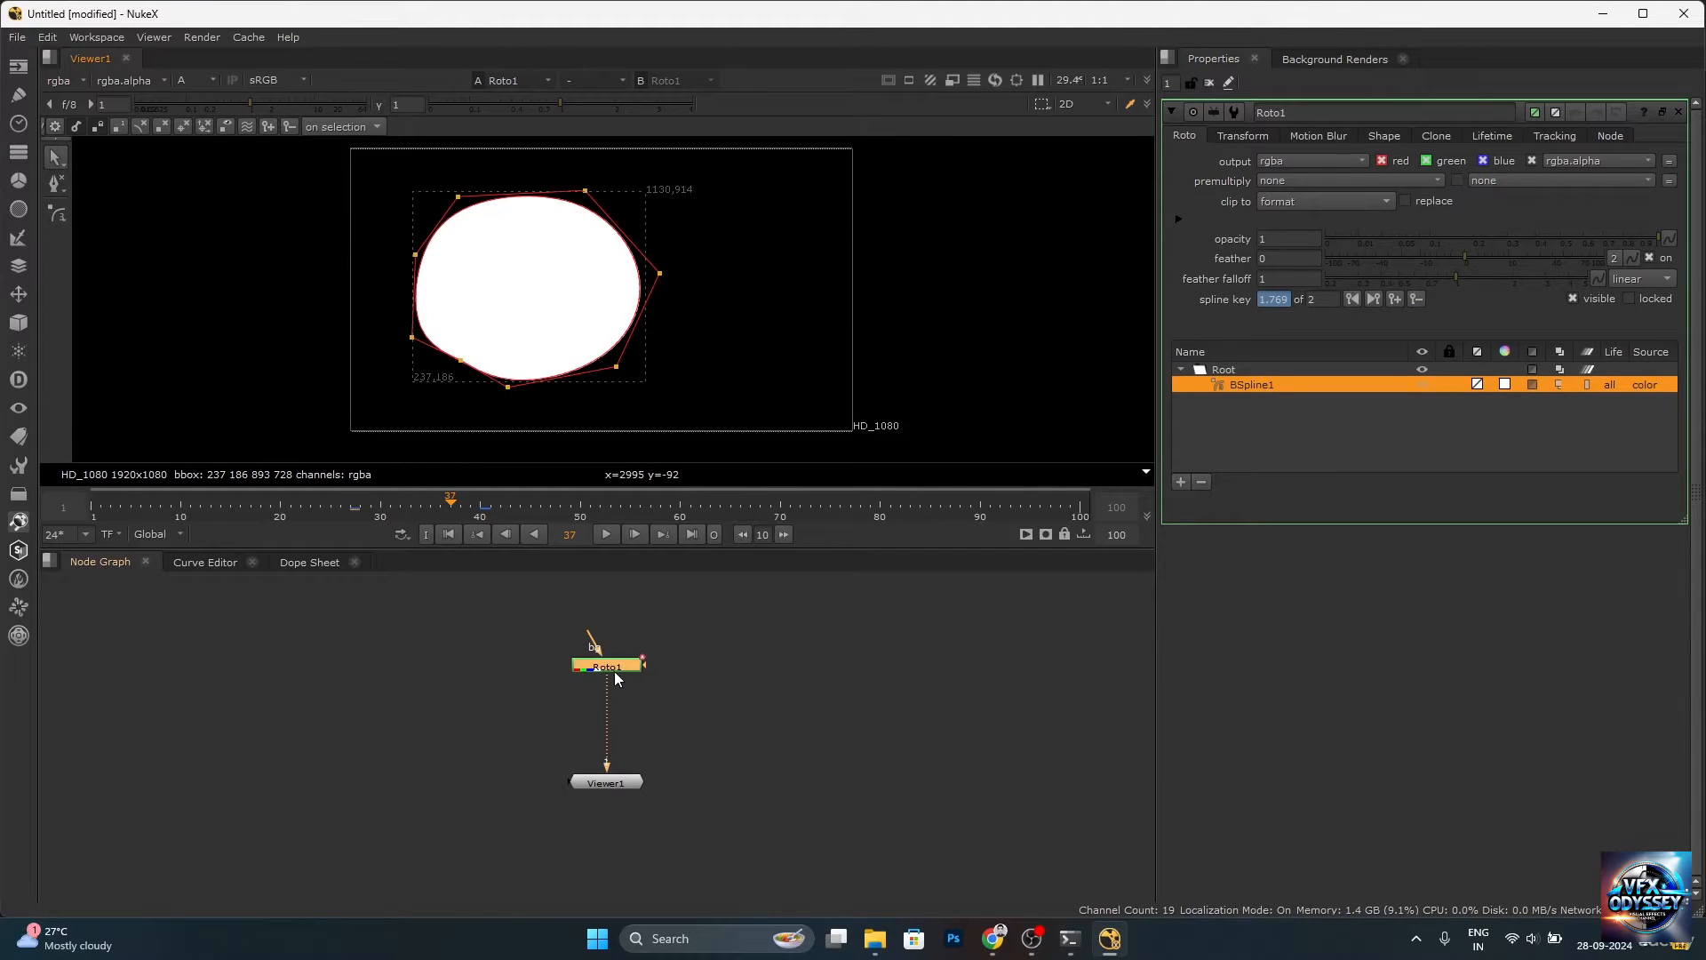
Add a Transform node between Roto1 and the viewer, spacing the nodes apart in the node graph.
left_click_drag(615, 672, 627, 627)
key("t")
left_click_drag(626, 655, 626, 704)
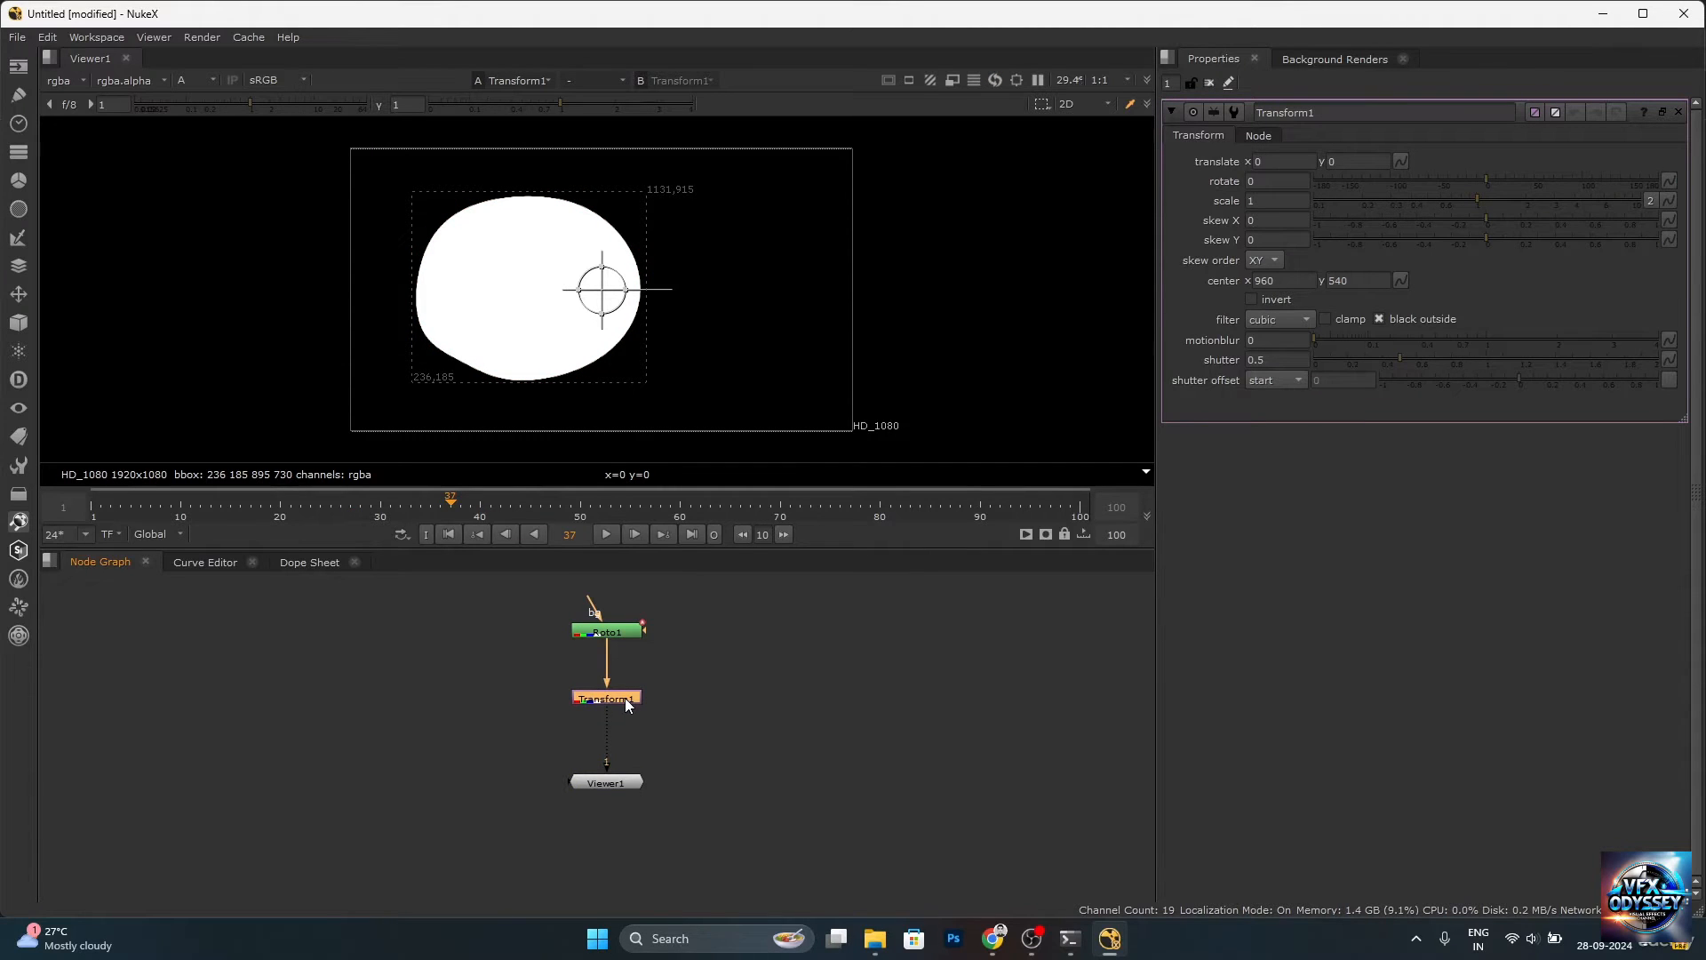
Open Roto1's properties and delete the existing BSpline1 shape.
double_click(622, 632)
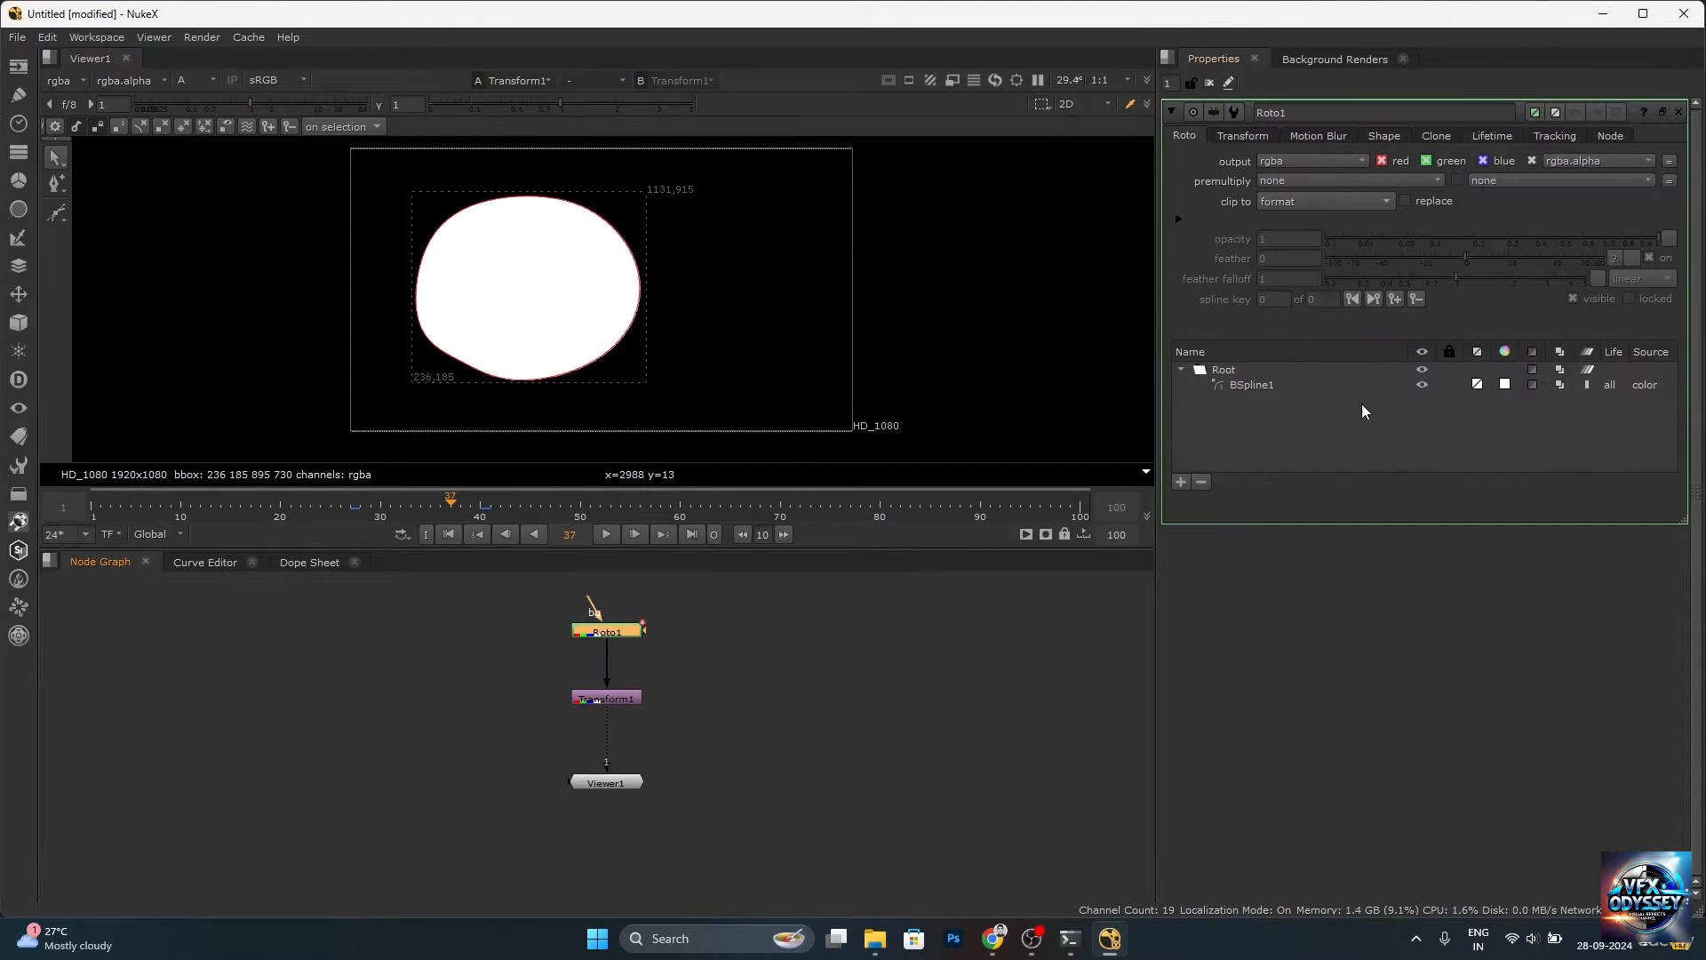
left_click(1318, 382)
key("Delete")
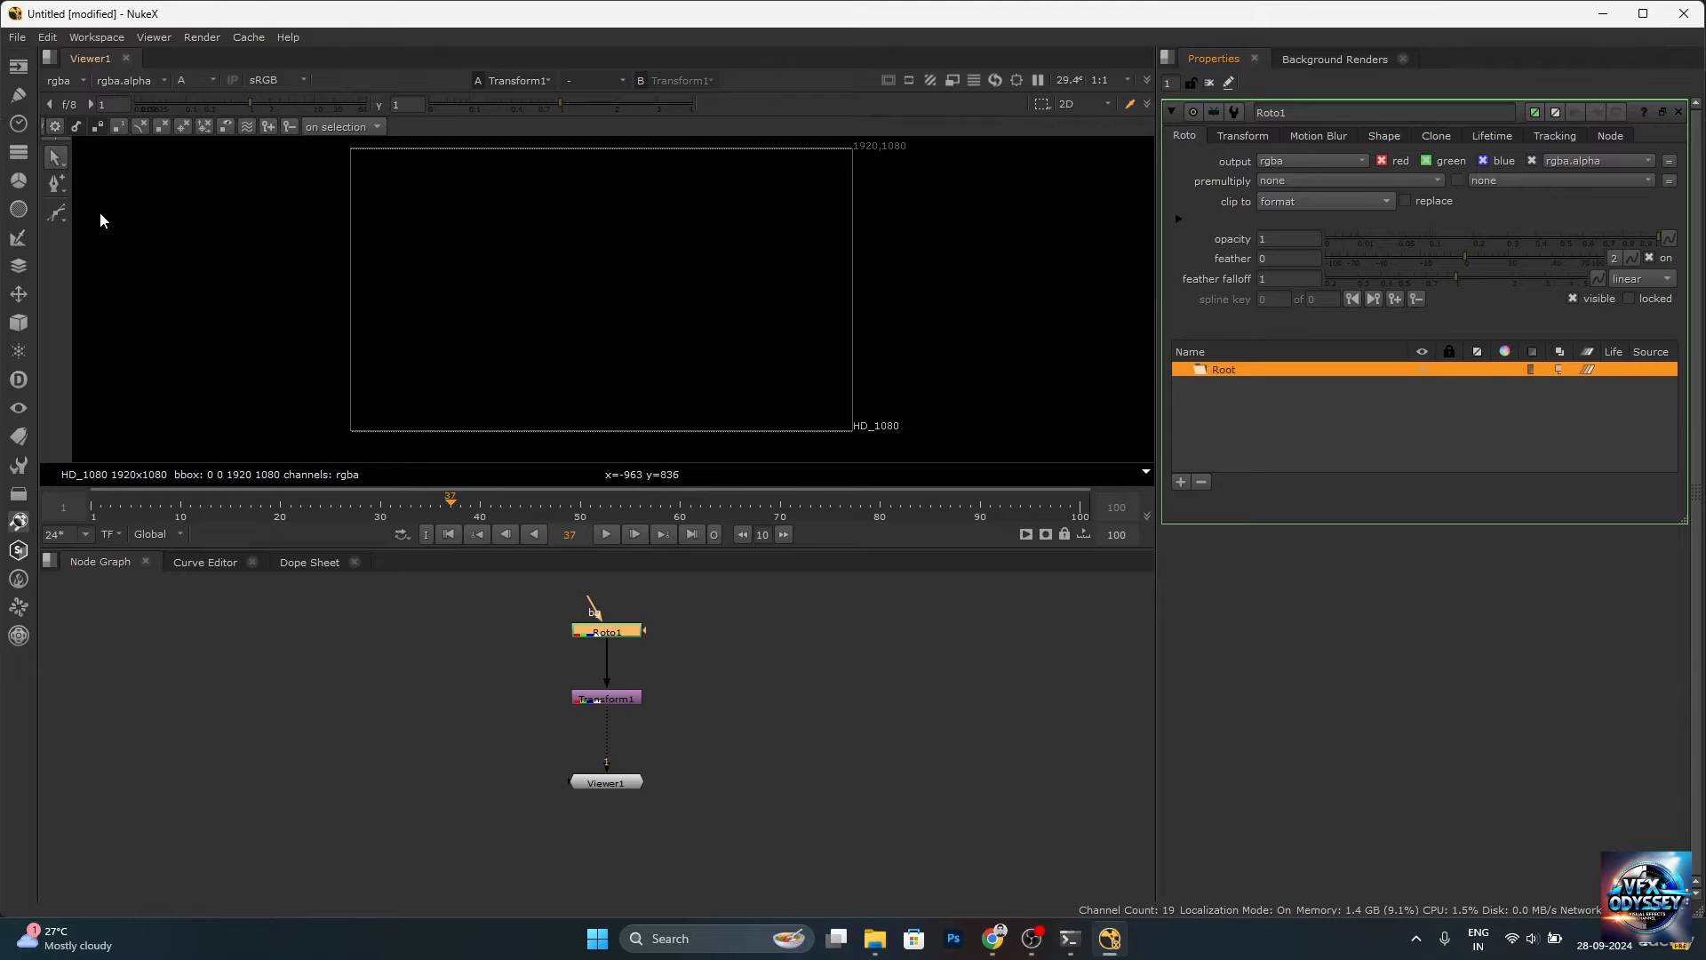
Draw a closed five-point B-Spline straddling the left border of the HD frame, partly outside it.
right_click(65, 217)
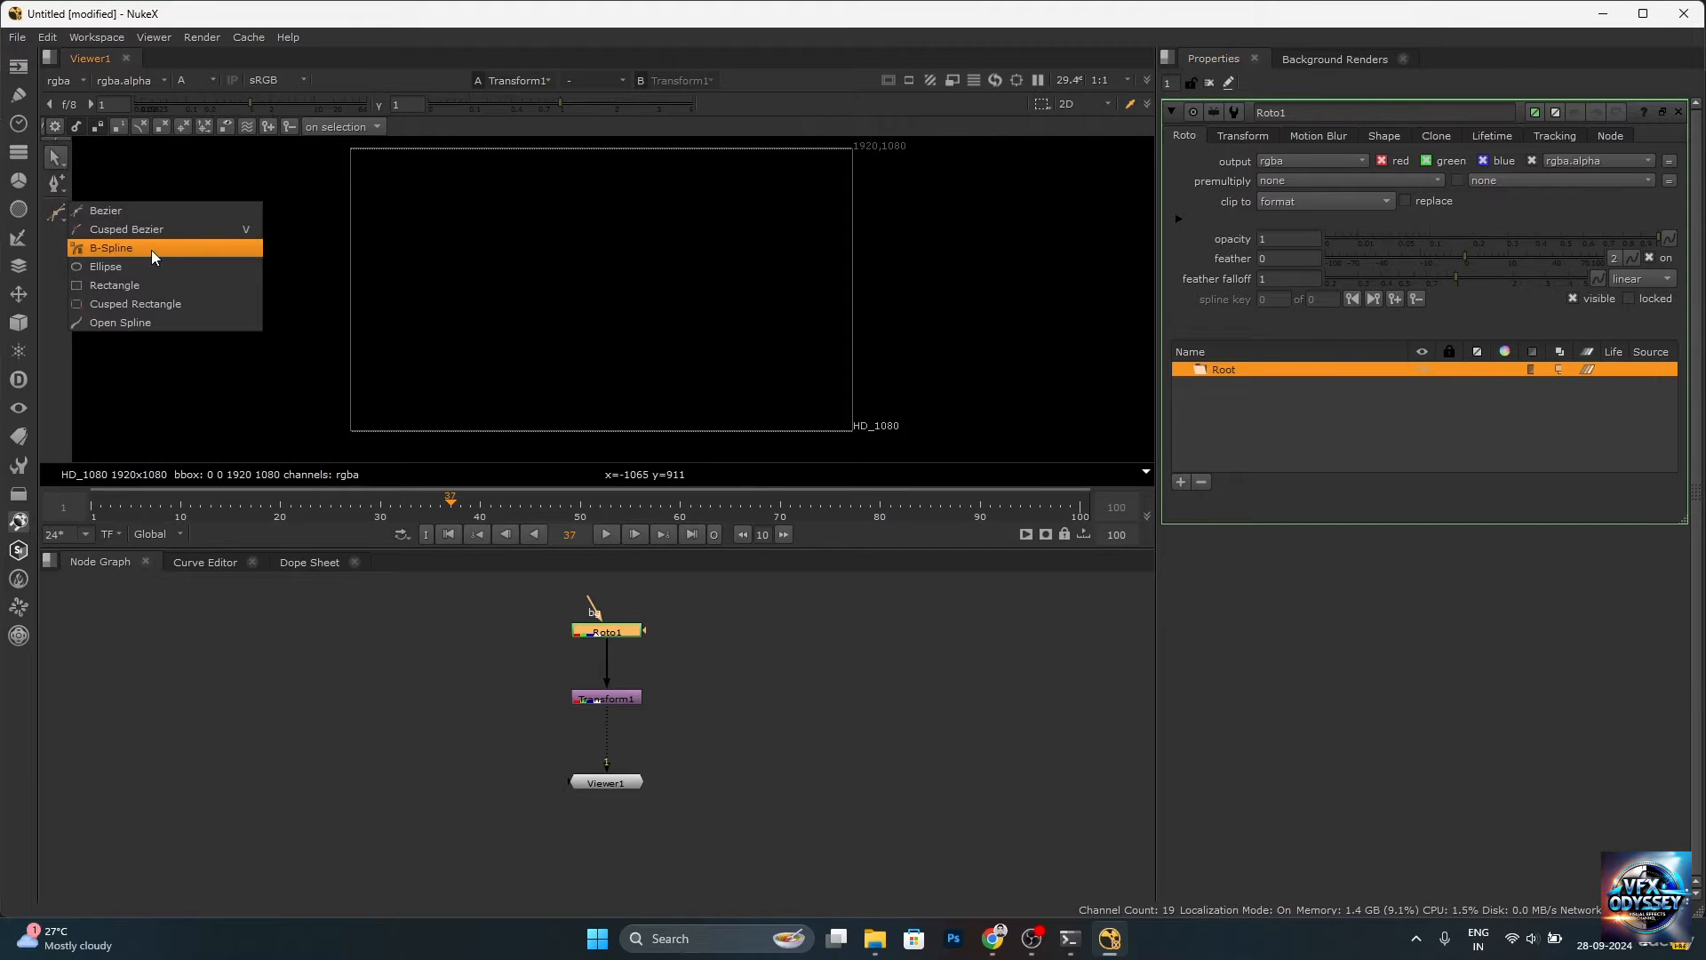
left_click(151, 245)
left_click(285, 219)
left_click(484, 214)
left_click(481, 383)
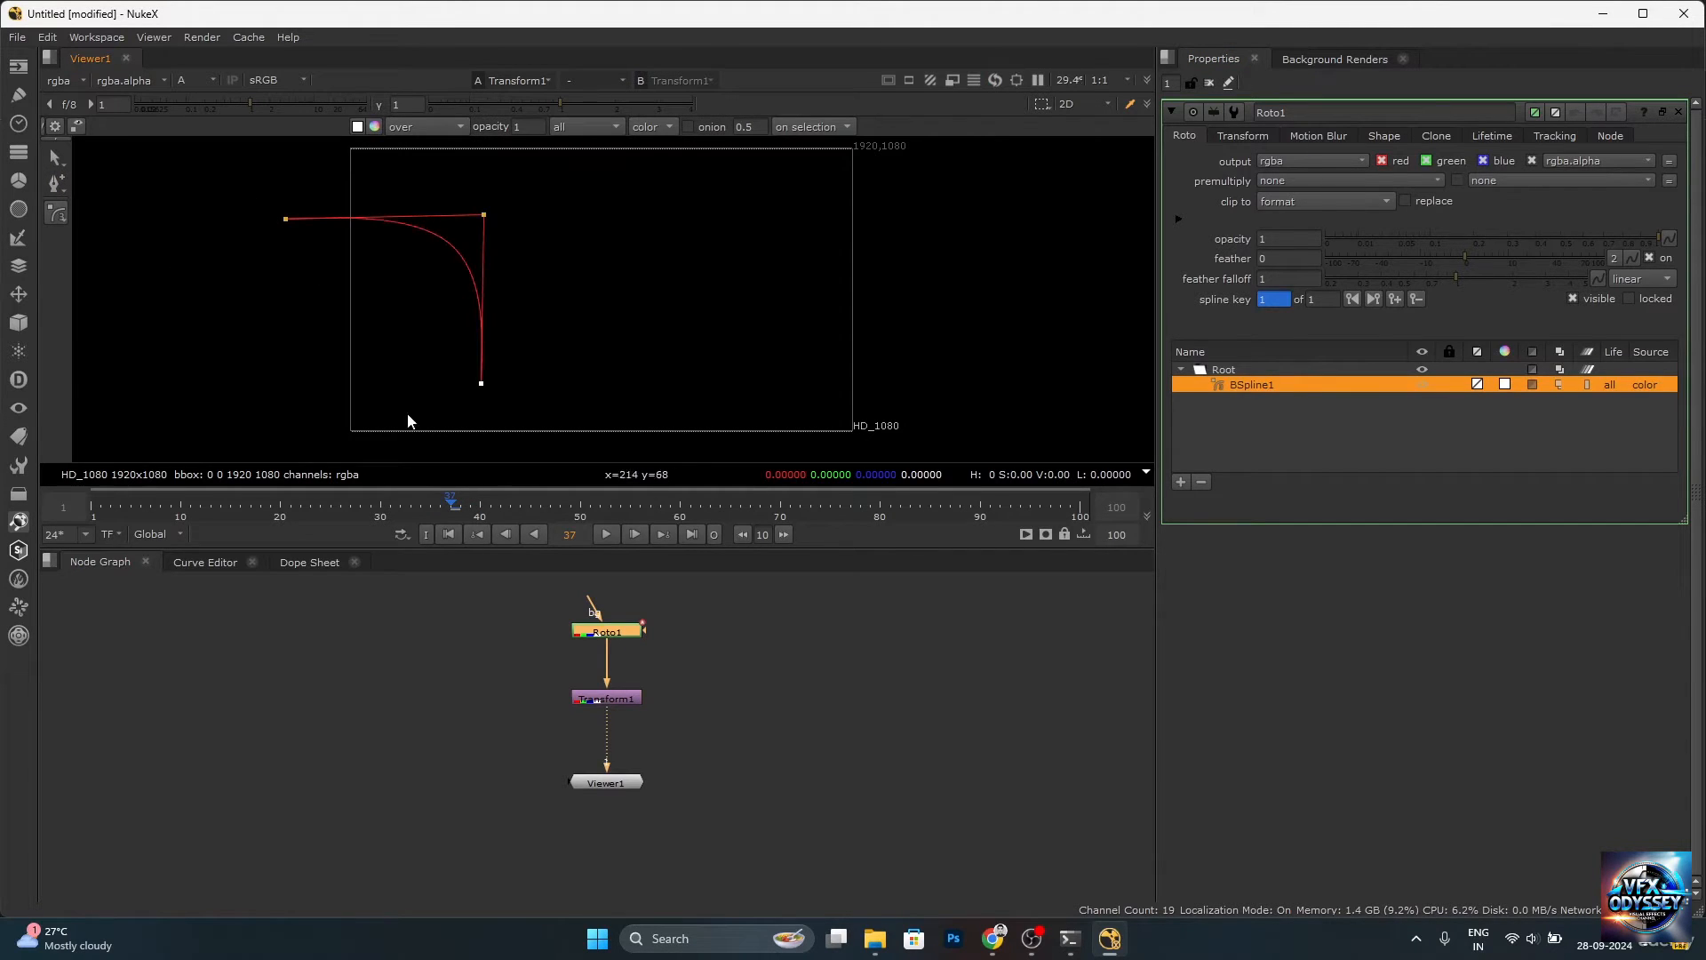
left_click(369, 422)
left_click(298, 411)
left_click(286, 218)
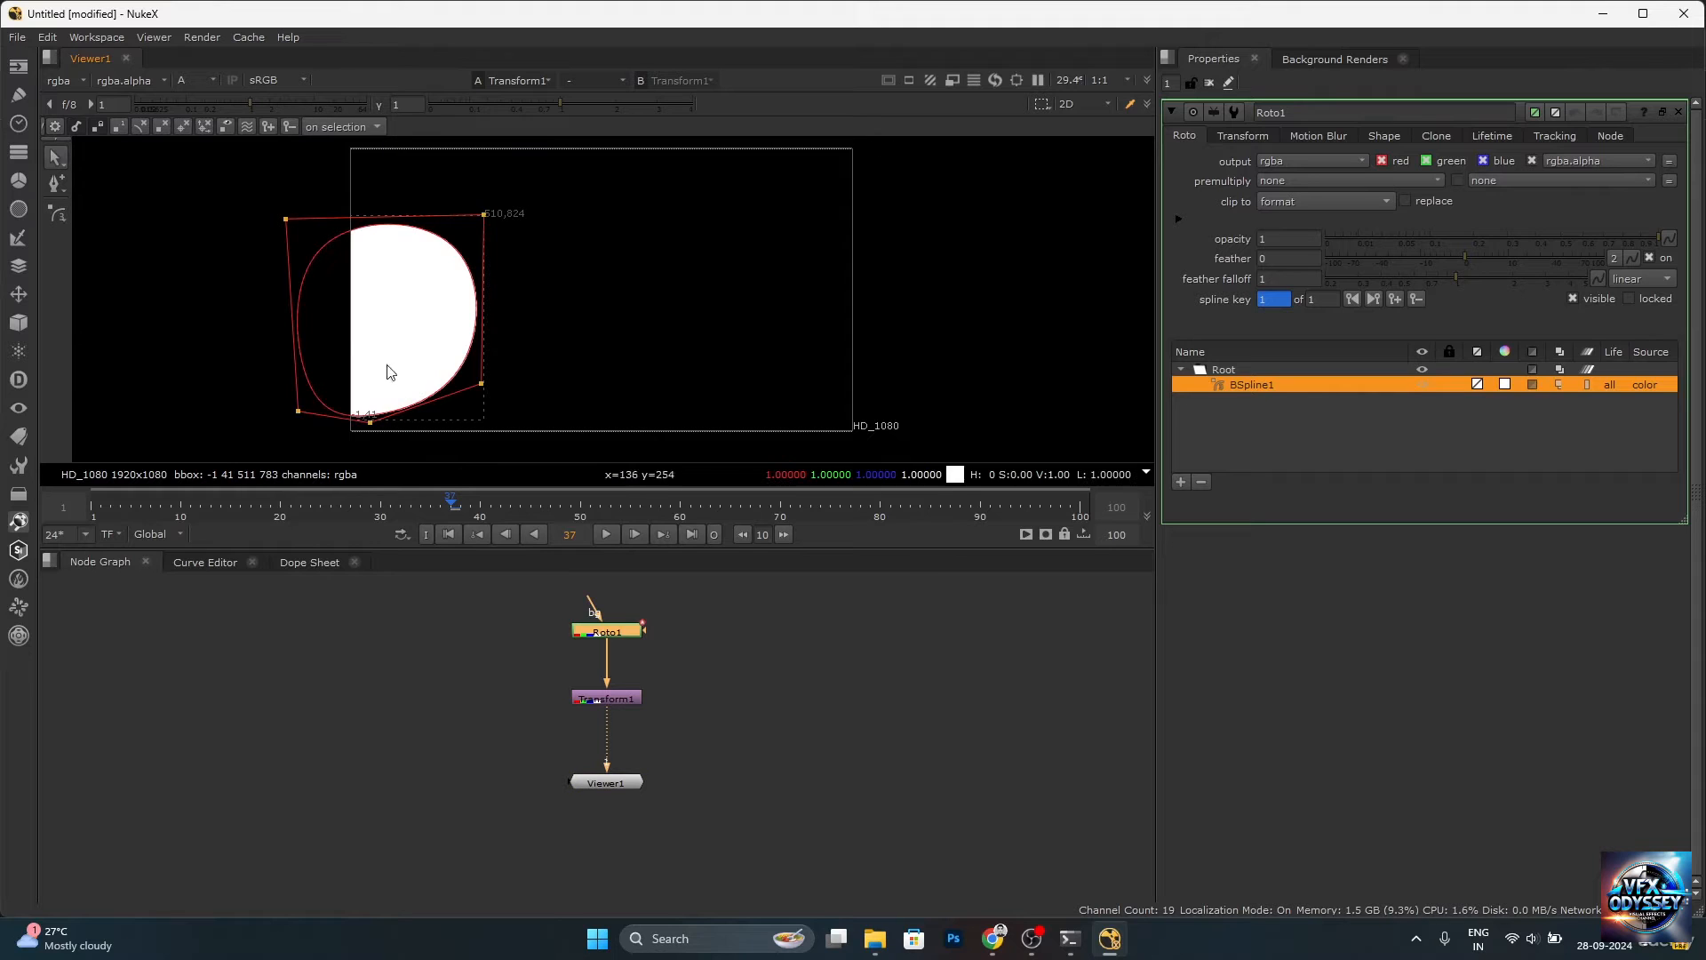
Translate Transform1 to about x 594, y 68, try moving it back to about x -66, y -78, and undo that move.
double_click(610, 701)
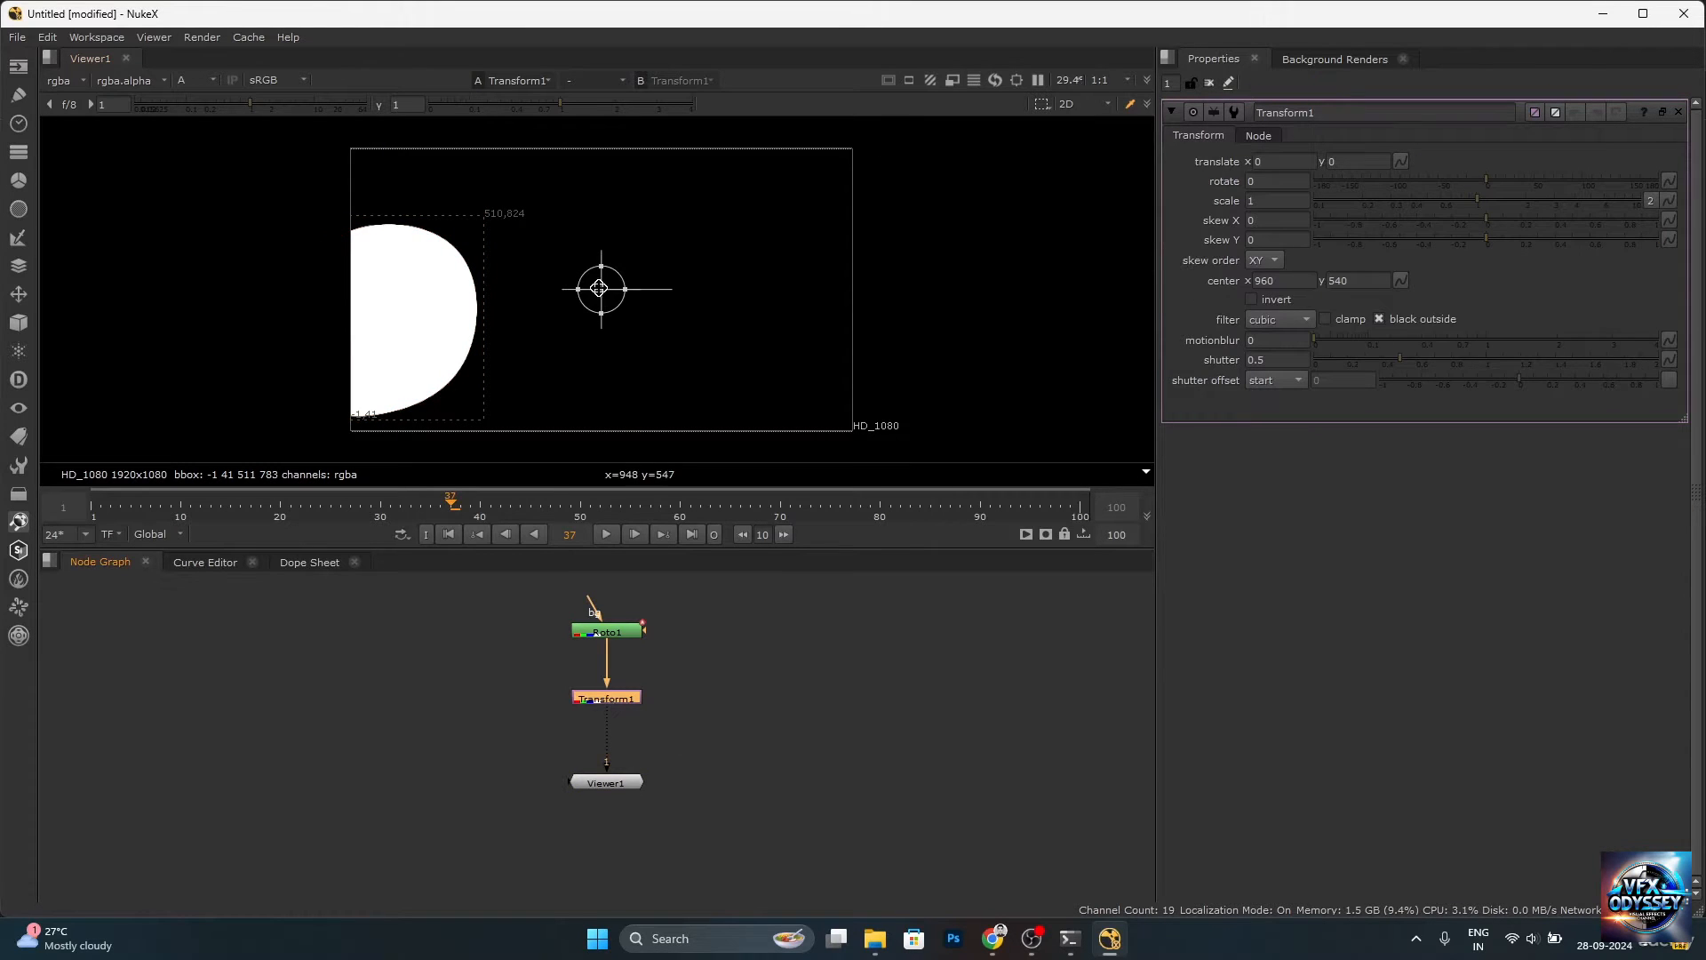
left_click_drag(602, 289, 756, 272)
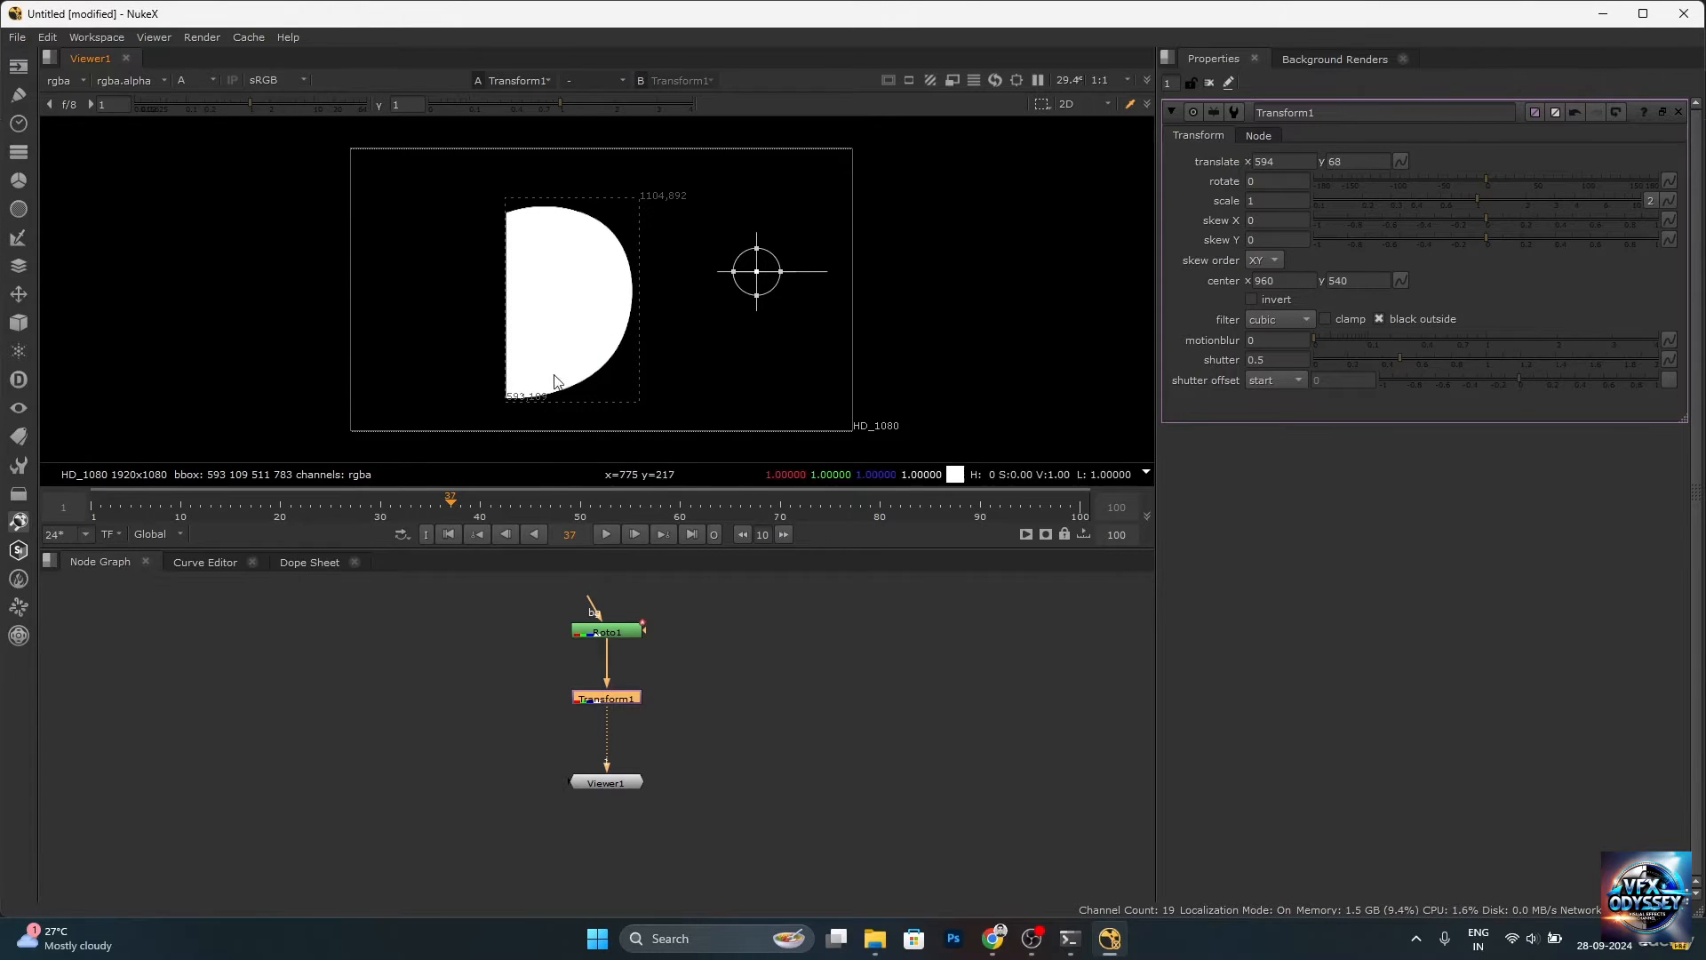
left_click_drag(756, 271, 584, 309)
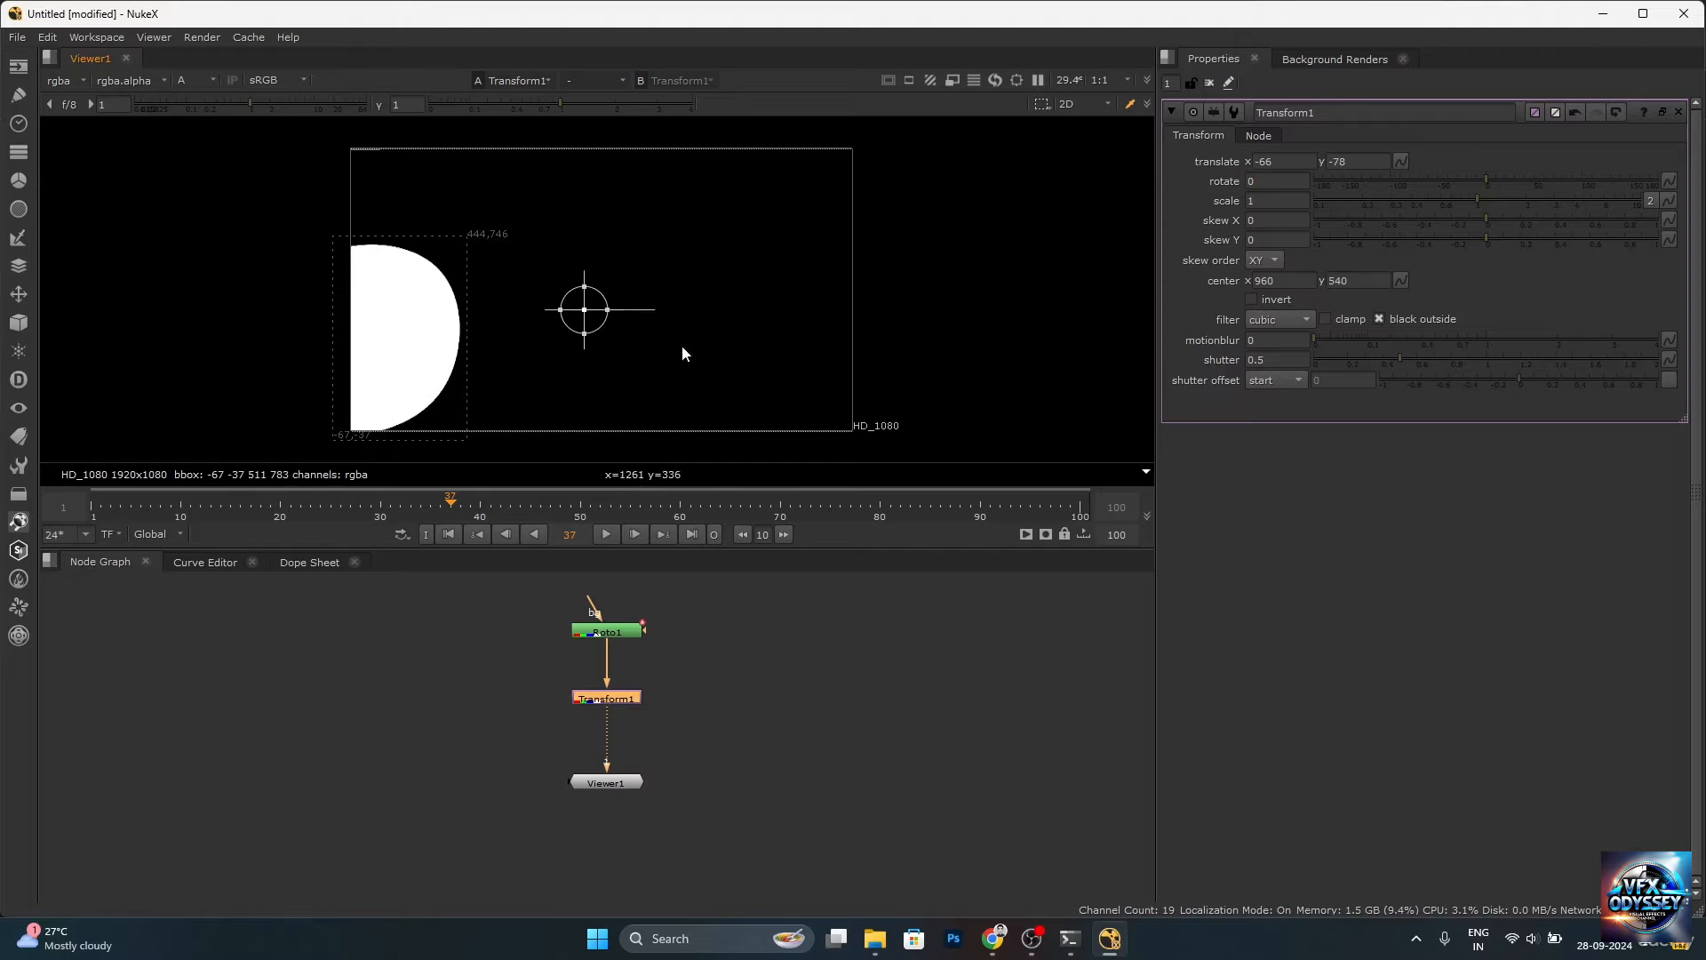
key("ctrl+z")
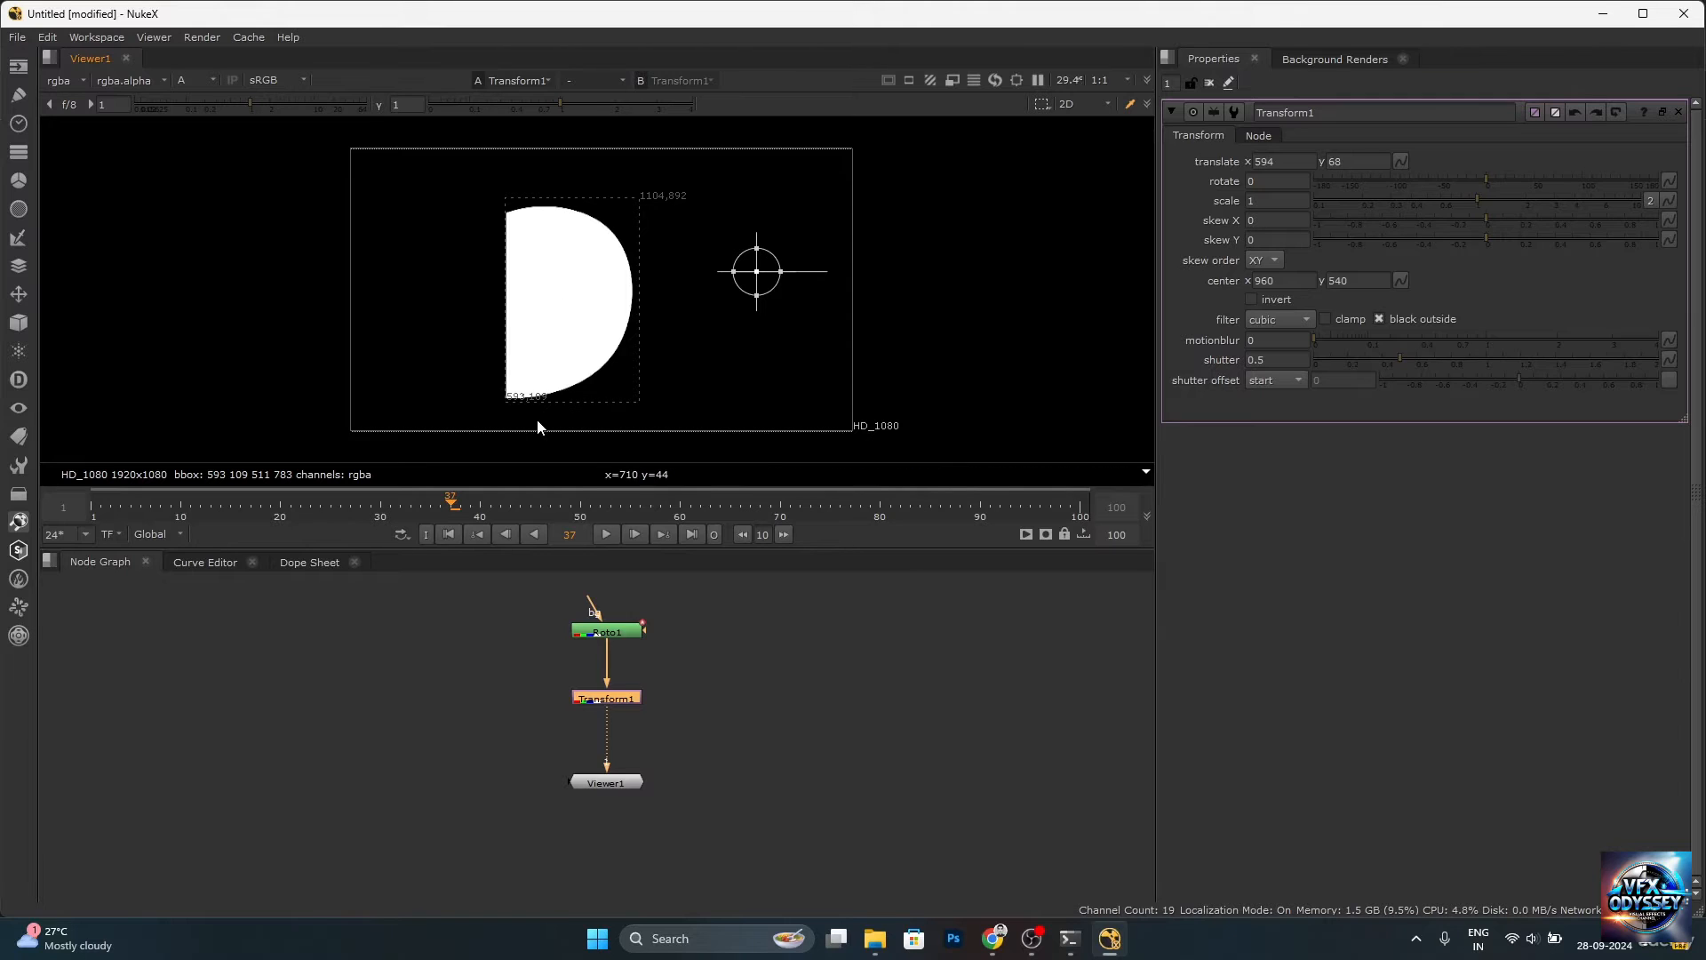
Set Roto1's clip to option to no clip.
double_click(626, 629)
left_click(1349, 200)
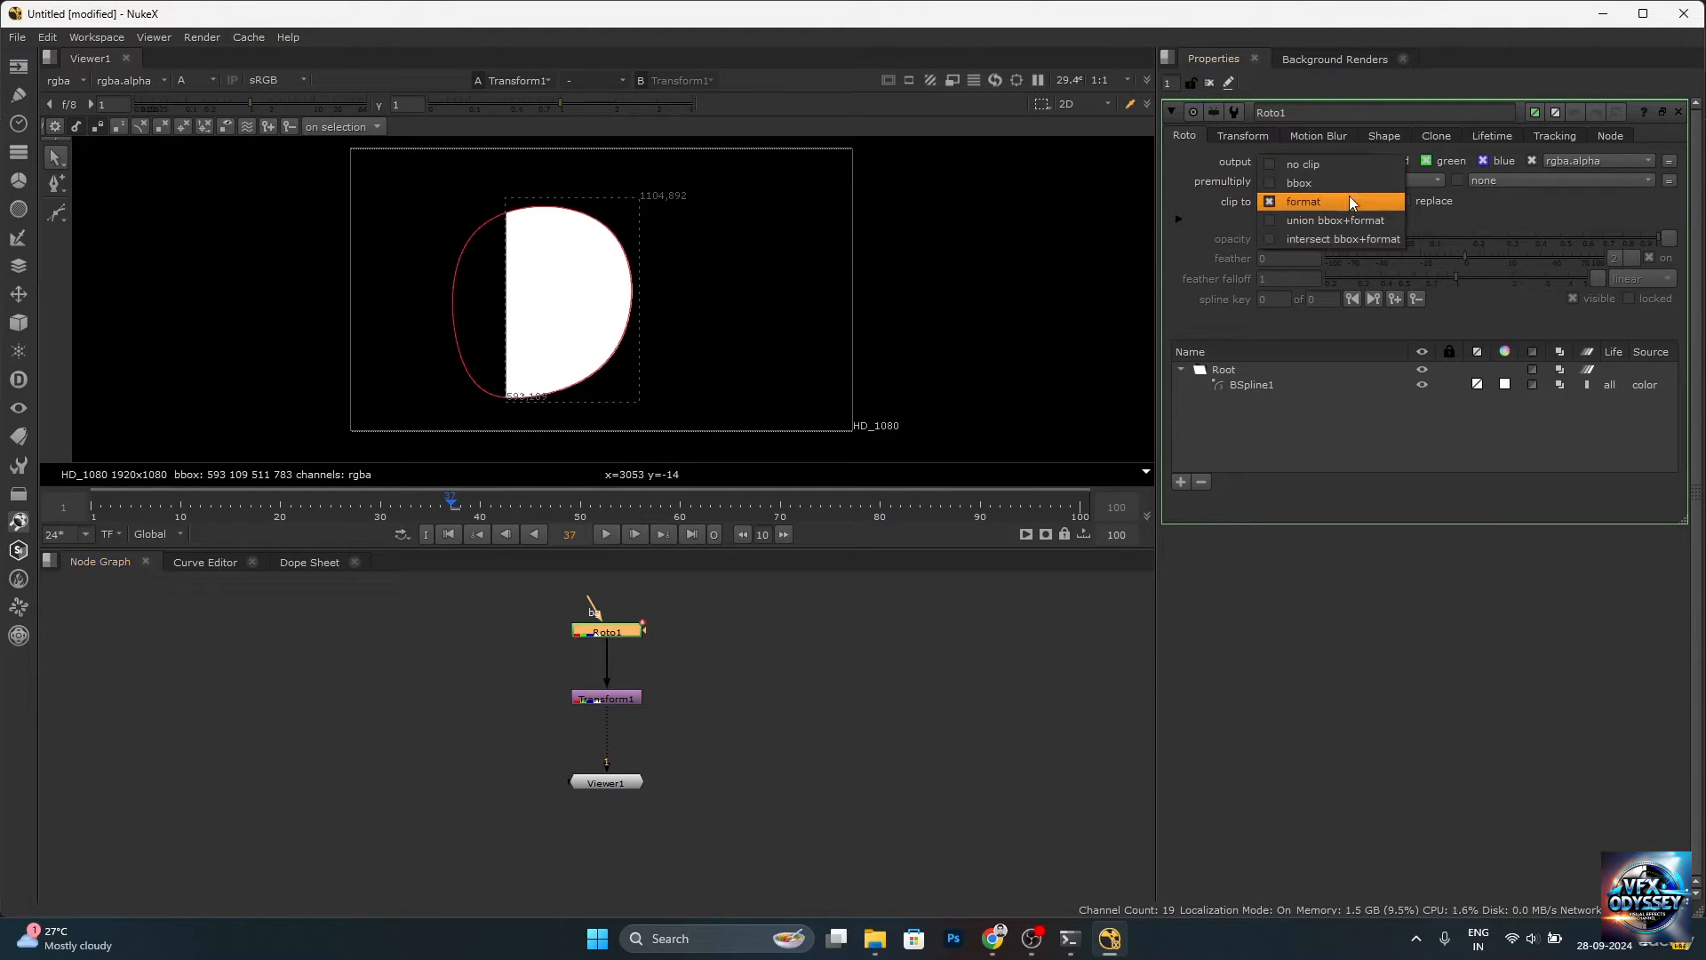
left_click(1348, 158)
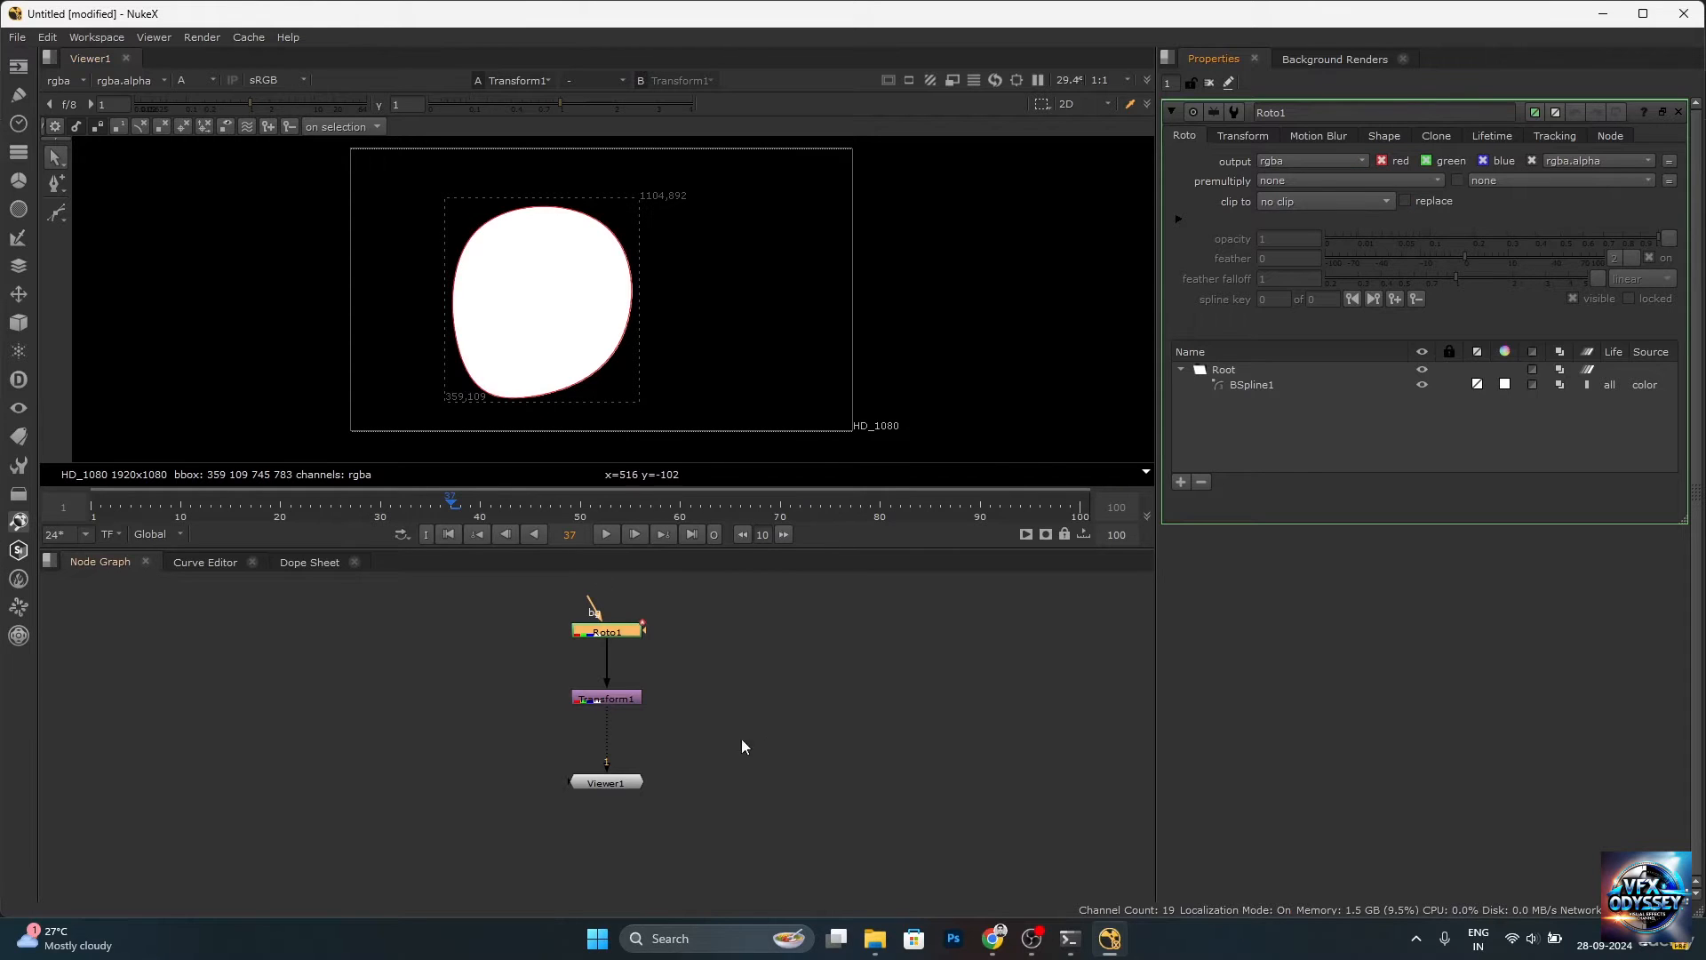
Use Transform1 to move the shape past the frame's left border and back inside to about x 302, y 60.
double_click(633, 701)
left_click_drag(753, 277, 485, 304)
left_click_drag(726, 289, 557, 315)
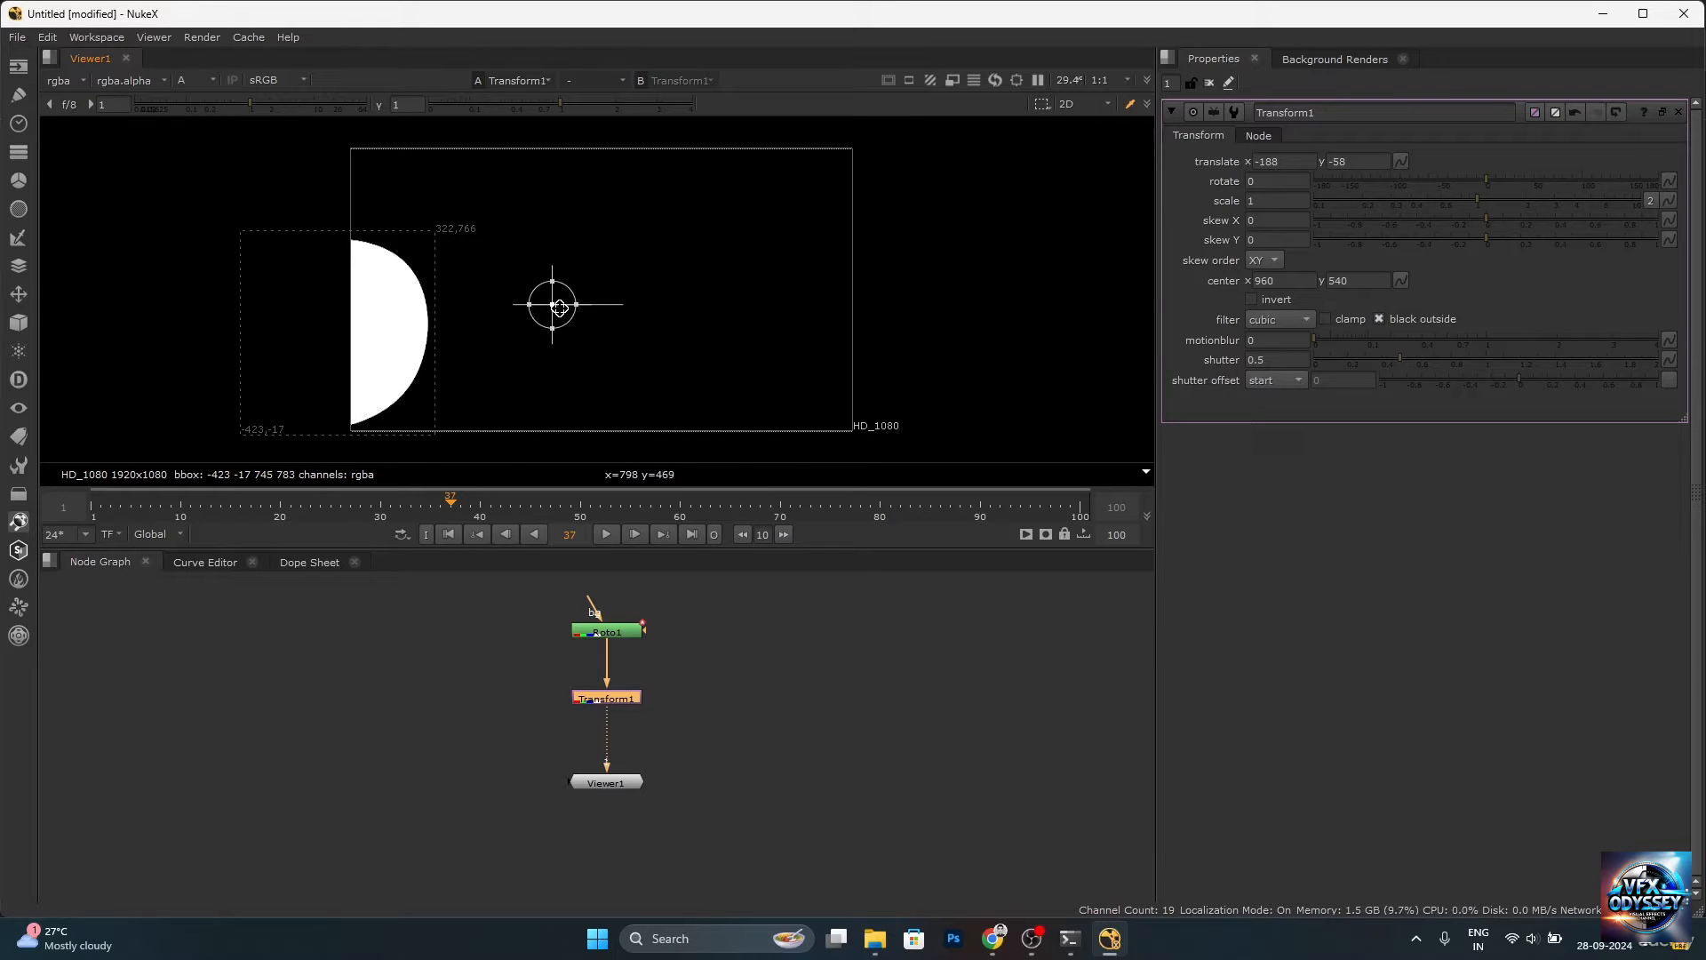
left_click_drag(560, 308, 696, 274)
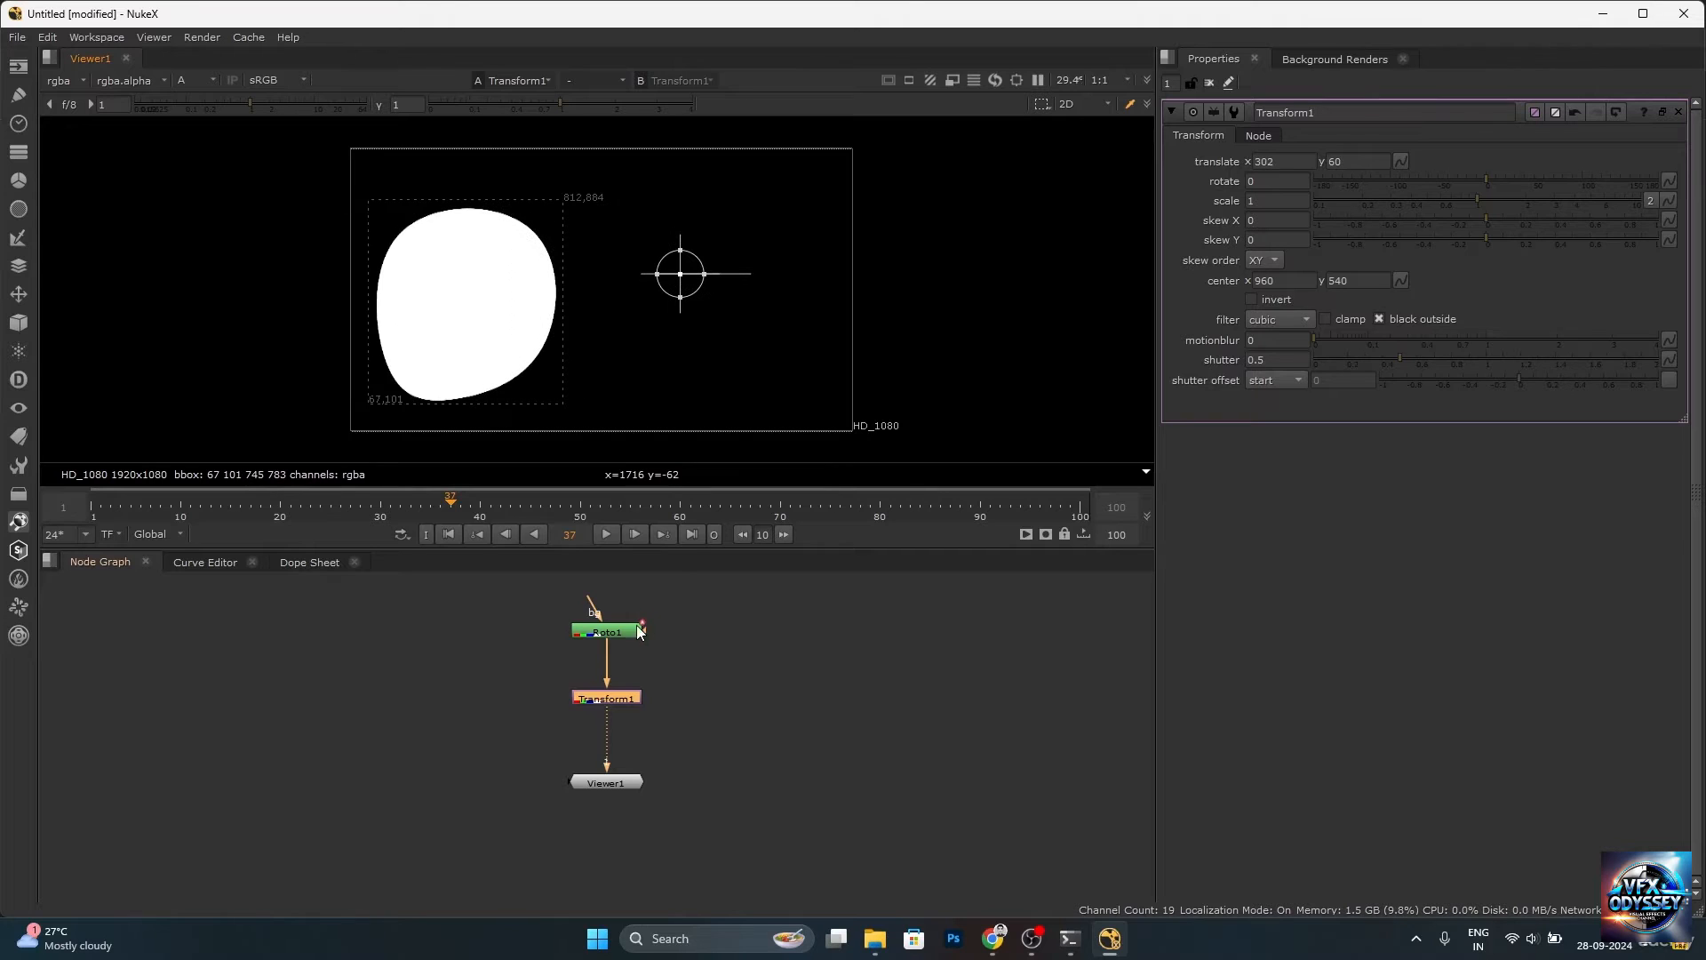
Delete the Transform1 node from the node graph.
left_click(630, 708)
left_click(640, 698)
key("Delete")
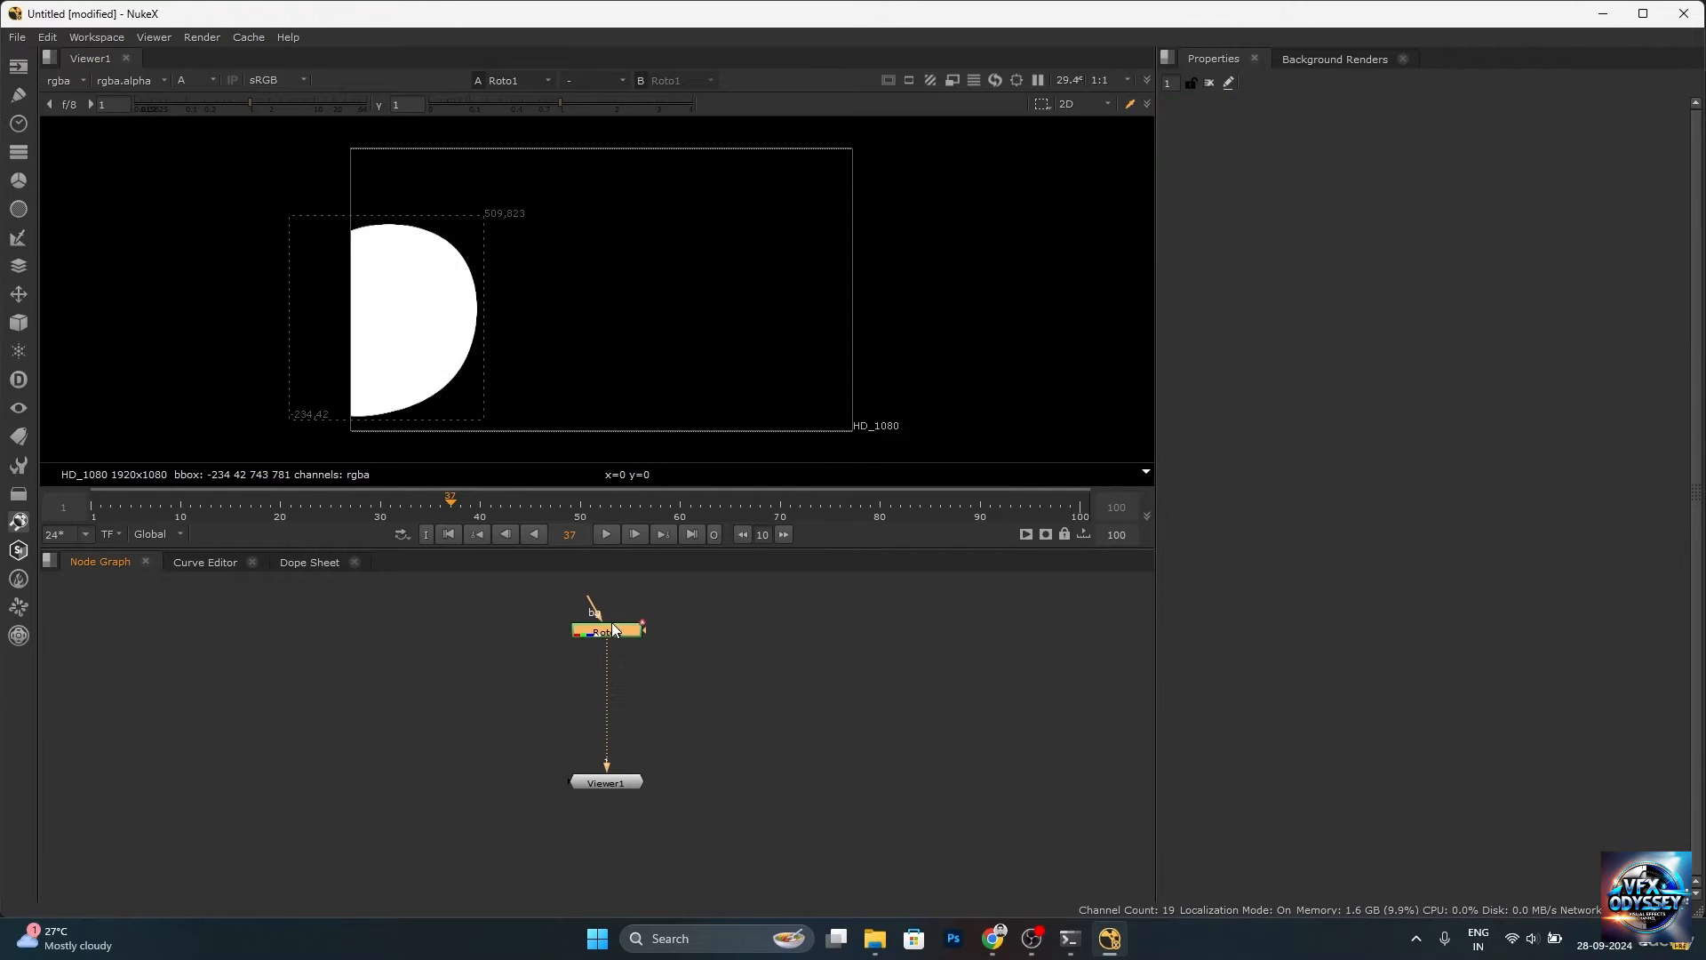
Open Roto1's properties and delete the partly off-frame B-Spline shape.
double_click(612, 626)
left_click(1296, 382)
key("Delete")
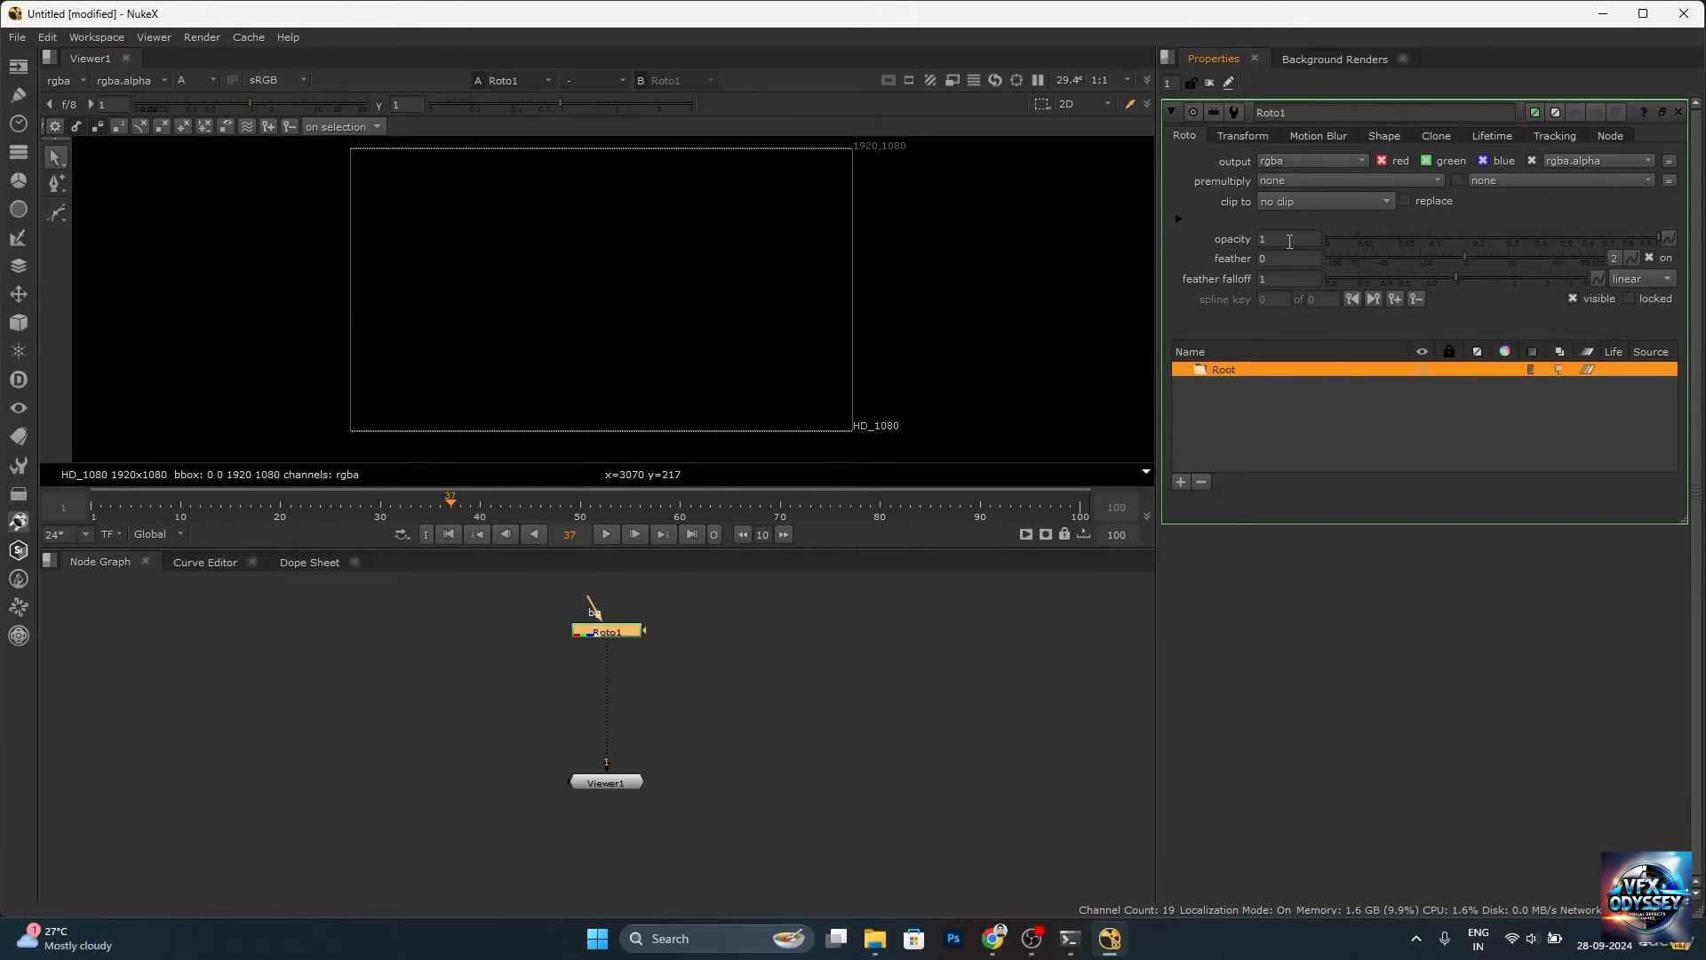
Draw a closed six-point B-Spline around the middle of the frame, fully inside the format.
right_click(56, 214)
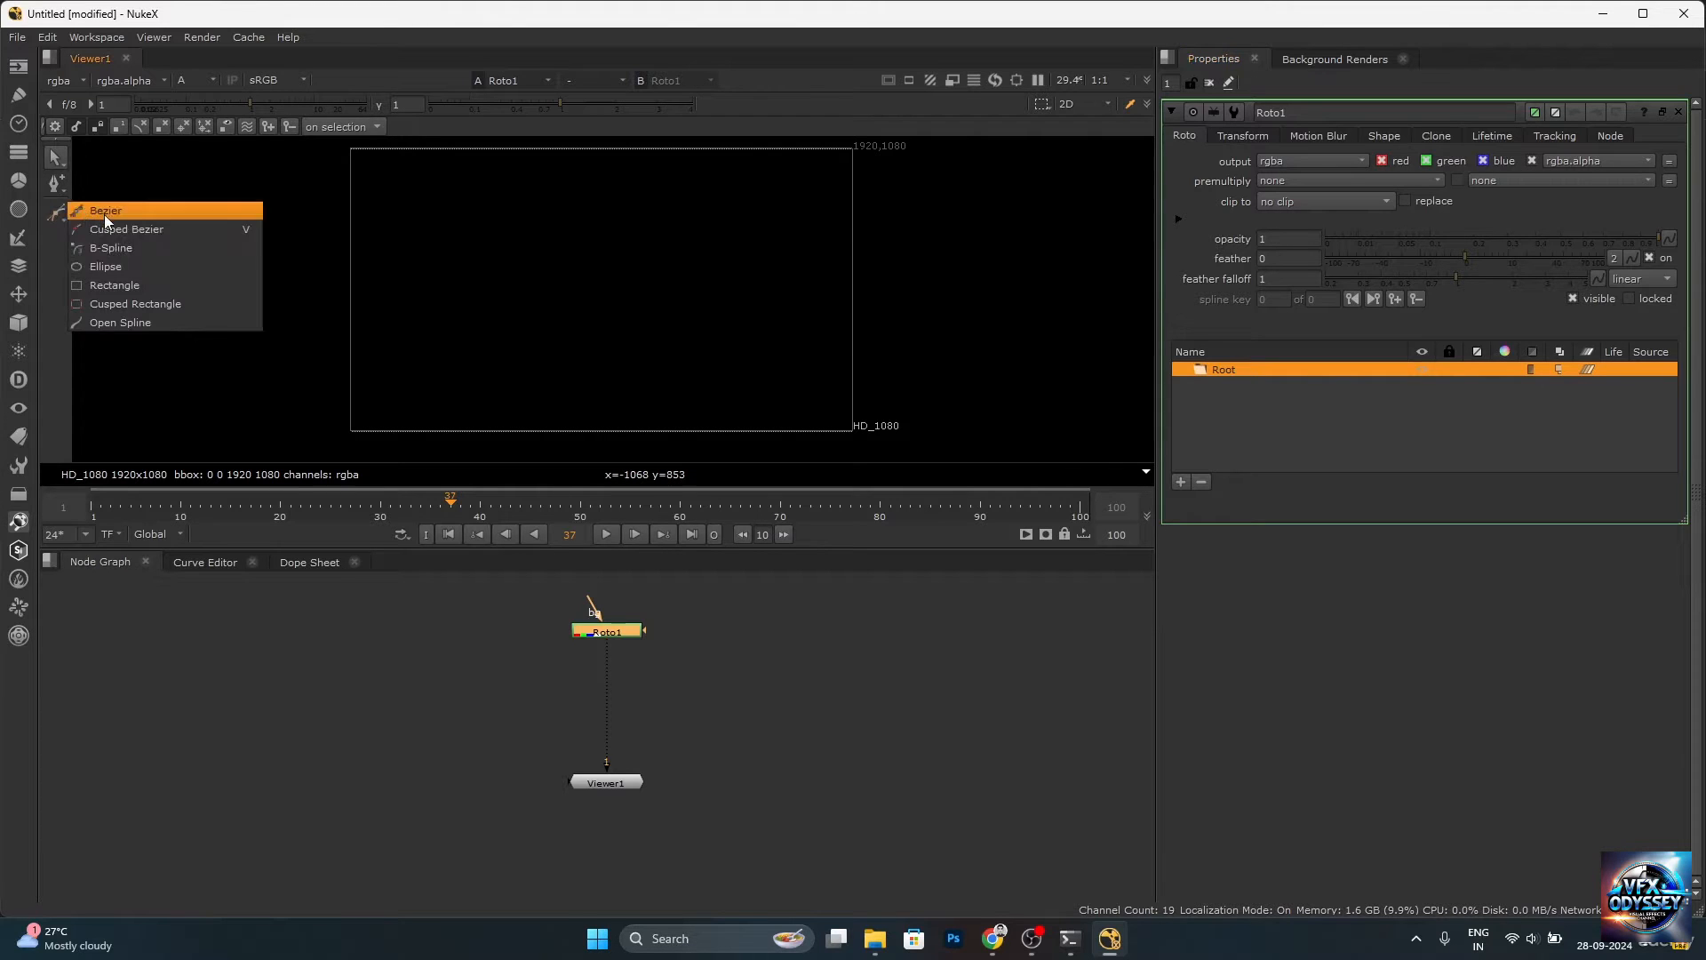
left_click(128, 247)
left_click(510, 209)
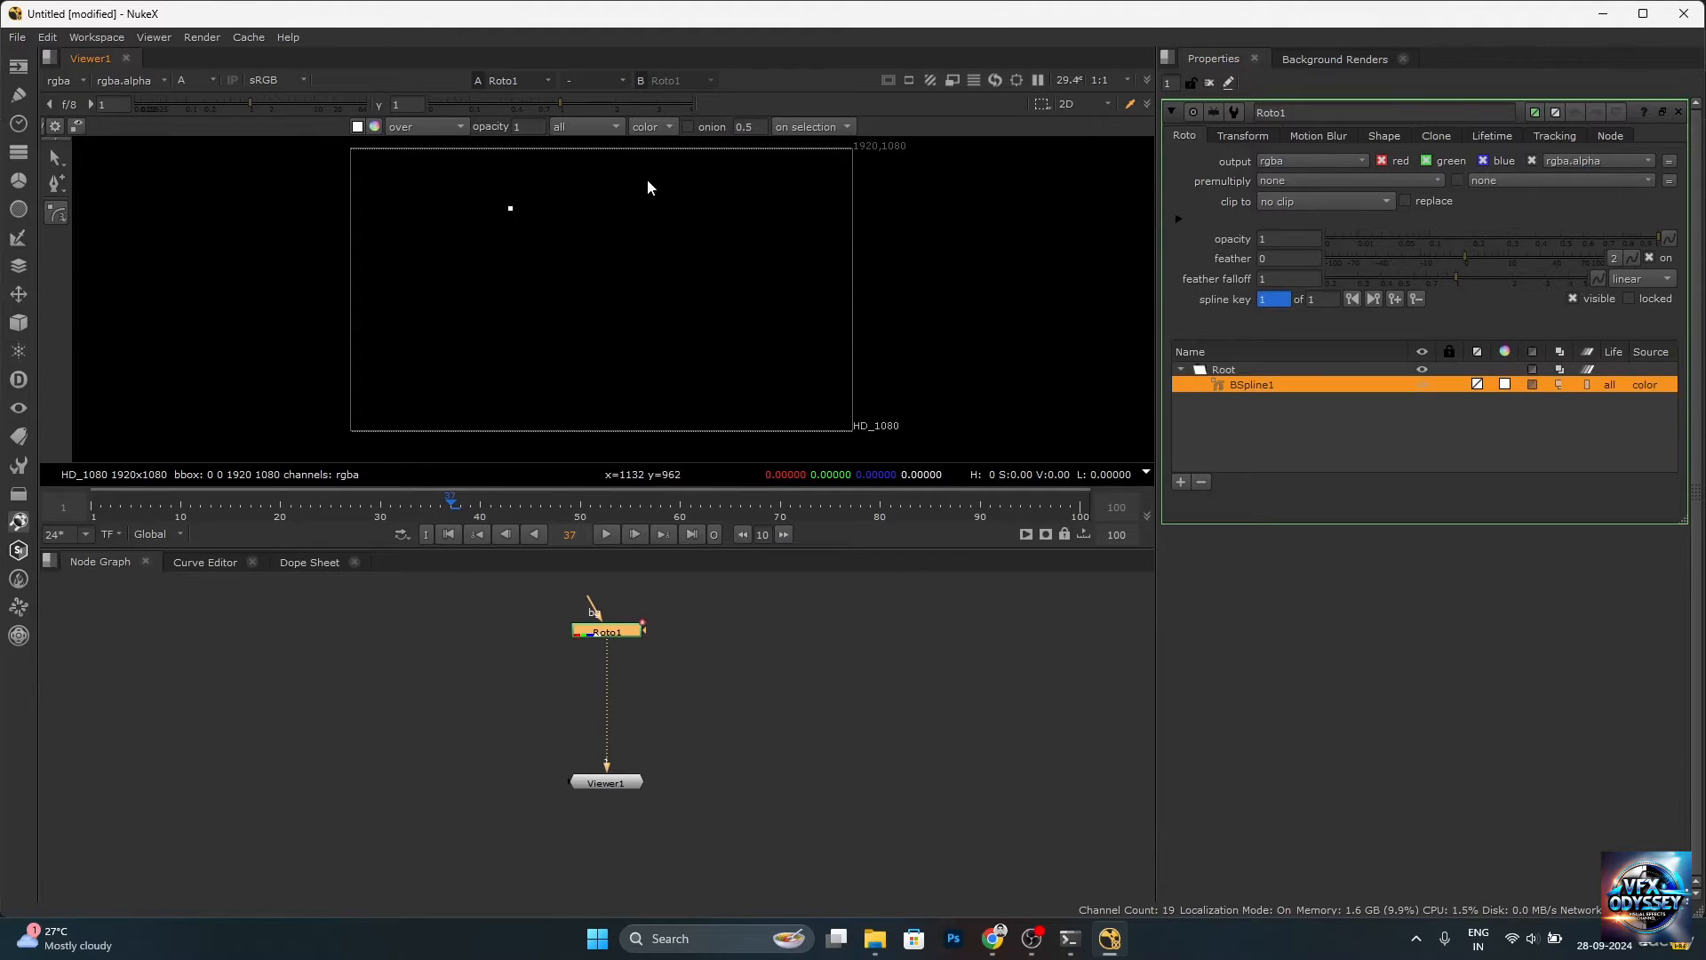
left_click(636, 185)
left_click(716, 306)
left_click(643, 402)
left_click(539, 375)
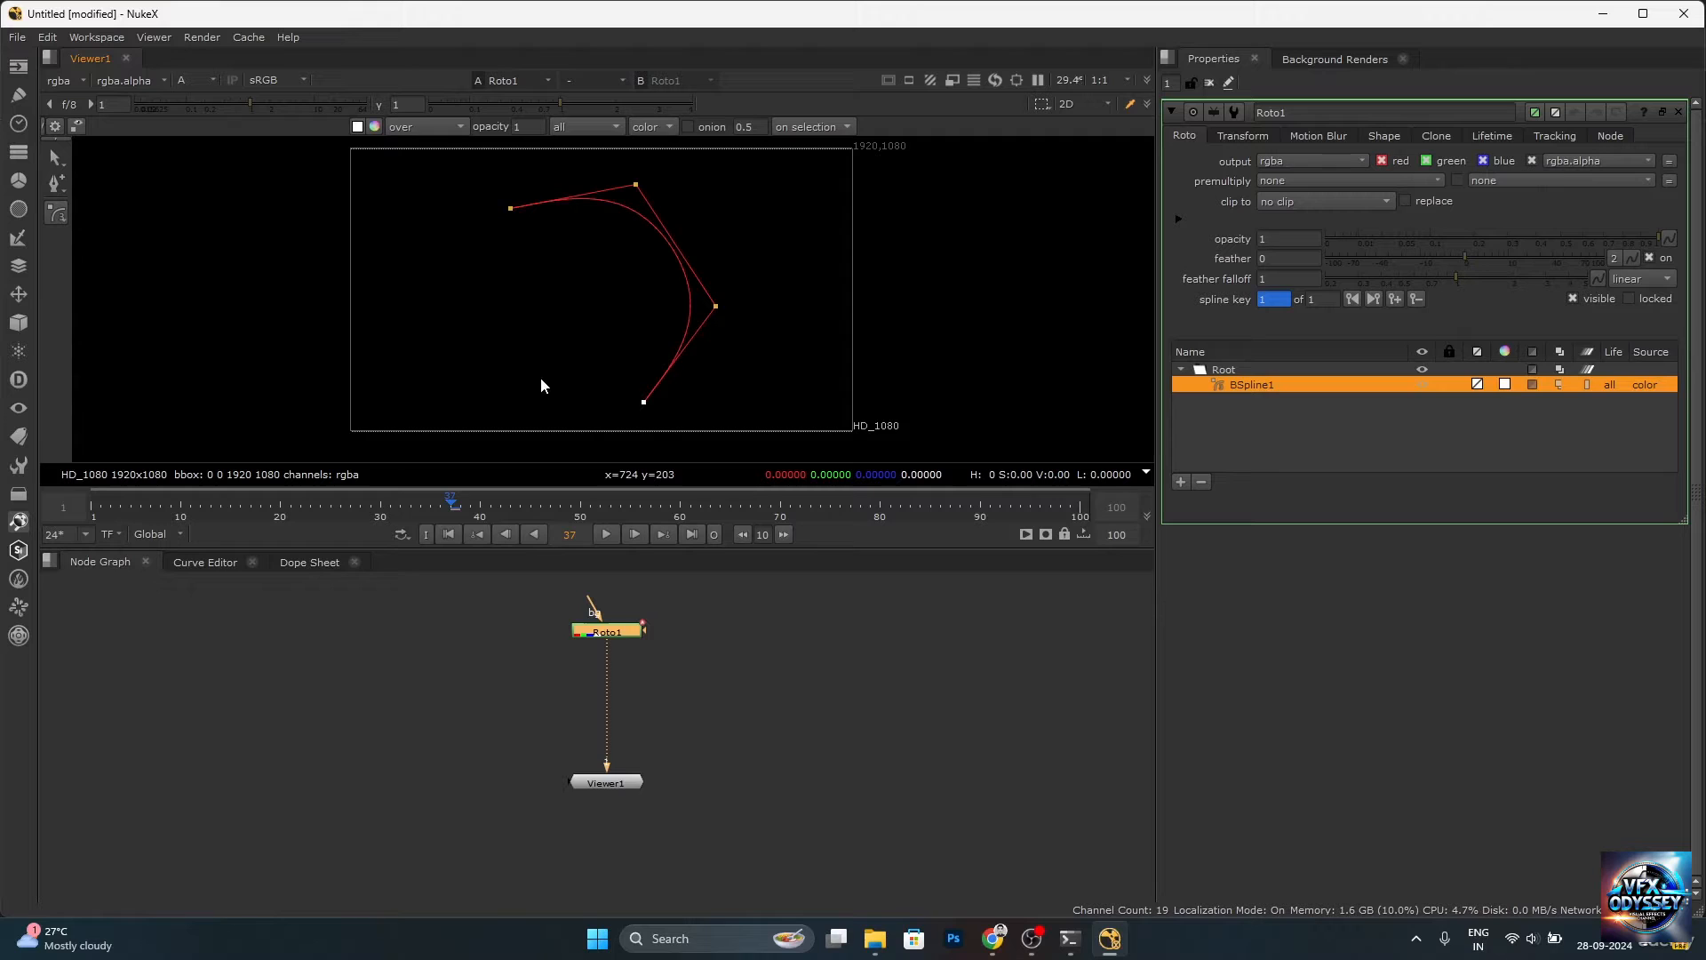
left_click(489, 289)
left_click(511, 209)
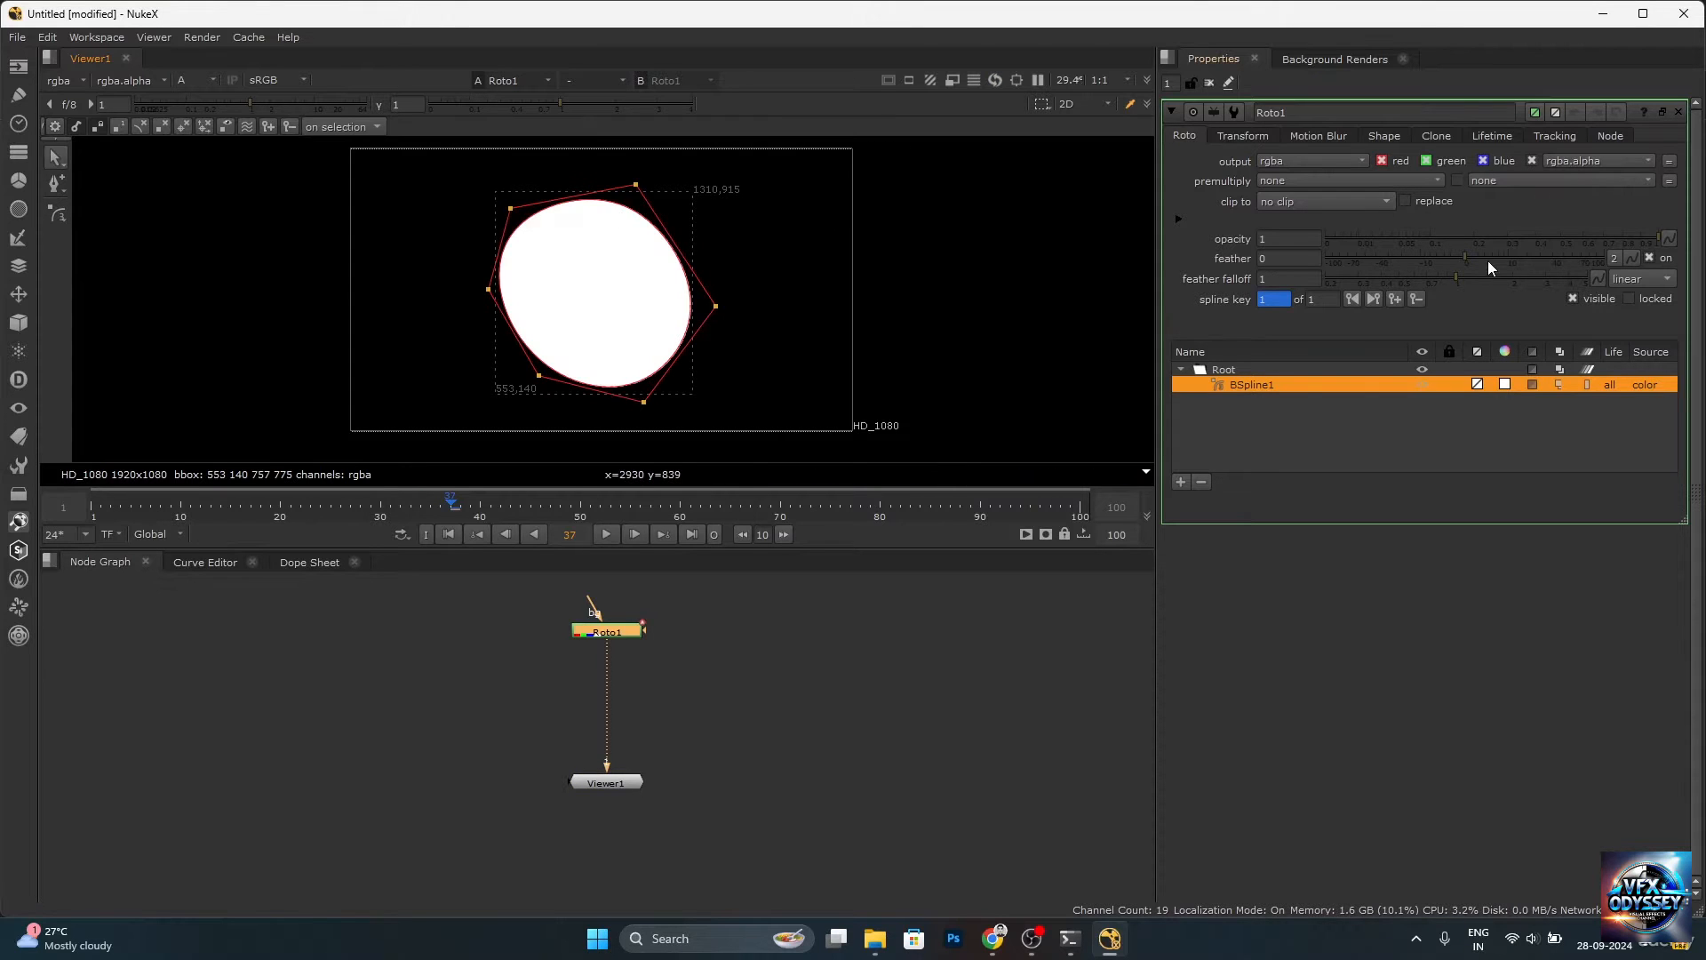
Try different overall feather values on the B-Spline, including -43 and 100.
mouse_move(1466, 254)
left_mouse_down()
mouse_move(1427, 249)
mouse_move(1644, 243)
mouse_move(1432, 250)
left_mouse_up()
mouse_move(1564, 234)
left_mouse_down()
mouse_move(1445, 246)
mouse_move(1584, 245)
left_mouse_up()
key("ctrl+z")
left_click_drag(1473, 256, 1373, 258)
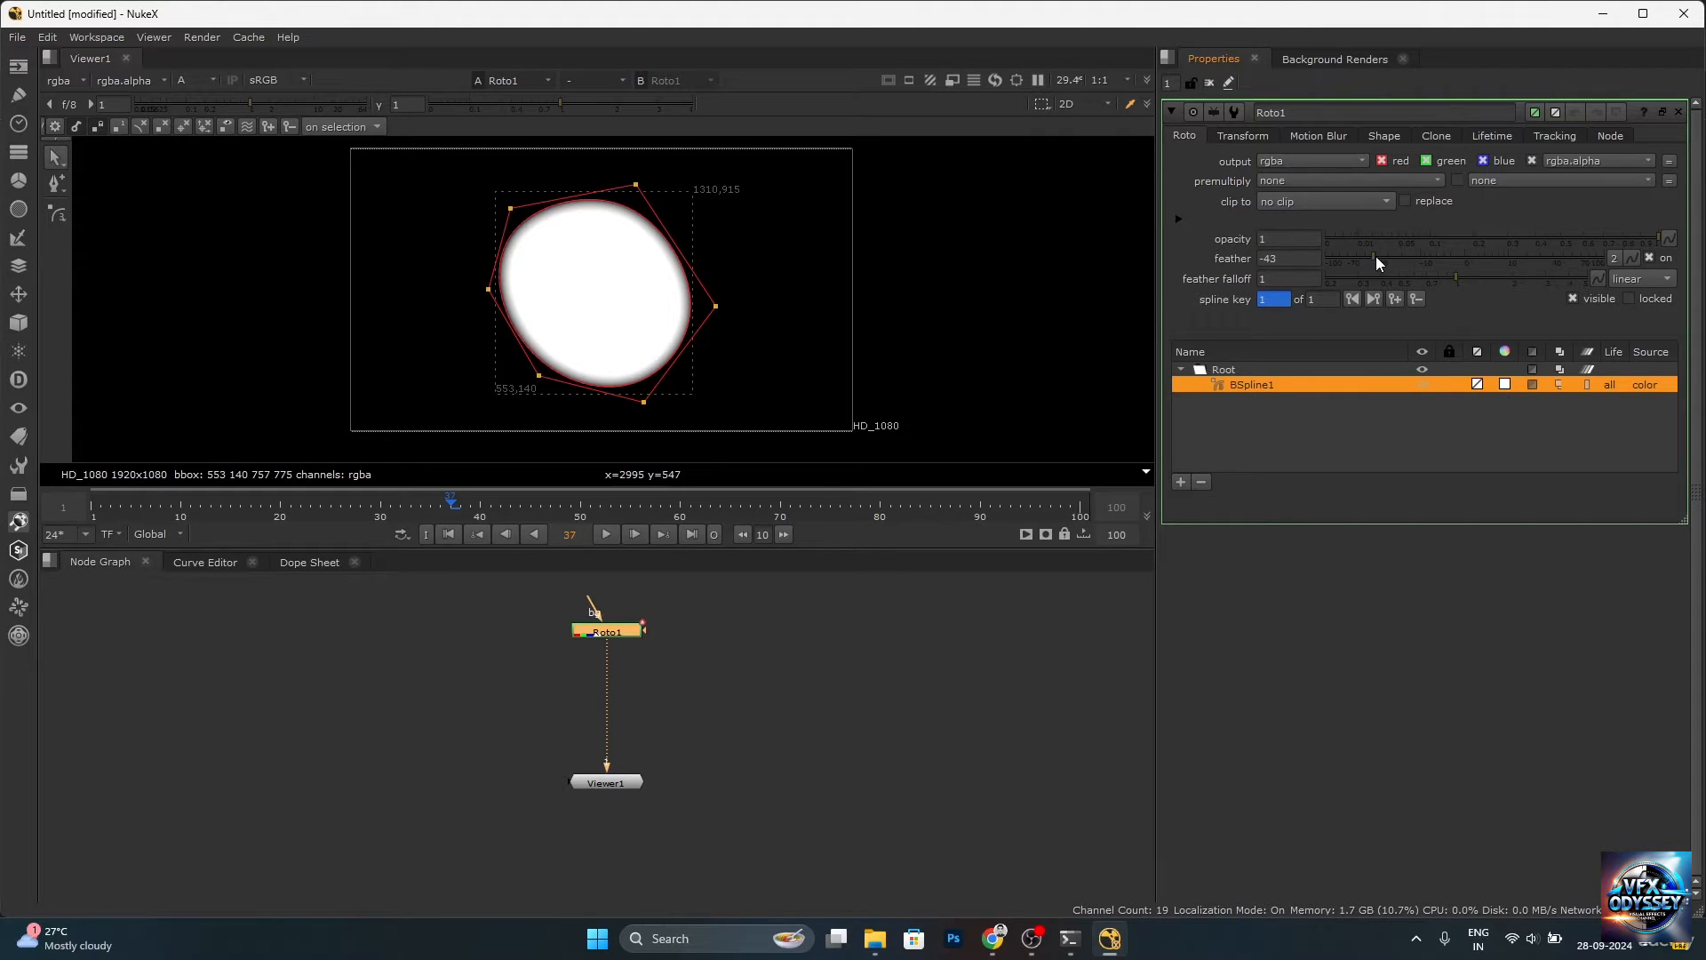
left_click_drag(1375, 256, 1646, 247)
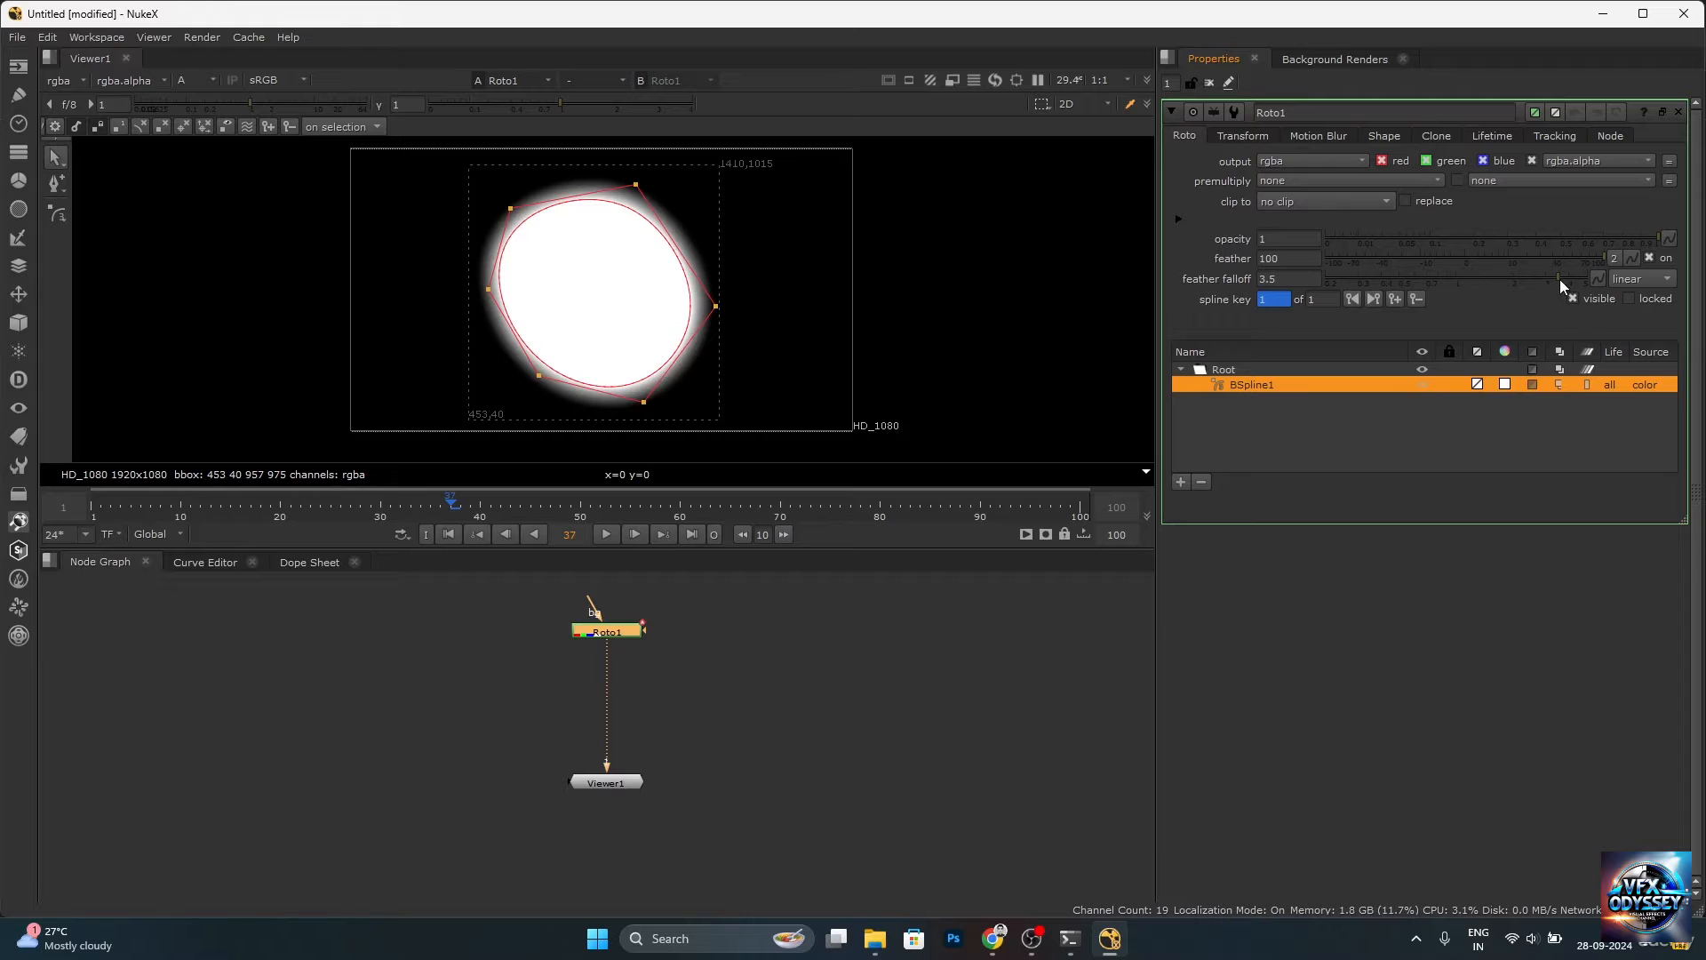
Lower the B-Spline's feather falloff to 0.23, inspect its edge and raise the falloff to 5.
left_click_drag(1559, 279, 1336, 279)
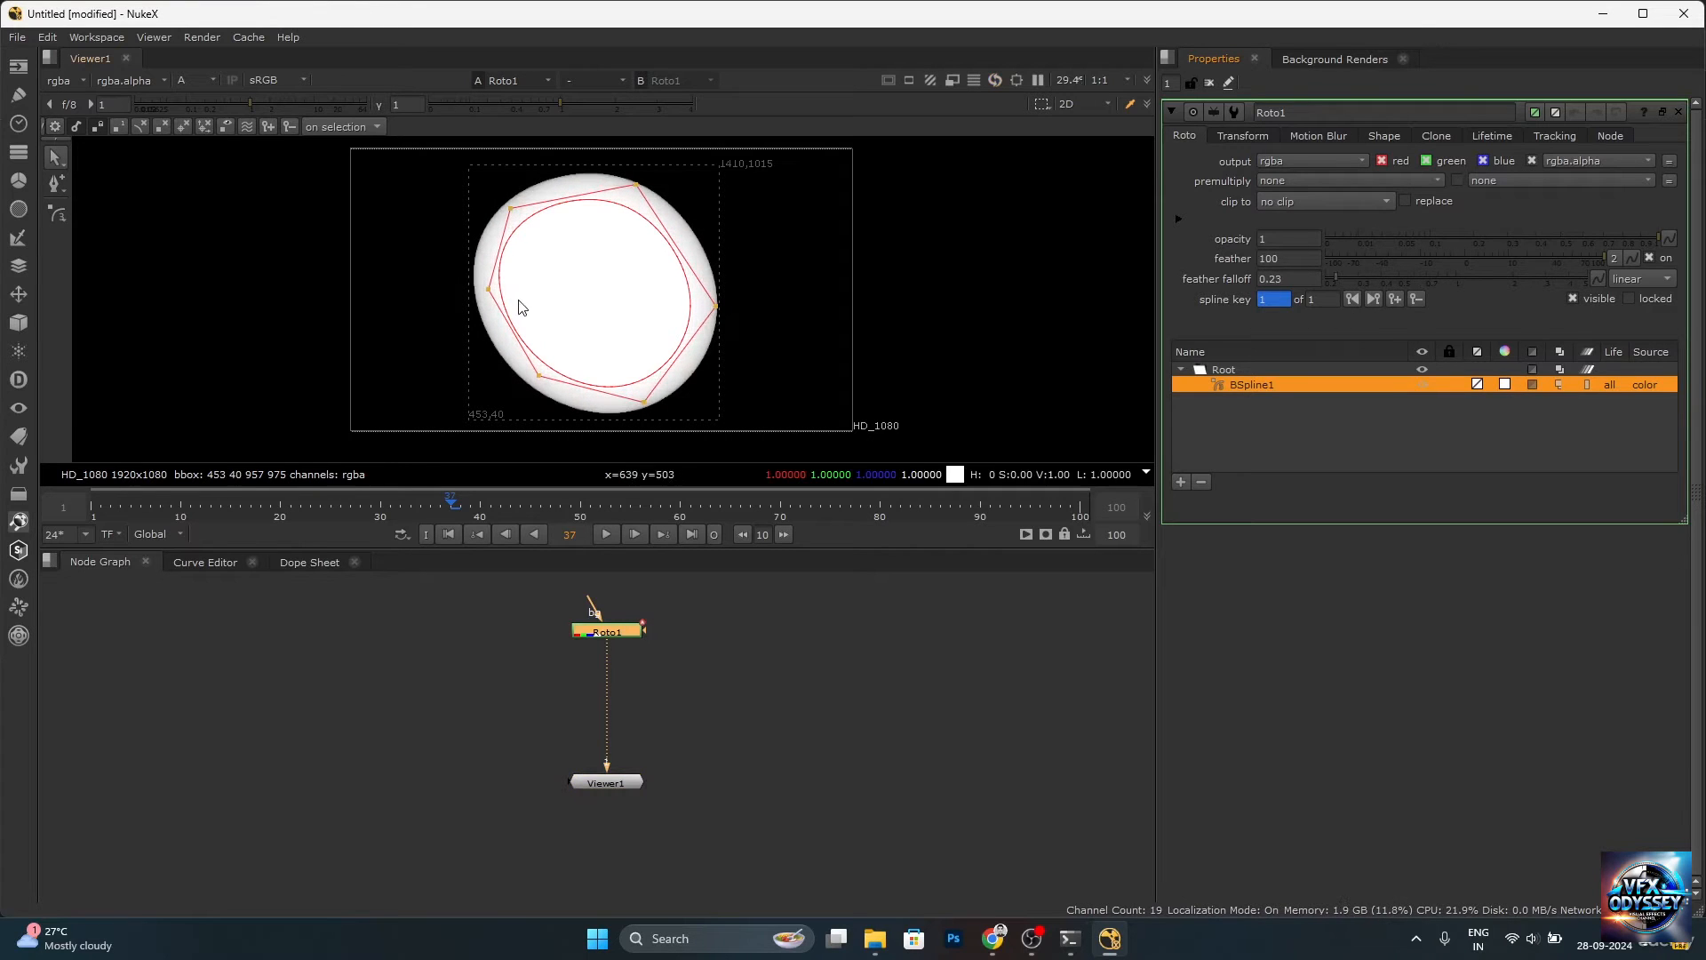
scroll(678, 283, "up", 5)
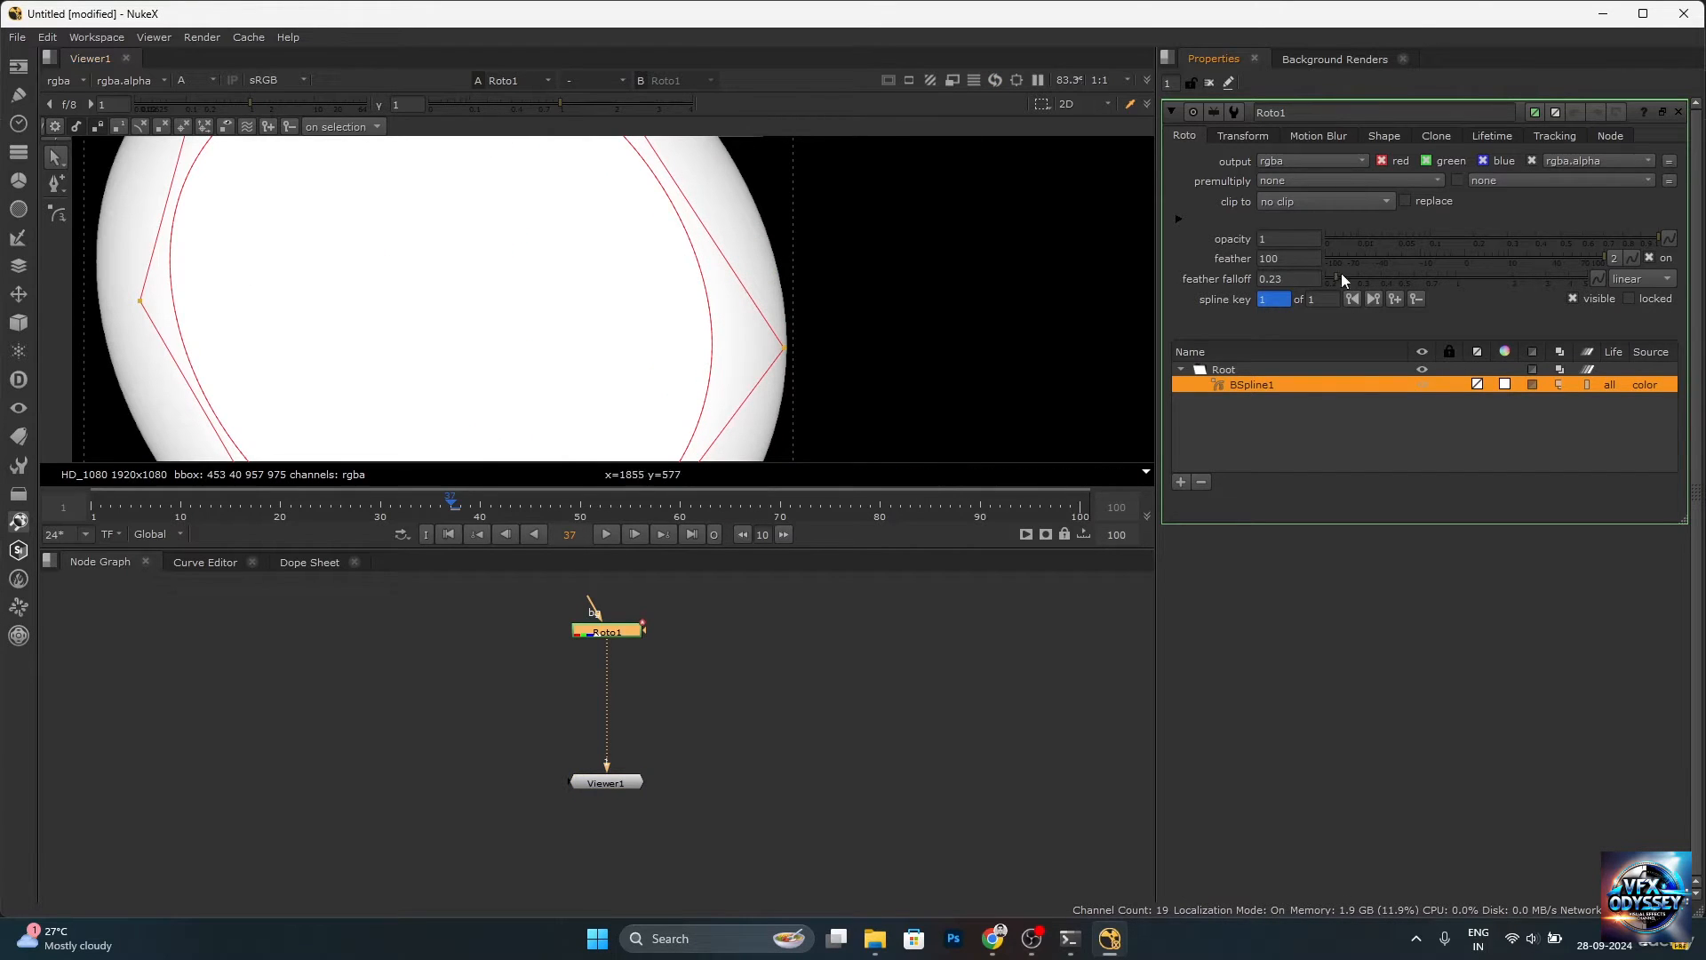
left_click_drag(1347, 277, 1650, 275)
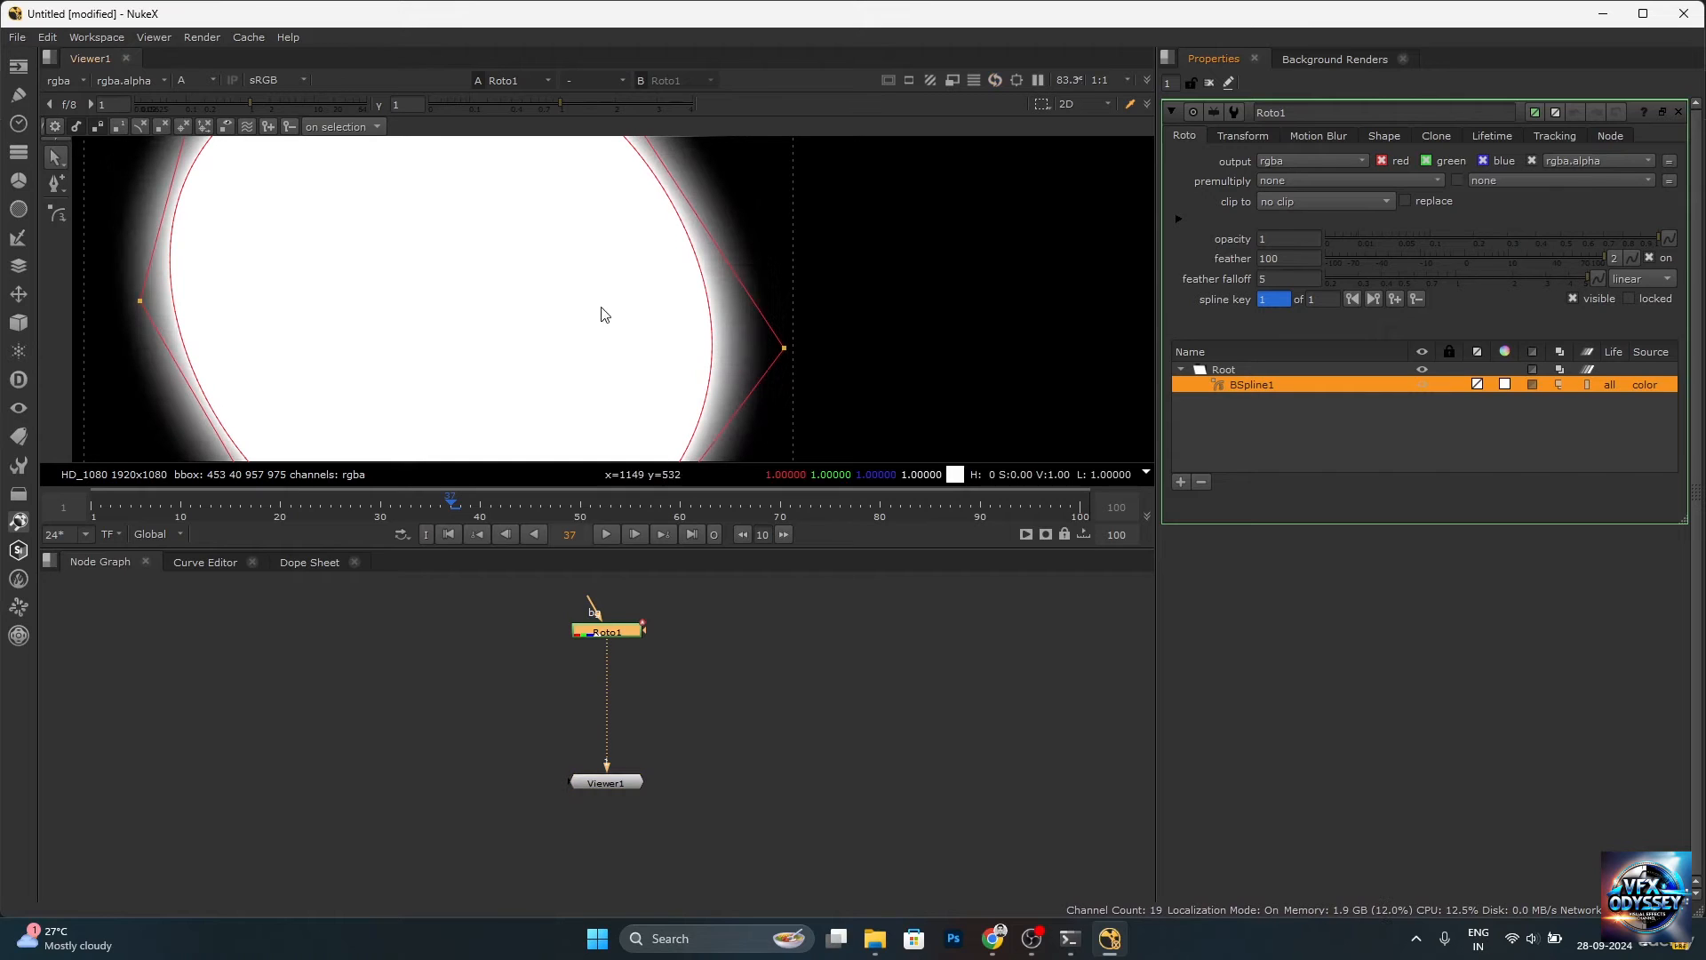
Reset the B-Spline's feather falloff and feather to their default values and fit the frame in the viewer.
left_click(1403, 278, "ctrl")
left_click(1426, 254, "ctrl")
key("f")
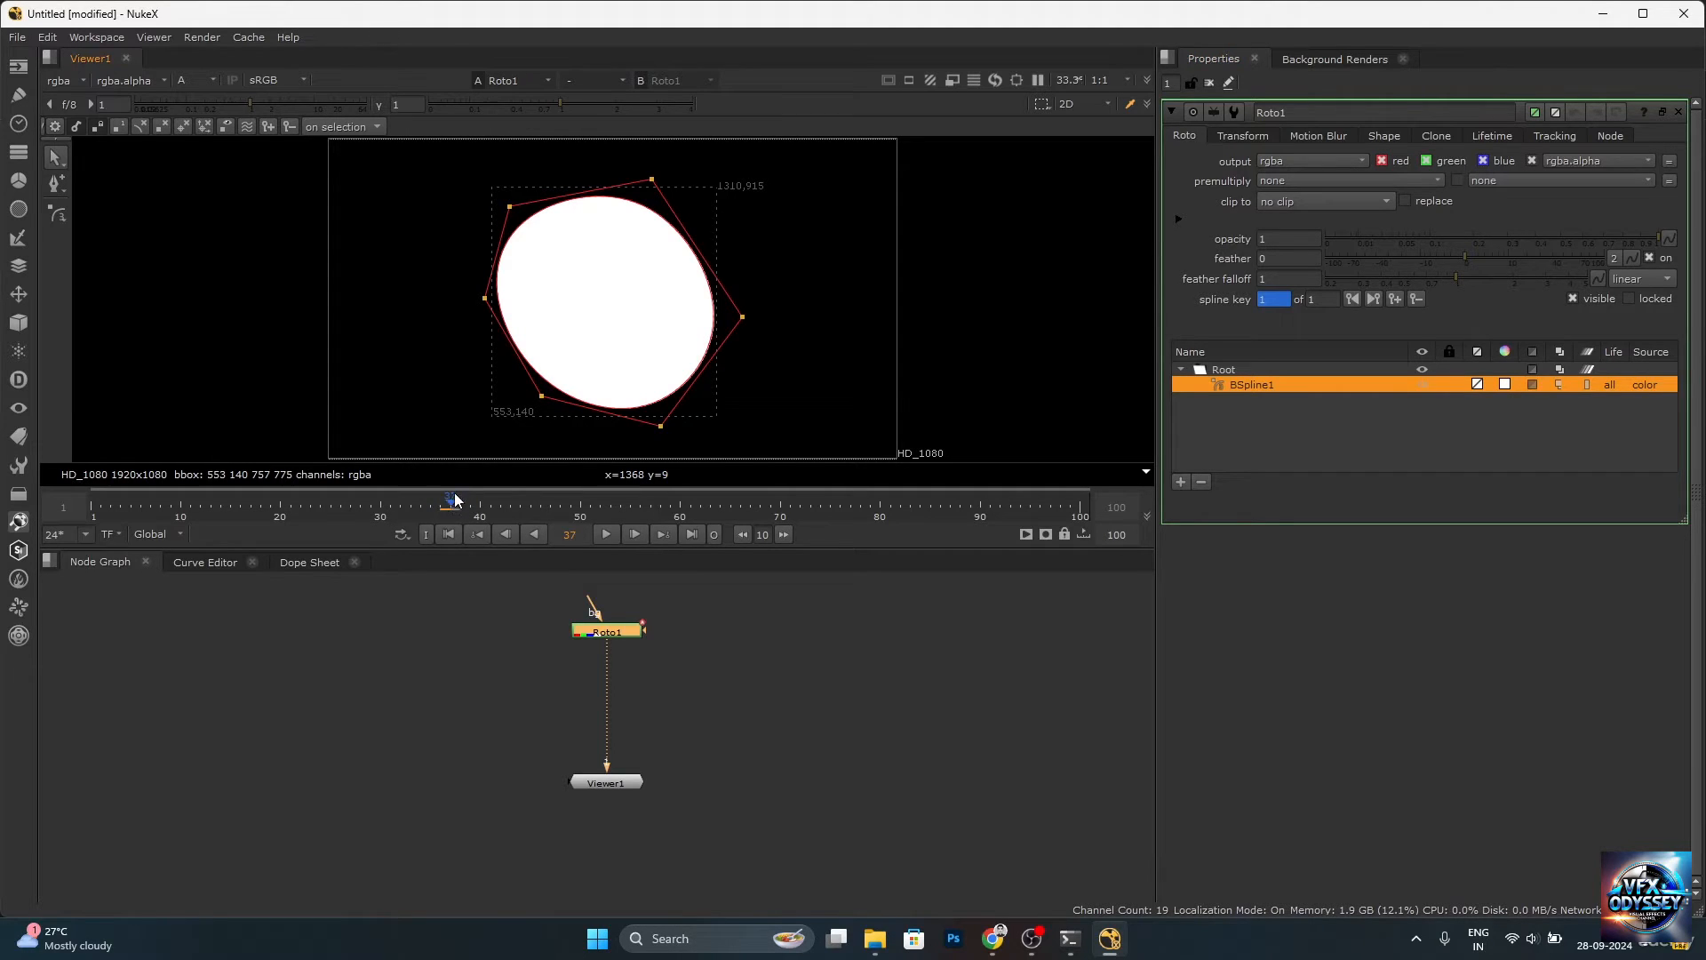
At frame 50, select all points of the B-Spline and move the shape toward the frame's right side.
left_click(579, 504)
left_click_drag(414, 170, 754, 469)
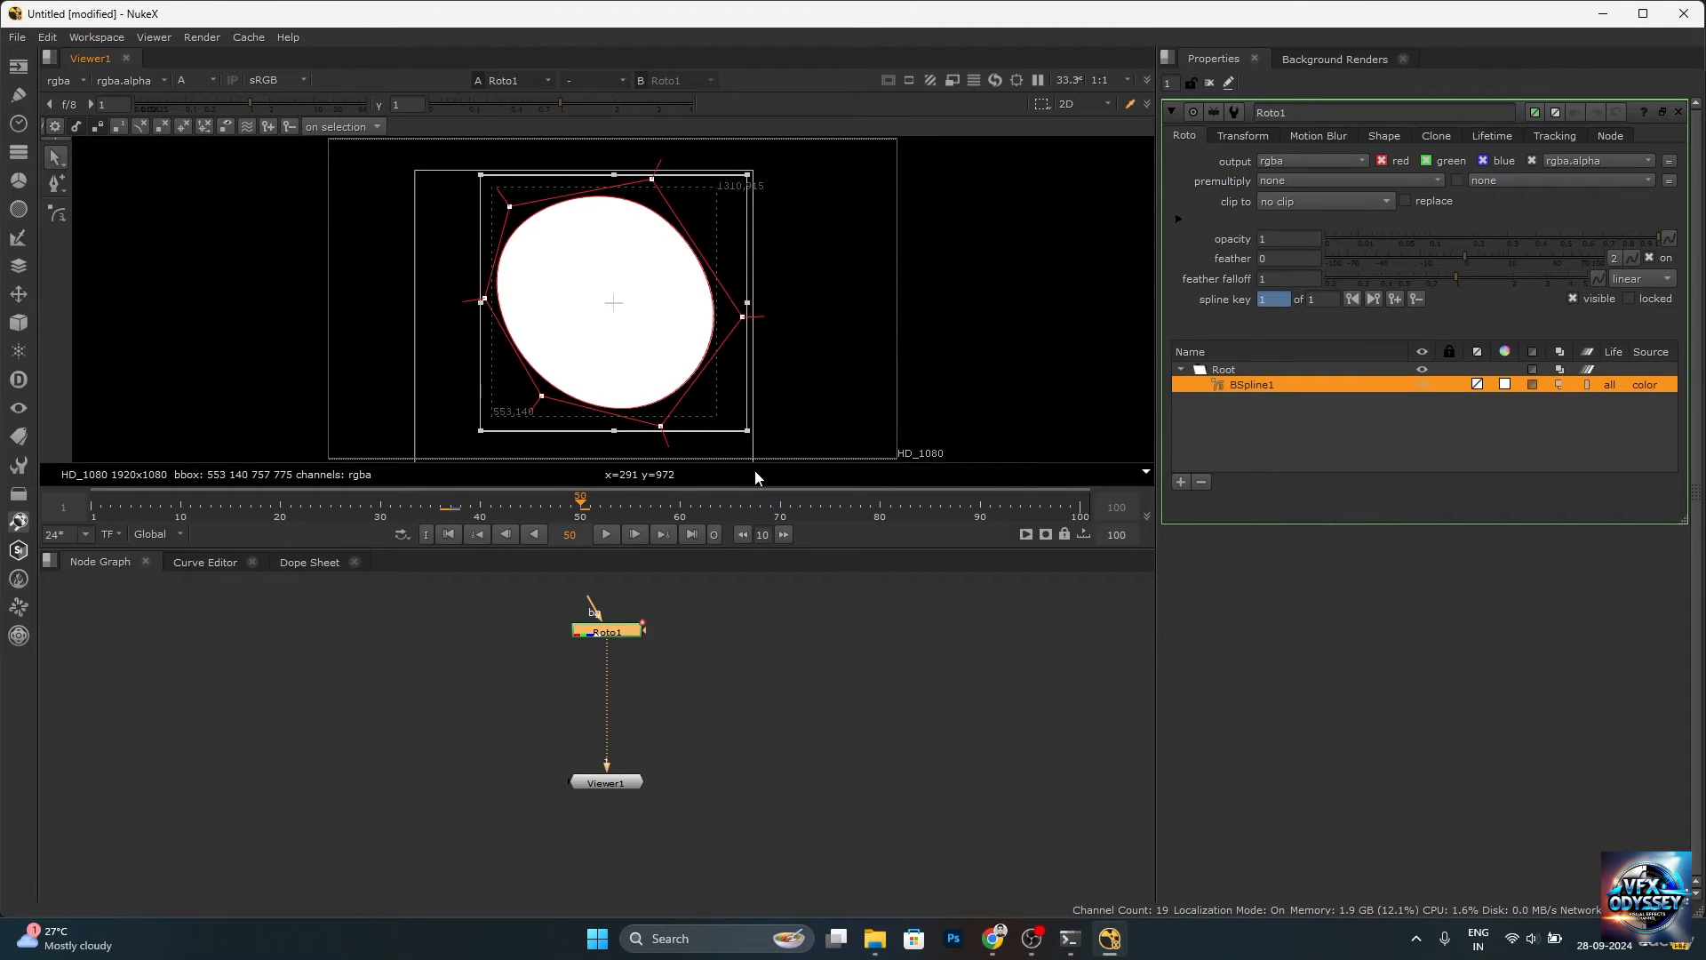
left_click_drag(602, 350, 711, 341)
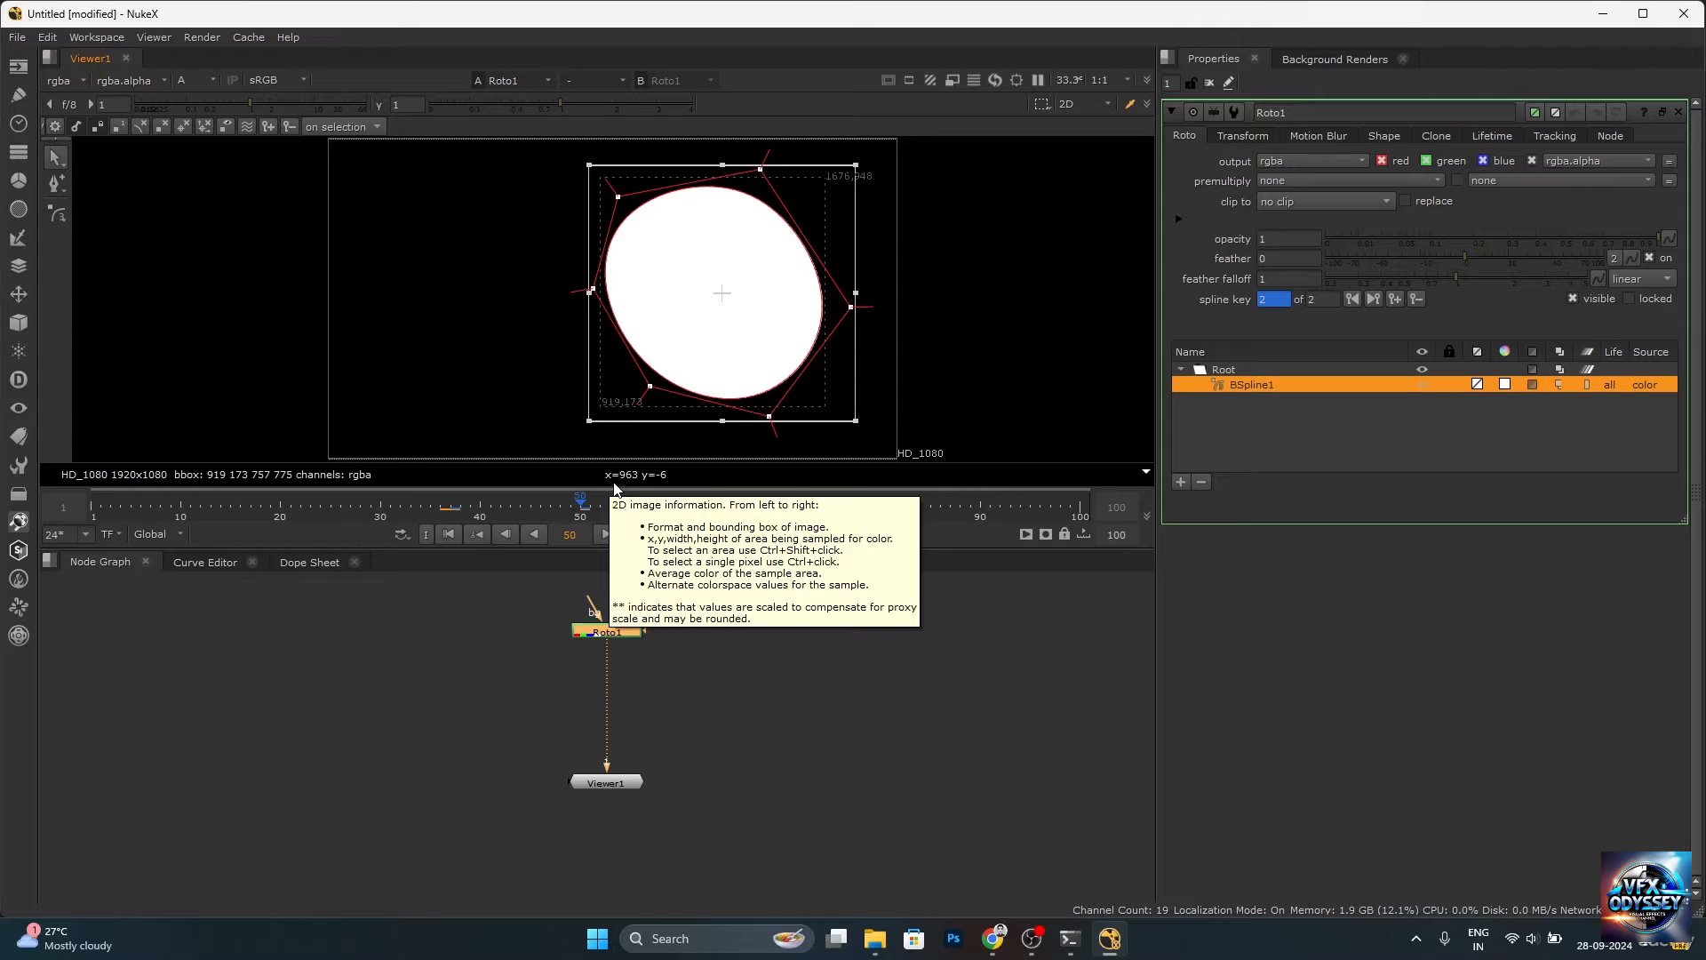
left_click(488, 343)
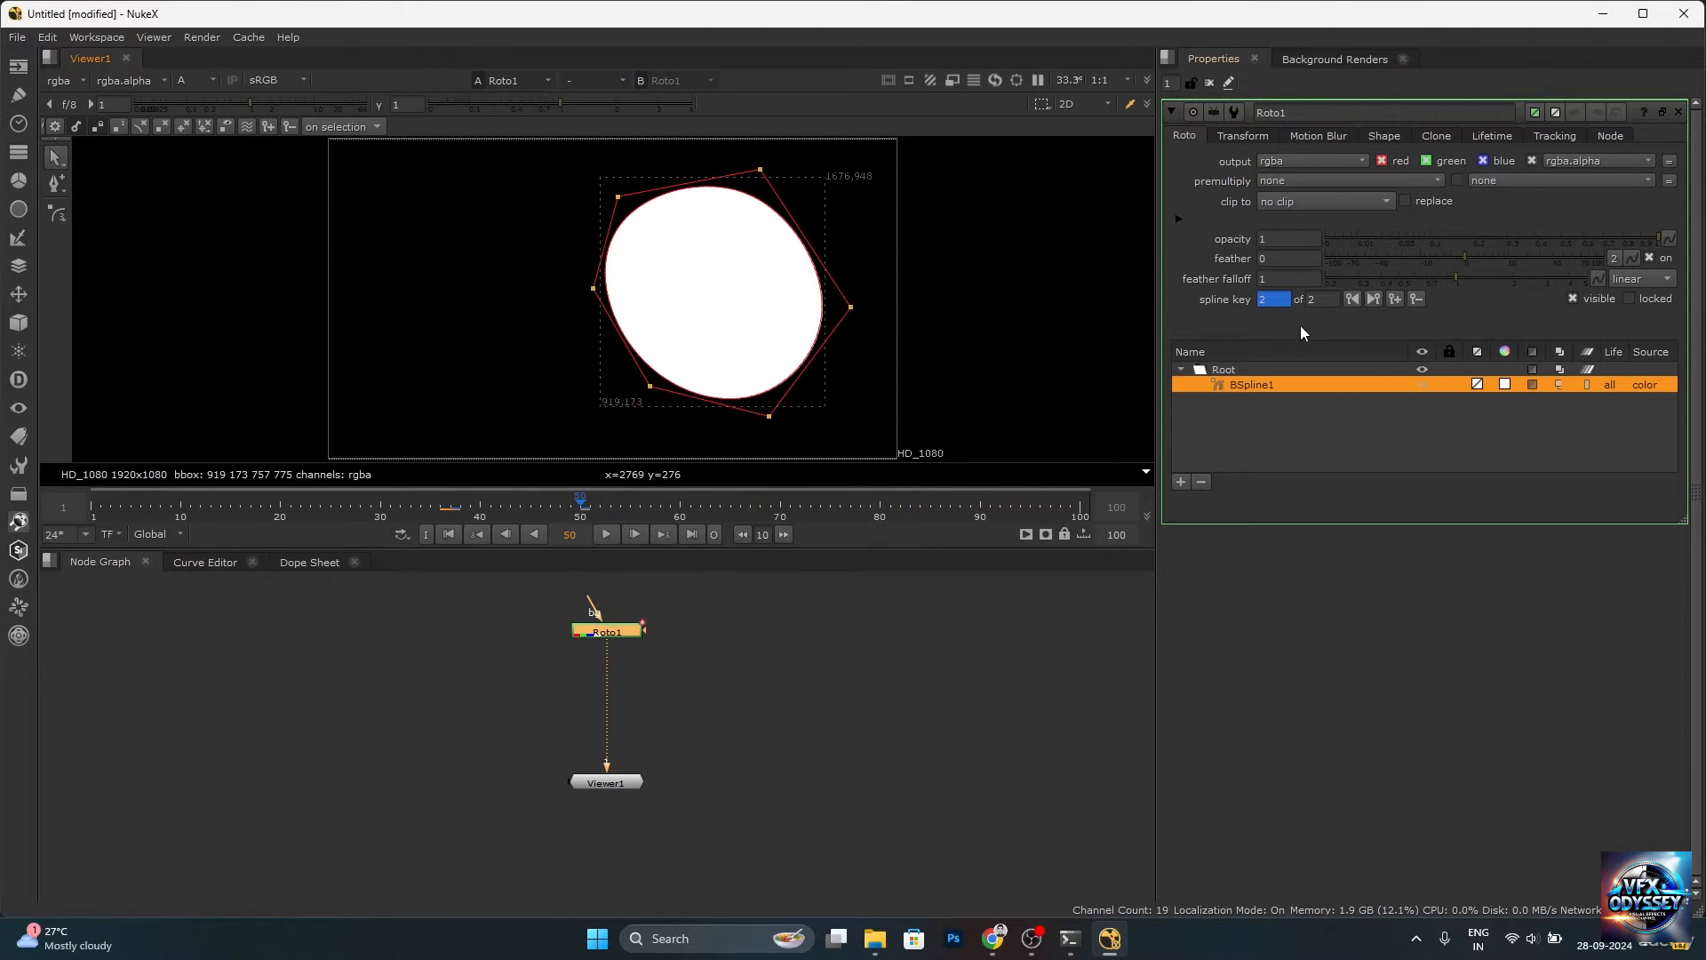
Delete the spline key at frame 50 and return to frame 37.
left_click(1415, 300)
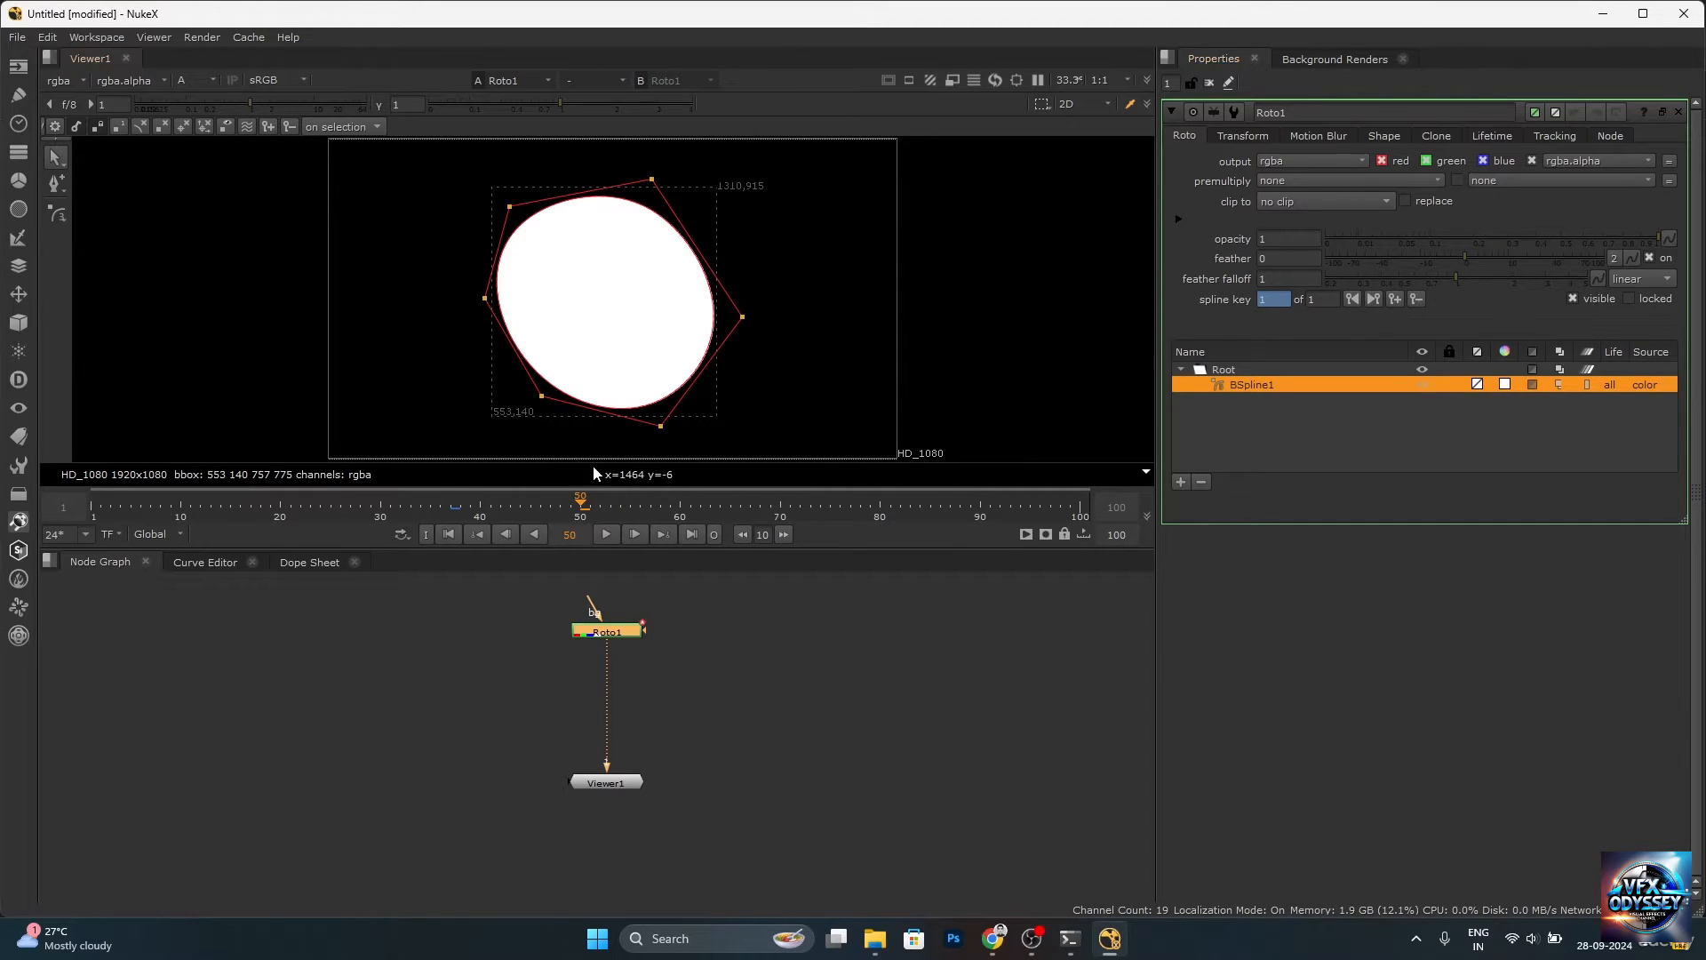
left_click(453, 510)
Rename the BSpline1 shape as Shape_01.
double_click(1242, 383)
type("Sha")
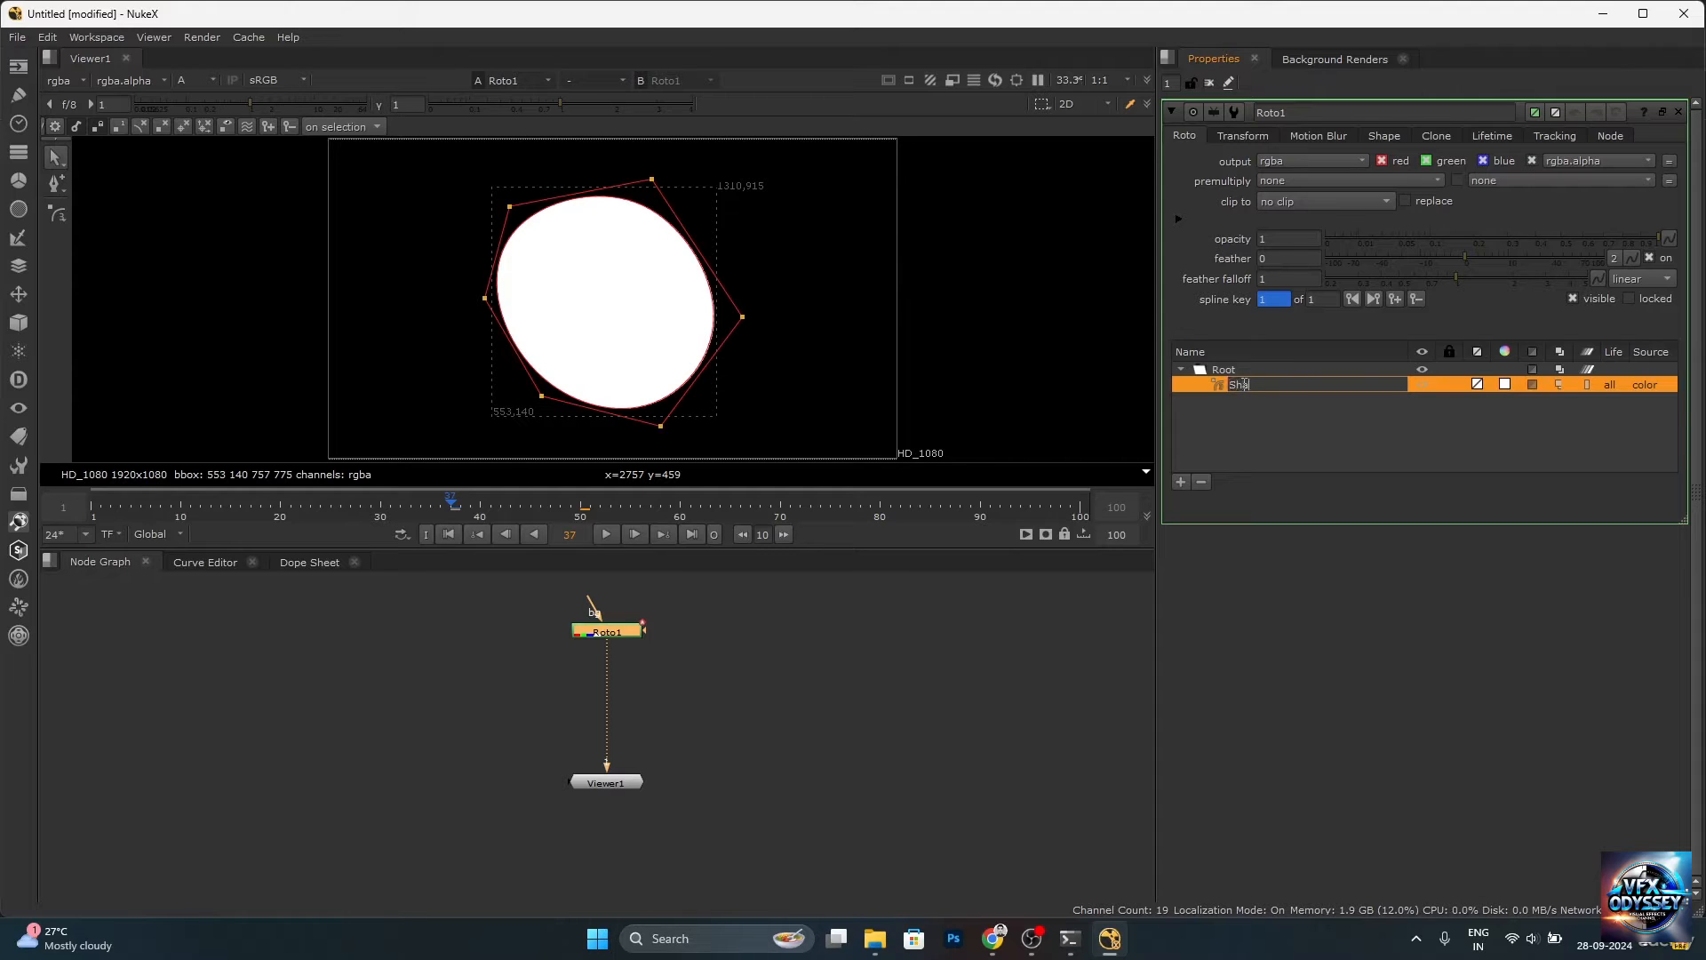
type("pe_01")
key("Return")
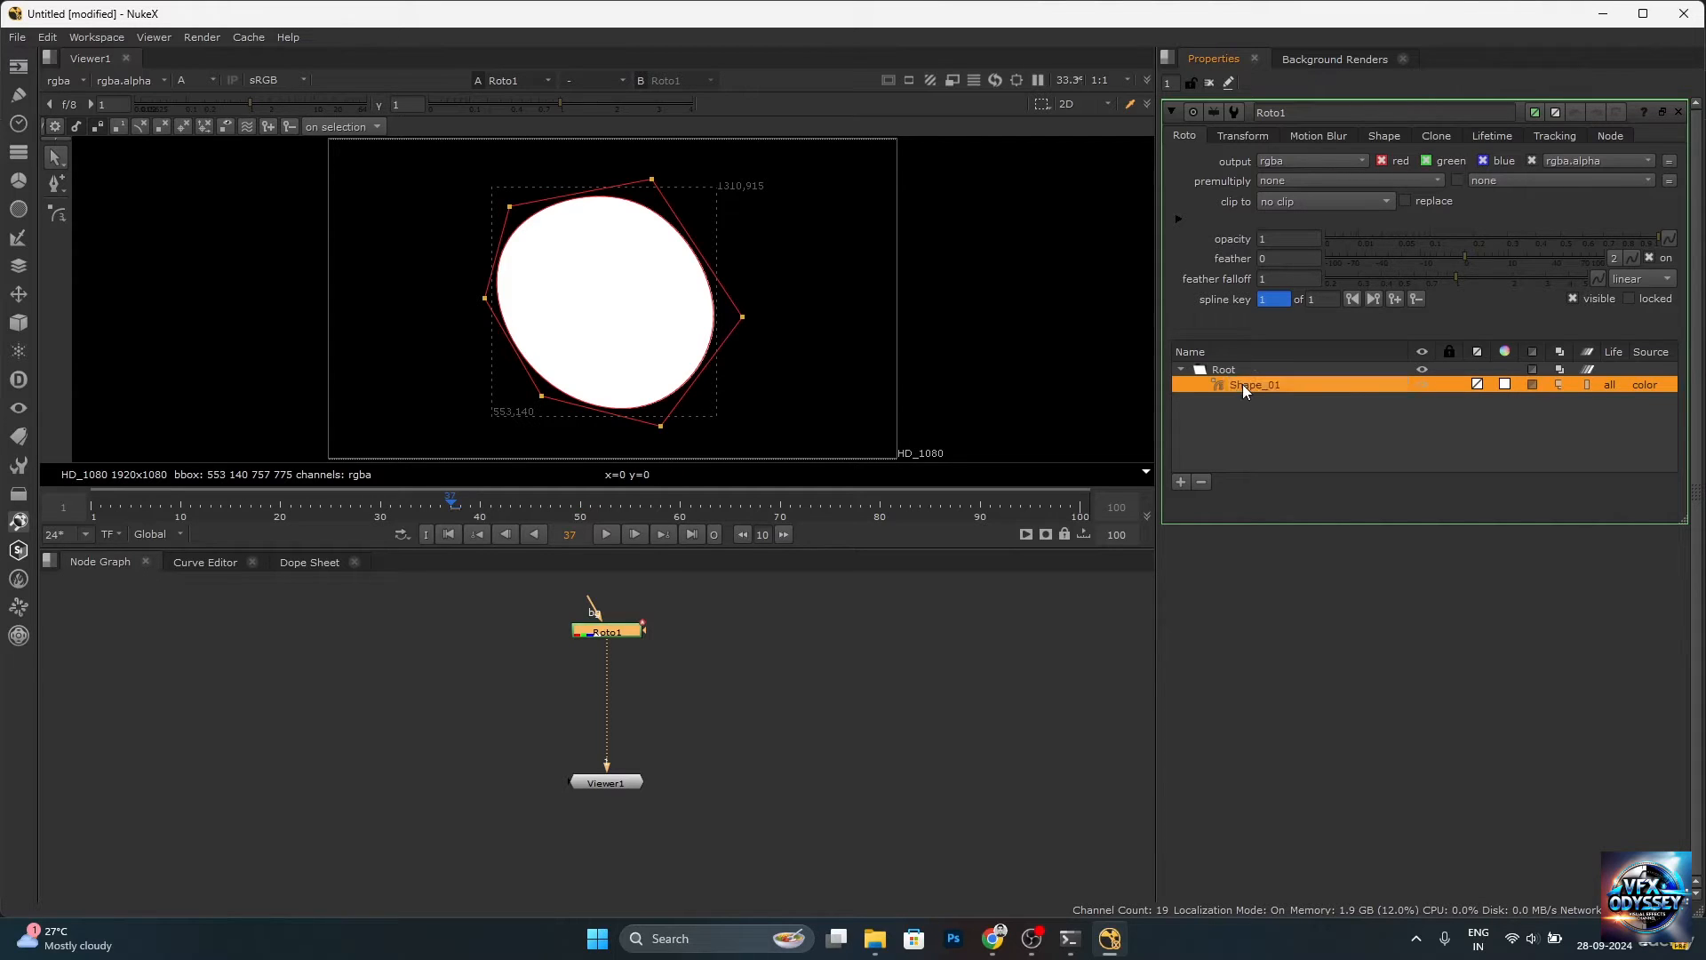
Toggle Shape_01's visibility off and on repeatedly, and lock the shape.
left_click(1420, 385)
left_click(1420, 385)
left_click(1420, 385)
left_click(1421, 385)
left_click(1450, 388)
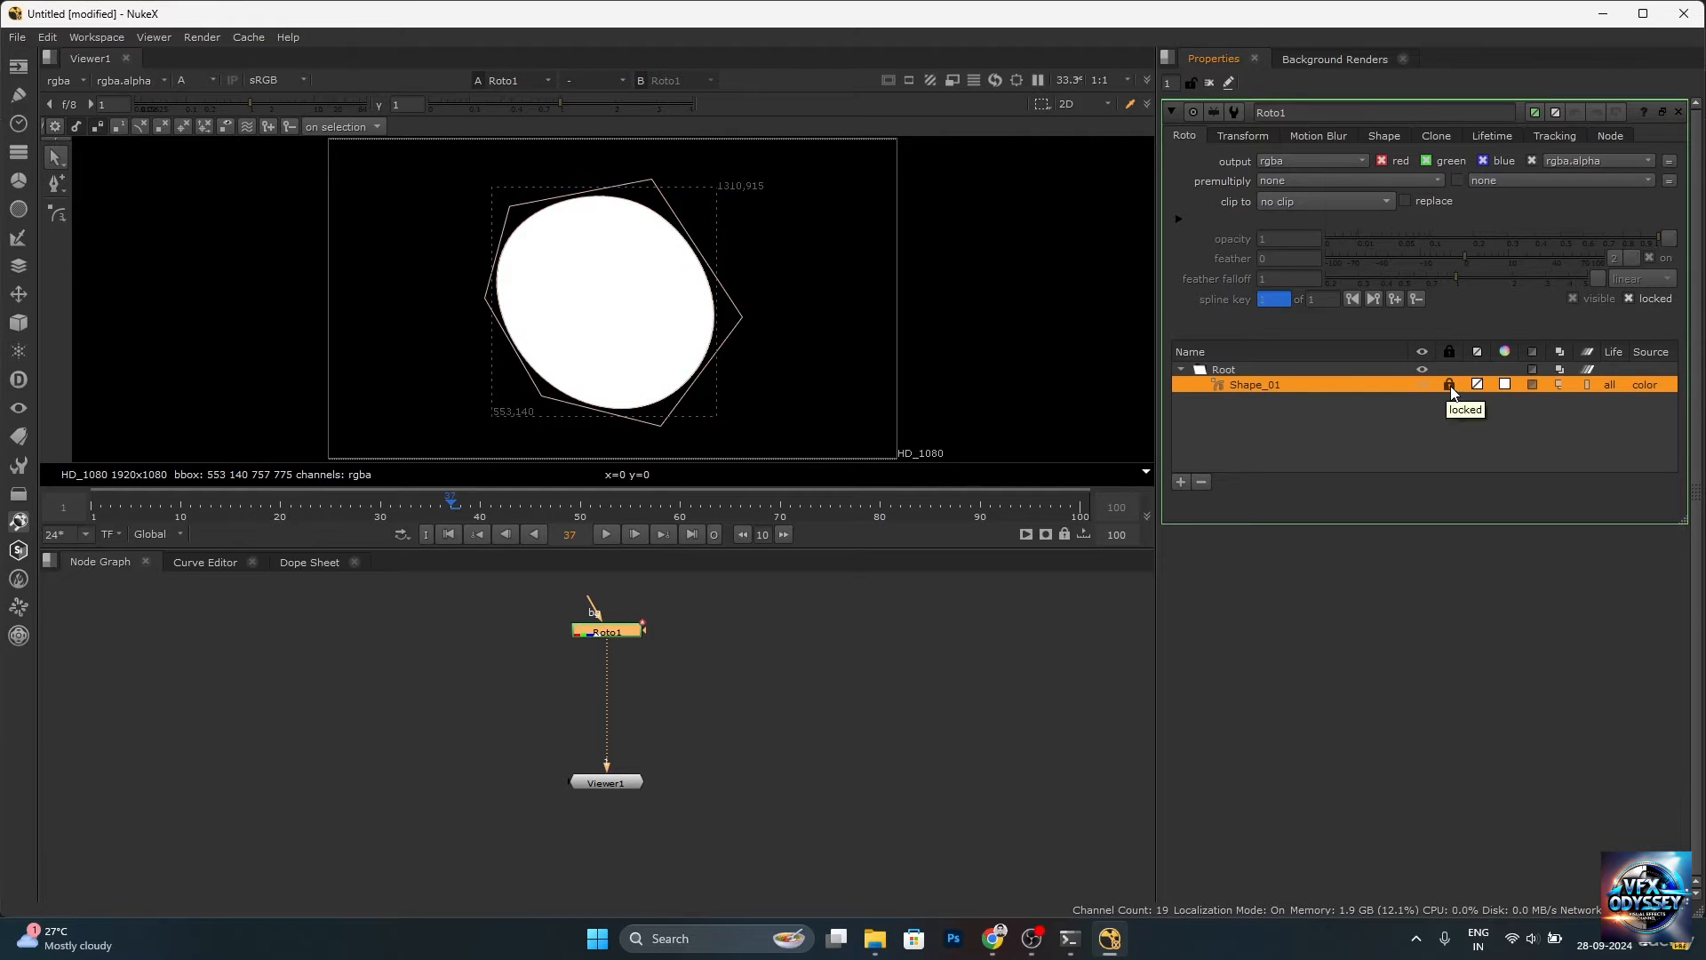
Draw a closed five-point B-Spline shape overlapping the left side of Shape_01.
left_click_drag(56, 217, 114, 243)
left_click(392, 240)
left_click(548, 242)
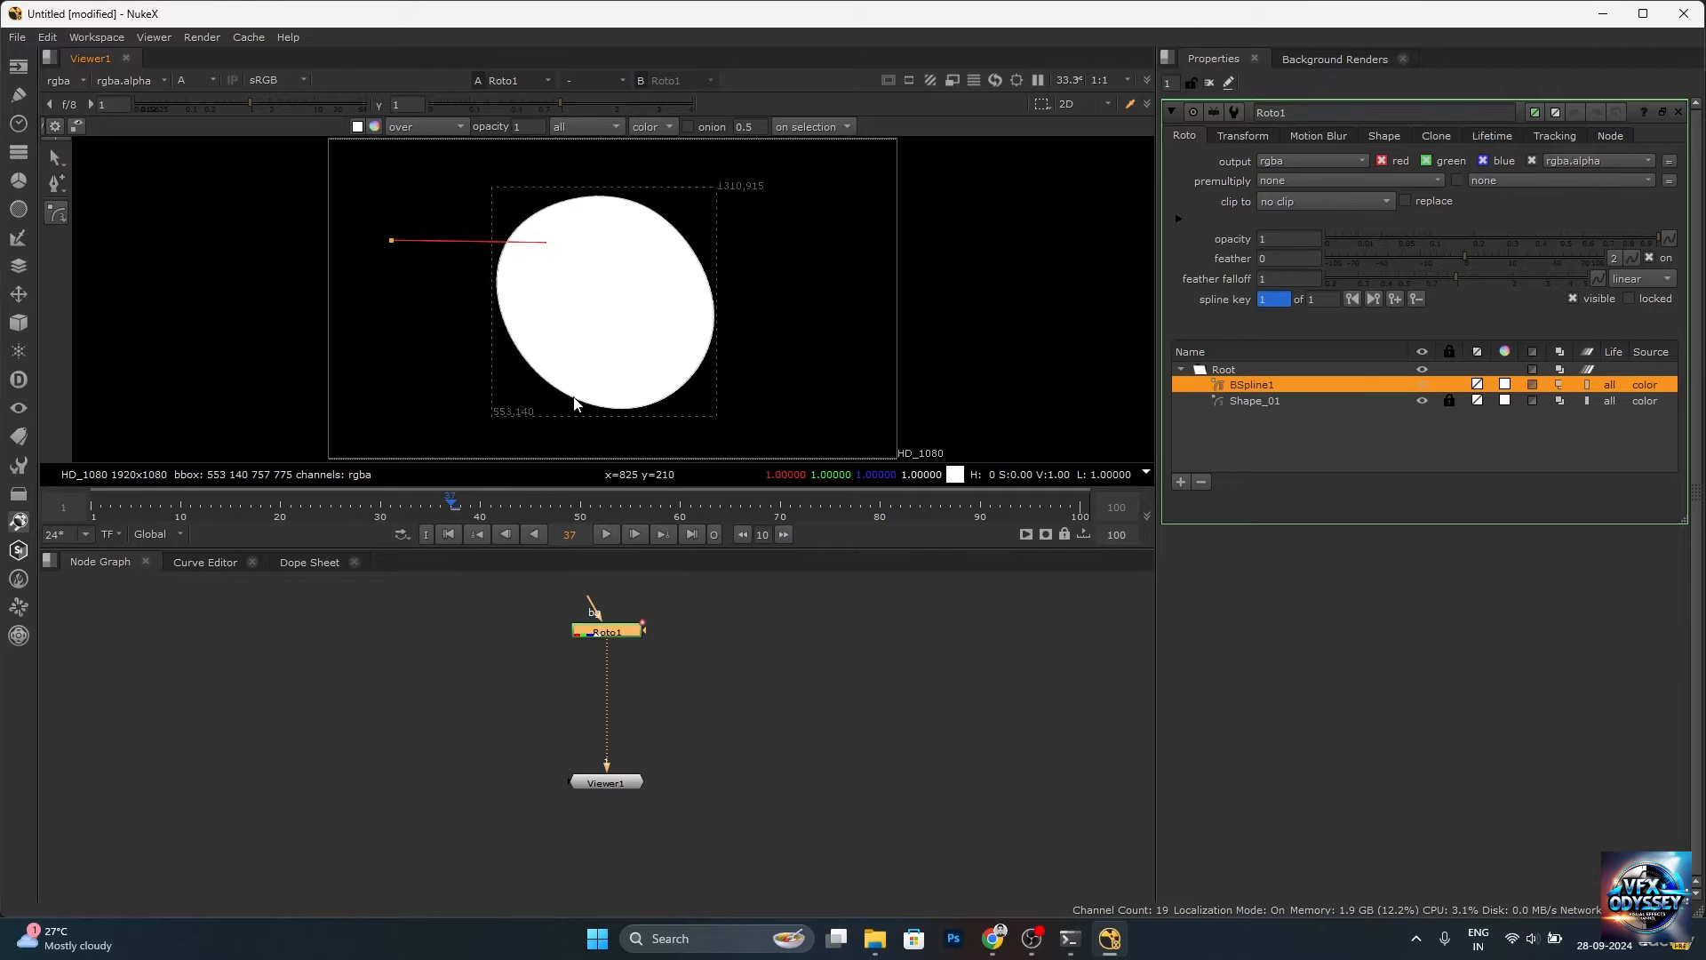
left_click(573, 396)
left_click(455, 441)
left_click(376, 361)
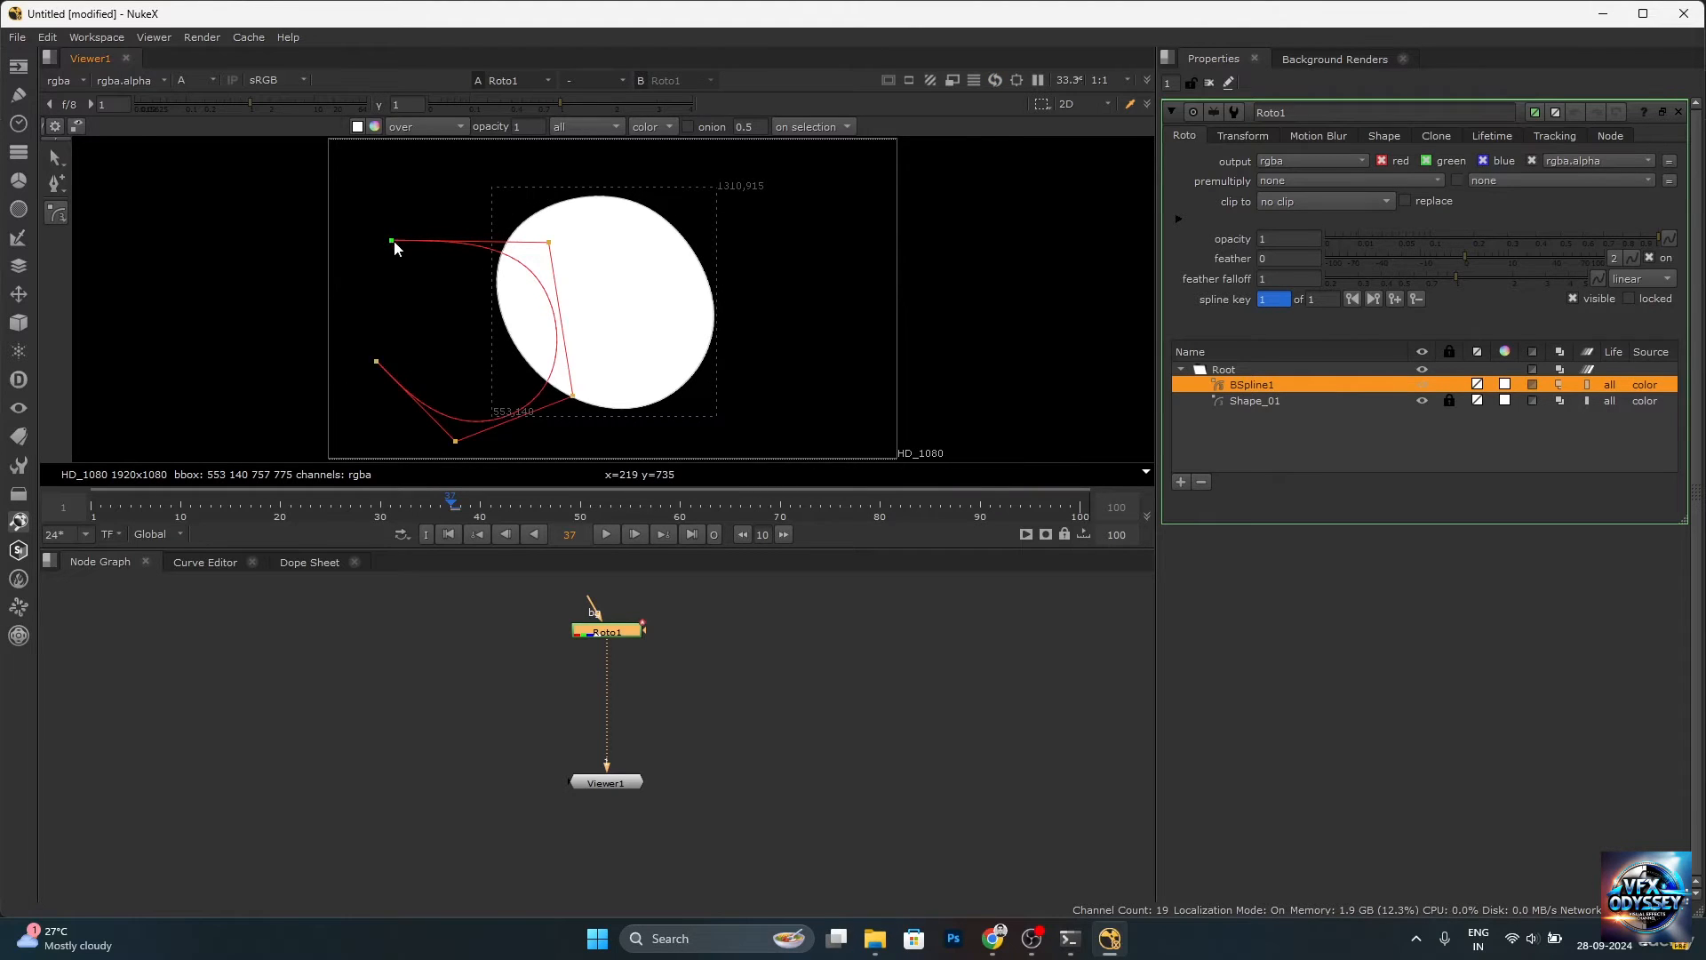
left_click(392, 239)
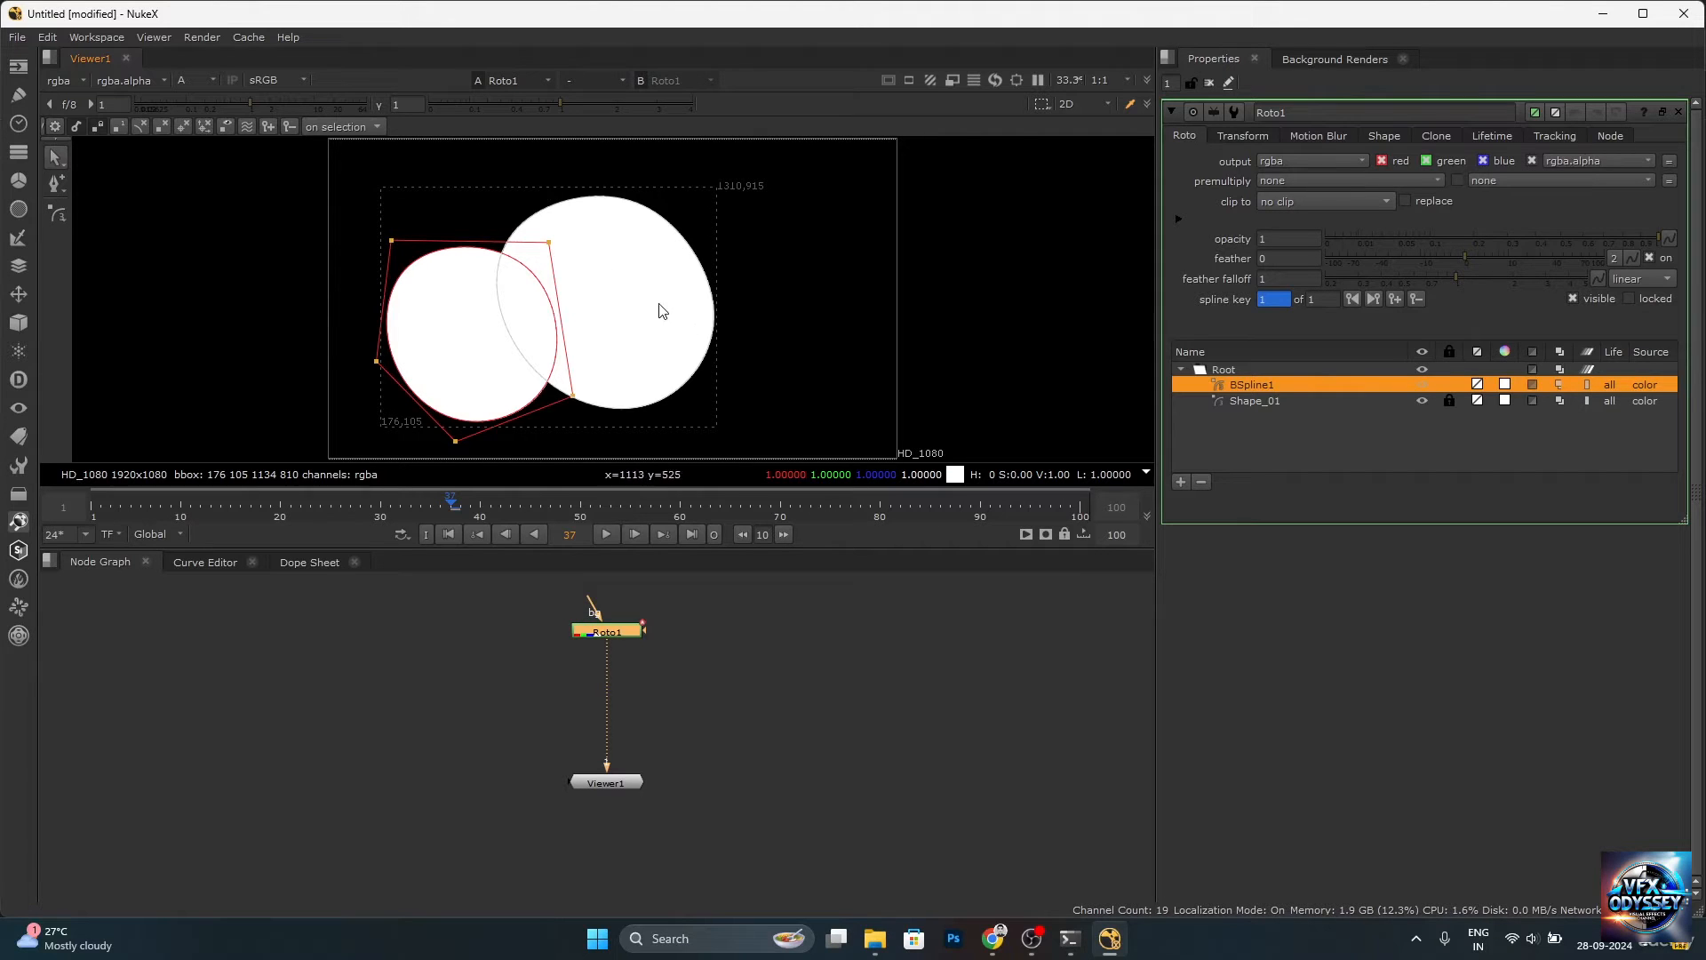
Try selecting the locked Shape_01, delete the BSpline1 shape, and unlock Shape_01.
left_click(1298, 404)
left_click(594, 236)
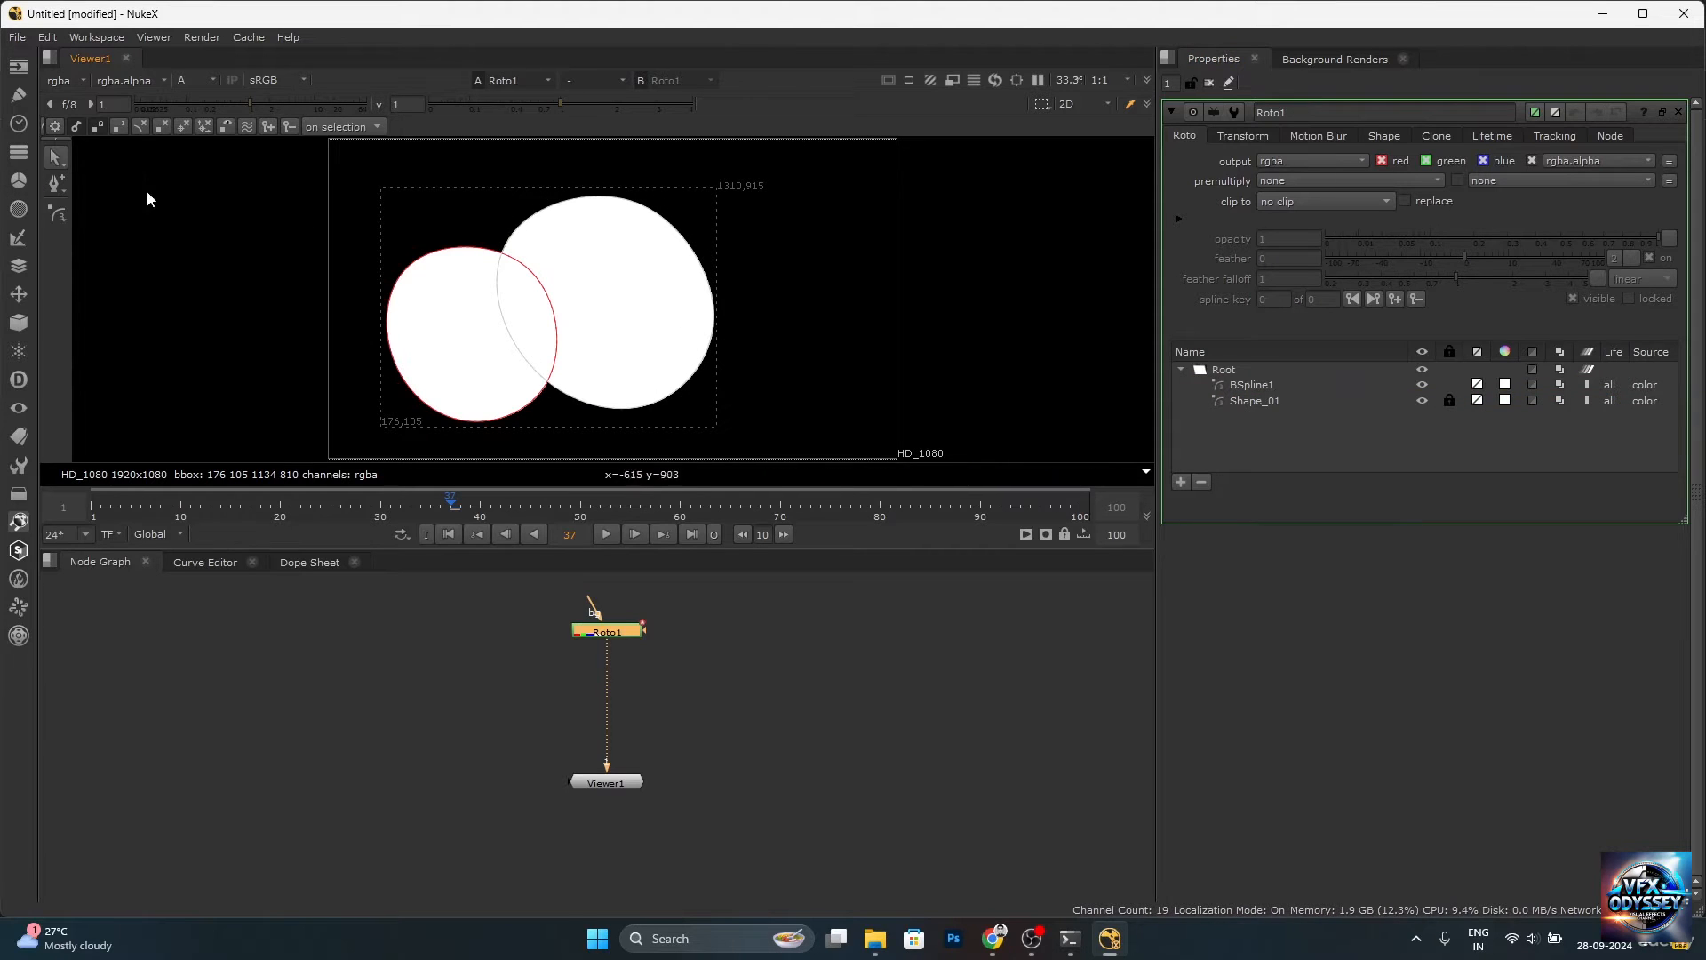
left_click(1306, 382)
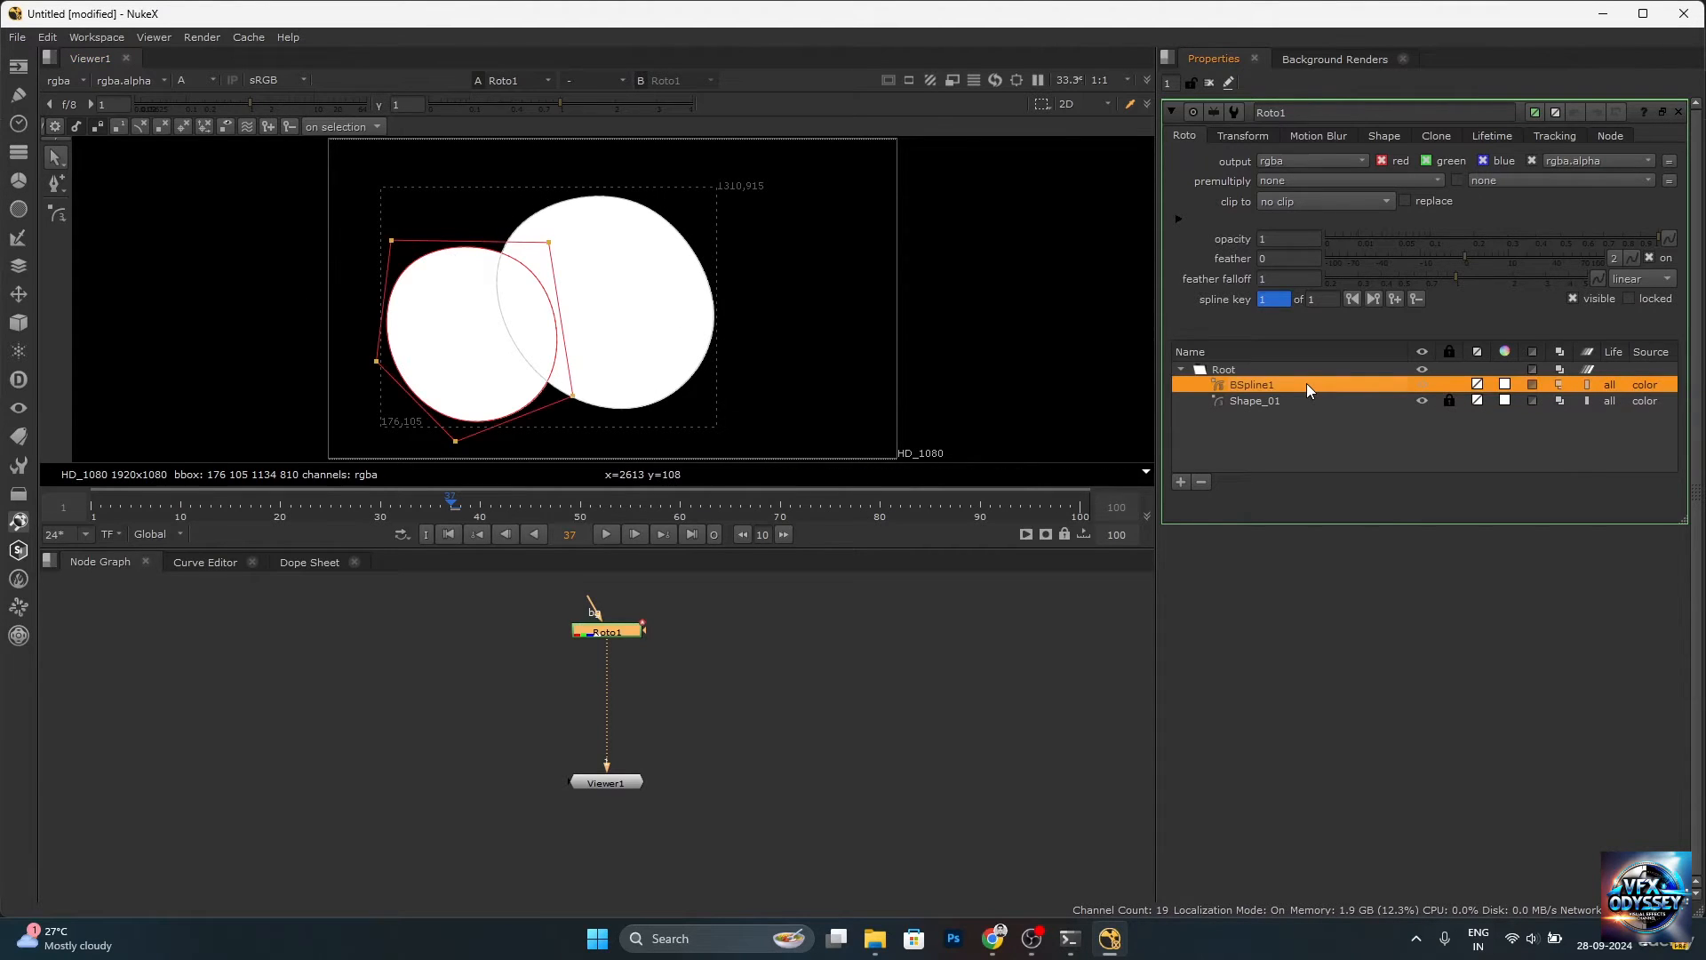
key("Delete")
left_click(1456, 385)
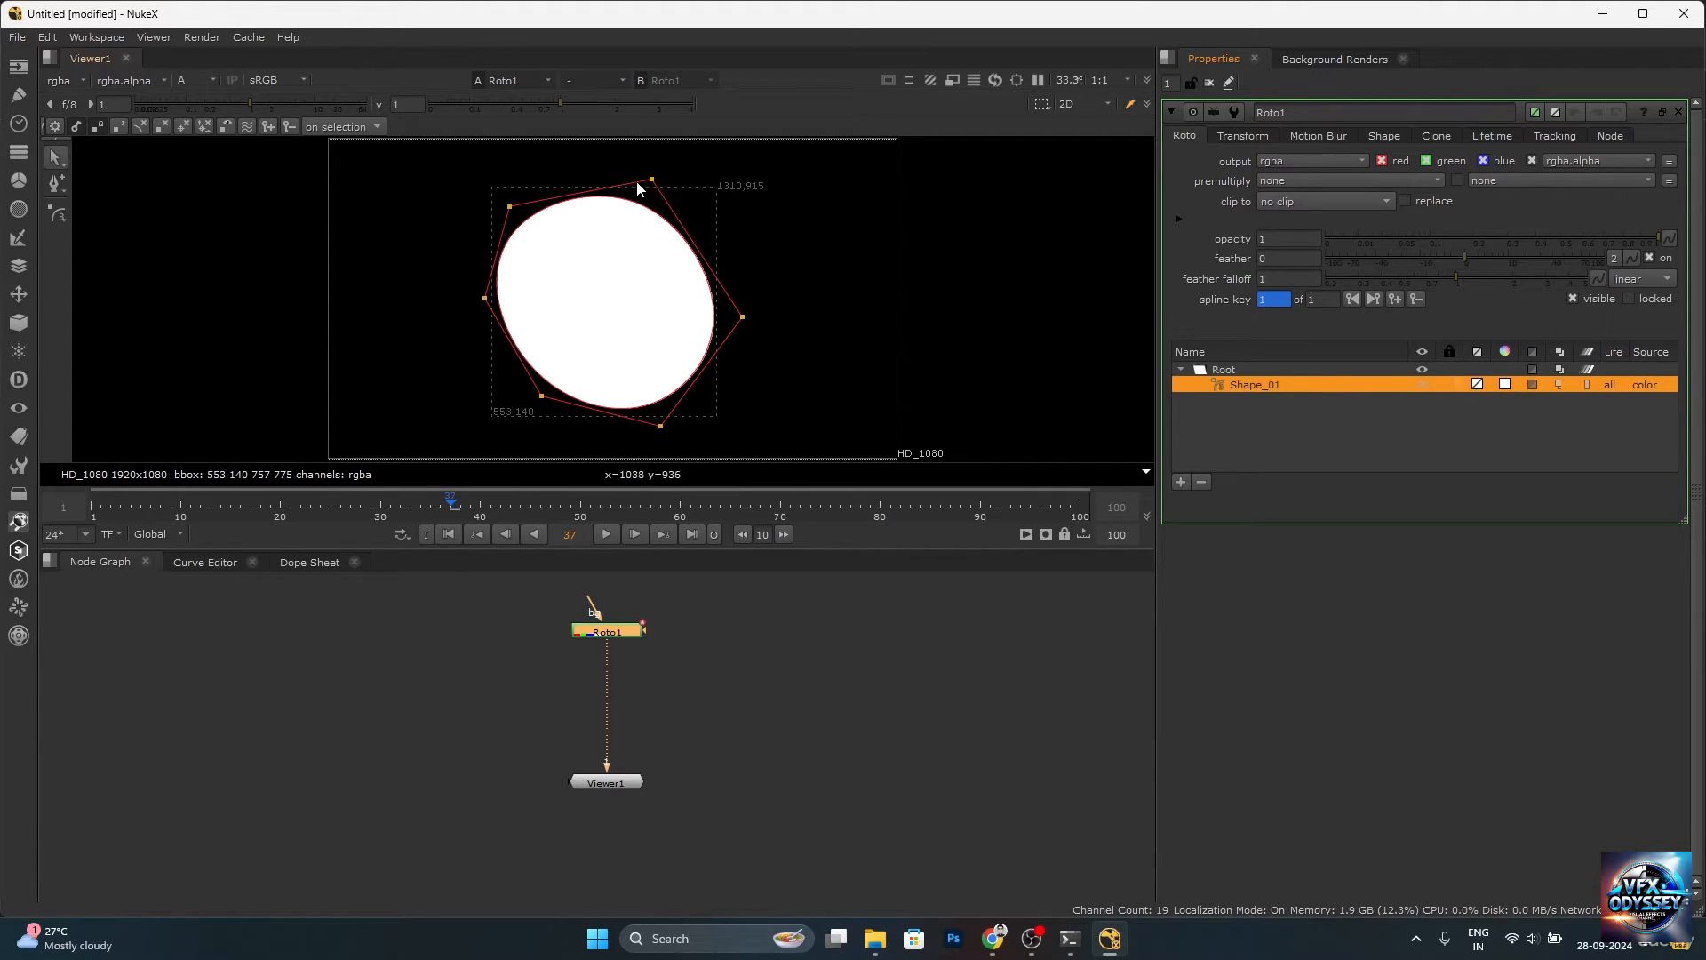
Set Shape_01's color to pinkish red and display the RGB channels in the viewer.
left_click(1503, 385)
left_click_drag(1283, 666, 1549, 711)
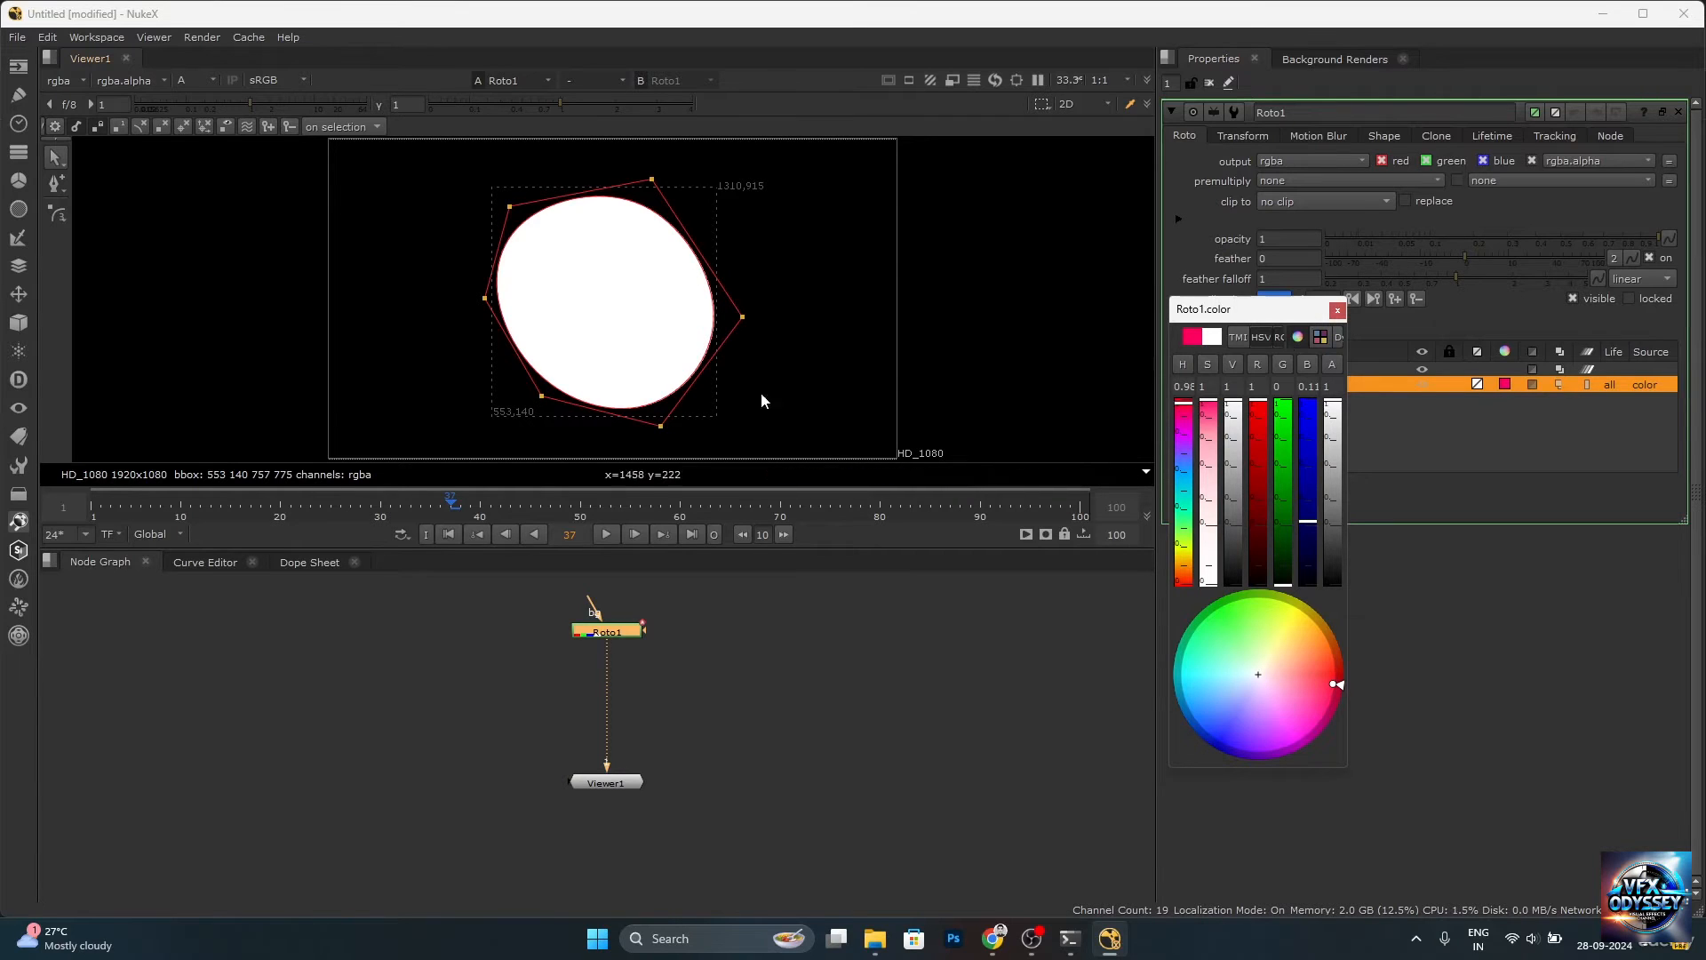
left_click(201, 83)
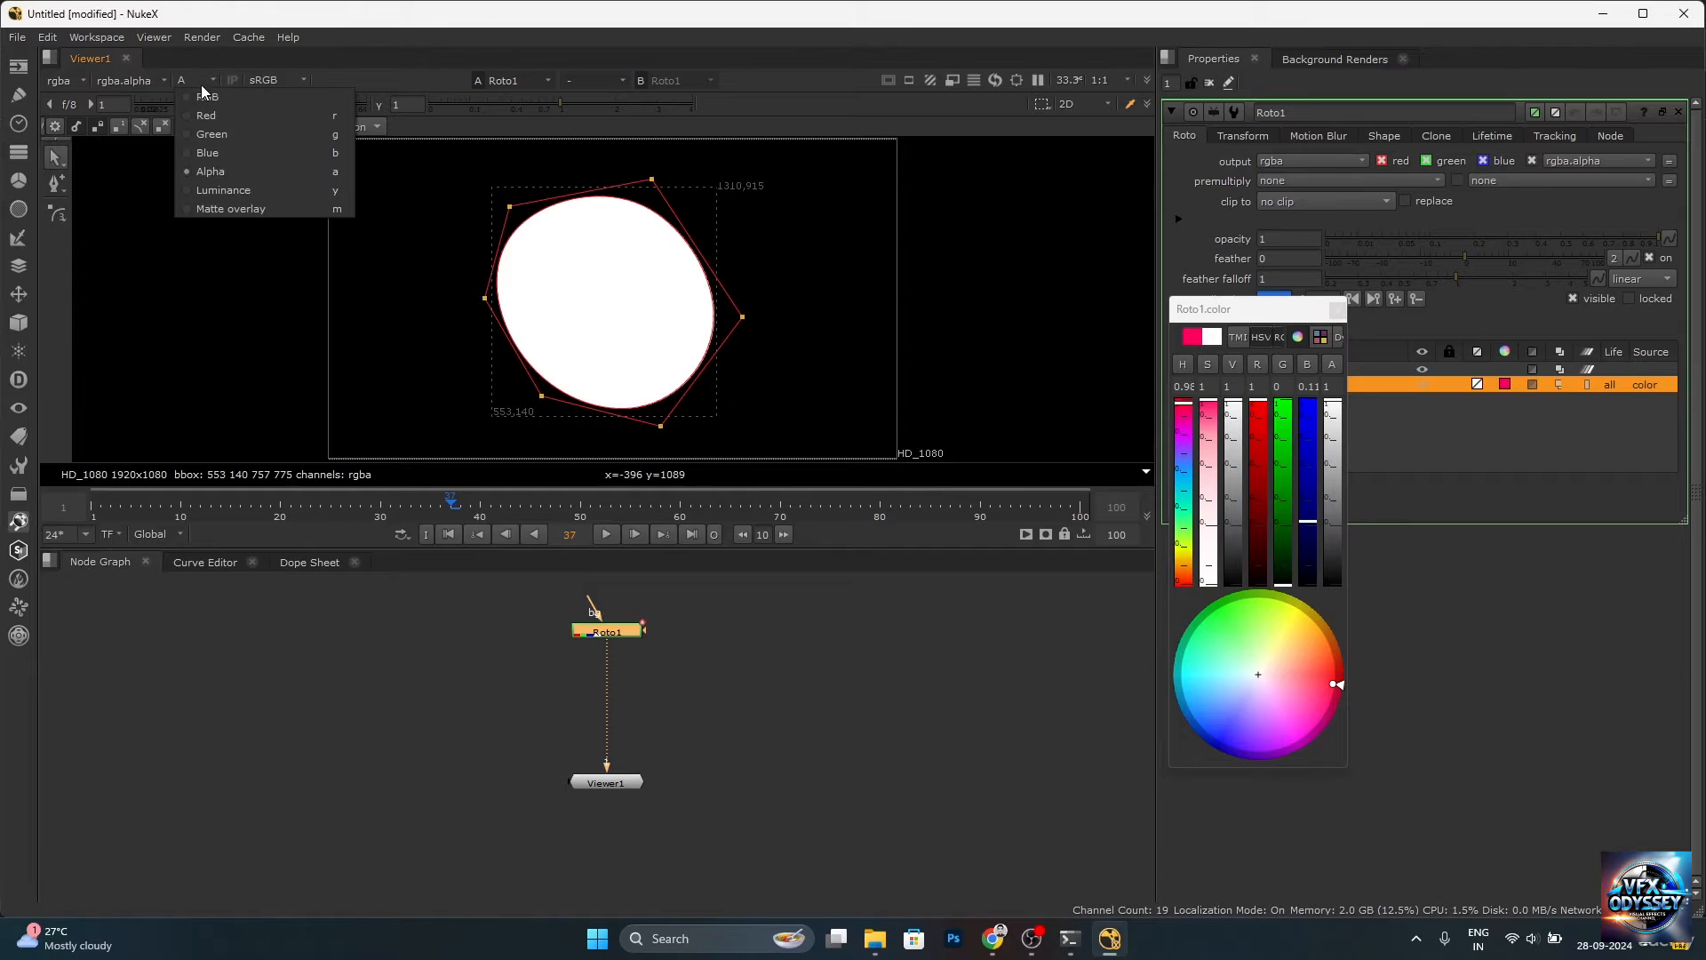
left_click(253, 119)
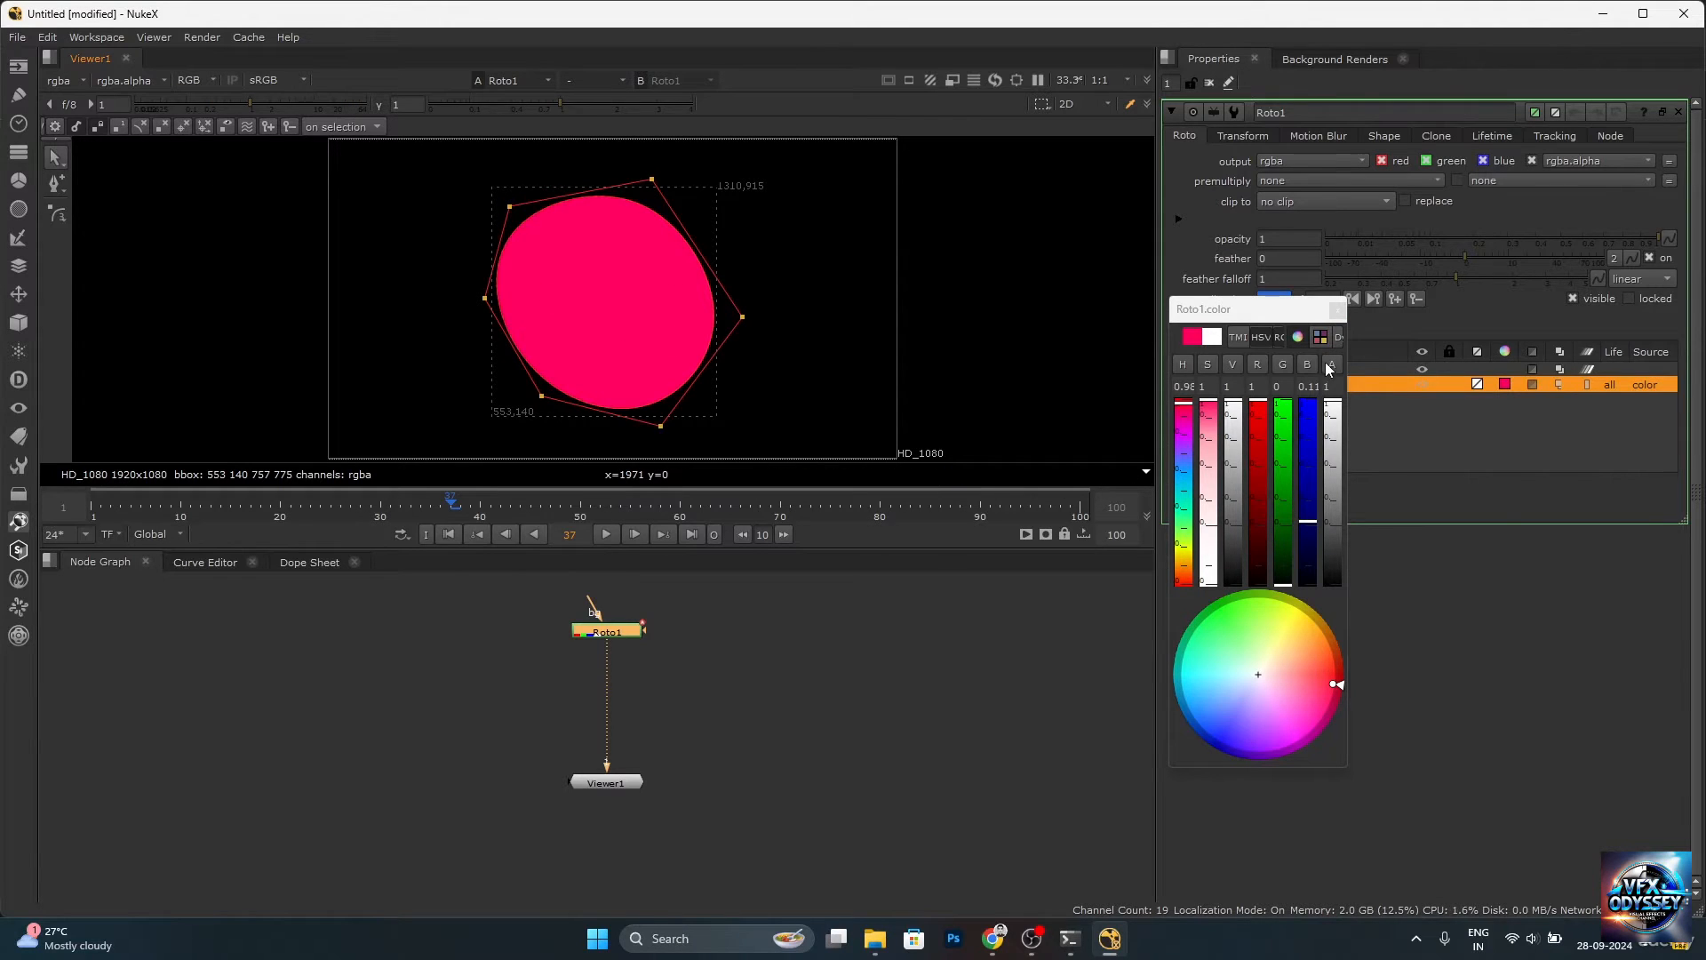
left_click(1337, 309)
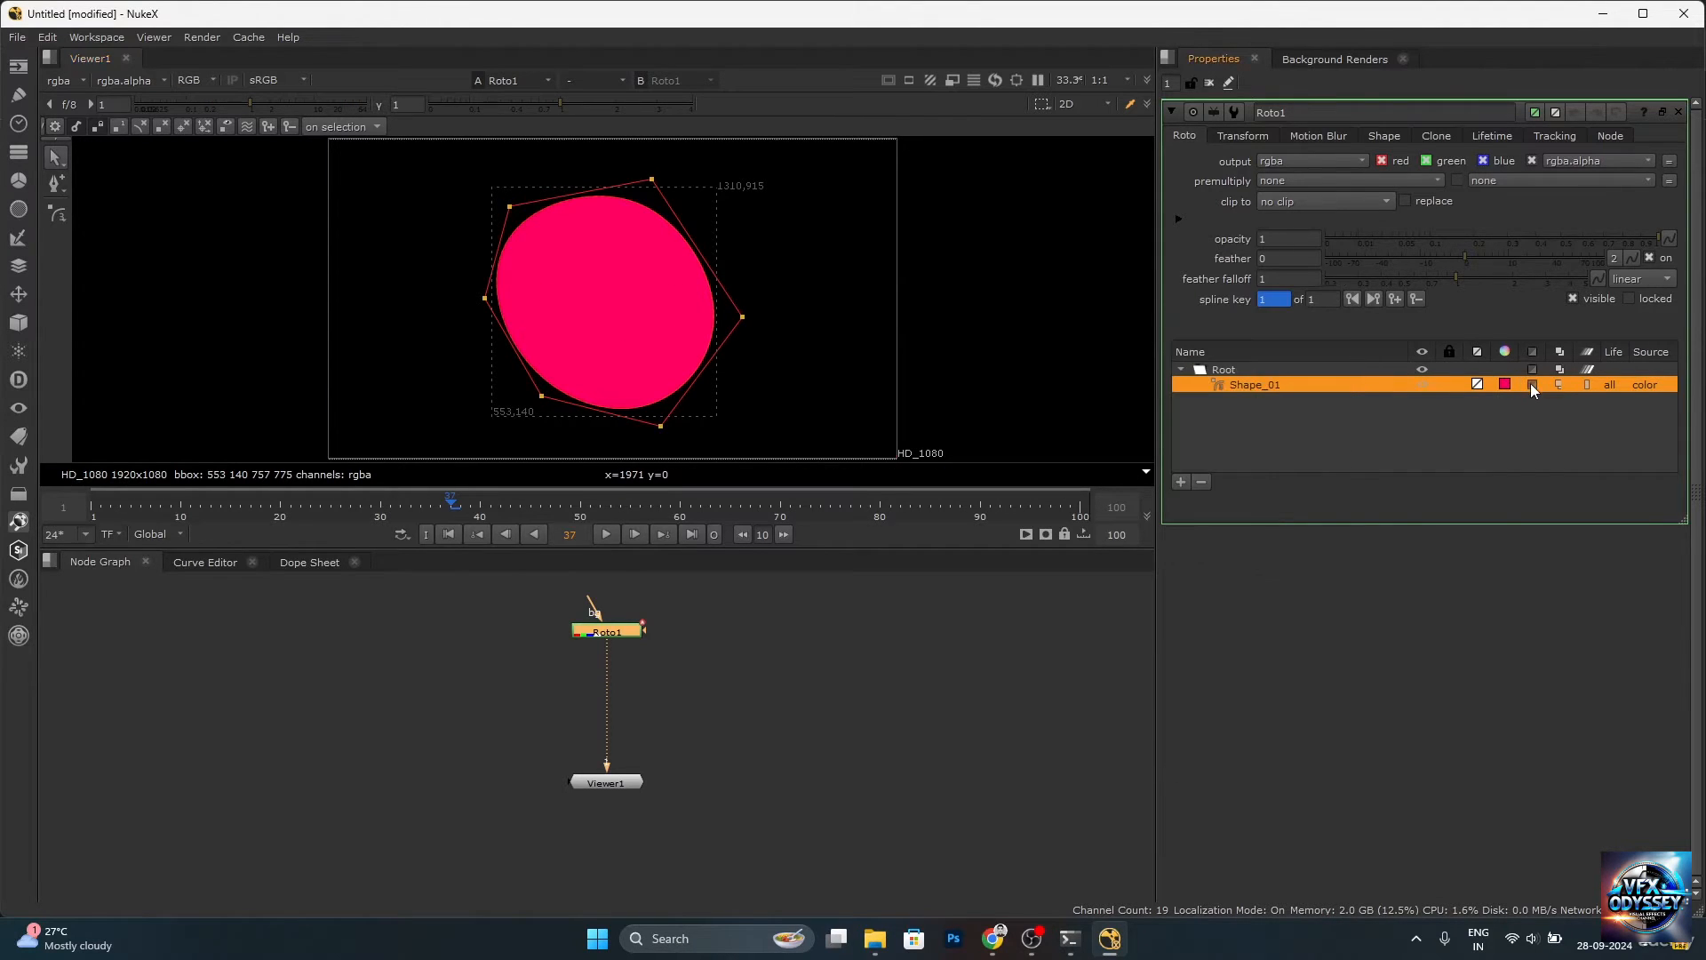
Invert Shape_01 and revert it, and look through its blending modes, keeping over.
left_click(1530, 384)
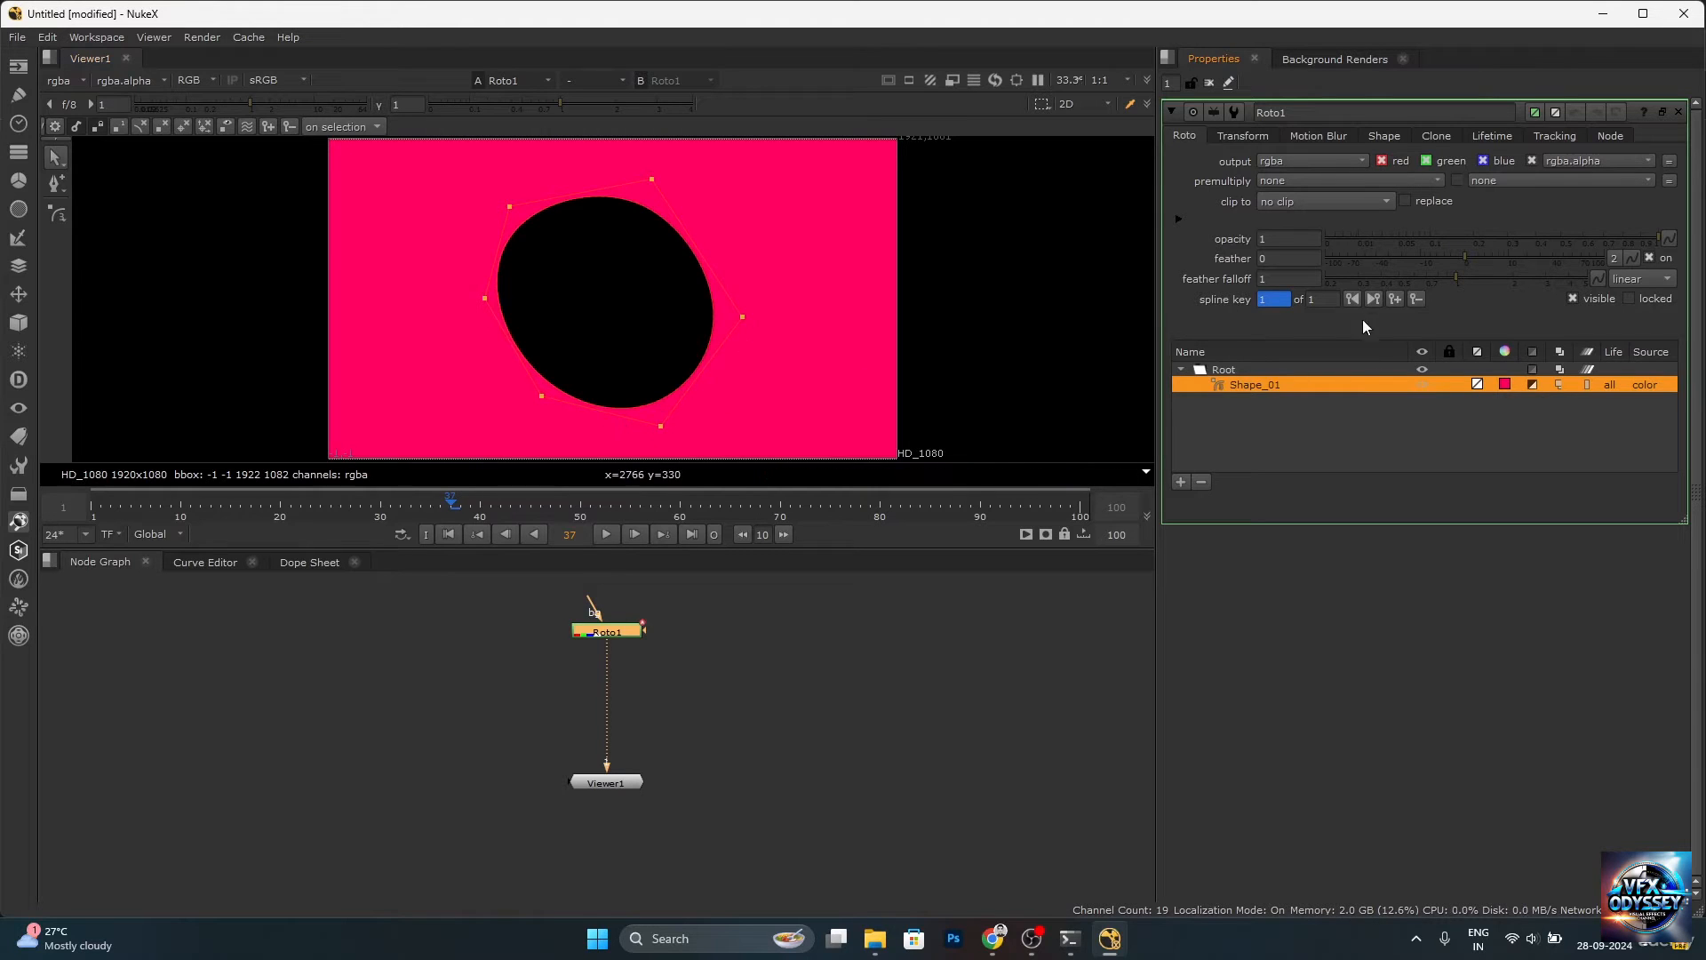
left_click(1533, 386)
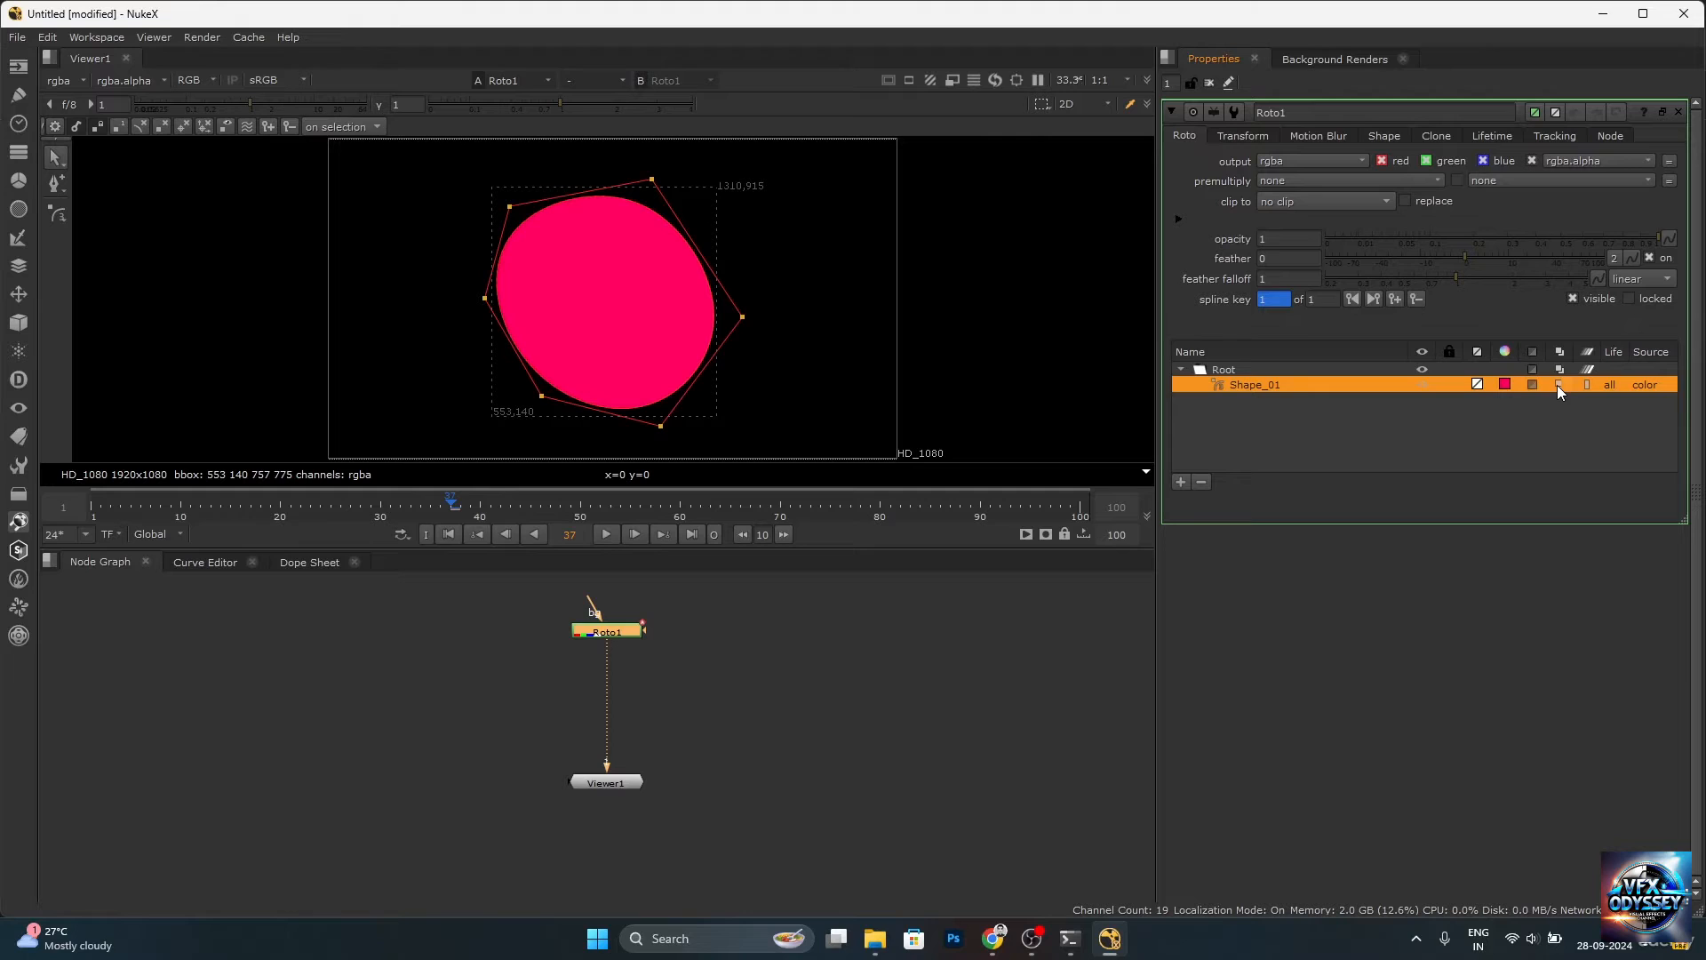
left_click(1557, 386)
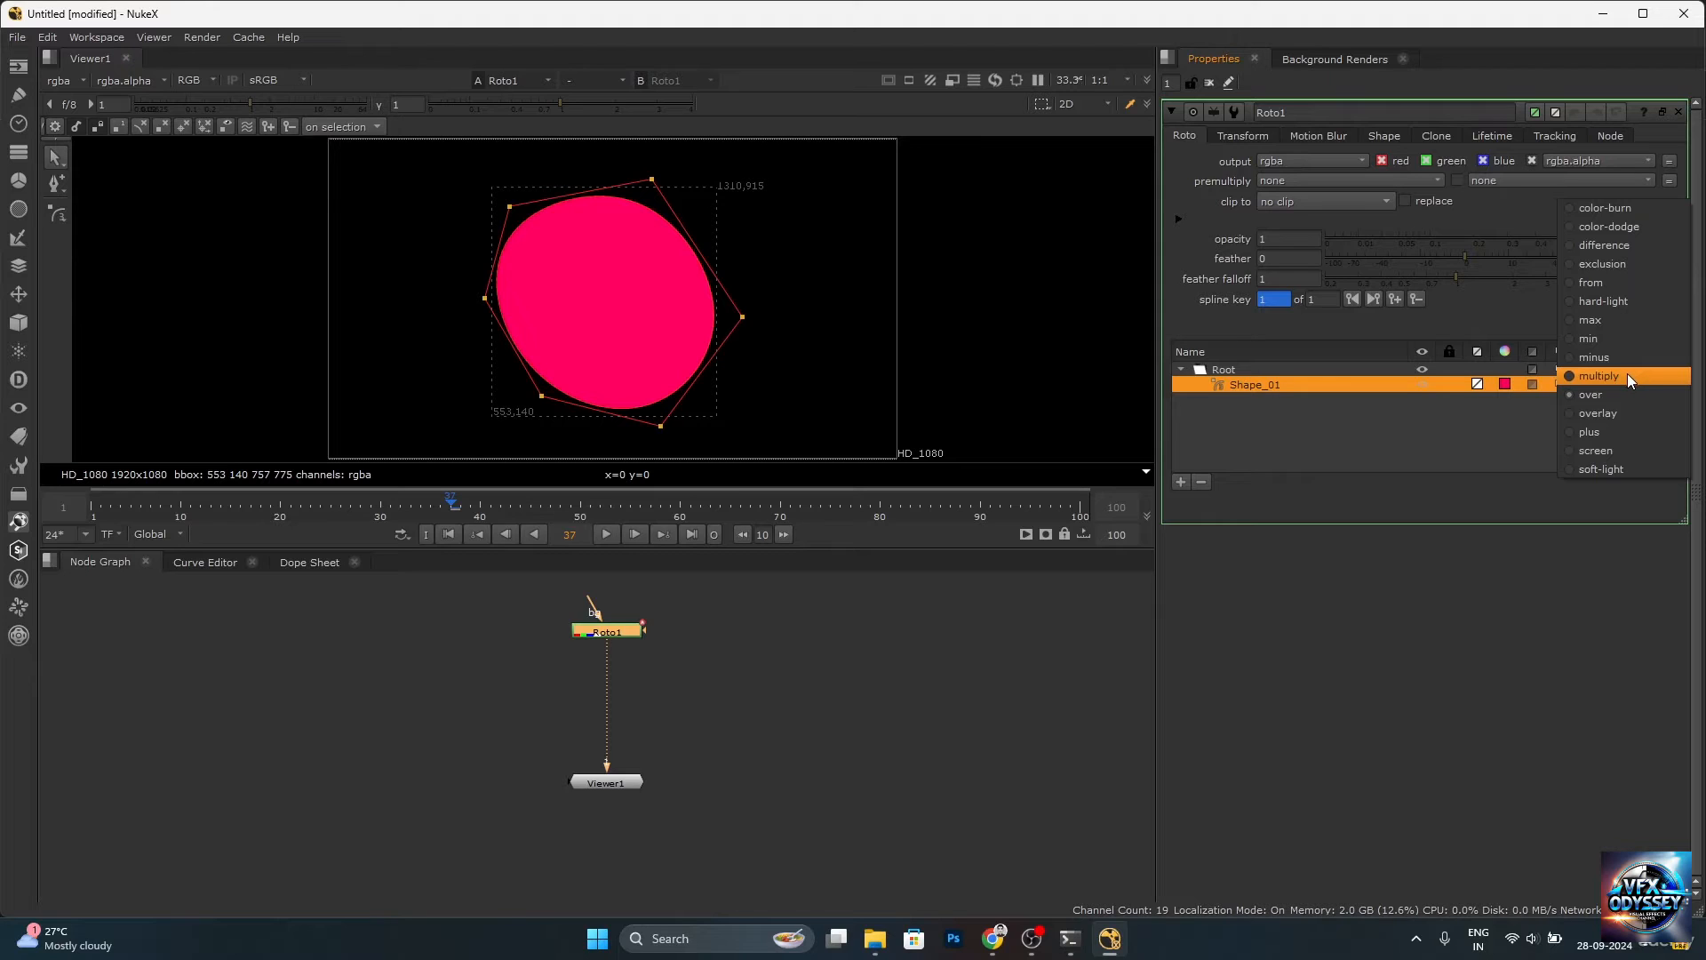
left_click(1511, 430)
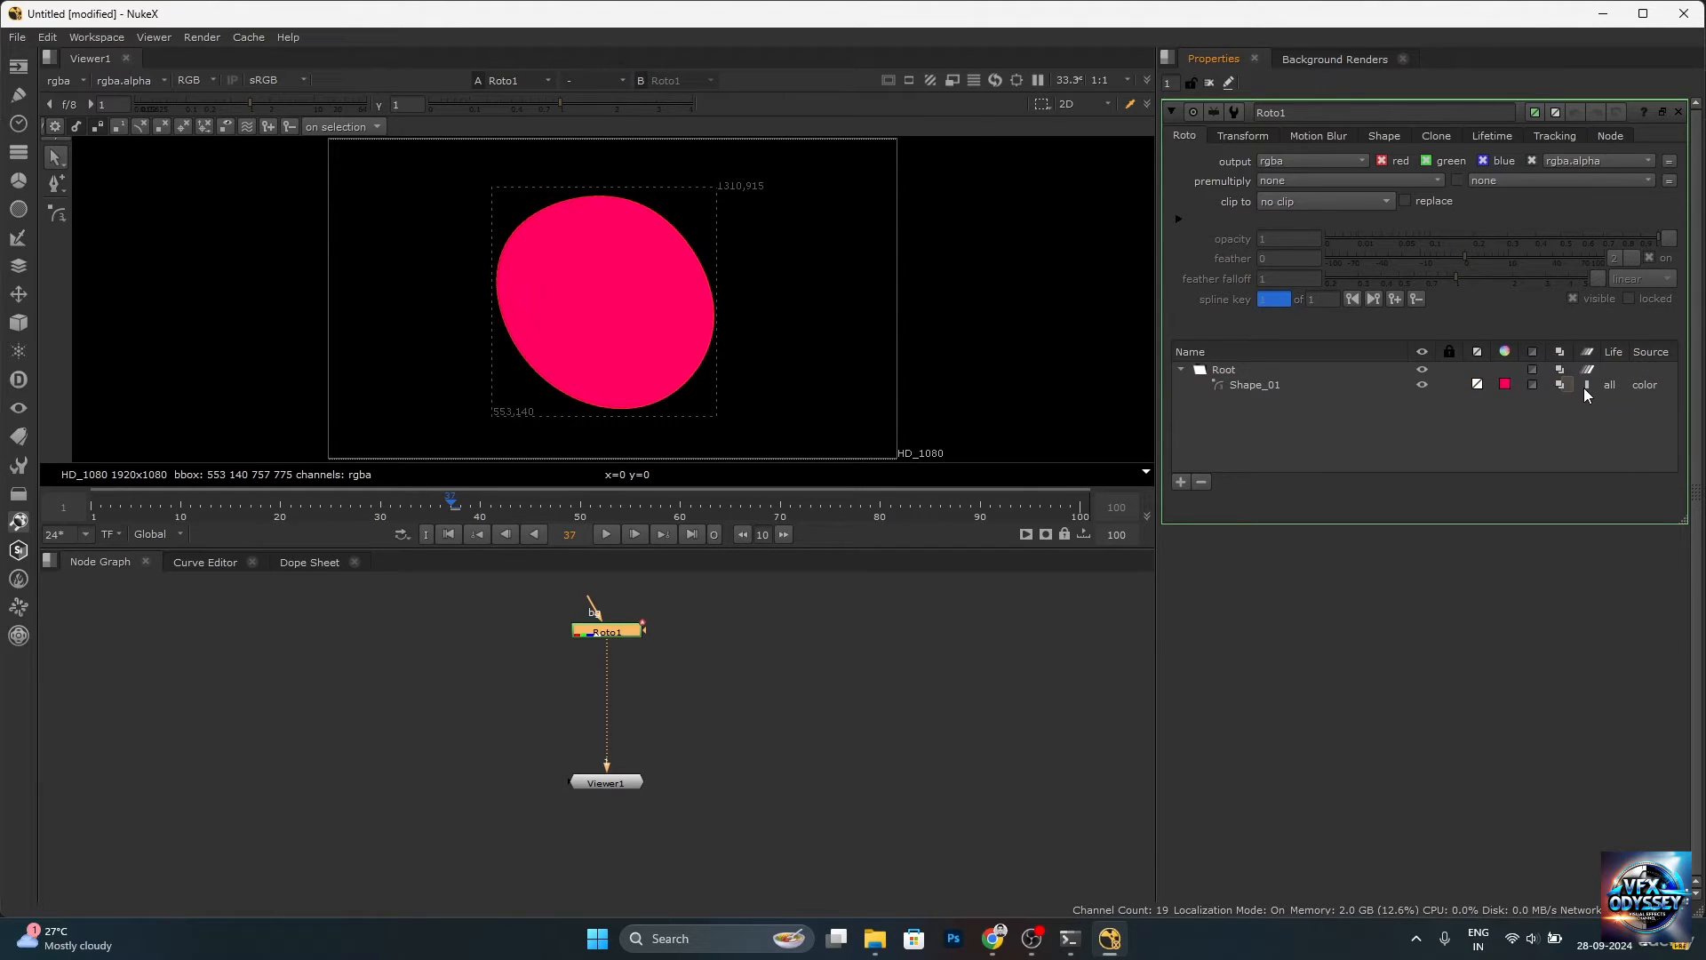
Enable motion blur on Shape_01 and, at frame 50, move all its points about 280 pixels to the right.
left_click(1587, 388)
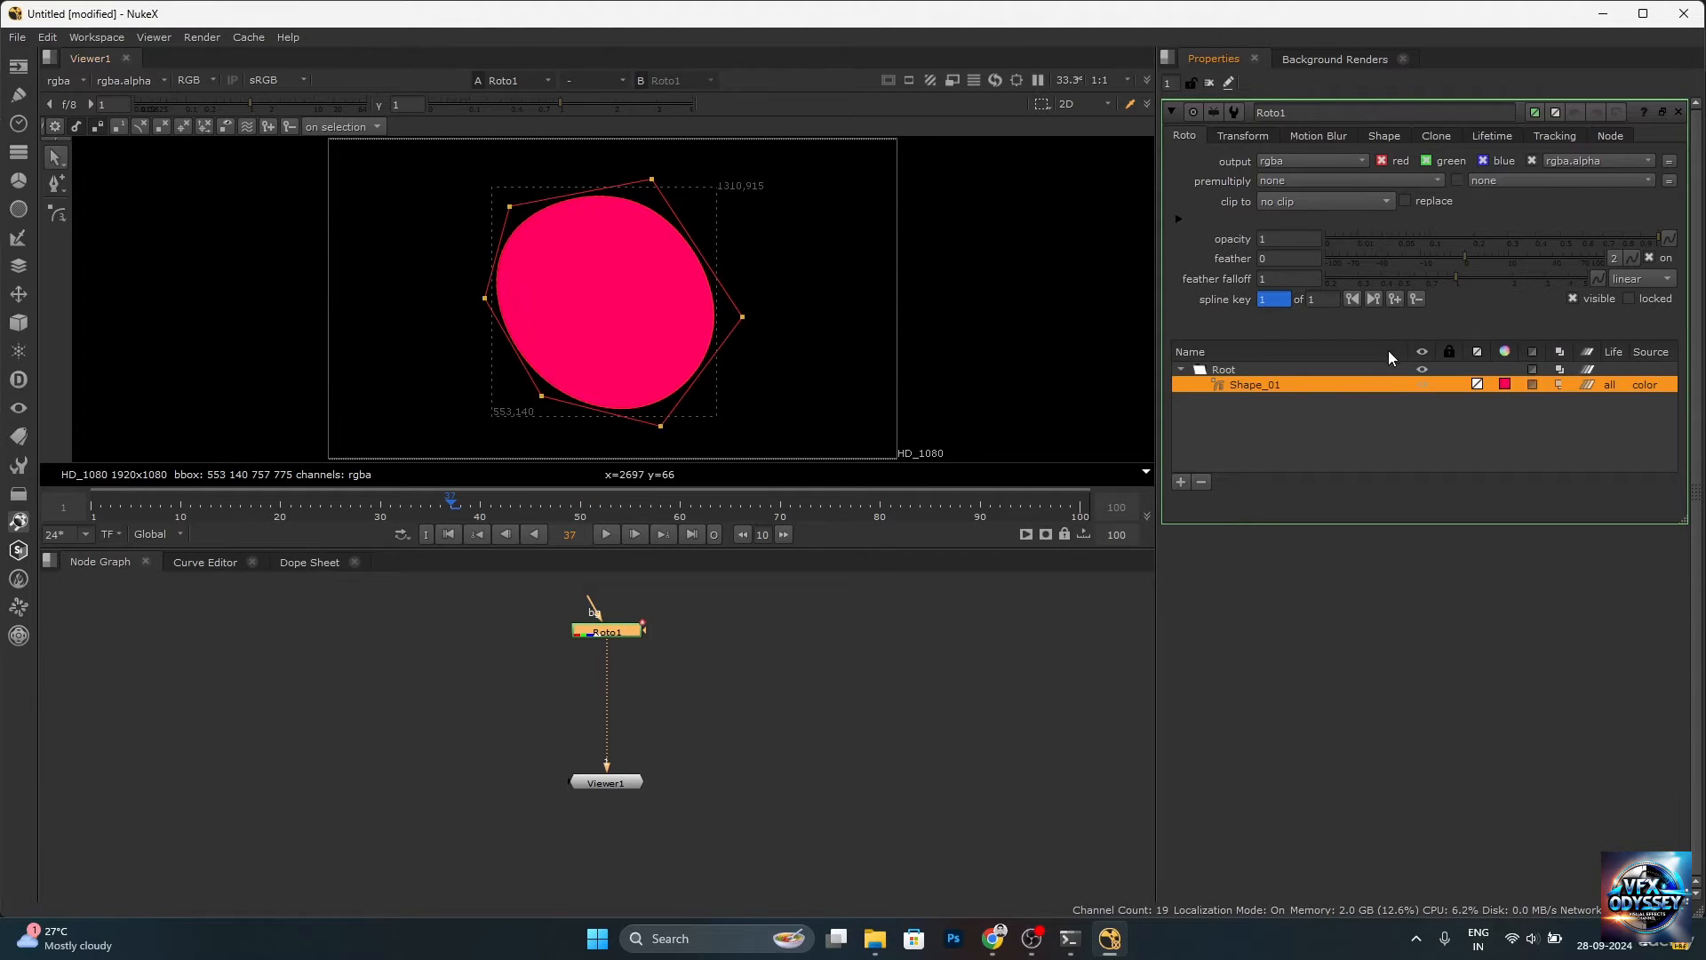
left_click(578, 506)
left_click_drag(447, 259, 537, 168)
left_click_drag(606, 311, 846, 462)
left_click_drag(597, 346, 681, 342)
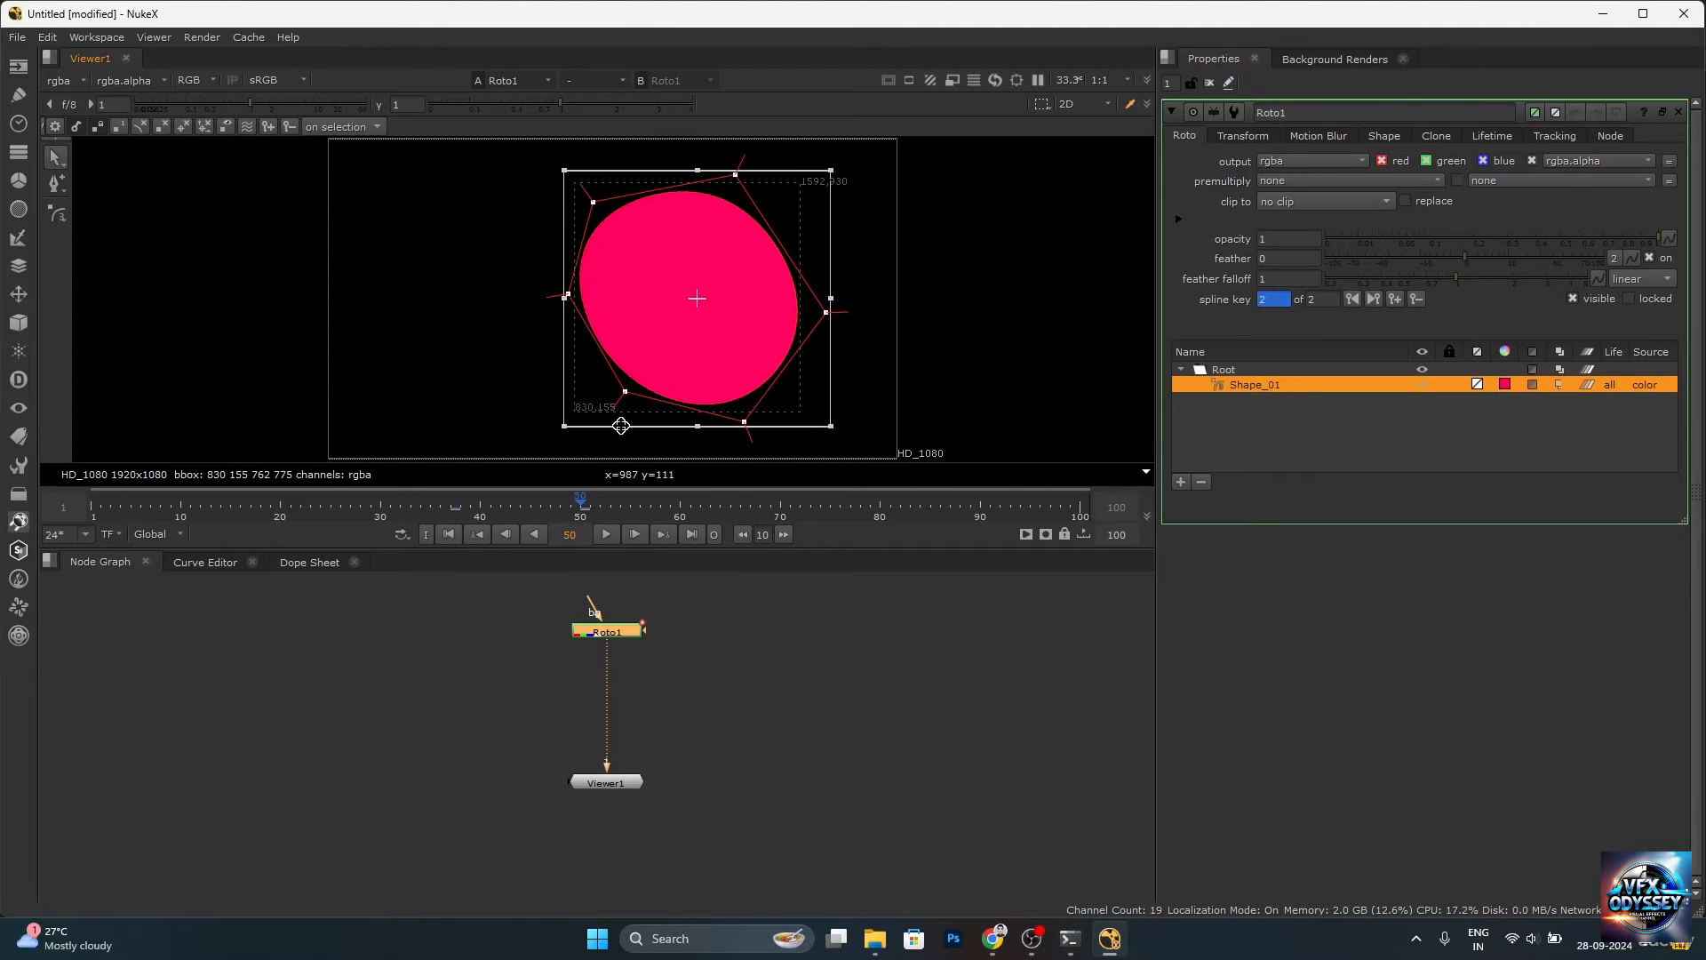
At frame 43, compare Shape_01's edge with motion blur on and off, leaving motion blur off.
left_click_drag(572, 508, 511, 514)
scroll(549, 366, "up", 15)
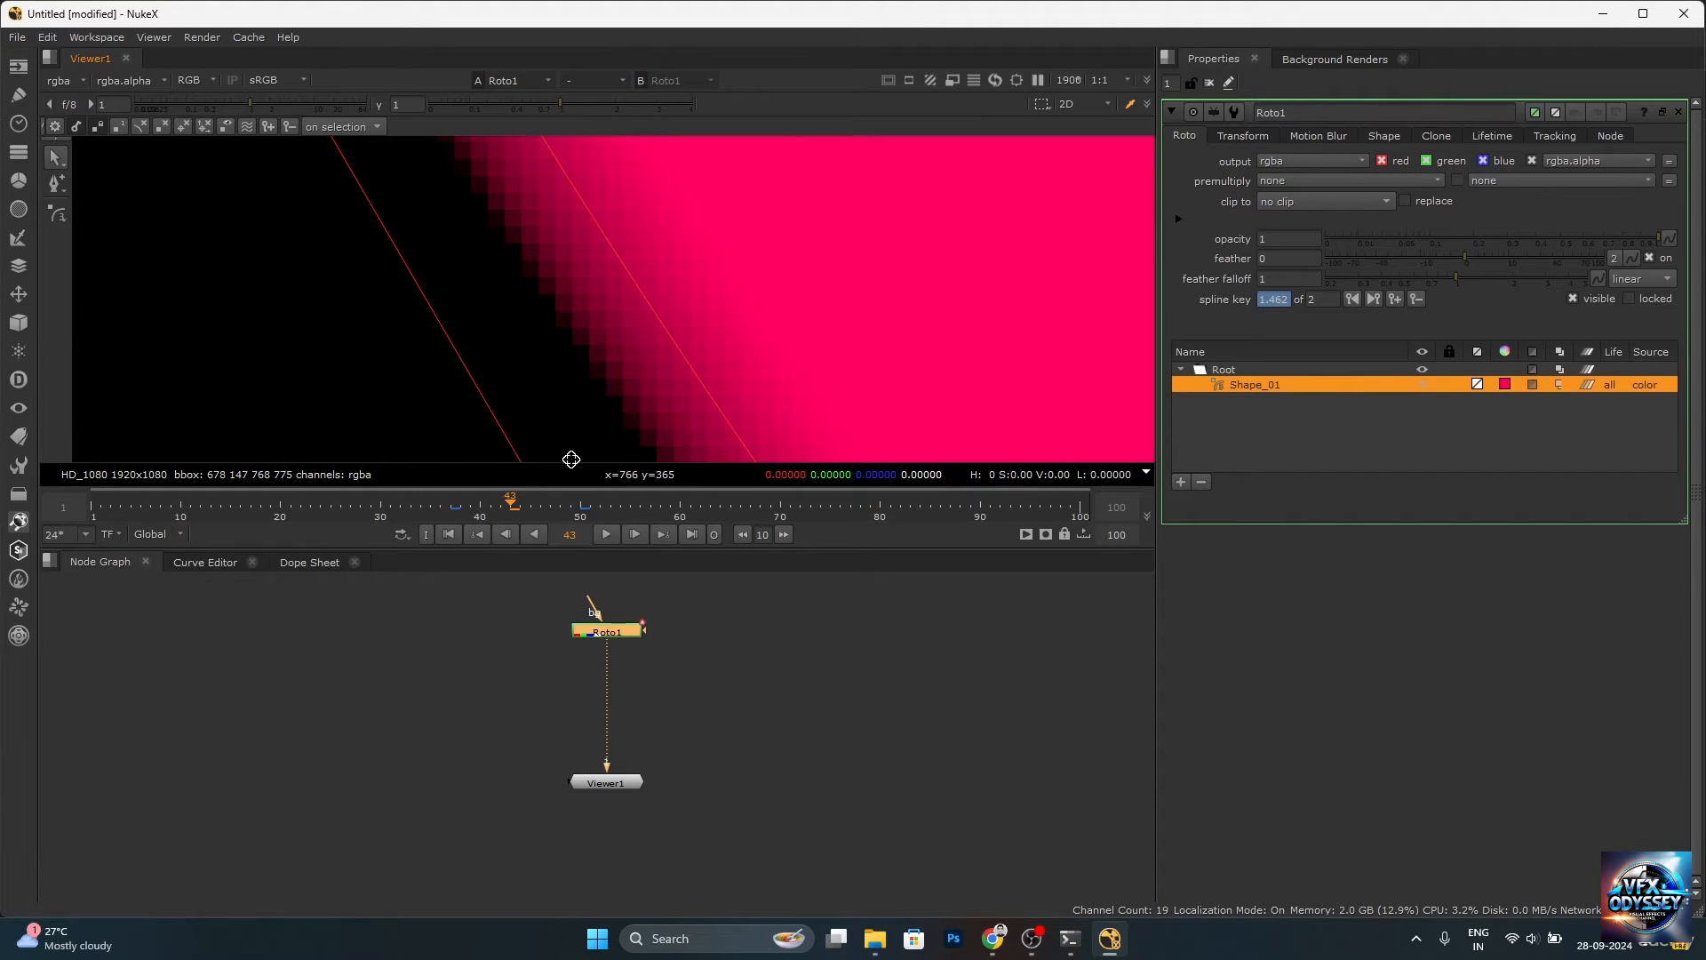
left_click(1561, 382)
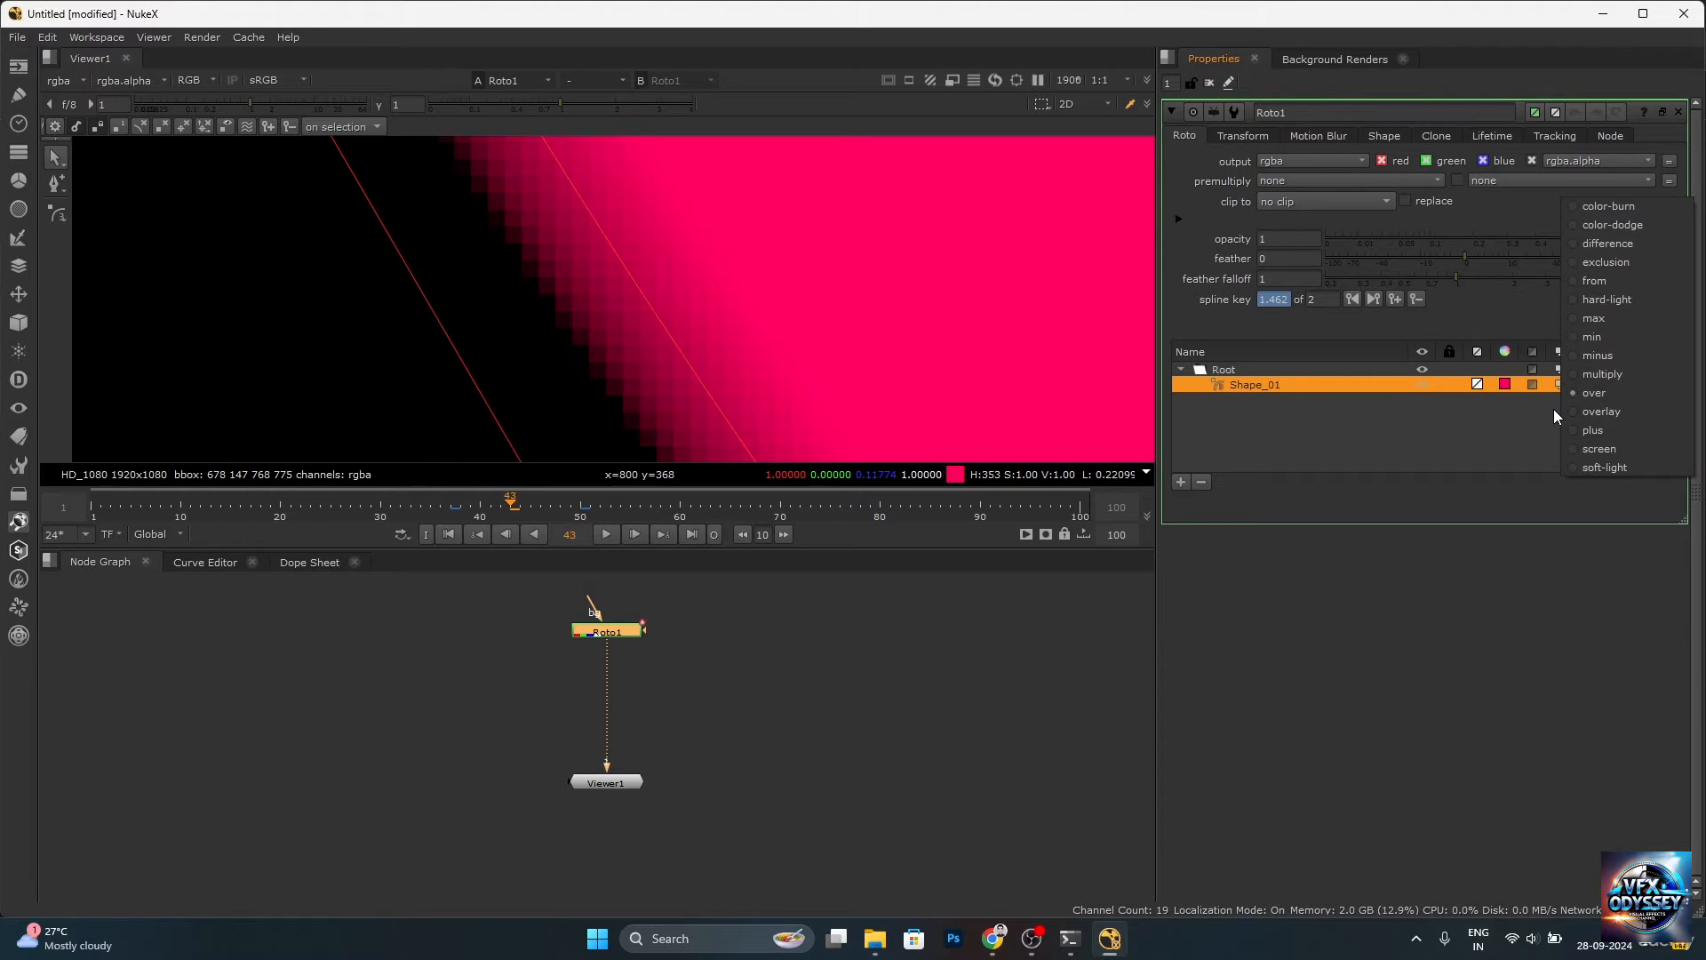
left_click(1553, 409)
left_click(1581, 385)
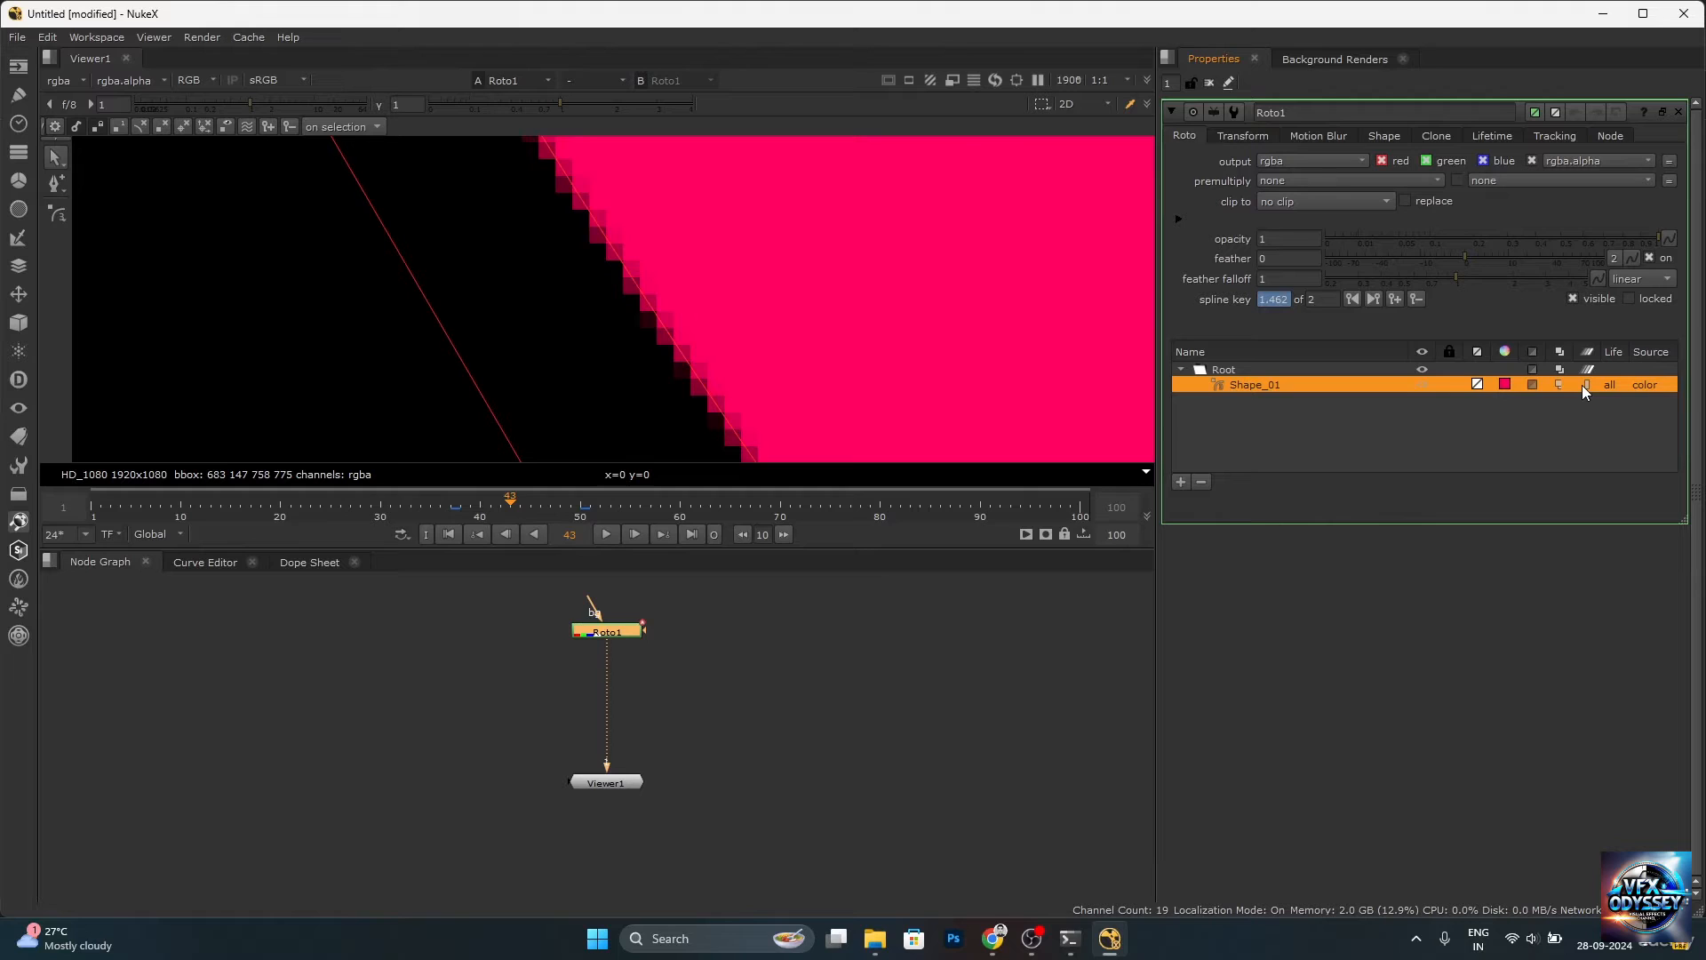
left_click(1586, 384)
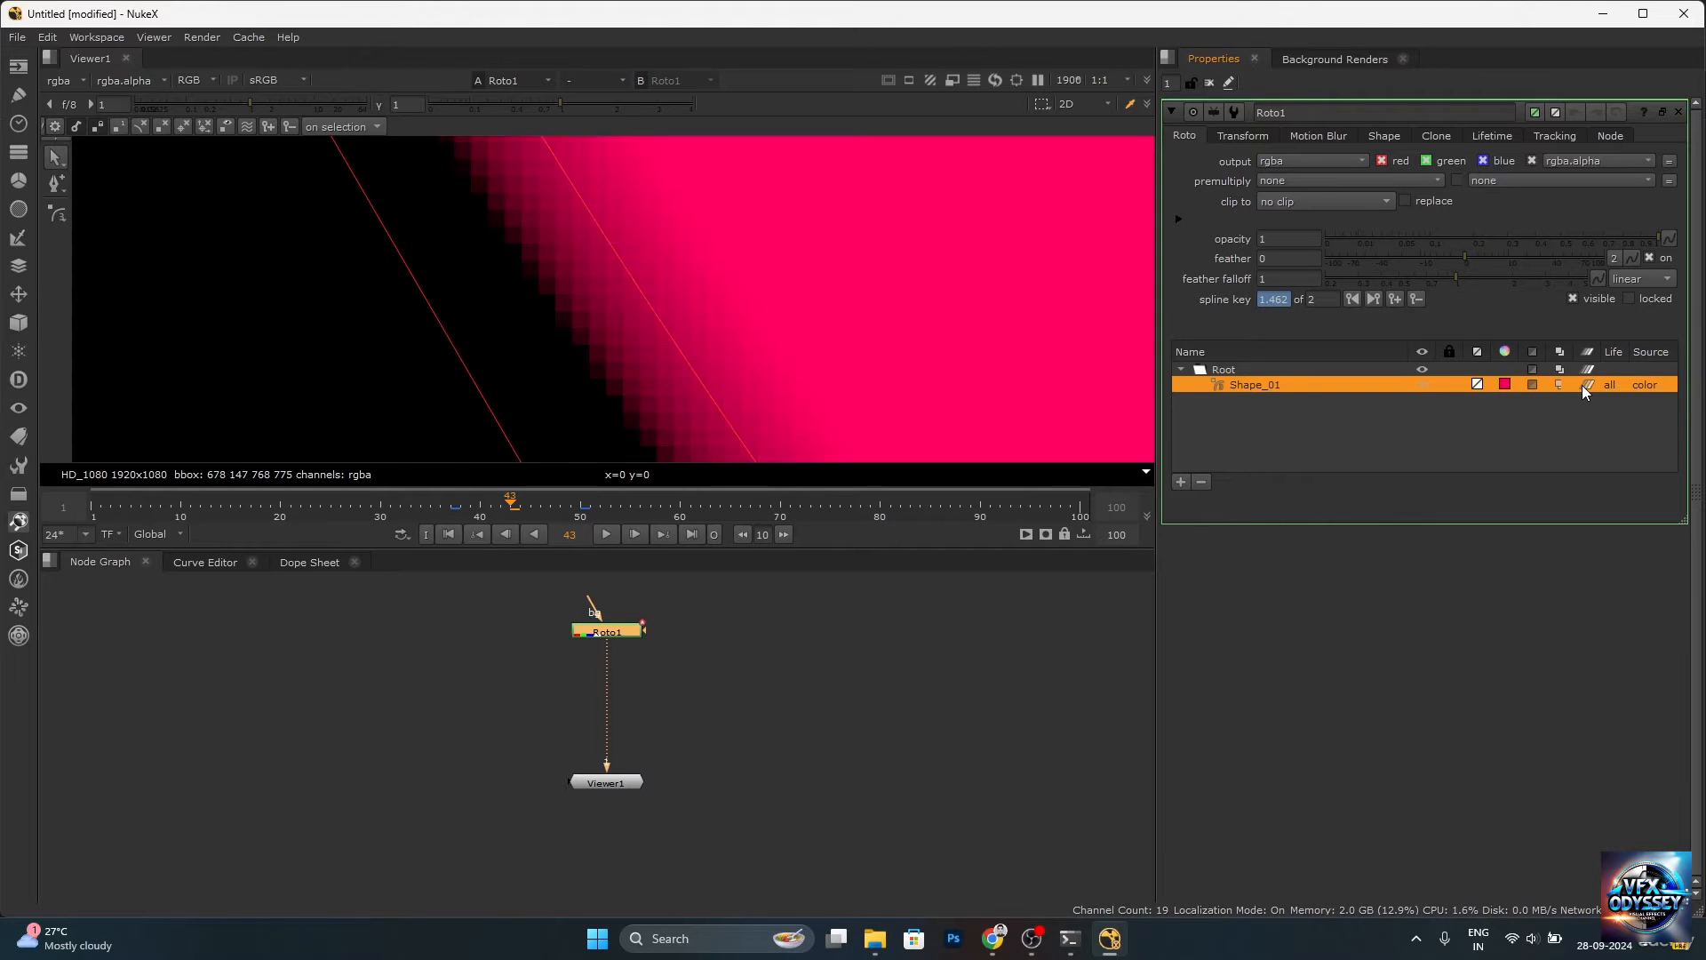
left_click(1586, 384)
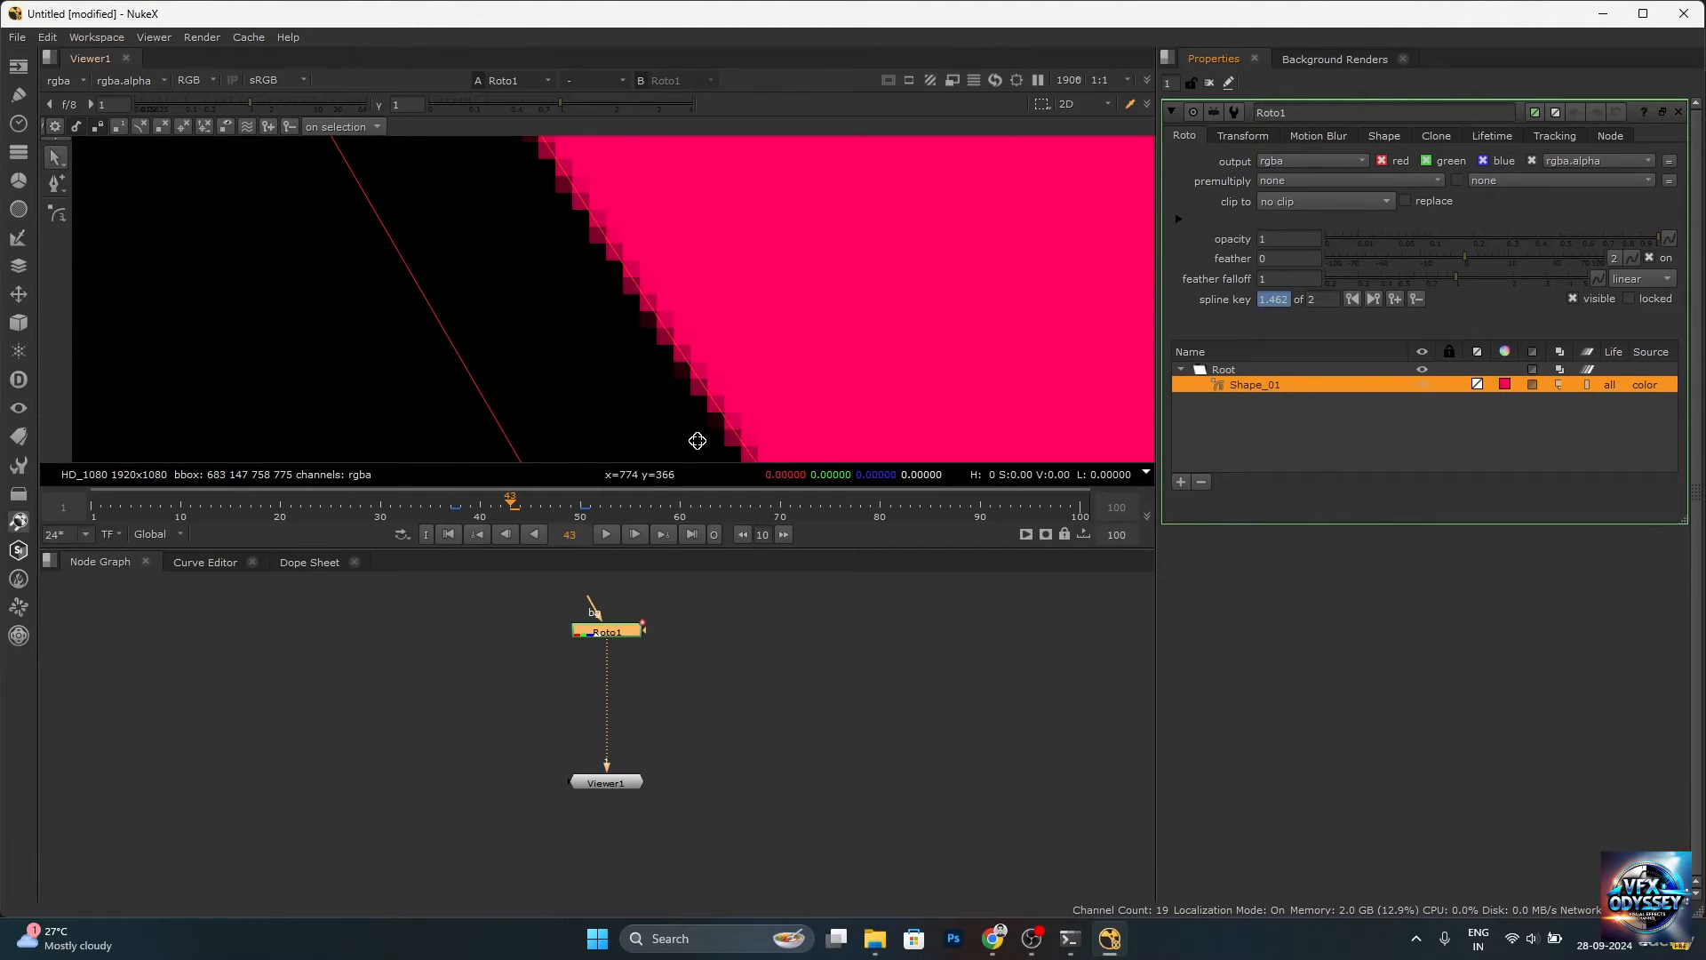
key("f")
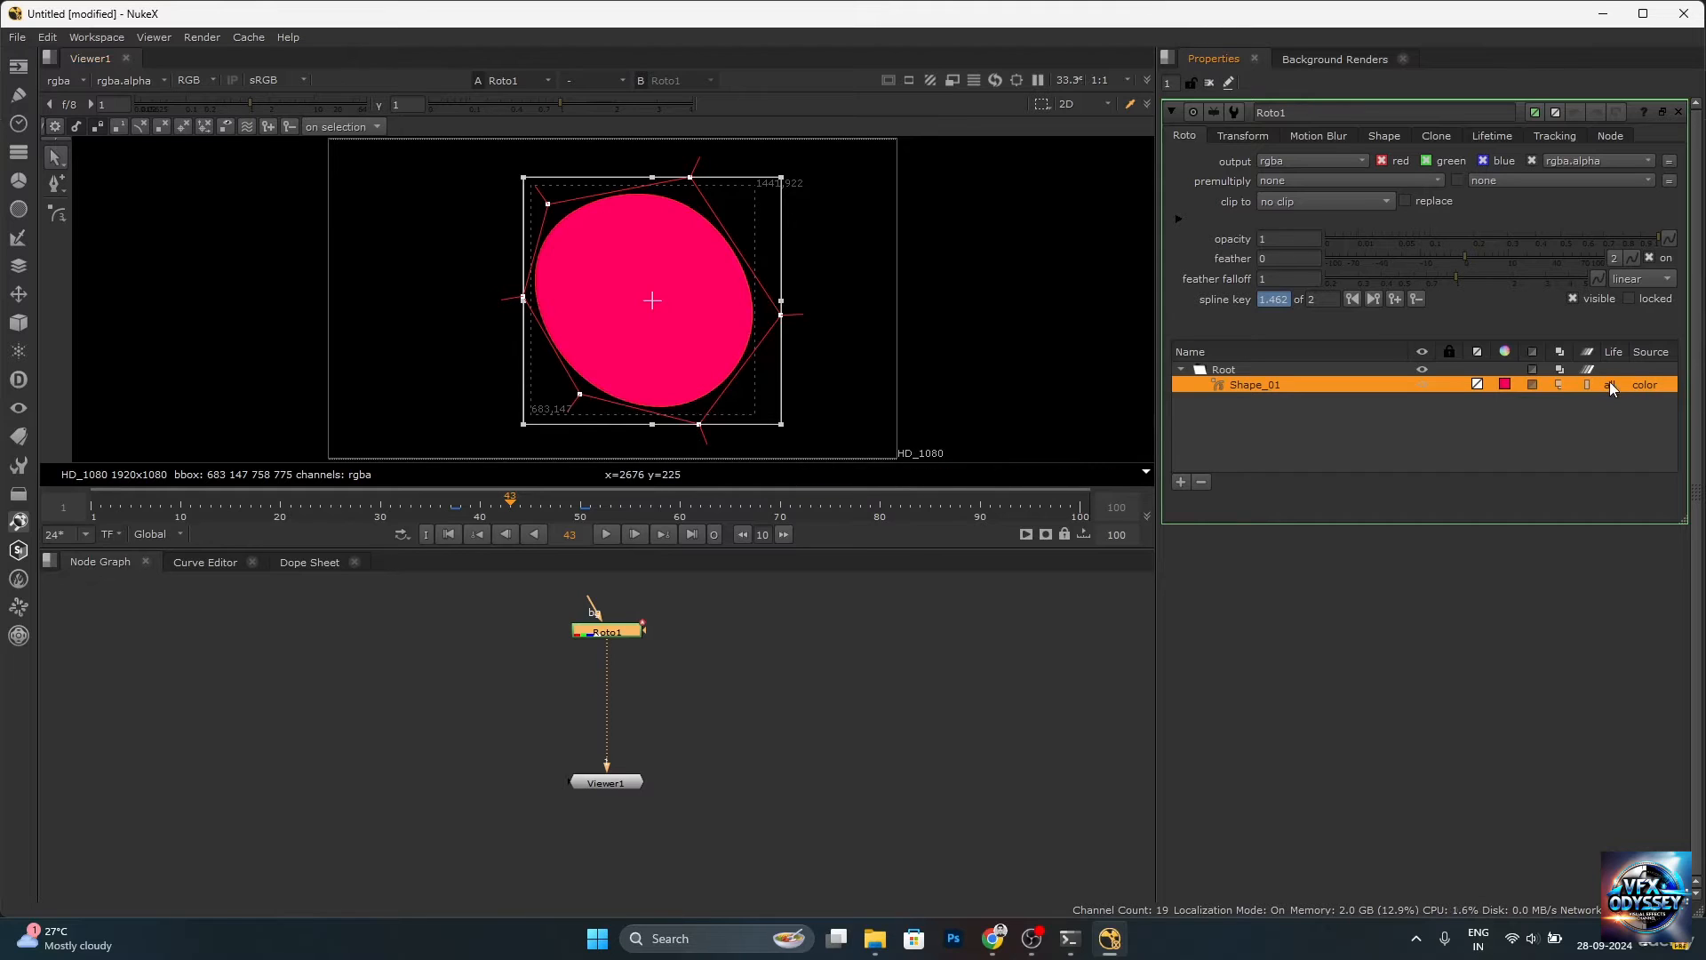
Try higher shape blur motionblur and shutter values on Shape_01, restoring them to 1 and 0.5.
left_click(1324, 138)
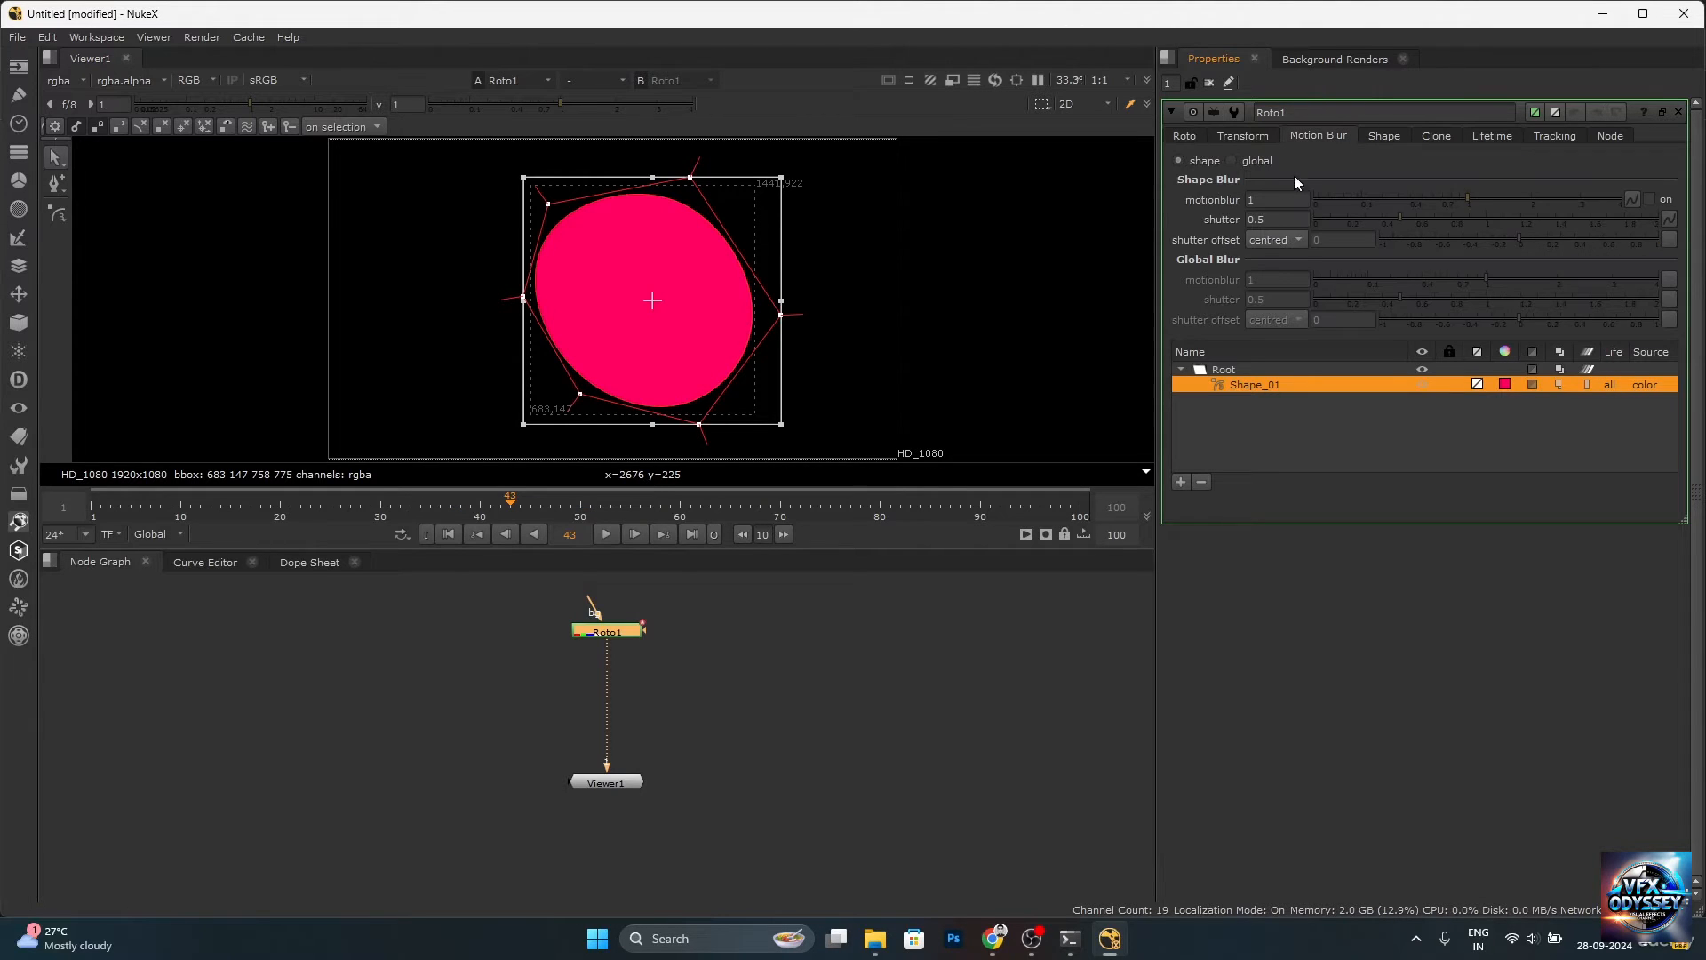
left_click_drag(1474, 197, 1547, 195)
key("ctrl+z")
left_click_drag(1402, 219, 1523, 211)
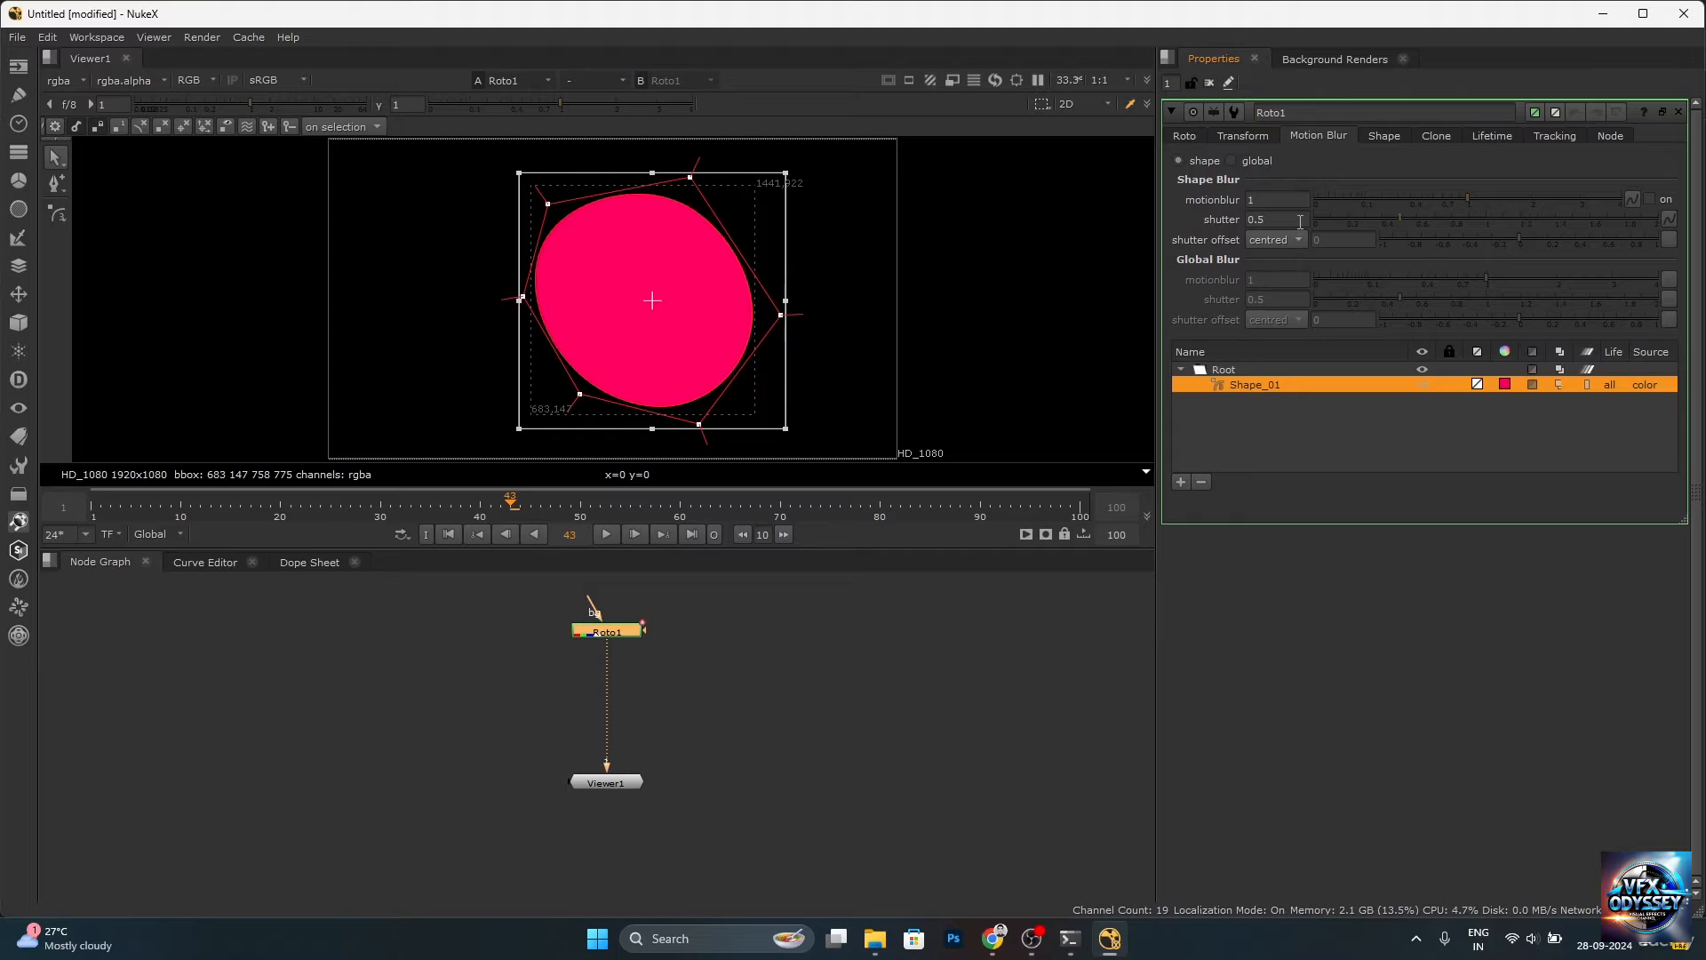
left_click(1186, 138)
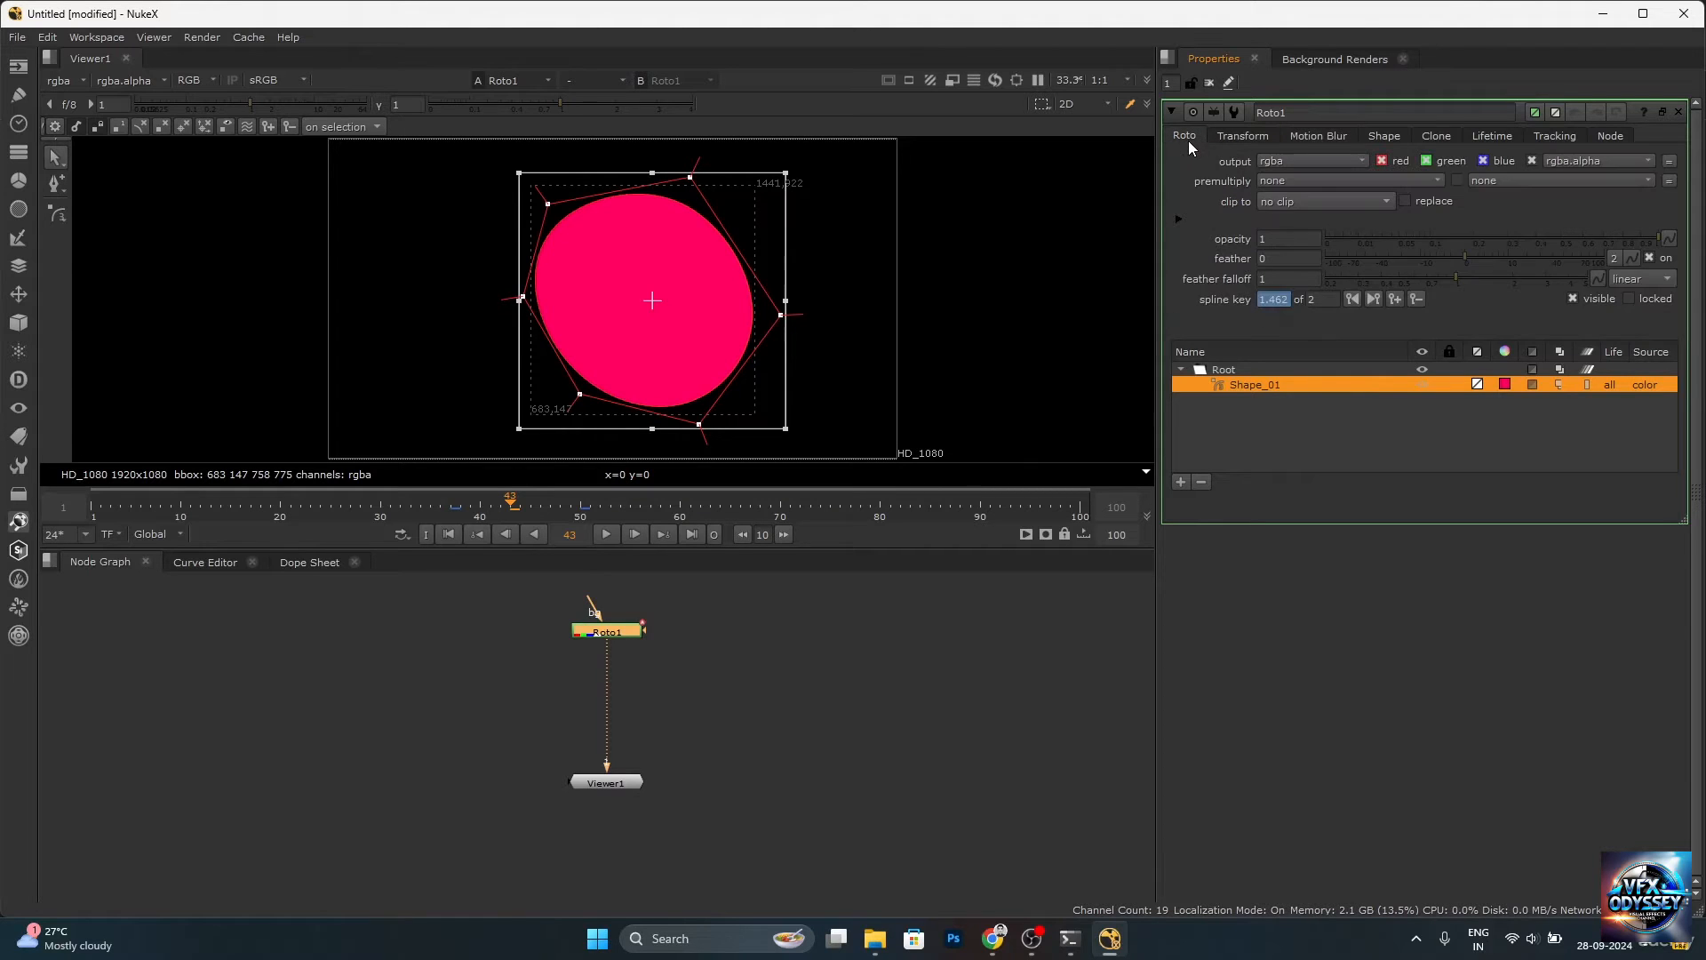
Keep Shape_01's lifetime set to all frames and move to frame 30.
left_click(1613, 387)
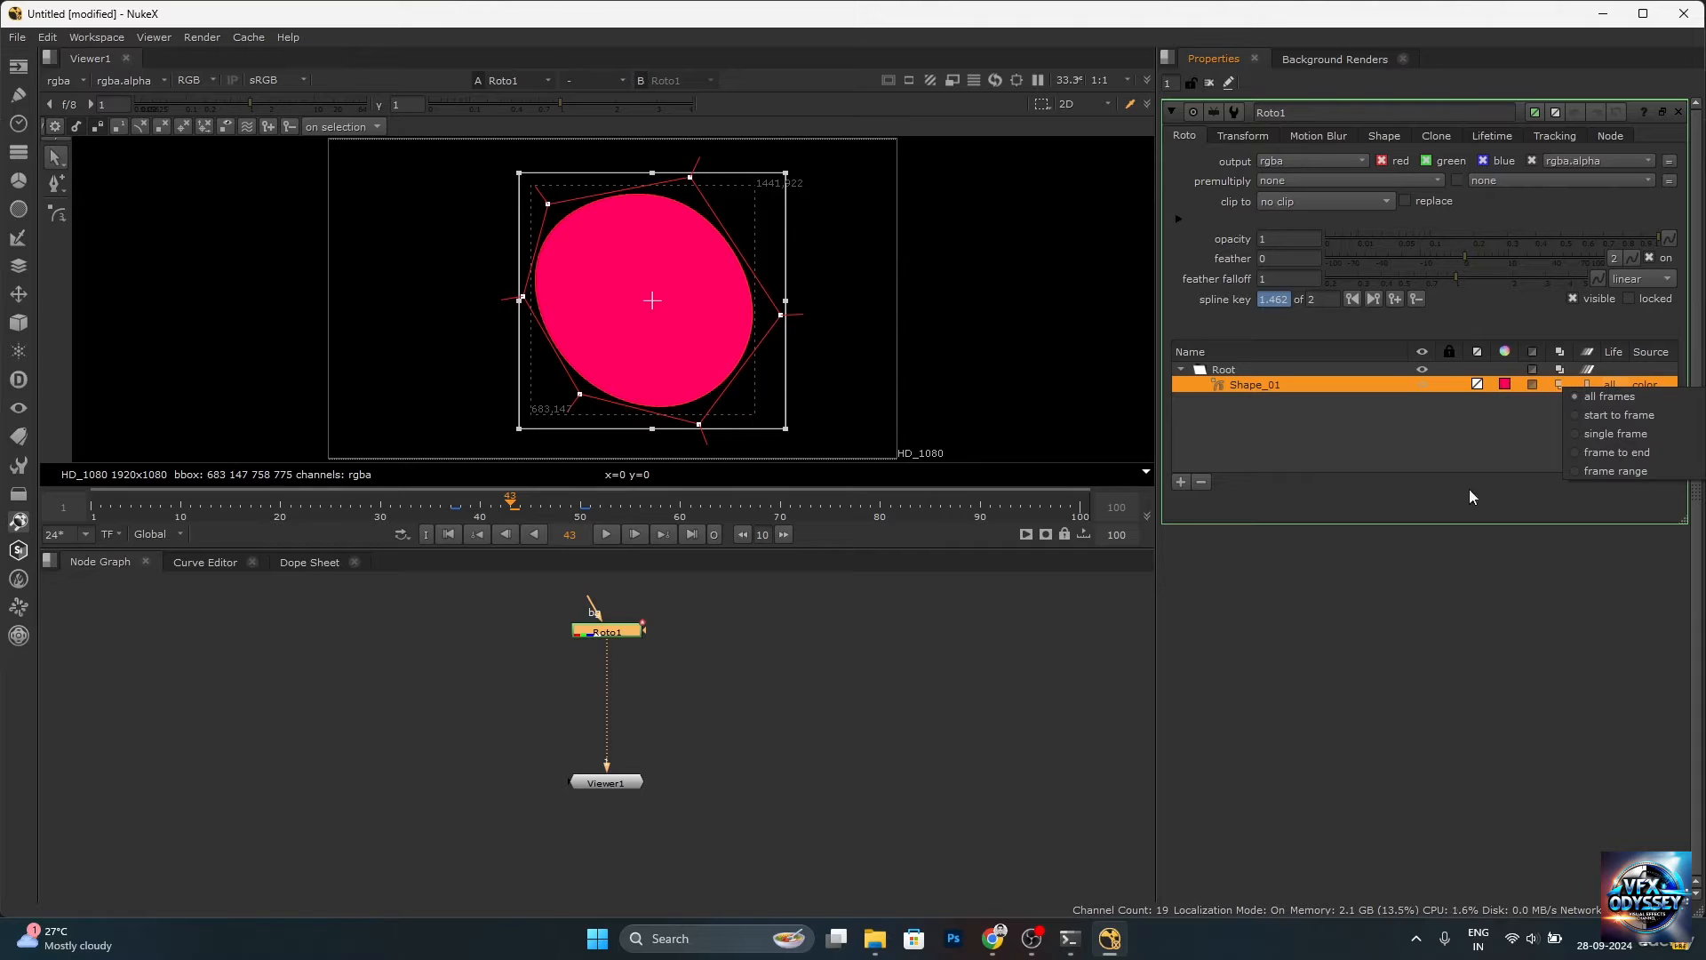
left_click(1618, 398)
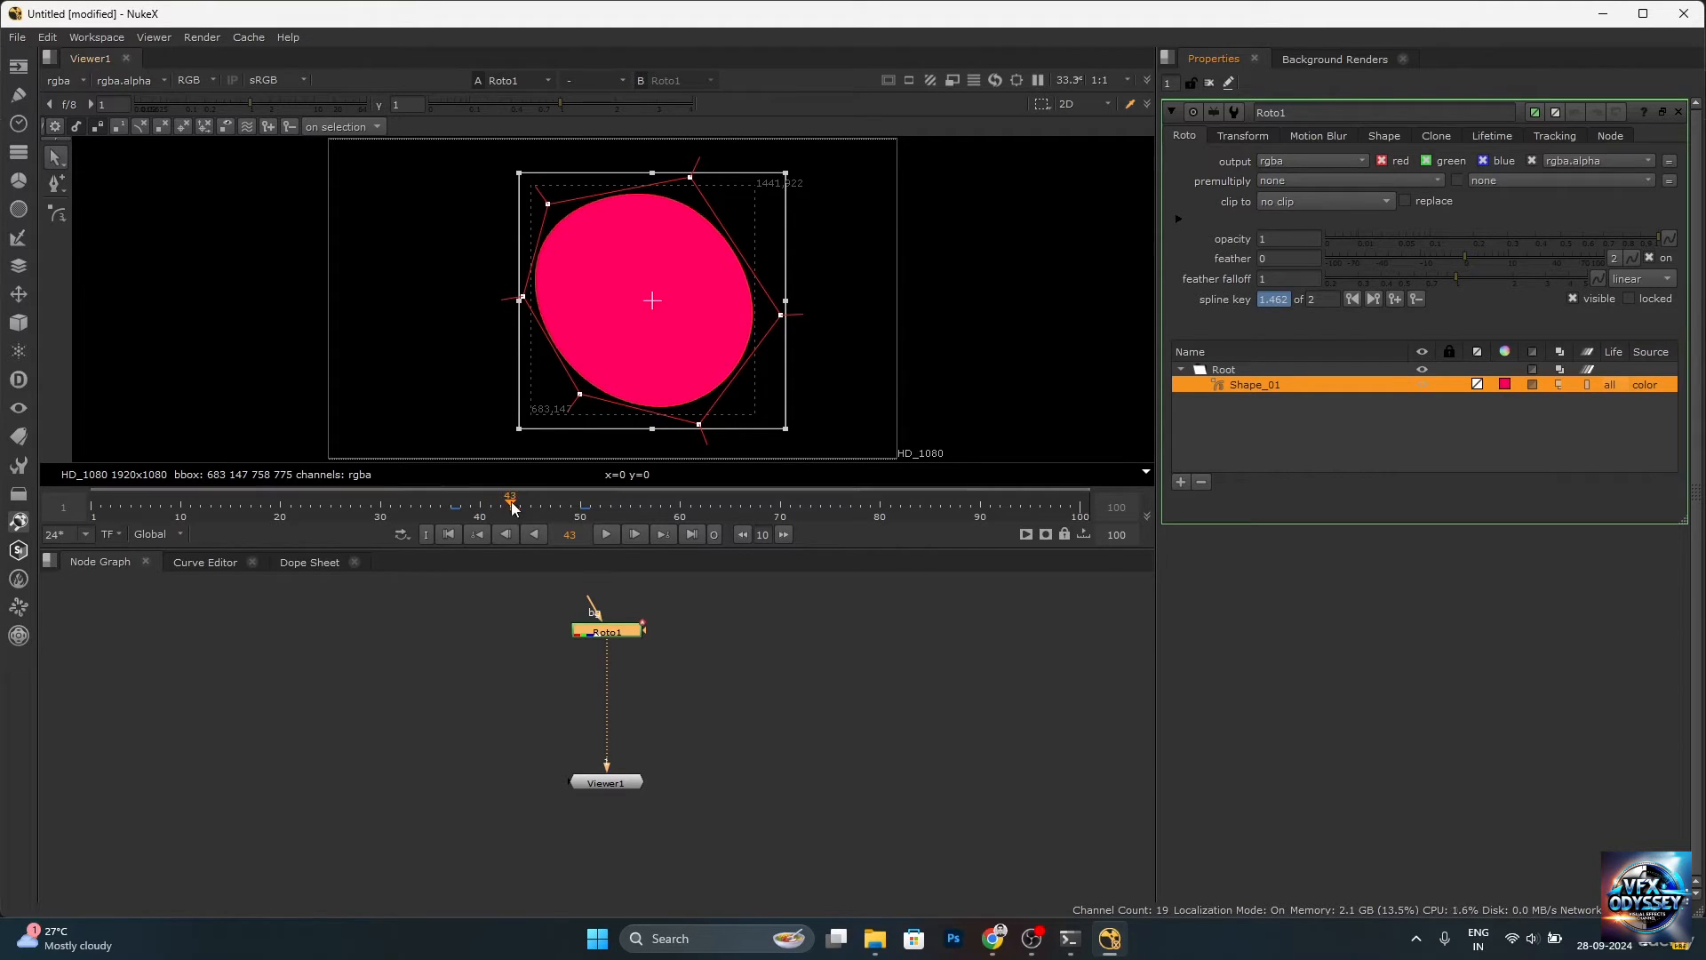
left_click_drag(513, 502, 385, 519)
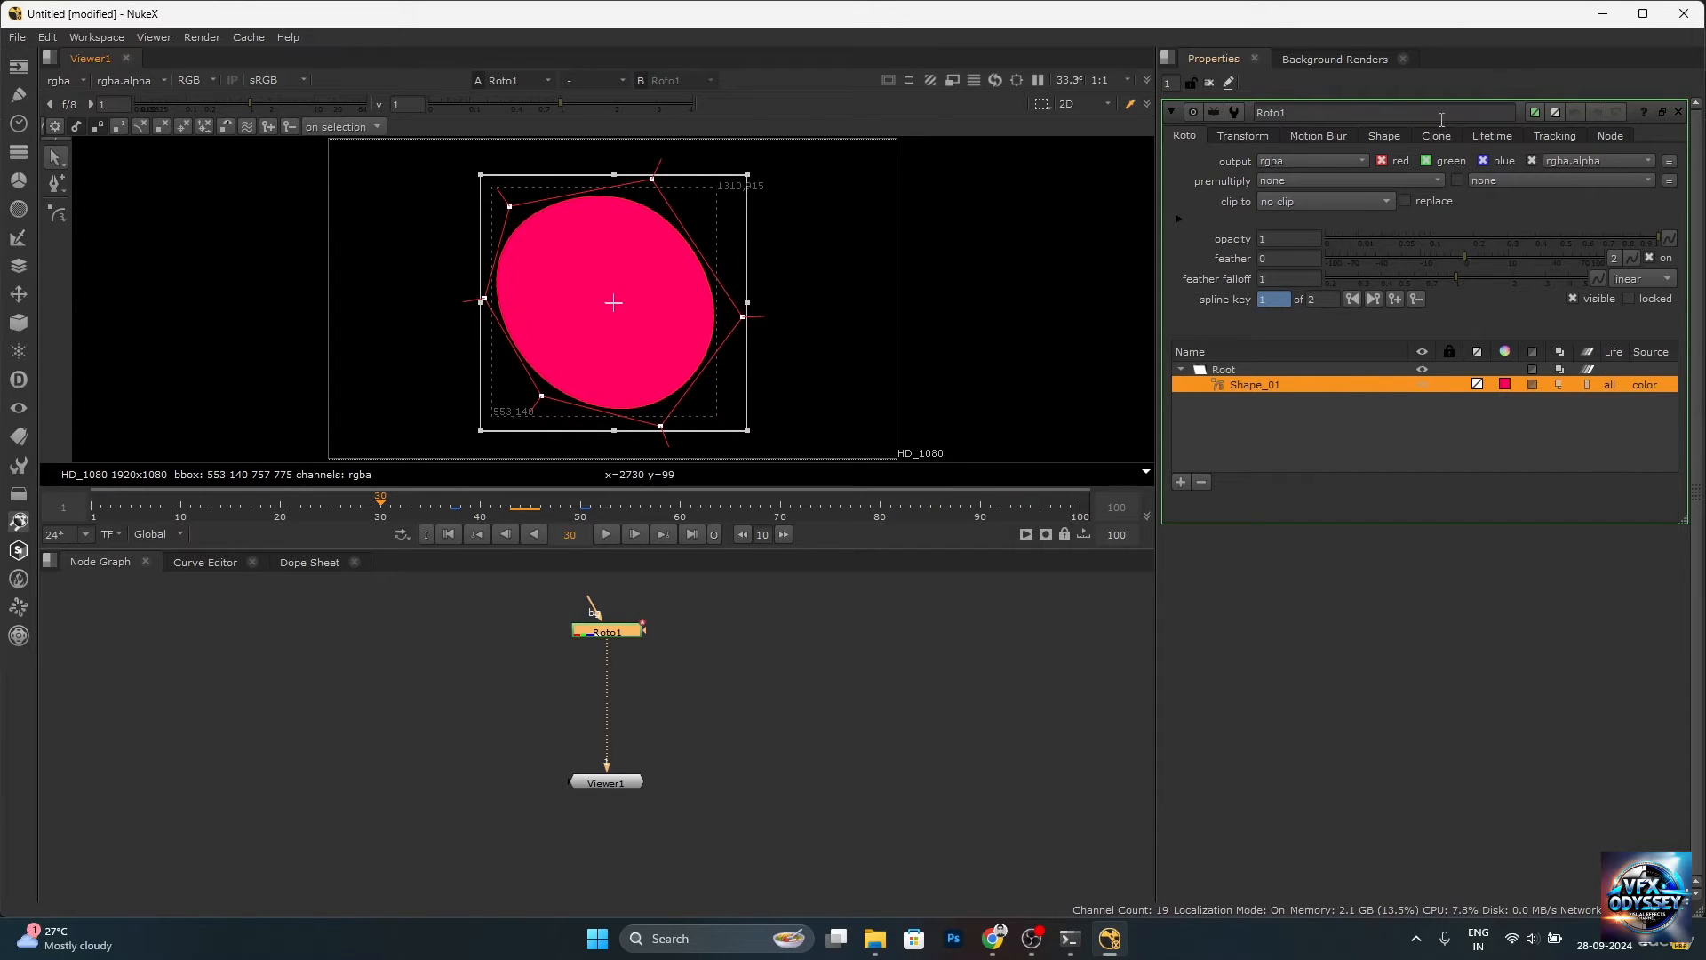
Set Shape_01's lifetime type to start to frame at frame 30, and check frame 36 before returning to 30.
left_click(1494, 136)
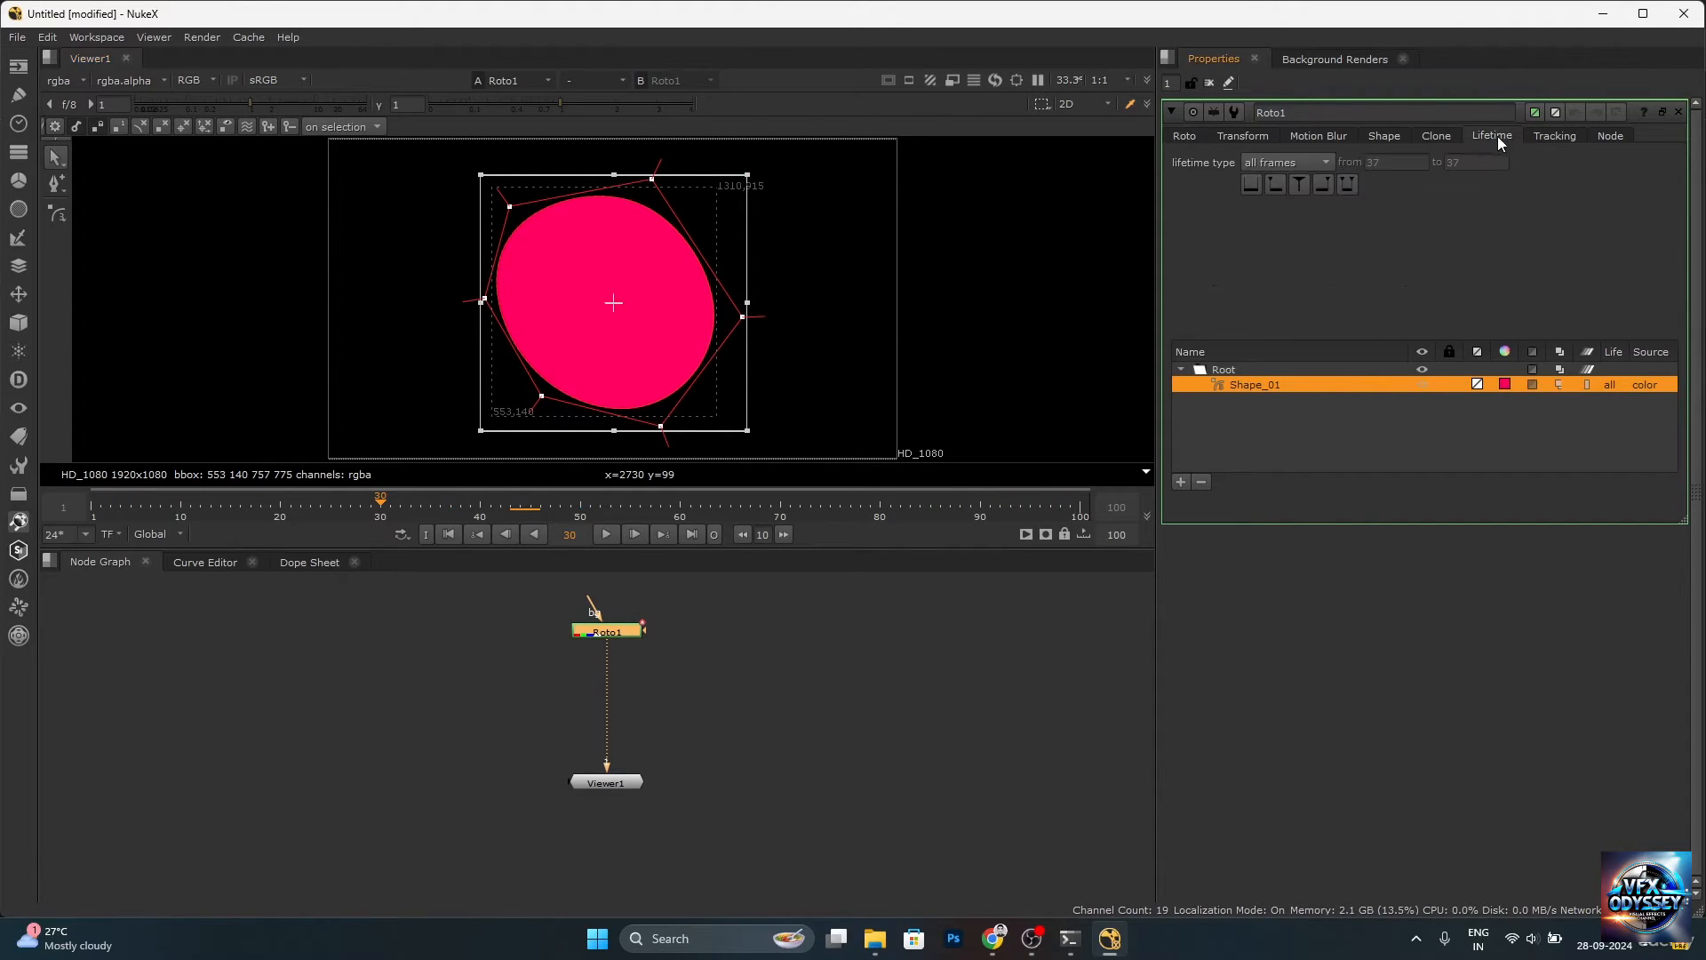
left_click(1304, 163)
left_click(1308, 179)
left_click(376, 505)
left_click_drag(379, 508, 439, 512)
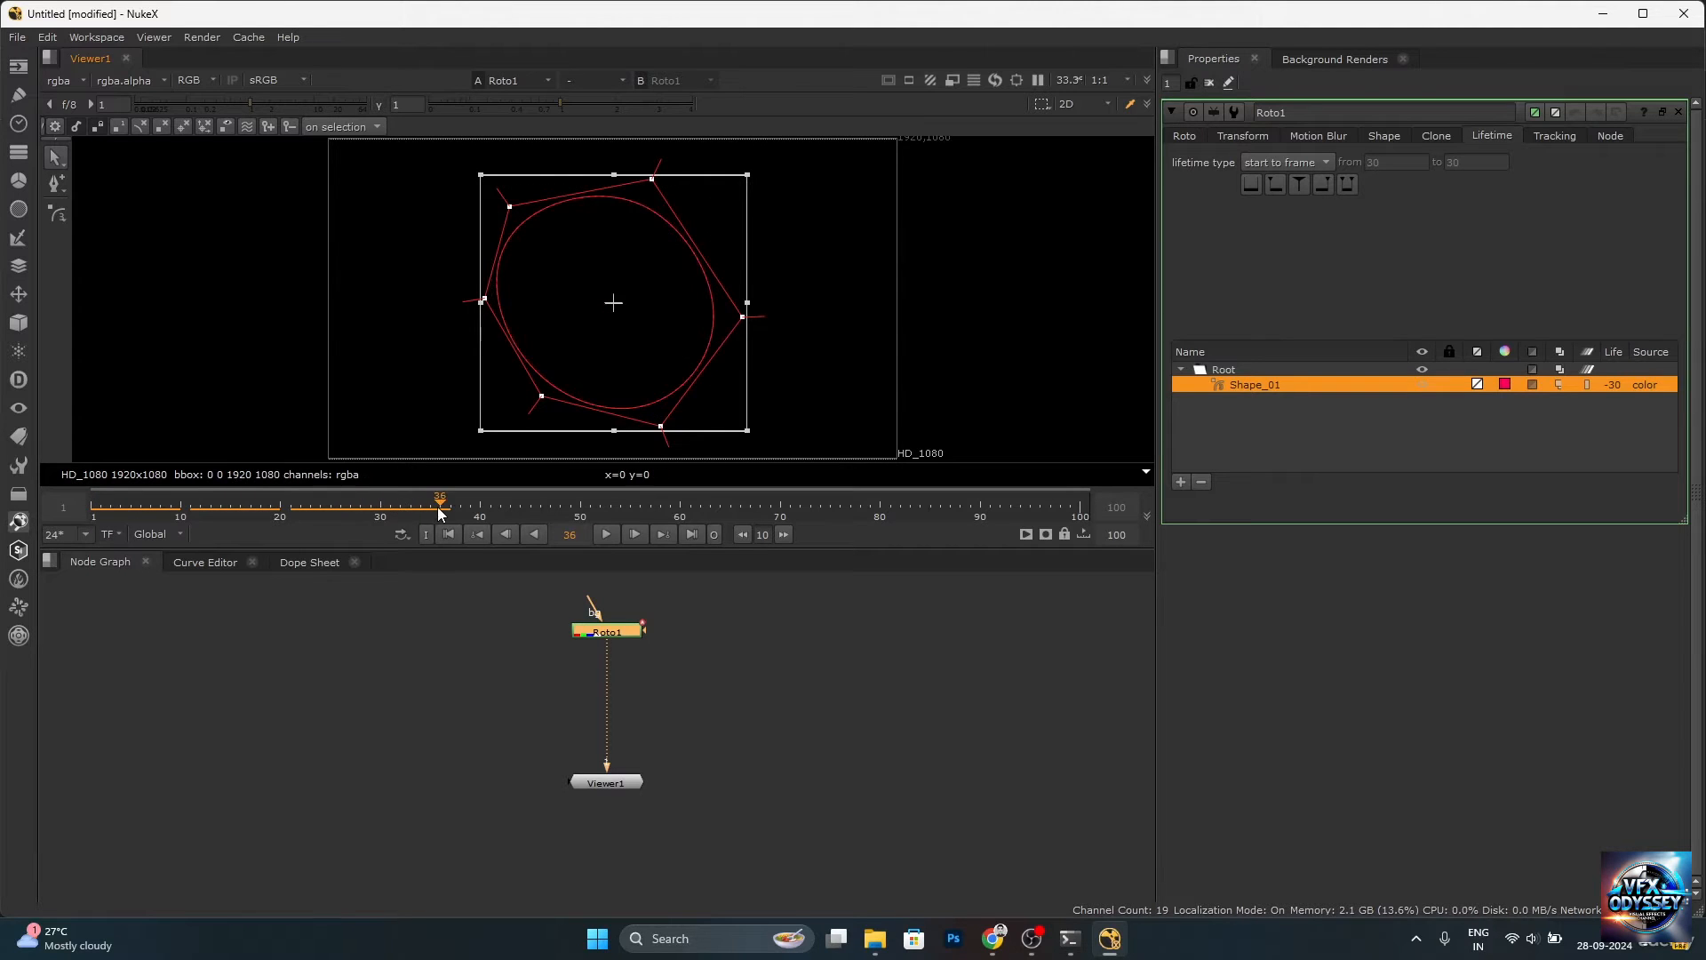
left_click(384, 522)
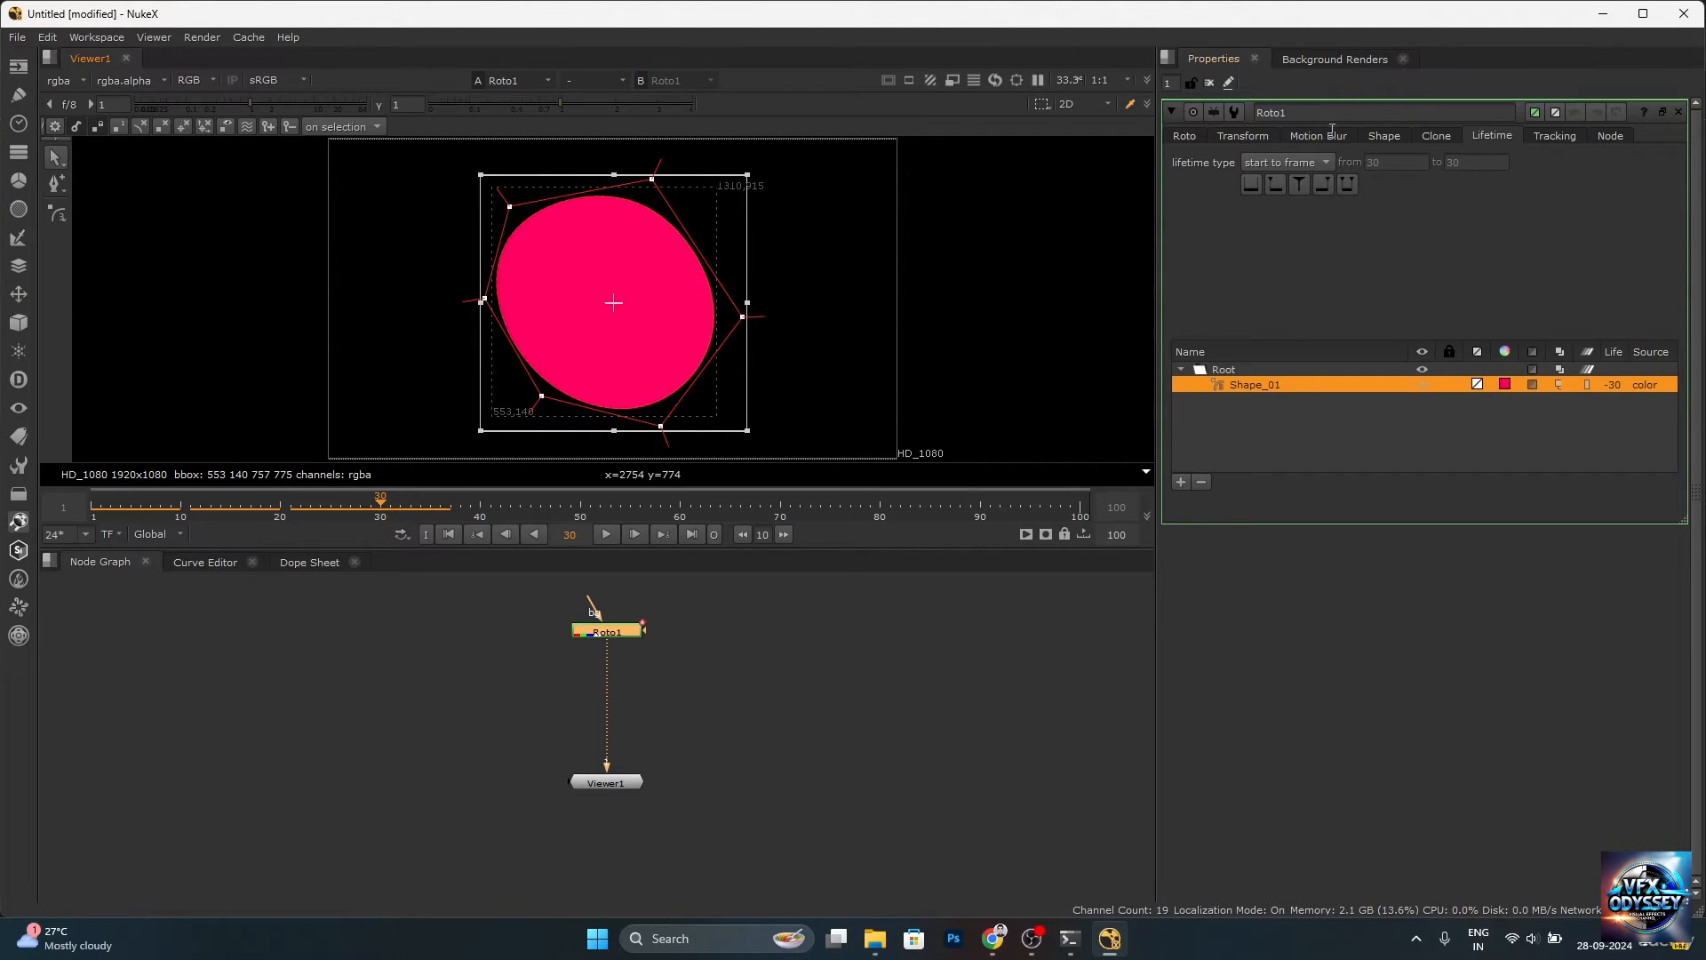
Try the single frame lifetime at frame 30, scrub to frame 34, and undo both lifetime changes.
left_click(1316, 165)
left_click(1324, 188)
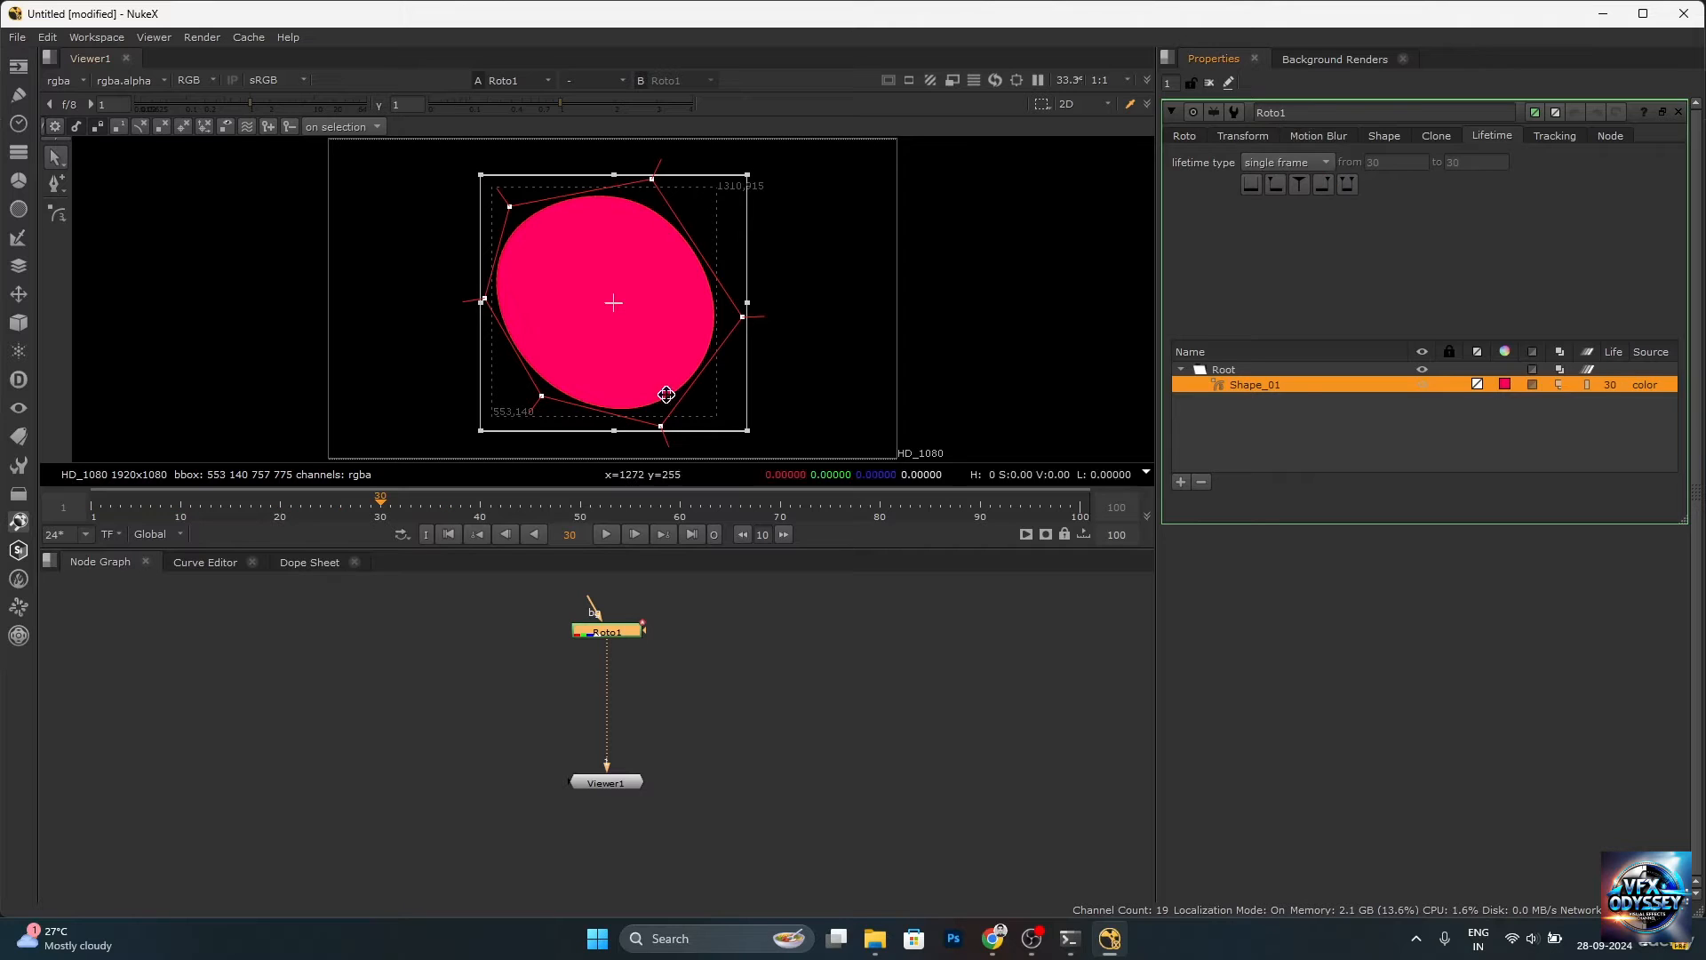
left_click_drag(369, 515, 424, 511)
key("ctrl+z")
key("ctrl+z")
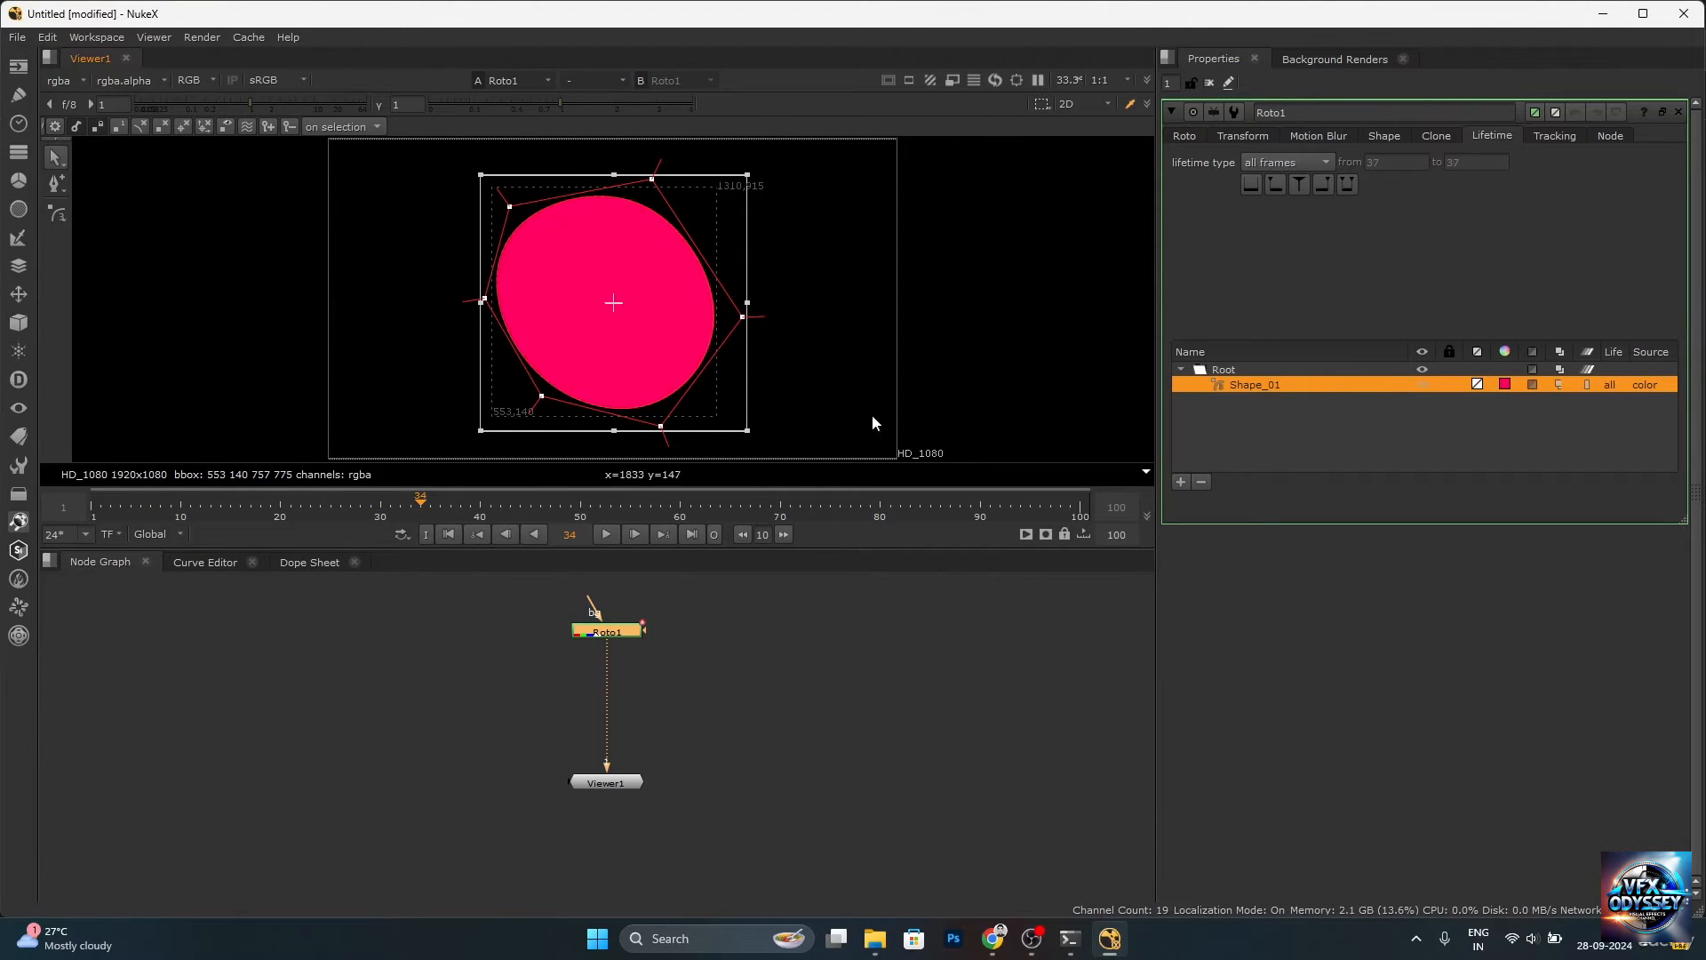
Set Shape_01's lifetime type to frame to end from frame 34 and scrub back to frame 20.
left_click(1296, 167)
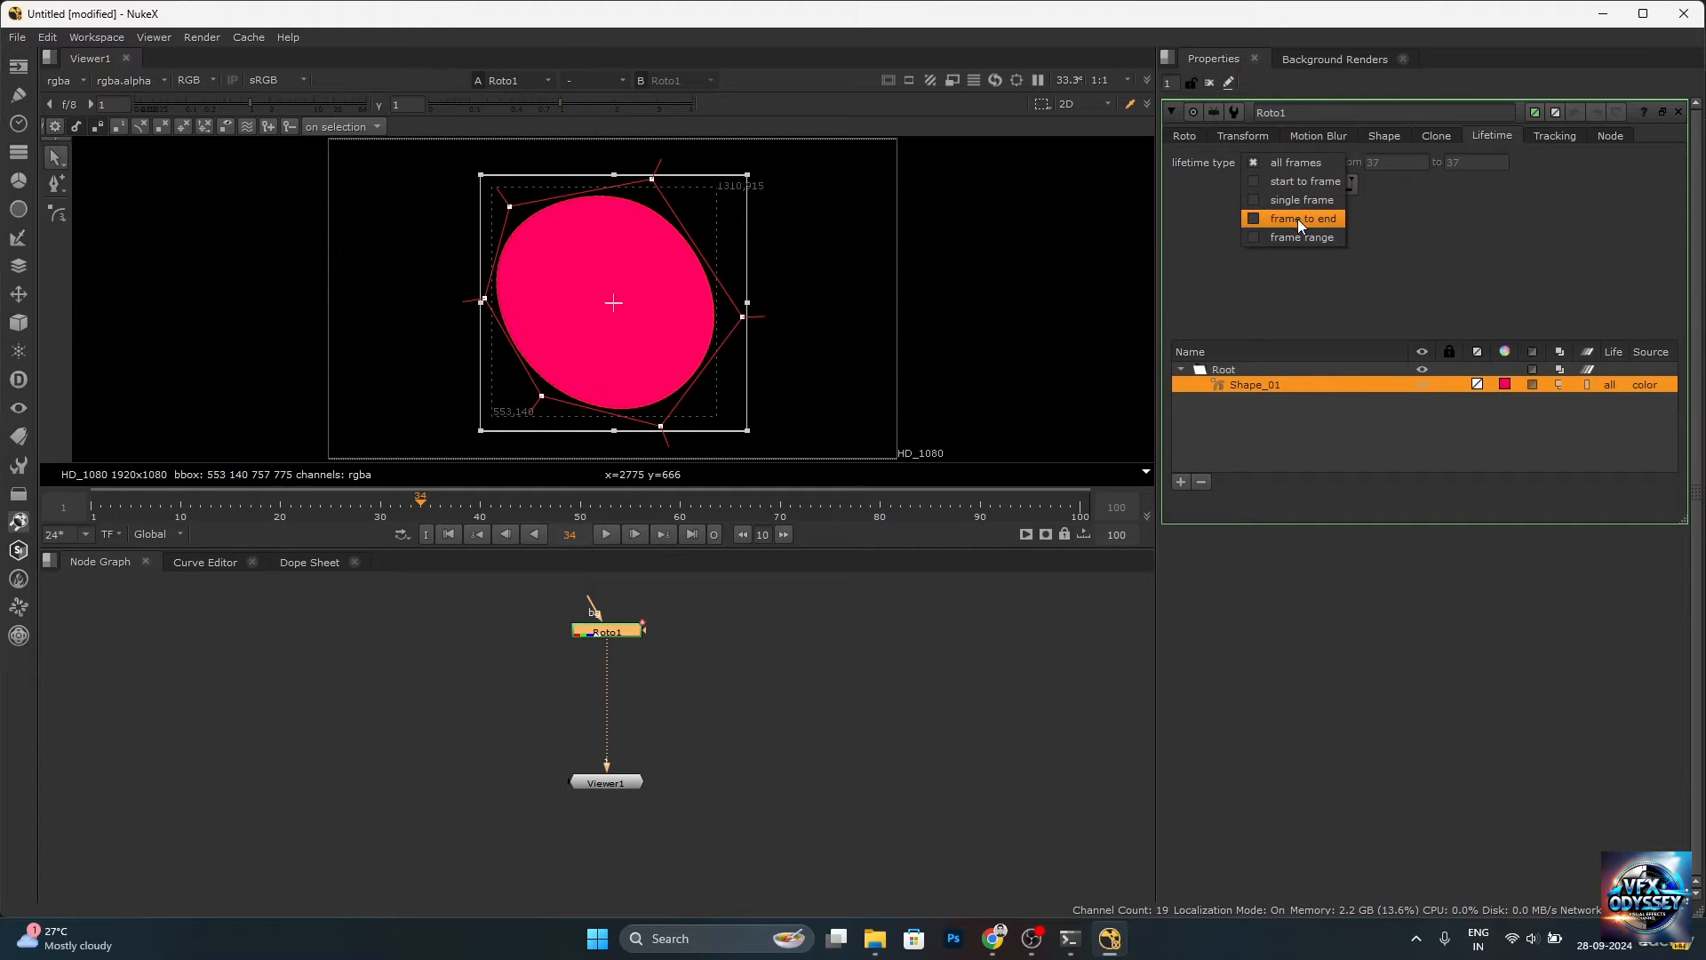
left_click(1297, 219)
left_click_drag(421, 510, 281, 499)
Set Shape_01's lifetime to a frame range from 20 to 50 and scrub to frame 30.
left_click(1299, 163)
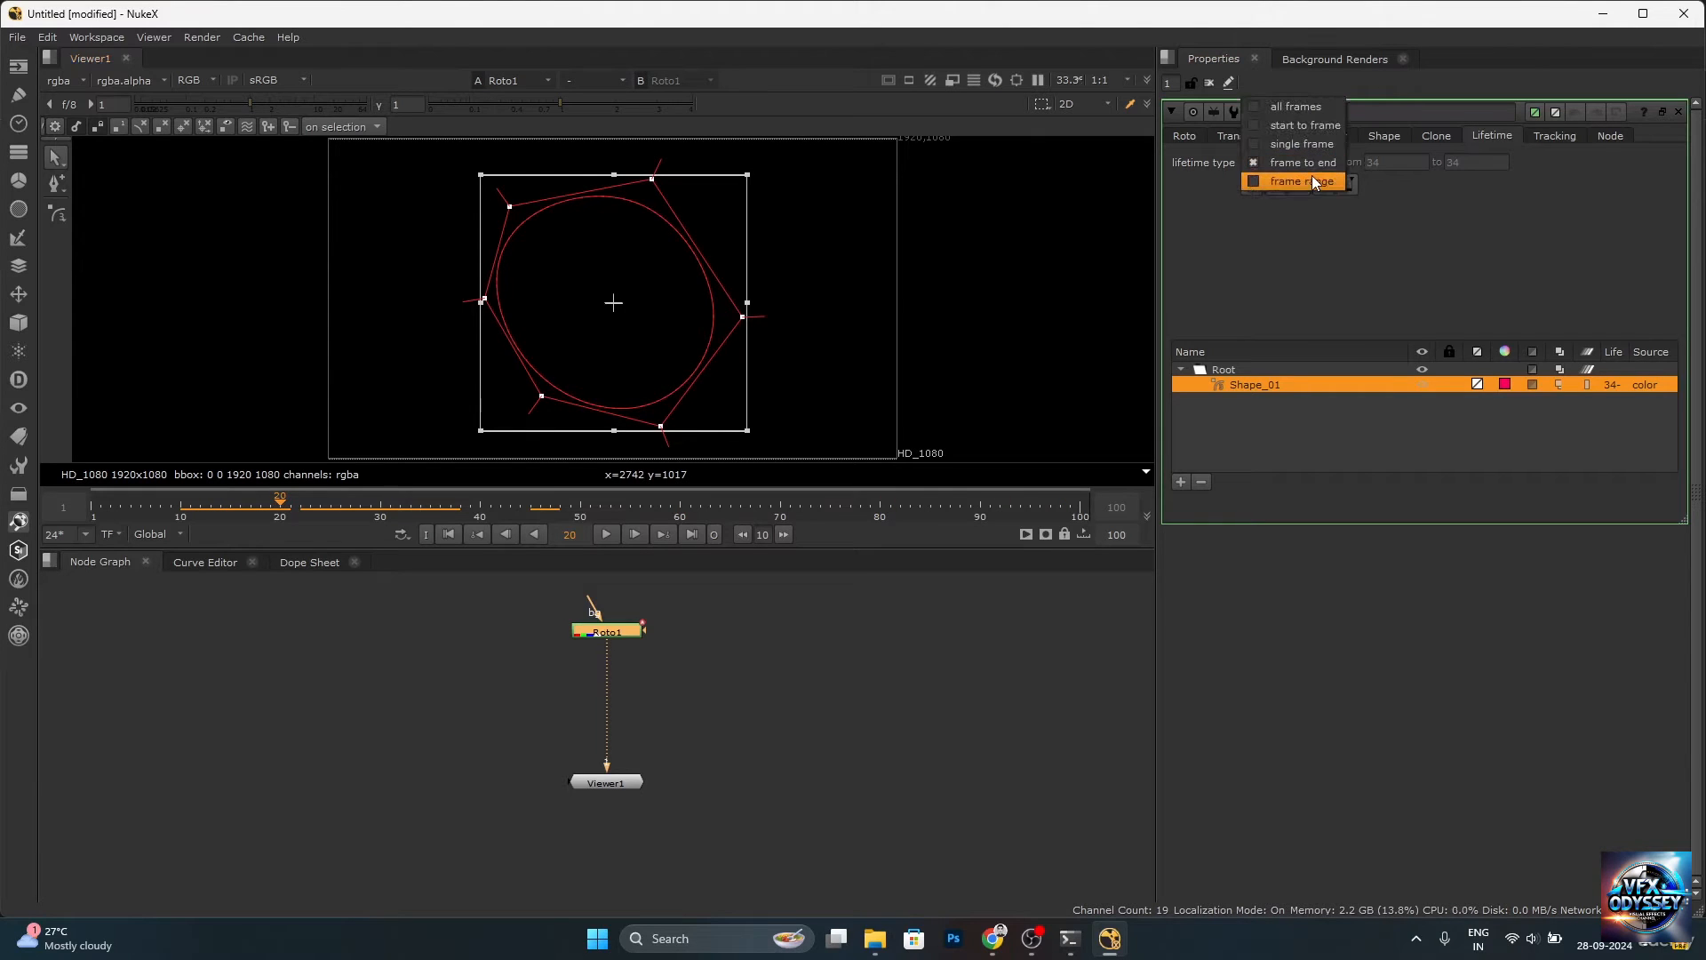
left_click(1314, 181)
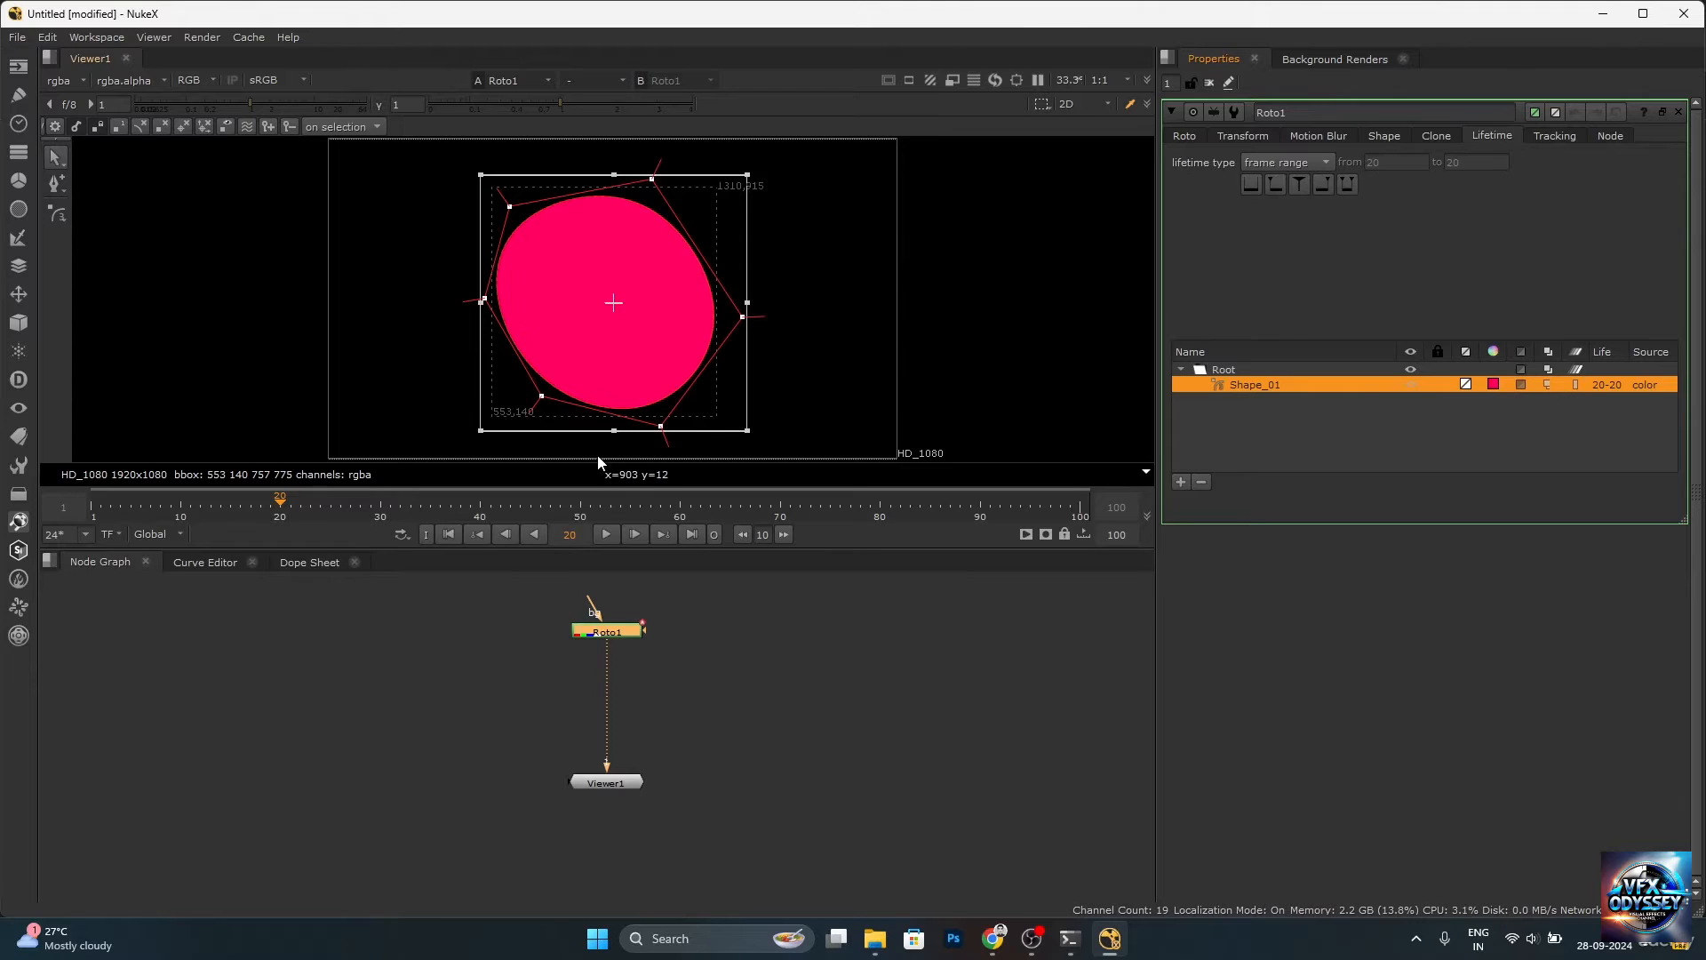
left_click(1320, 158)
left_click(1321, 160)
right_click(1602, 386)
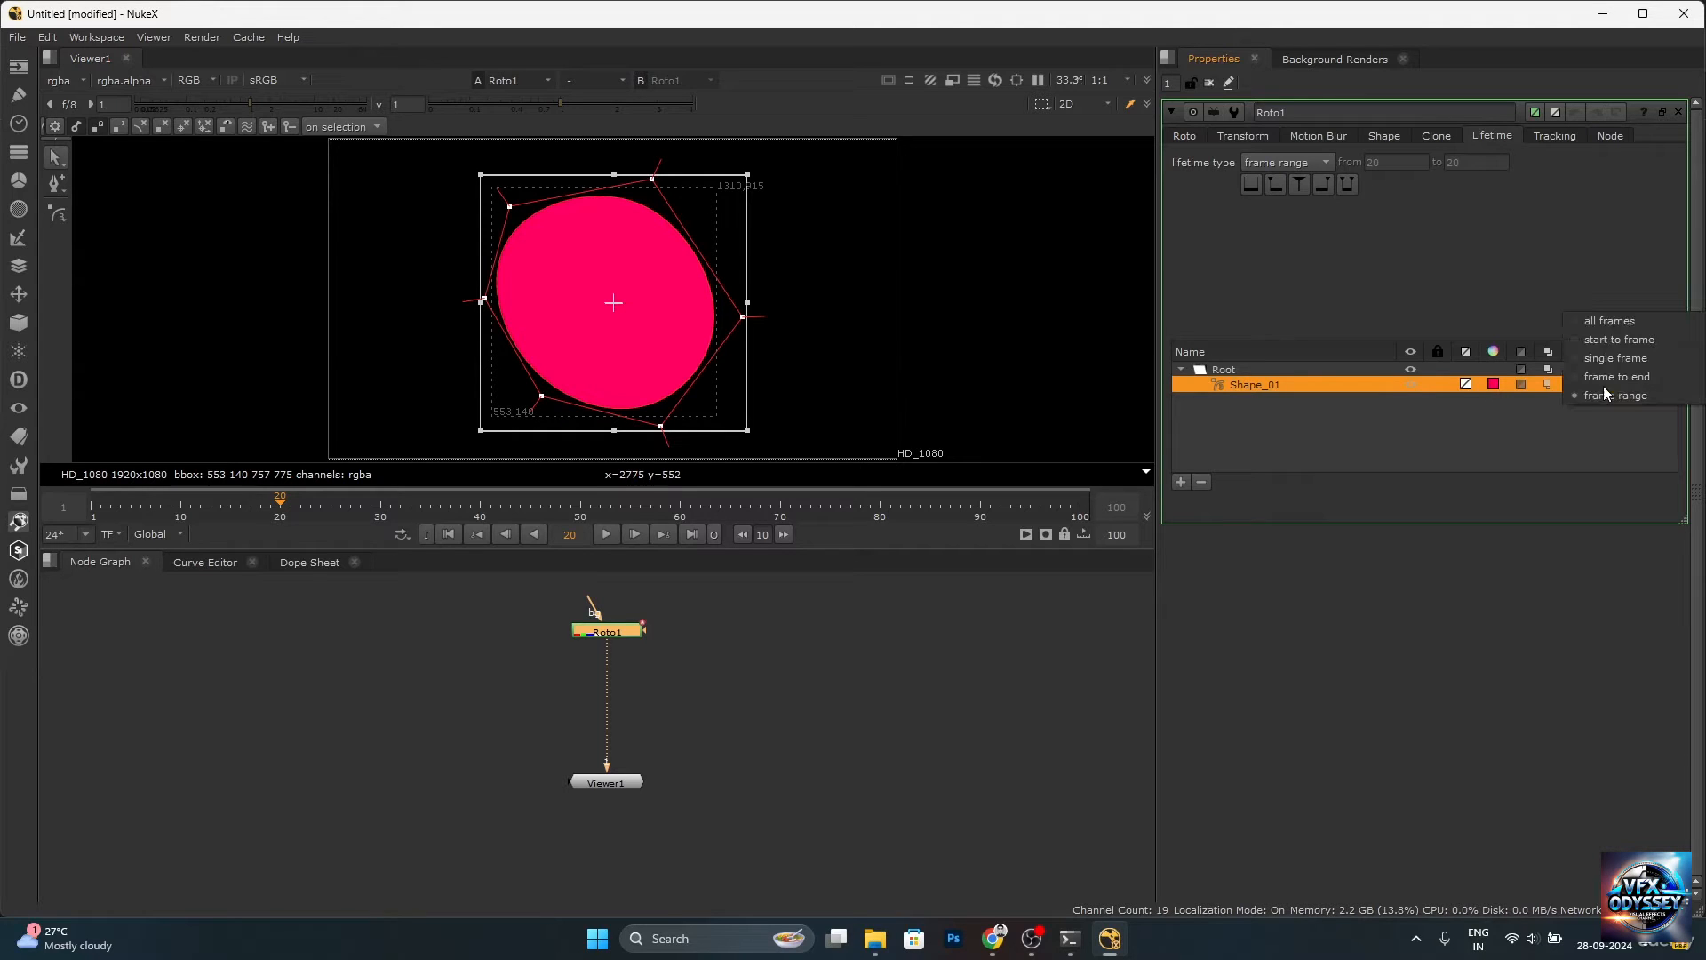
left_click(1605, 392)
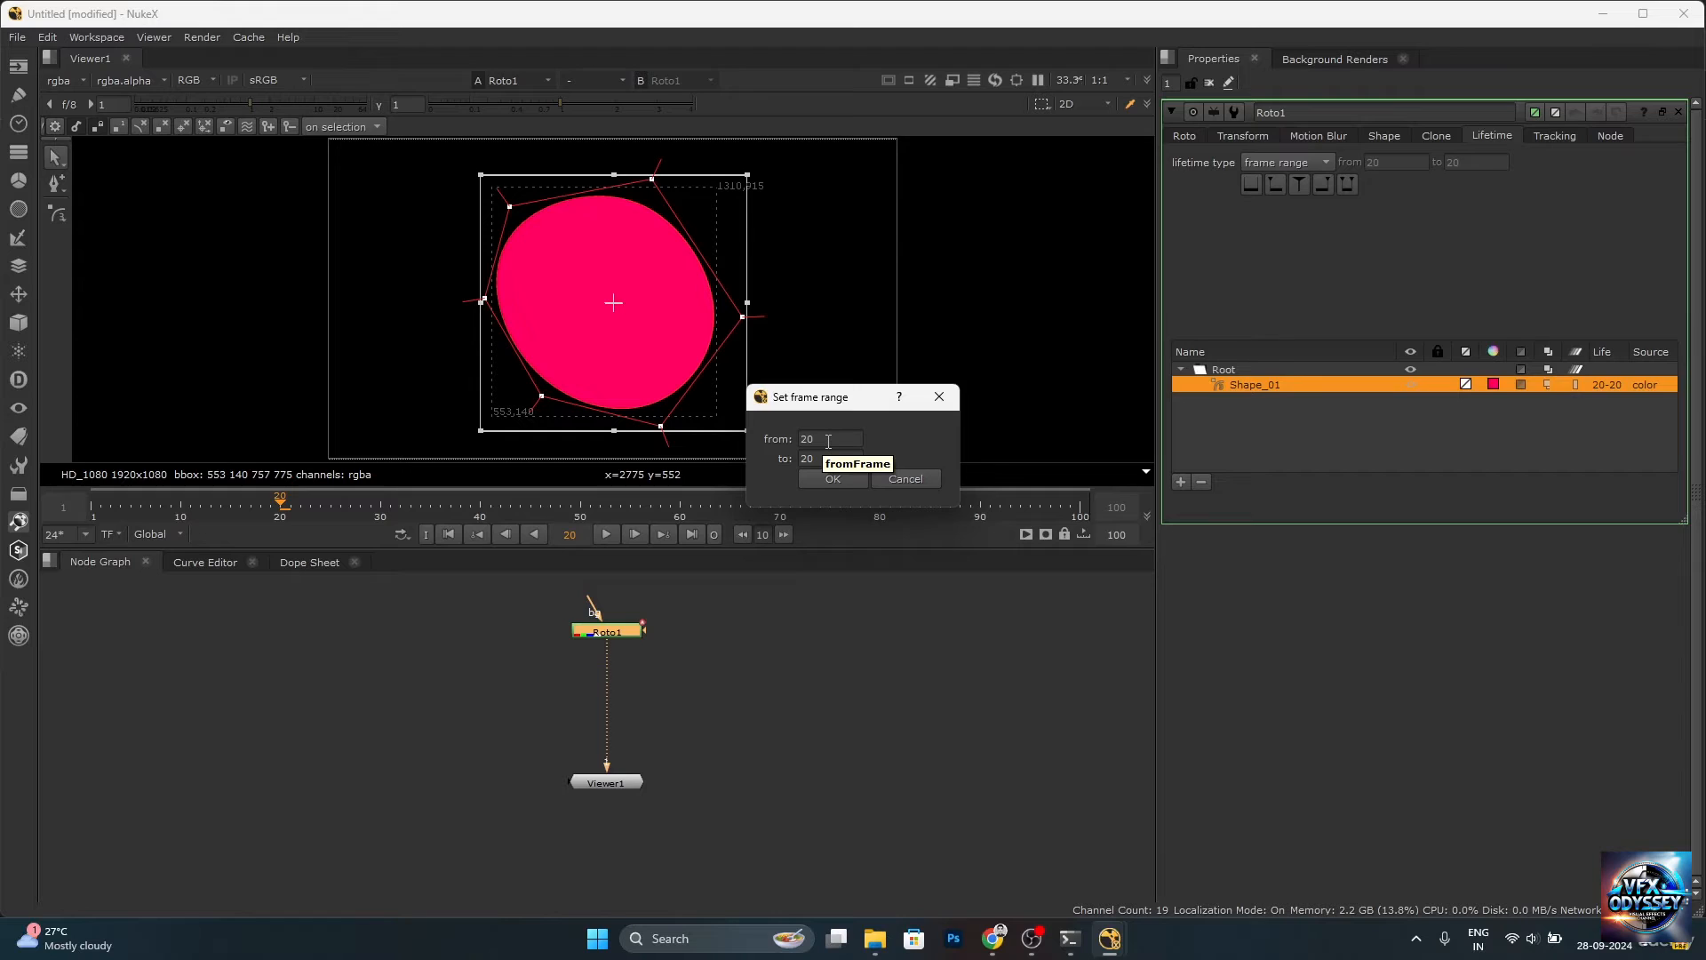
left_click_drag(815, 459, 777, 457)
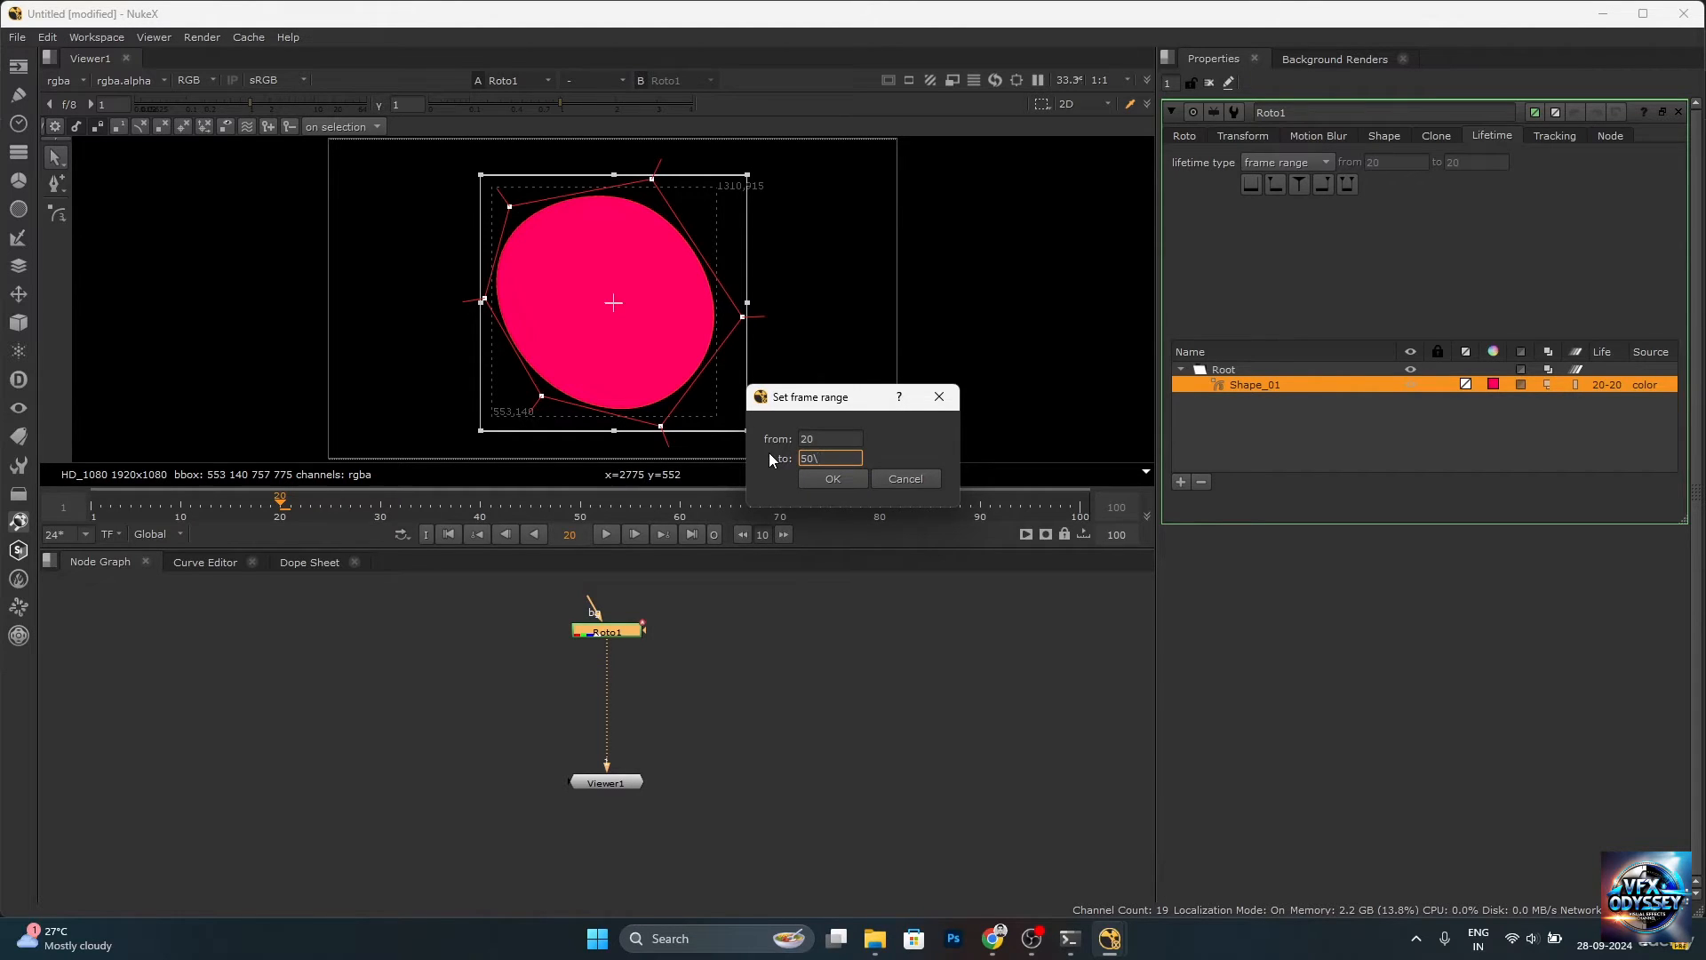
left_click(832, 478)
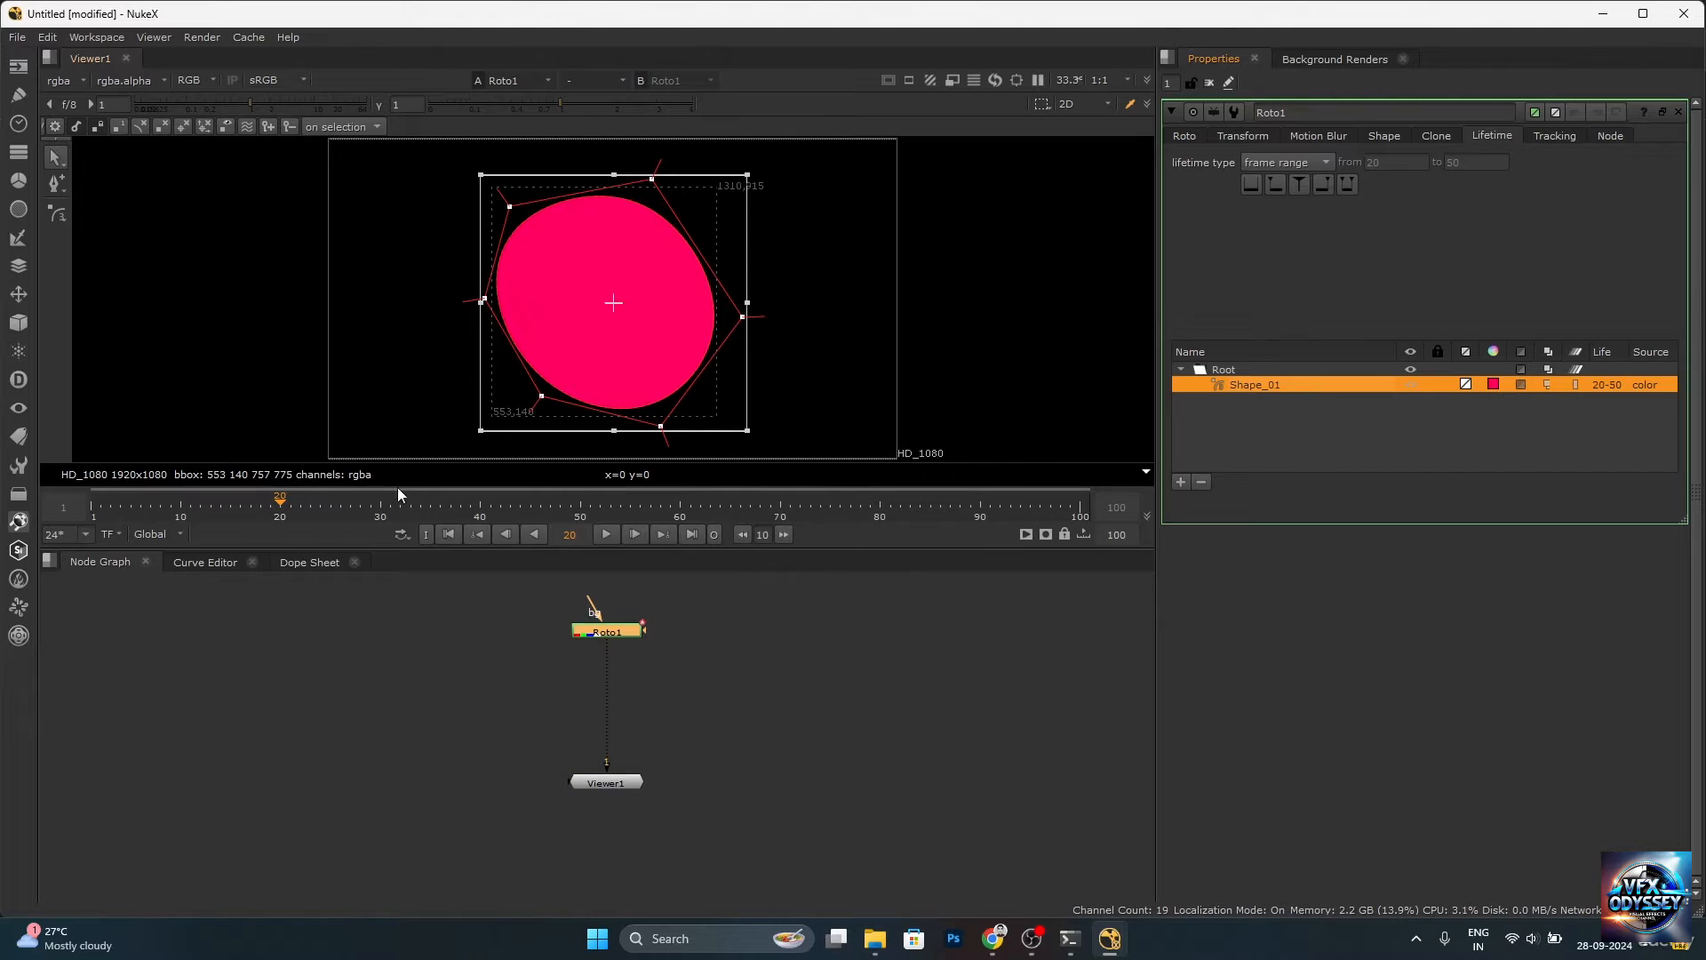
left_click_drag(285, 508, 380, 504)
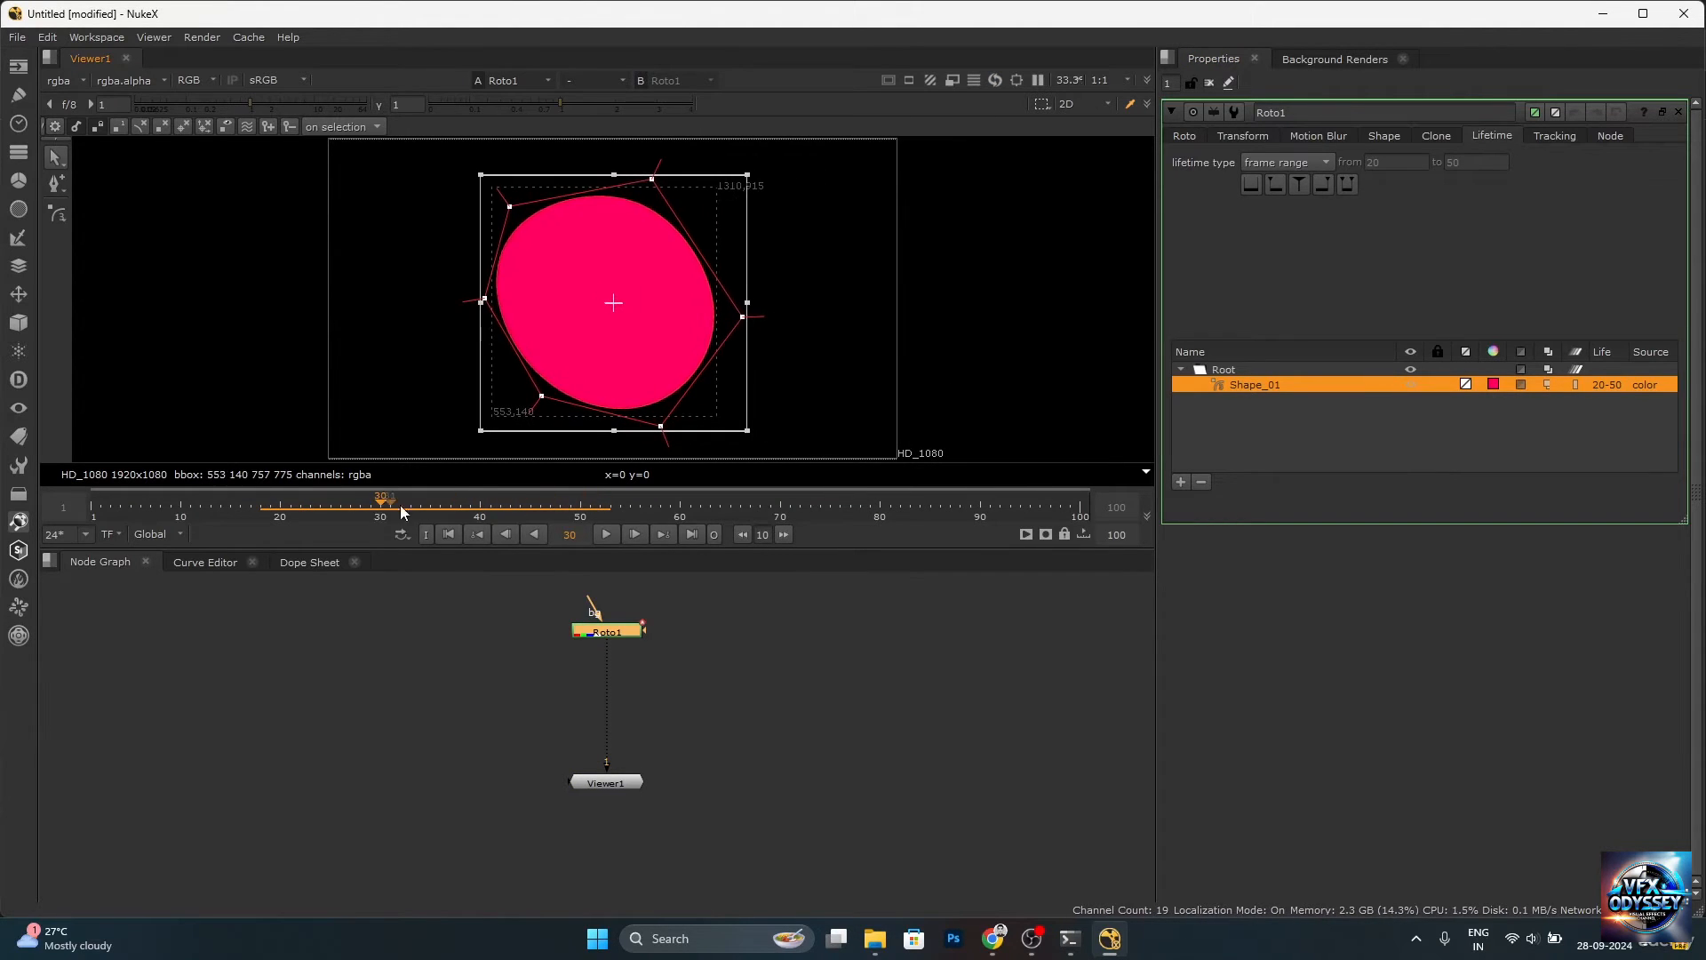
Set Shape_01's lifetime type to all frames and open the shape's transform settings.
left_click(1305, 168)
left_click(1313, 89)
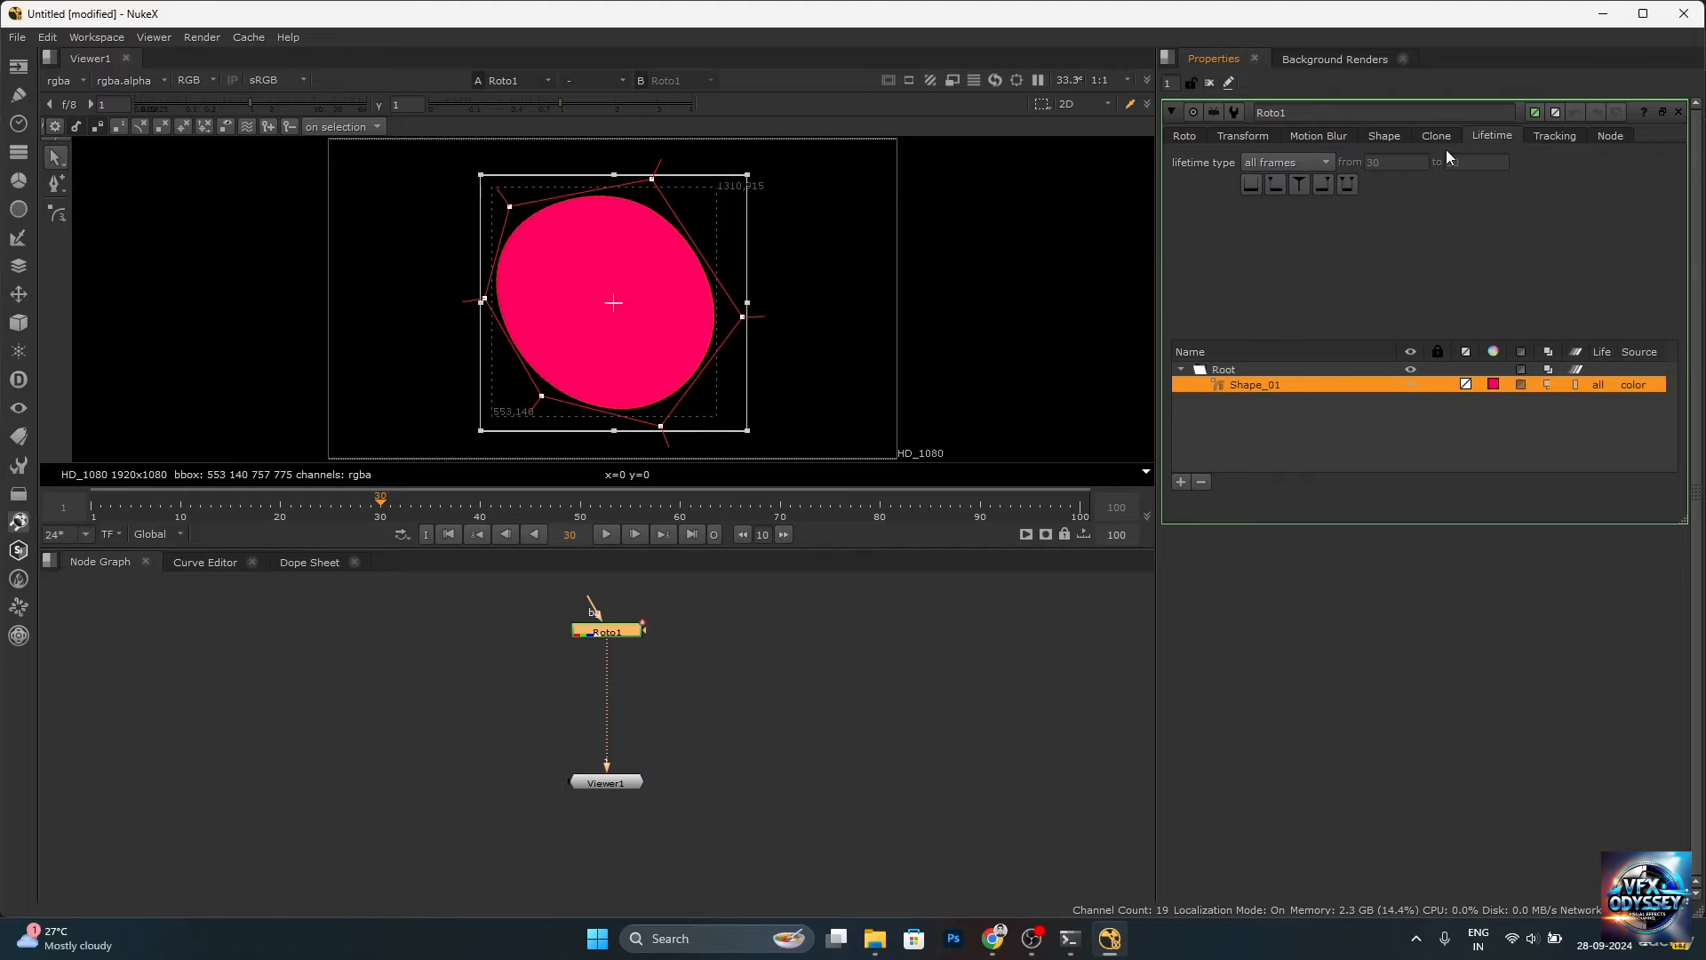
left_click(1267, 135)
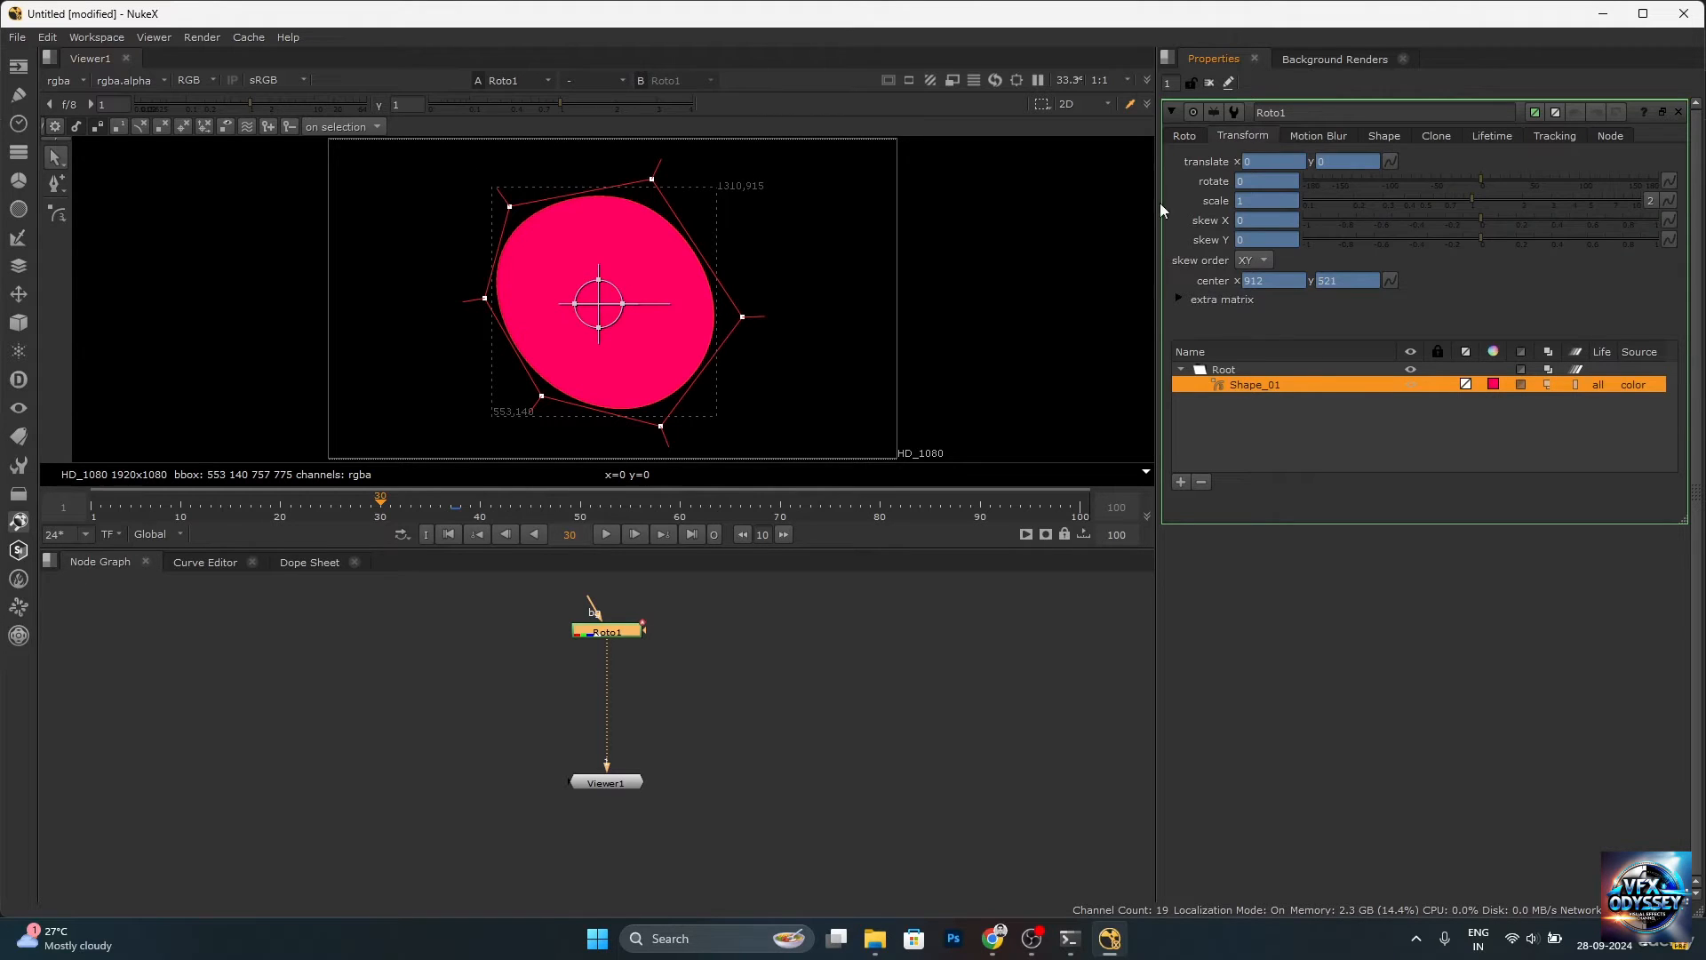
Add a Transform node below Roto1 and compare its properties with Roto1's transform settings.
left_click(743, 702)
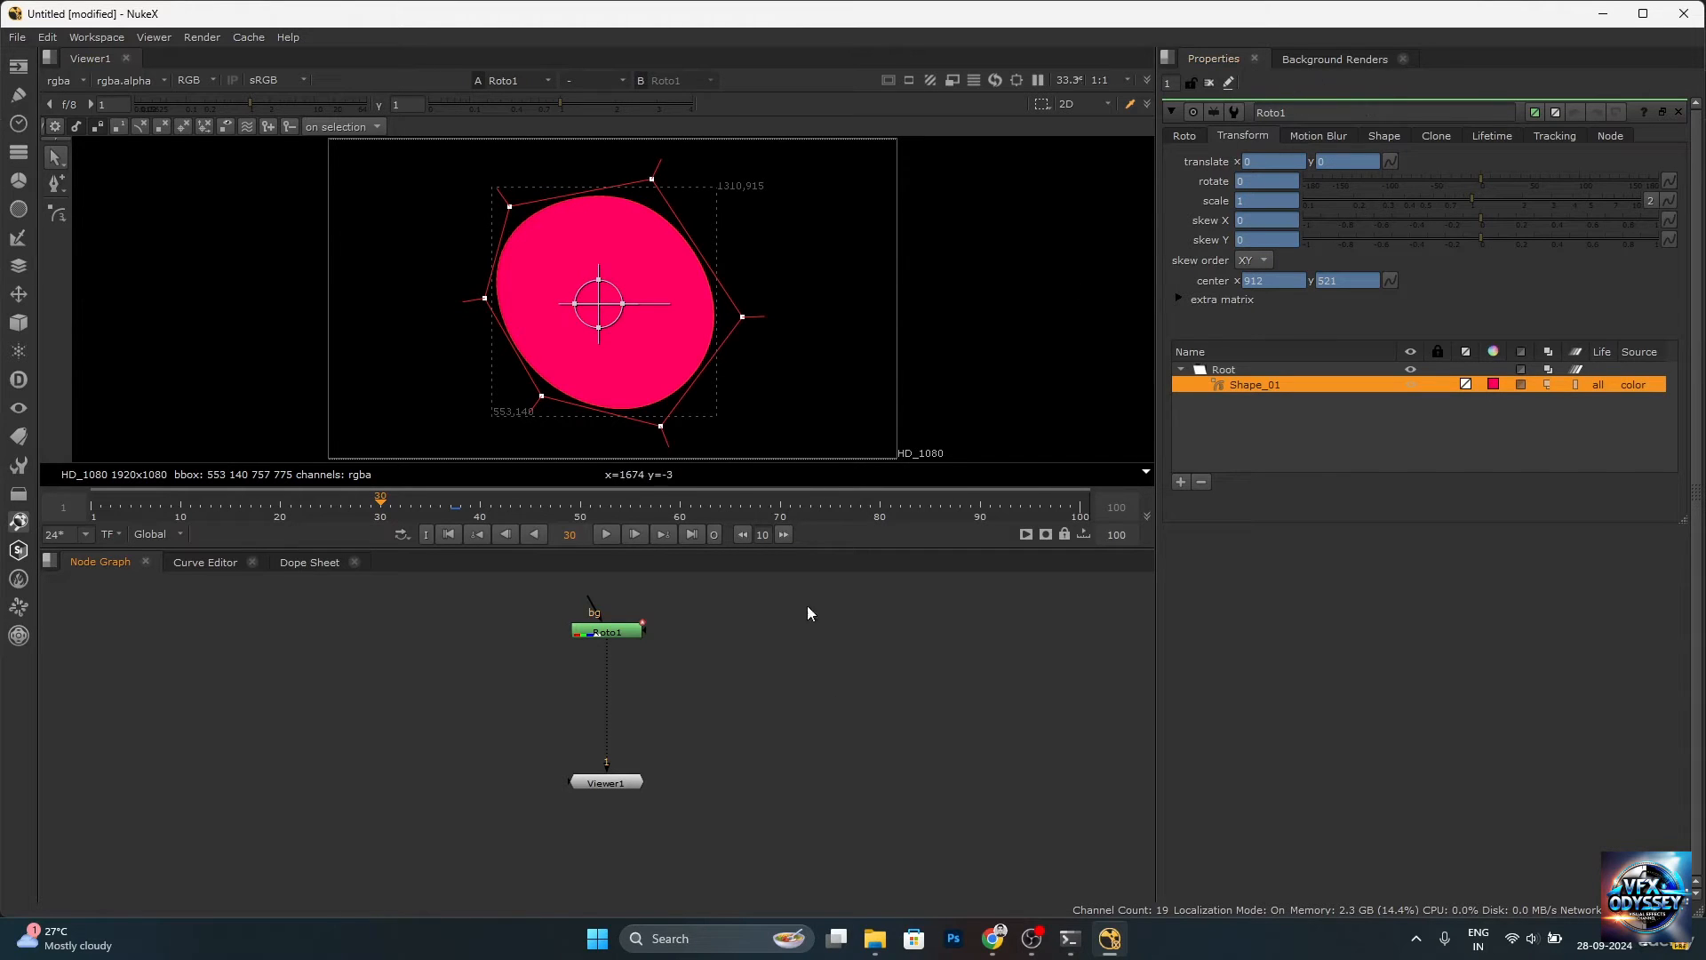
left_click(626, 635)
key("t")
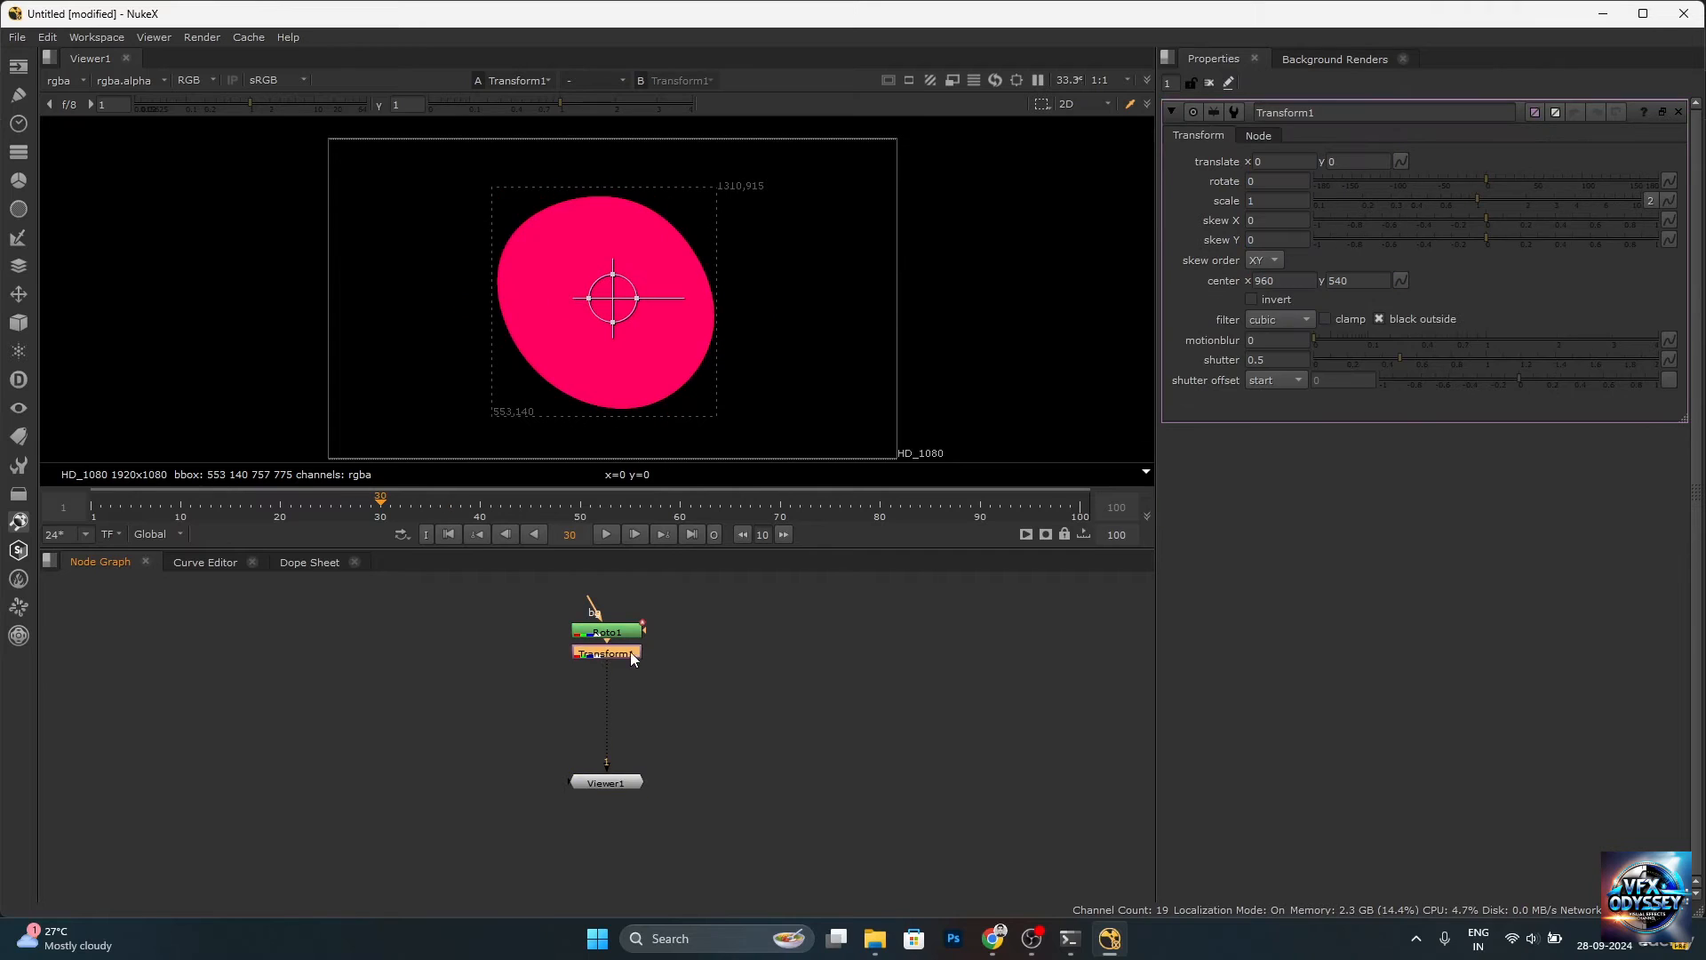
left_click_drag(629, 646, 633, 686)
left_click(628, 631)
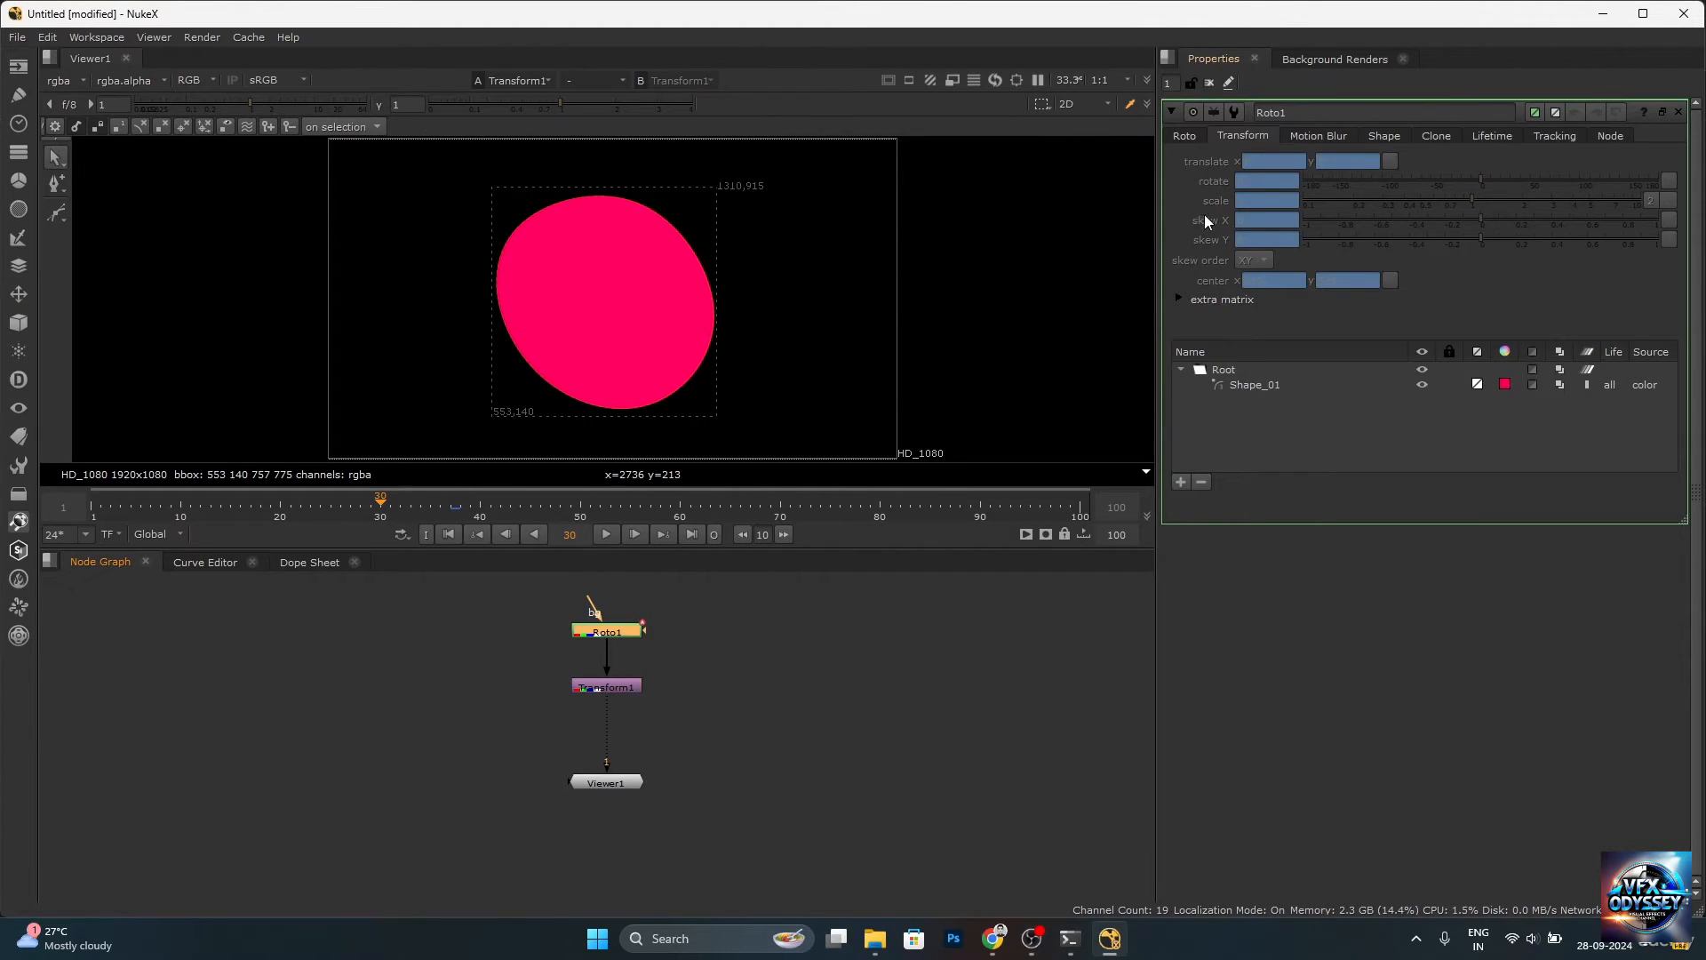
left_click(626, 683)
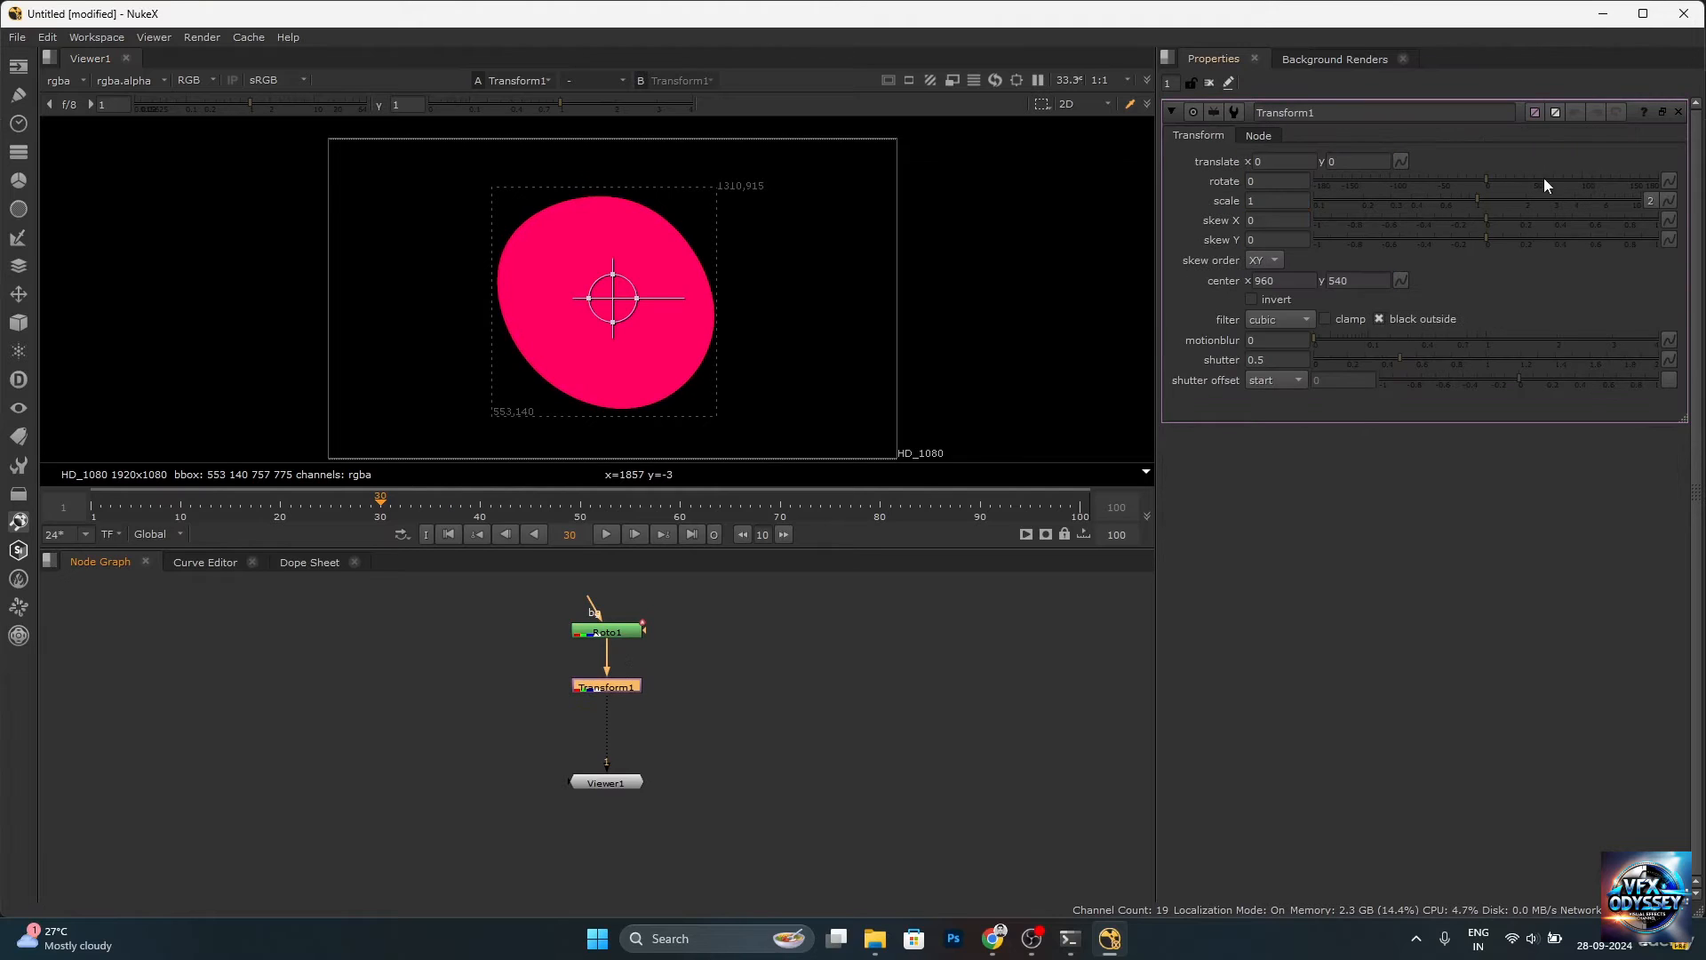
Delete the Transform node from the node graph and open Roto1's shape settings.
left_click(702, 761)
left_click(630, 688)
key("Delete")
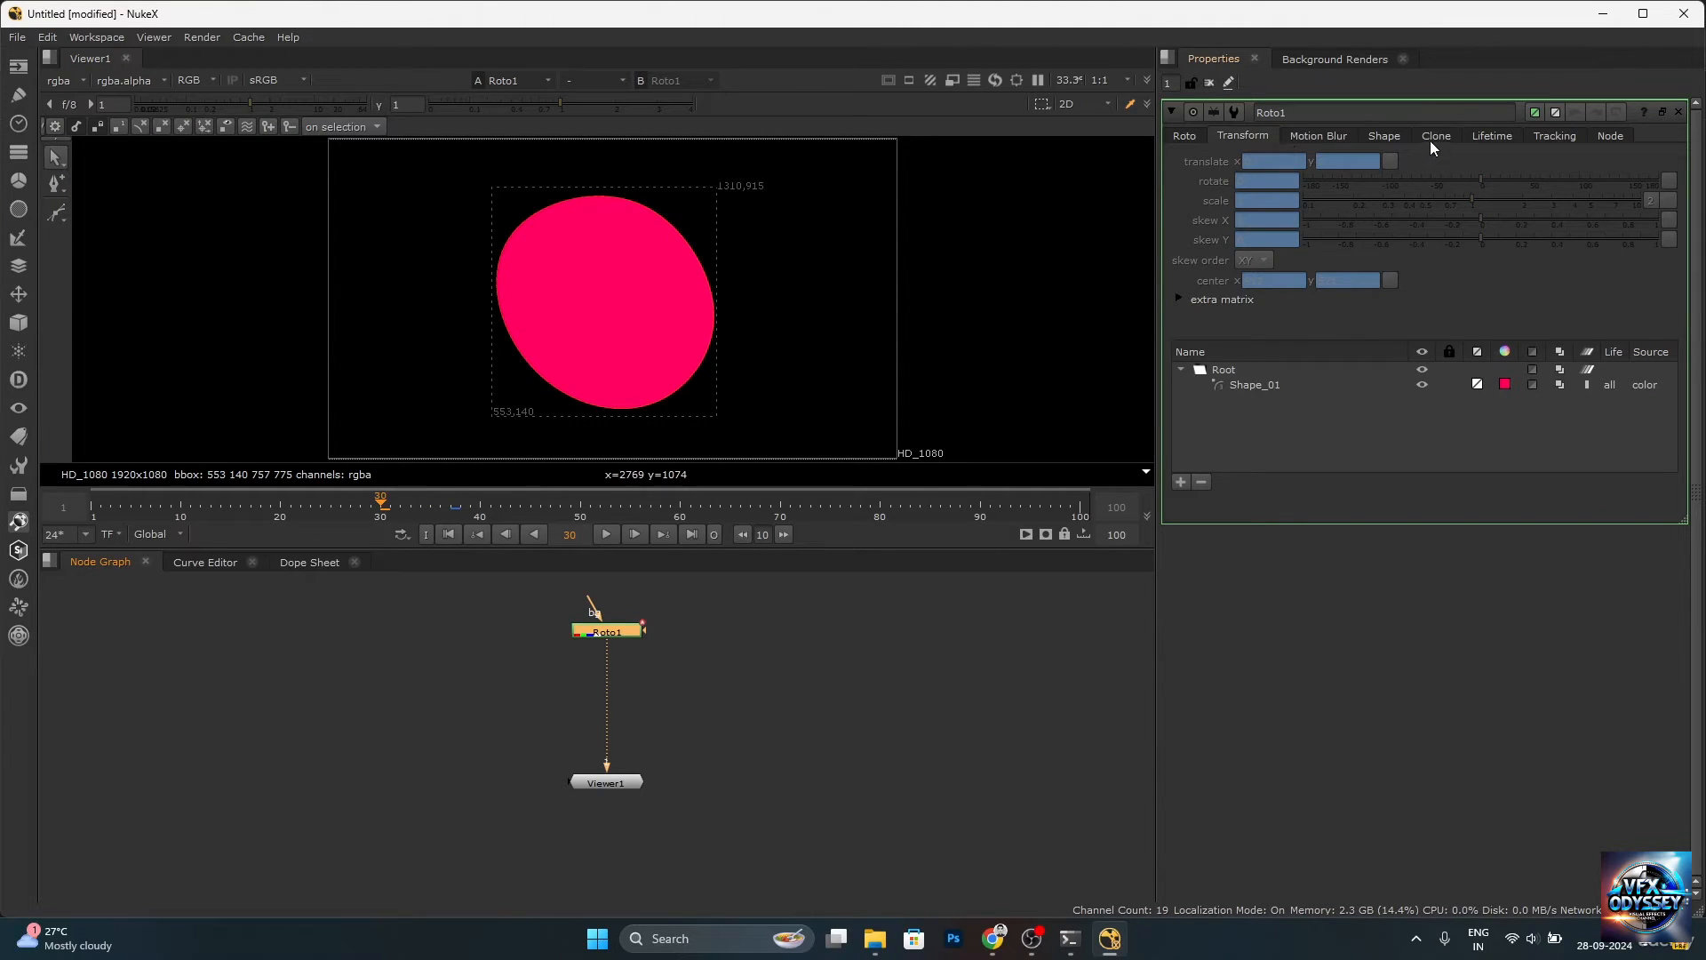
left_click(1389, 133)
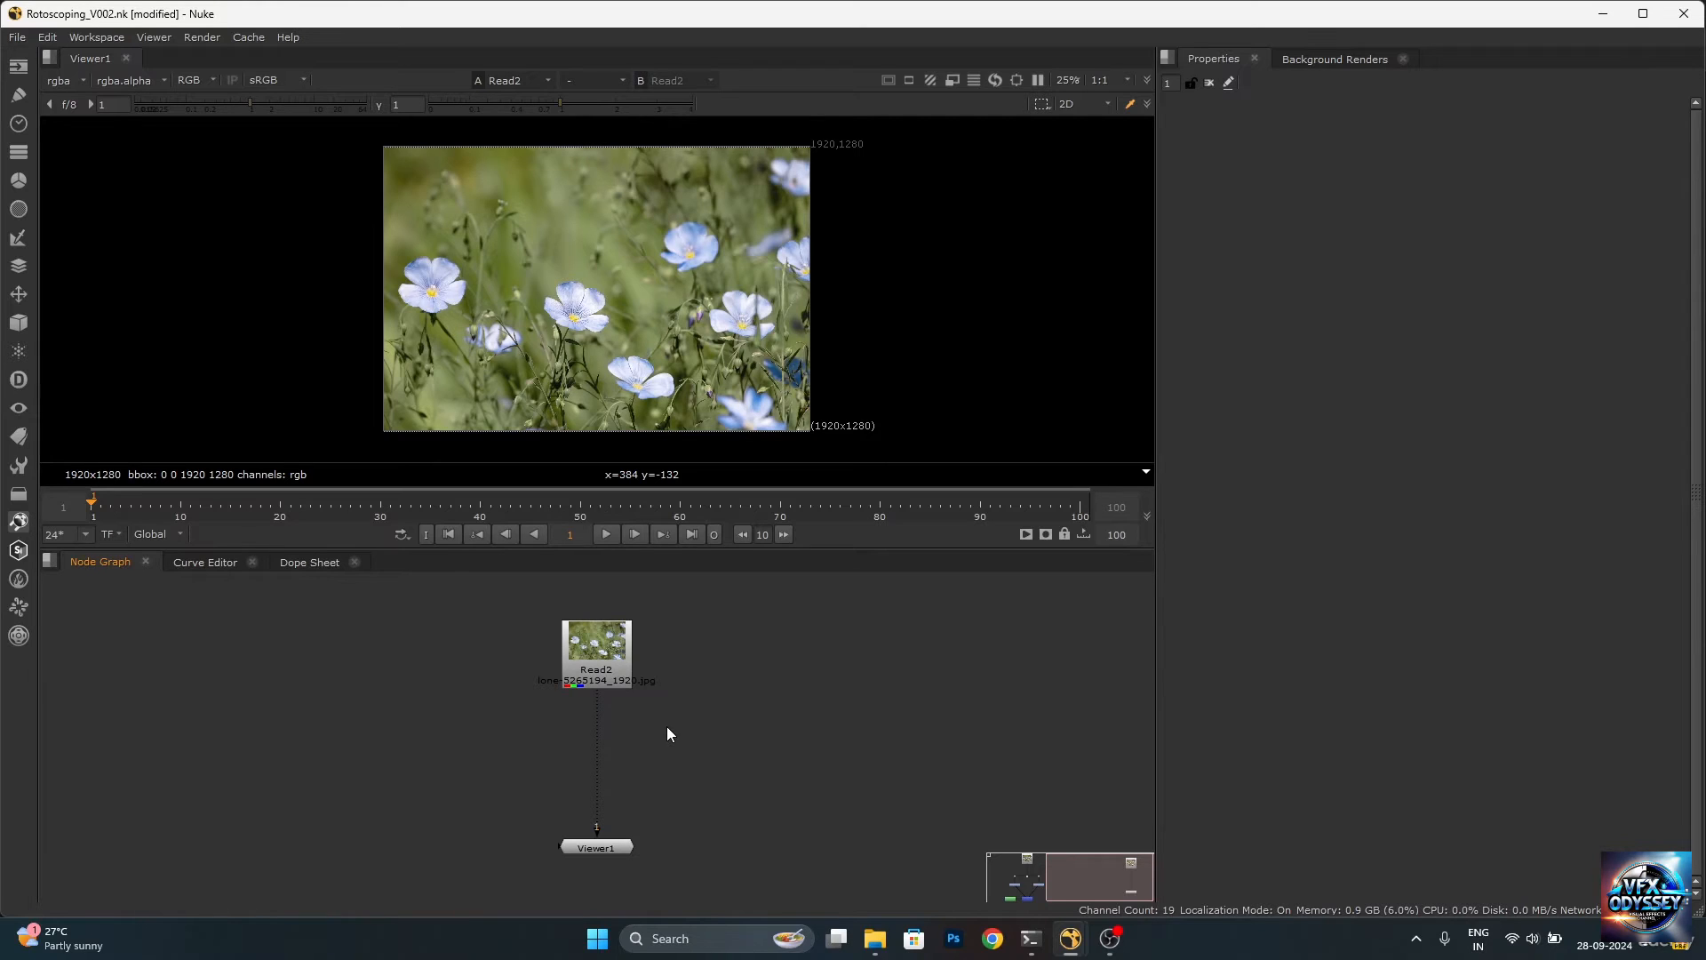
Add a Roto node between the Read2 flower image and the Viewer, and choose the B-Spline drawing tool.
left_click(612, 650)
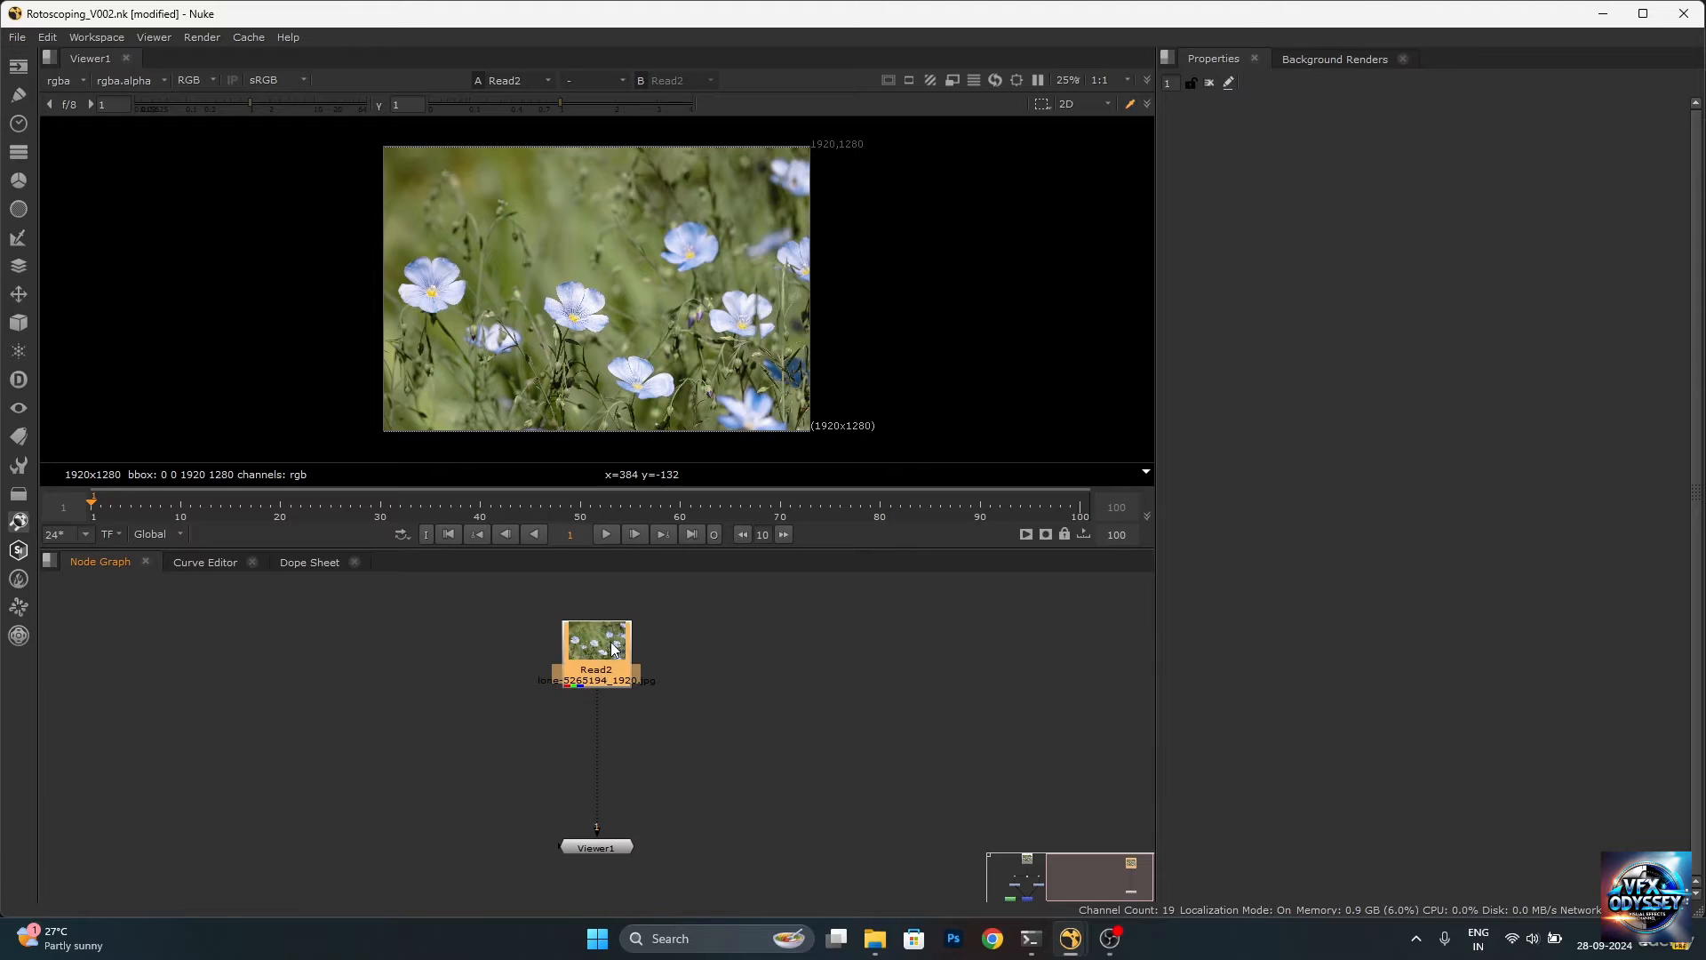
key("o")
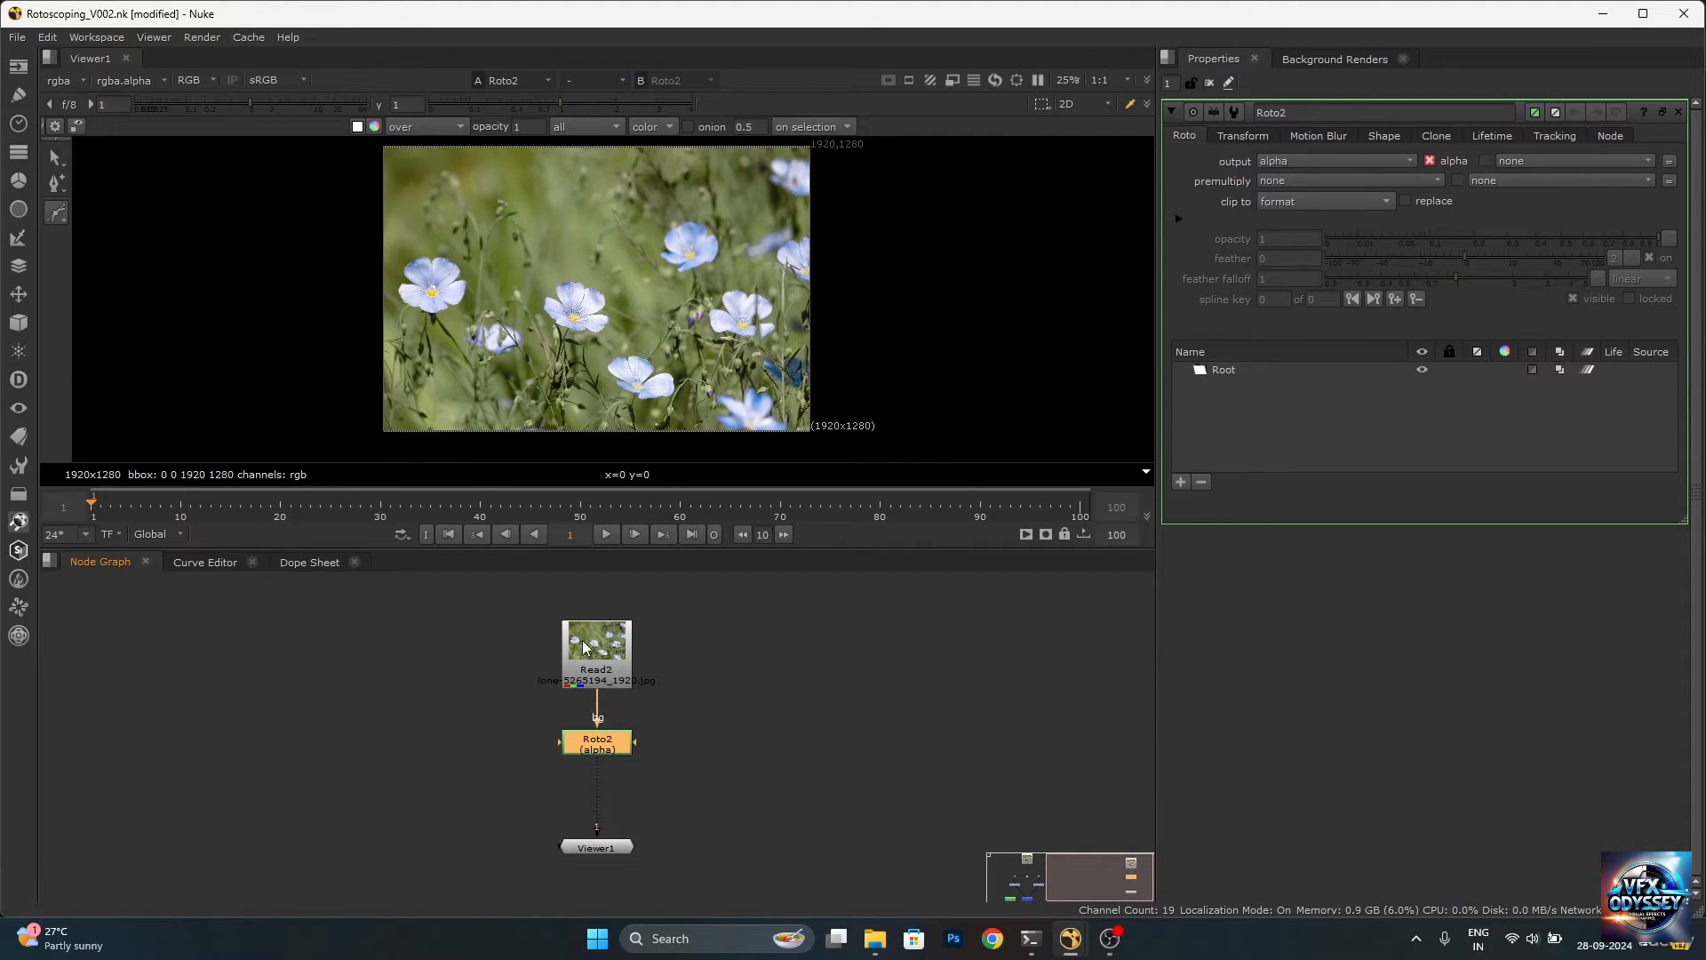
scroll(579, 275, "up", 3)
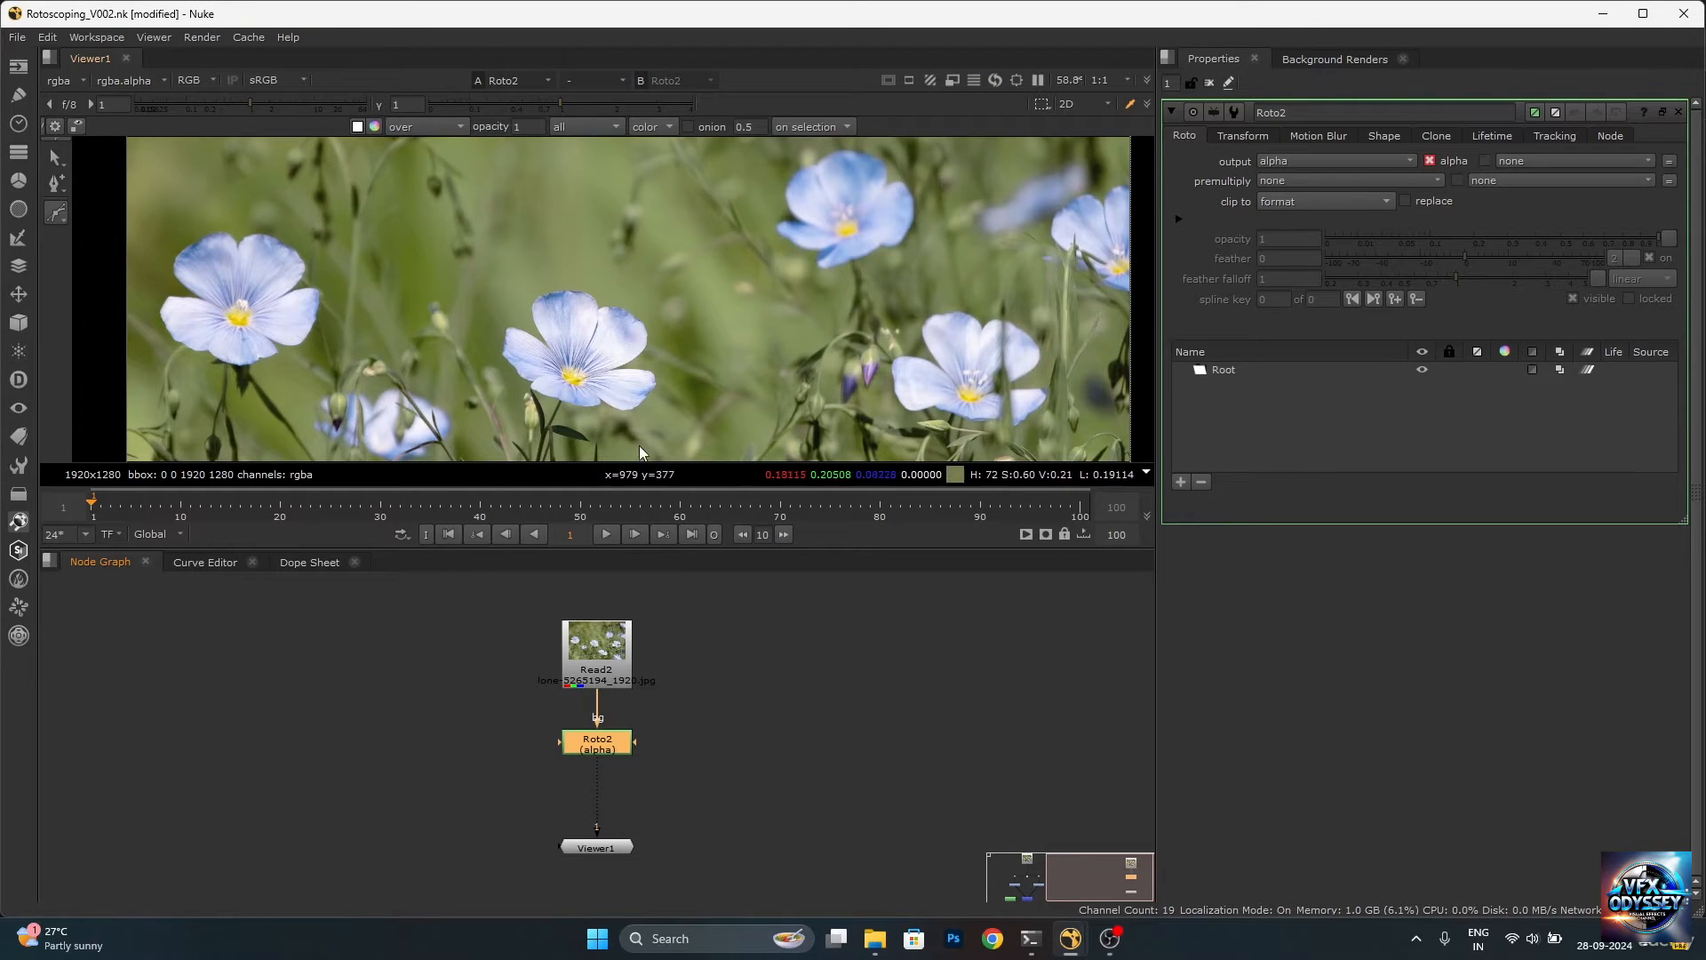
left_click(57, 215)
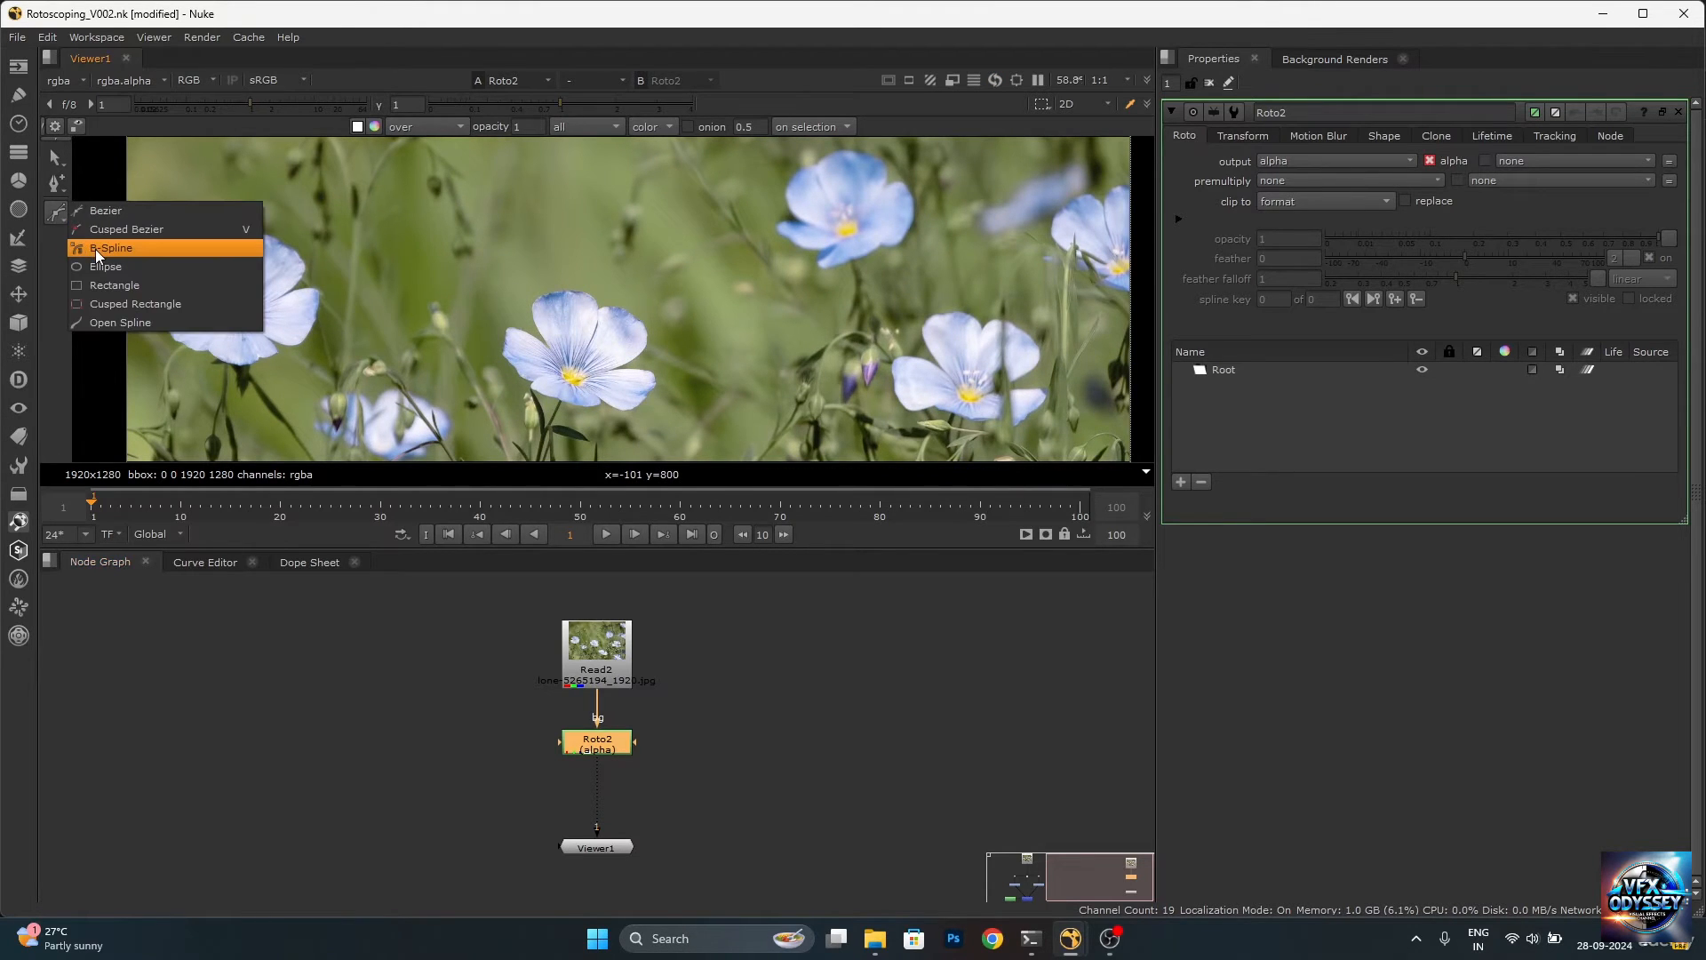
left_click(95, 248)
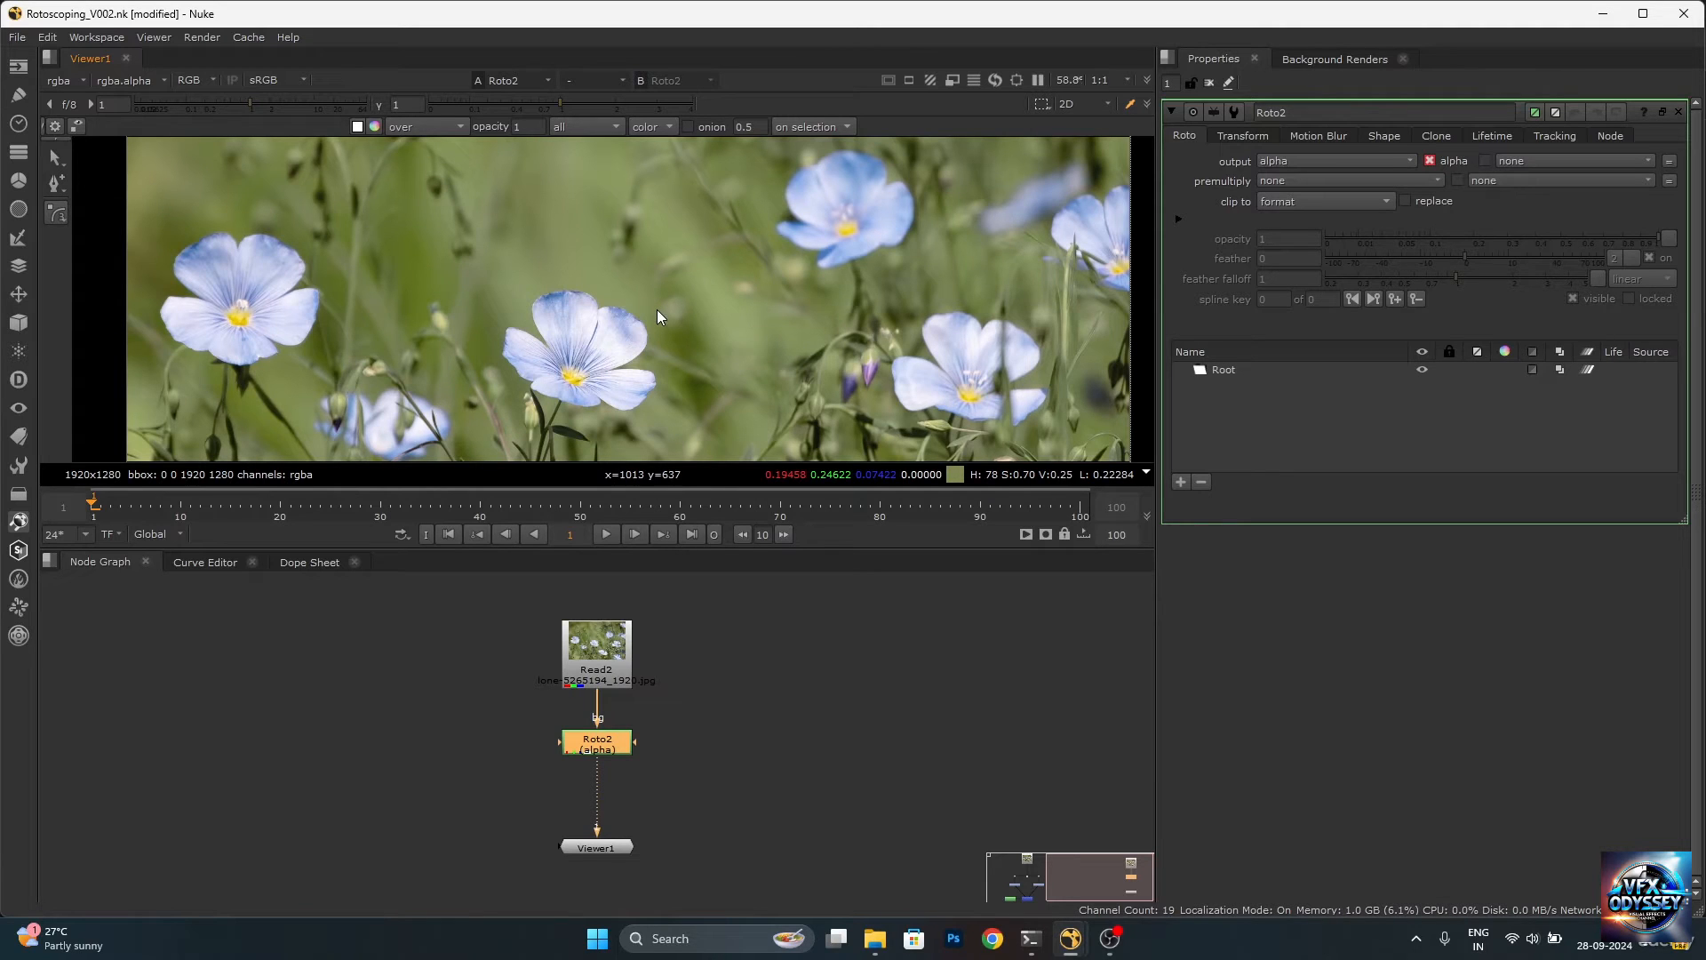
Start a B-Spline on the central flower at the notch beside the top petal and trace around the left petal.
key("space")
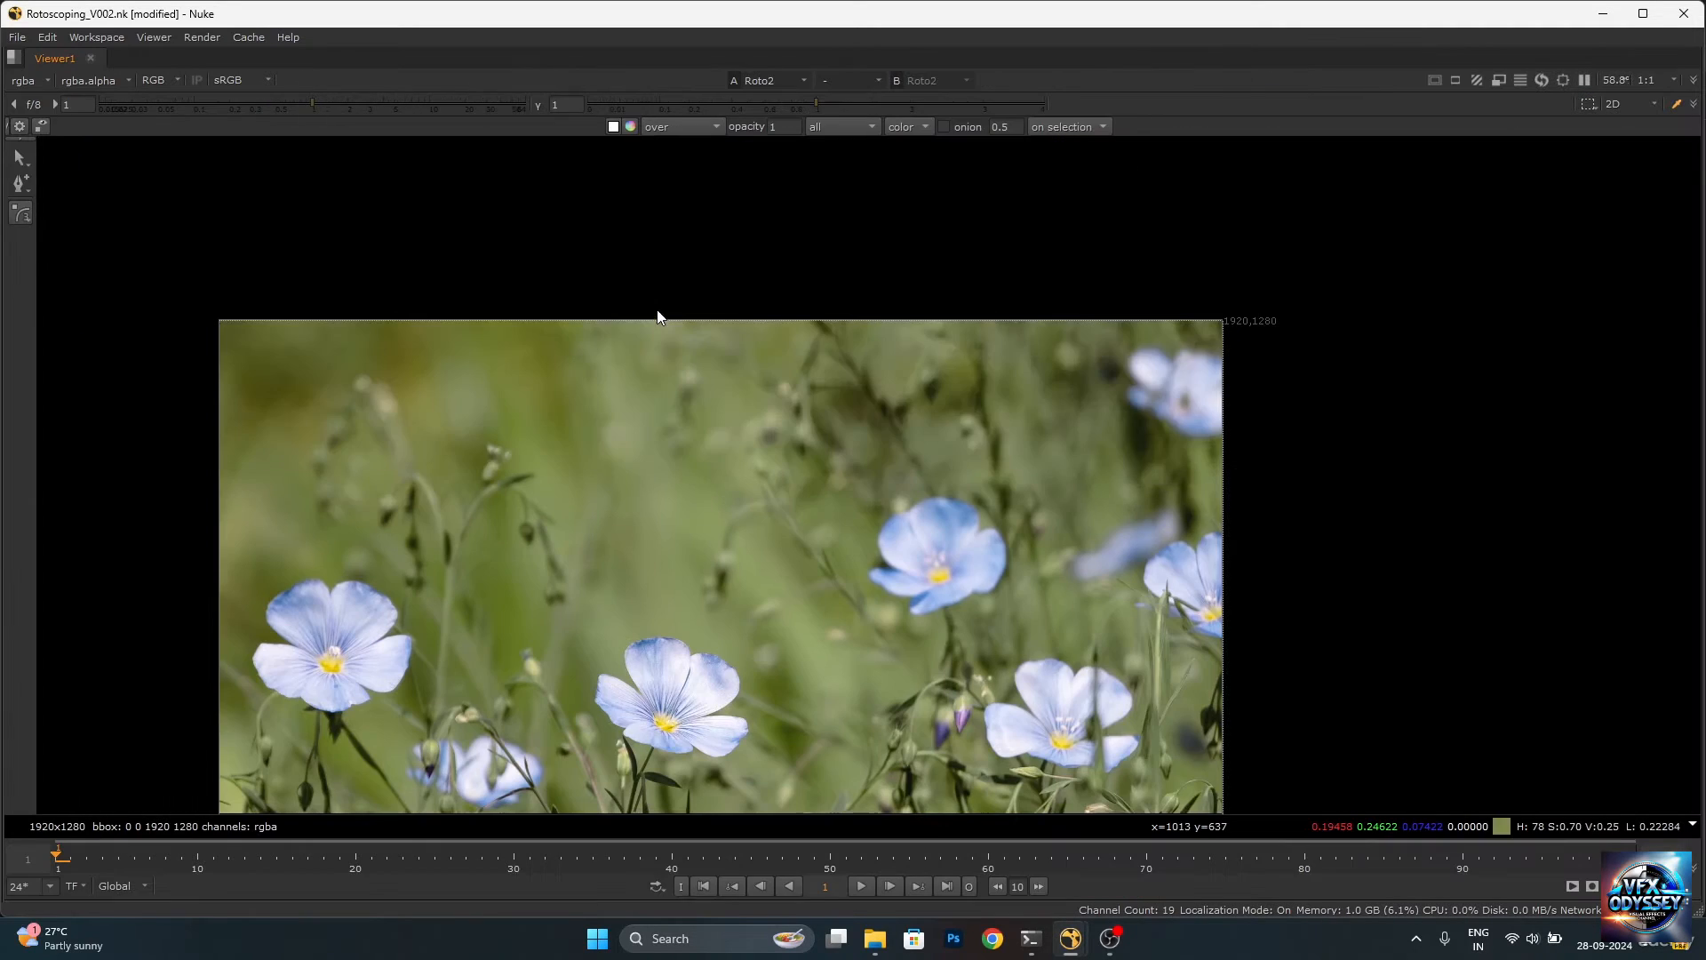
scroll(688, 504, "up", 8)
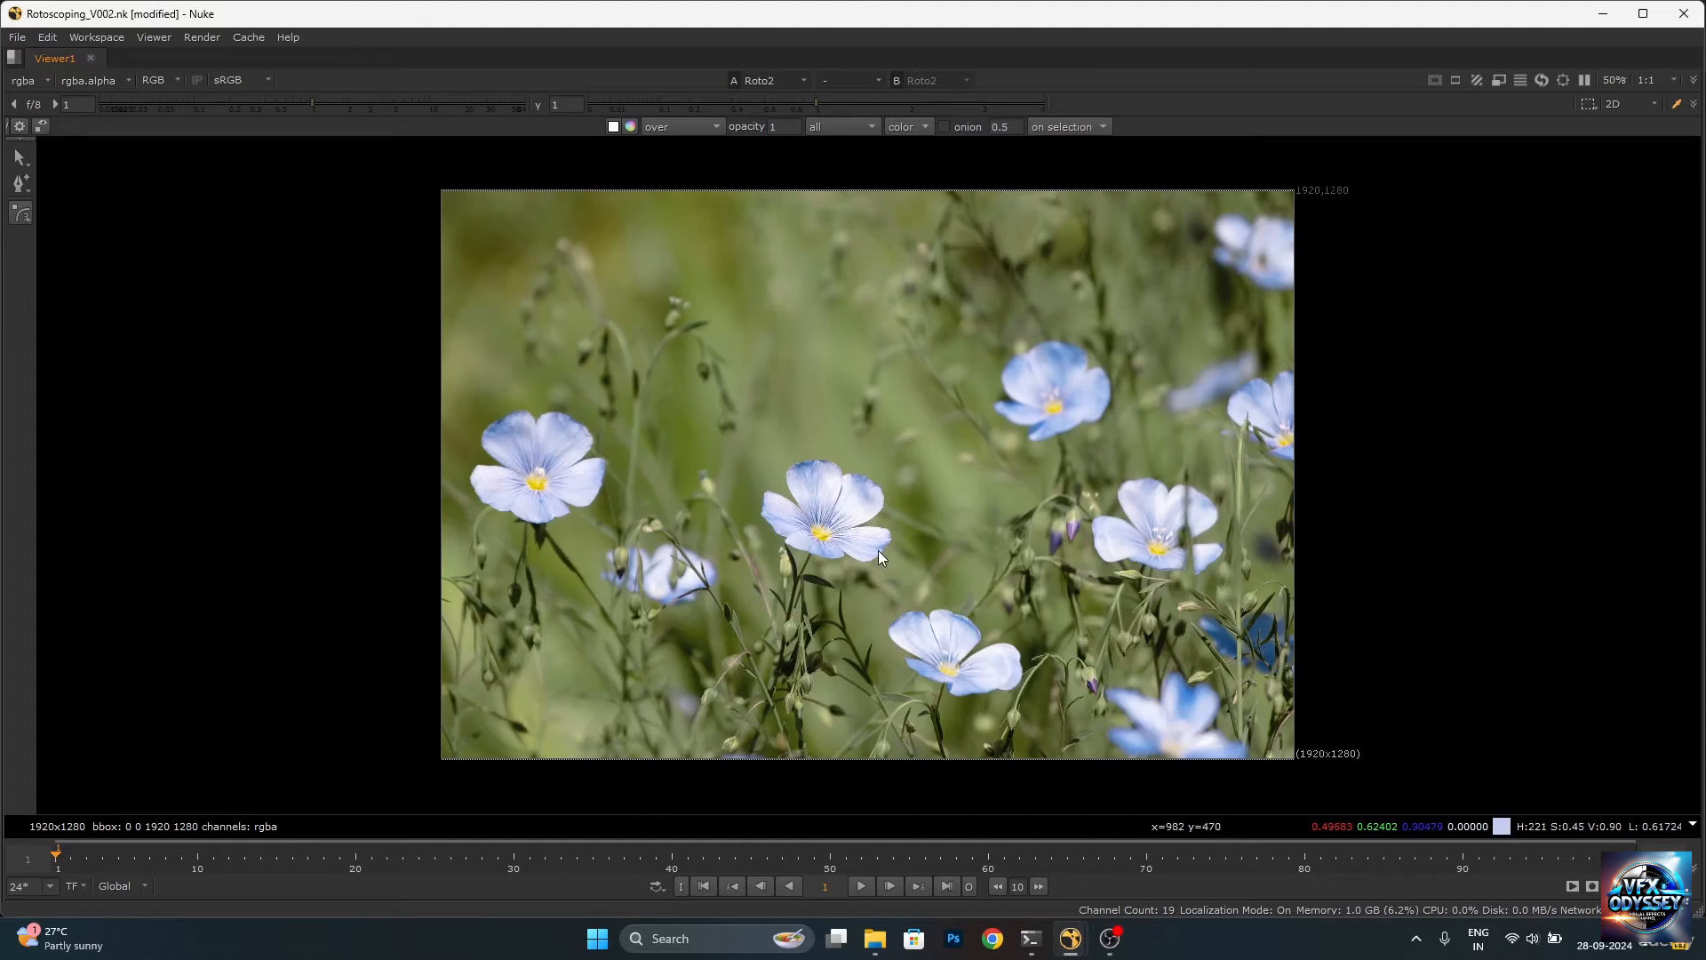
scroll(732, 468, "down", 8)
scroll(679, 341, "up", 8)
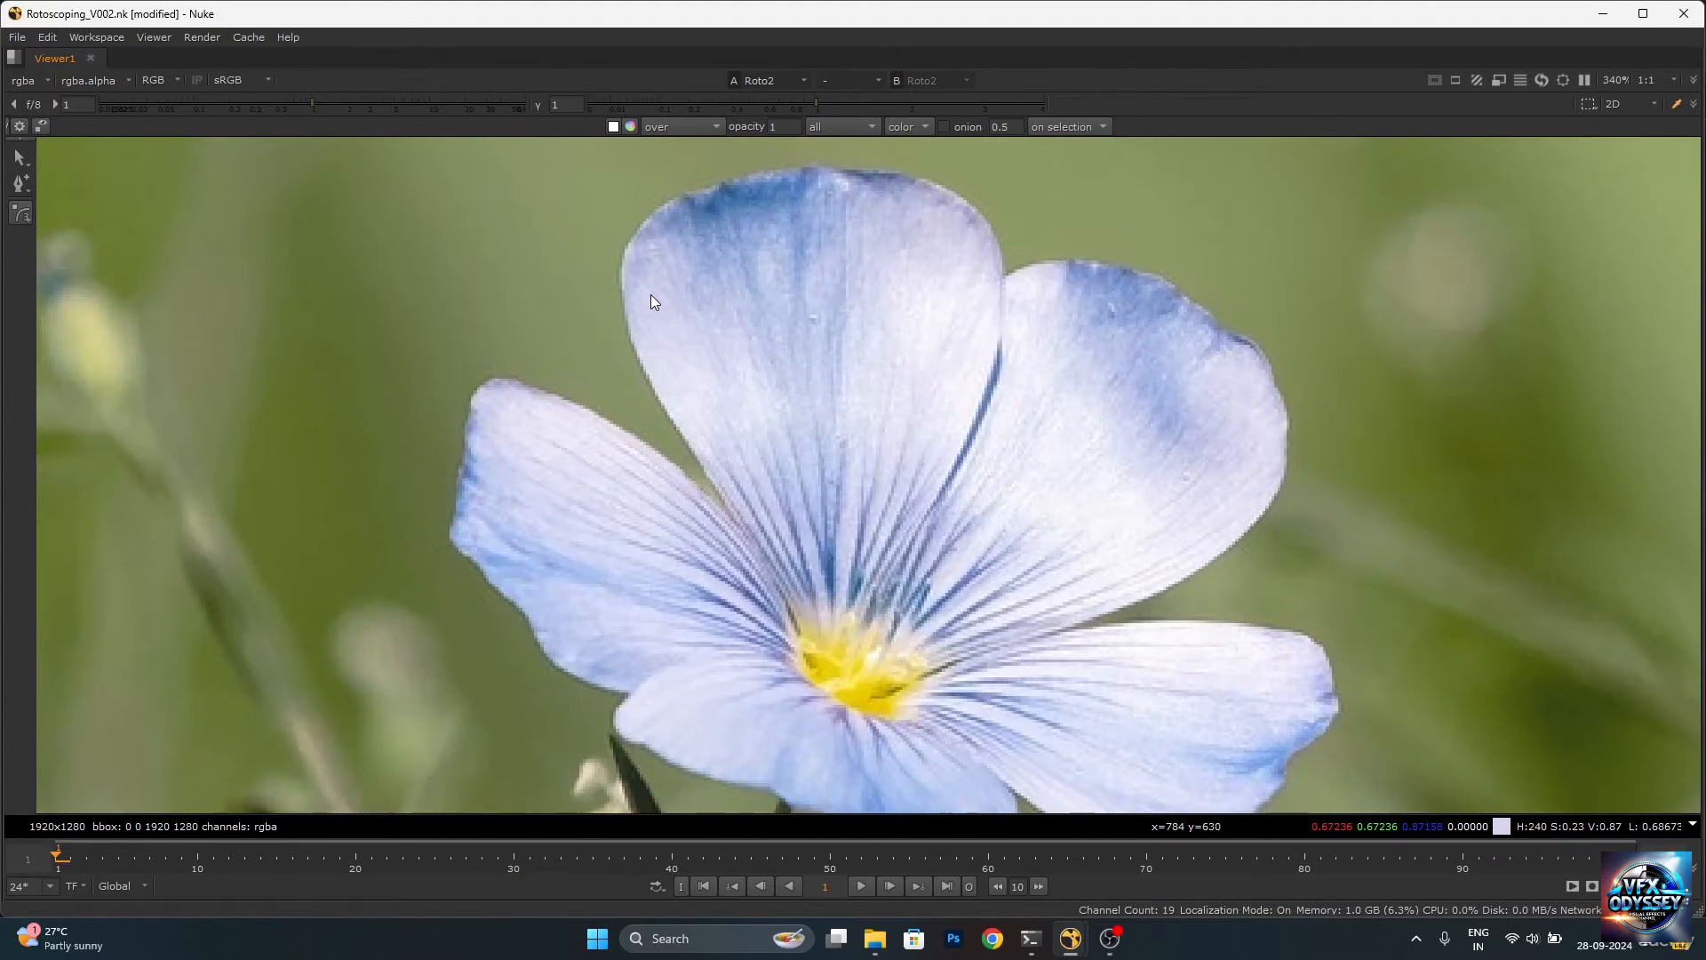
left_click(733, 519)
left_click(630, 421)
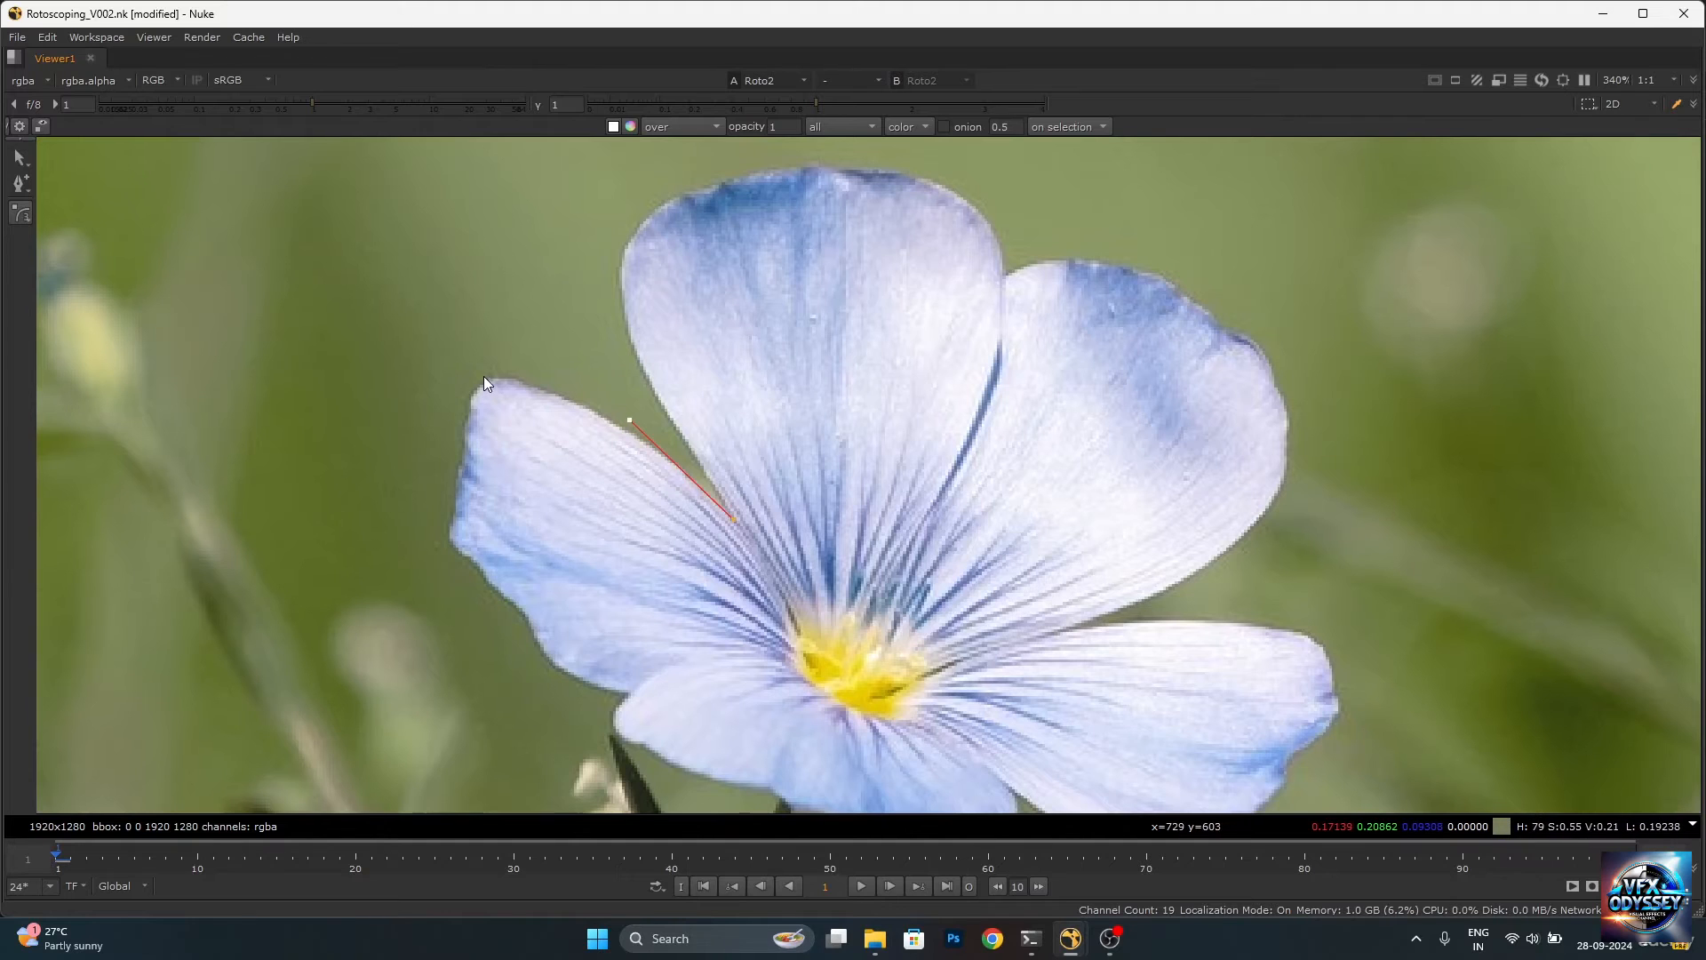
left_click(483, 375)
left_click(628, 690)
Continue the B-Spline along the underside of the bottom petal to its junction with the lower-right petal.
middle_click_drag(602, 721, 575, 520)
left_click(680, 579)
left_click(736, 581)
middle_click_drag(737, 581, 630, 518)
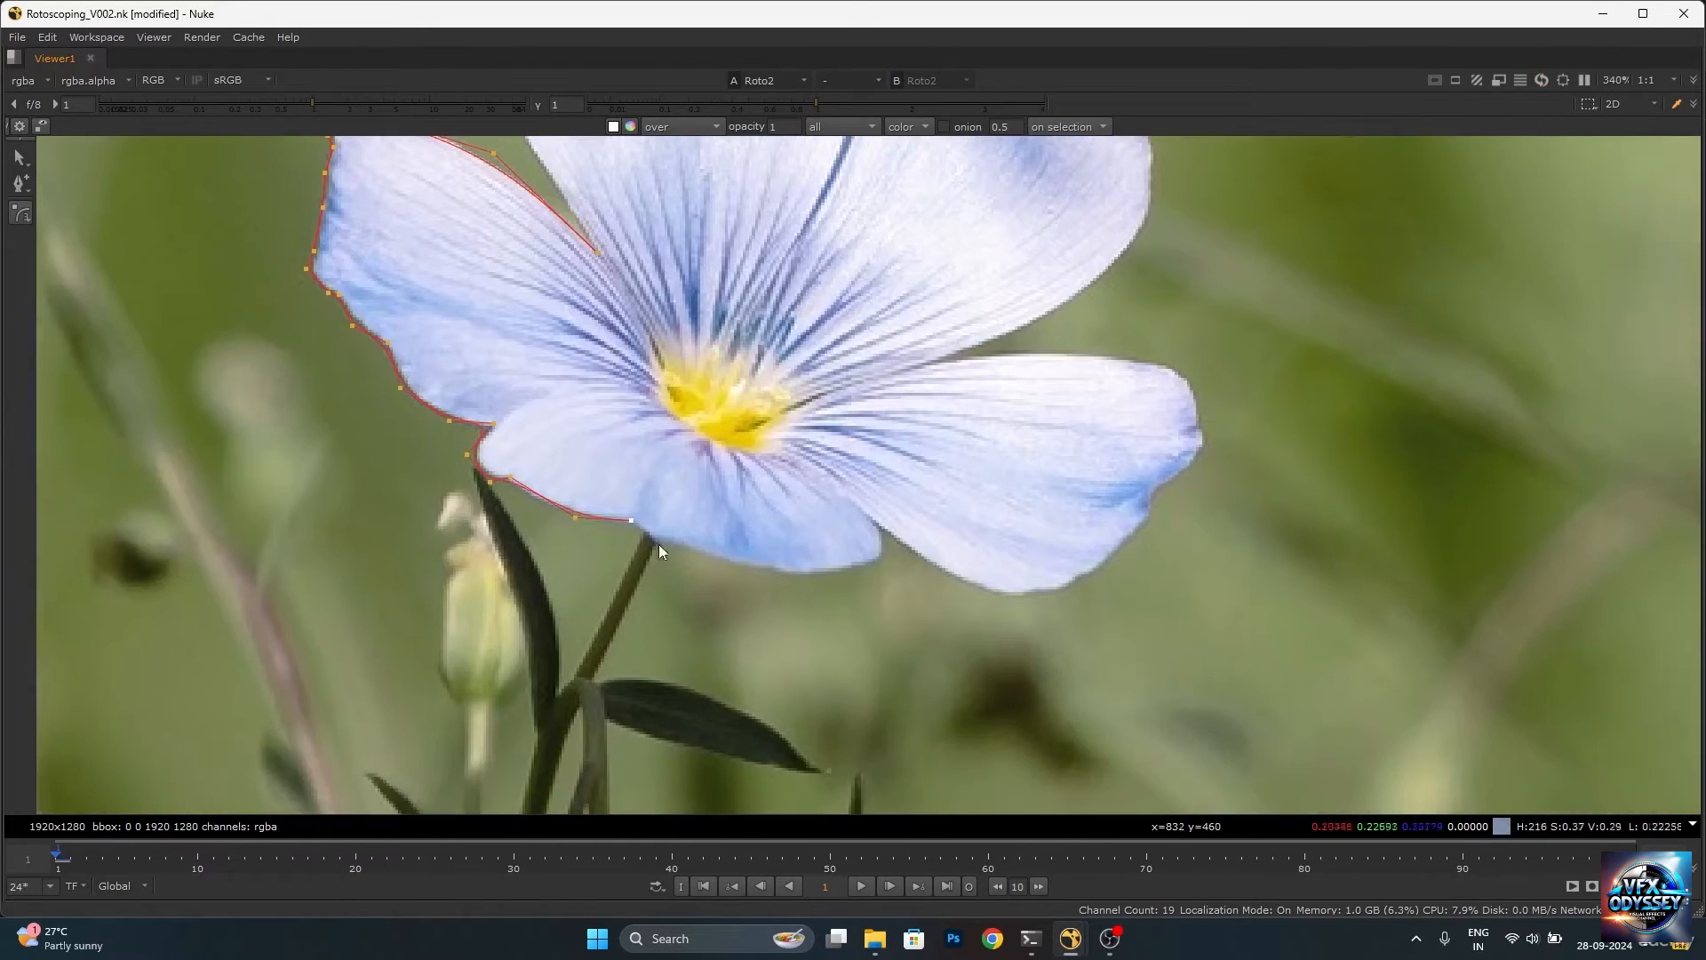
left_click(879, 562)
Trace the B-Spline around the lower-right petal, up to the notch below the upper-right petal.
left_click(977, 595)
left_click(1028, 592)
left_click(1047, 589)
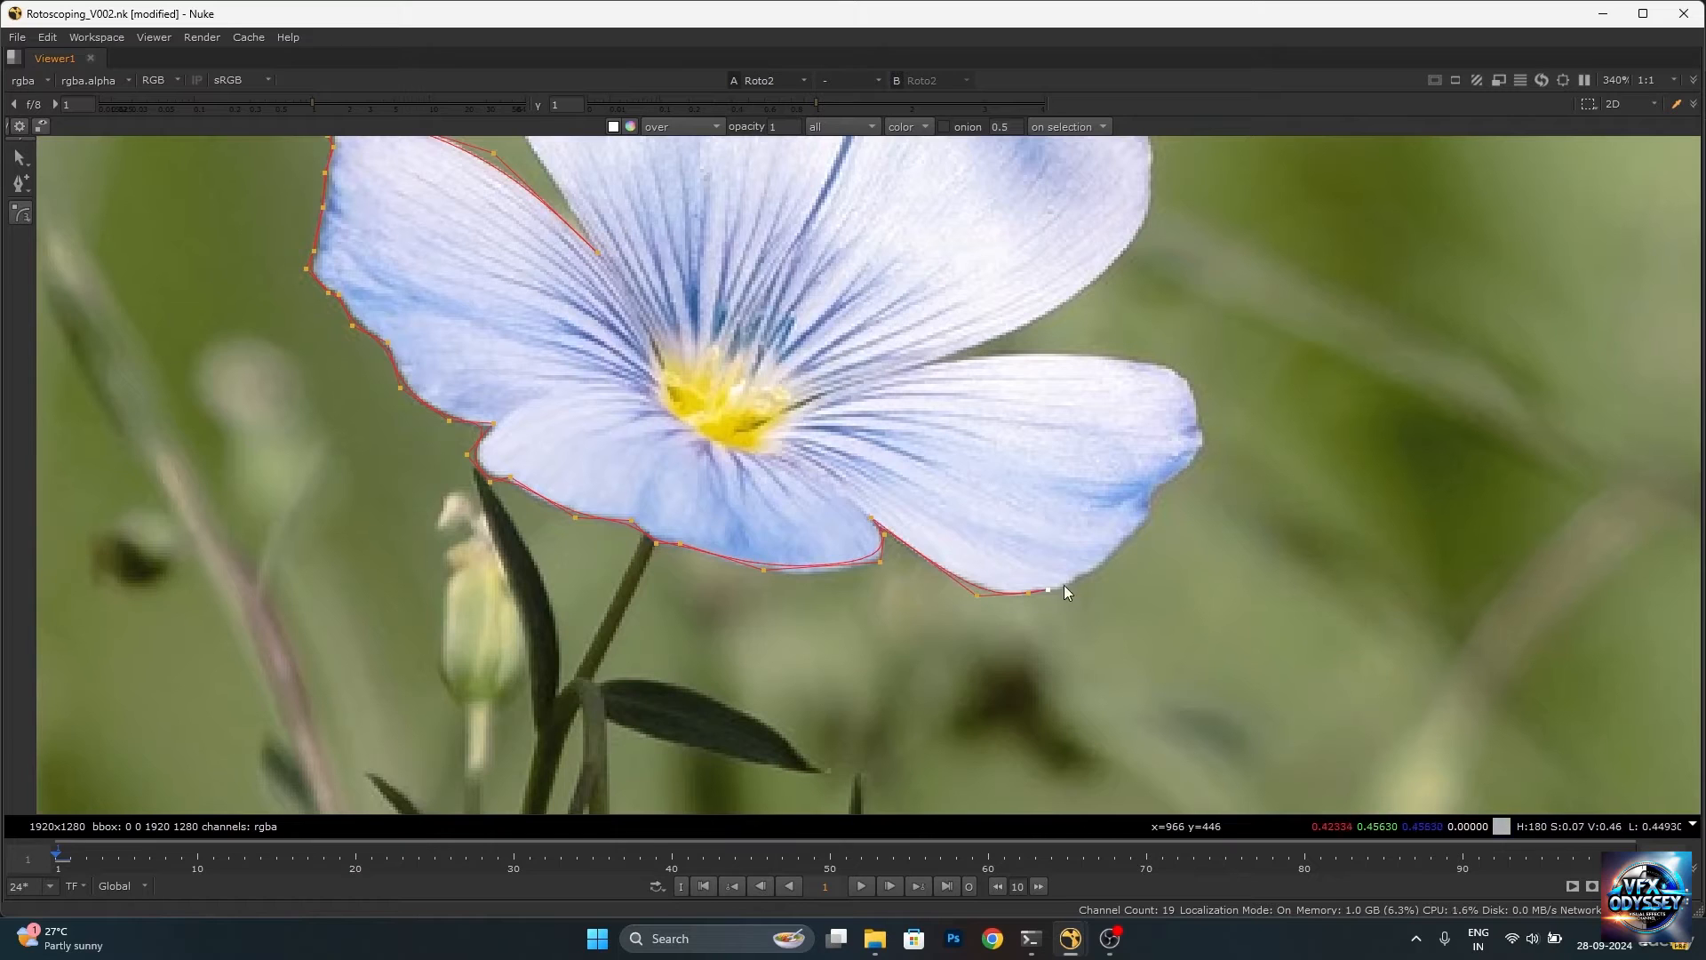
left_click(1076, 577)
left_click(1118, 546)
middle_click_drag(1118, 548, 904, 545)
left_click(940, 510)
left_click(930, 495)
left_click(977, 368)
left_click(904, 351)
left_click(799, 347)
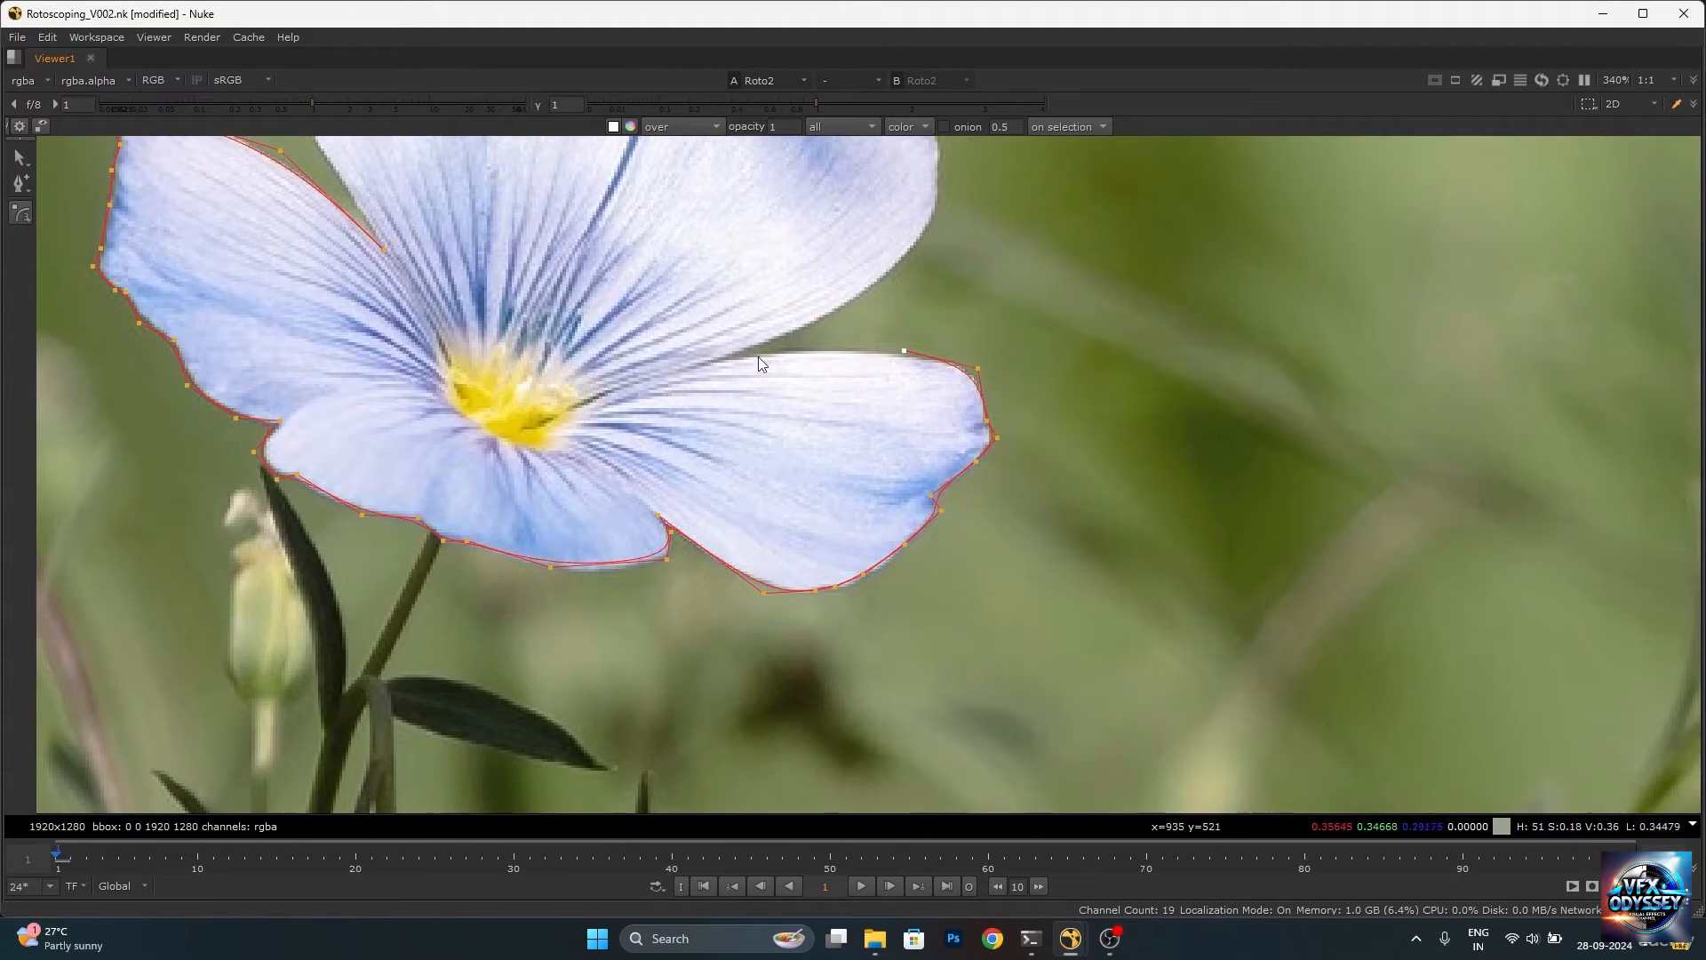
left_click(710, 361)
Trace the B-Spline around the upper-right petal to the notch where it meets the top petal.
left_click(816, 323)
middle_click_drag(925, 238, 857, 350)
left_click(855, 349)
left_click(868, 276)
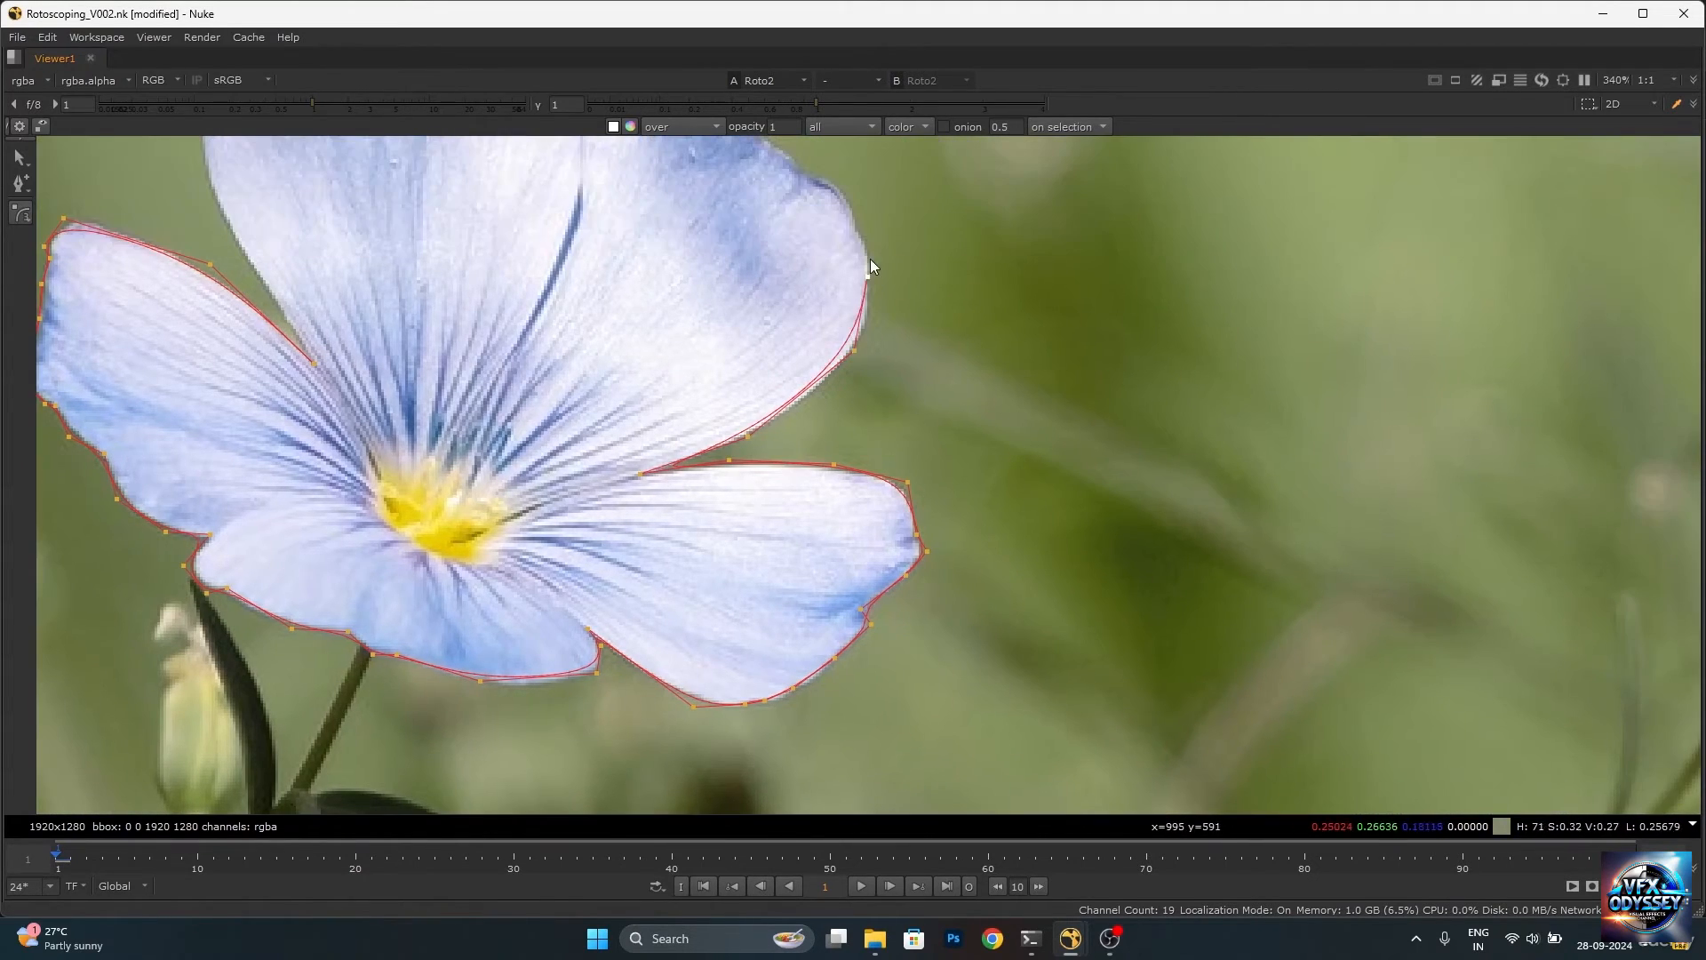
left_click(858, 230)
middle_click_drag(843, 183, 818, 318)
left_click(841, 263)
left_click(807, 254)
left_click(737, 278)
left_click(670, 263)
left_click(611, 285)
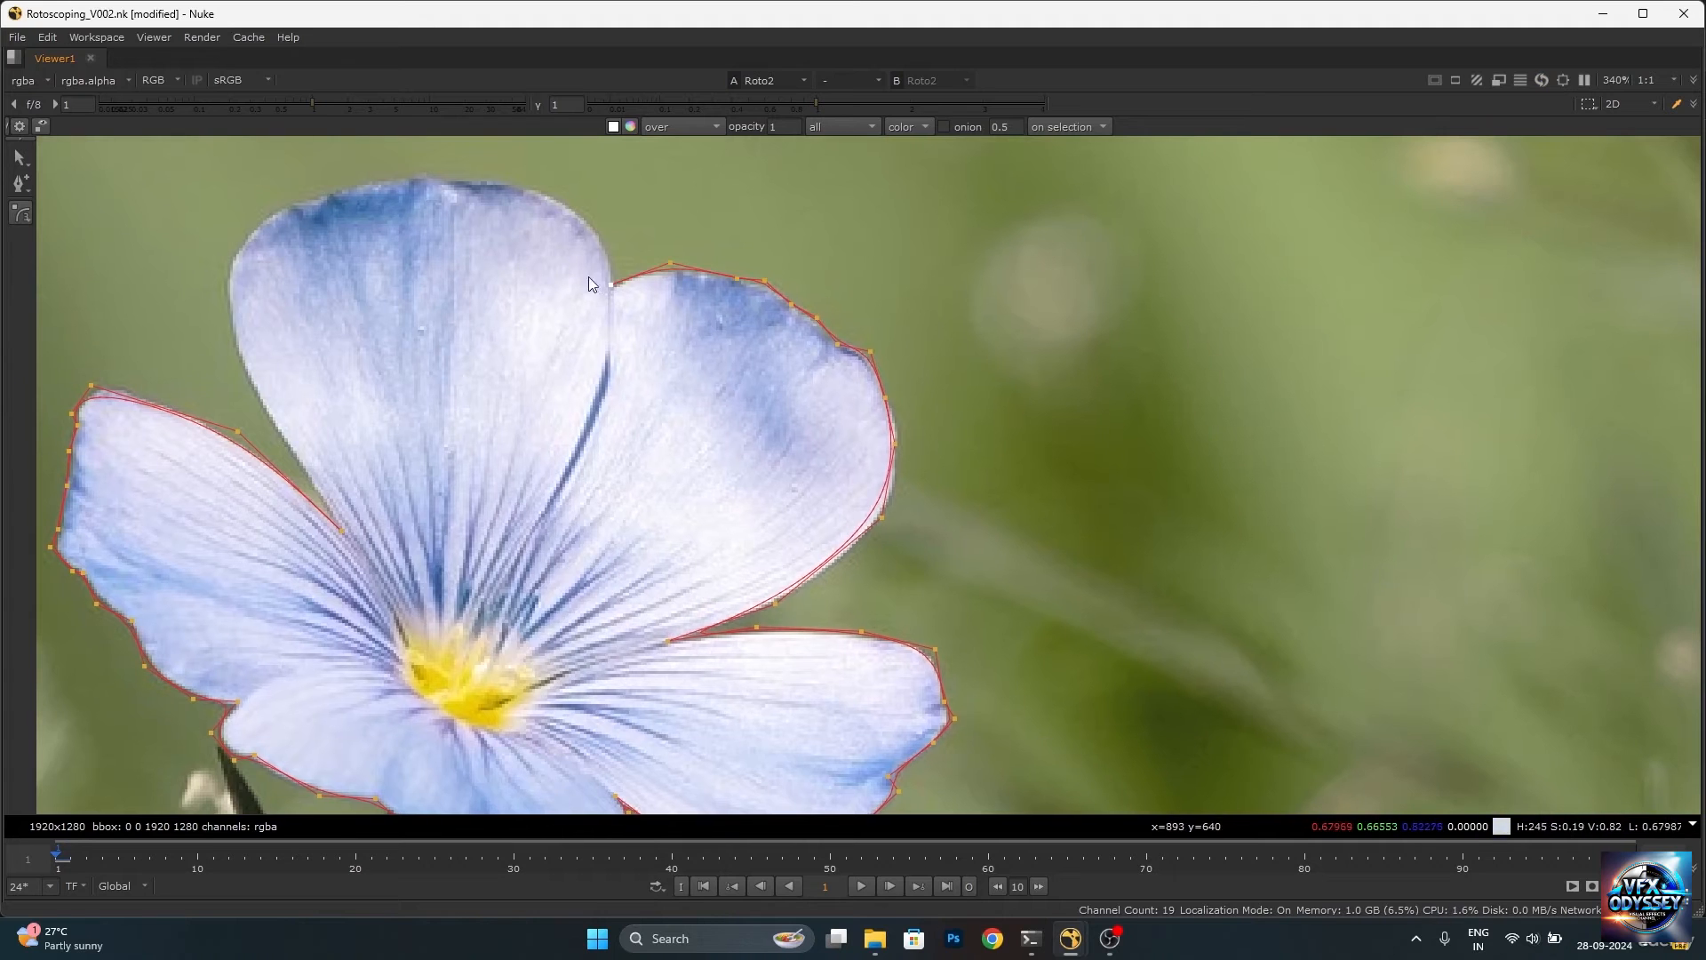
Trace the top petal and close the B-Spline at its starting point to complete the flower outline.
left_click(636, 304)
left_click(555, 279)
mouse_move(597, 210)
middle_mouse_down()
mouse_move(635, 305)
mouse_move(707, 307)
middle_mouse_up()
left_click(636, 308)
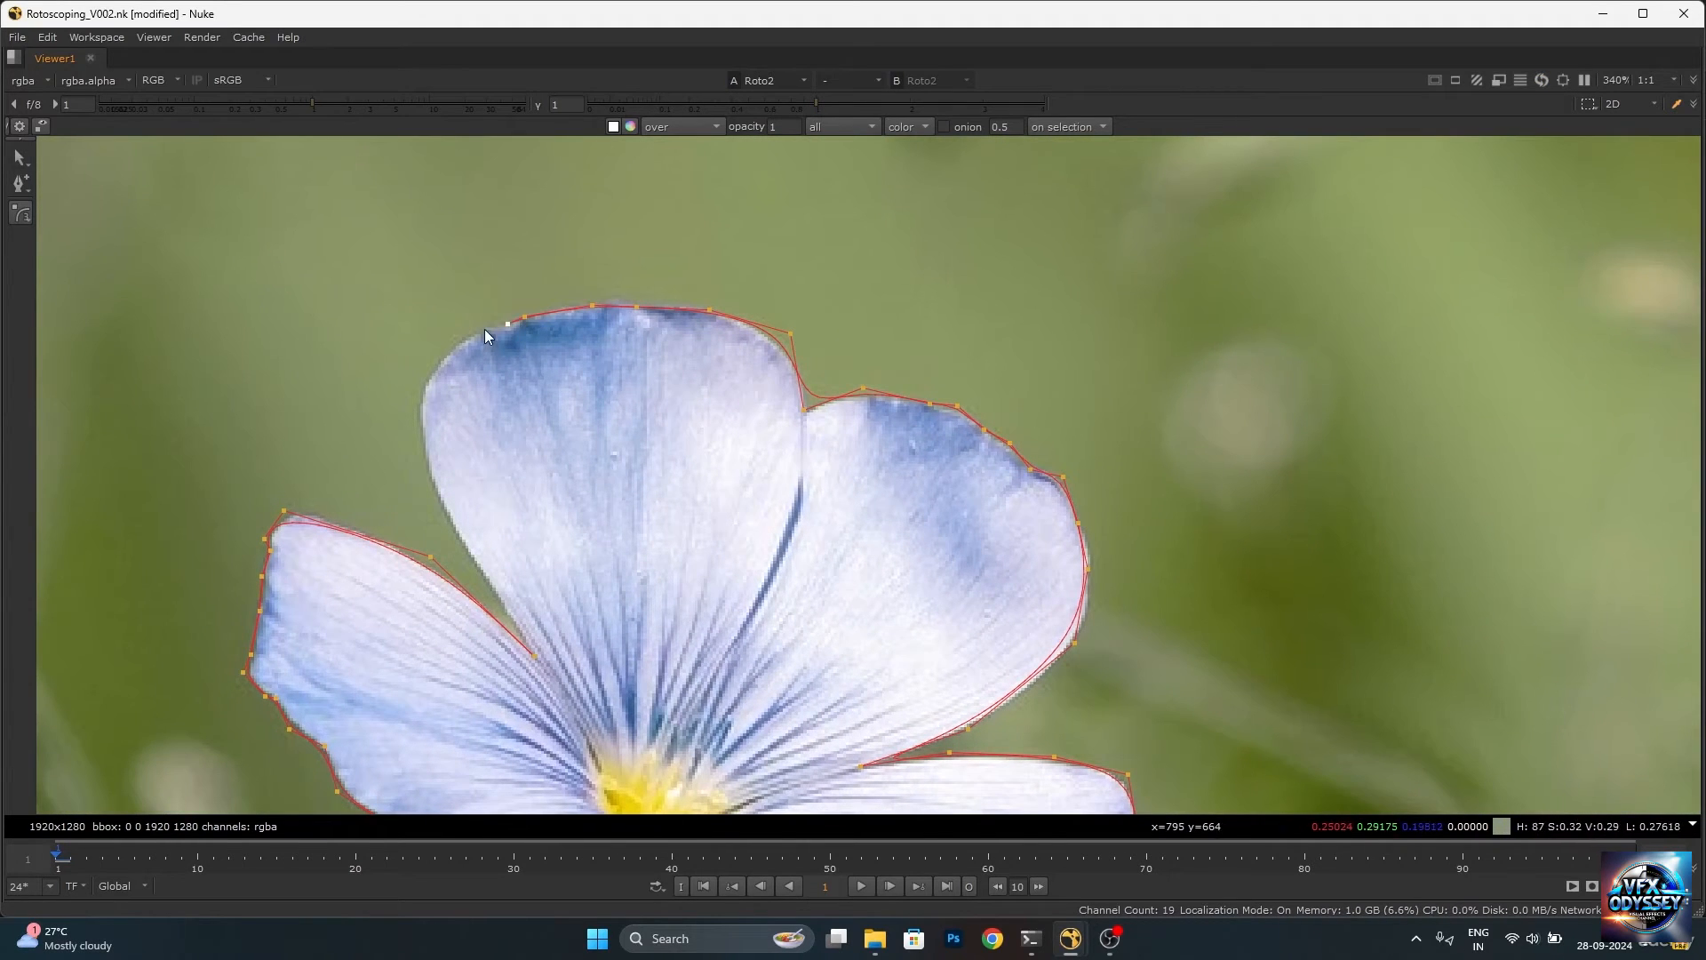
left_click(407, 385)
middle_click_drag(425, 467, 434, 340)
left_click(468, 411)
left_click(543, 529)
key("f")
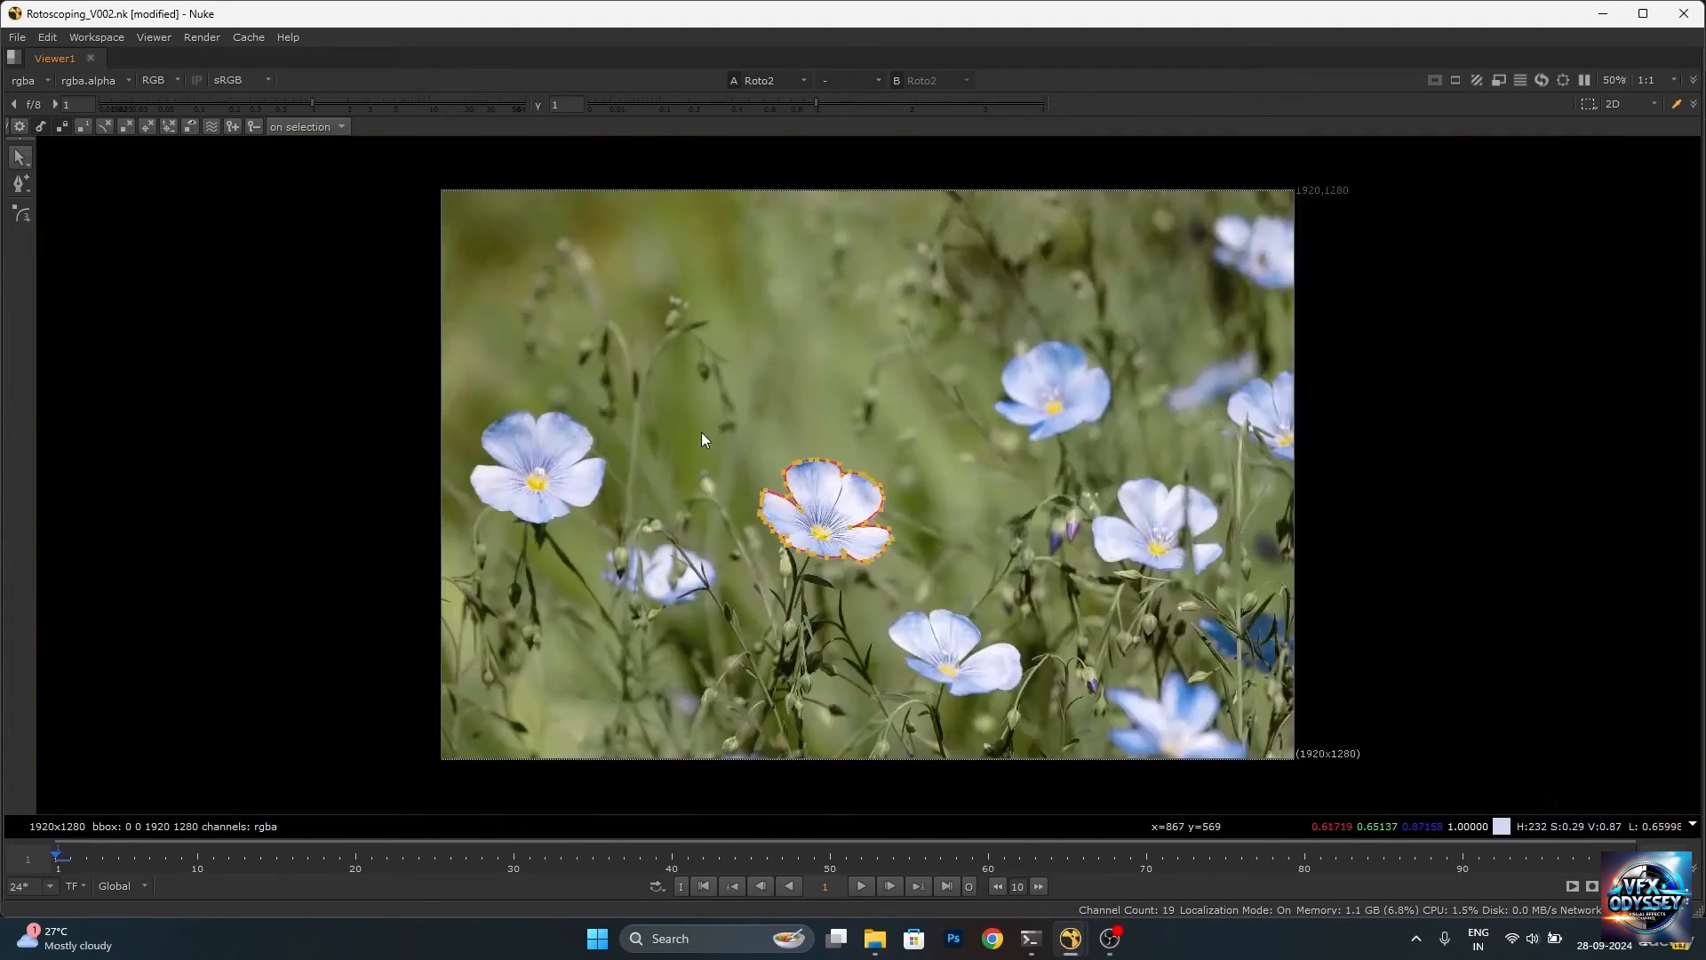
Move the control point at the left petal's upper tip so the curve follows the petal edge.
key("f")
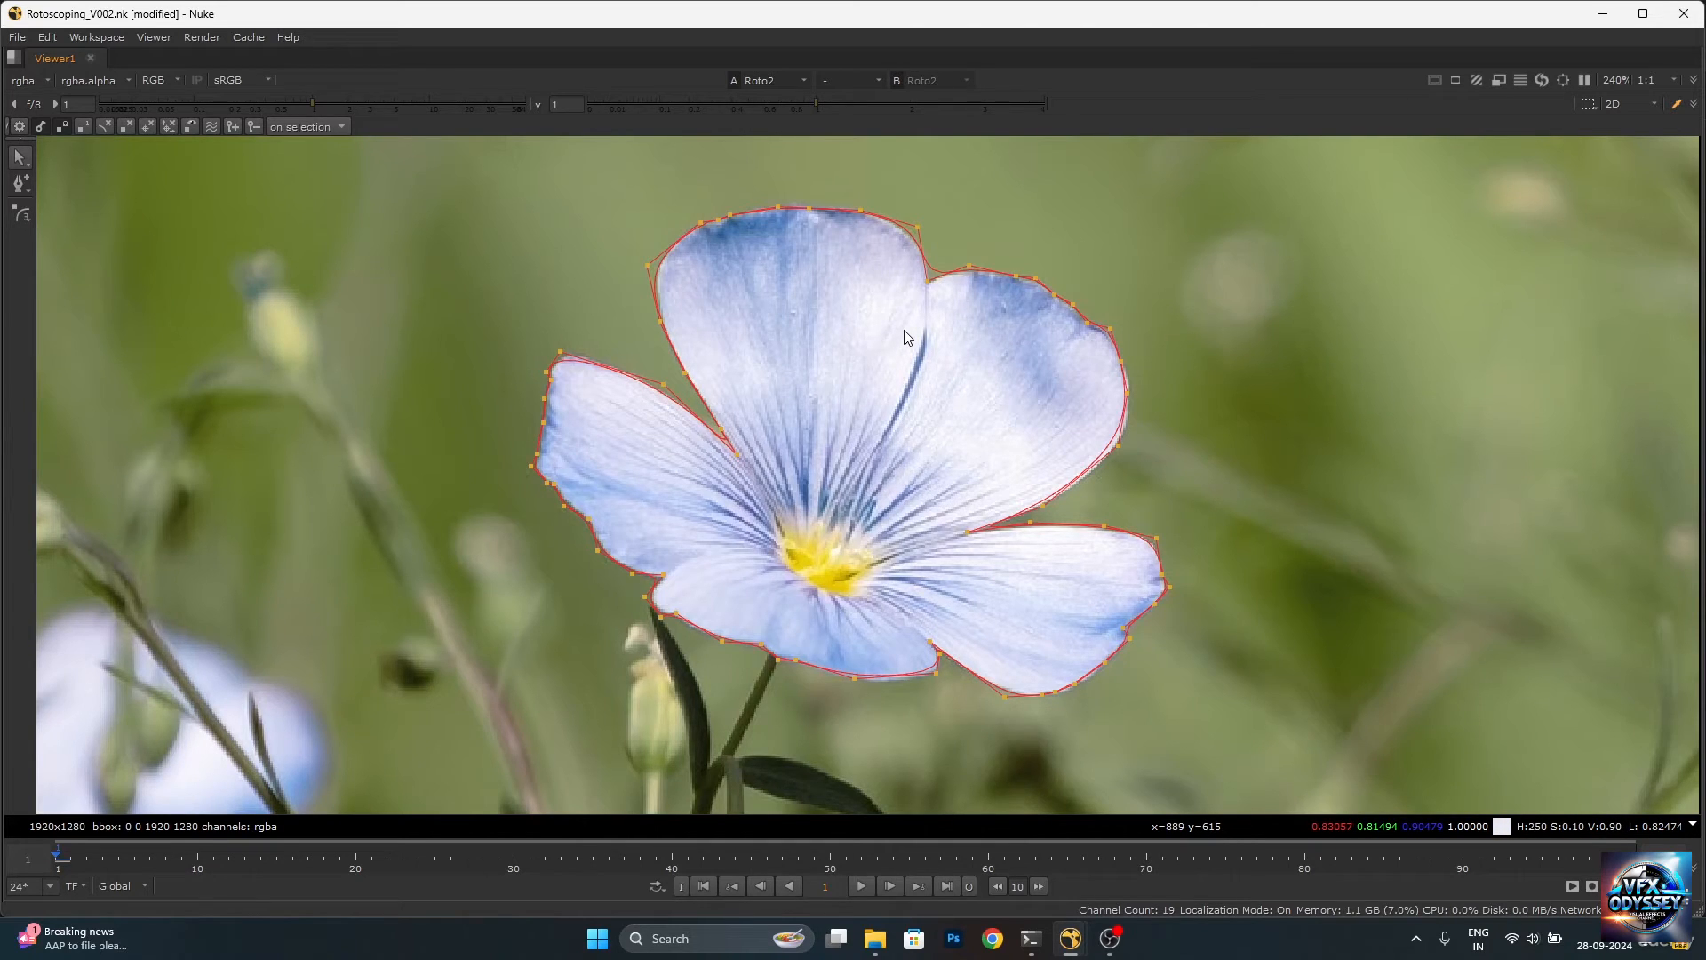
scroll(612, 392, "up", 5)
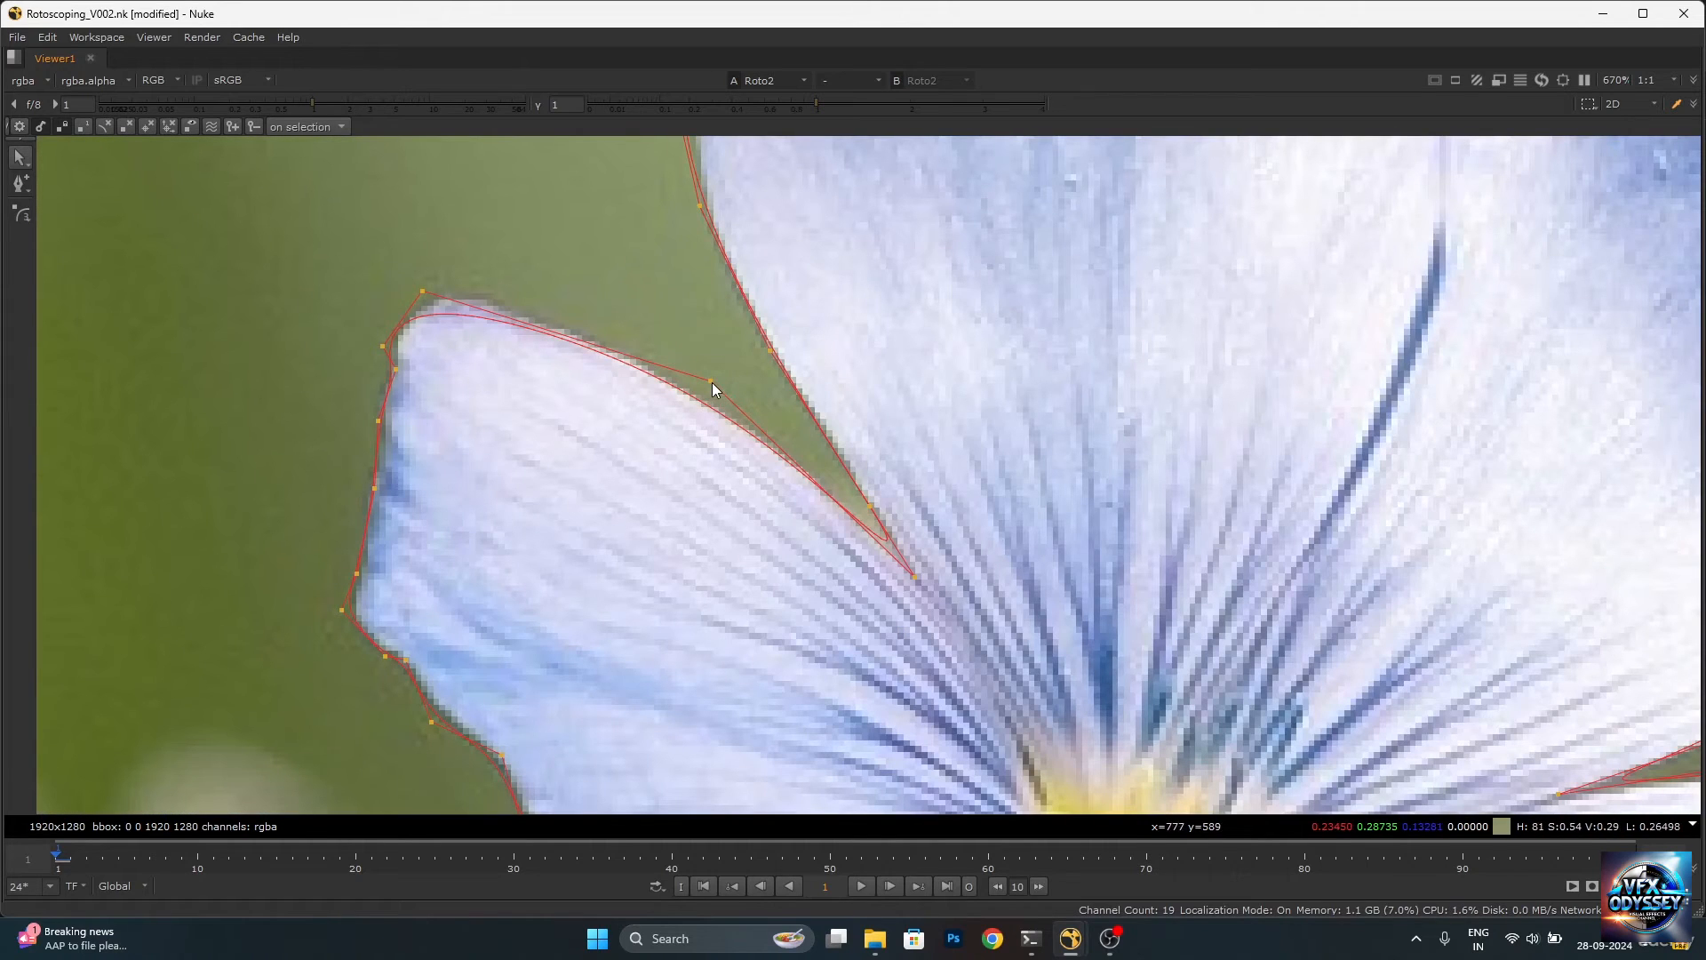
scroll(894, 542, "up", 2)
scroll(558, 409, "down", 8)
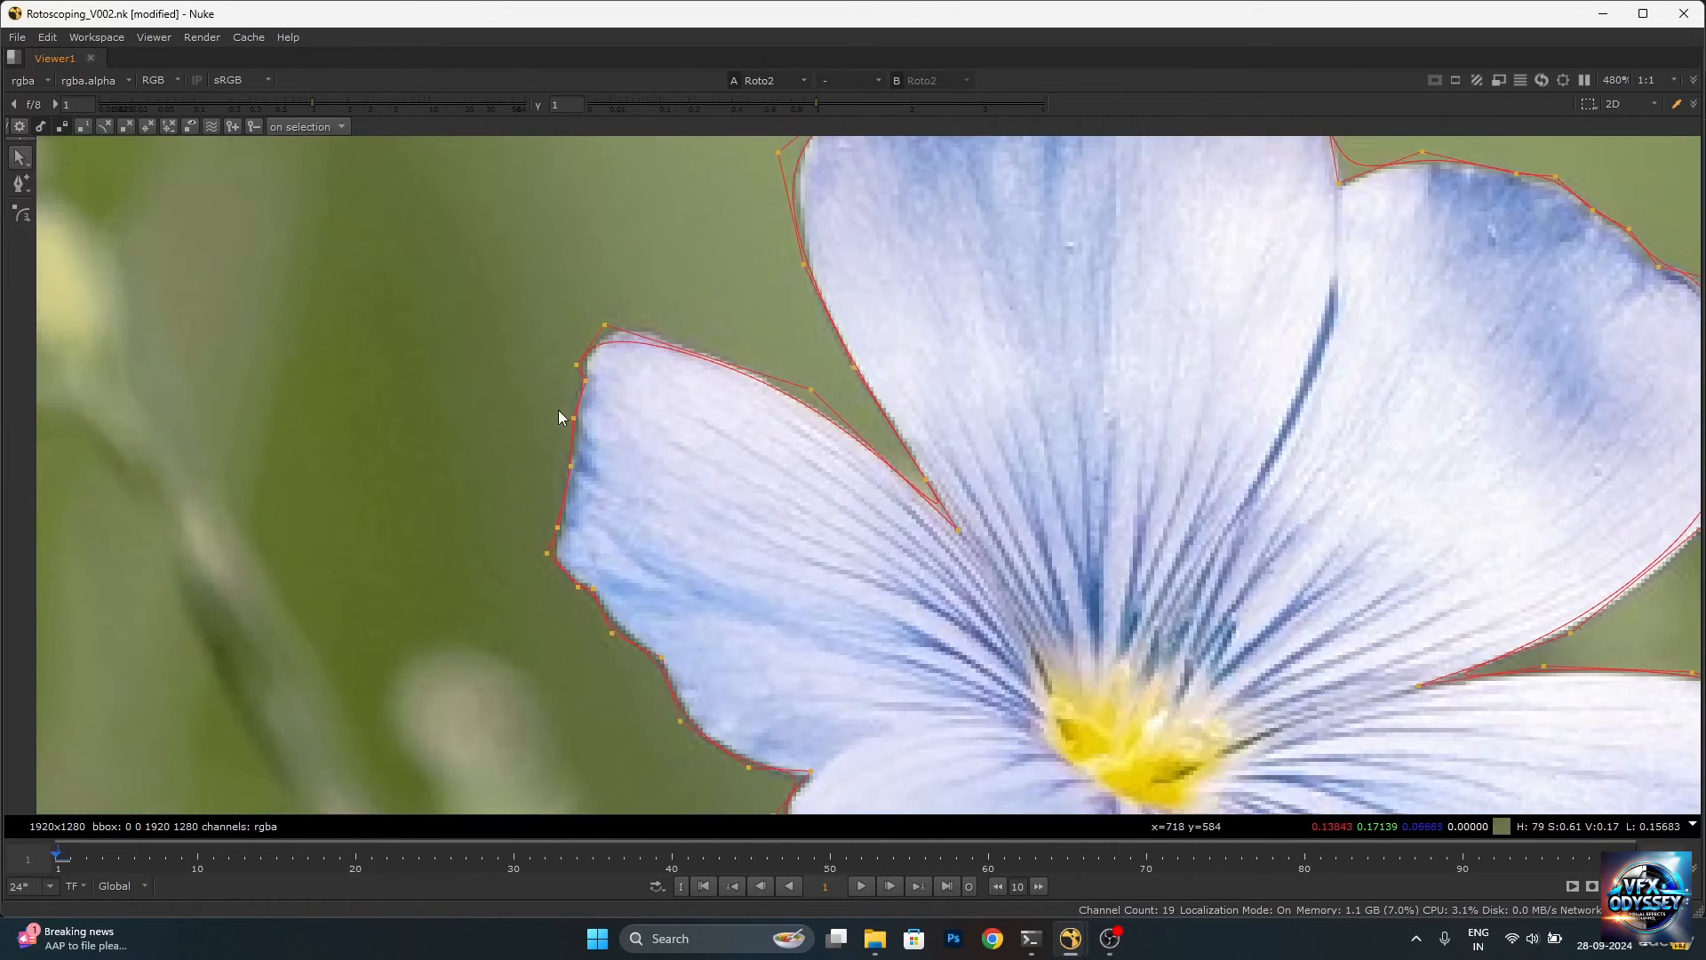
scroll(647, 307, "up", 8)
left_click_drag(680, 262, 685, 254)
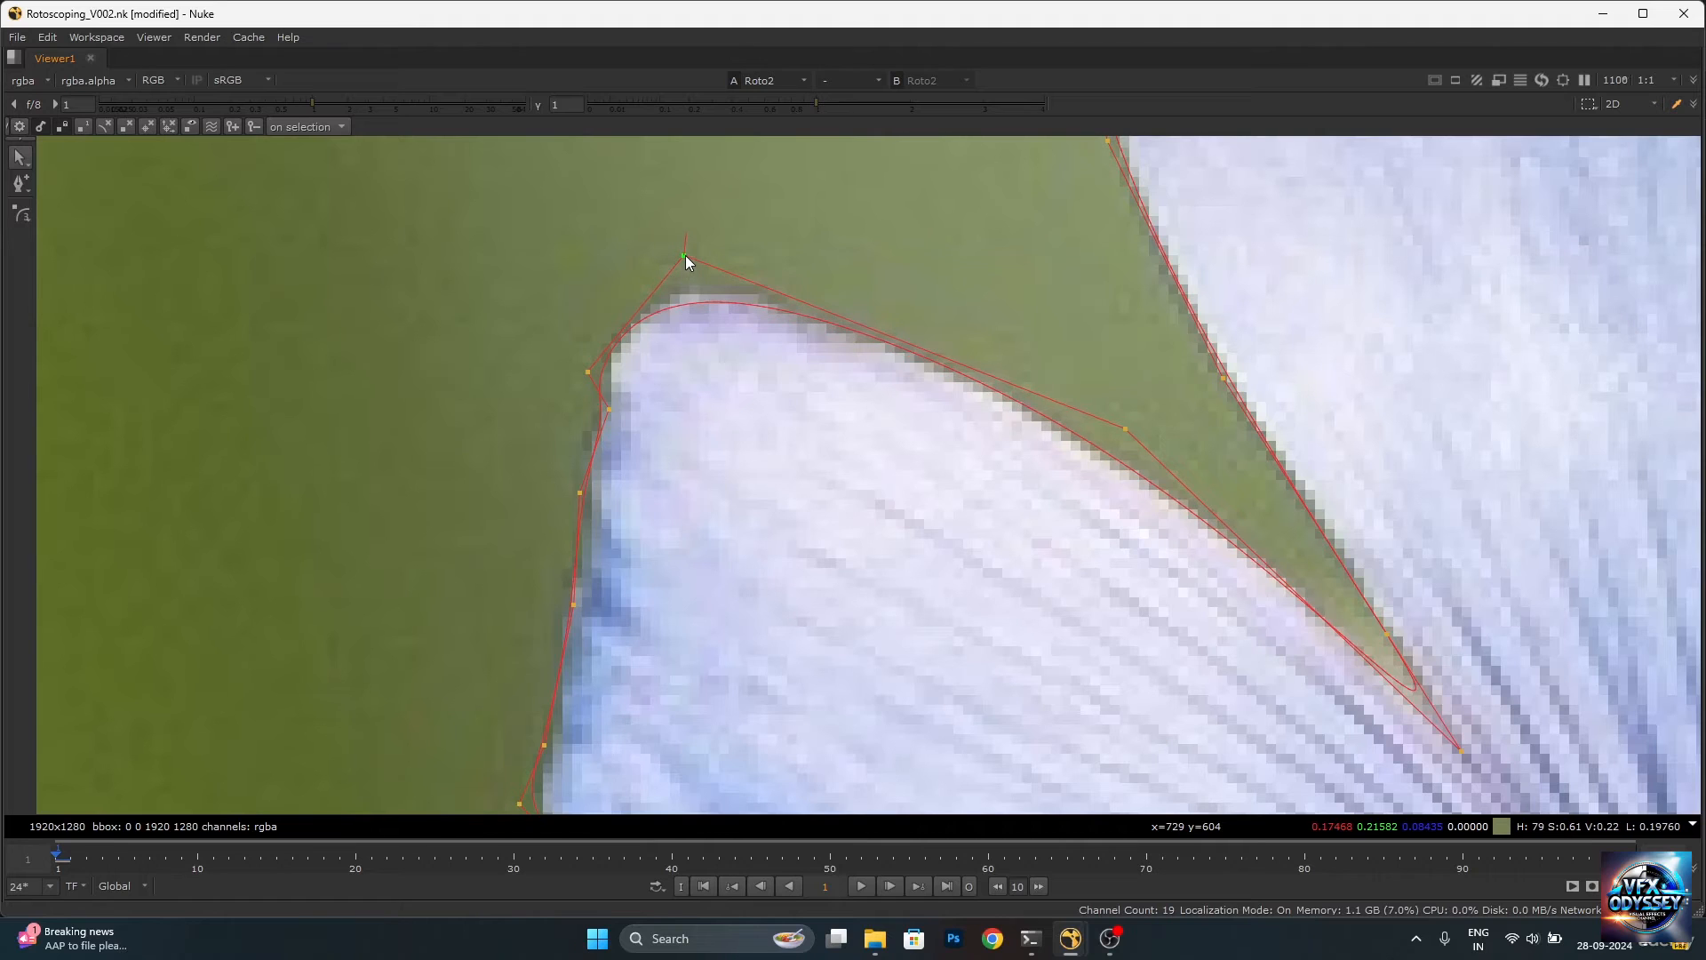
Adjust the control points around the left petal's upper tip so the B-Spline follows its rounded edge.
left_click(1123, 435)
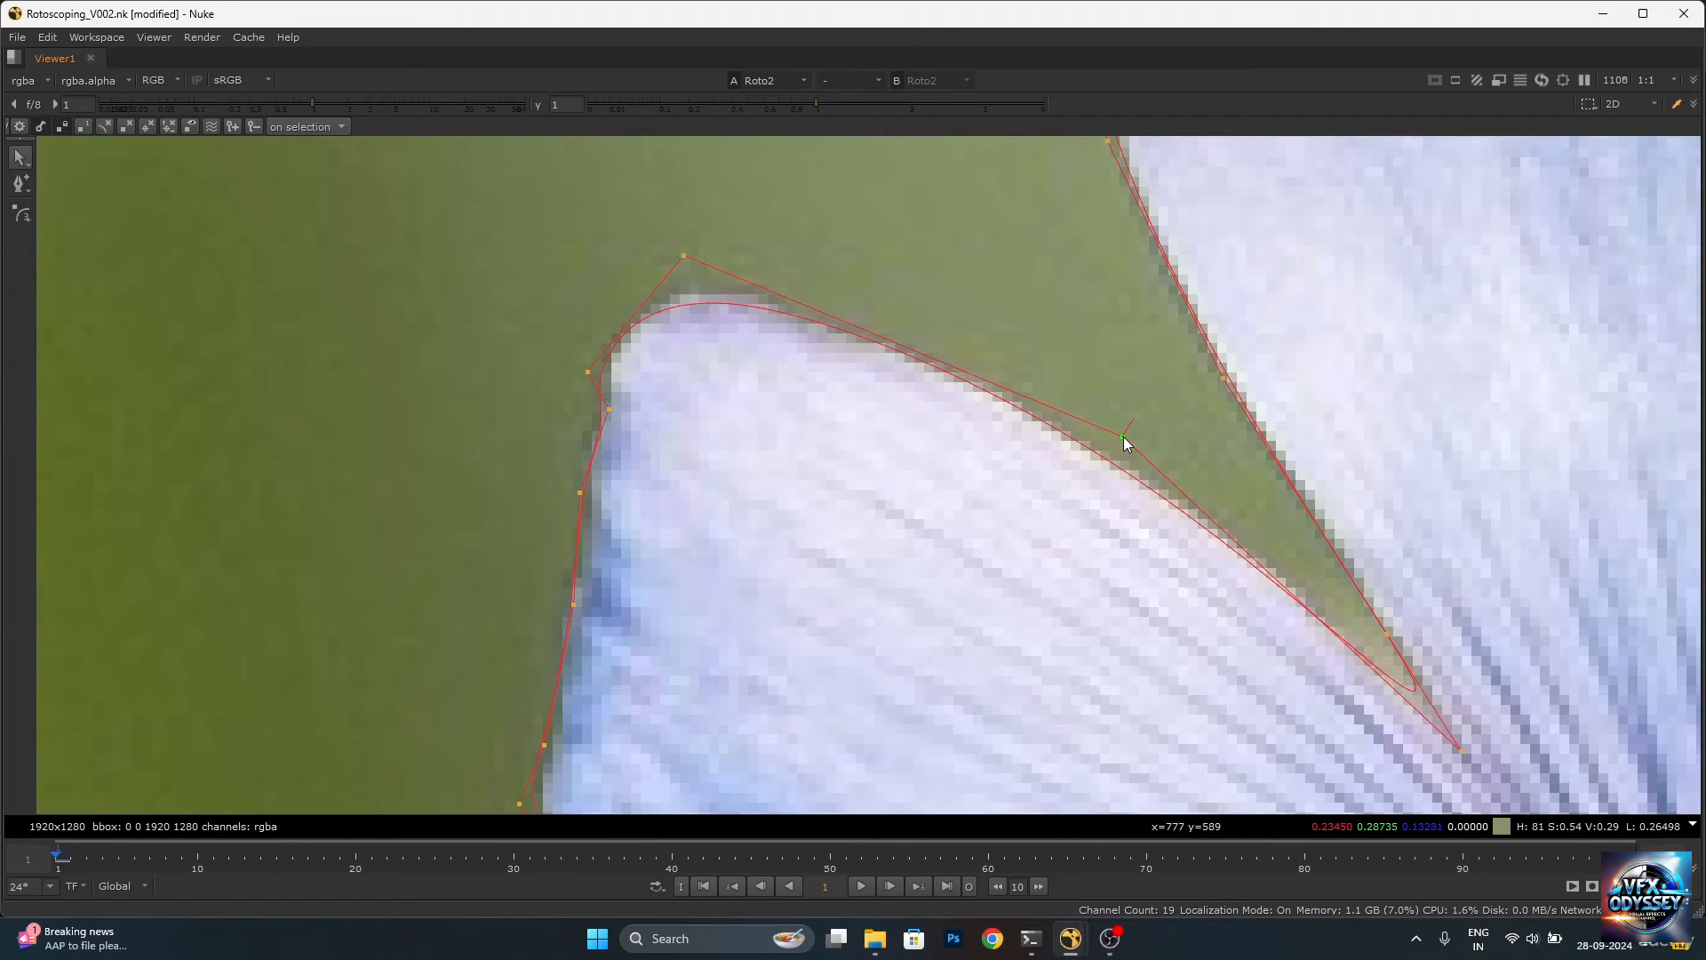
left_click_drag(587, 372, 616, 342)
left_click_drag(607, 412, 615, 408)
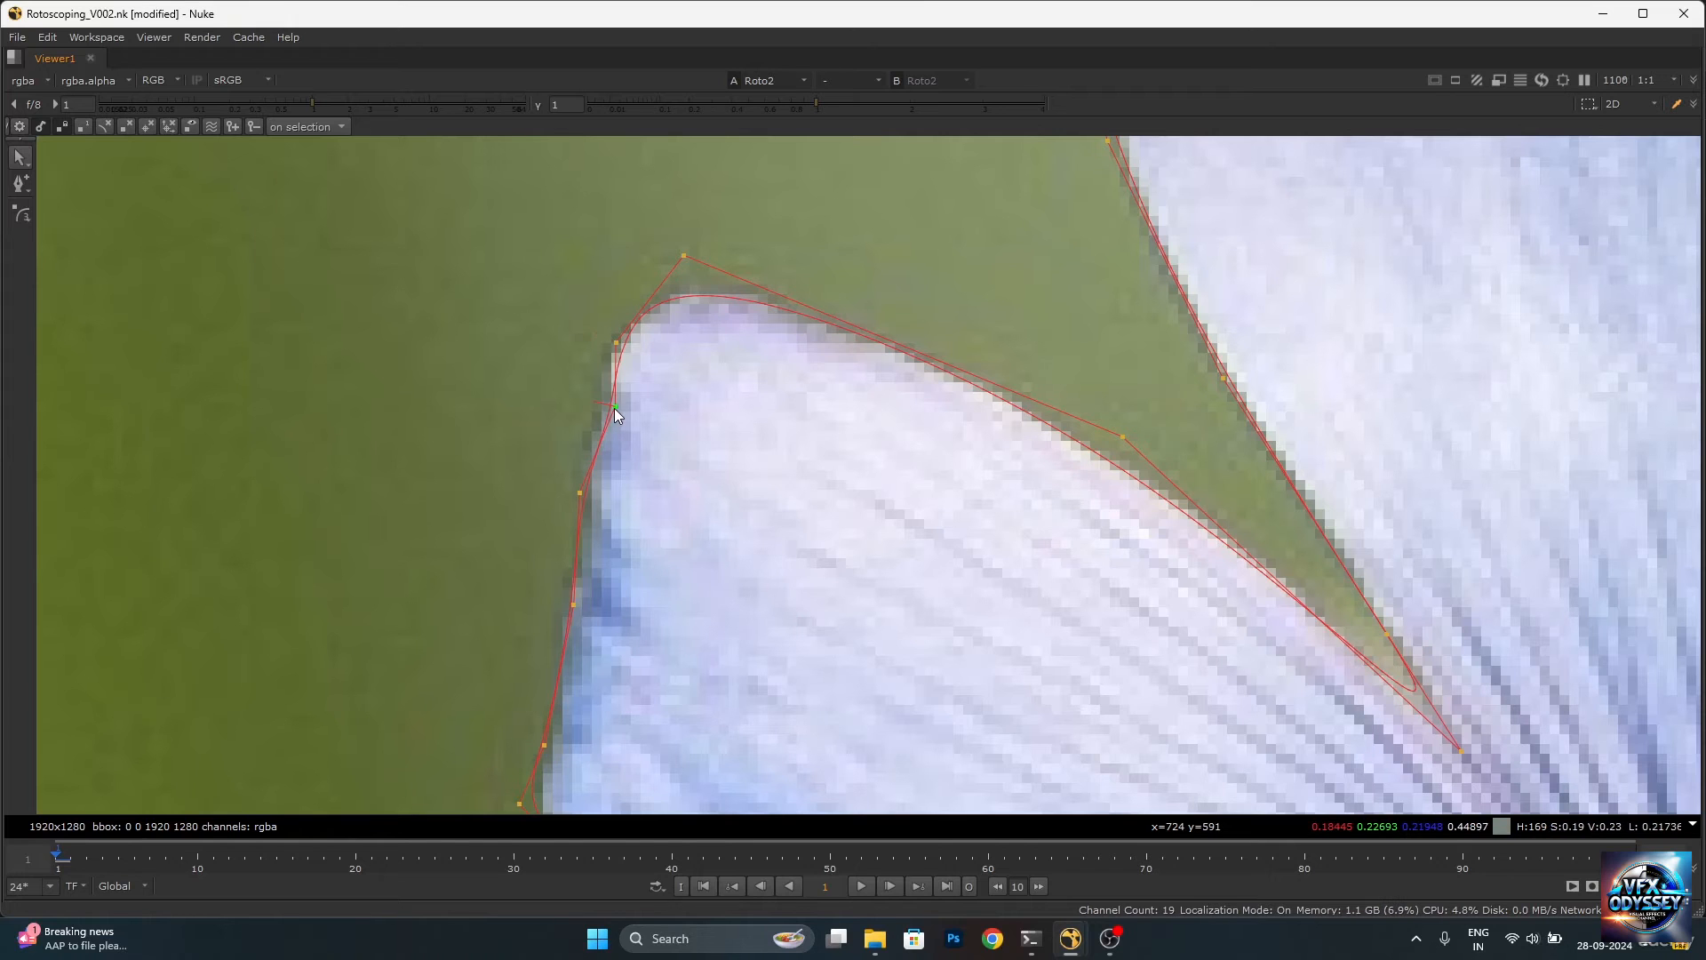
left_click_drag(616, 343, 605, 348)
Refit the B-Spline along the left petal's wavy lower-left edge by repositioning its control points.
middle_click_drag(582, 498, 600, 384)
scroll(611, 426, "up", 6)
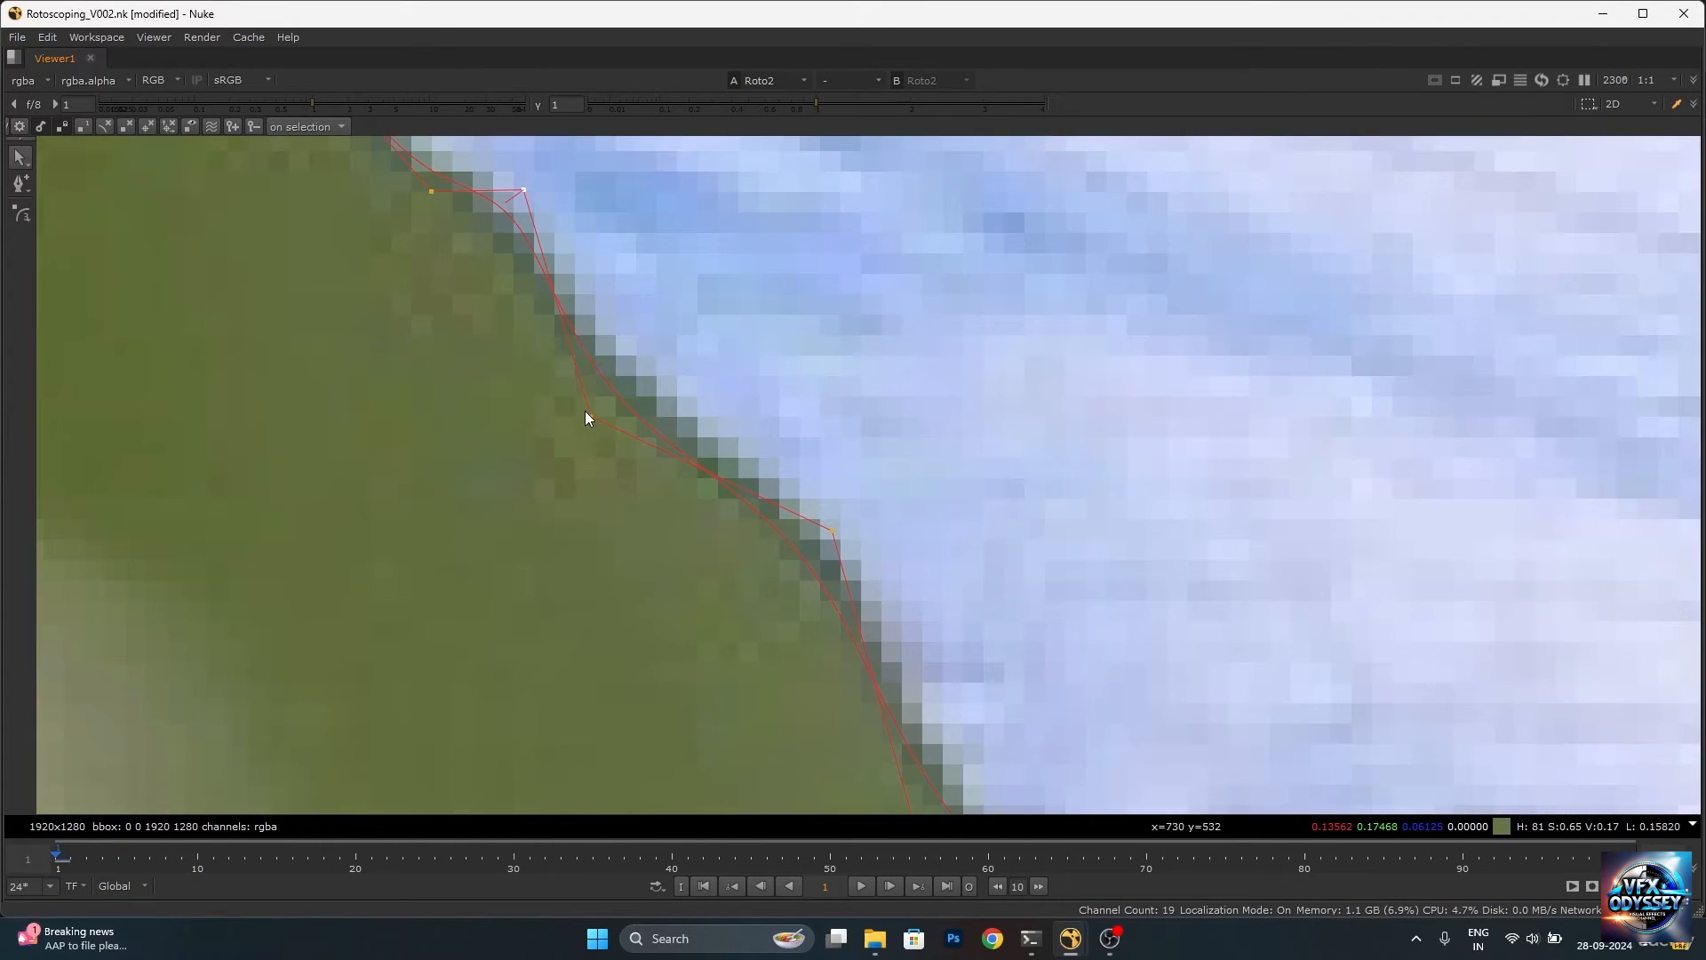
scroll(622, 396, "down", 3)
left_click_drag(586, 412, 710, 434)
middle_click_drag(739, 588, 723, 512)
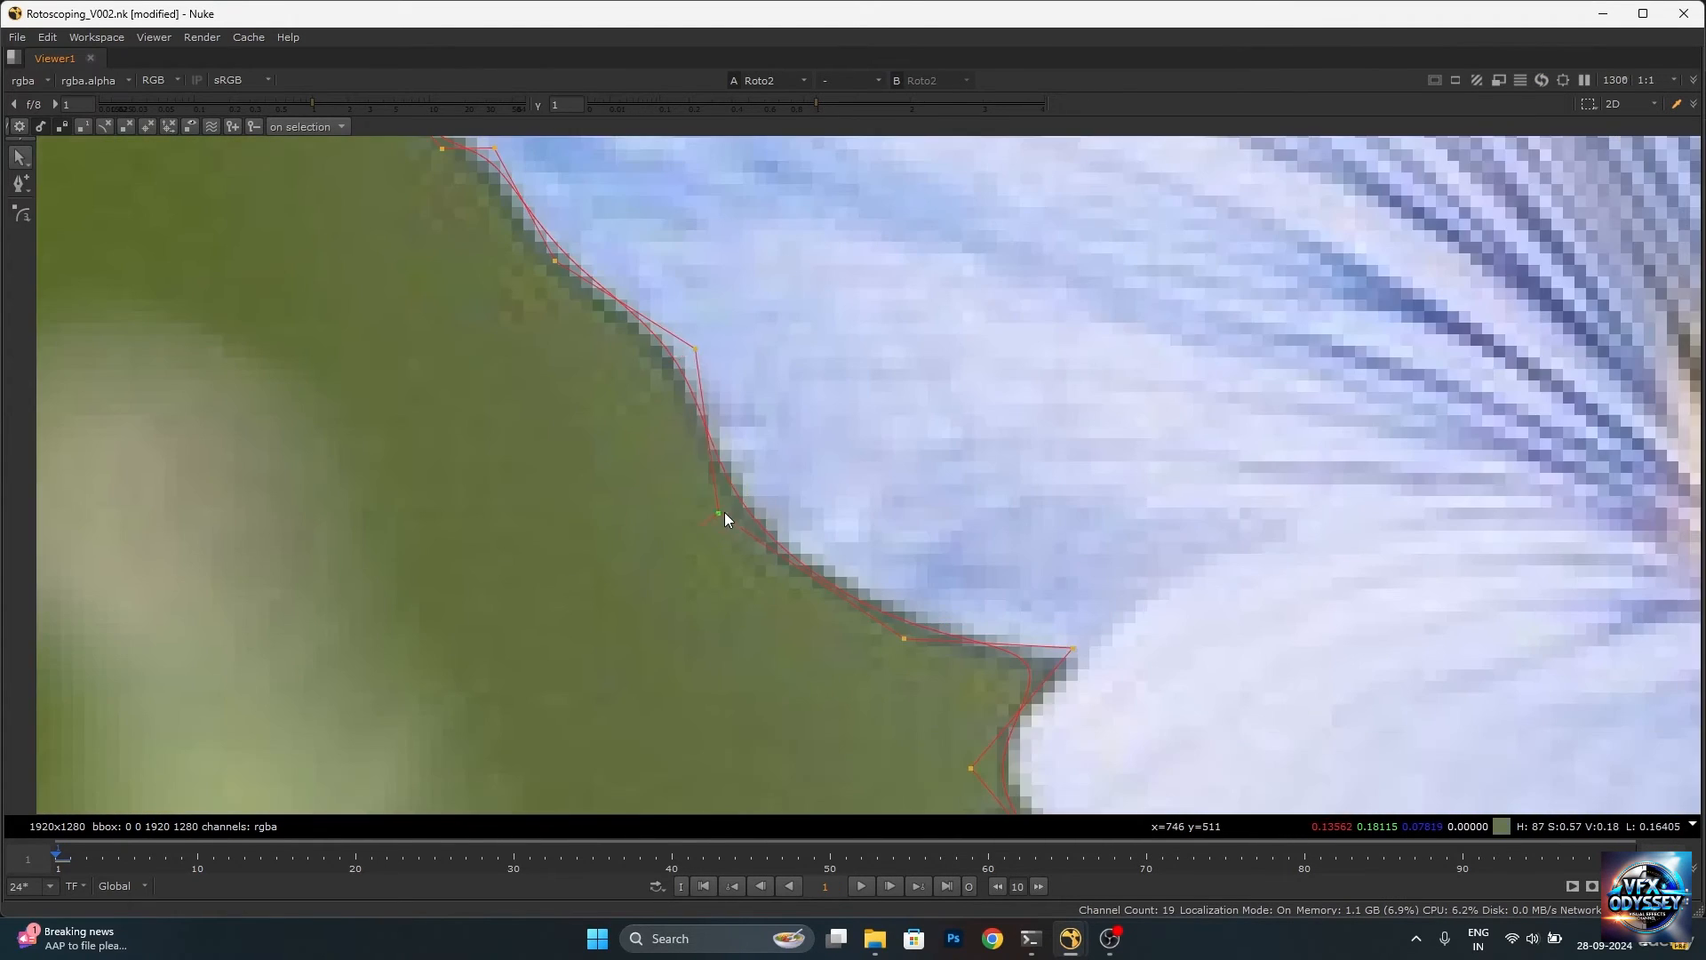
scroll(729, 512, "up", 1)
middle_click_drag(928, 661, 826, 526)
left_click_drag(823, 526, 828, 533)
scroll(1026, 538, "down", 2)
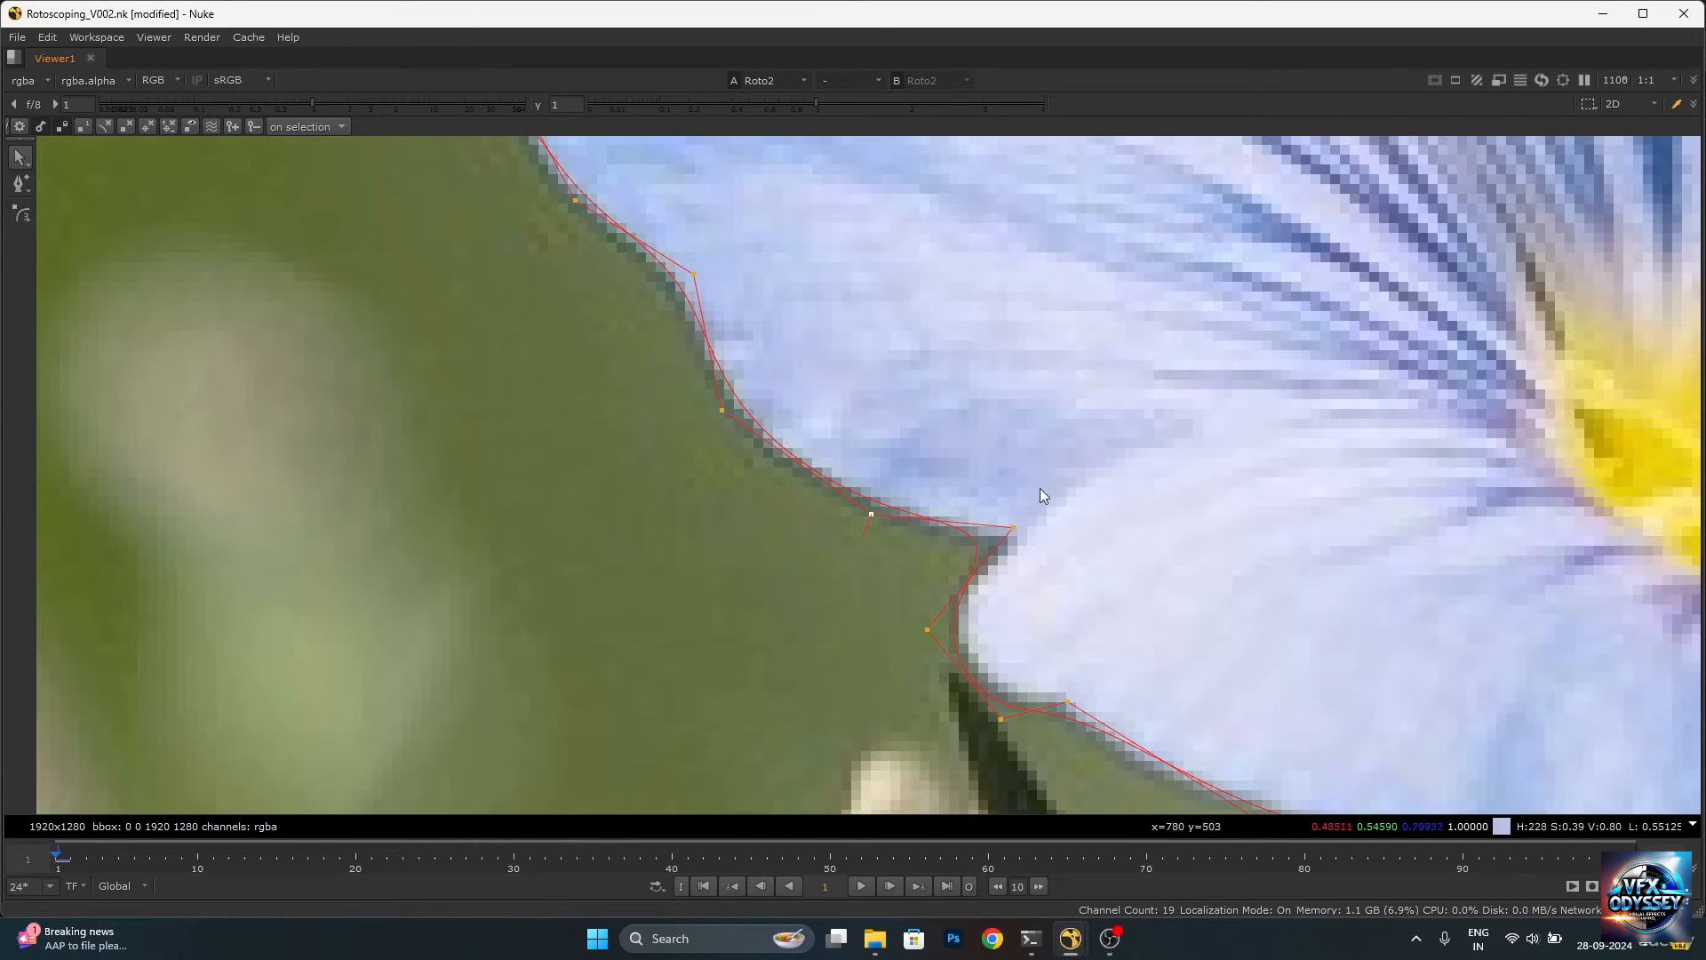
Cusp the point in the notch between the left and bottom petals and fit the curve around the bottom petal's left end.
scroll(1039, 533, "up", 4)
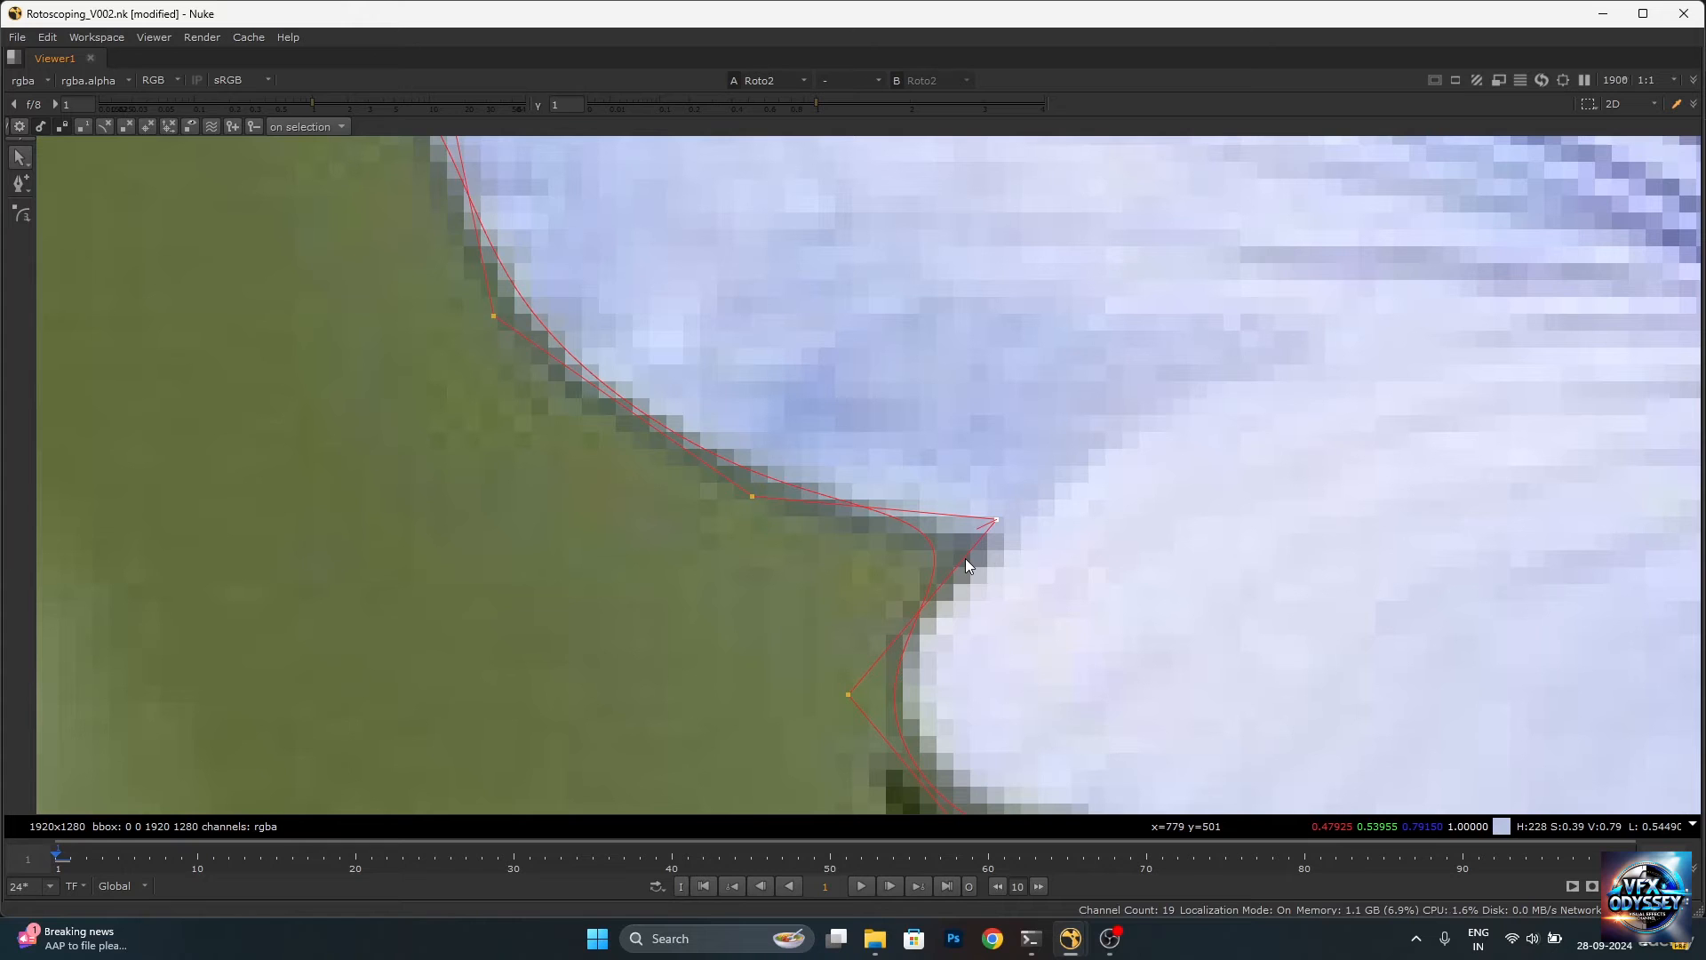
key("shift+z")
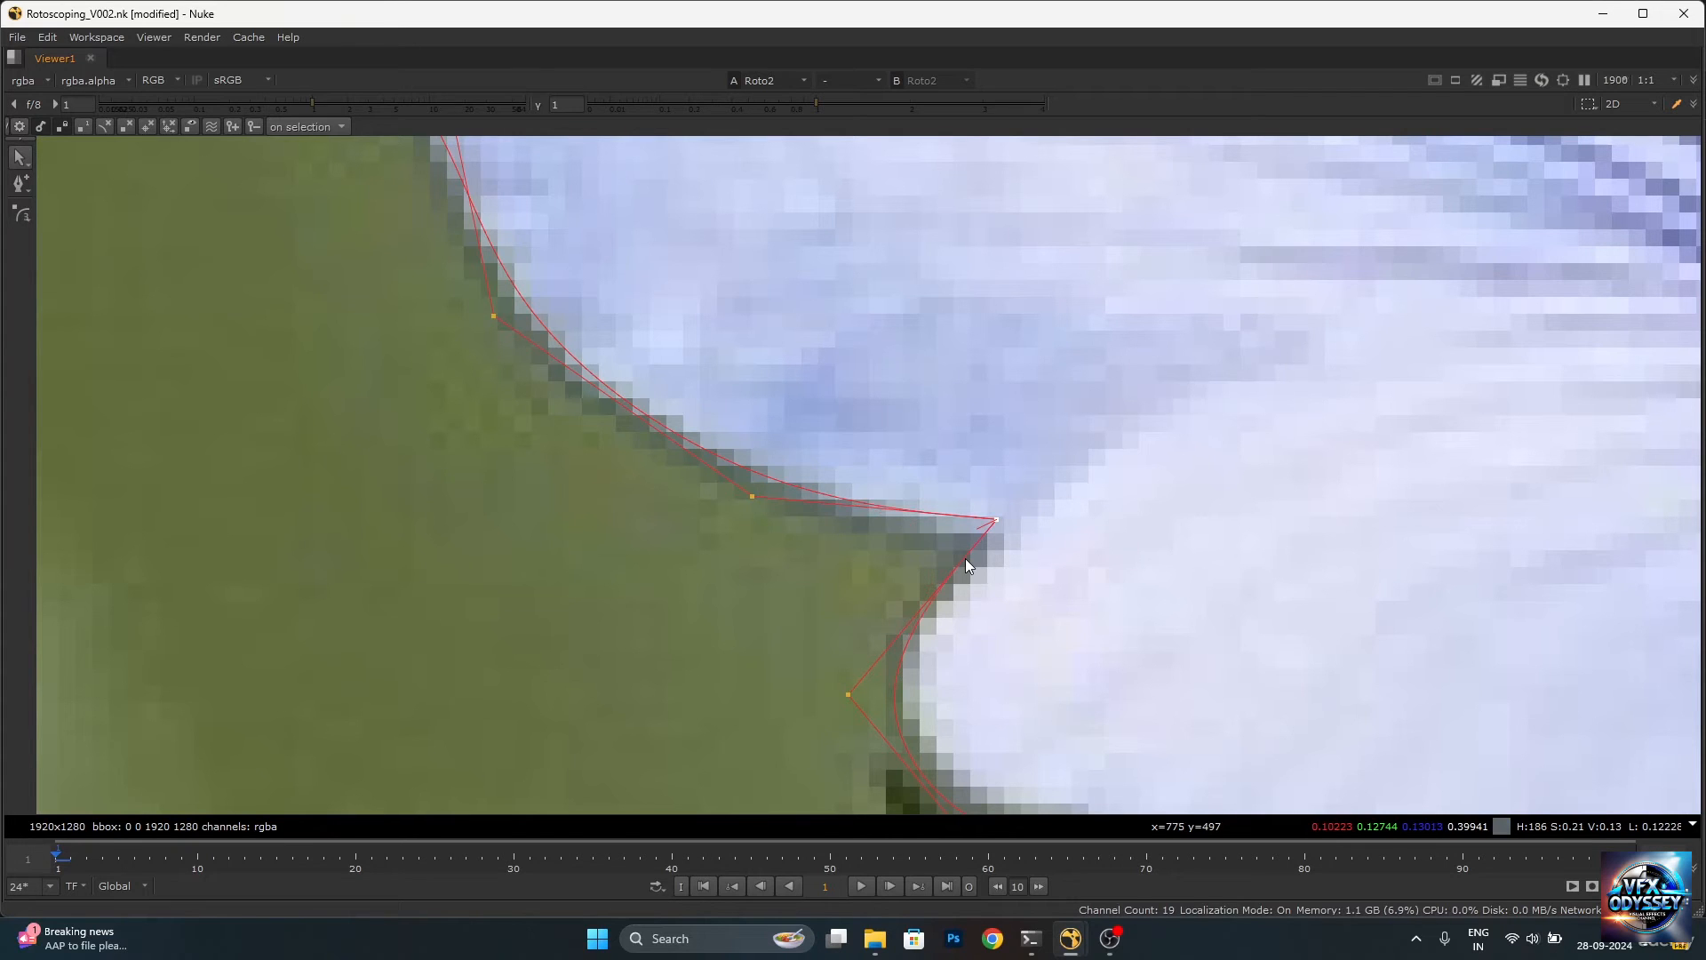
left_click_drag(996, 519, 1014, 534)
scroll(1014, 534, "down", 1)
middle_click_drag(1014, 534, 925, 408)
left_click_drag(786, 542, 798, 524)
left_click_drag(889, 666, 904, 657)
middle_click_drag(1009, 674, 932, 557)
Cusp the two corner points on the bottom petal's lower-left edge and refit the curve between them.
left_click(911, 532)
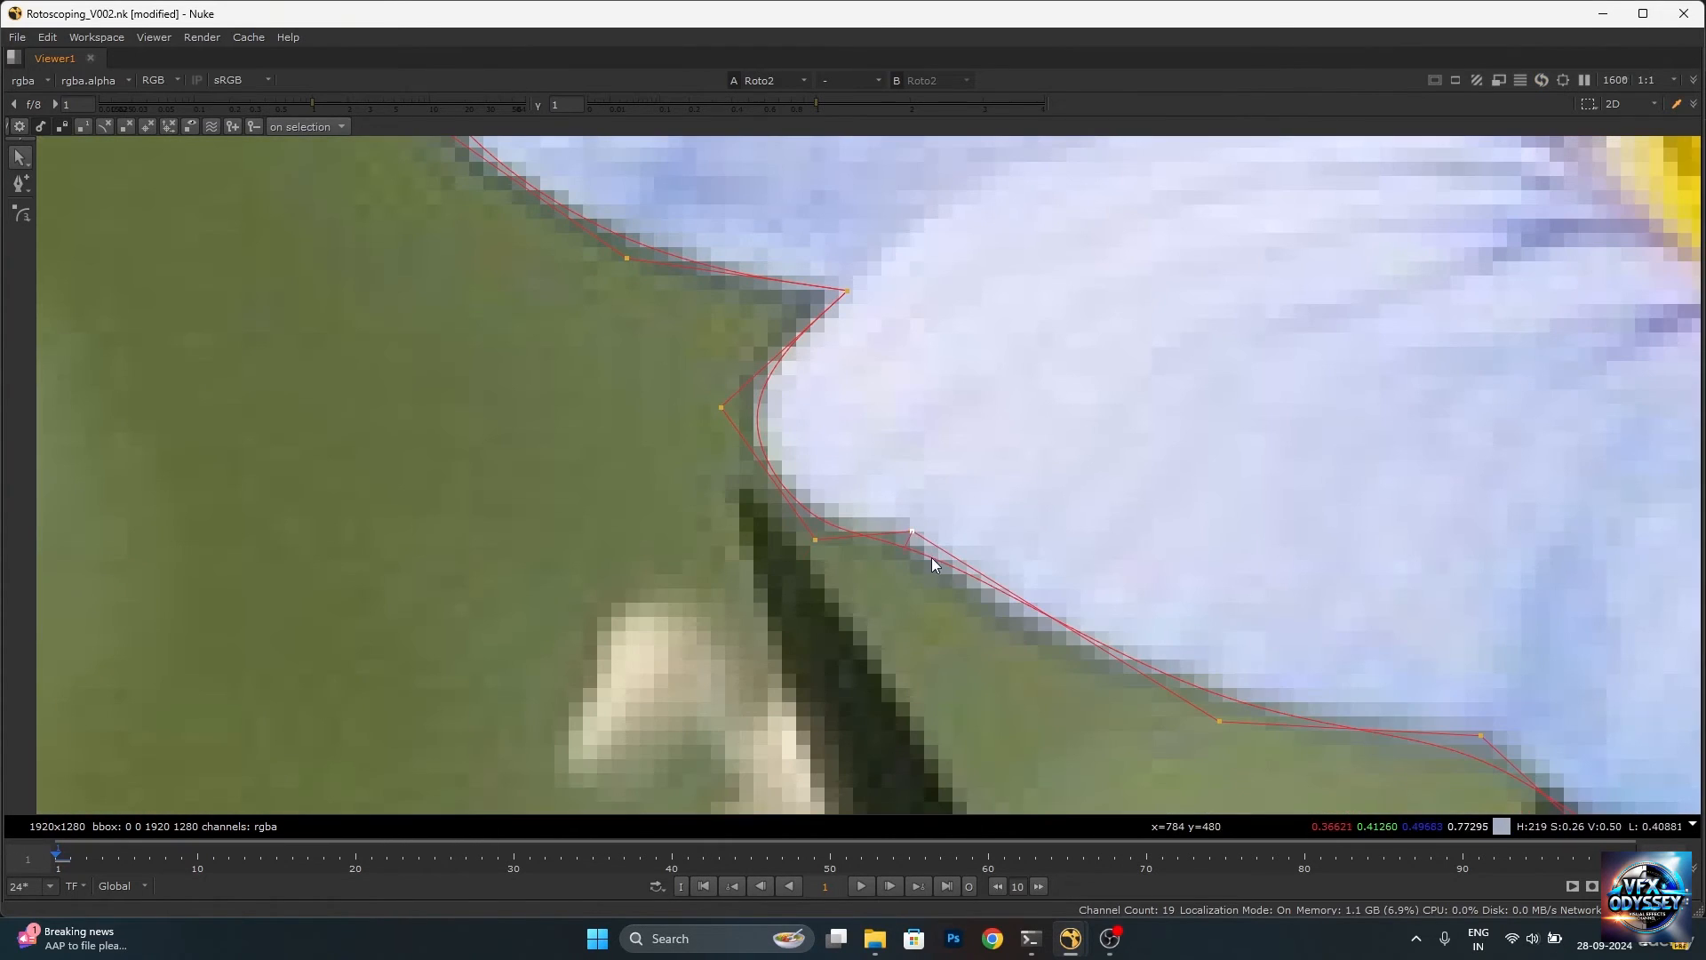
key("shift+z")
left_click_drag(912, 531, 899, 535)
left_click_drag(1221, 721, 1082, 667)
scroll(1486, 738, "up", 1)
middle_click_drag(1486, 737, 1174, 526)
mouse_move(1175, 526)
left_mouse_down()
mouse_move(1192, 510)
mouse_move(1181, 520)
left_mouse_up()
key("shift+z")
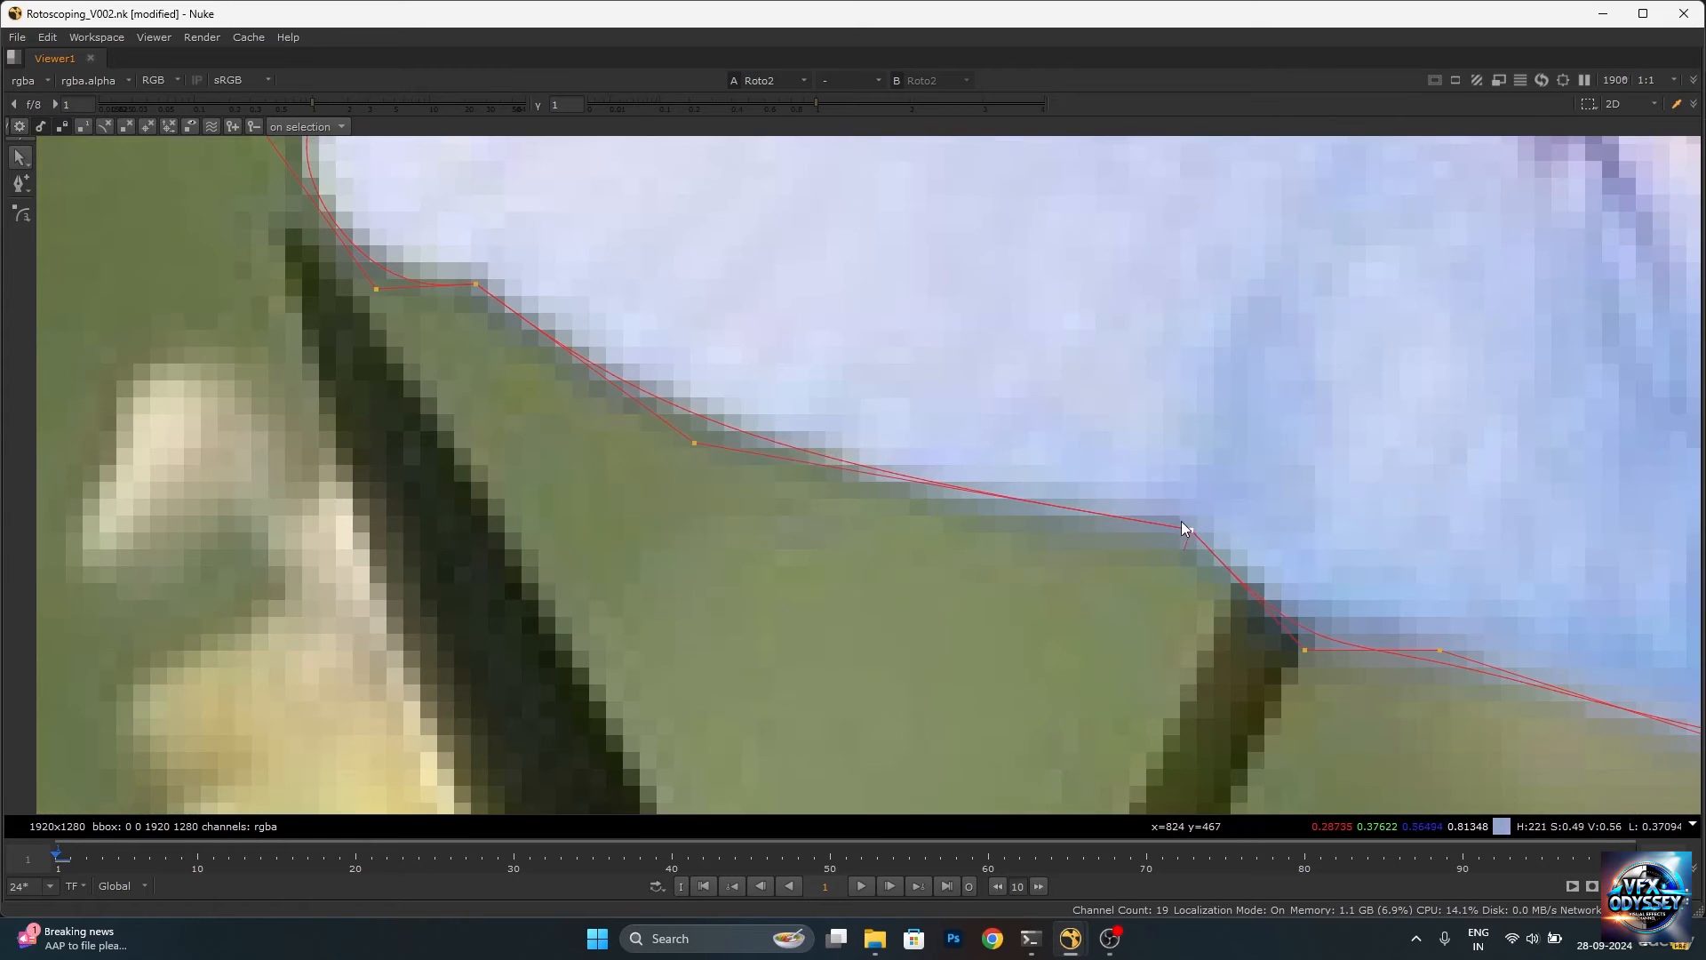
Fit the curve around the bottom petal's lower-right end and cusp the point in the notch beside the lower-right petal.
scroll(1181, 520, "down", 4)
middle_click_drag(1483, 640, 888, 482)
left_click_drag(924, 494, 935, 509)
left_click_drag(1201, 494, 1213, 508)
left_click_drag(1264, 437, 1274, 446)
scroll(1277, 399, "up", 4)
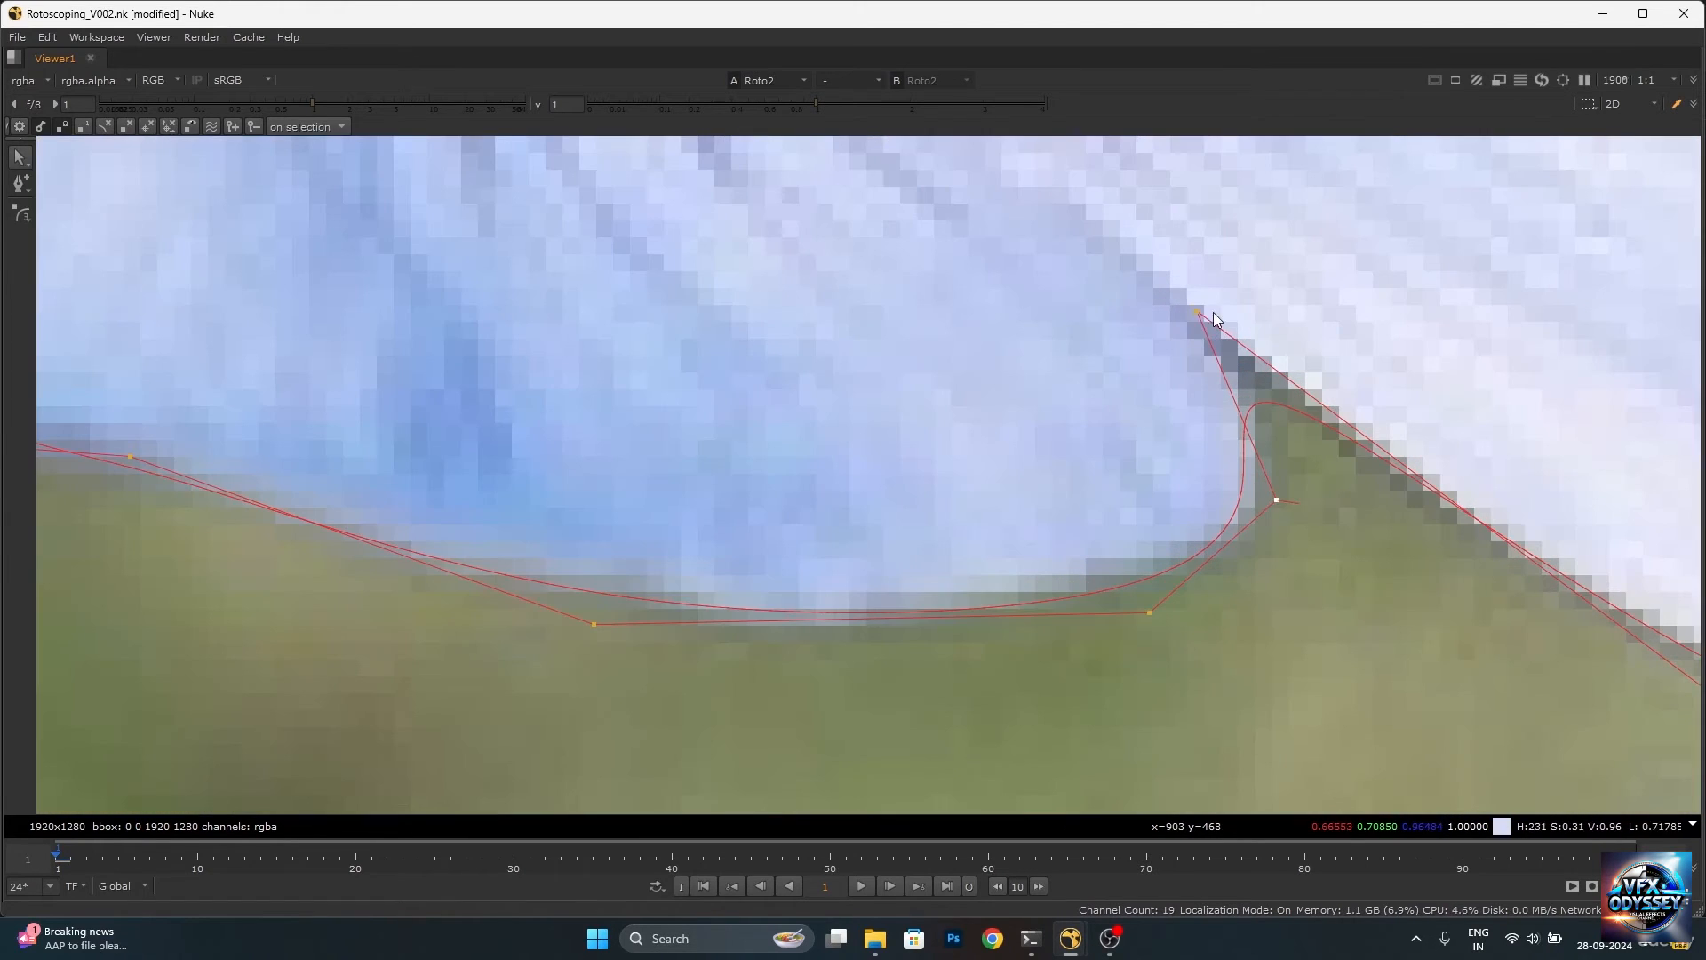
key("shift+z")
Reposition the control points along the lower-right petal's bottom edge so the curve follows it.
scroll(1214, 349, "down", 5)
middle_click_drag(1360, 449, 1086, 532)
left_click_drag(1158, 575, 1166, 583)
middle_click_drag(1310, 585, 1129, 585)
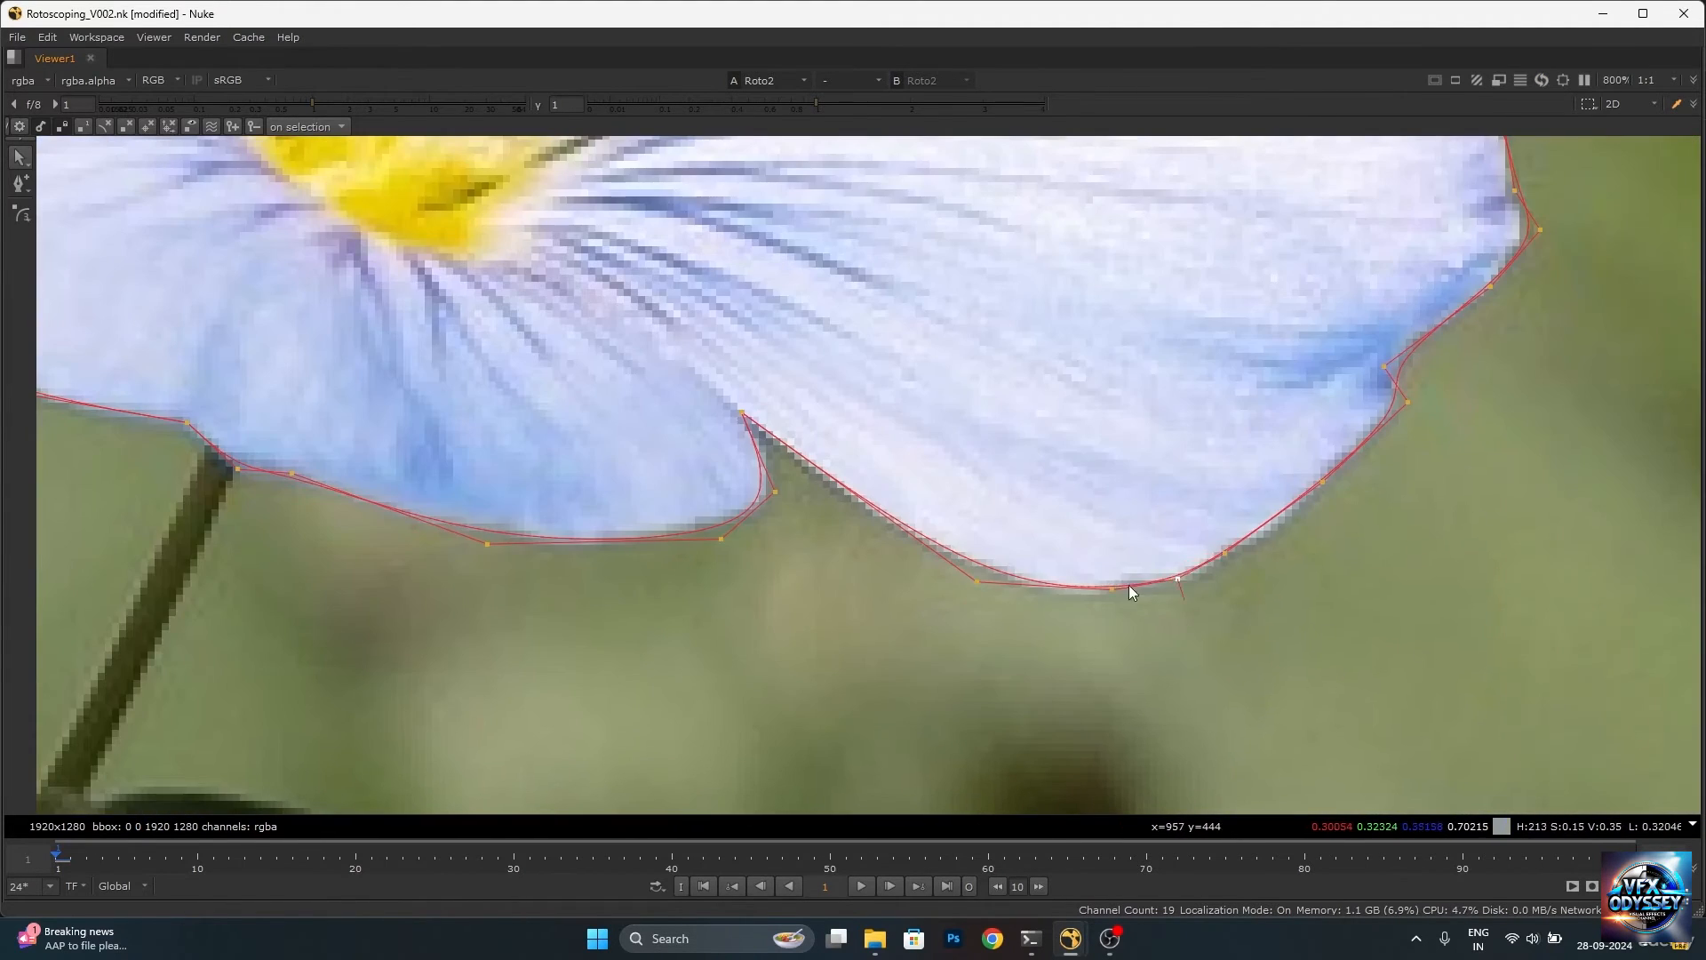
left_click_drag(1086, 586, 1127, 579)
left_click_drag(1224, 553, 1182, 584)
middle_click_drag(1267, 521, 1155, 499)
scroll(1155, 499, "up", 2)
Refine the B-Spline at the lower-right petal's outer indentation and along its upper edge.
scroll(1156, 499, "down", 5)
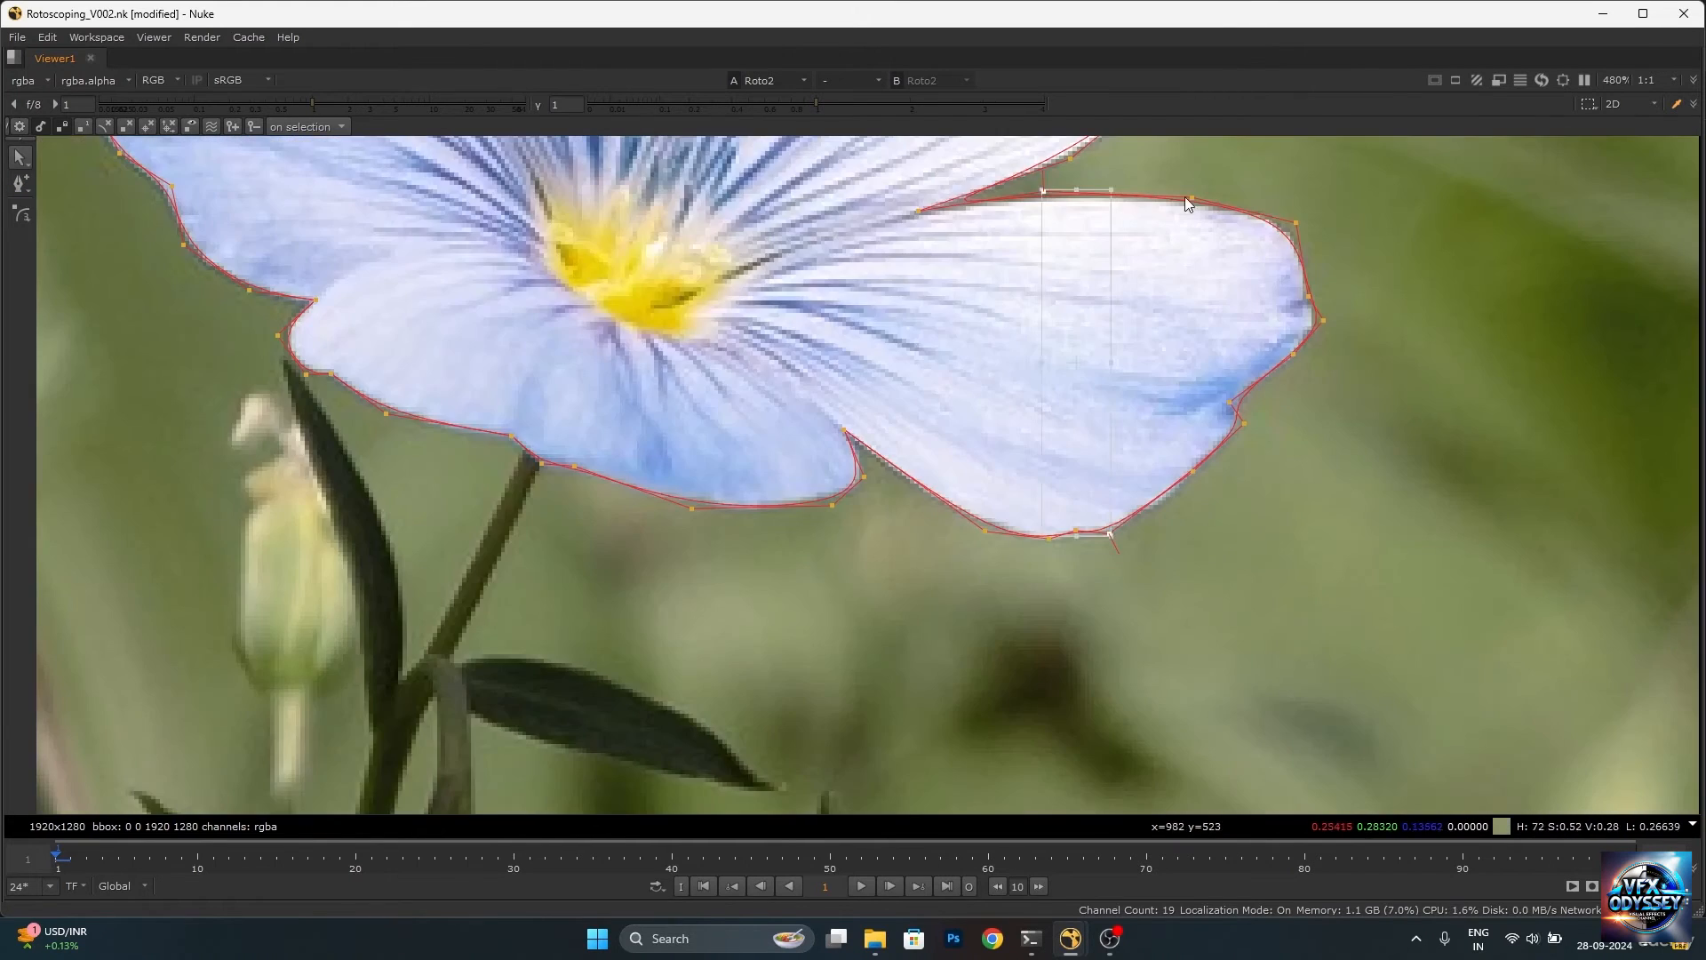
scroll(1186, 498, "up", 7)
scroll(1286, 450, "down", 4)
scroll(1244, 311, "down", 2)
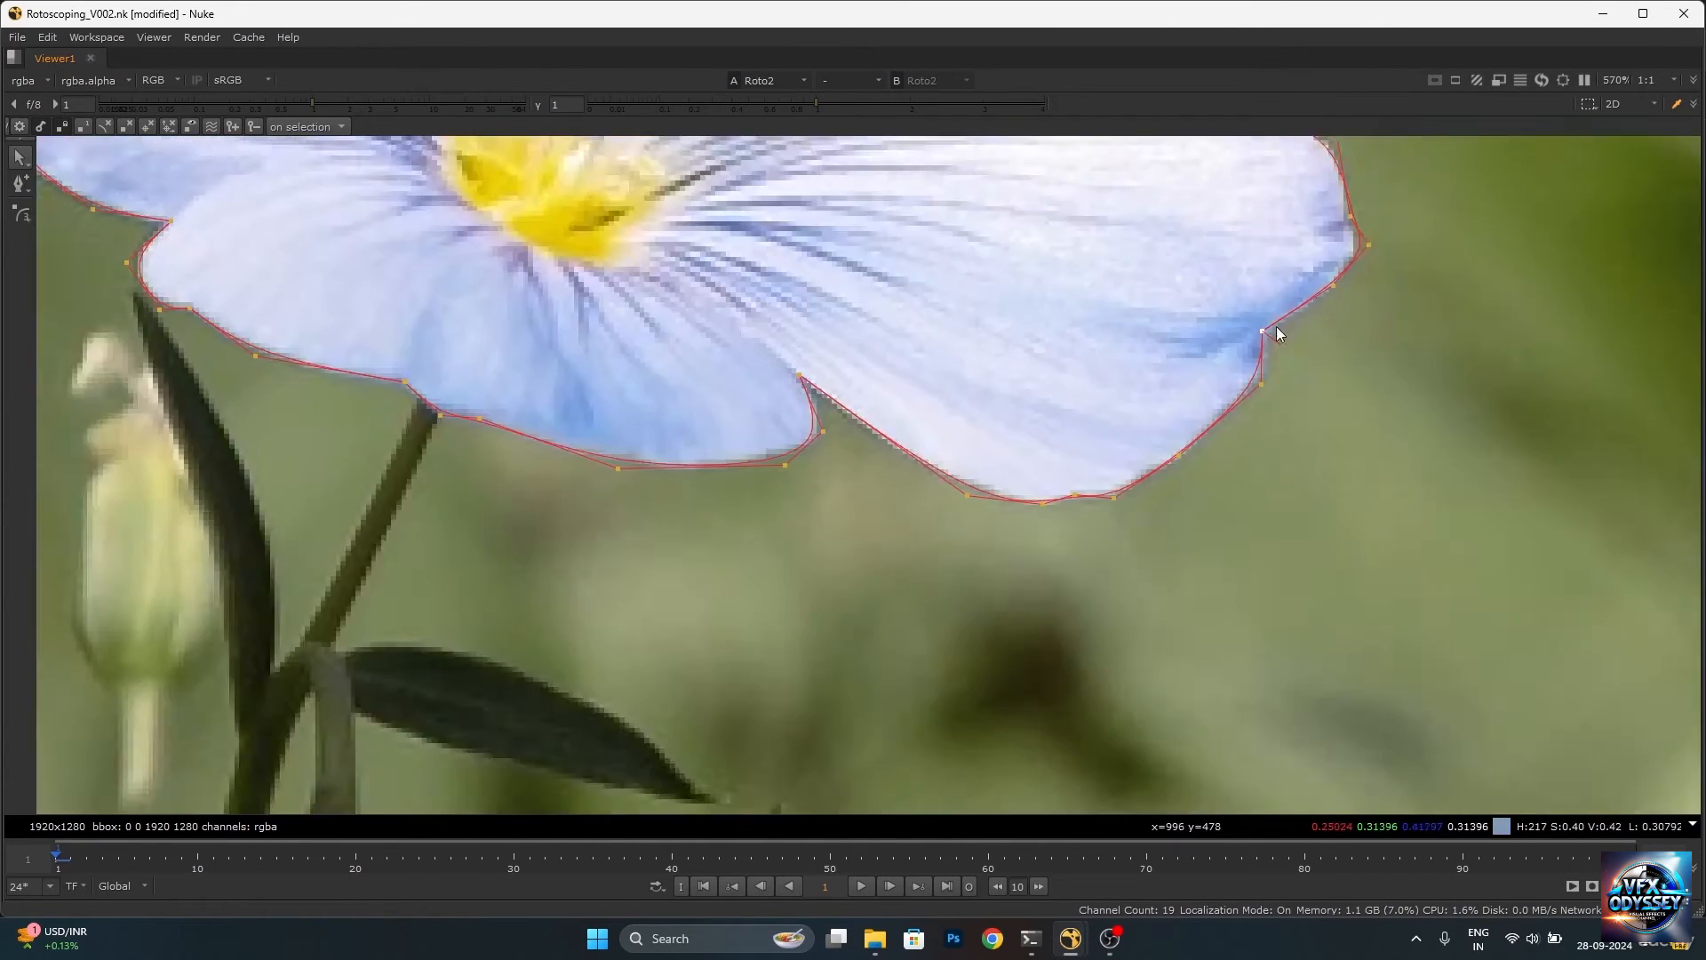
scroll(1276, 327, "up", 6)
middle_click_drag(1271, 215, 1336, 444)
left_click_drag(1053, 348, 986, 343)
Fit the B-Spline tightly into the notch between the lower-right and upper-right petals.
middle_click_drag(453, 316, 1096, 526)
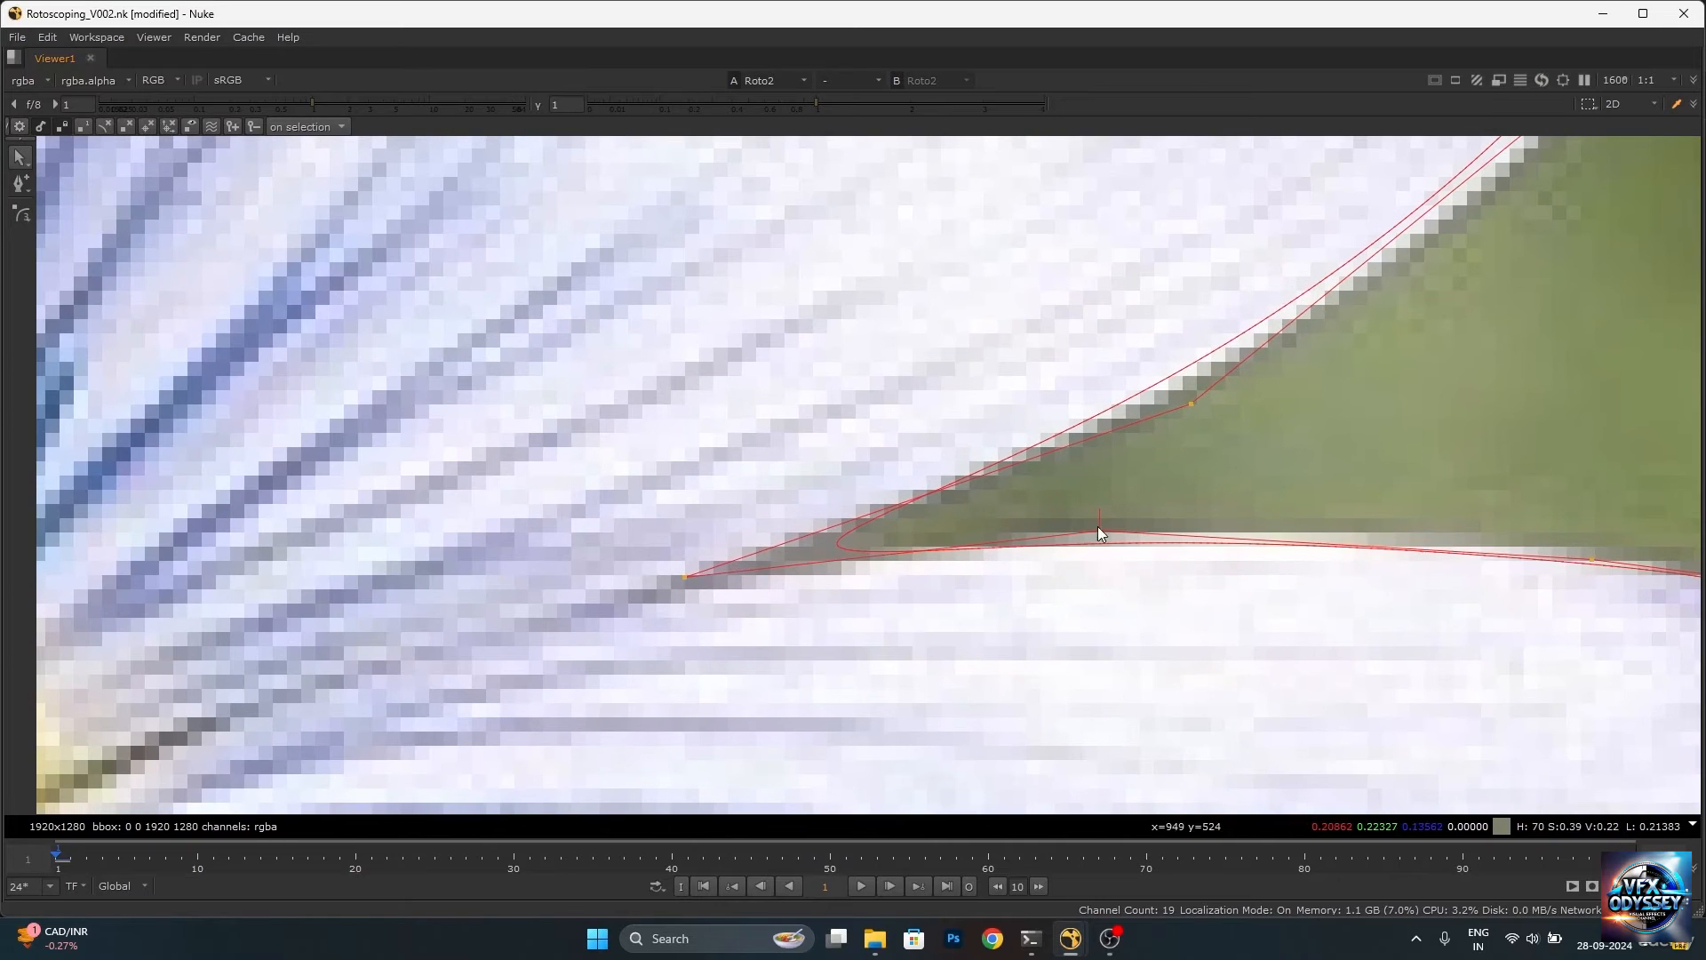
left_click(851, 553)
left_click_drag(1098, 526, 1065, 496)
scroll(851, 552, "down", 2)
left_click(791, 632)
Reposition the control points around the upper-right petal's outer side and top edge to match its outline.
middle_click_drag(1251, 320, 1187, 558)
left_click_drag(1189, 554, 1215, 535)
middle_click_drag(1222, 376, 1170, 558)
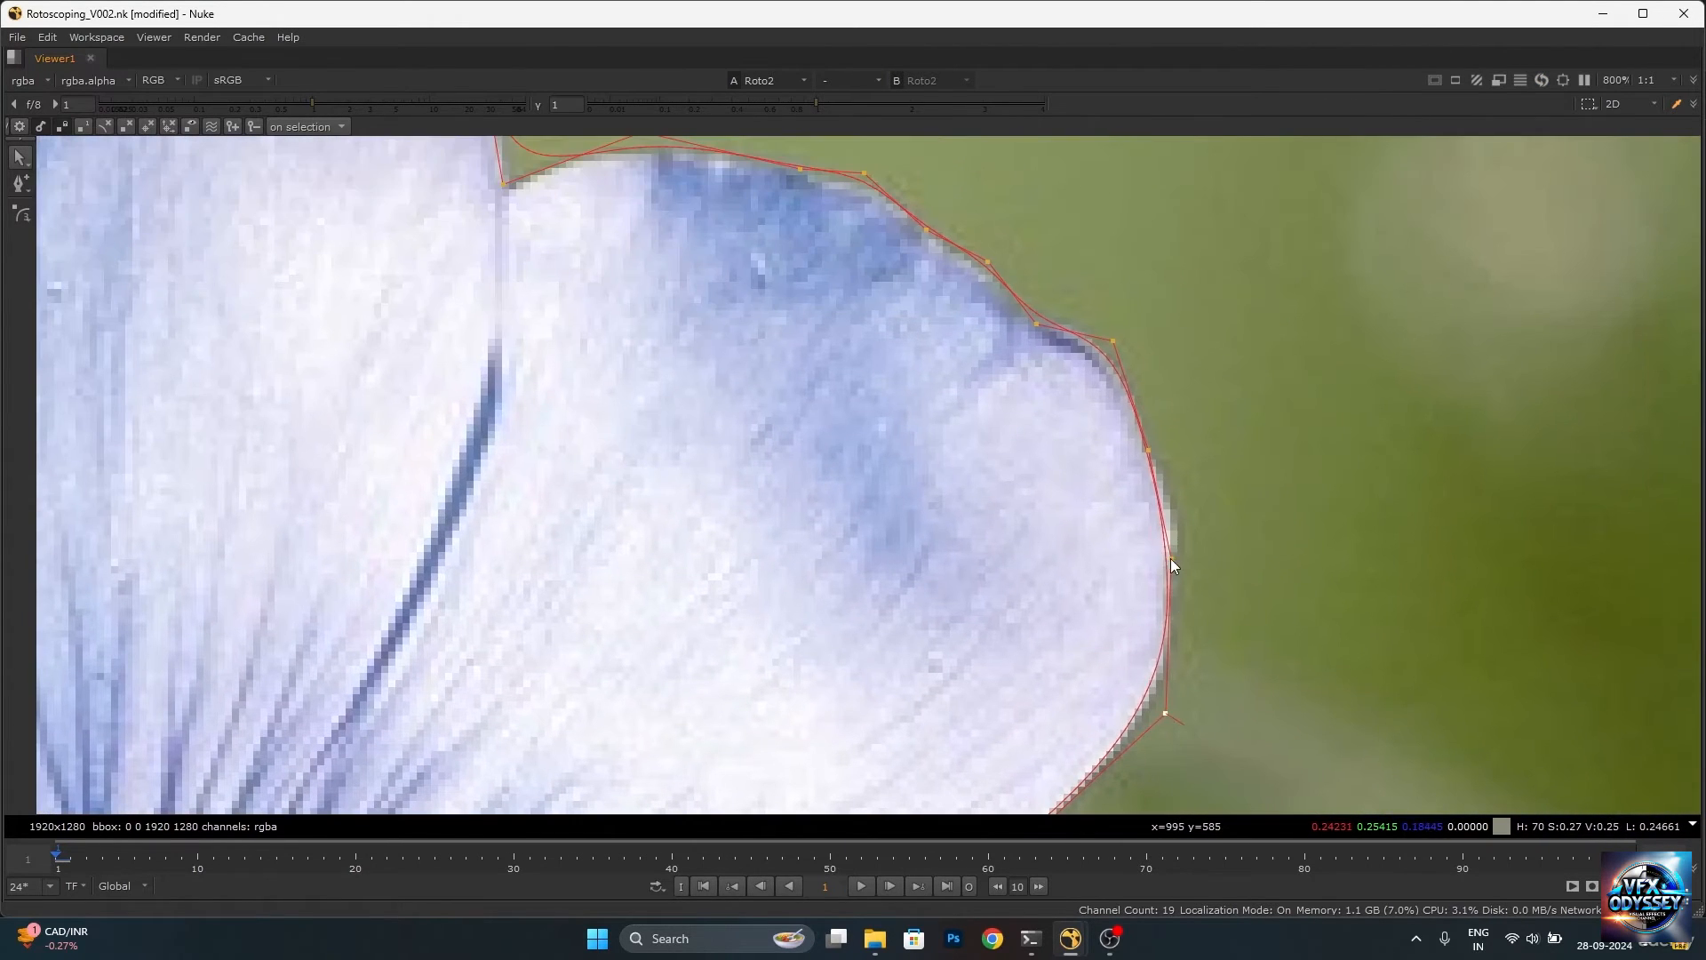
left_click_drag(1171, 557, 1171, 521)
left_click_drag(1112, 341, 1104, 344)
middle_click_drag(988, 265, 1141, 500)
left_click_drag(1141, 496, 1134, 506)
left_click_drag(1190, 559, 1185, 567)
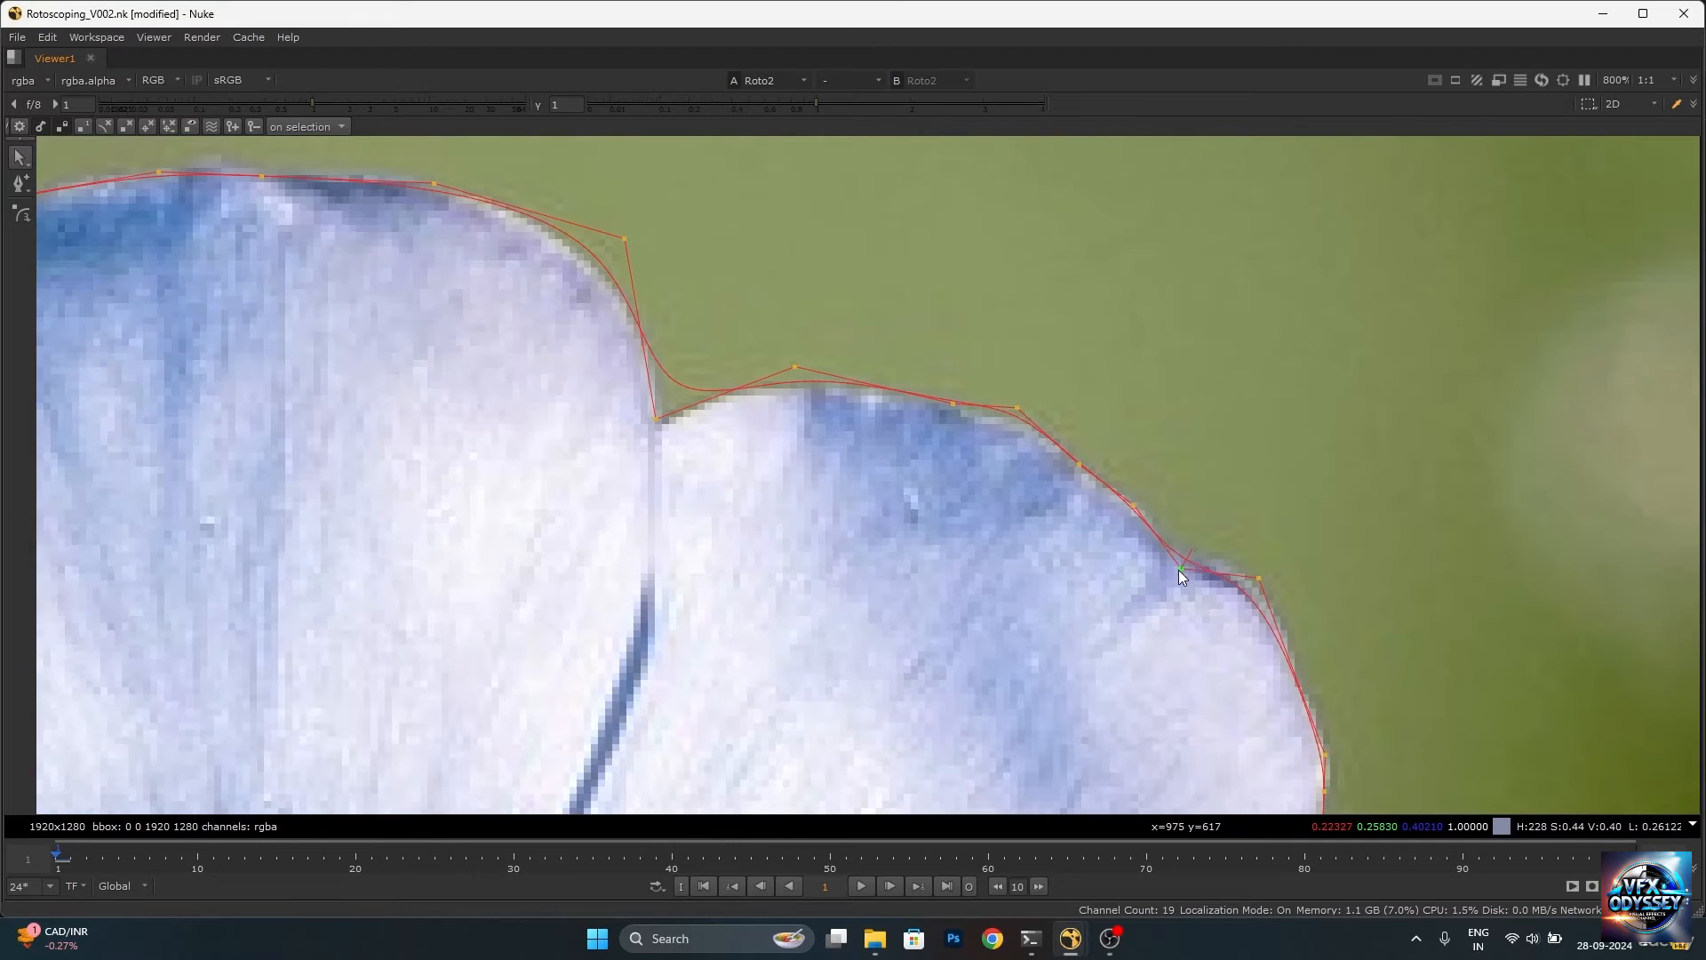
left_click_drag(1018, 408, 953, 409)
Sharpen the B-Spline corner in the notch between the top and upper-right petals and refit the adjoining edge.
middle_click_drag(798, 373, 881, 387)
left_click_drag(739, 433, 739, 444)
left_click_drag(739, 444, 766, 476, "ctrl+shift")
left_click_drag(878, 382, 842, 395)
Adjust the control points around the top petal, from its right shoulder across the top to its left side.
middle_click_drag(707, 252, 923, 388)
left_click_drag(924, 388, 925, 416)
middle_click_drag(703, 333, 919, 302)
left_click_drag(946, 304, 947, 296)
left_click_drag(776, 300, 781, 300)
middle_click_drag(512, 317, 736, 264)
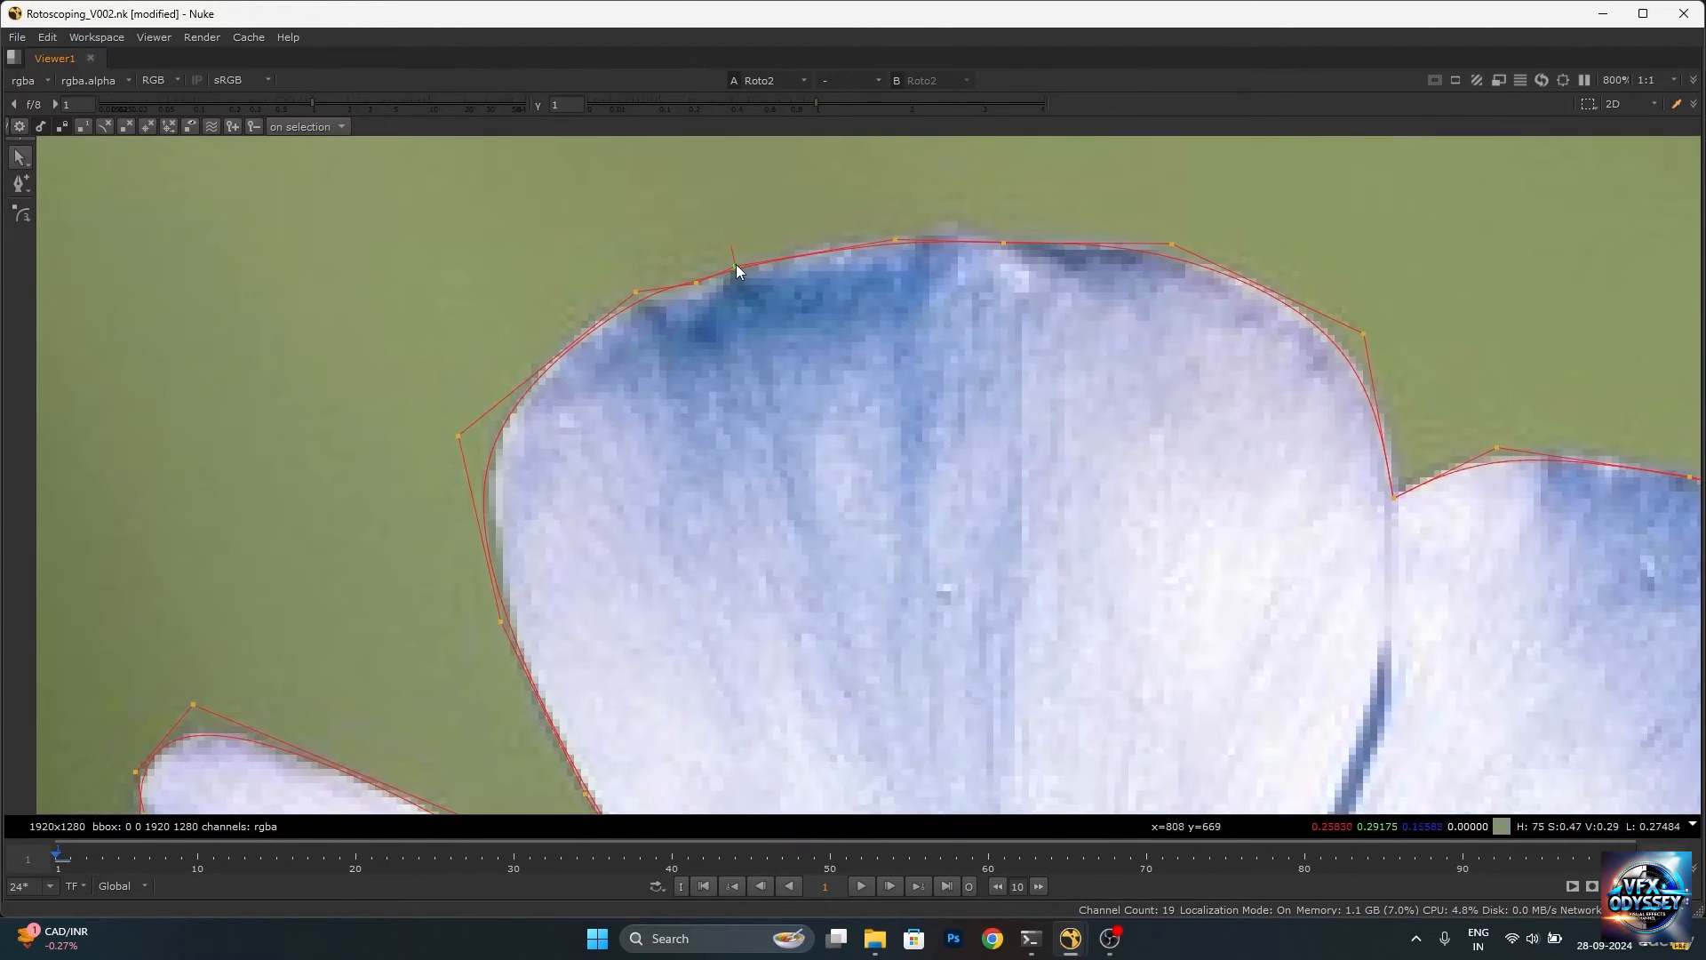
left_click_drag(736, 264, 740, 261)
left_click_drag(458, 433, 489, 420)
Return to the full workspace layout and frame the outlined flower in the viewer.
scroll(489, 423, "down", 8)
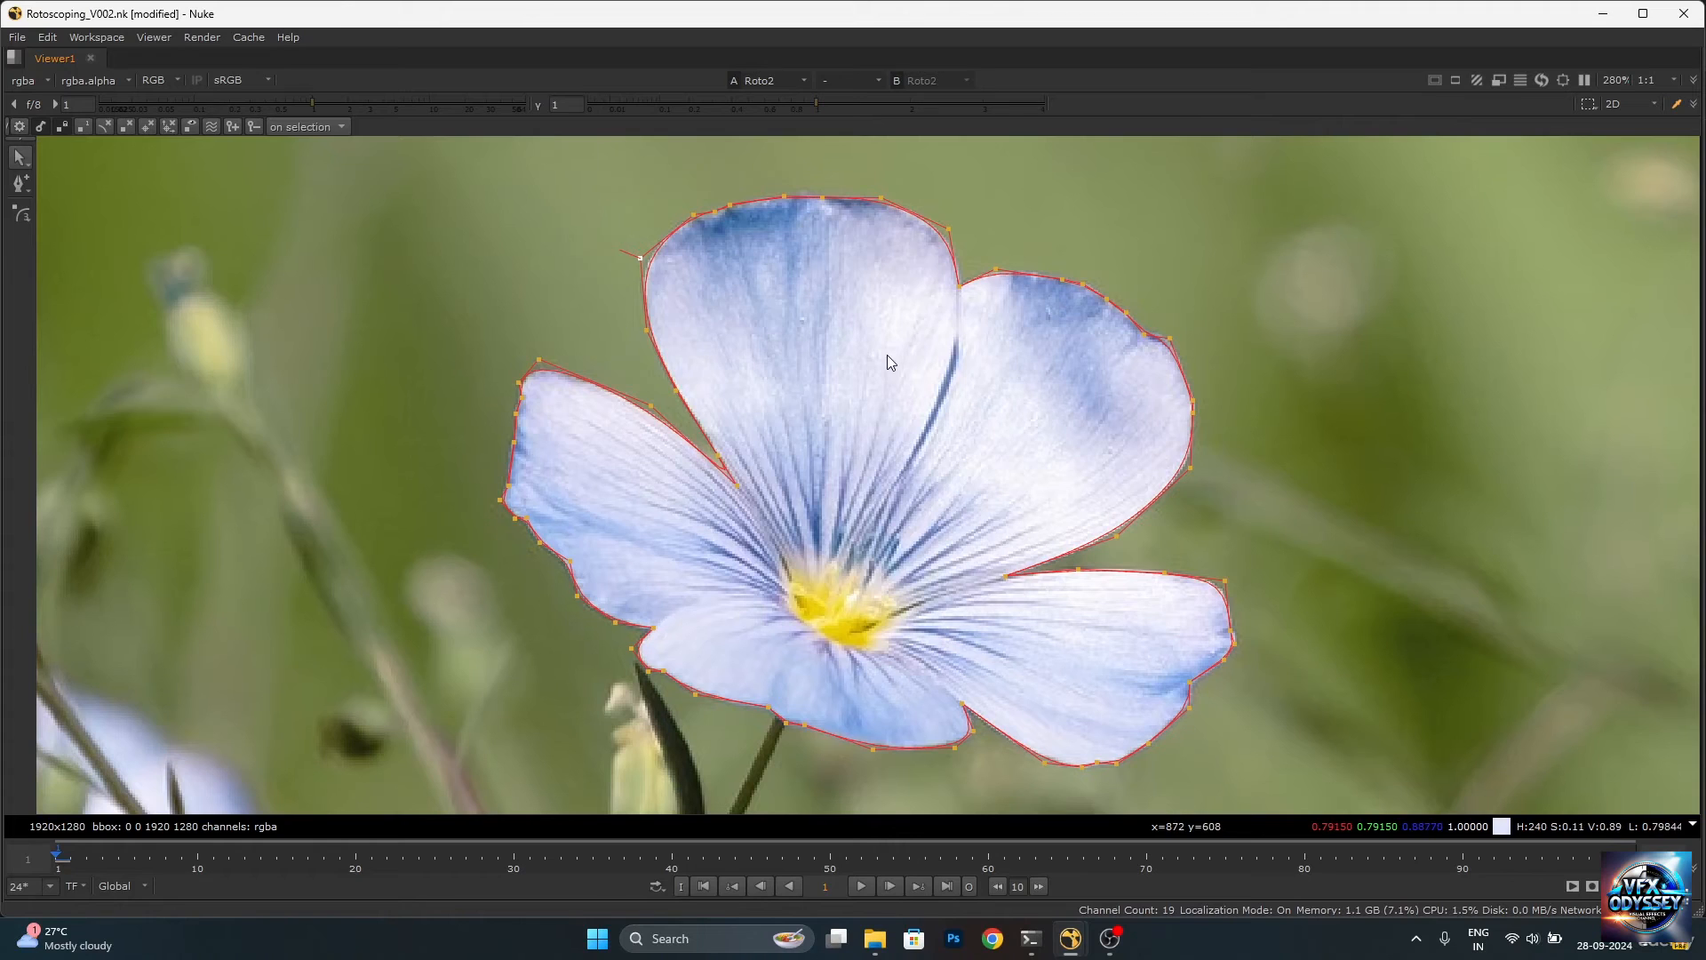
key("space")
key("f")
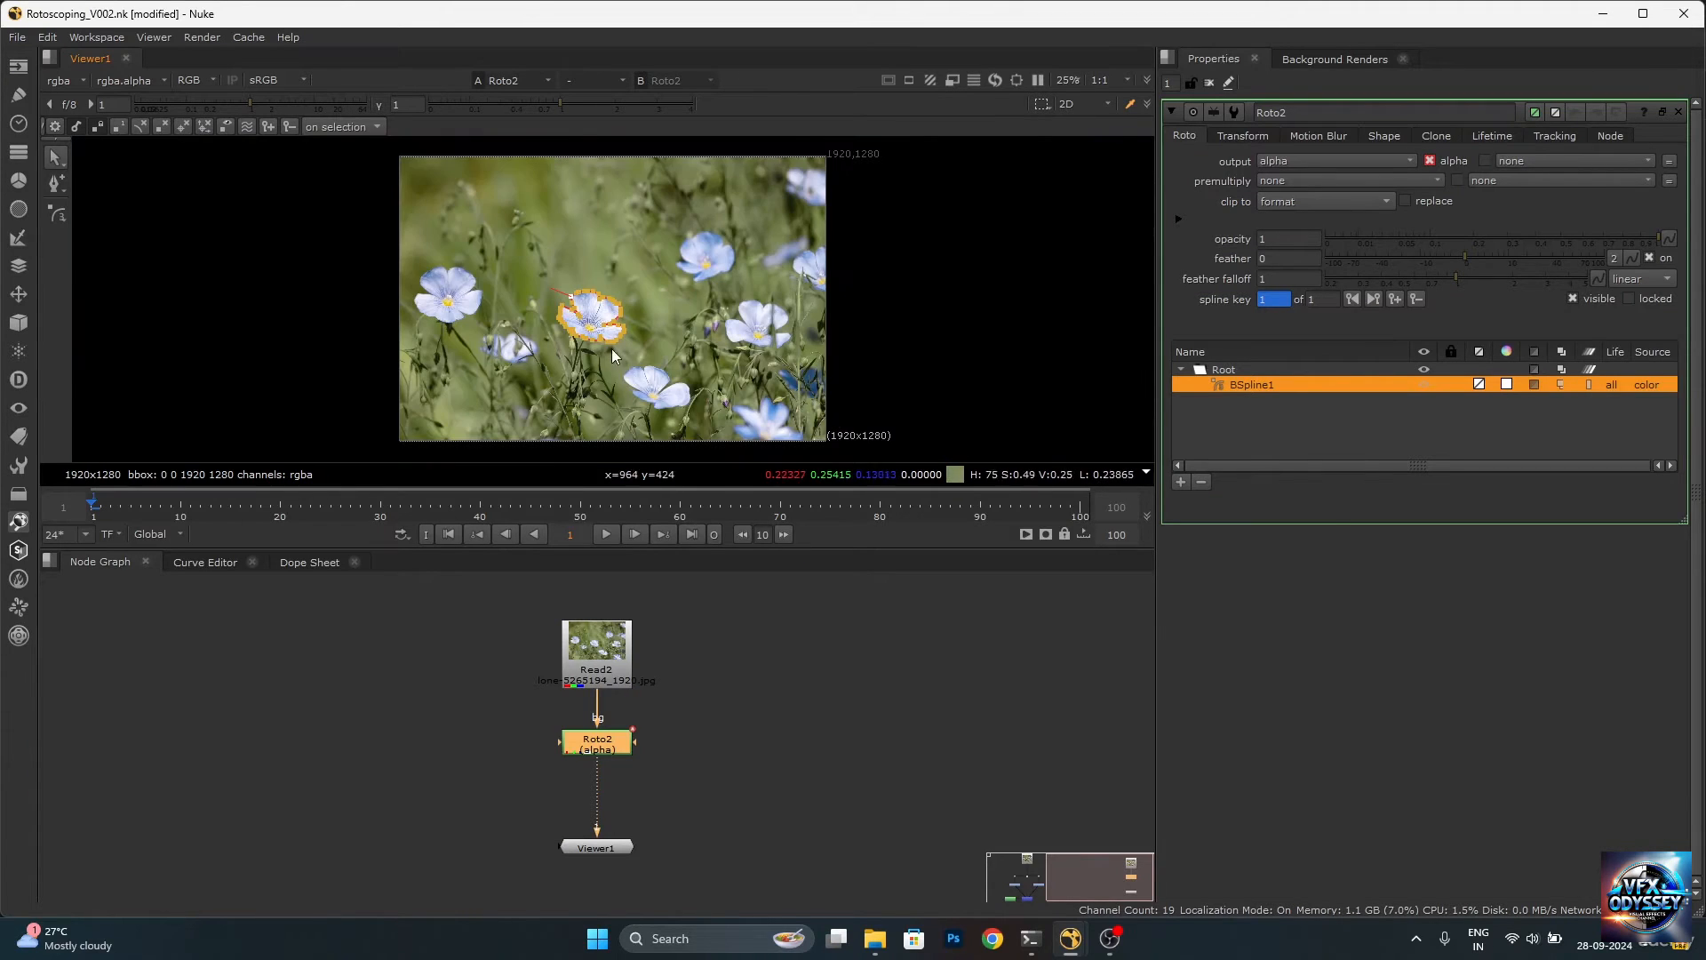
scroll(563, 320, "up", 2)
scroll(563, 320, "up", 3)
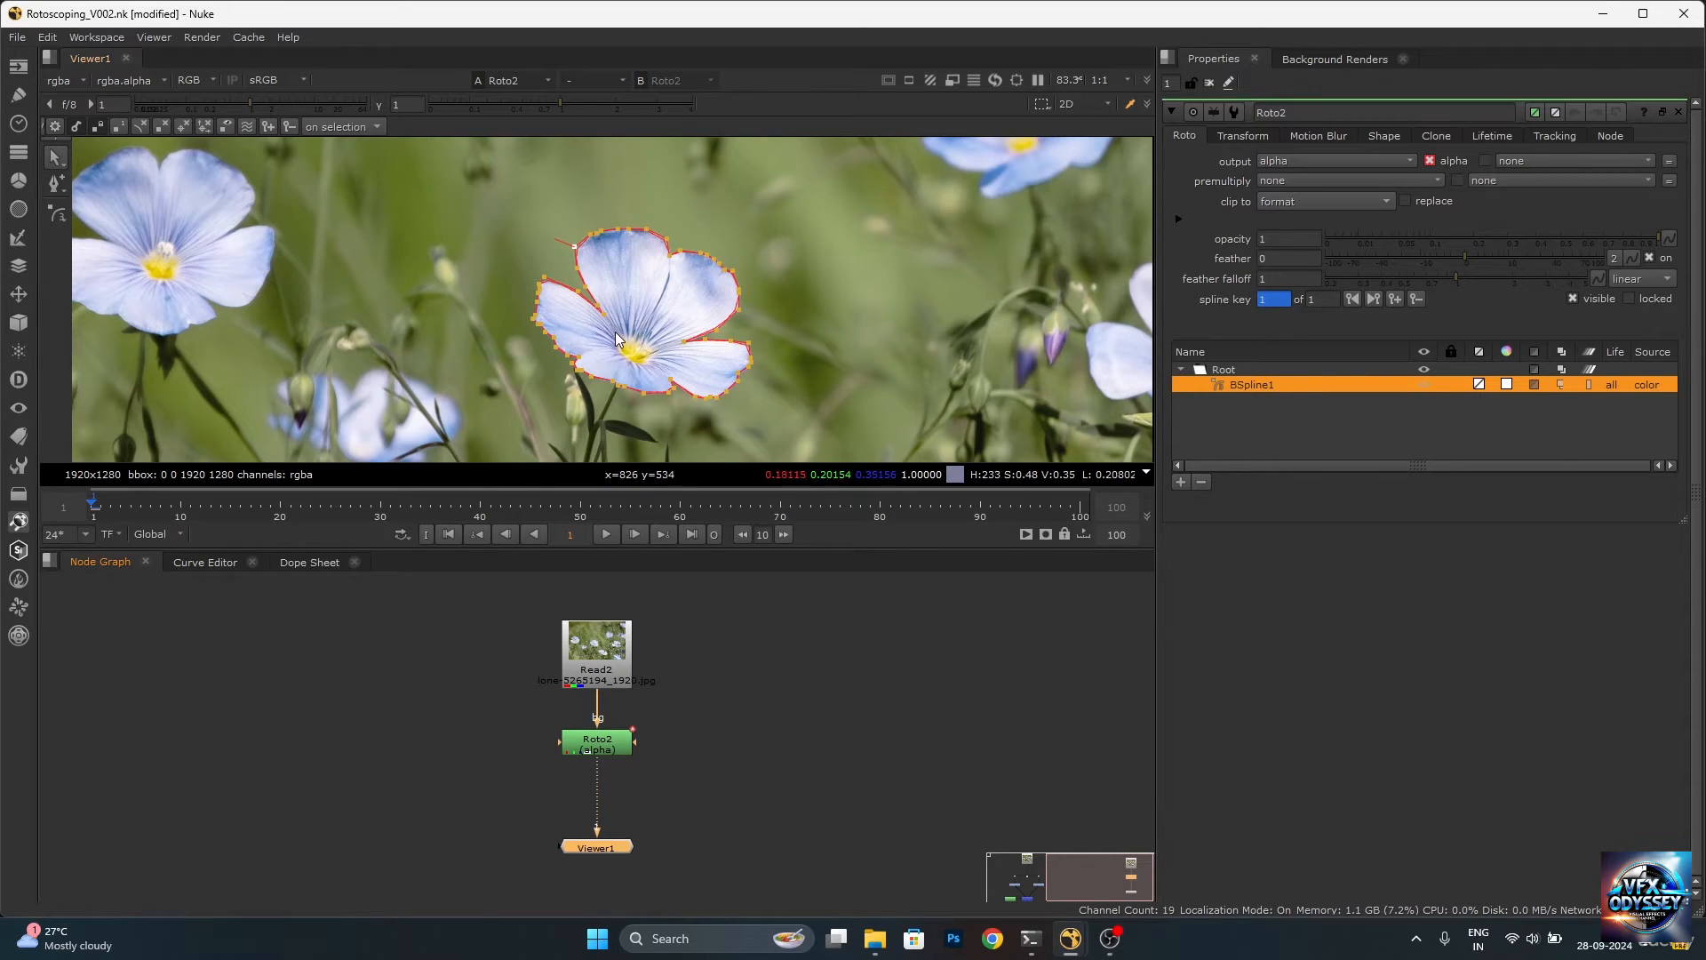
Set the Roto2 node's premultiply to rgb and check the flower's alpha and colour views.
left_click(607, 746)
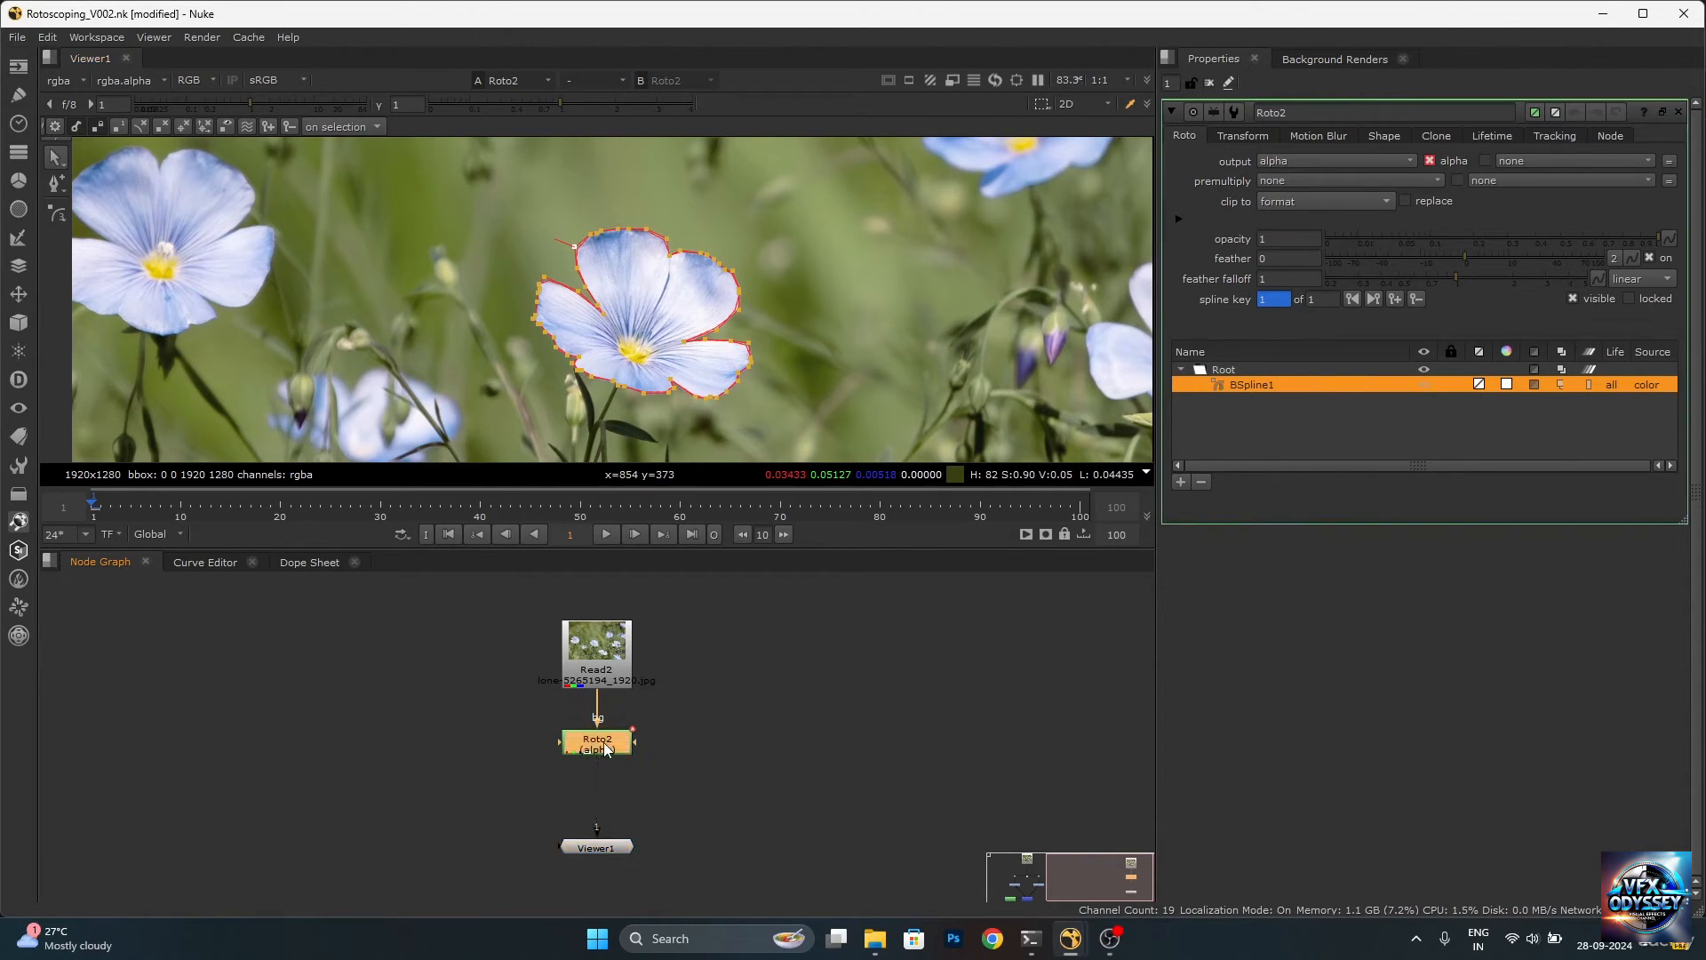
left_click(1281, 182)
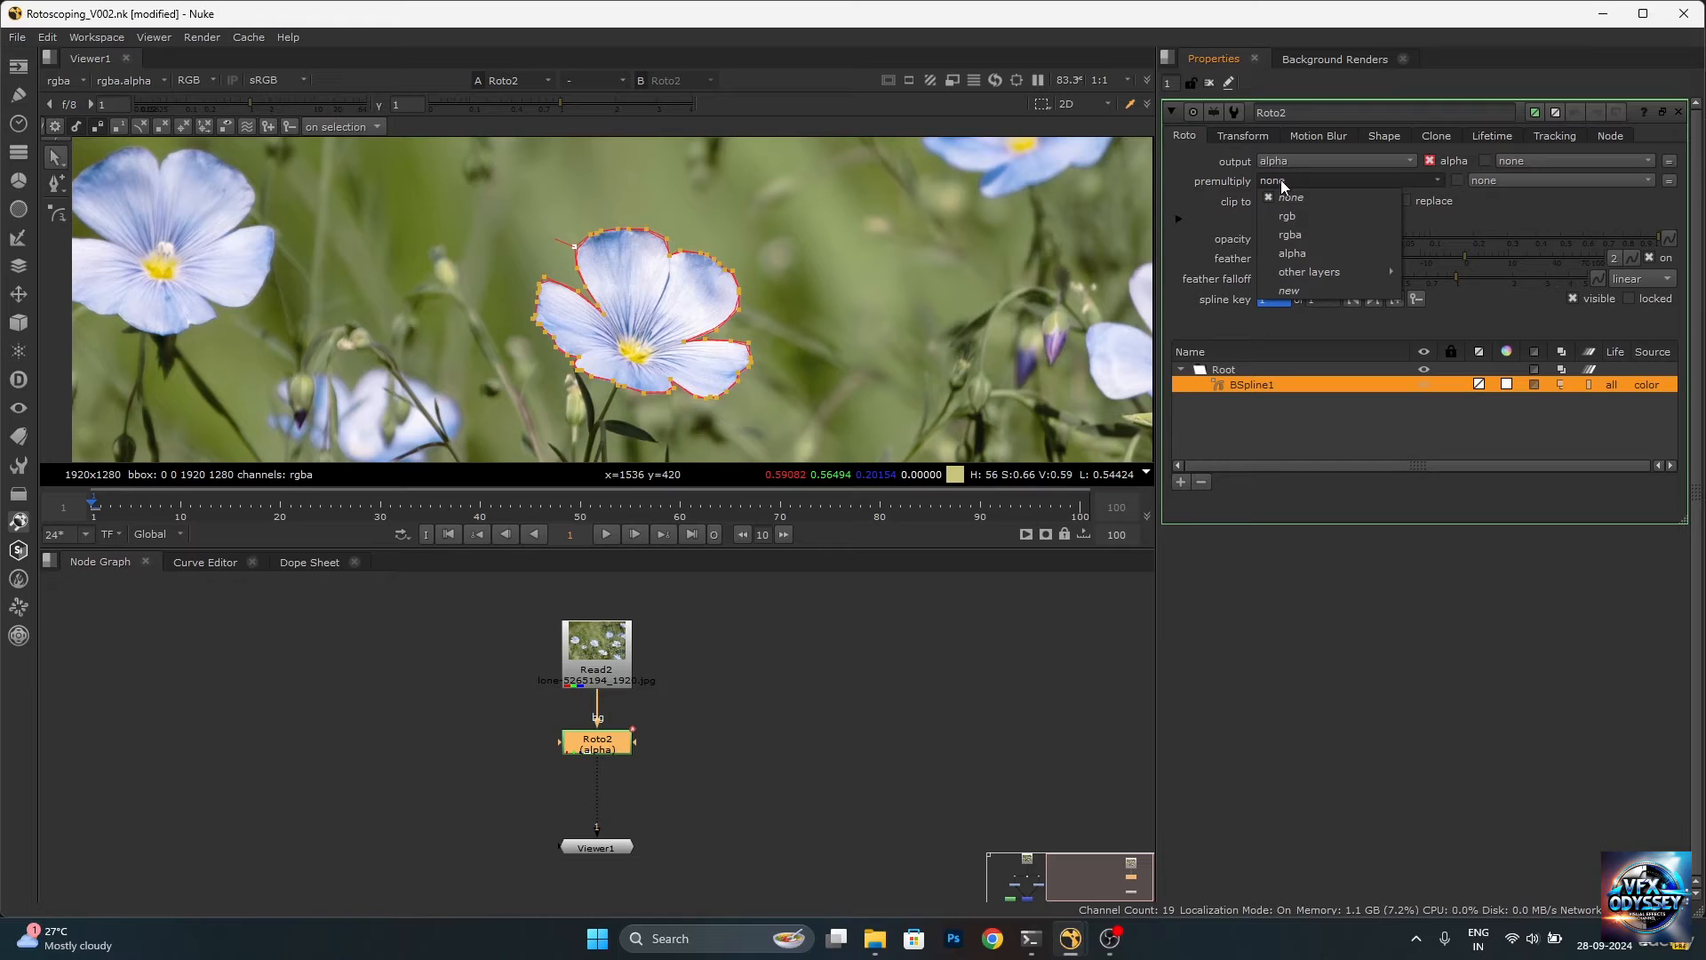
left_click(1295, 215)
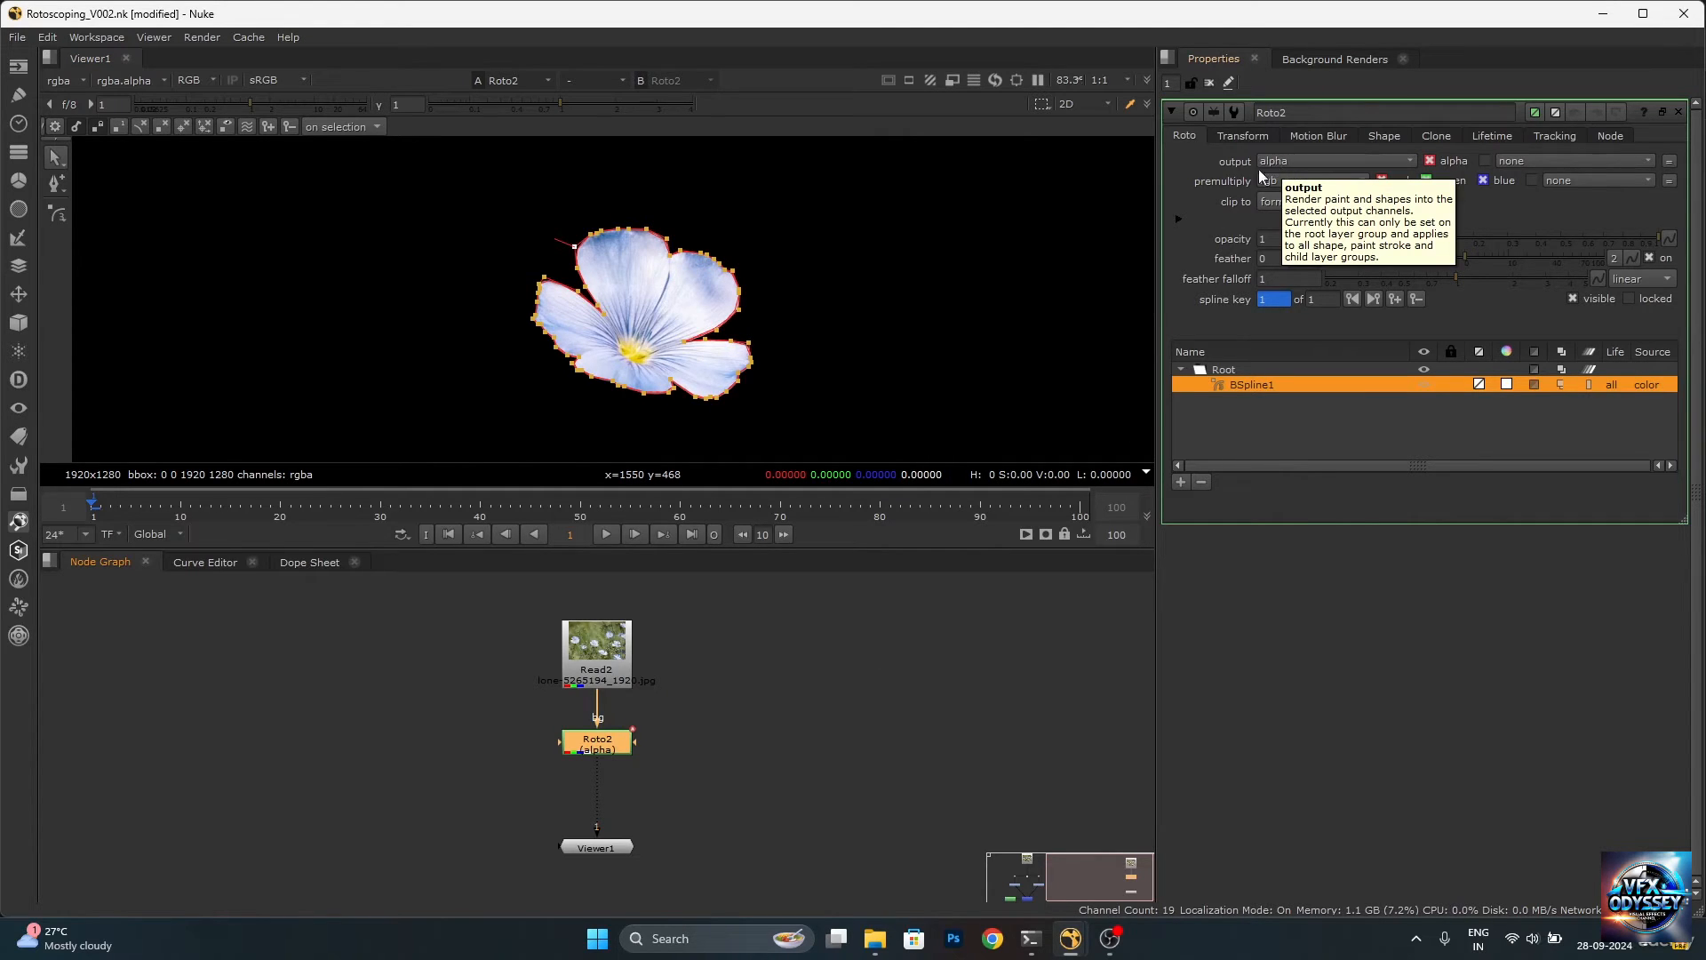
key("a")
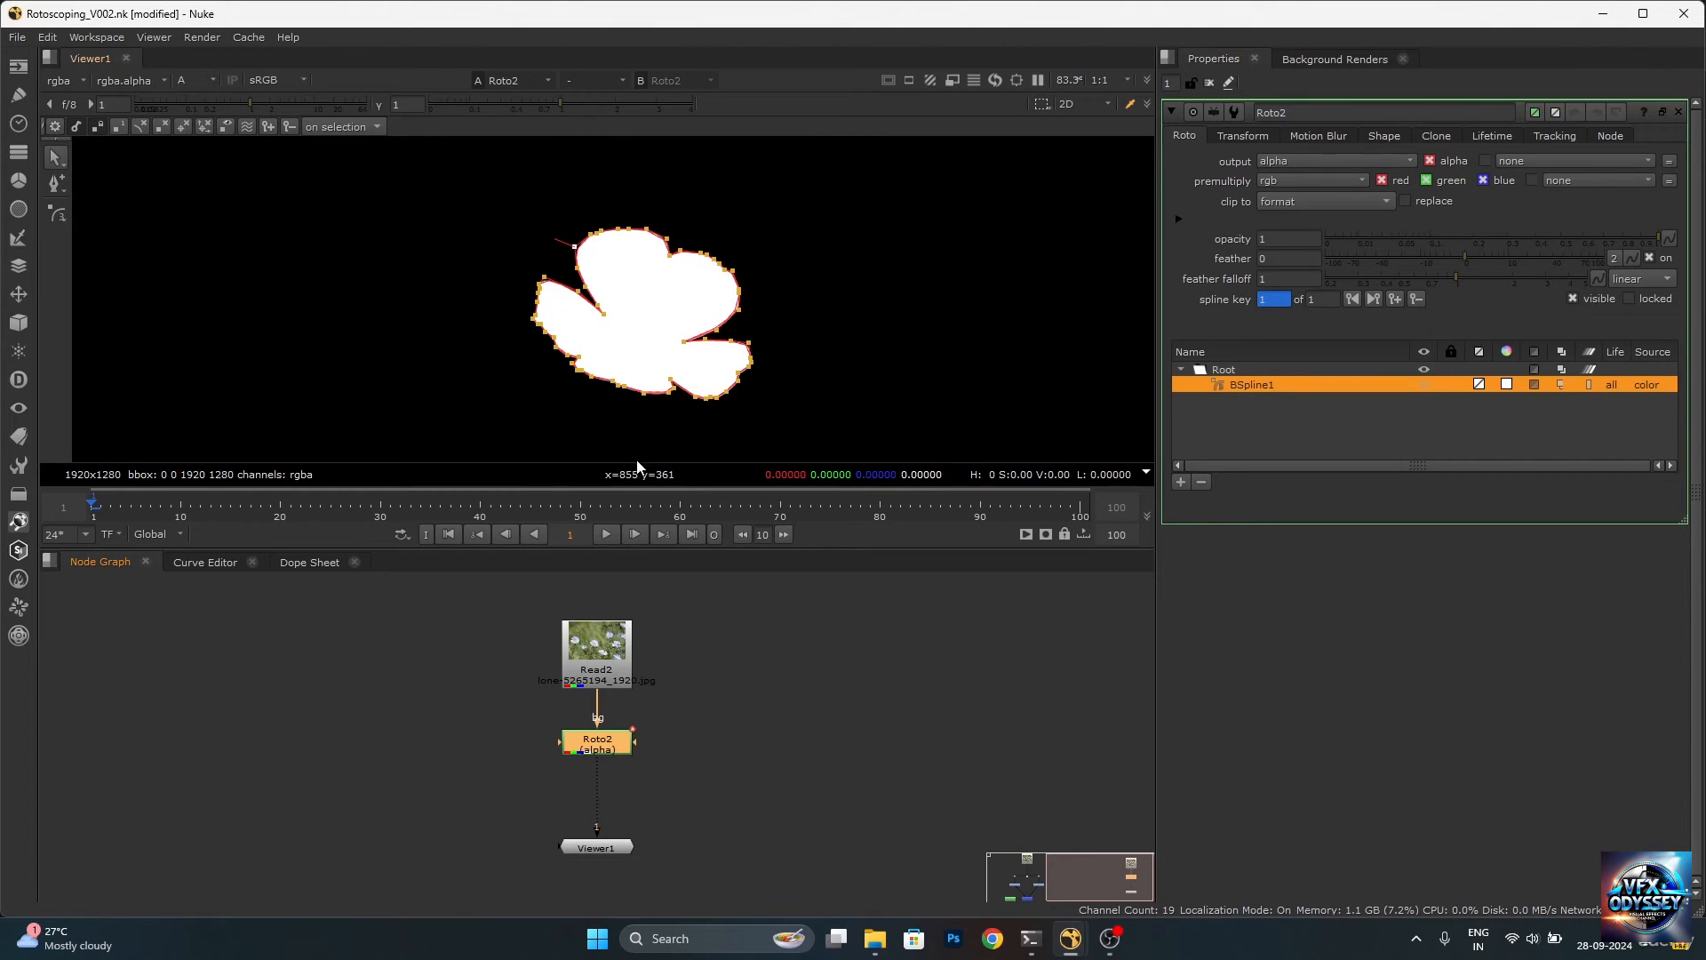
key("a")
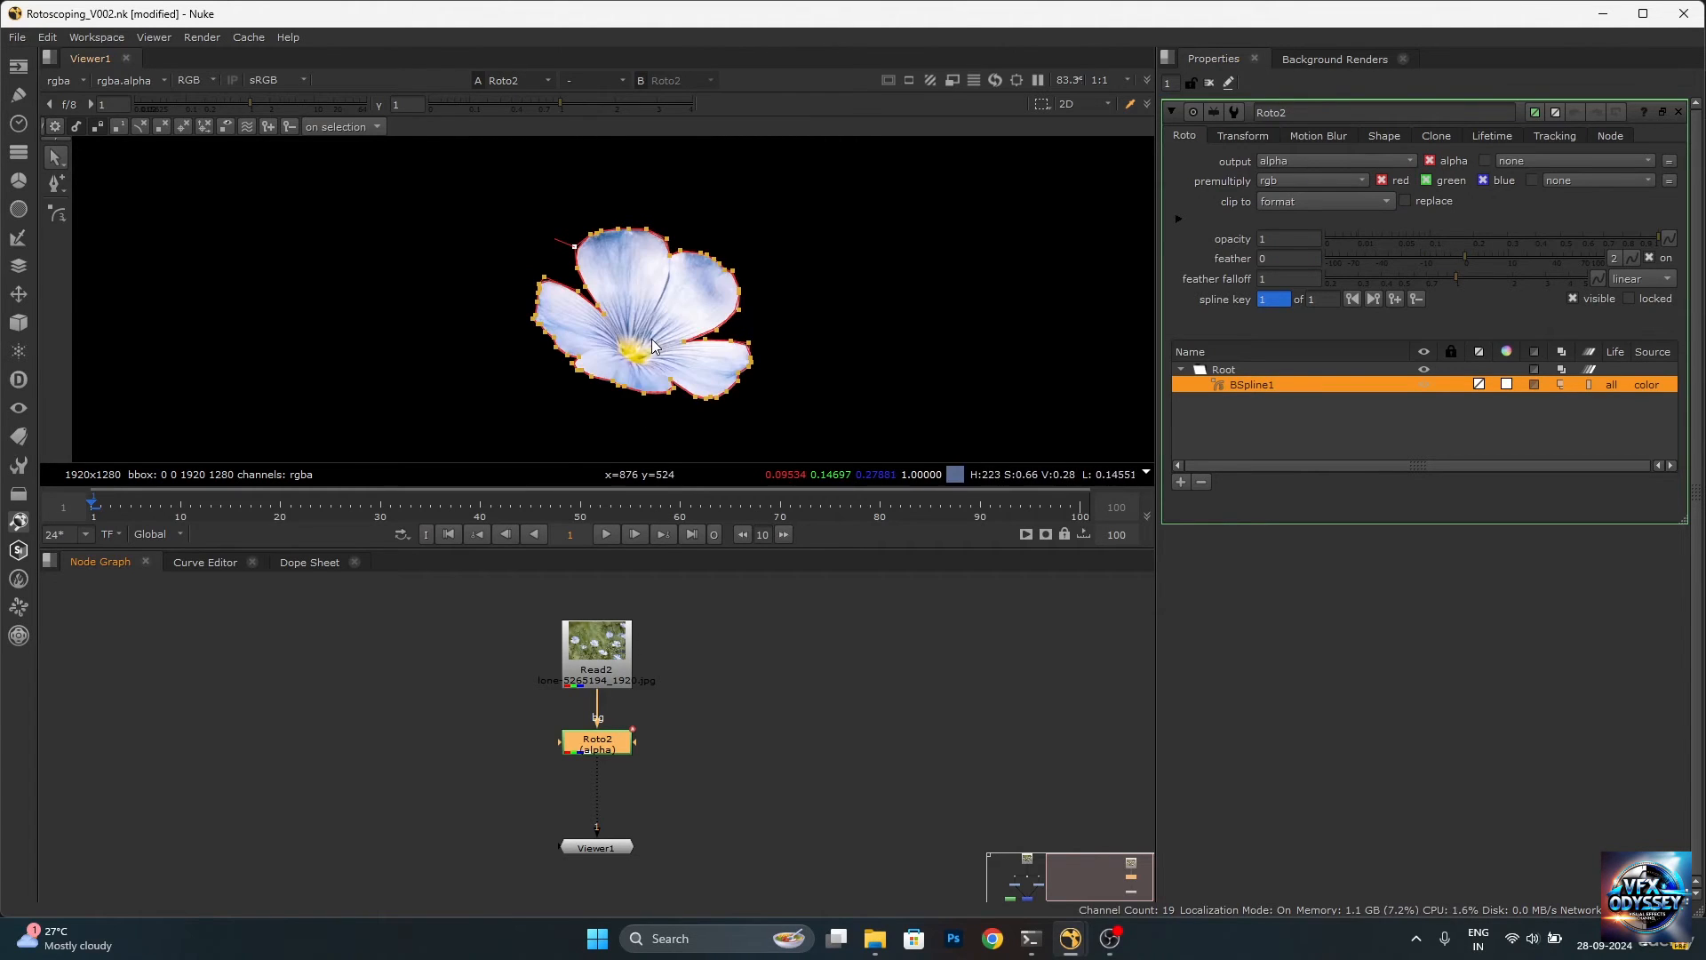
Set the Roto2 node's premultiply back to none.
scroll(604, 749, "up", 4)
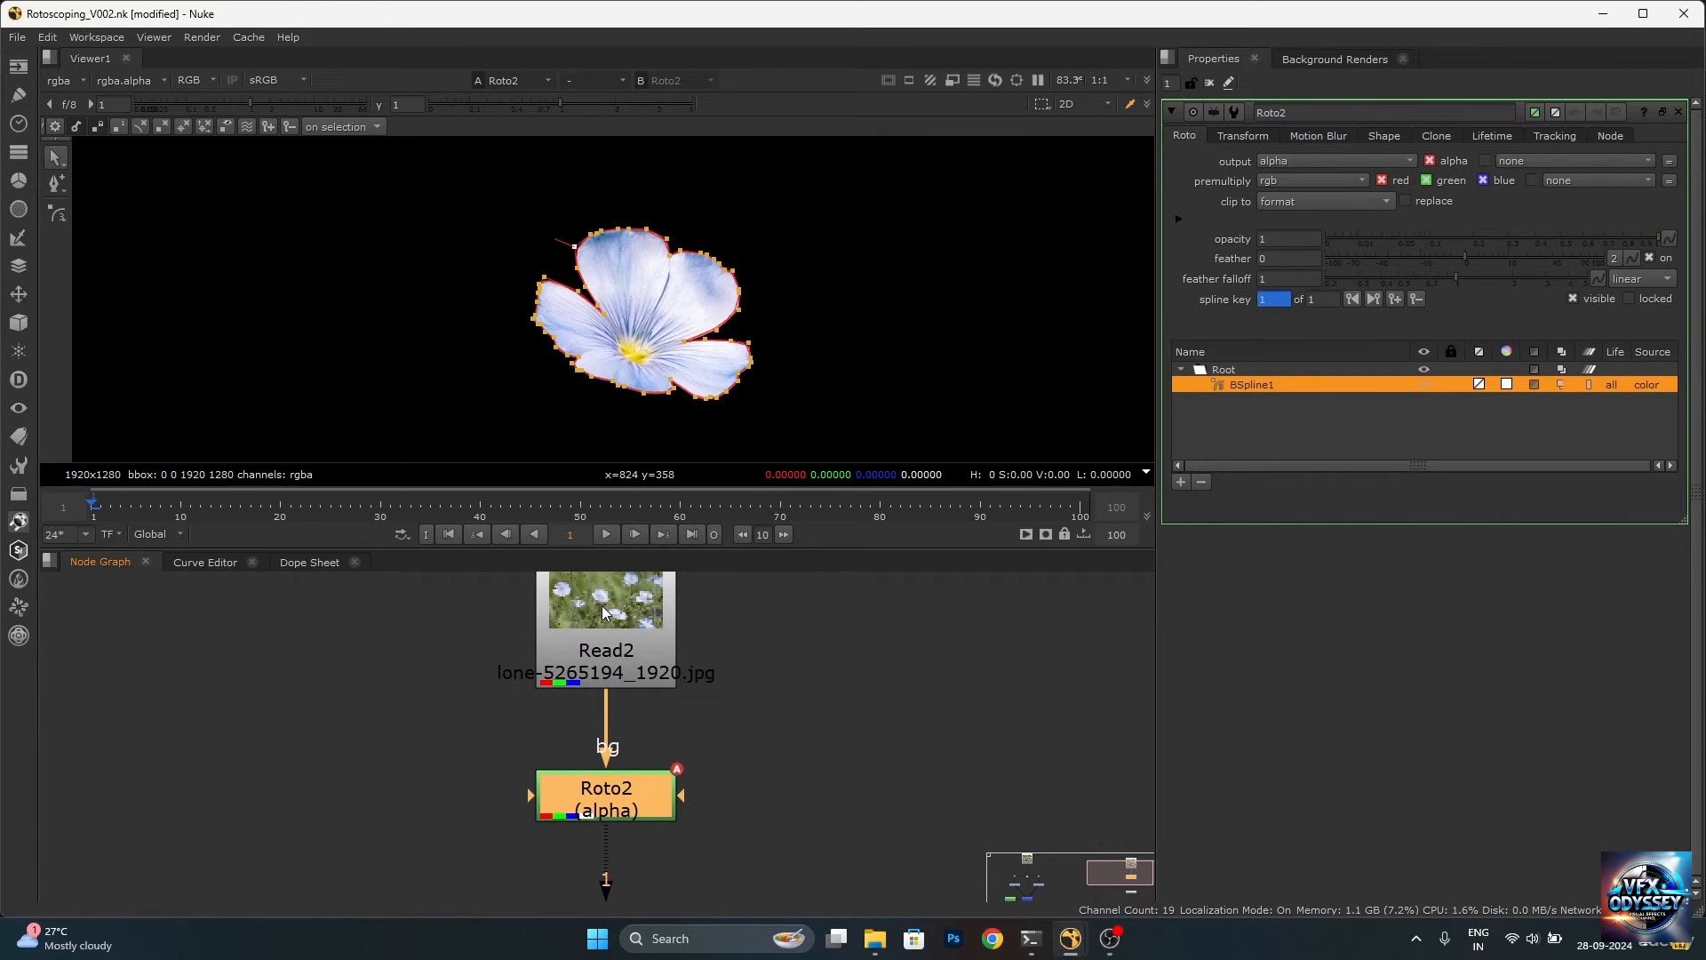
scroll(607, 613, "down", 3)
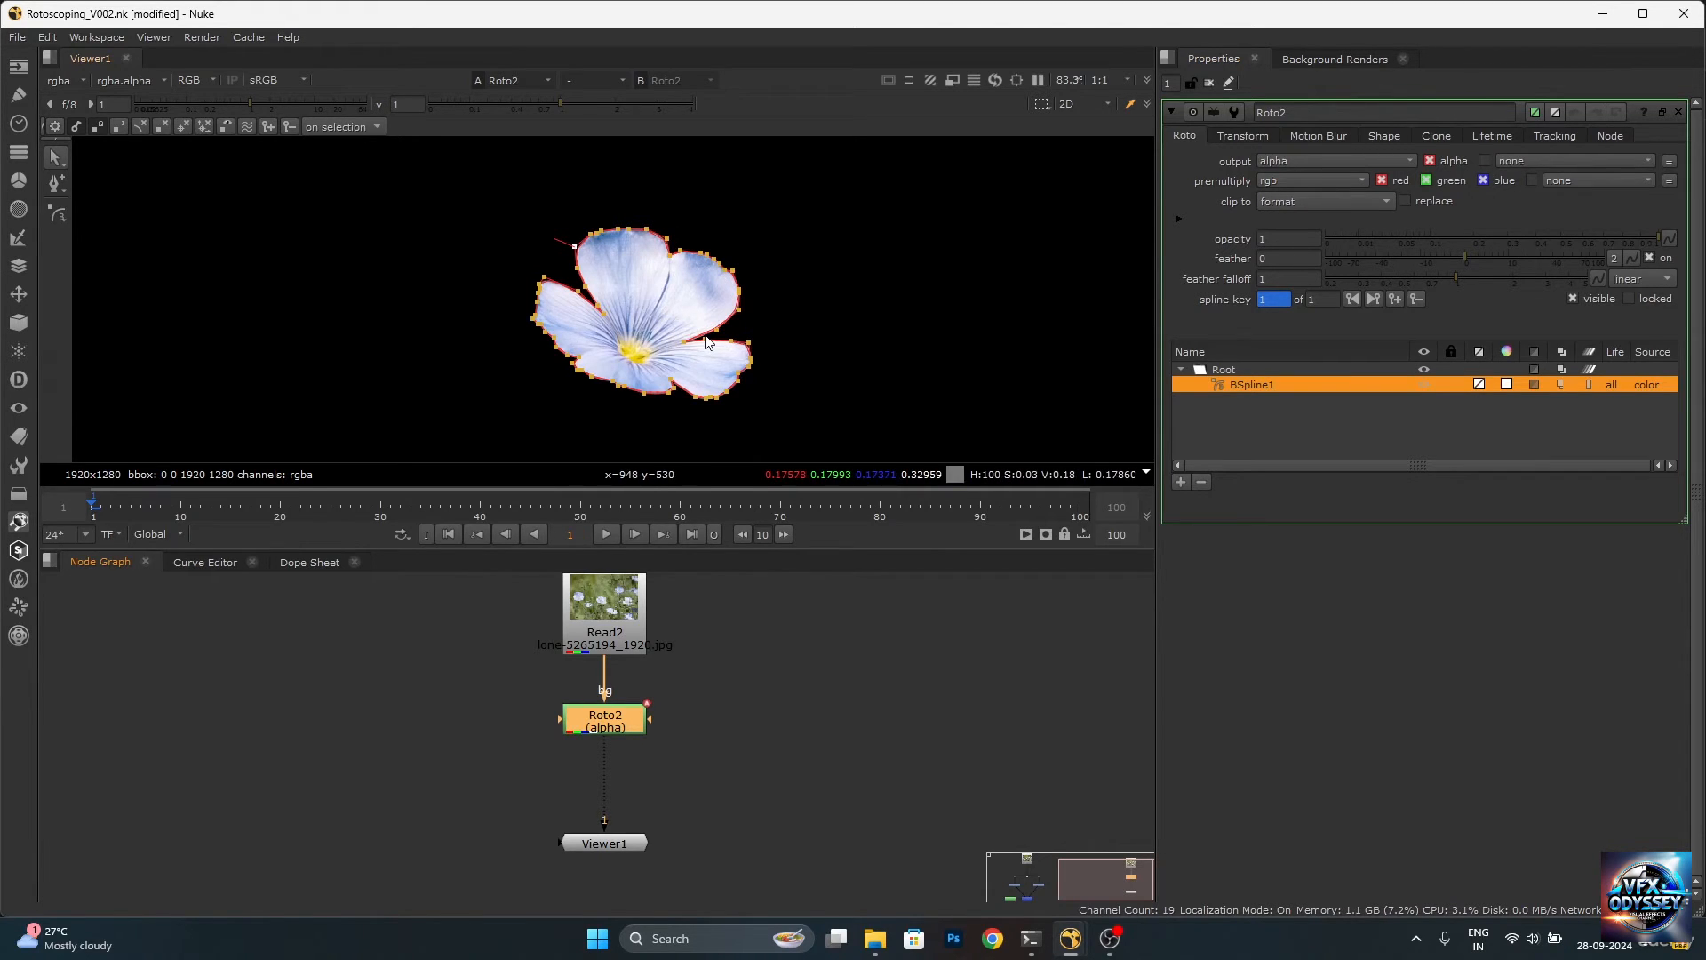
scroll(706, 339, "down", 5)
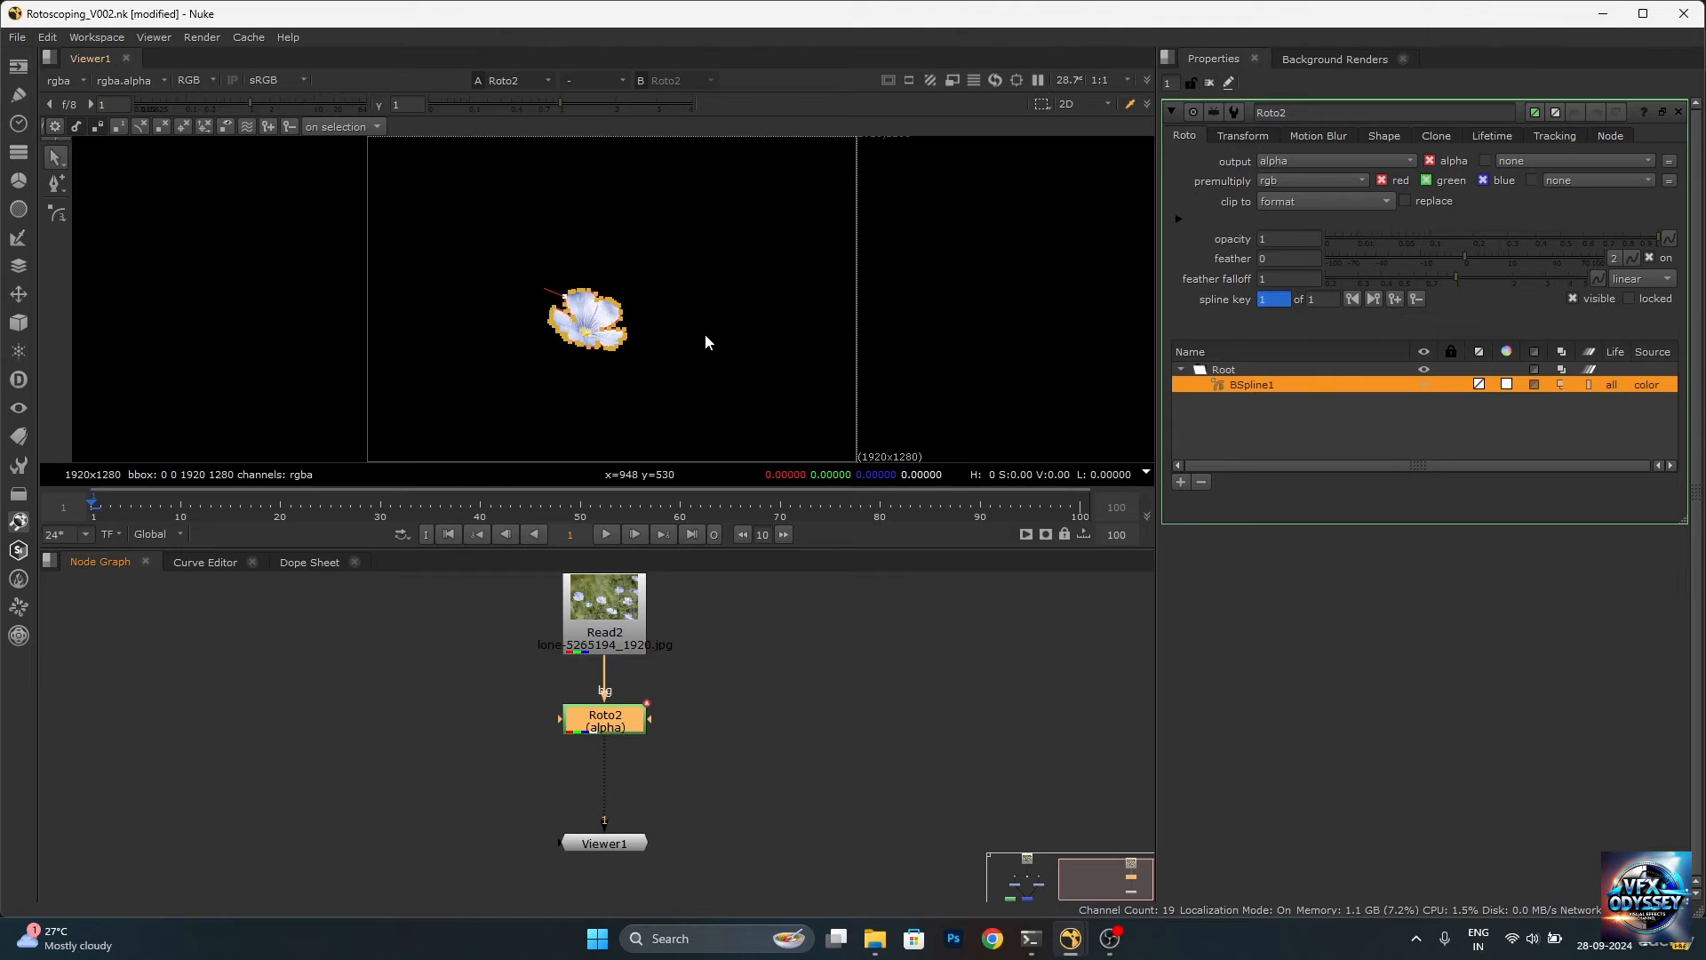
left_click(1333, 182)
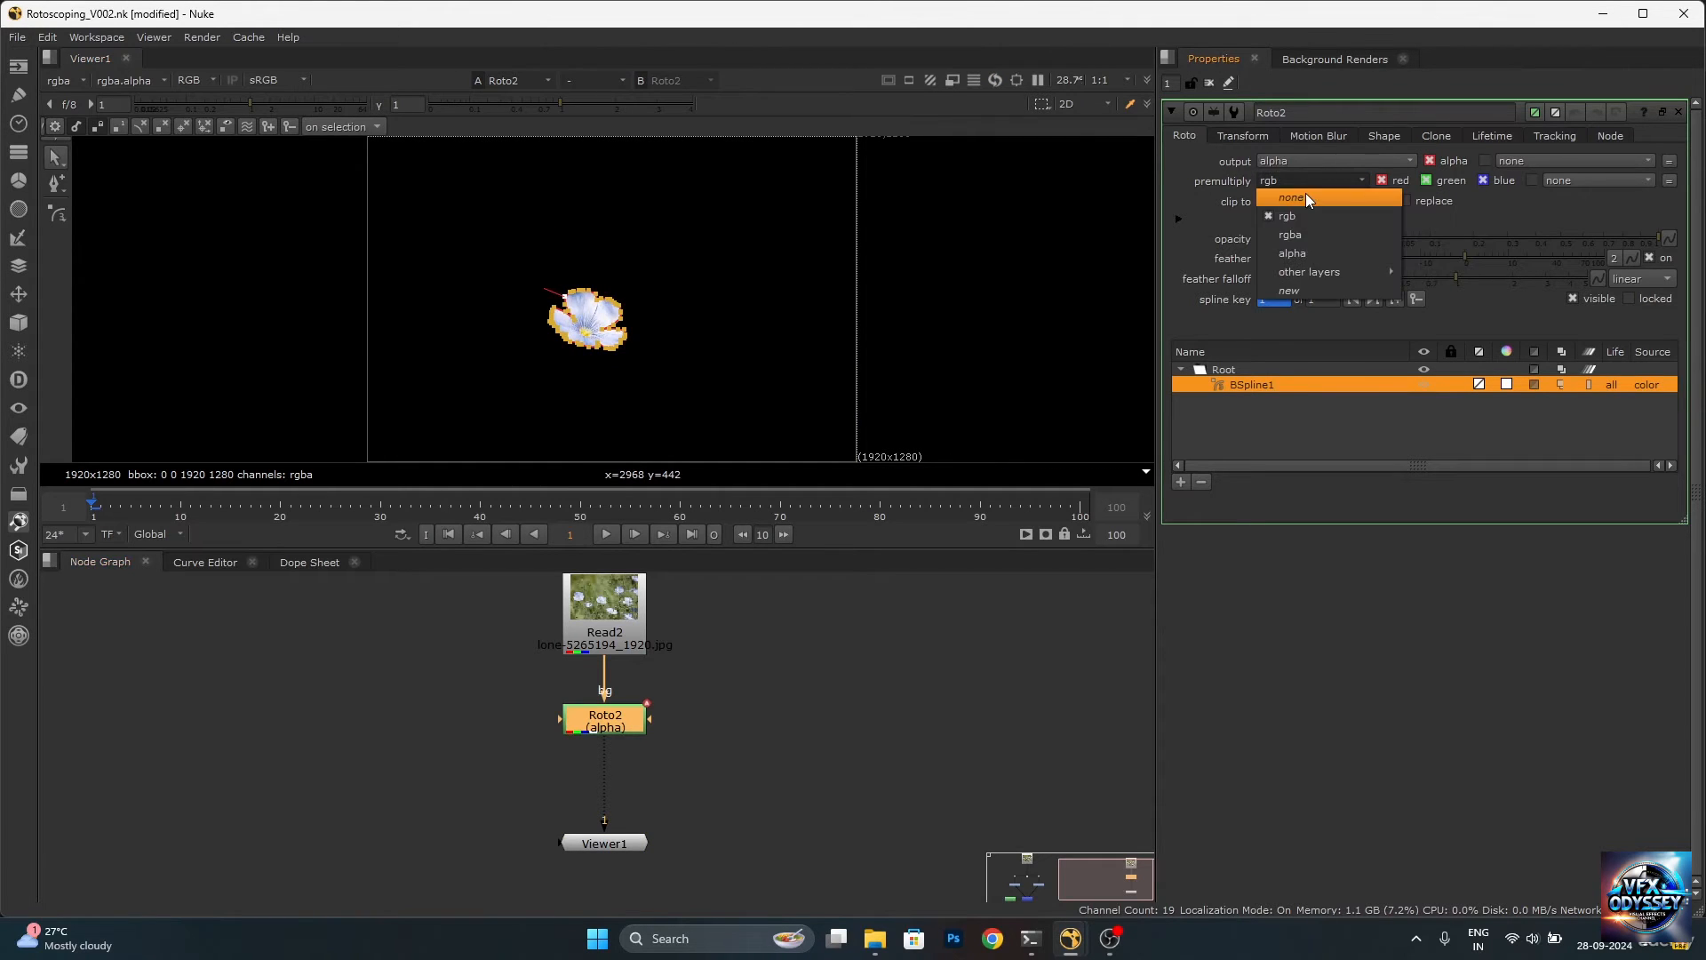
left_click(1305, 193)
Add a Premult node below Roto2 to cut out the flower.
scroll(593, 769, "up", 2)
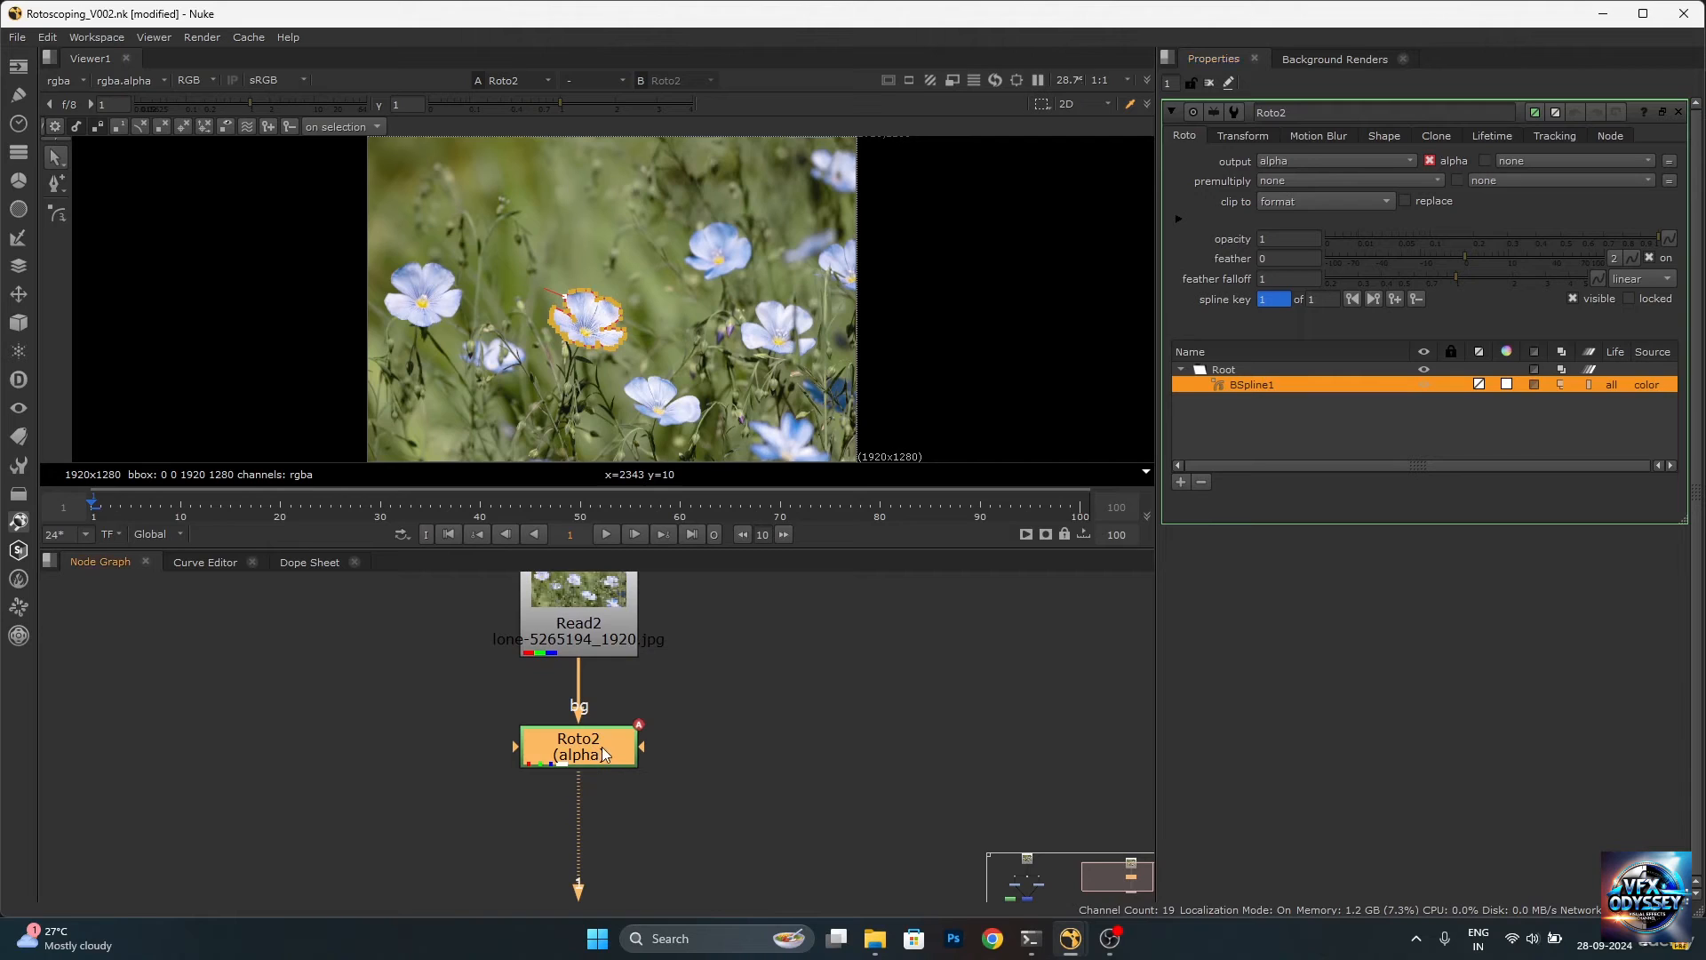
key("Tab")
type("premul")
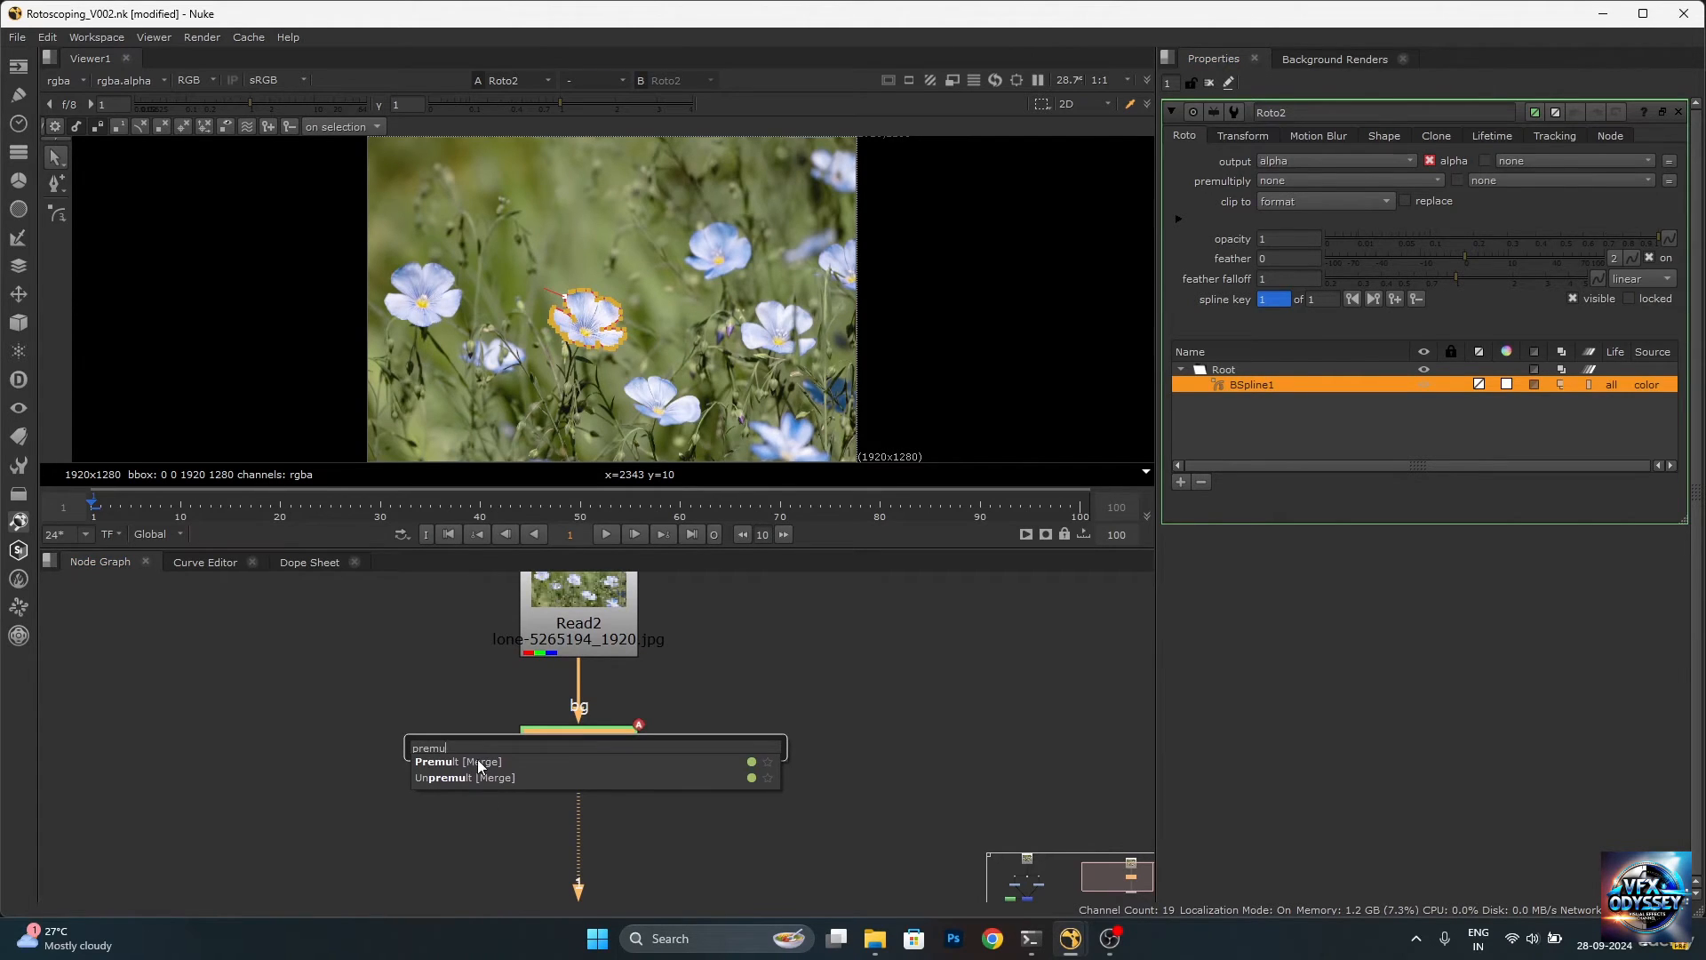
key("Return")
left_click_drag(608, 812, 608, 832)
Examine the premultiplied flower cutout up close and look over the node graph.
scroll(578, 302, "up", 5)
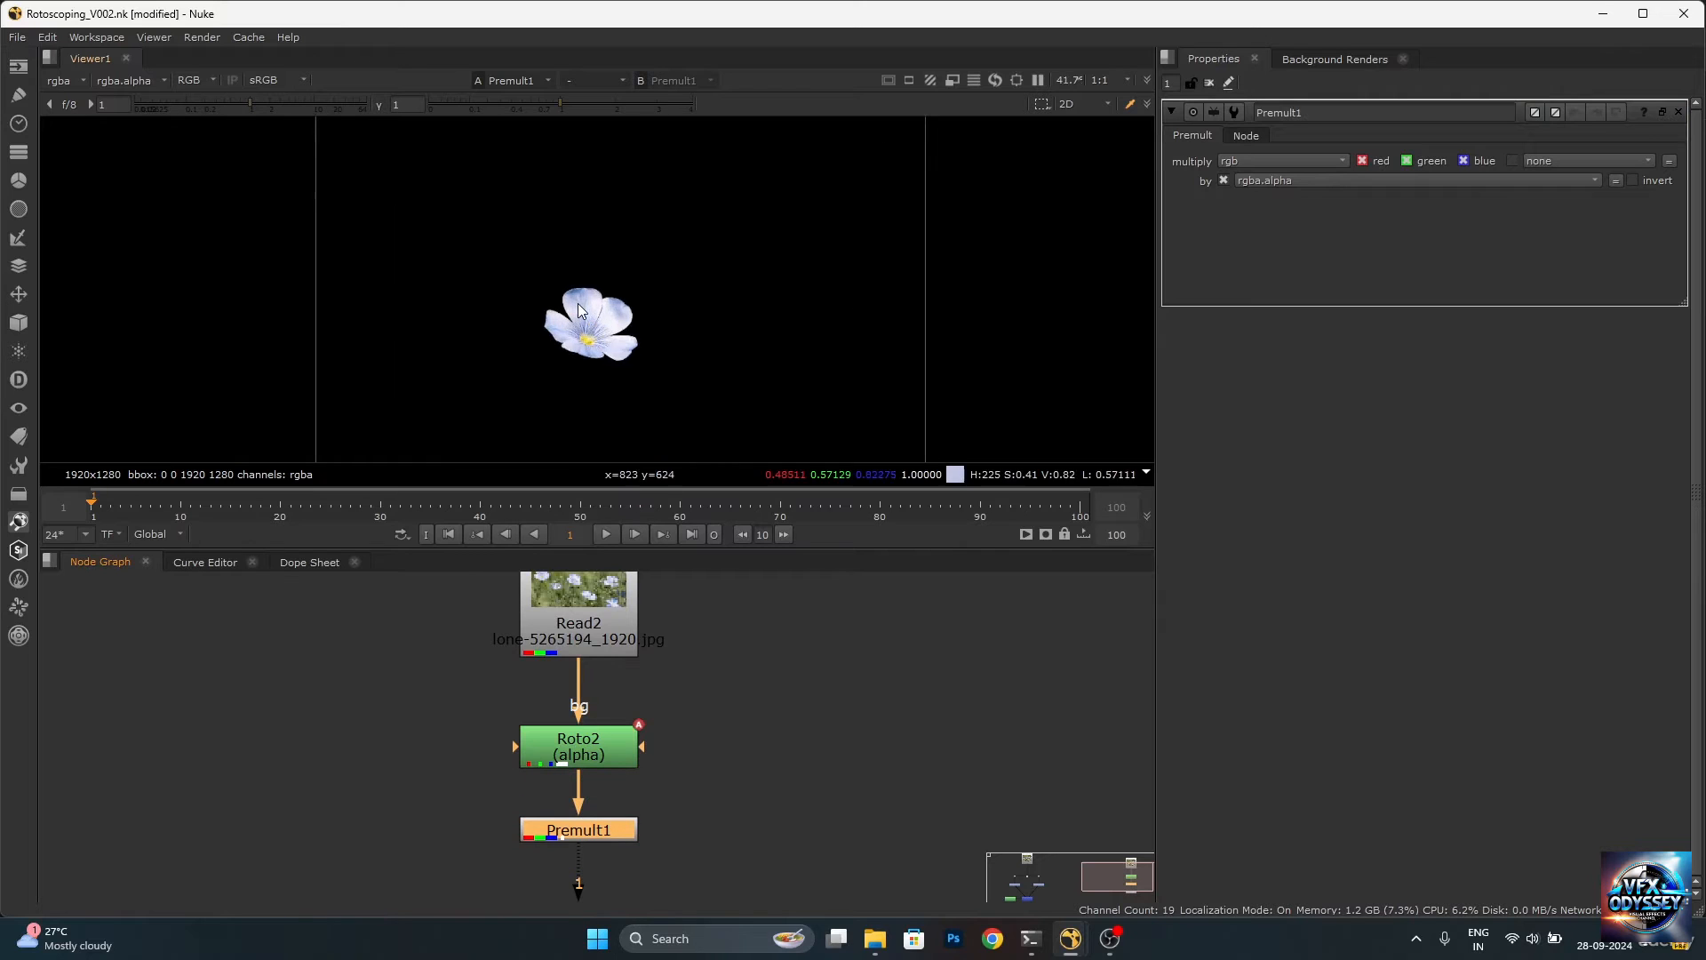
scroll(652, 312, "up", 4)
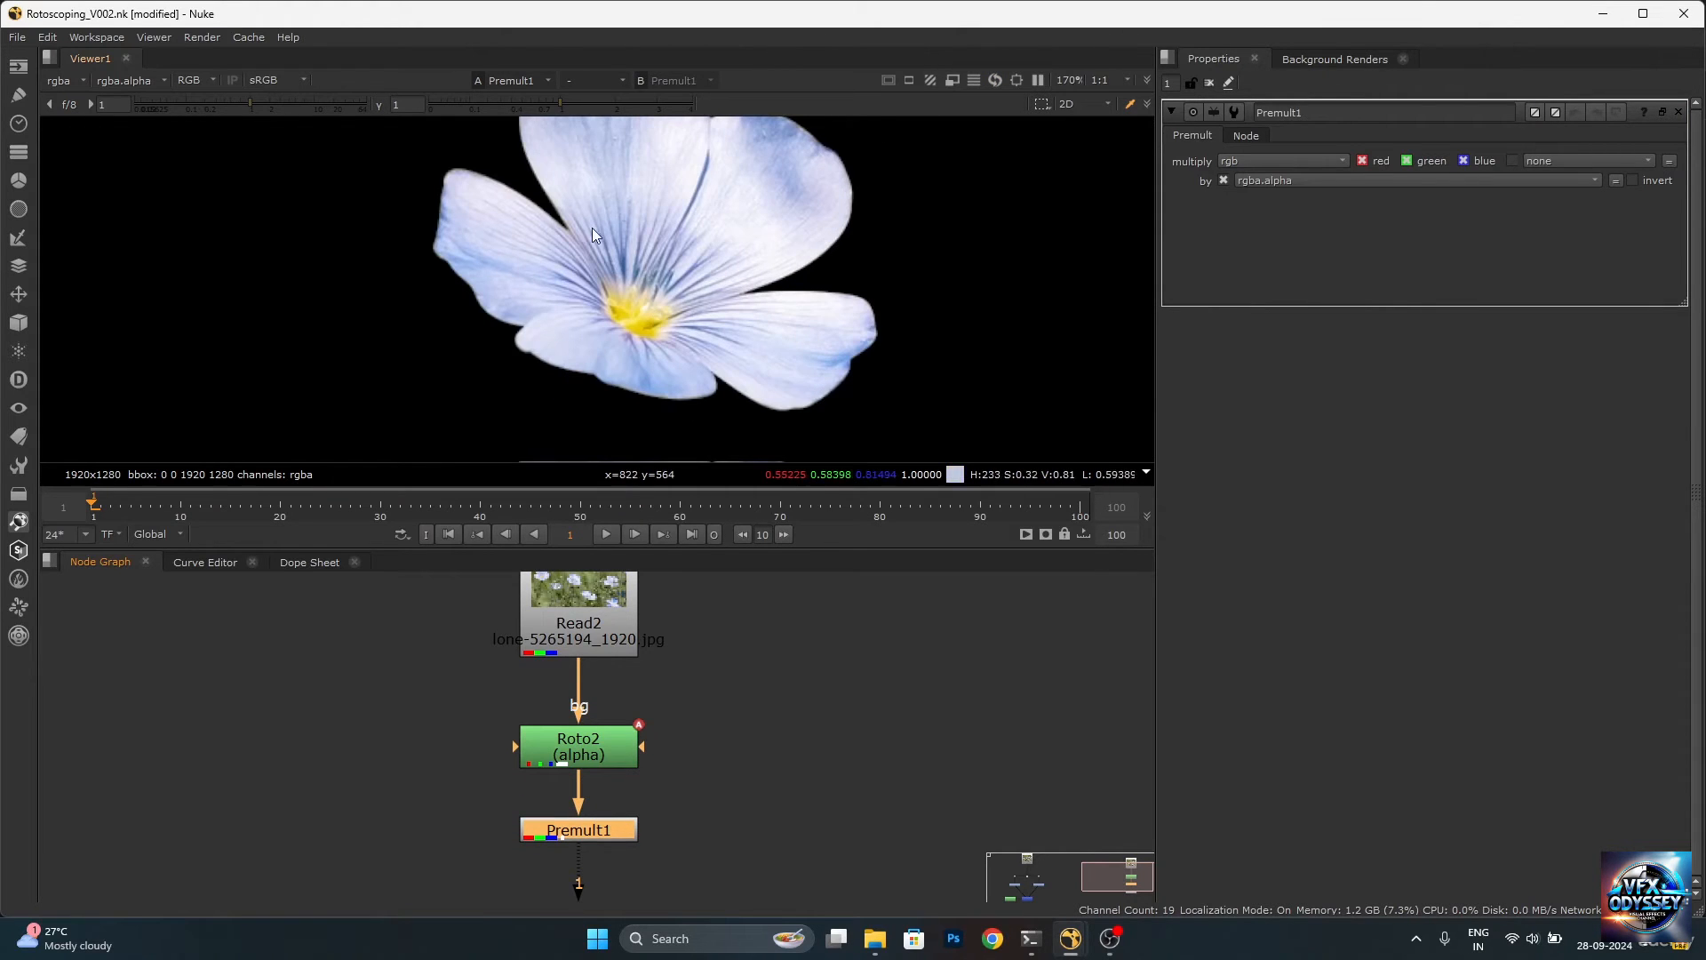
scroll(630, 263, "down", 5)
scroll(738, 705, "down", 4)
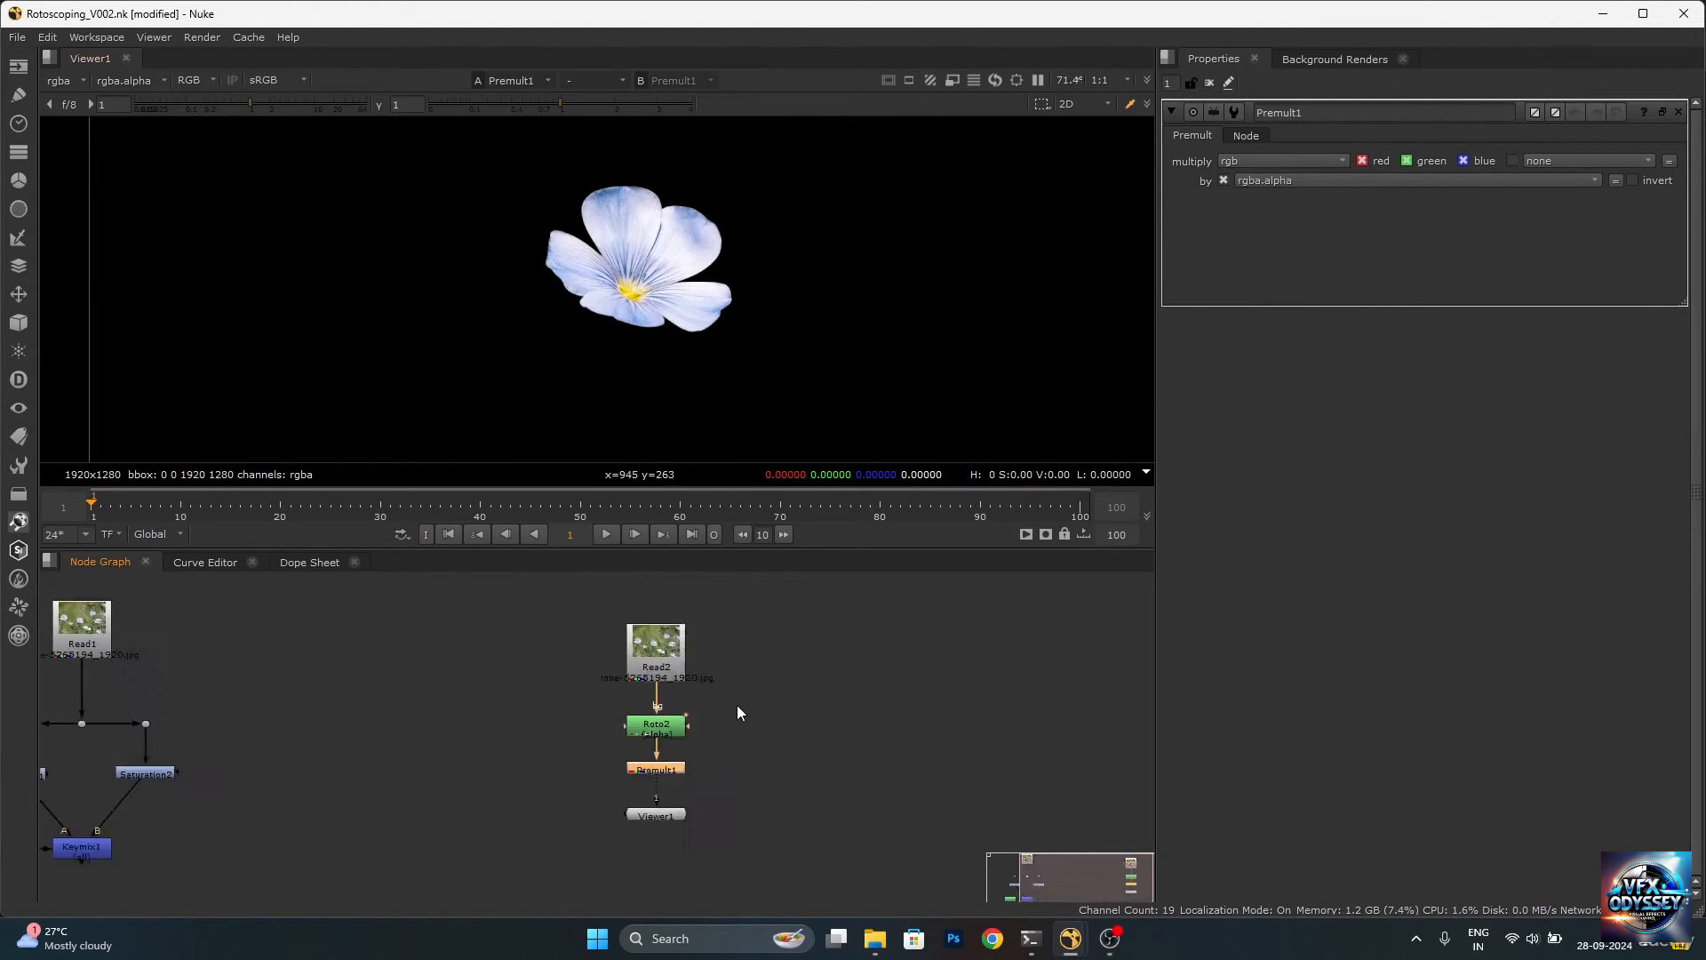
scroll(693, 700, "up", 2)
scroll(815, 696, "down", 4)
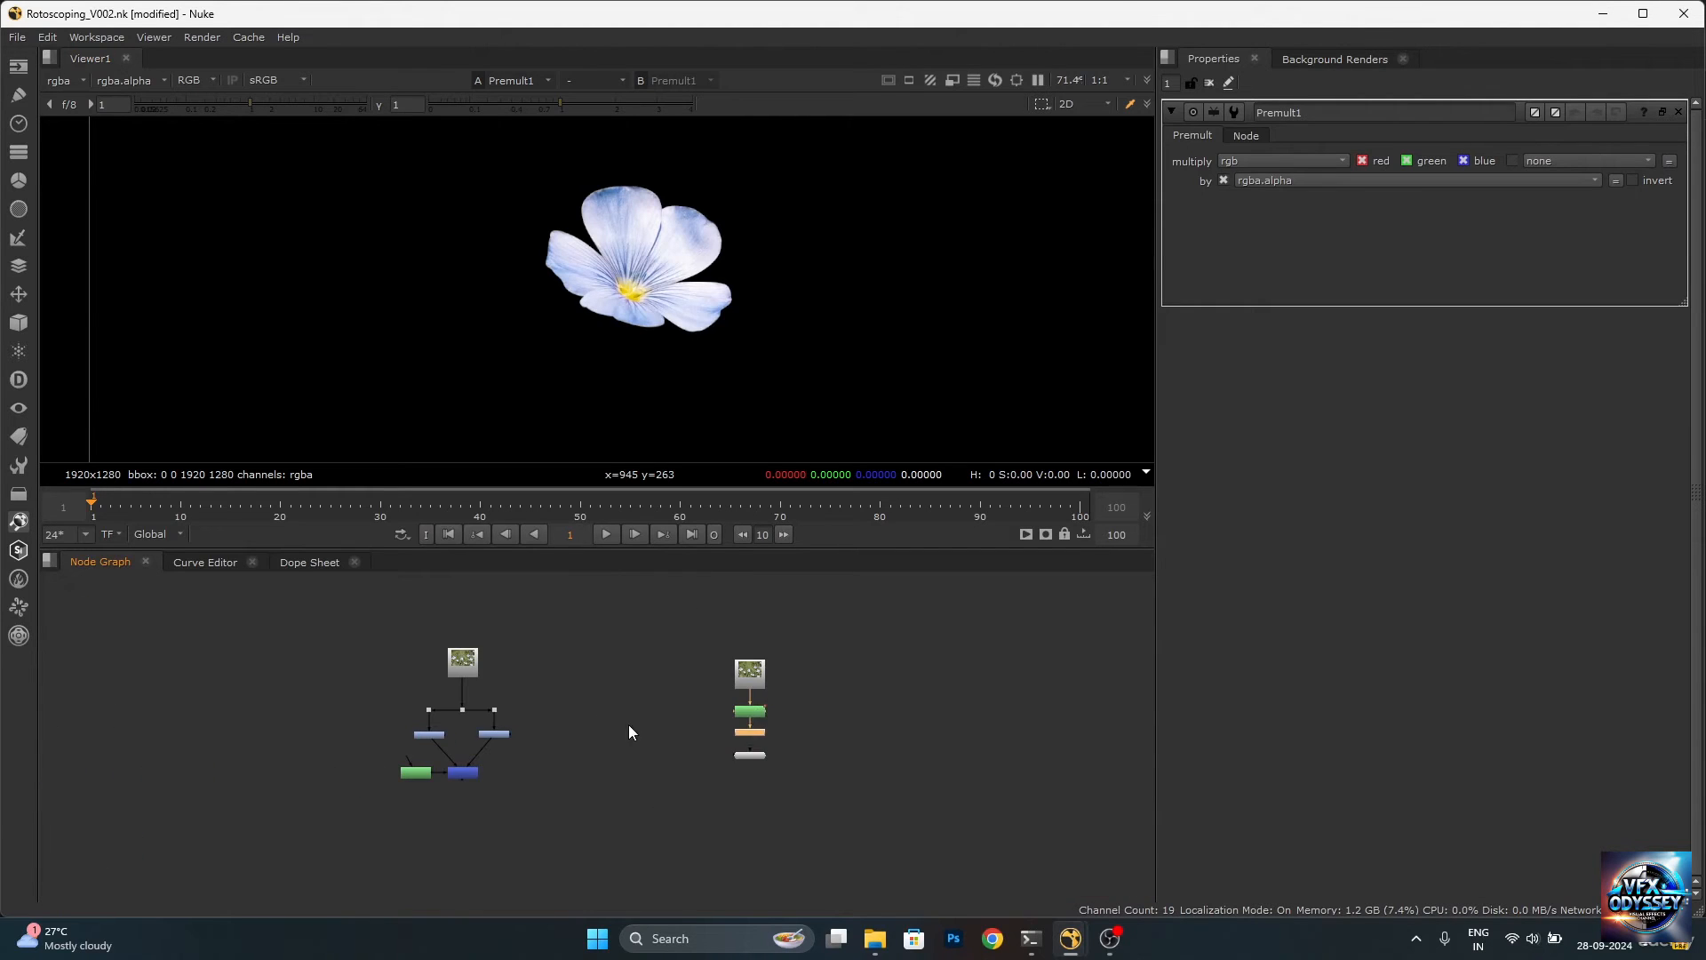
View the Read1 source image and open the Roto1 node to inspect its flower outlines in an enlarged viewer.
scroll(455, 723, "up", 4)
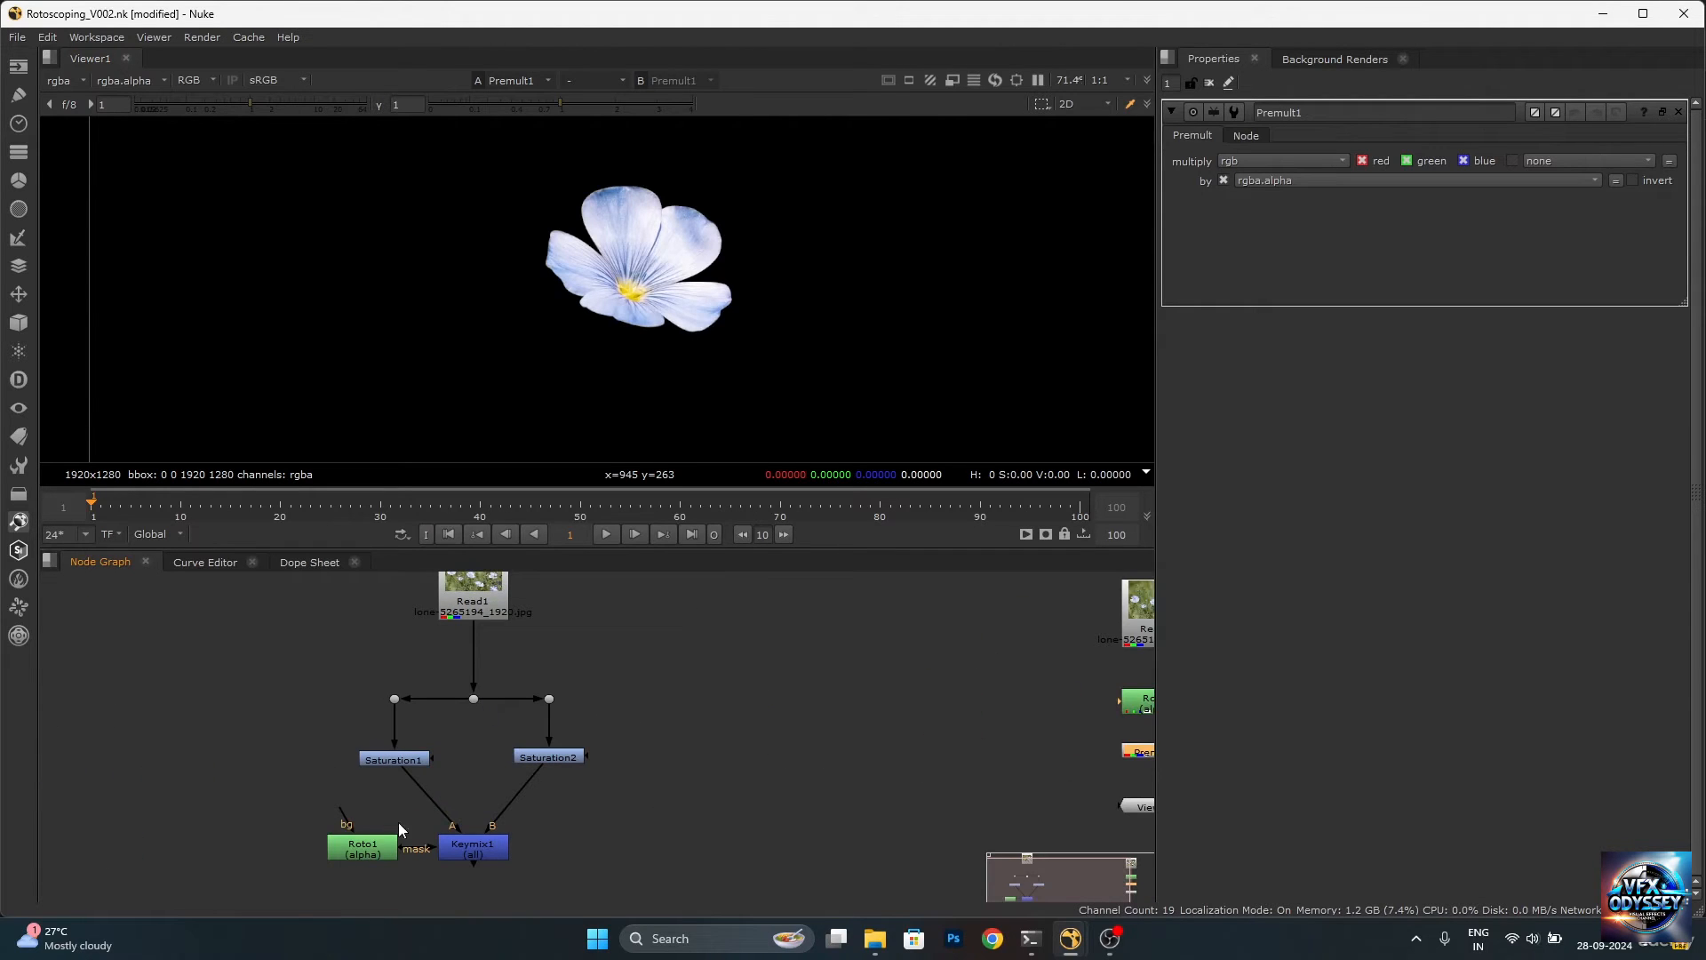
left_click(485, 593)
key("1")
double_click(363, 848)
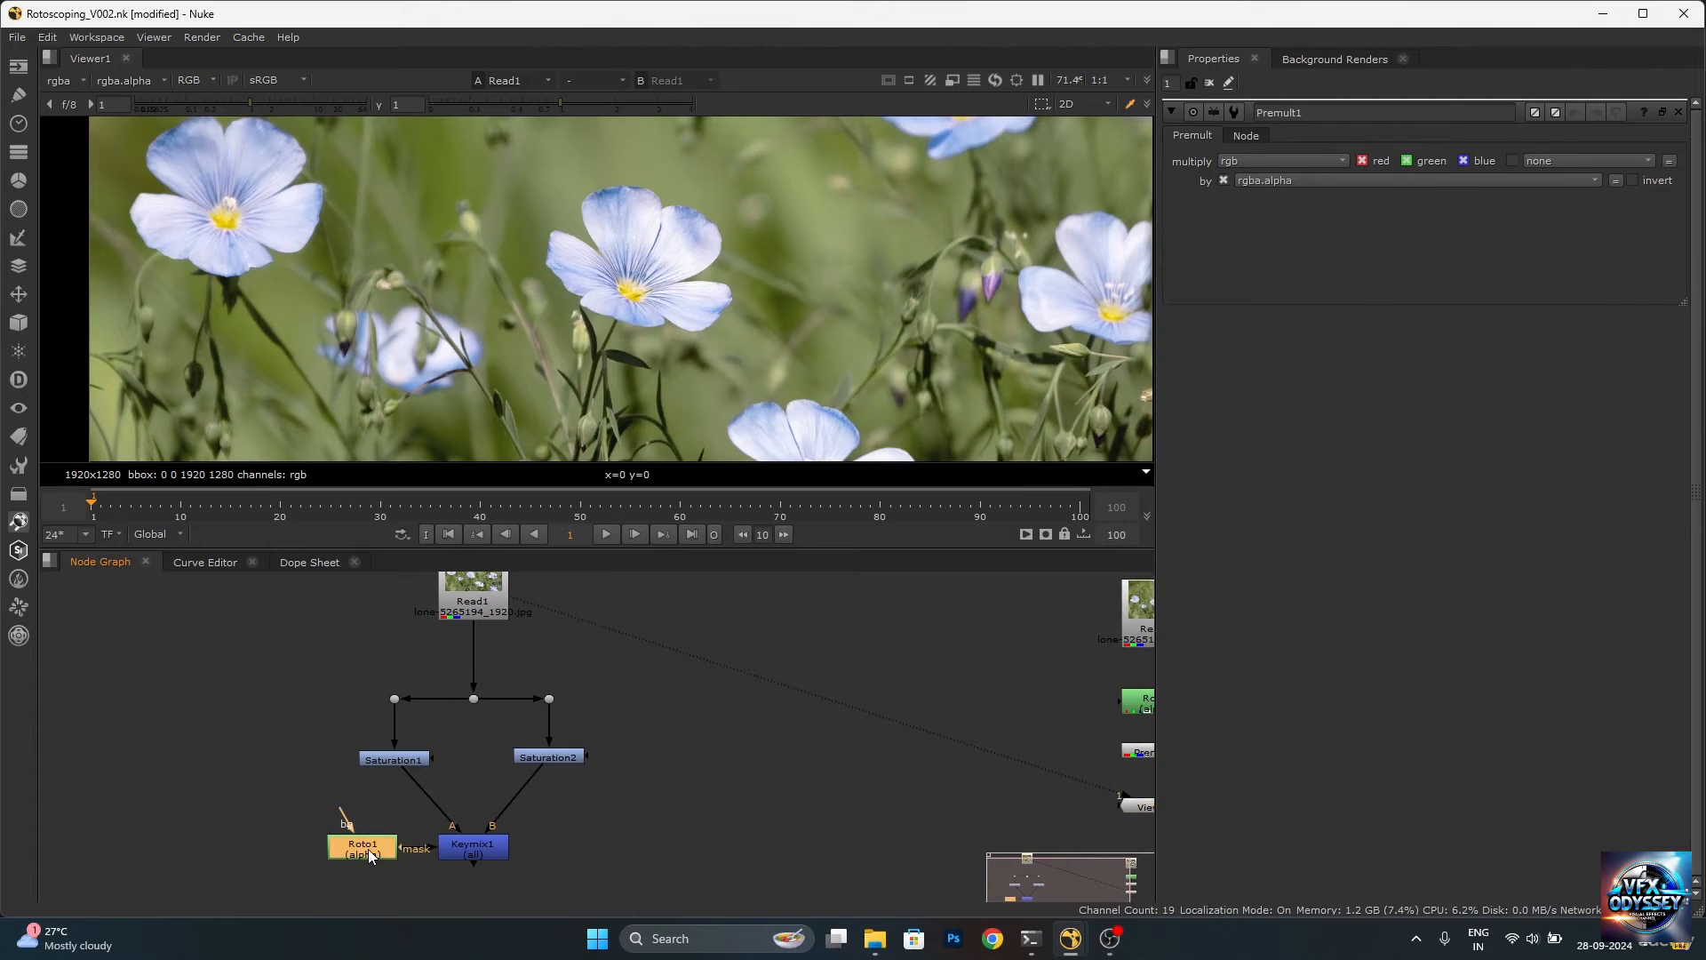
scroll(619, 284, "down", 2)
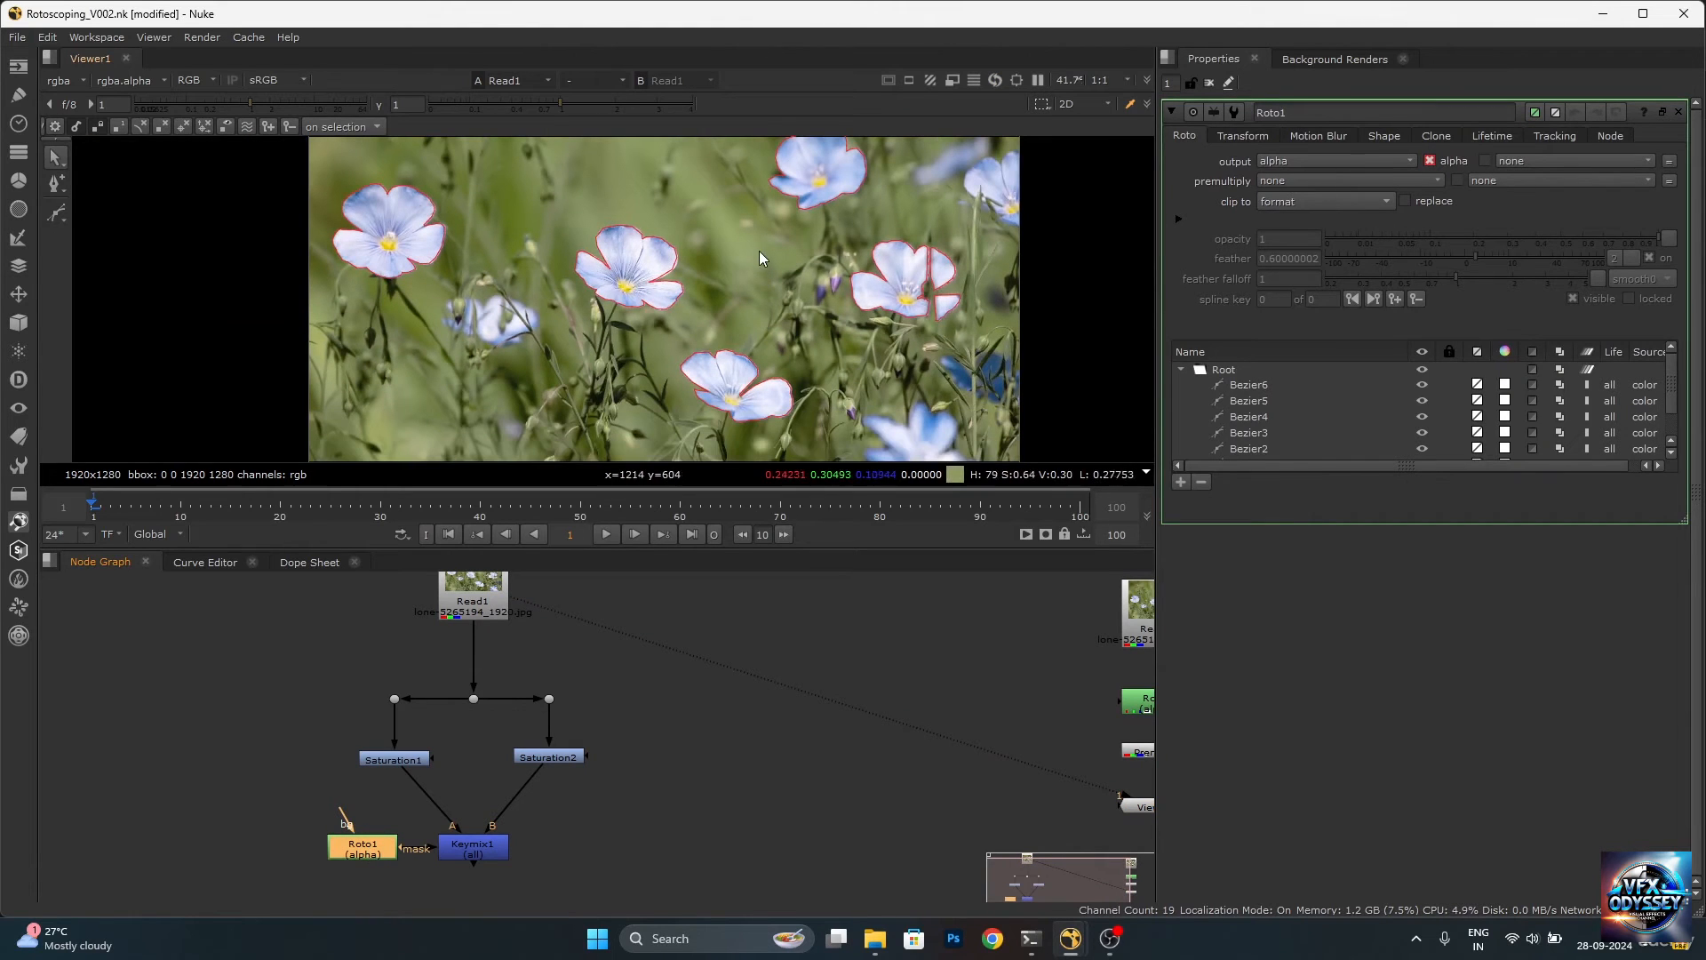
scroll(737, 254, "down", 2)
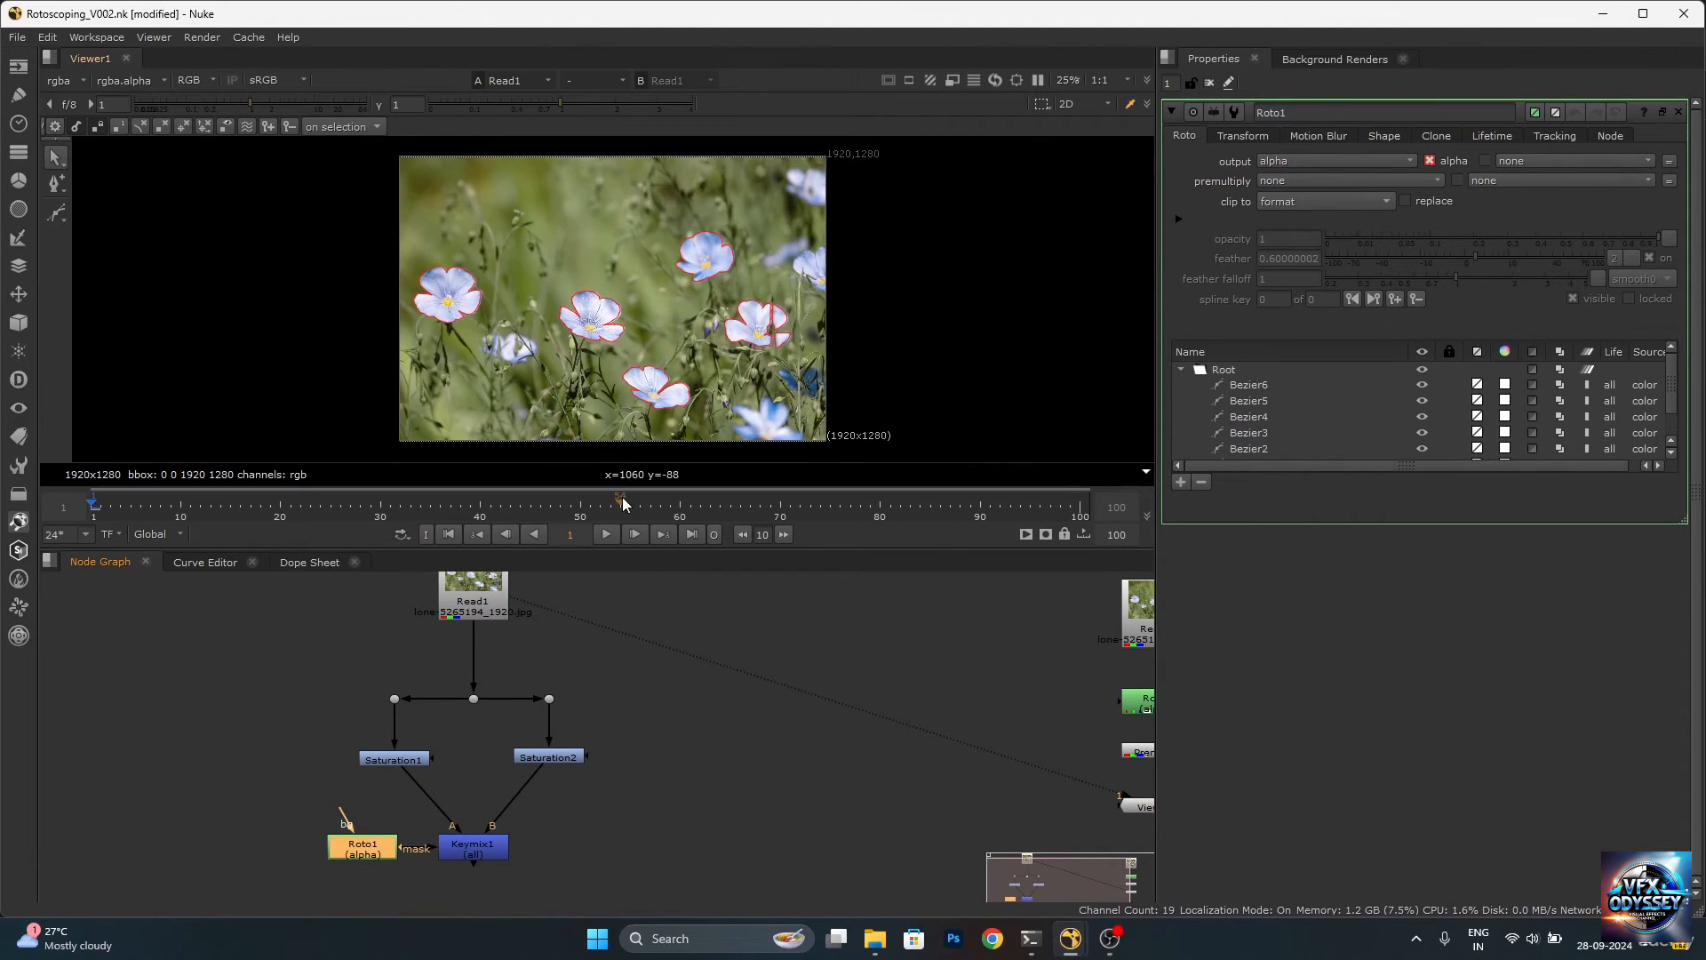
left_click_drag(593, 551, 573, 609)
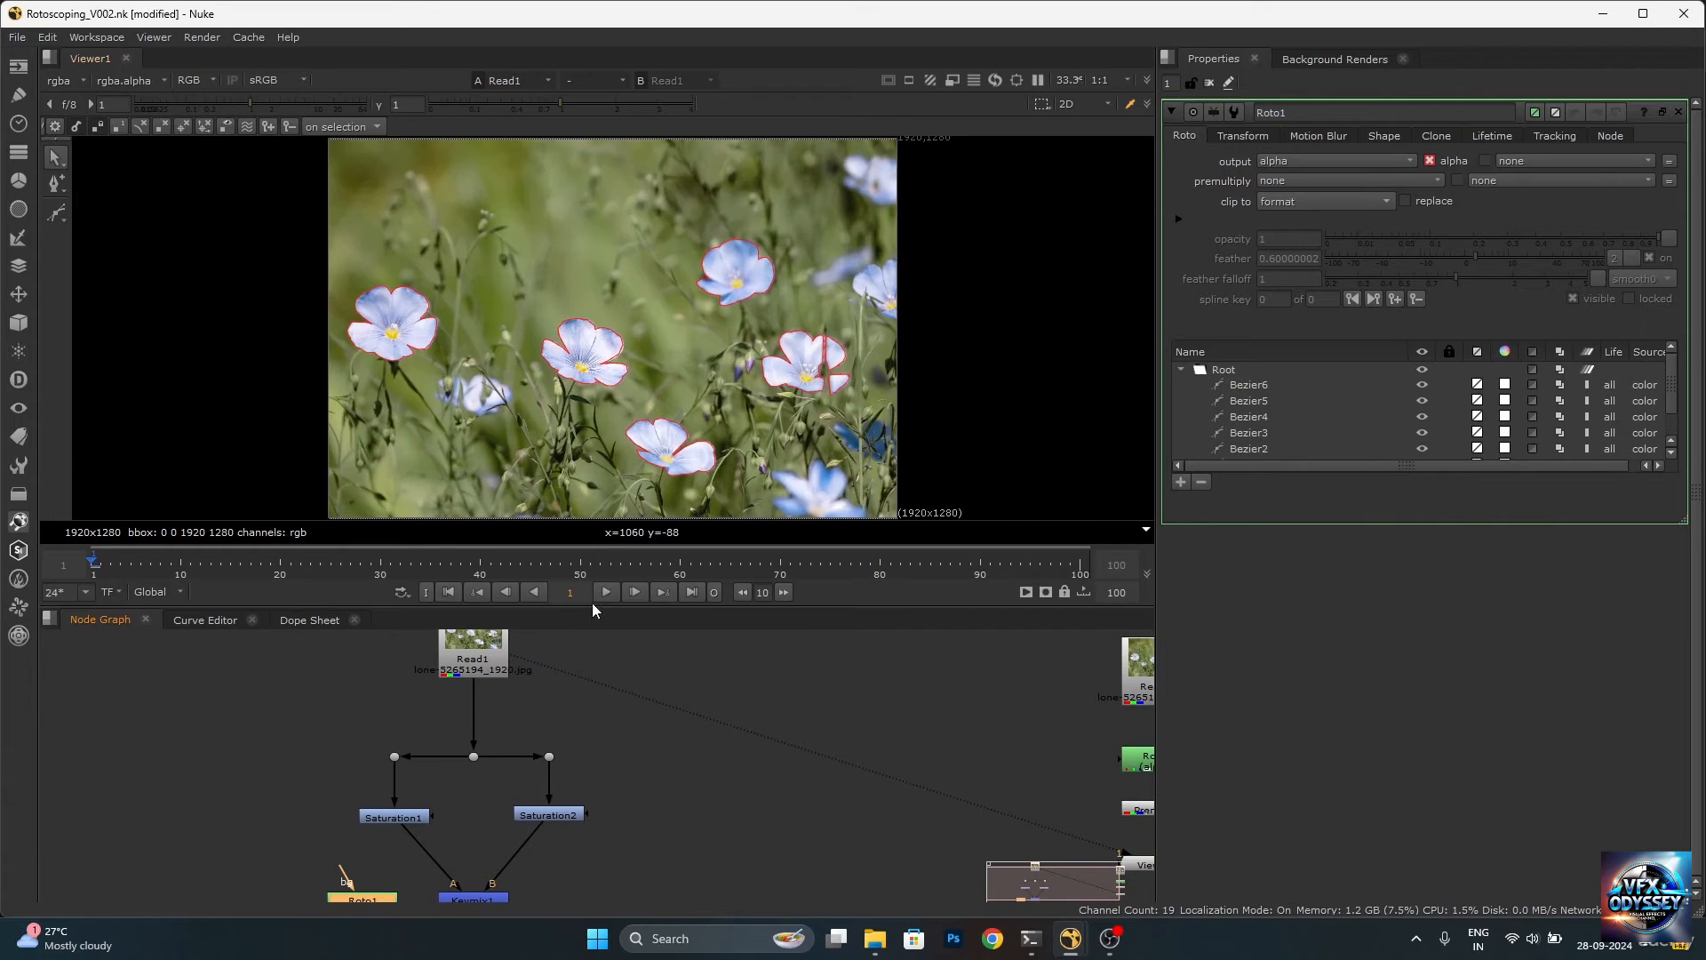
Open the Saturation1 settings and compare the Saturation1 and Saturation2 outputs in the viewer.
scroll(490, 787, "up", 2)
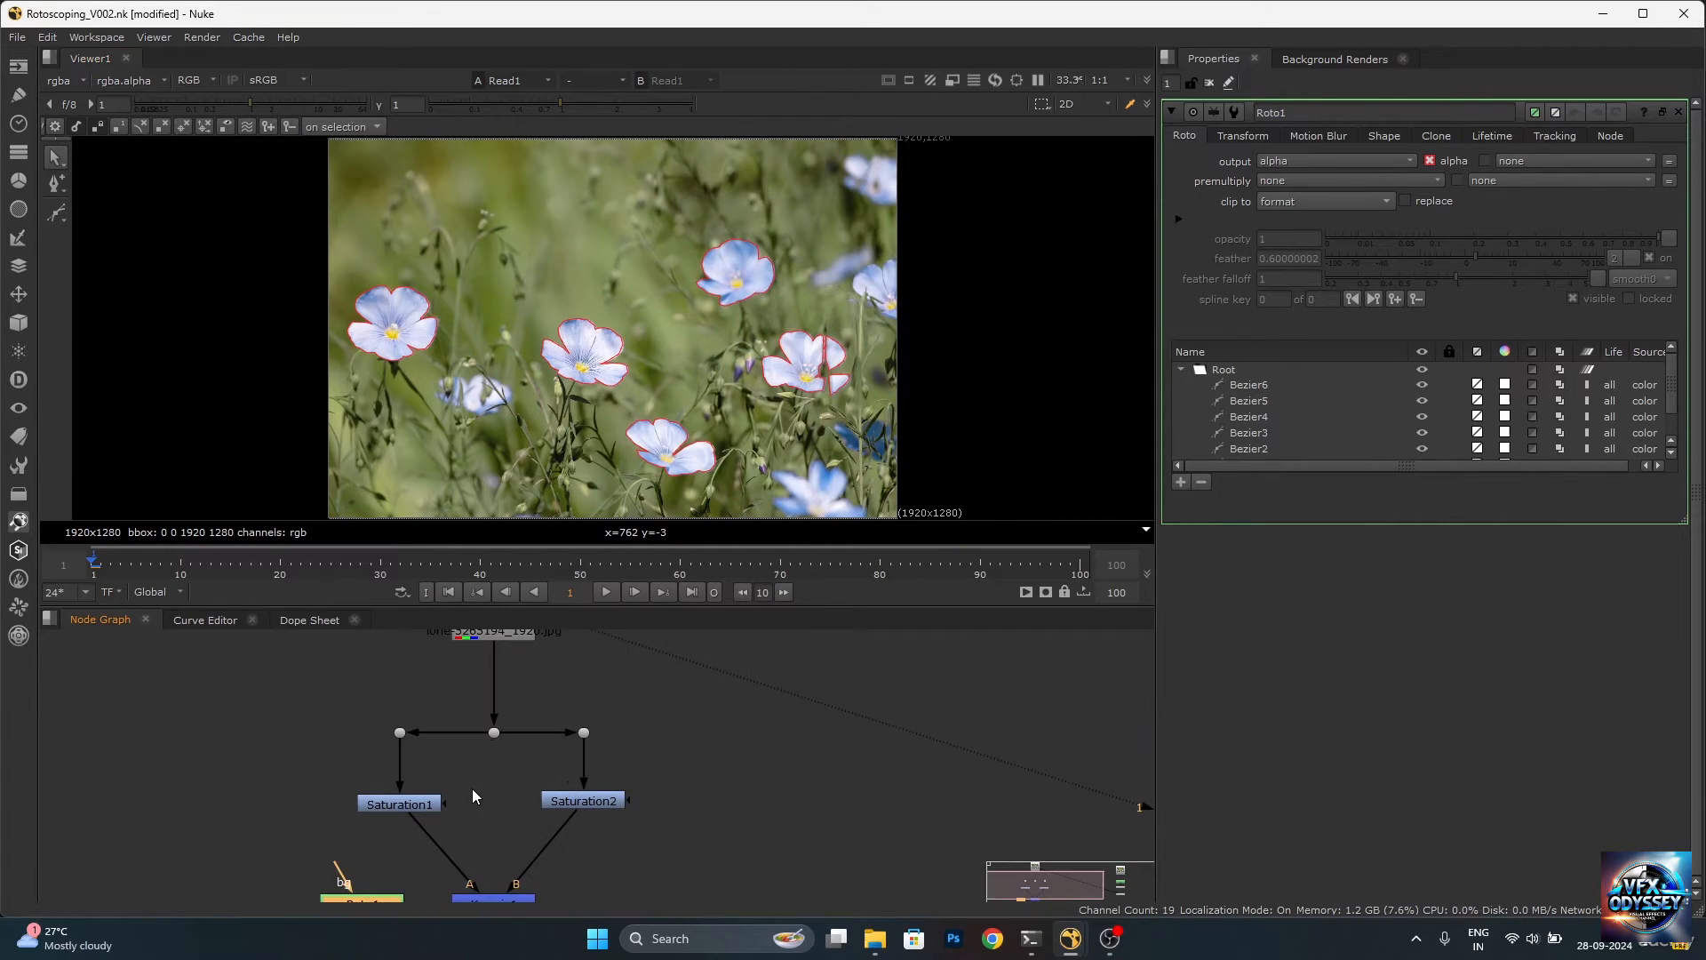
double_click(417, 803)
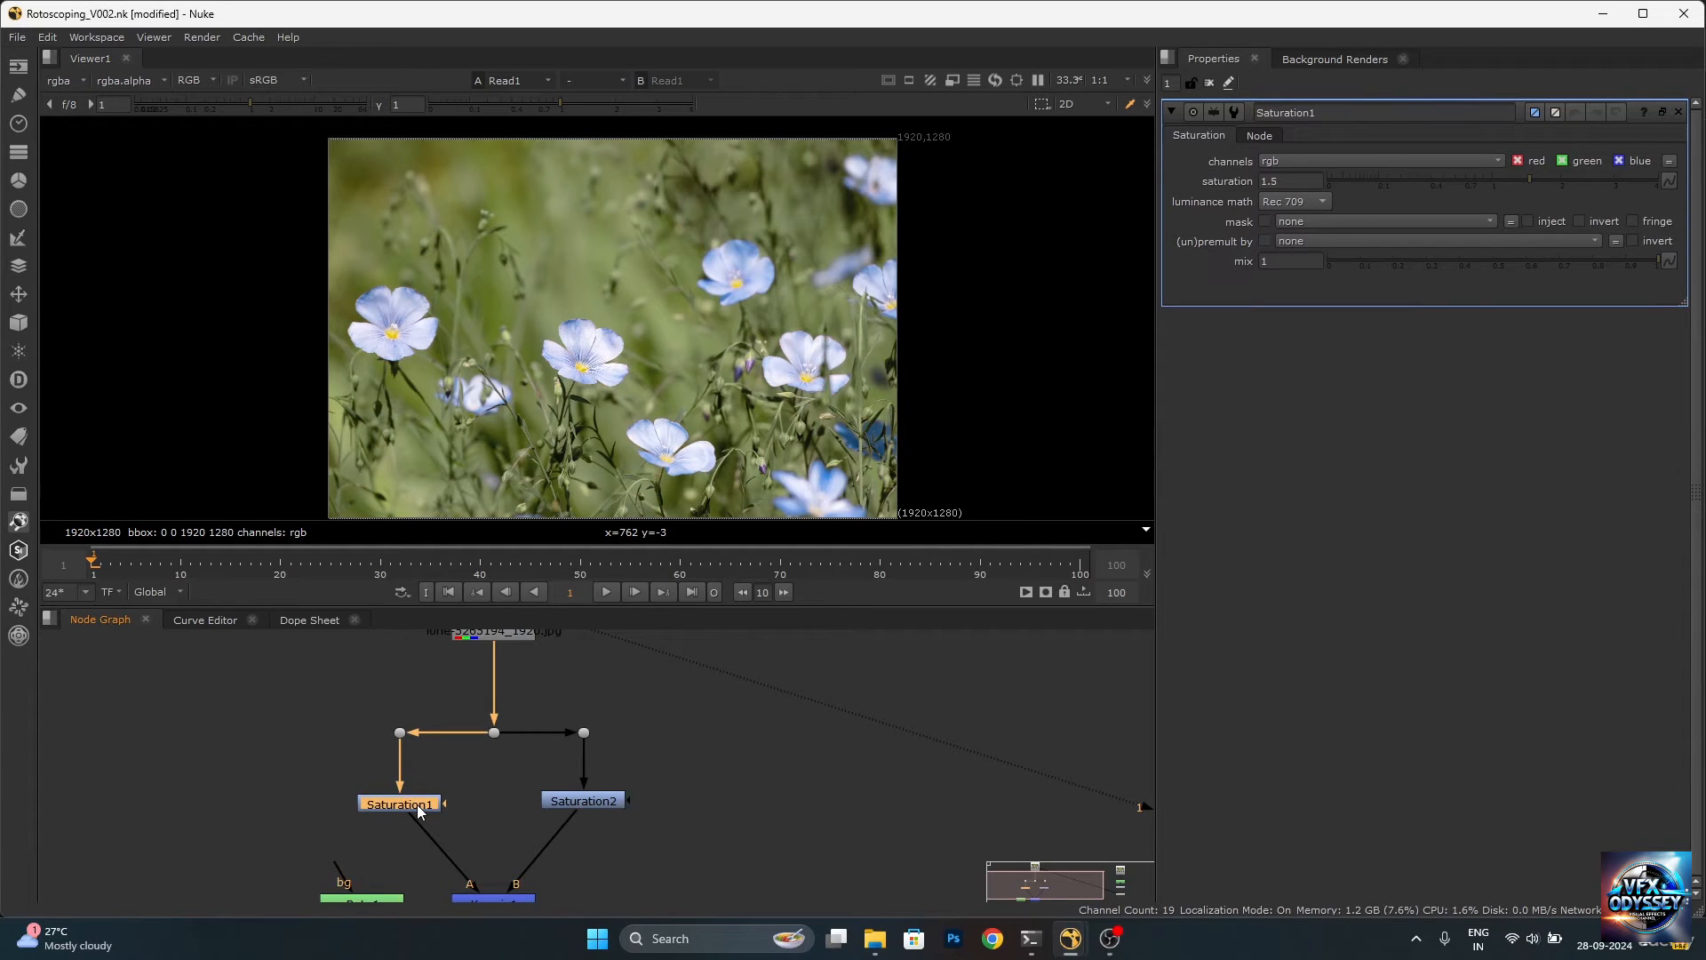
key("1")
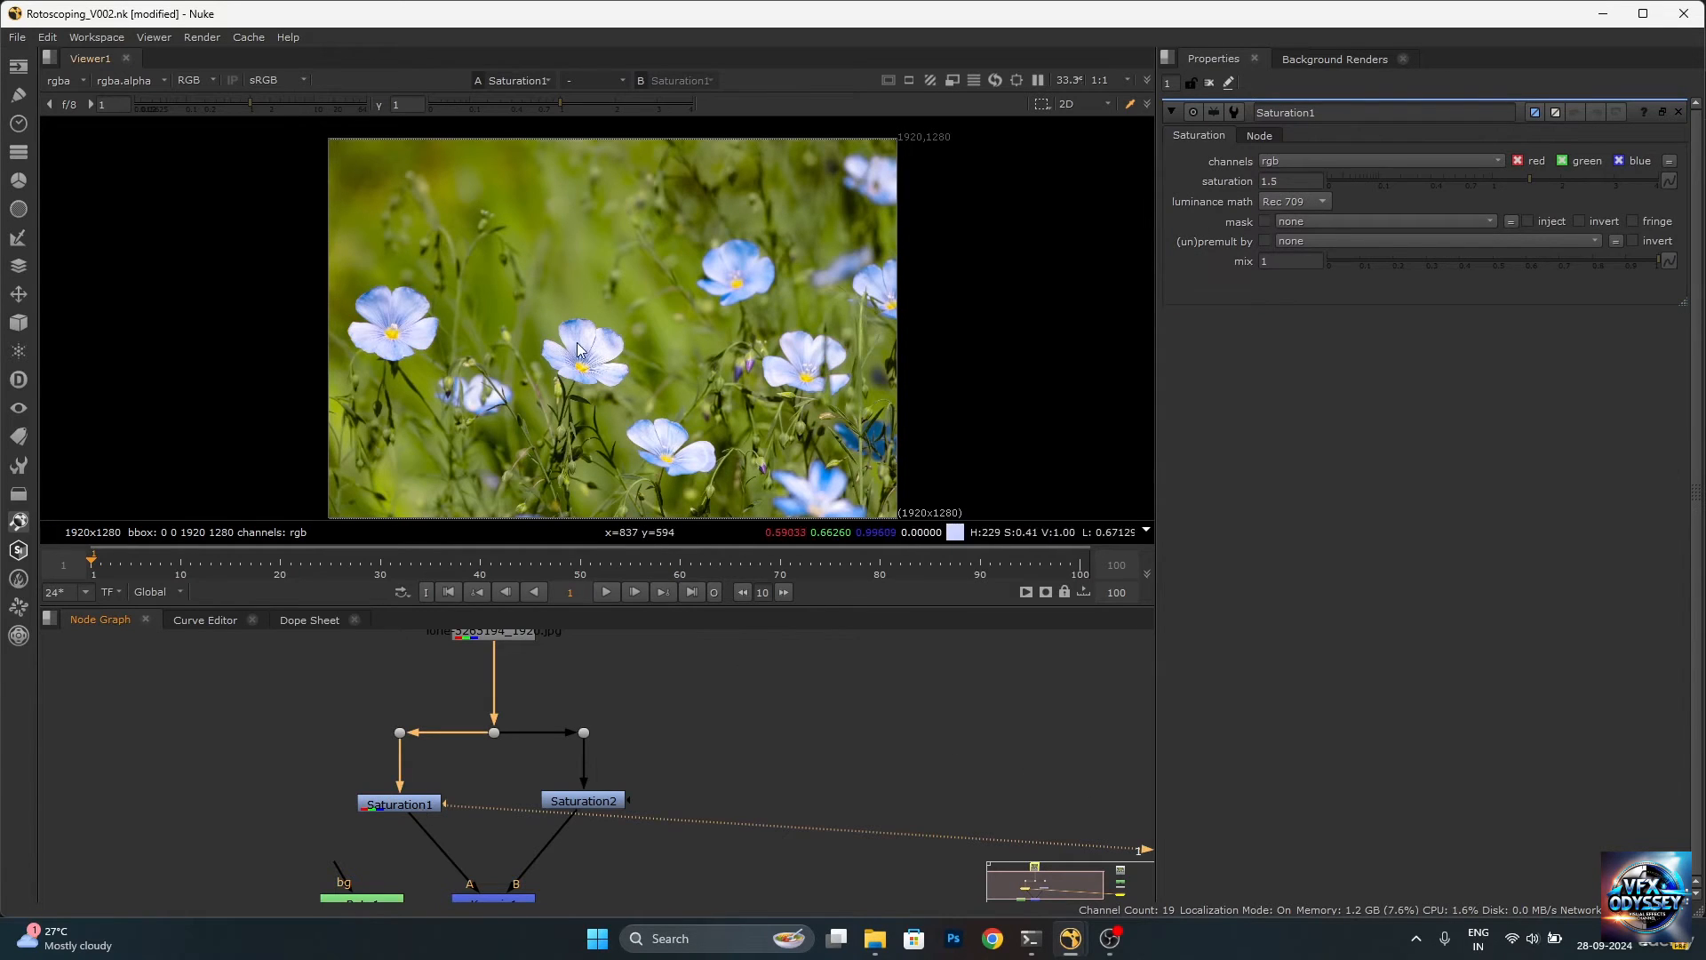
left_click(585, 801)
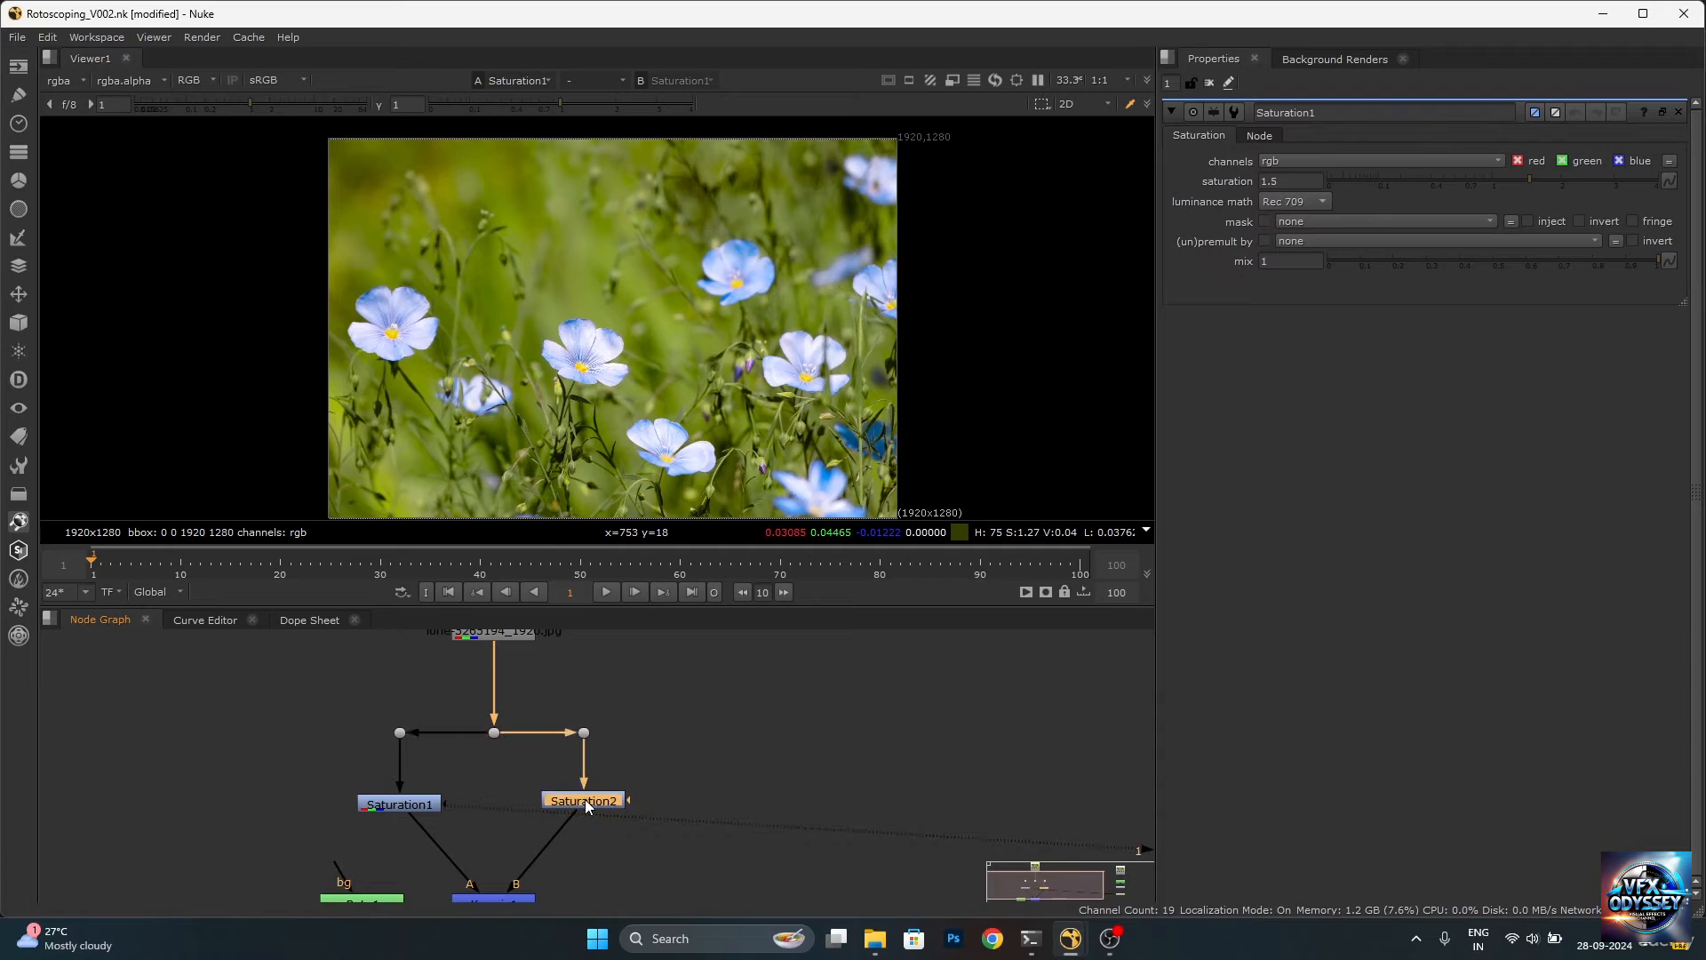
key("1")
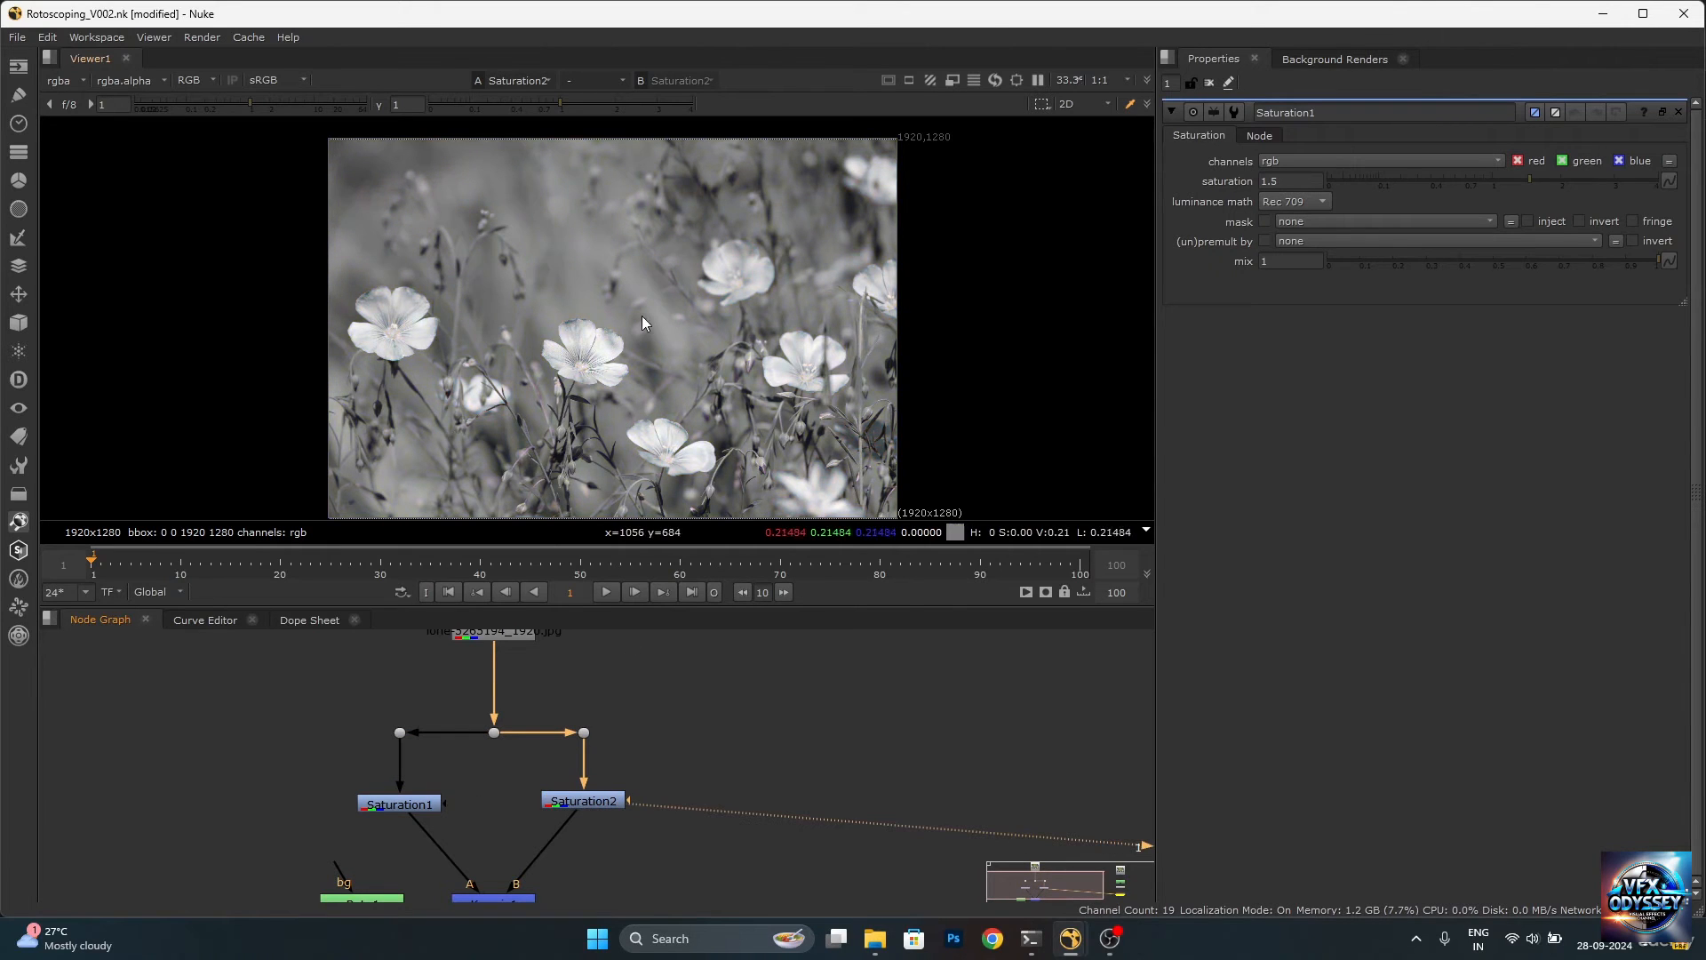
Inspect the Keymix1 and Roto1 settings and show the Keymix1 output in the viewer.
left_click(562, 846)
scroll(562, 846, "down", 3)
scroll(531, 846, "up", 3)
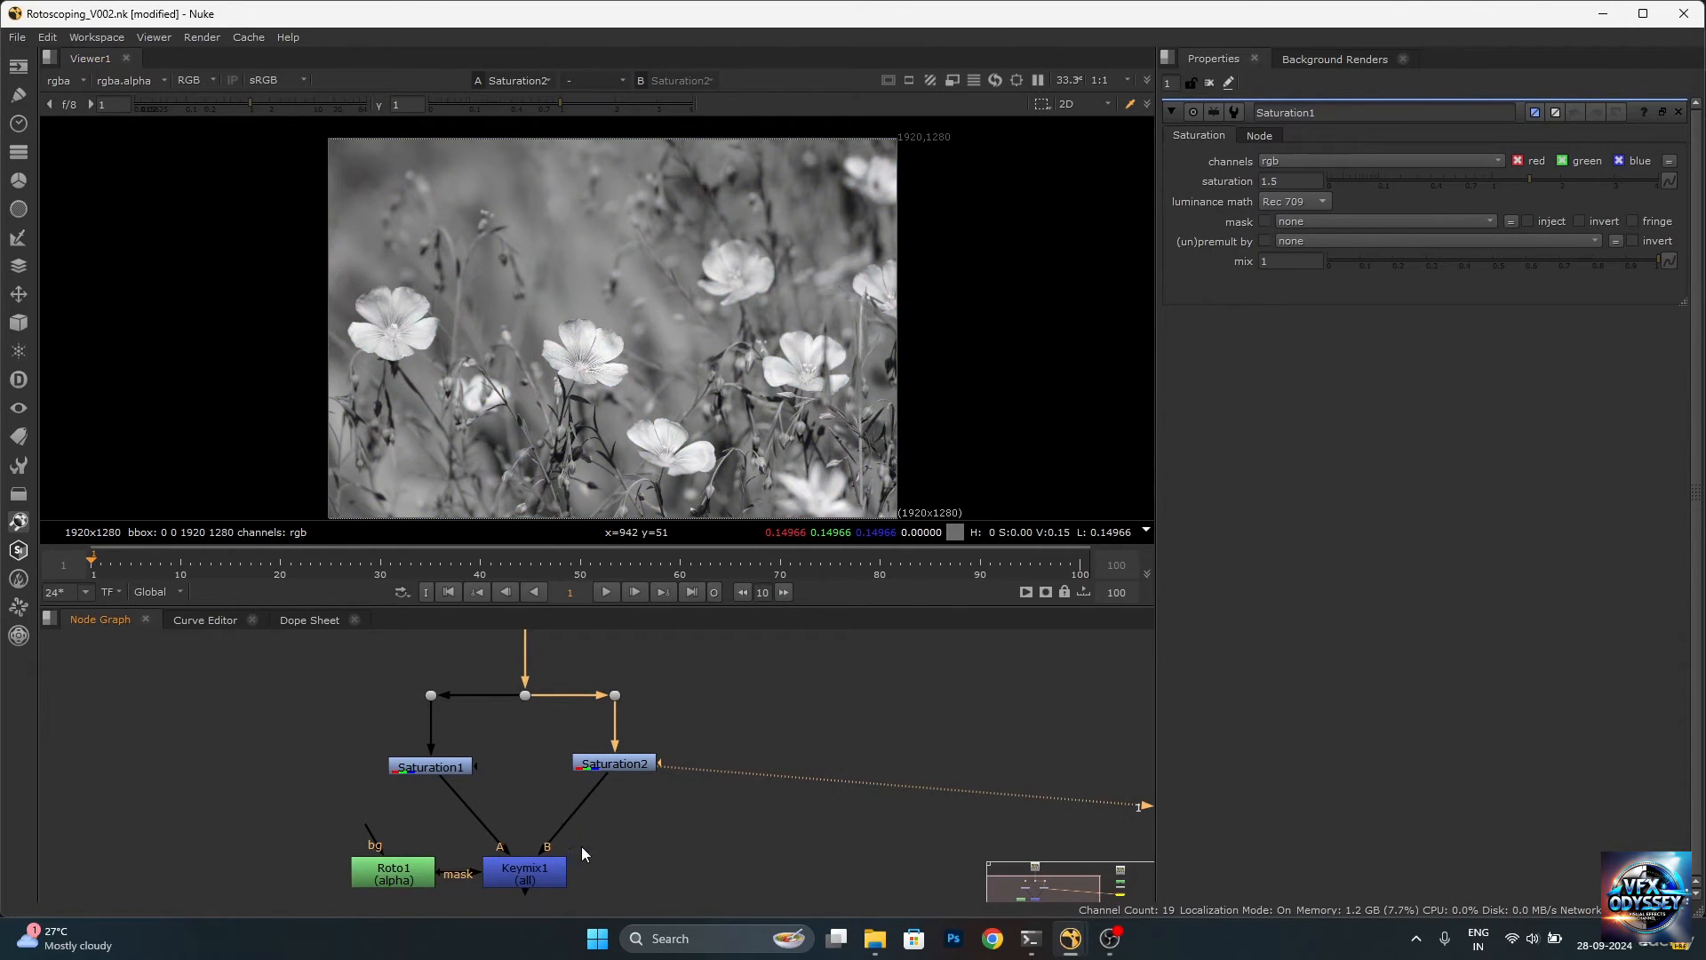
scroll(581, 846, "down", 3)
scroll(535, 850, "up", 3)
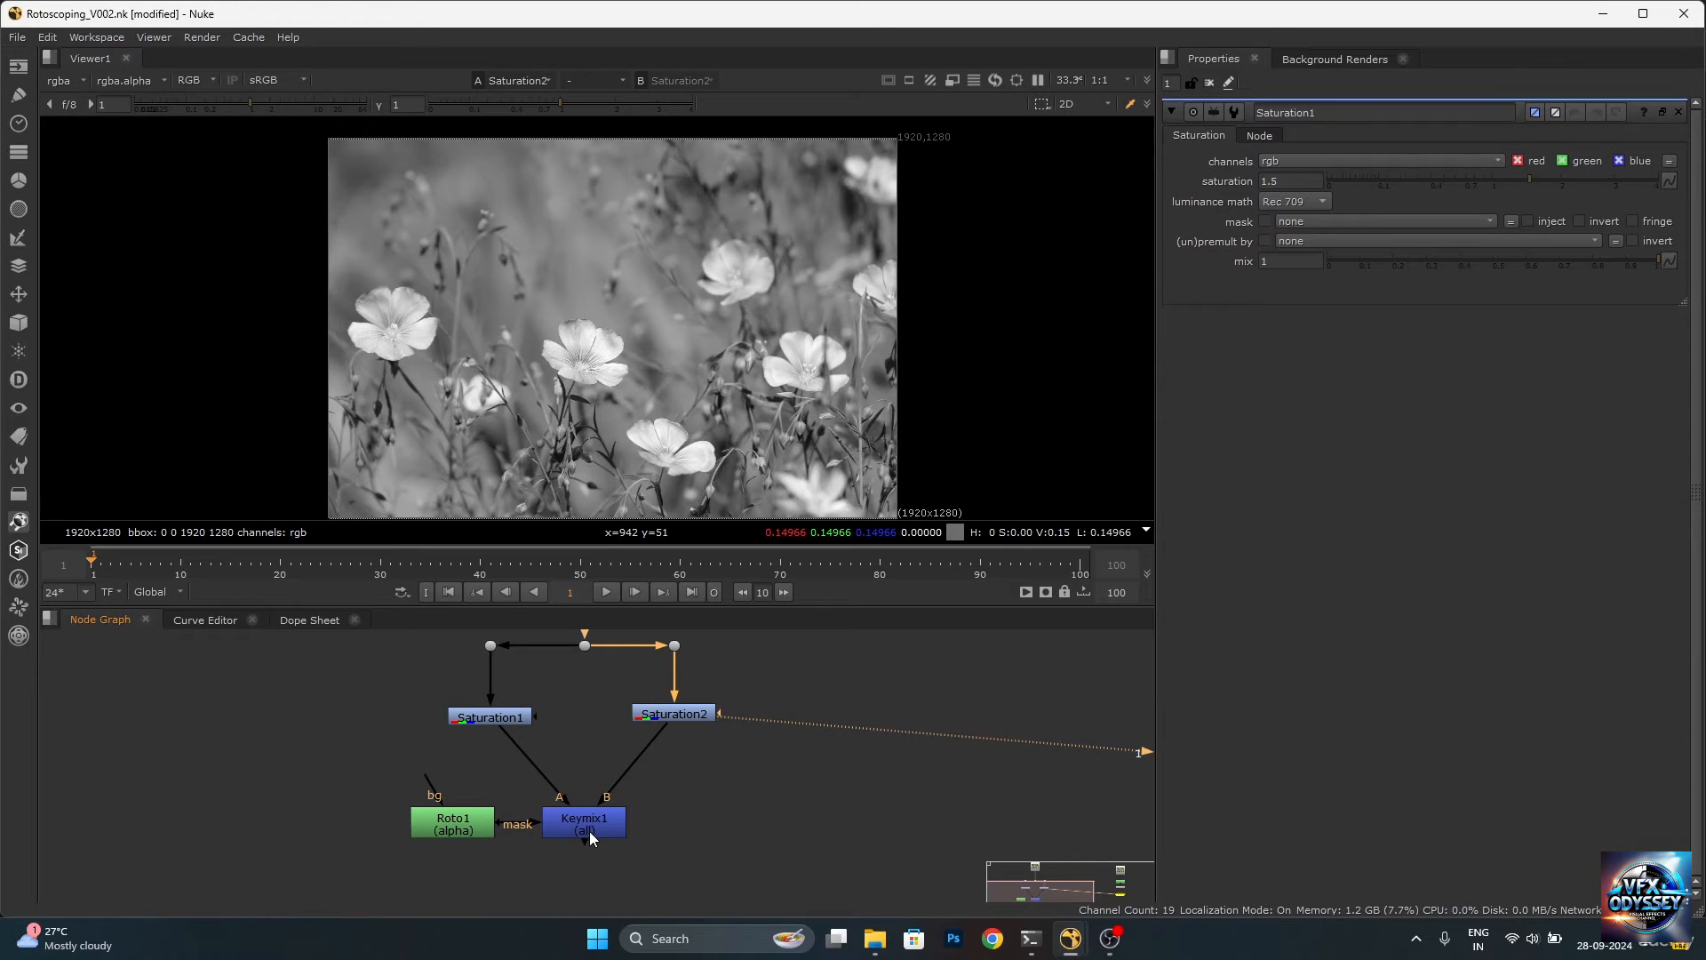
left_click(584, 821)
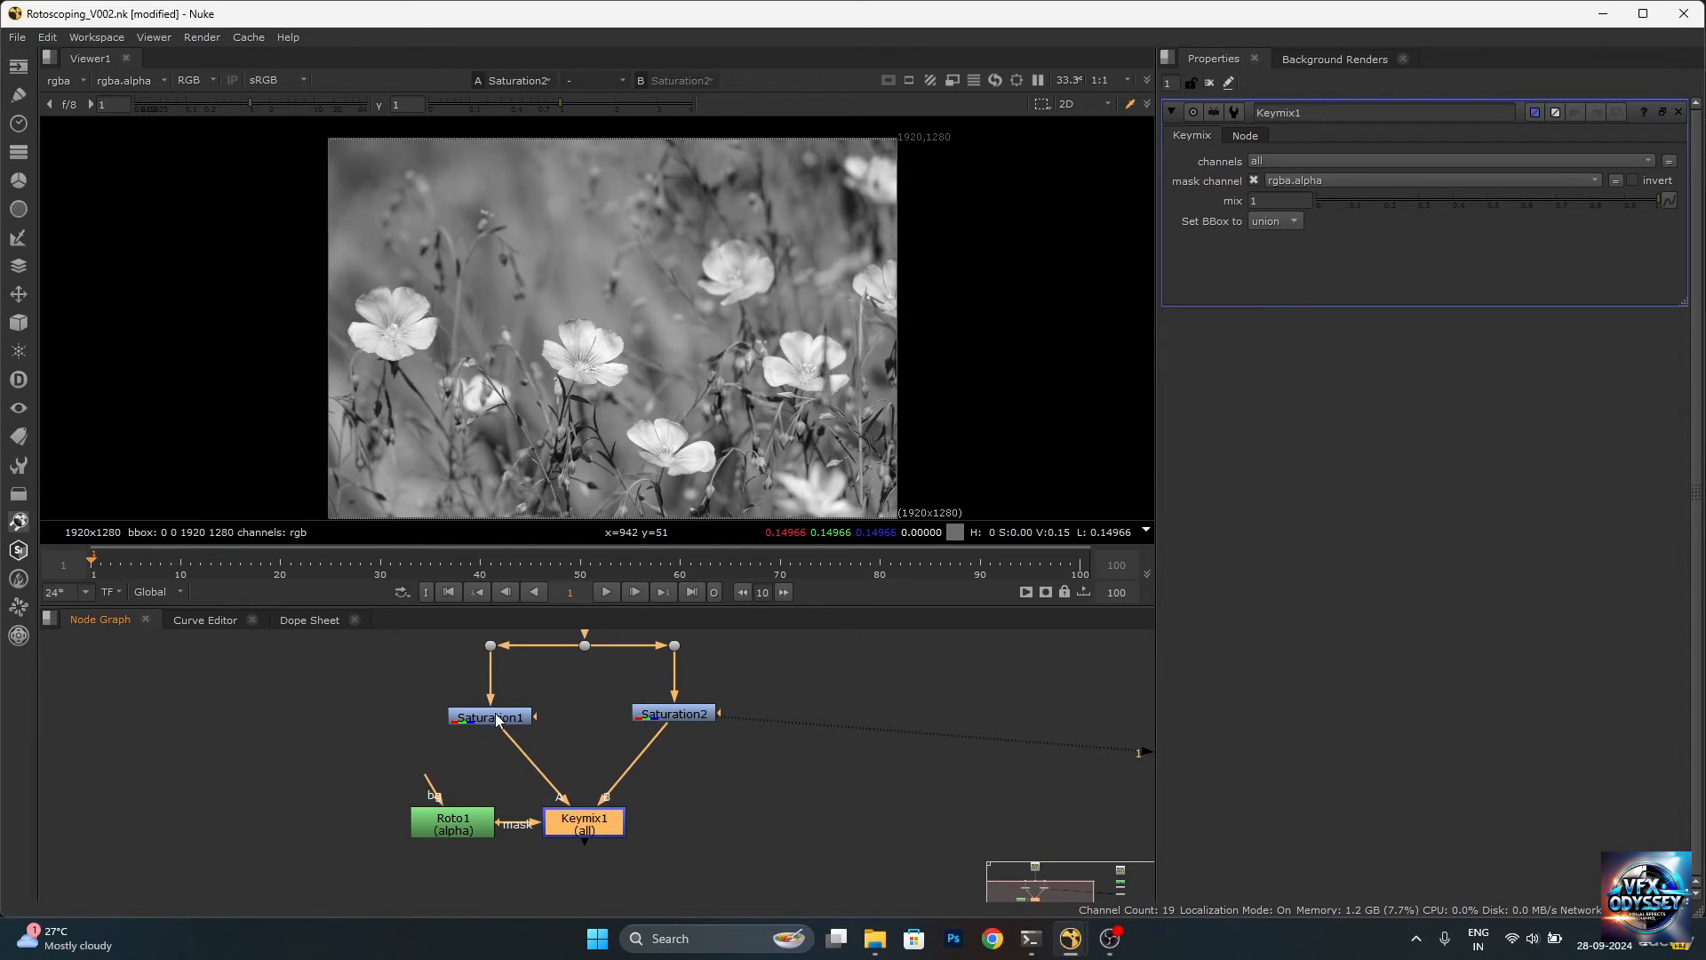
left_click(460, 828)
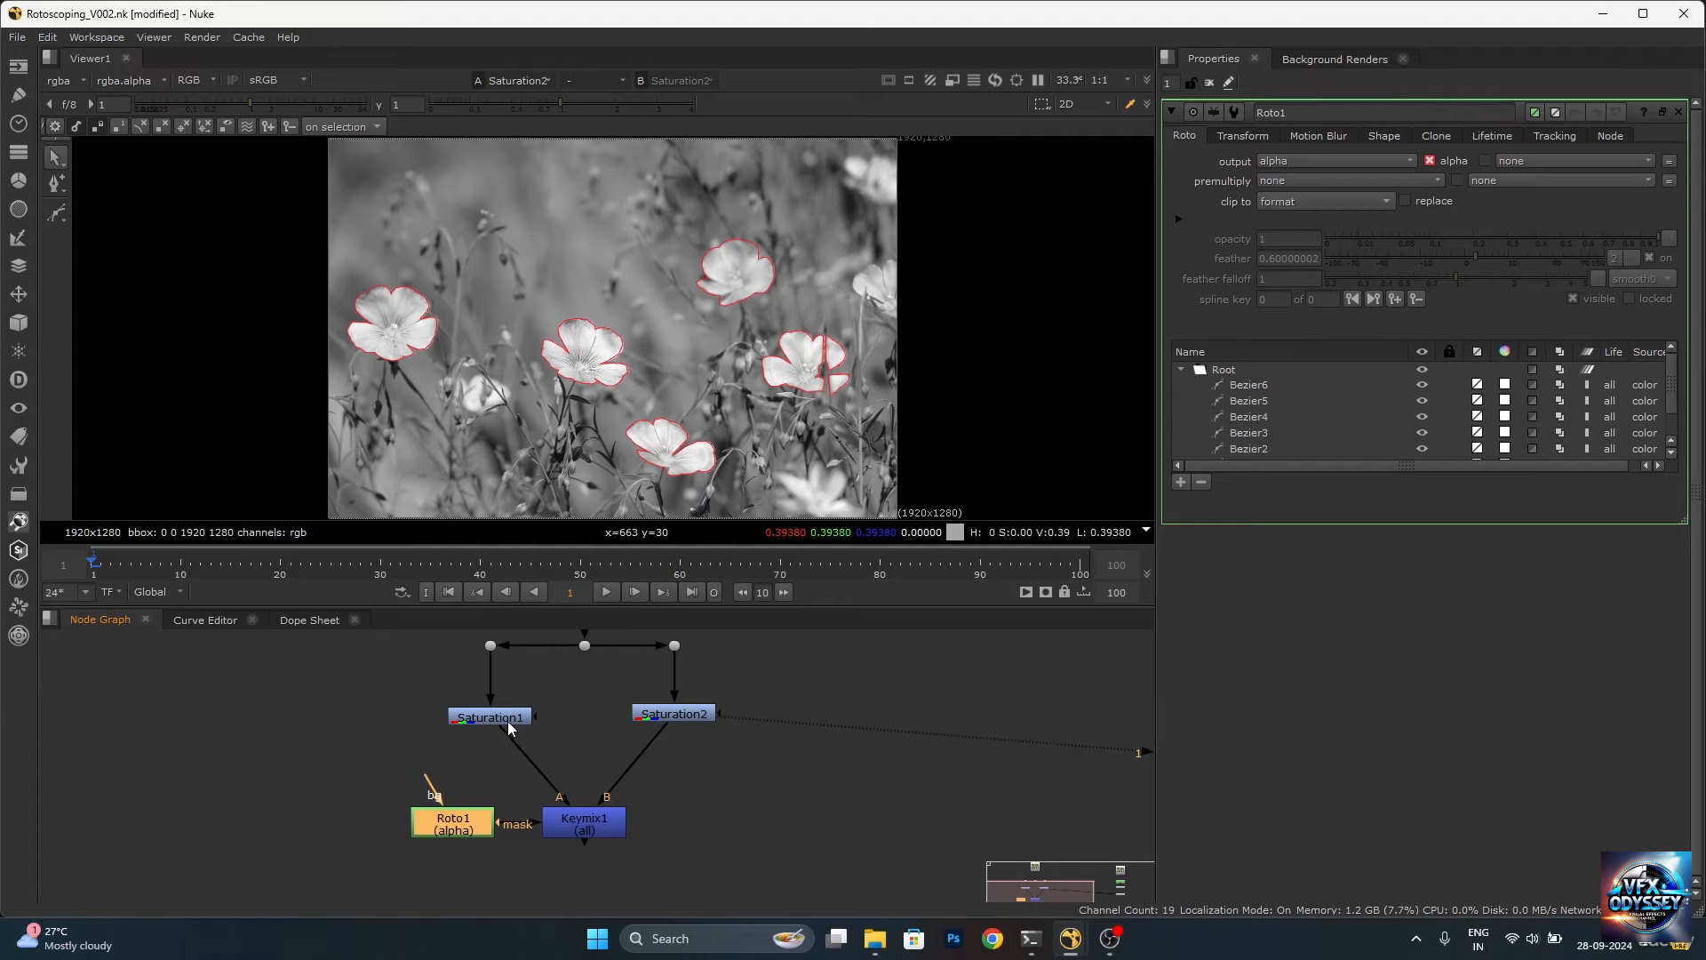
left_click(579, 822)
key("1")
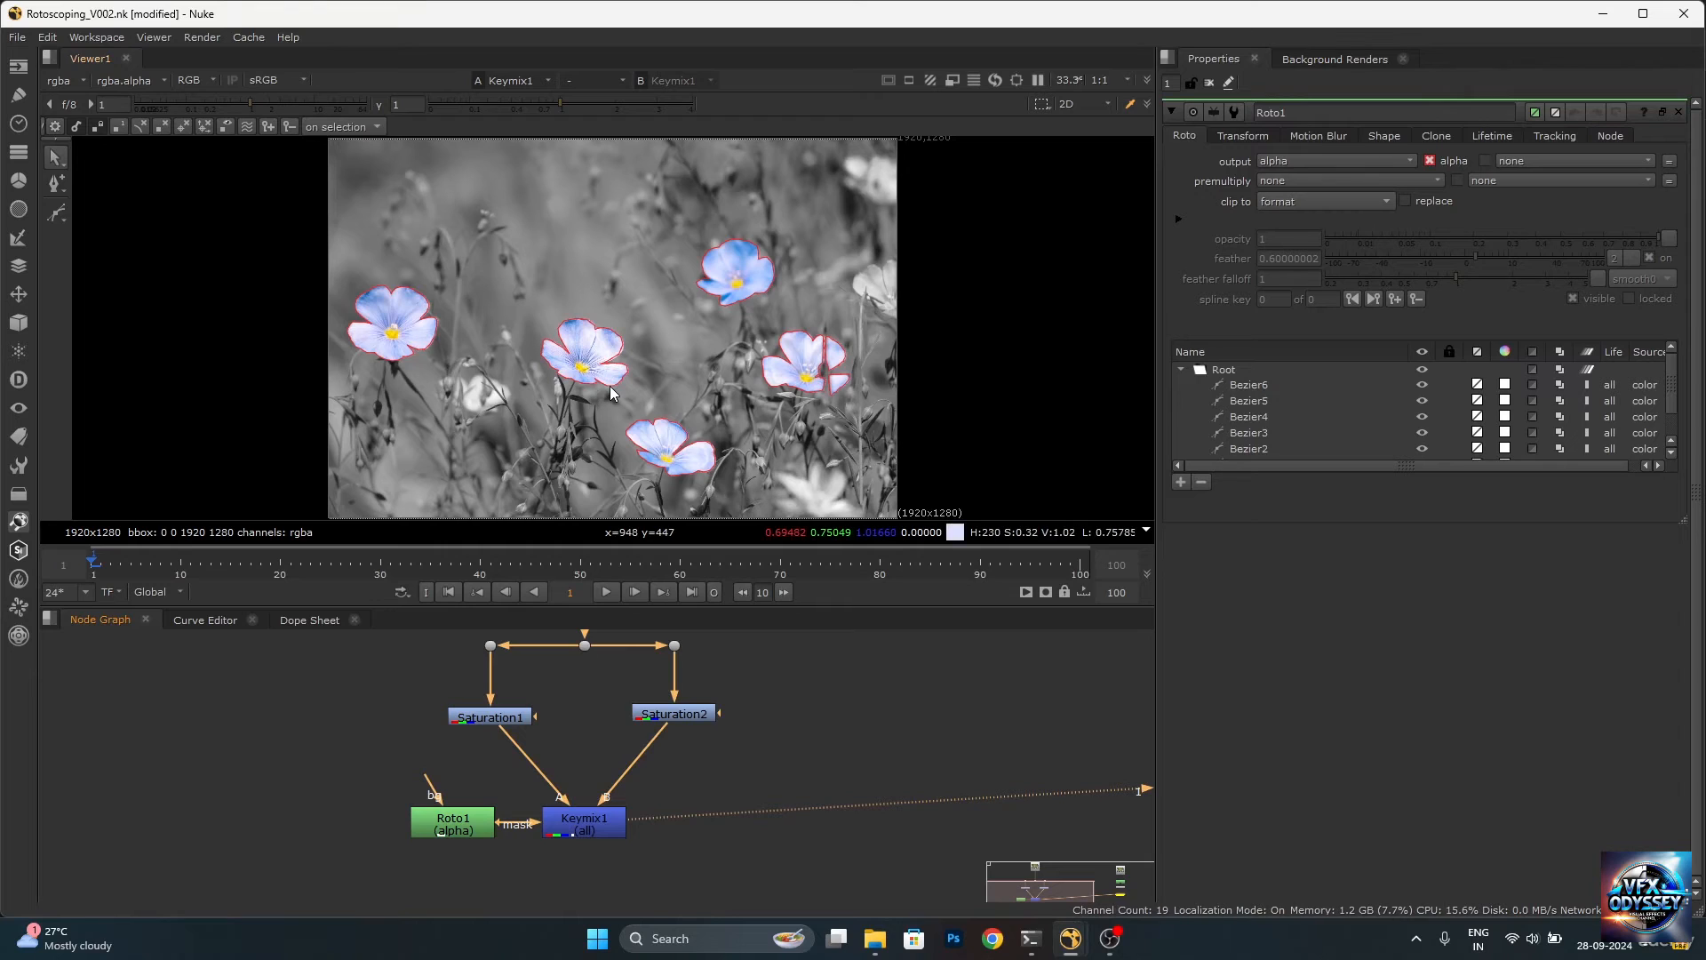
Close all open node properties and check the selective-colour flower result in the full-window viewer.
left_click(1210, 83)
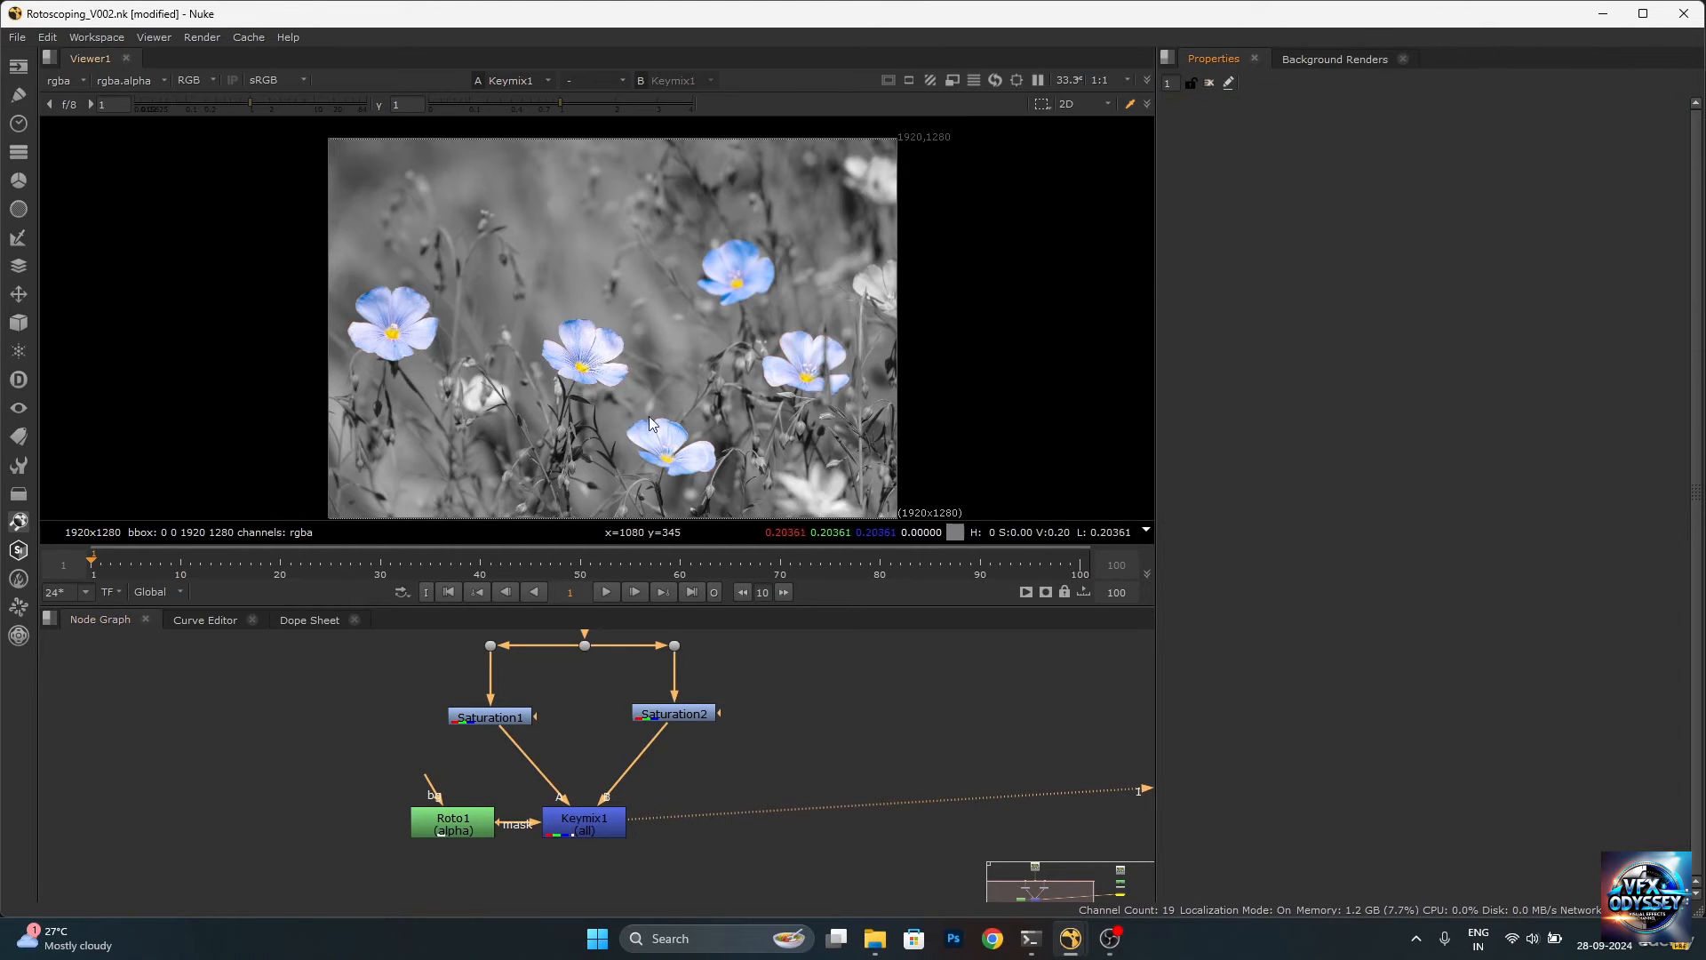
key("f")
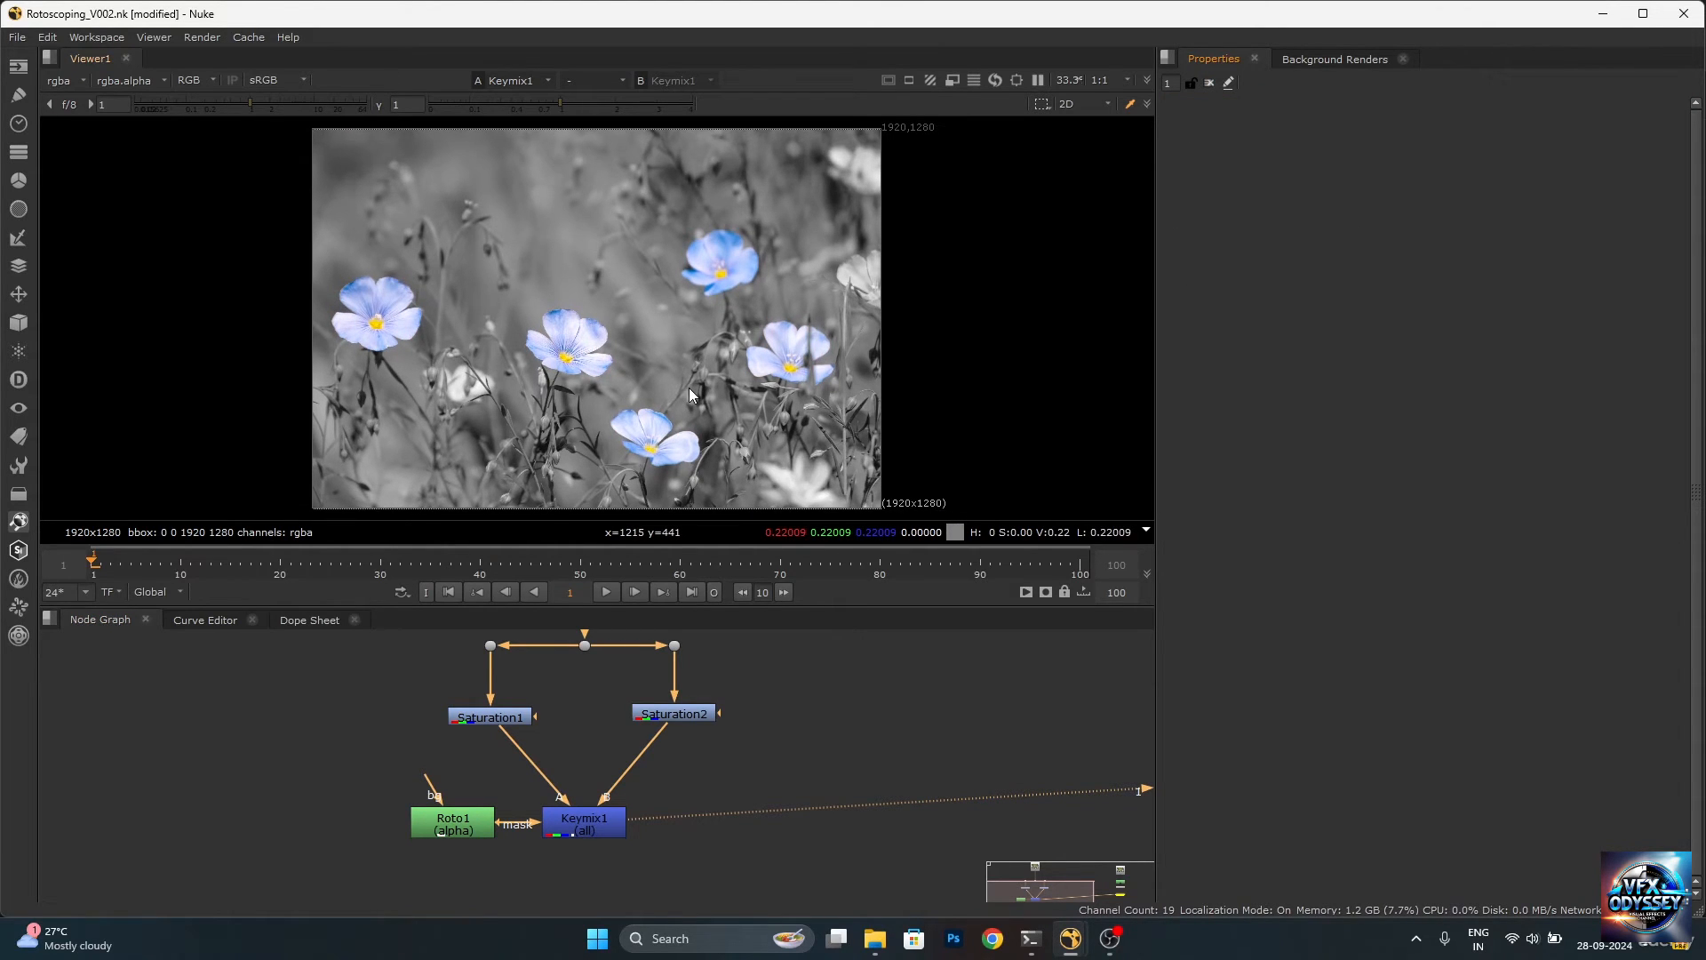
key("space")
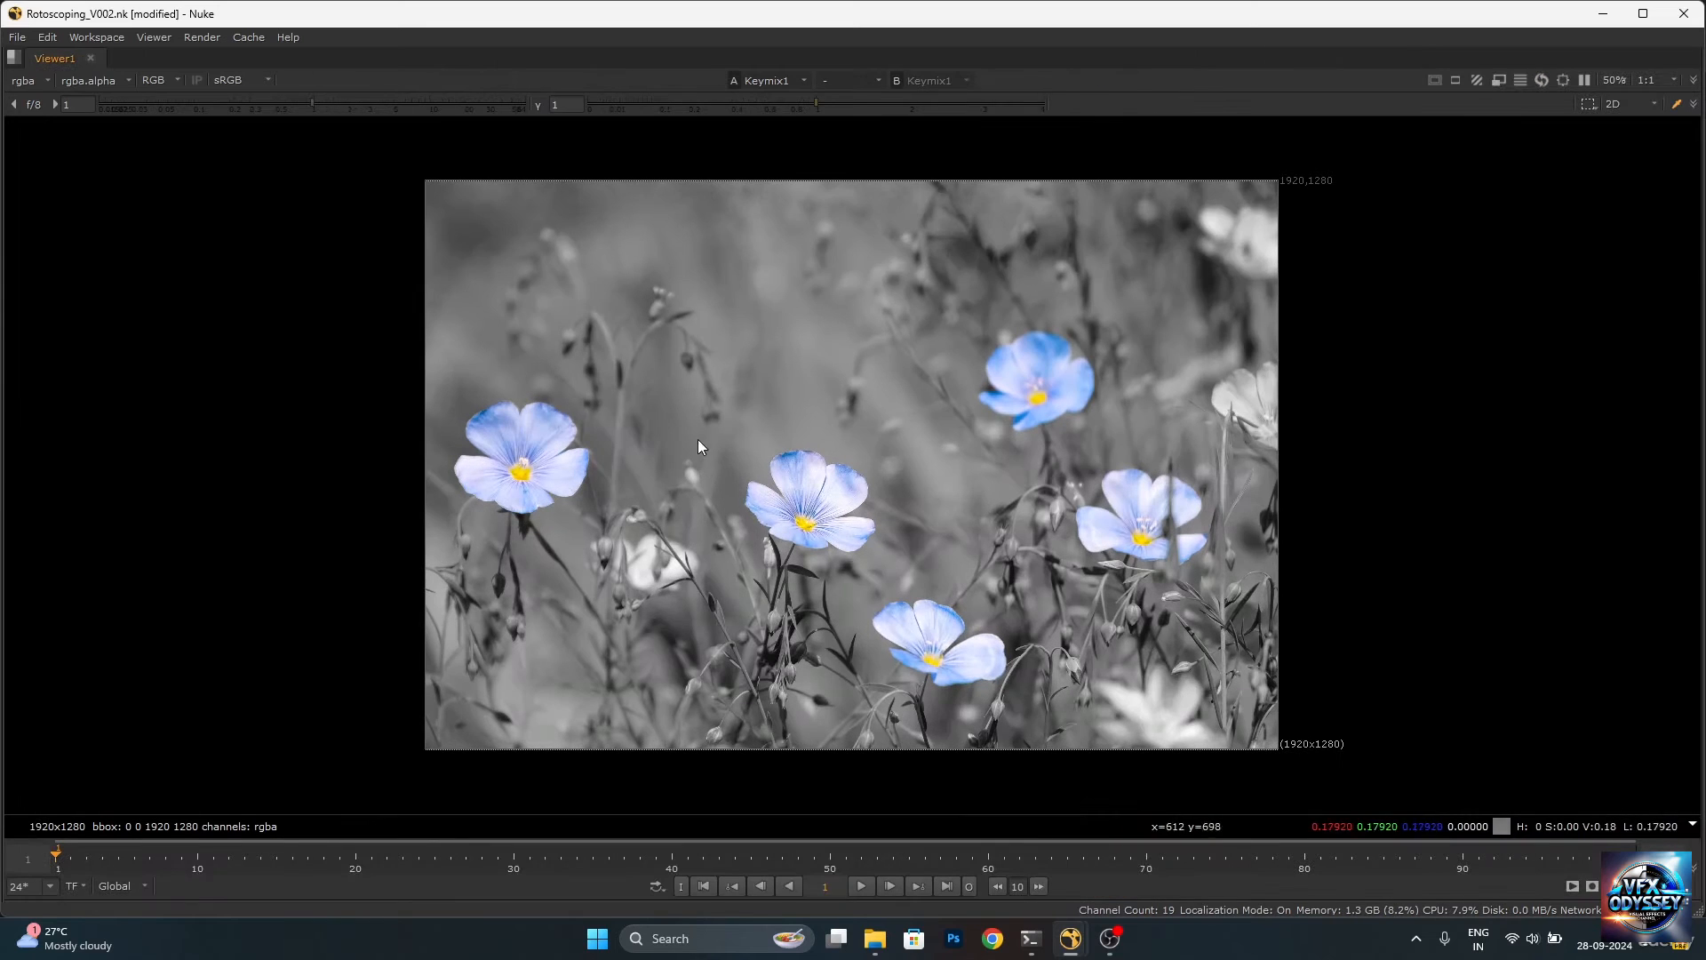
key("space")
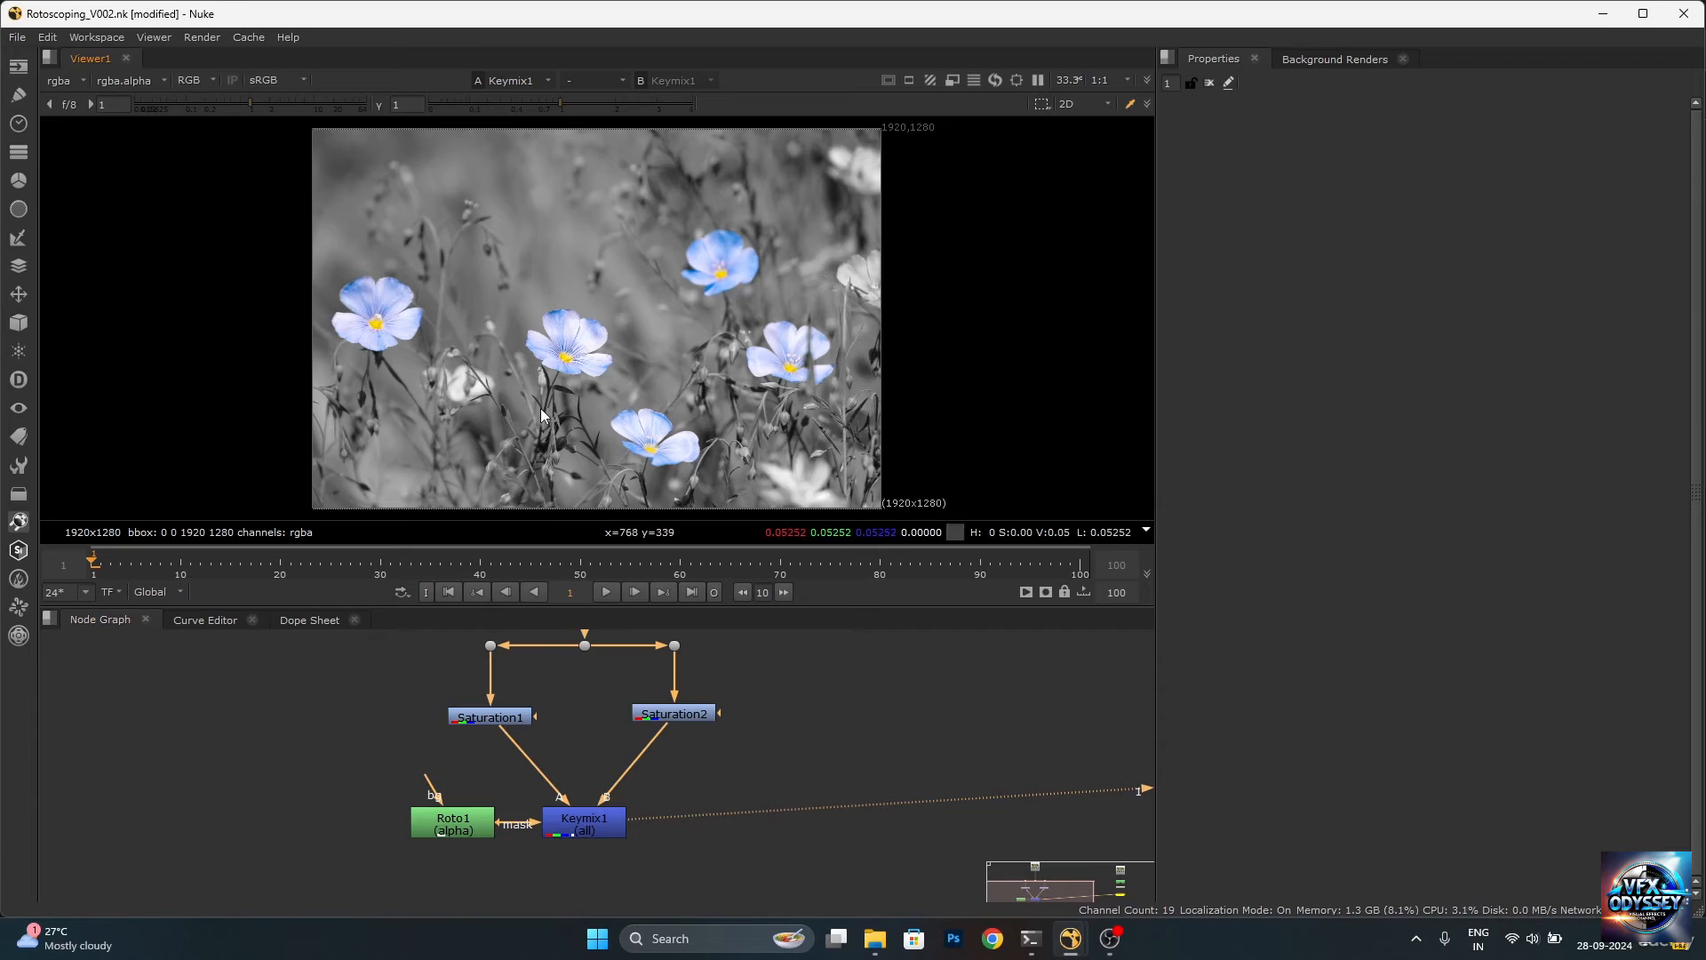
Place the Viewer node below Keymix1 and look over both flower node trees.
scroll(676, 782, "down", 3)
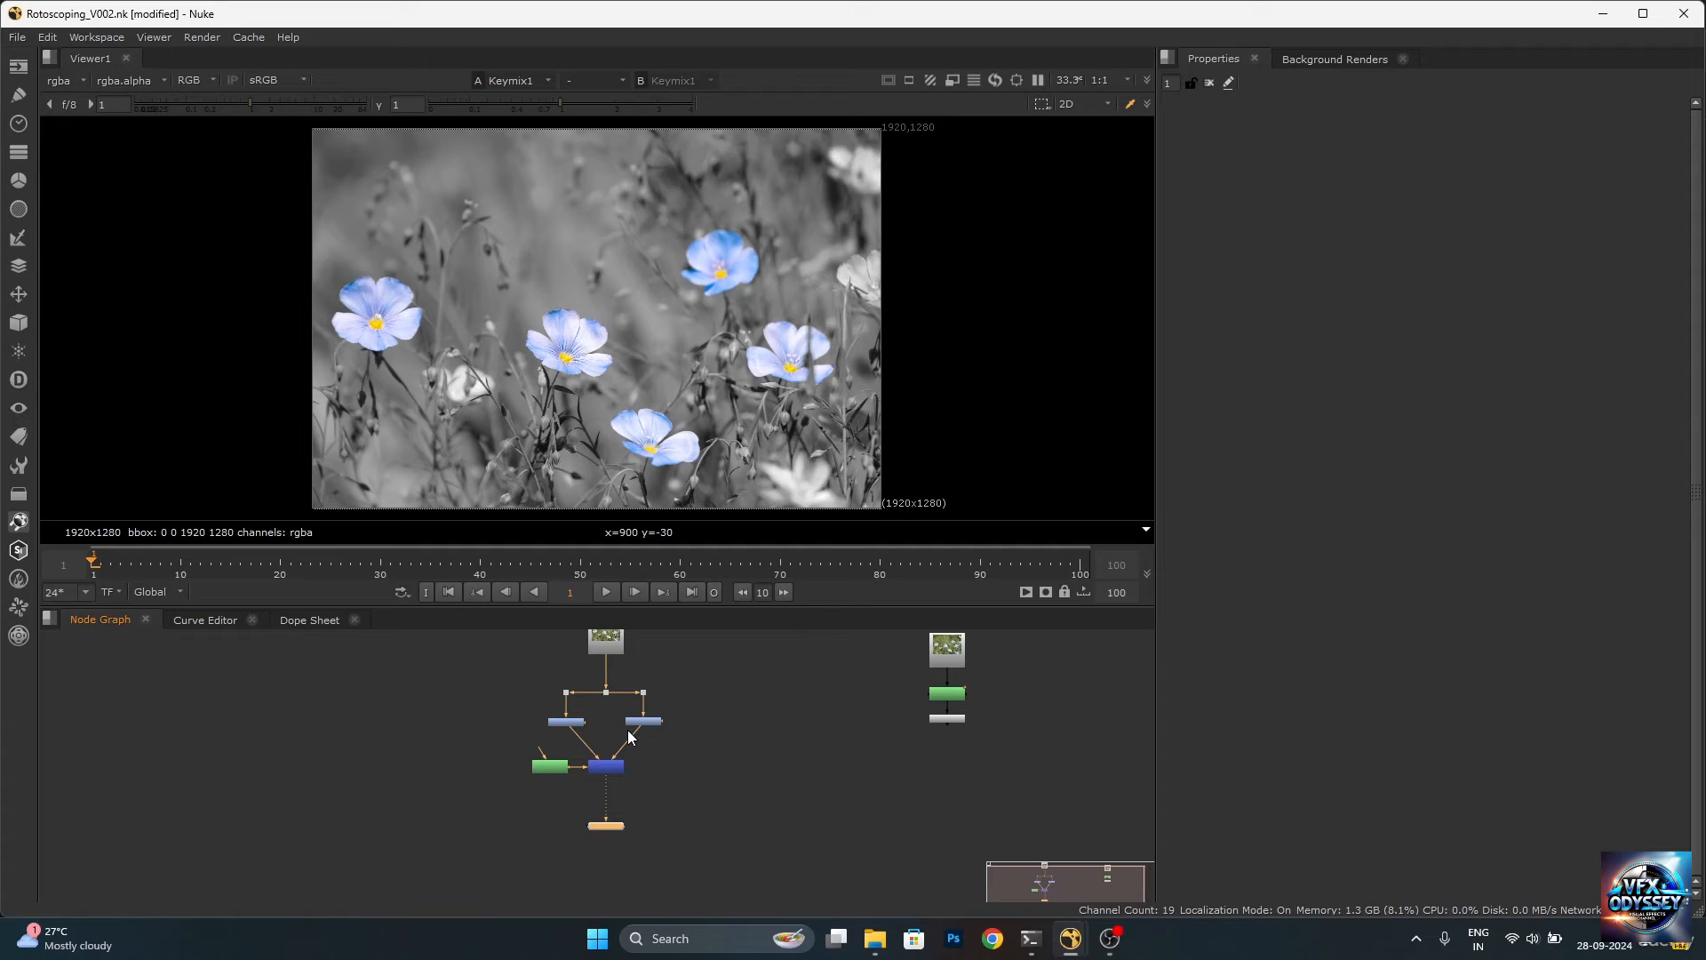
scroll(633, 813, "up", 3)
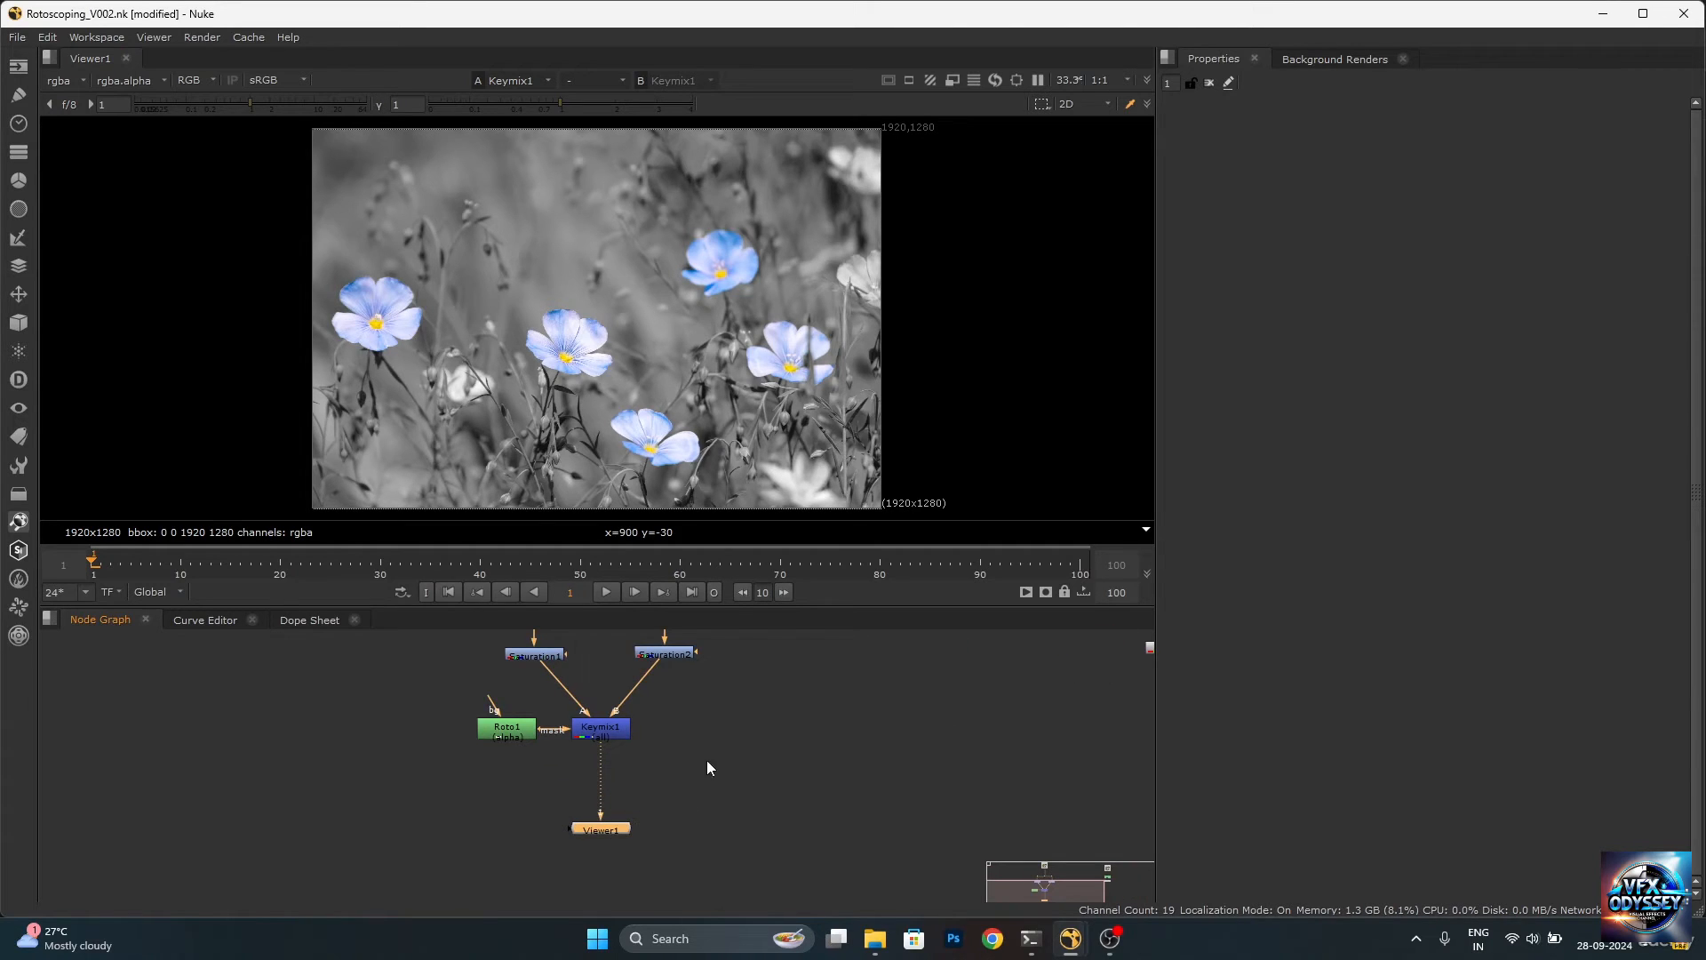
scroll(766, 725, "down", 3)
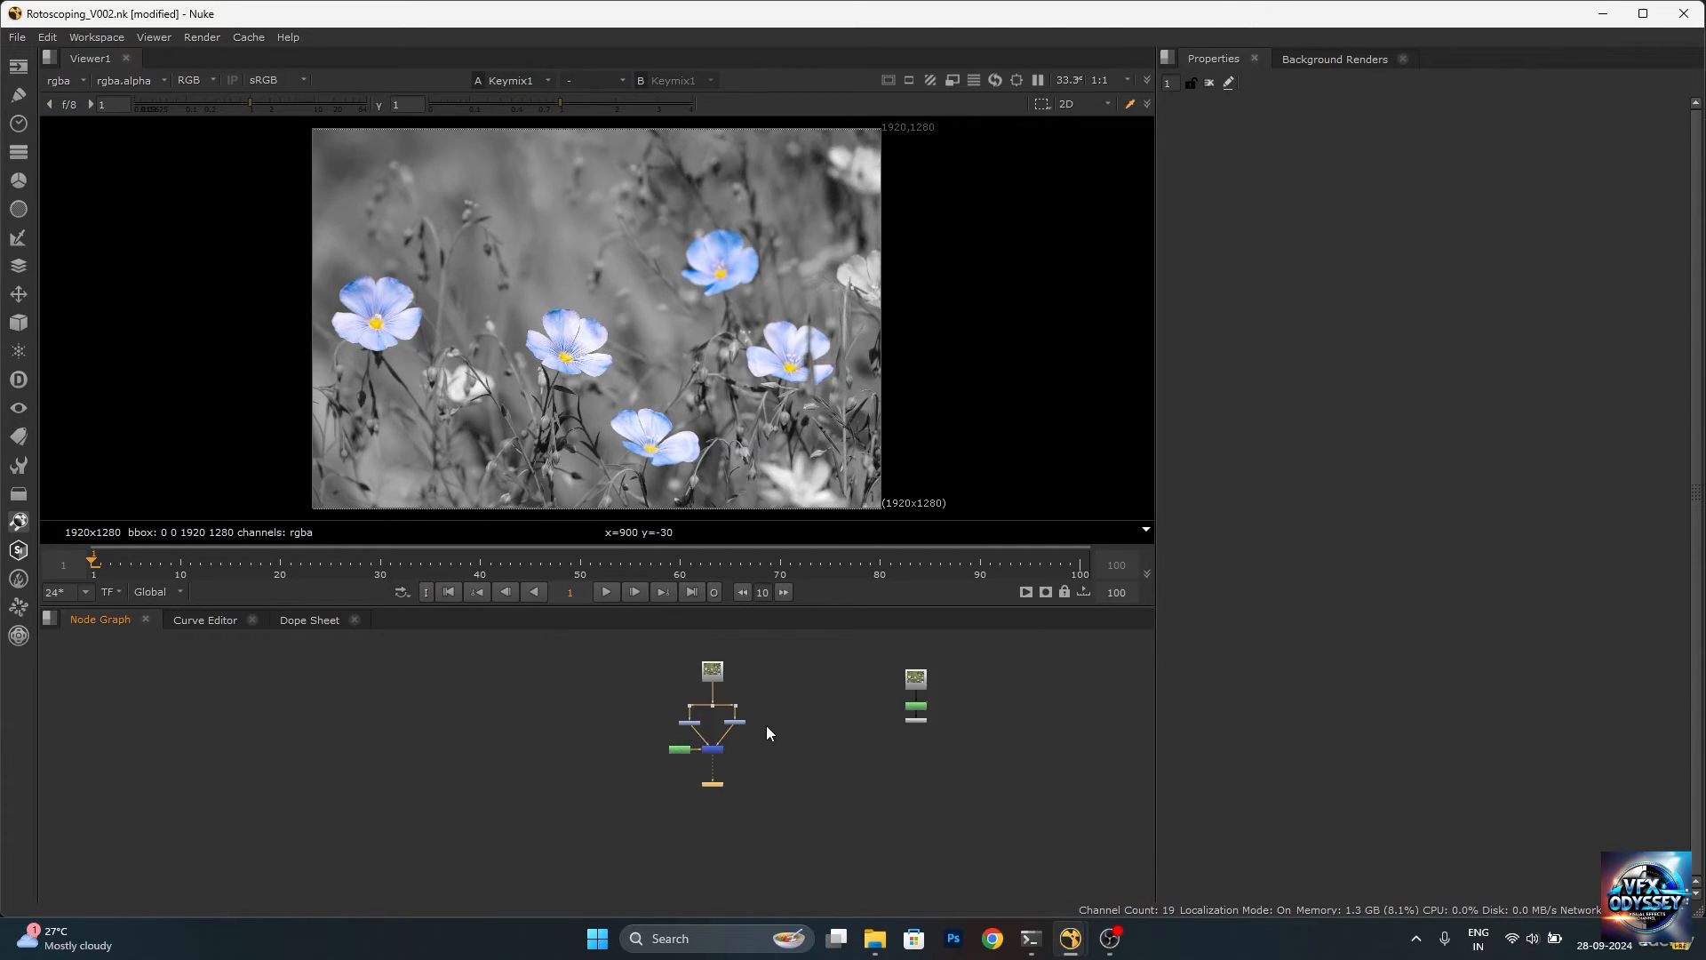
left_click_drag(770, 641, 904, 765)
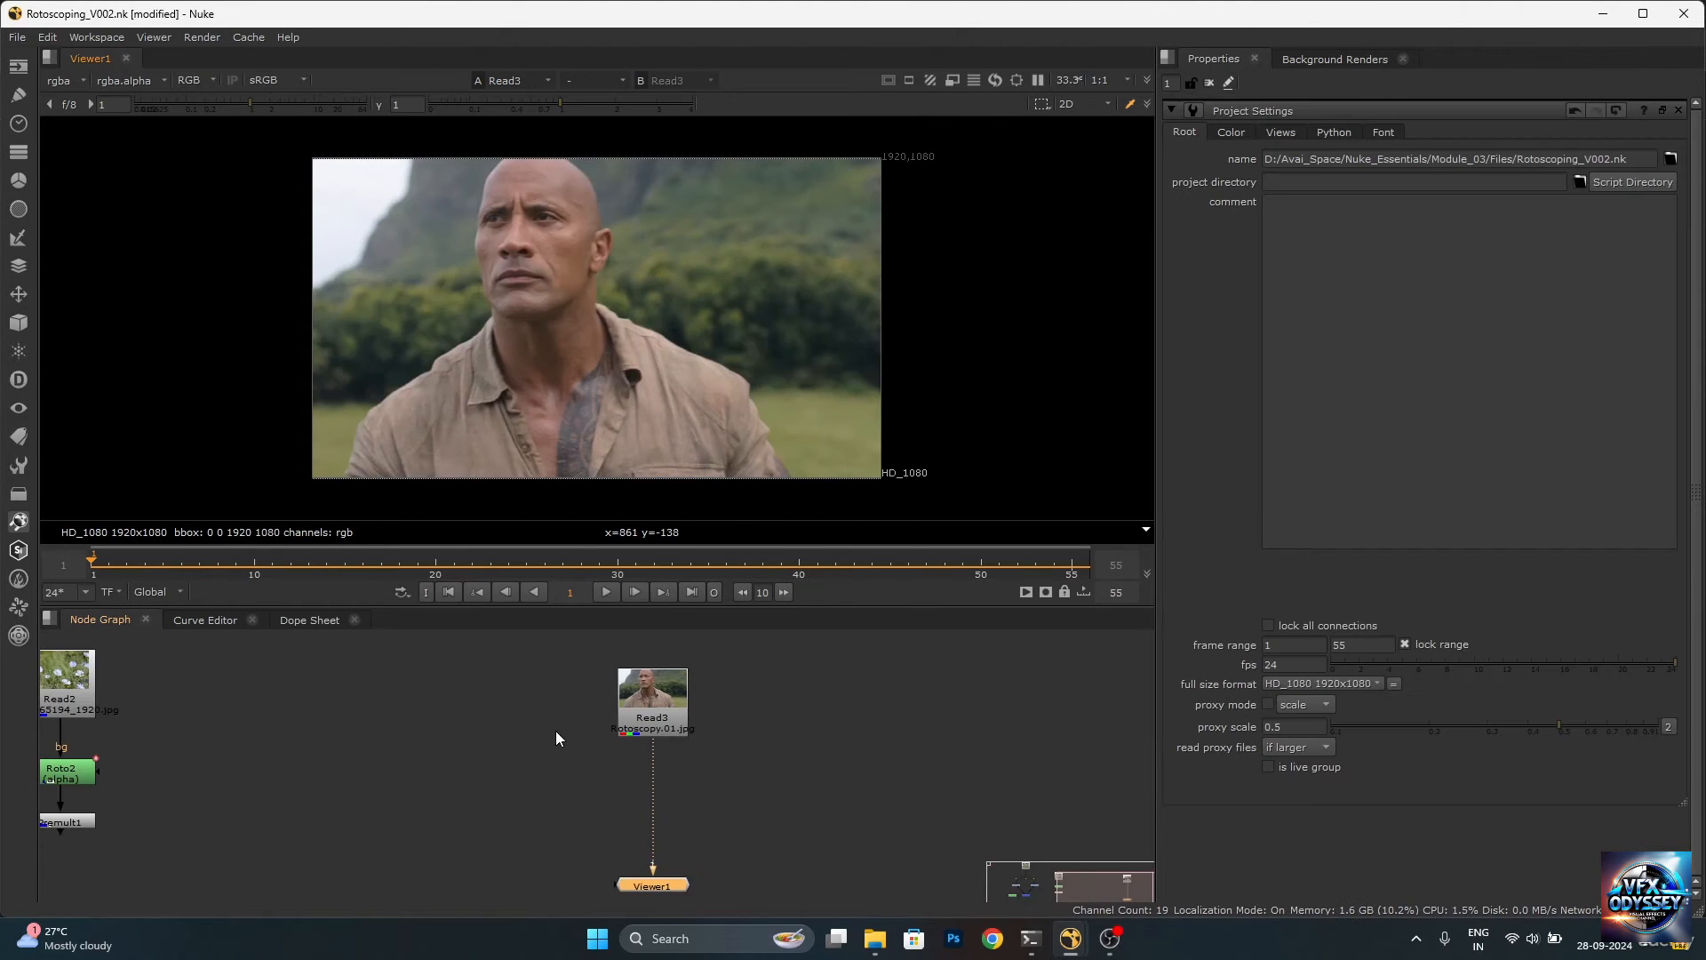
Play the Read3 footage from the first frame and stop playback at frame 30.
left_click(605, 592)
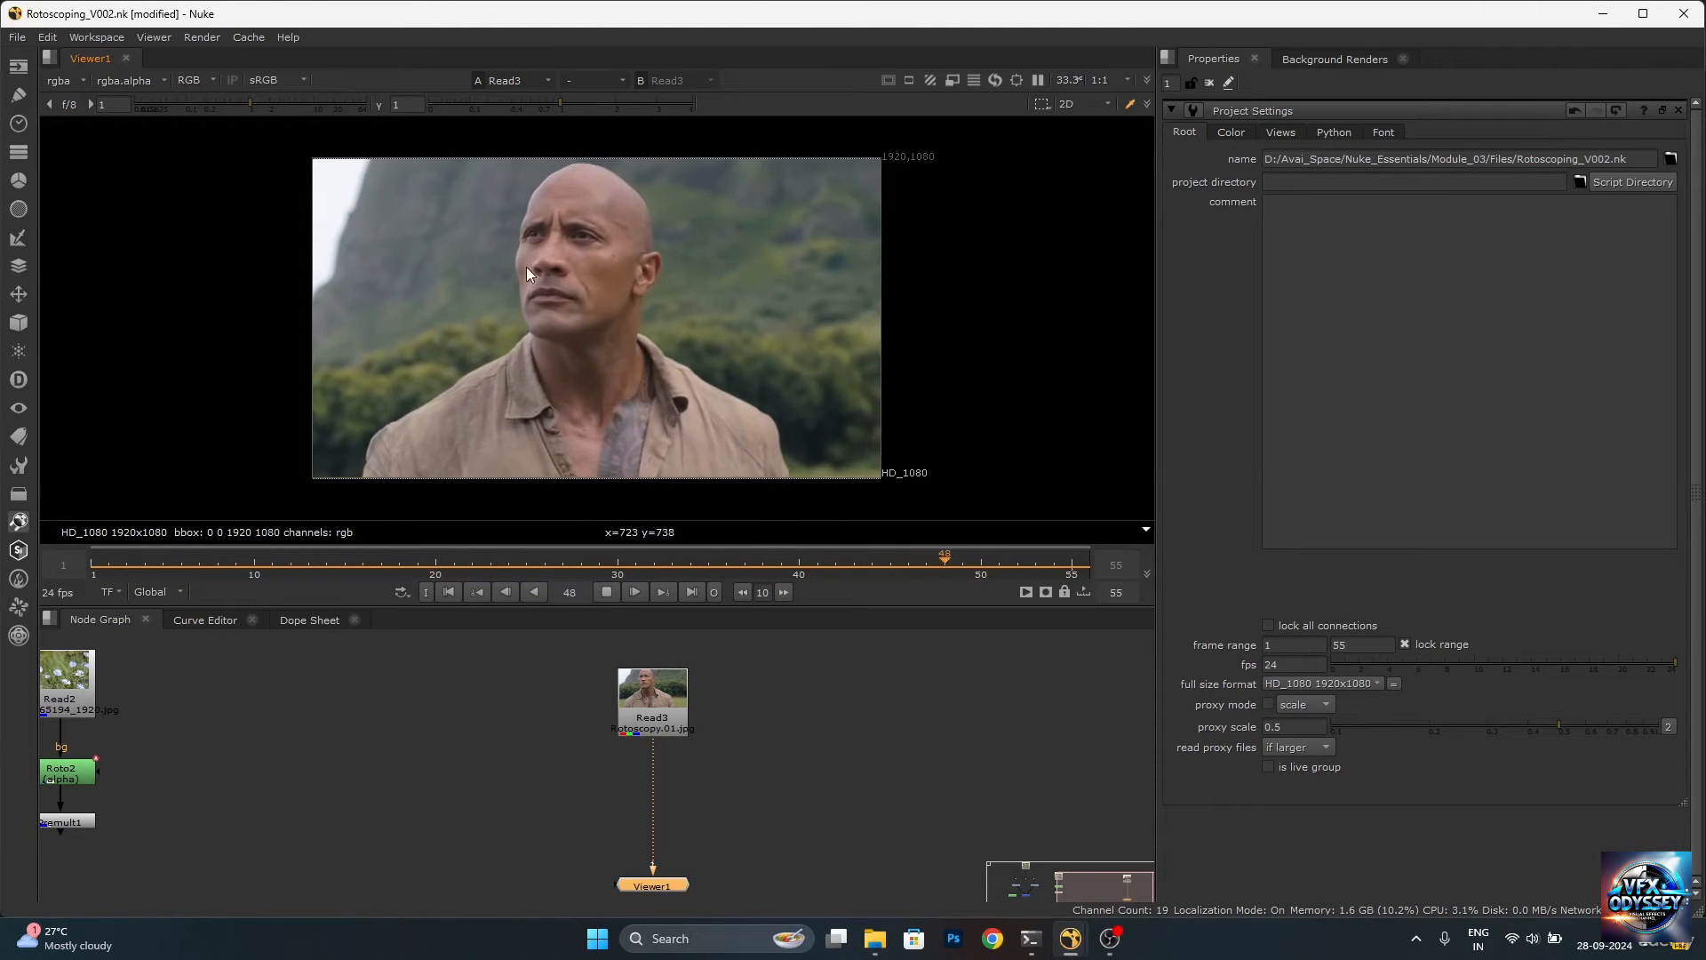
left_click(601, 589)
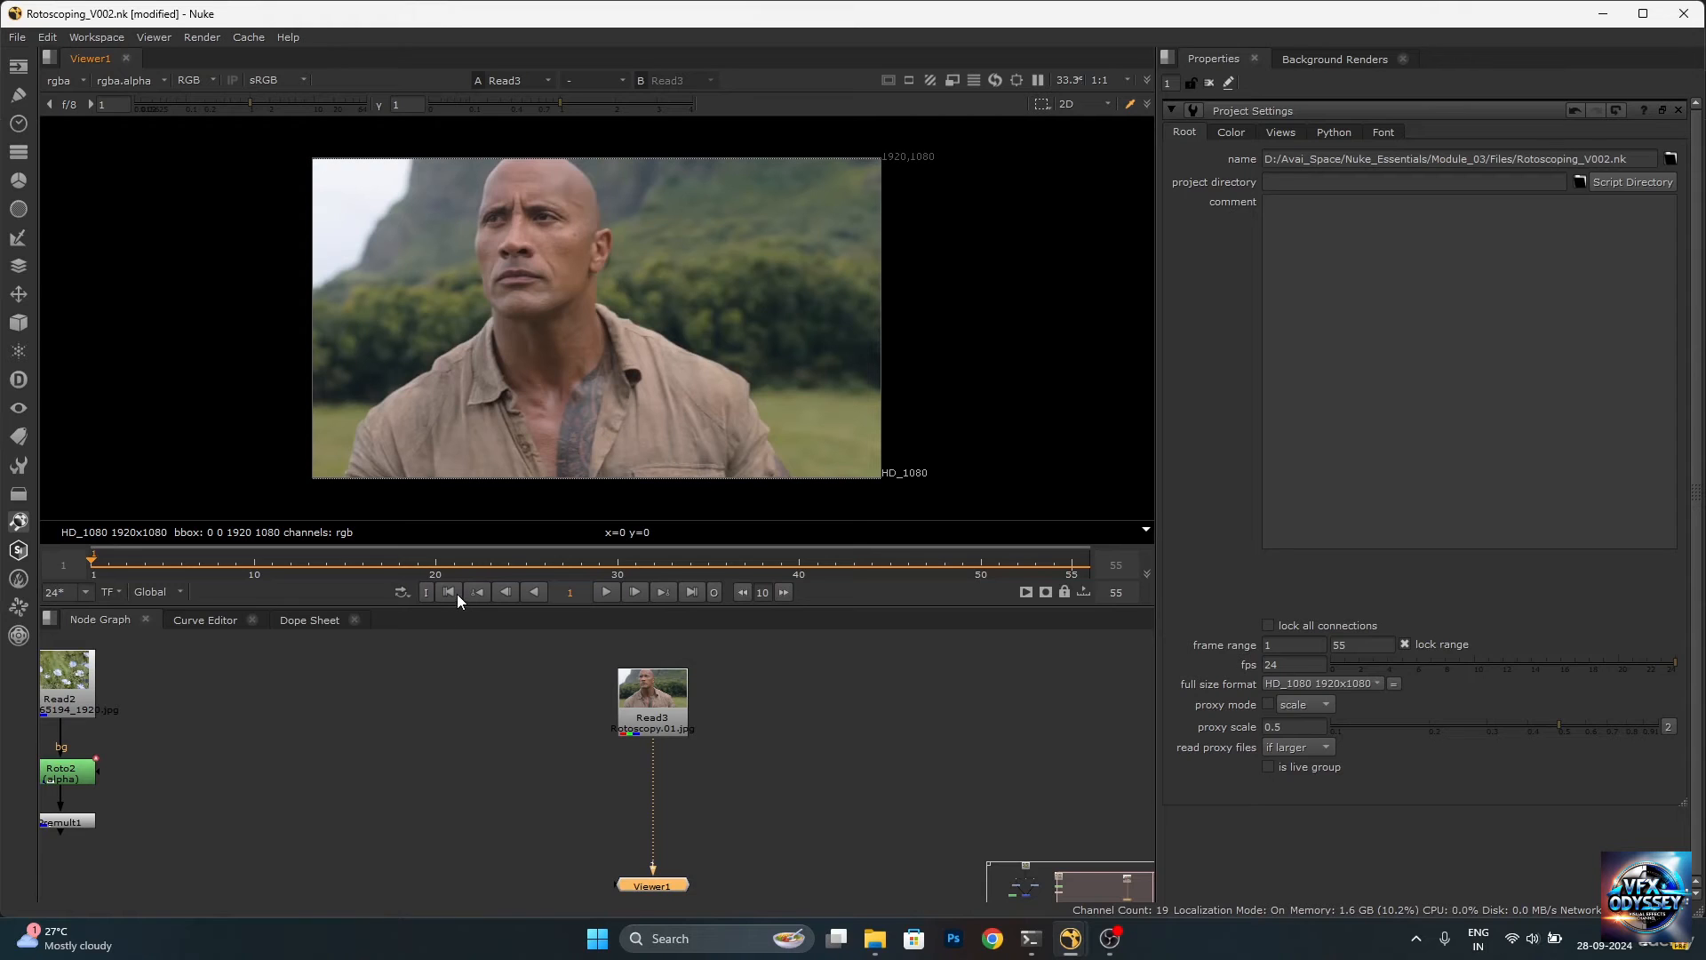
left_click(601, 593)
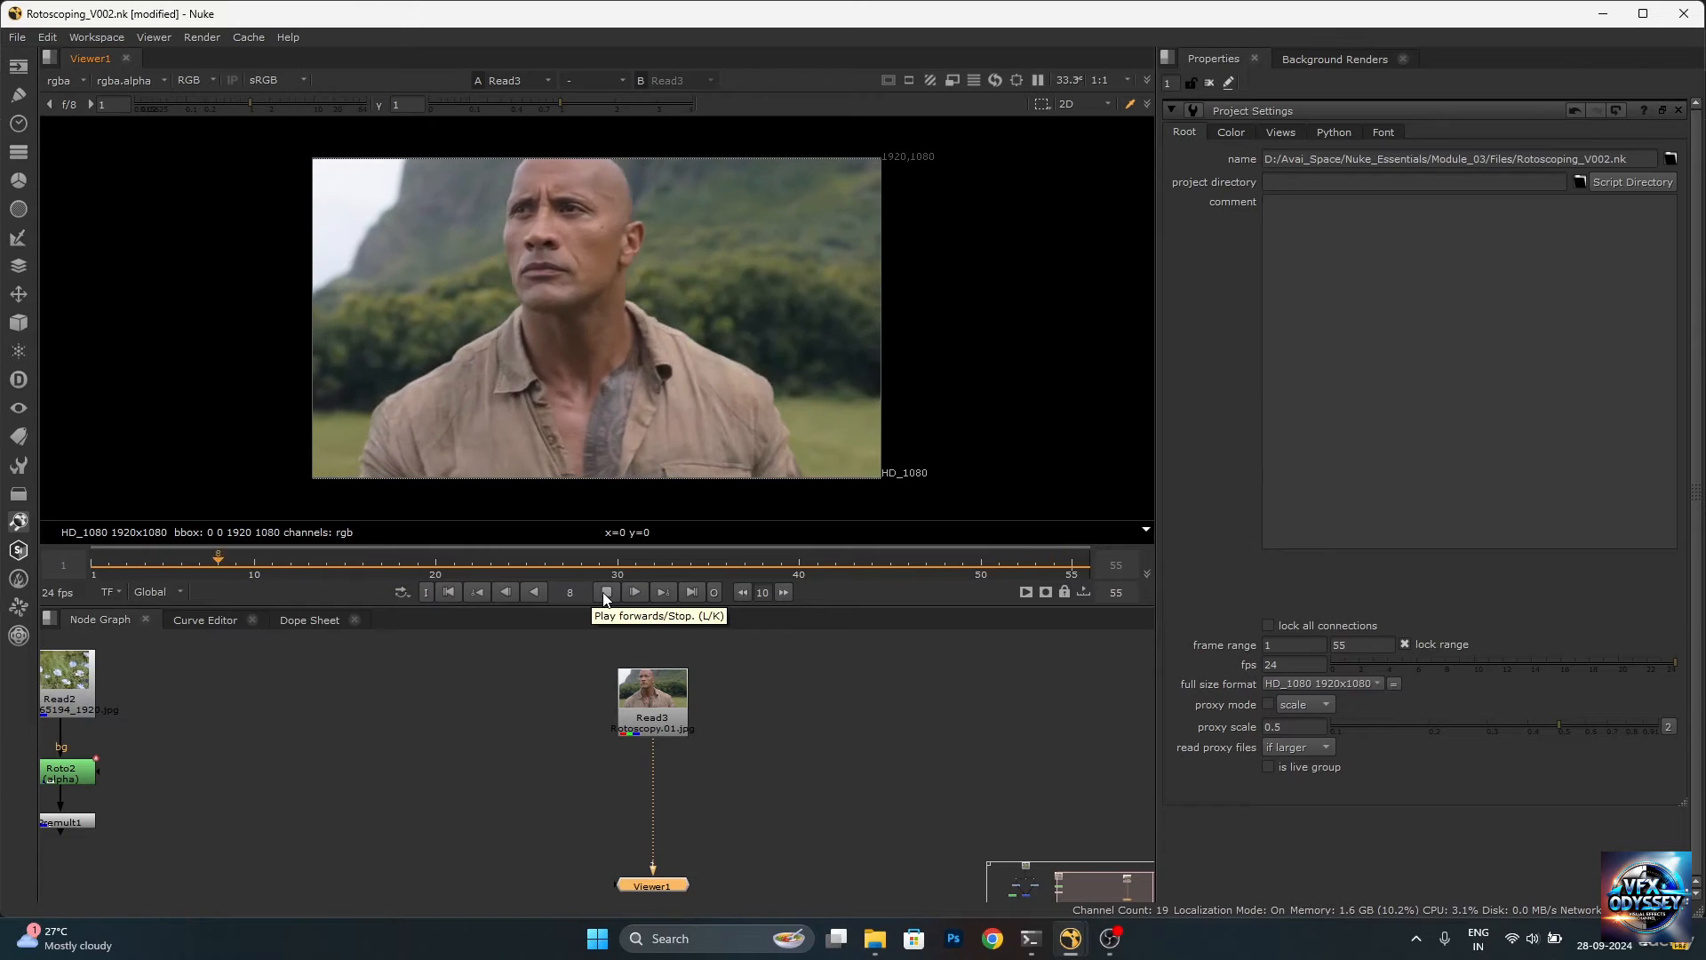
left_click(606, 592)
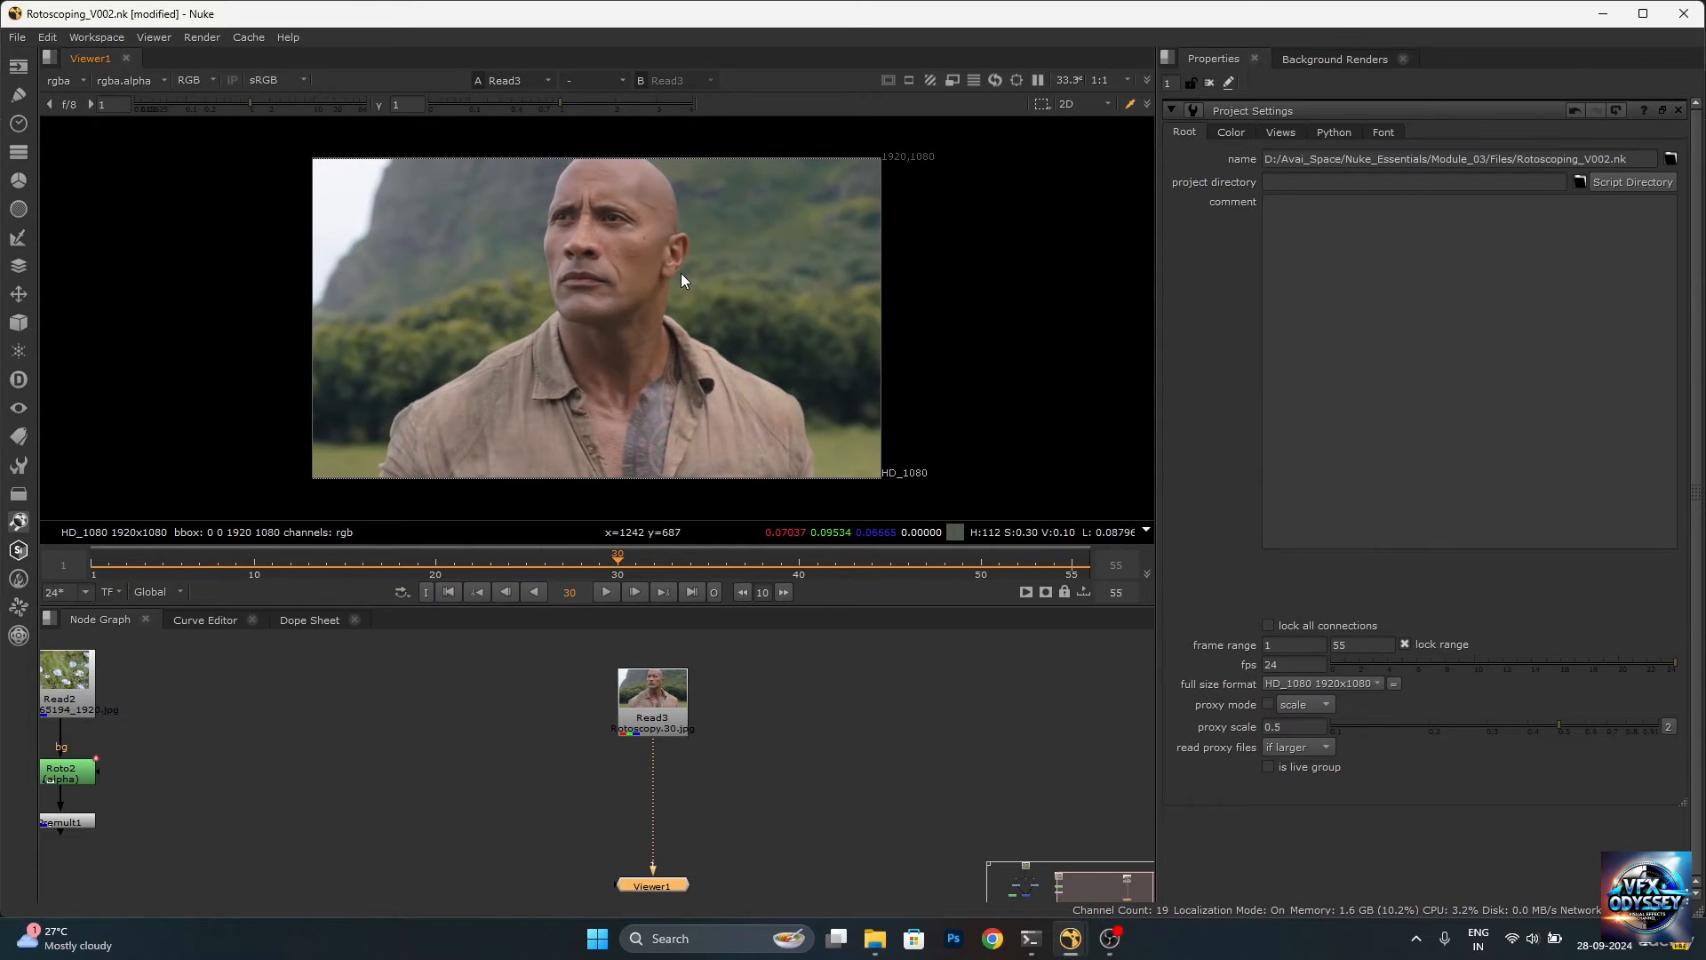
Examine the man's head up close while scrubbing the footage from frame 30 to frame 55.
scroll(680, 267, "up", 5)
scroll(611, 391, "down", 1)
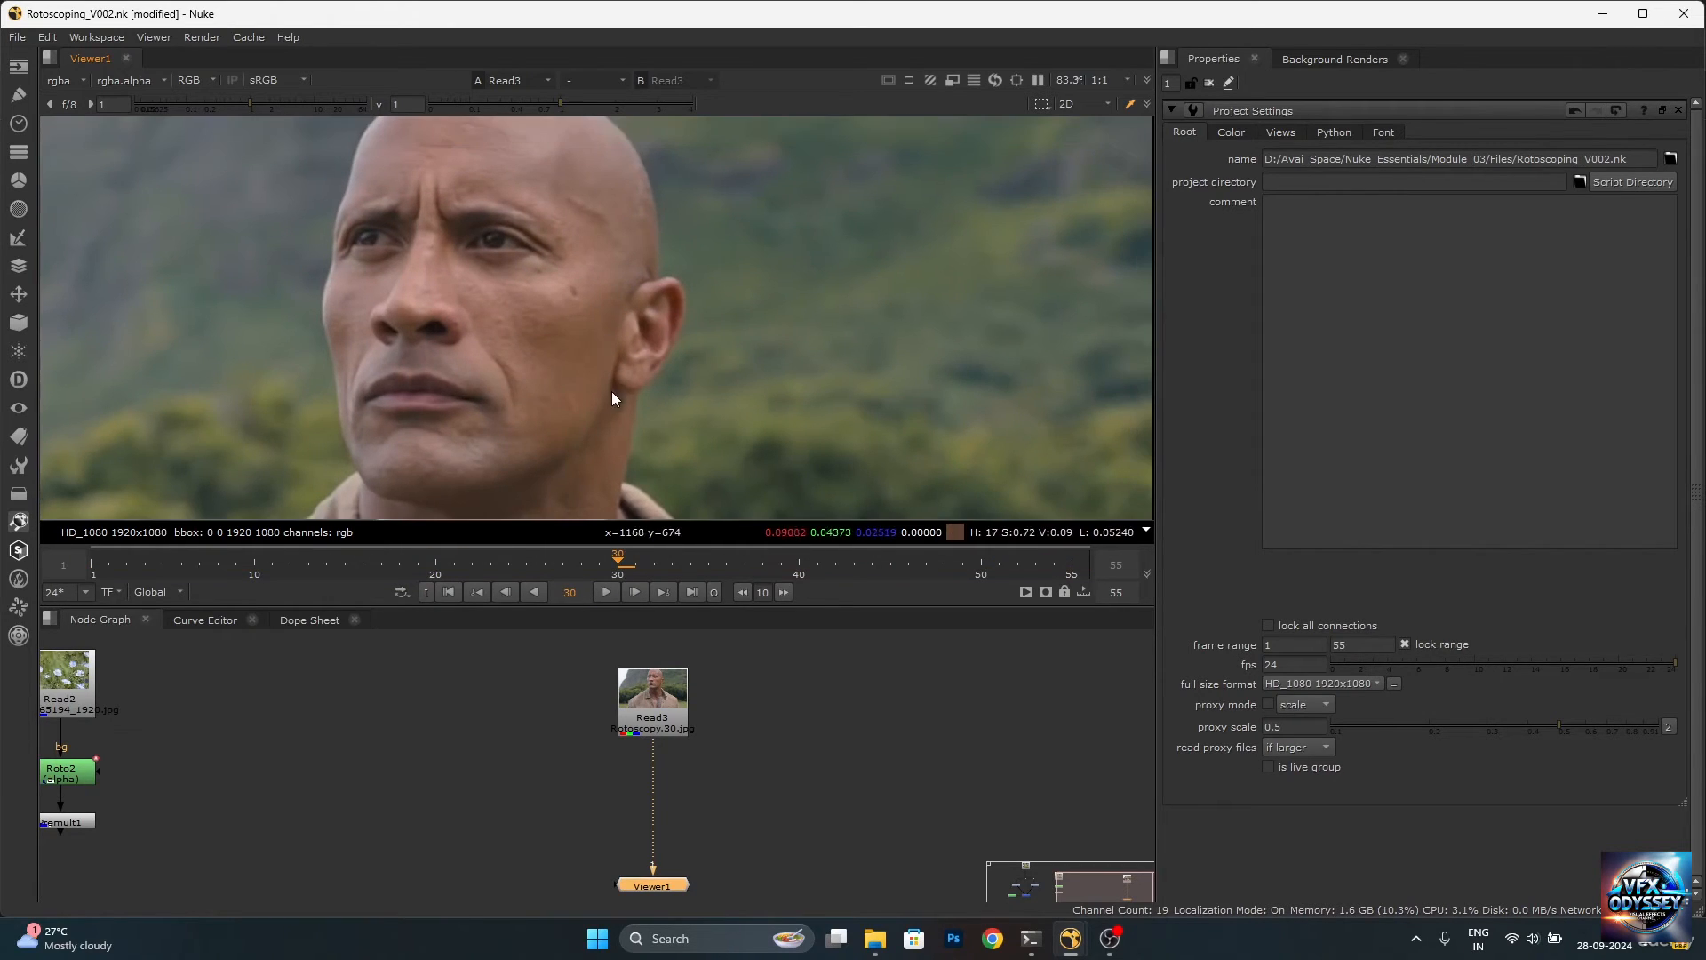
scroll(631, 320, "down", 1)
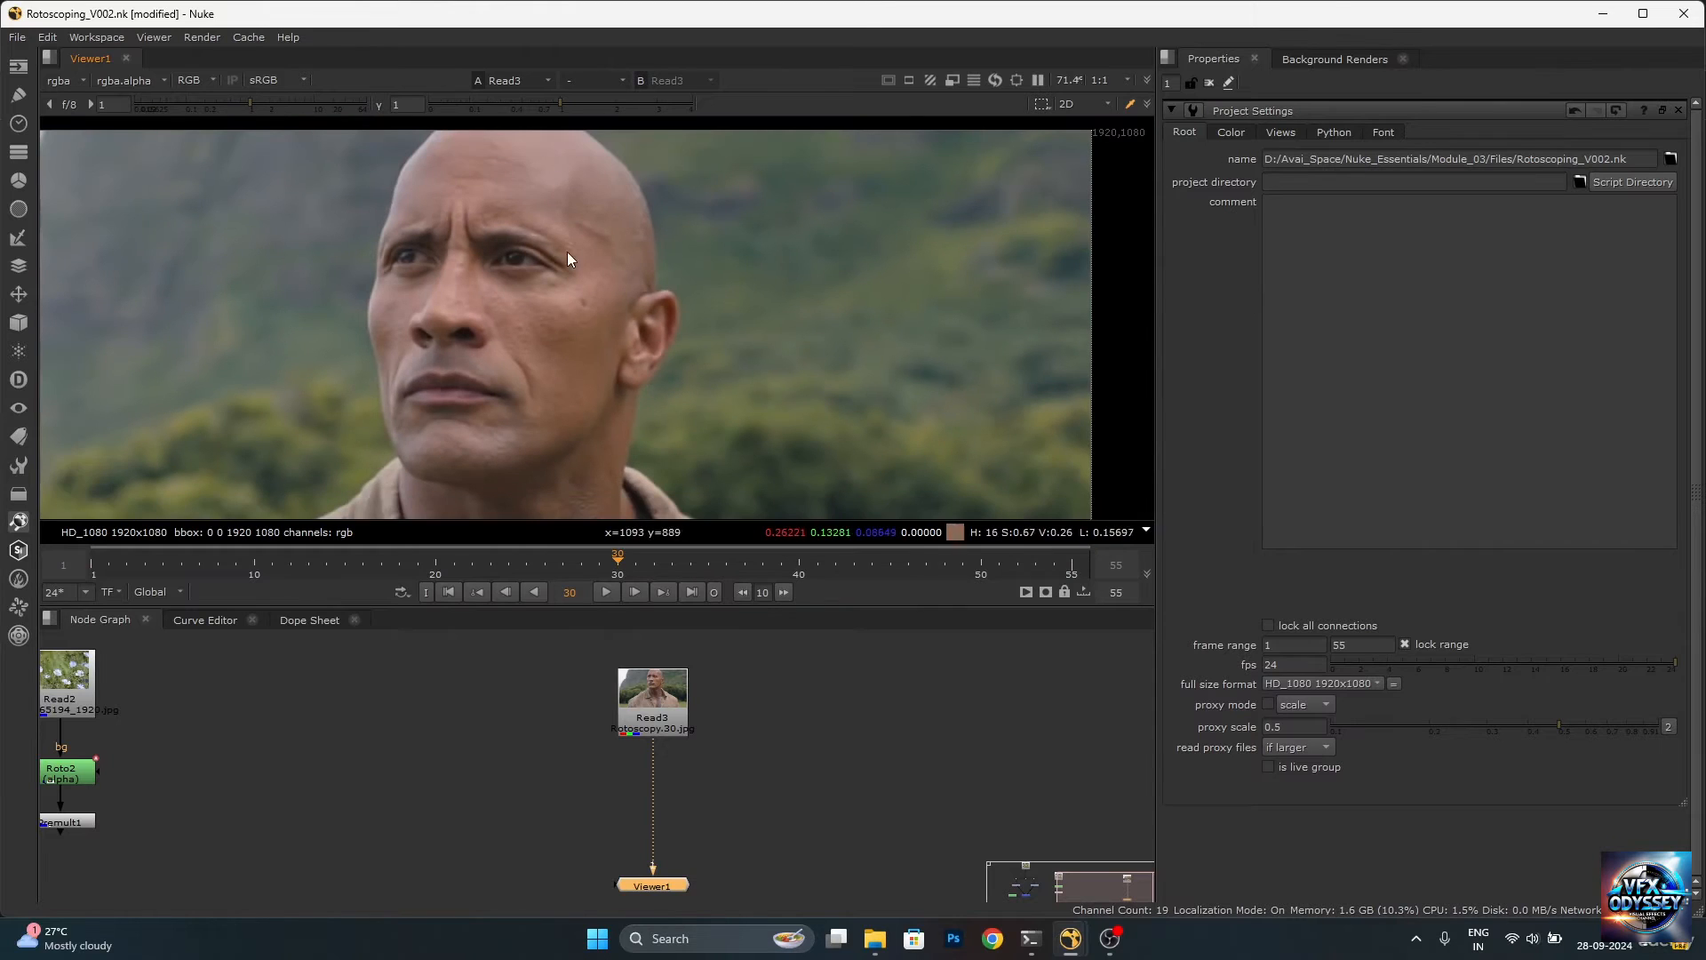
left_click_drag(621, 563, 1057, 573)
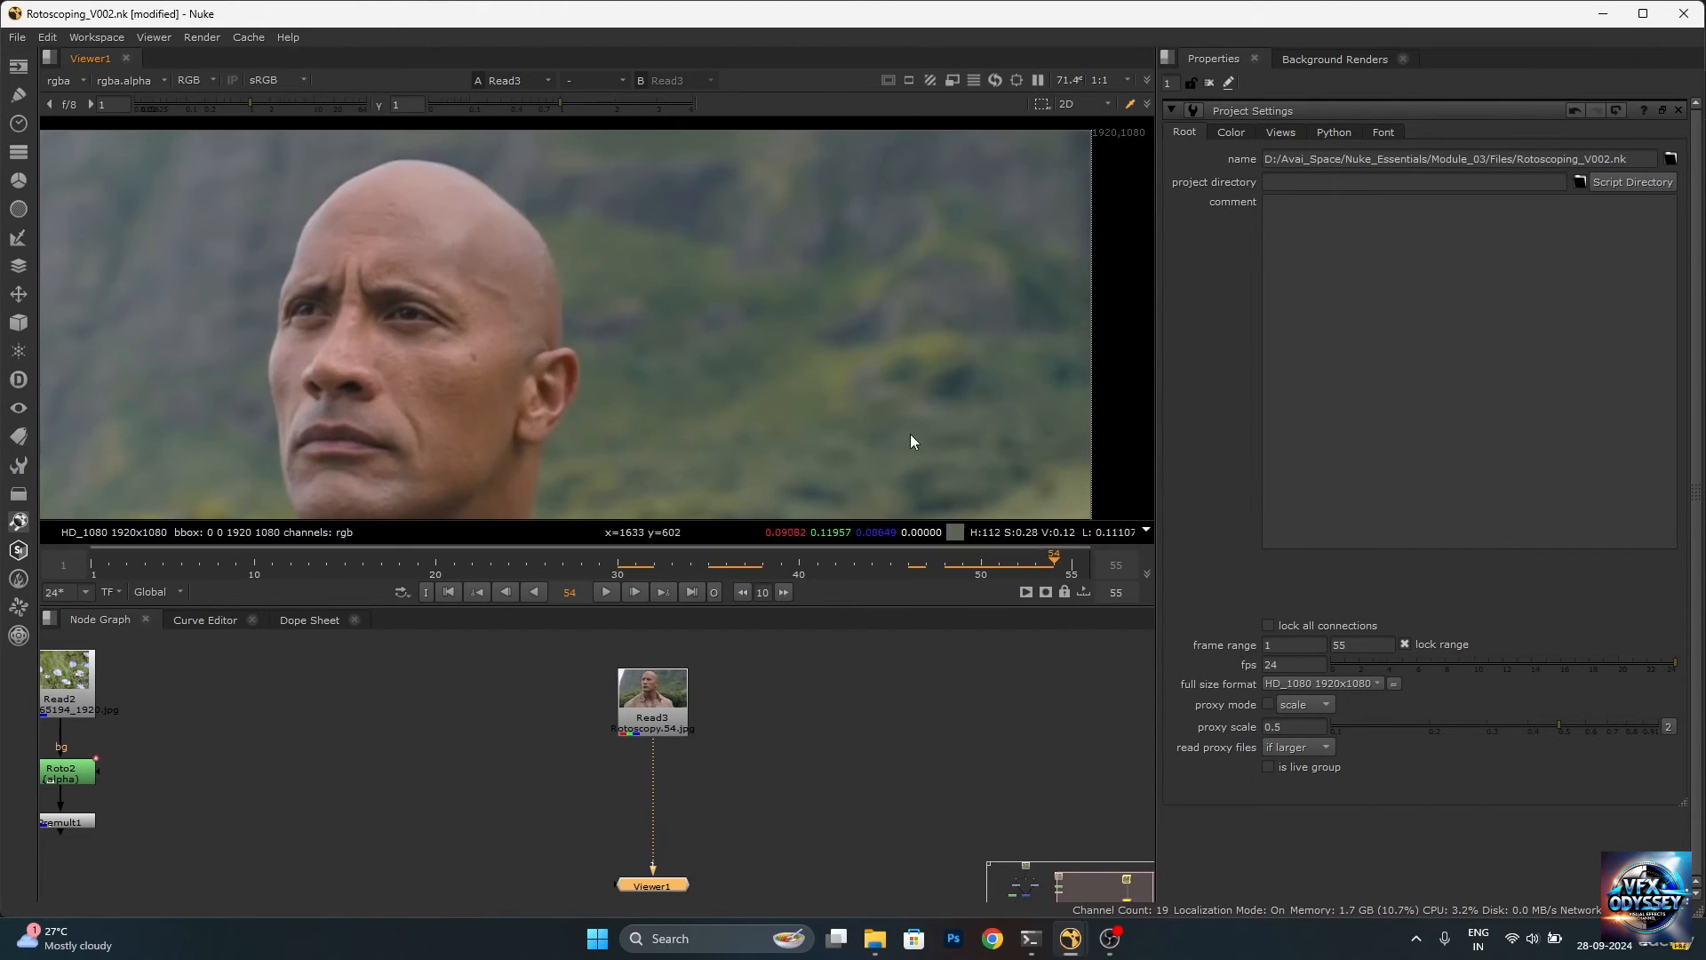
scroll(910, 434, "down", 2)
scroll(564, 435, "up", 1)
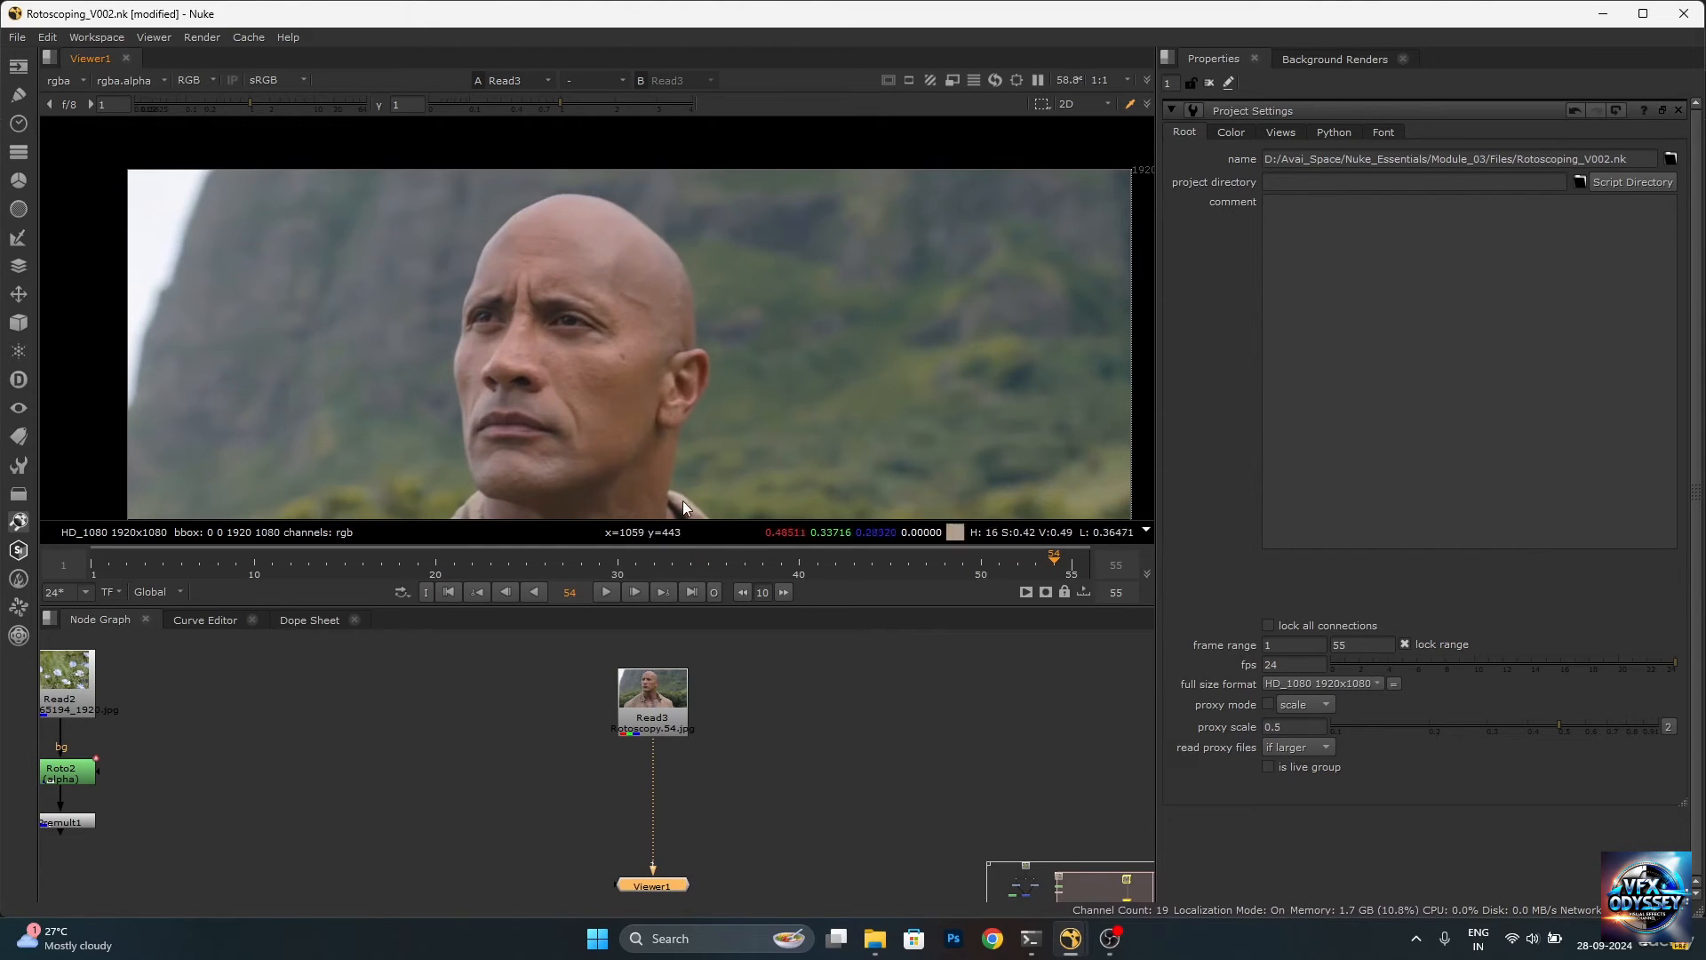
middle_click_drag(685, 484, 708, 455)
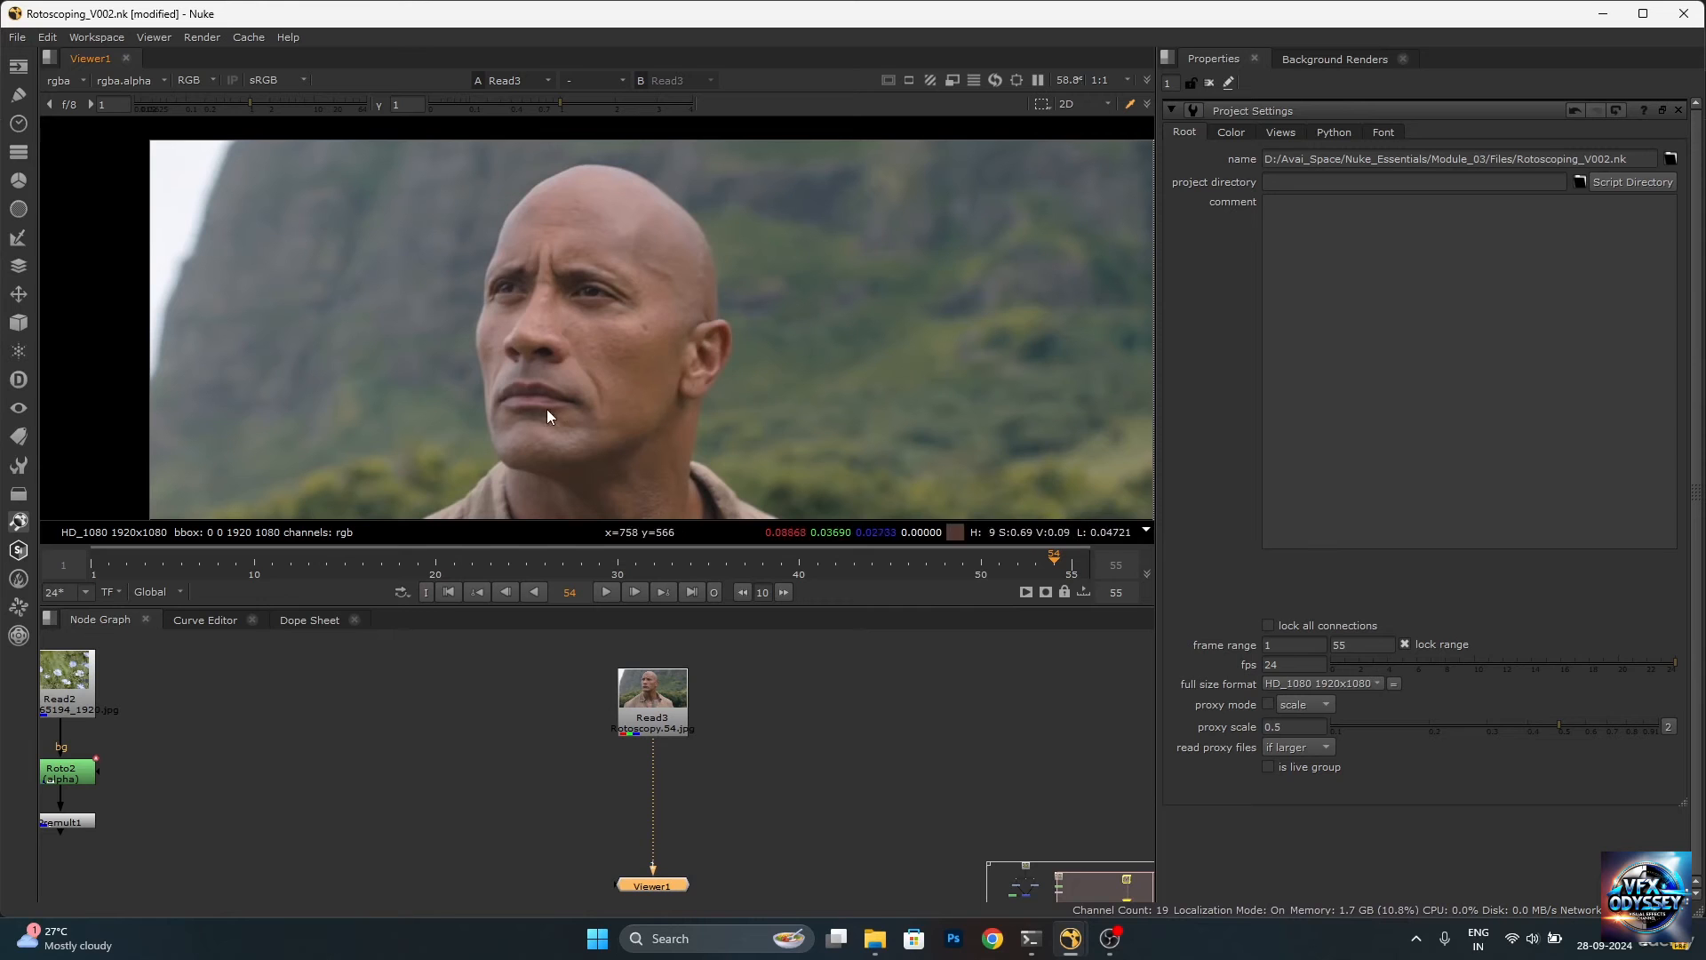
mouse_move(1049, 563)
left_mouse_down()
mouse_move(127, 563)
mouse_move(1072, 569)
left_mouse_up()
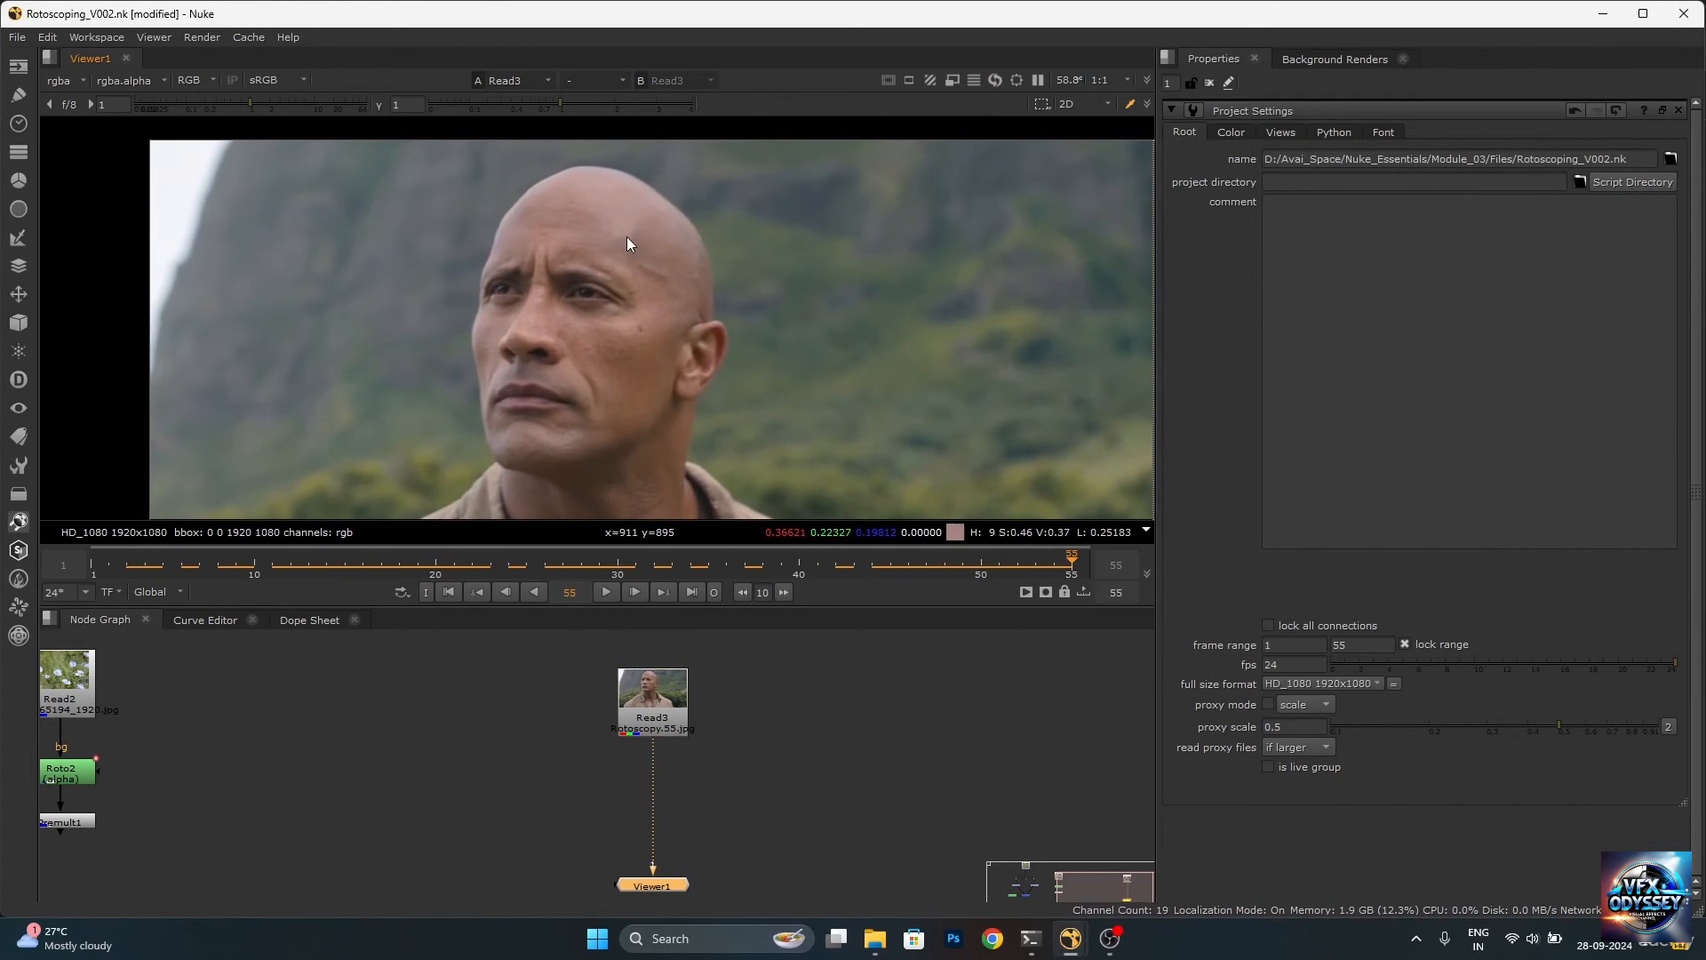
Add a Roto node directly below Read3, with frame 55 shown close up on the head.
scroll(699, 212, "up", 2)
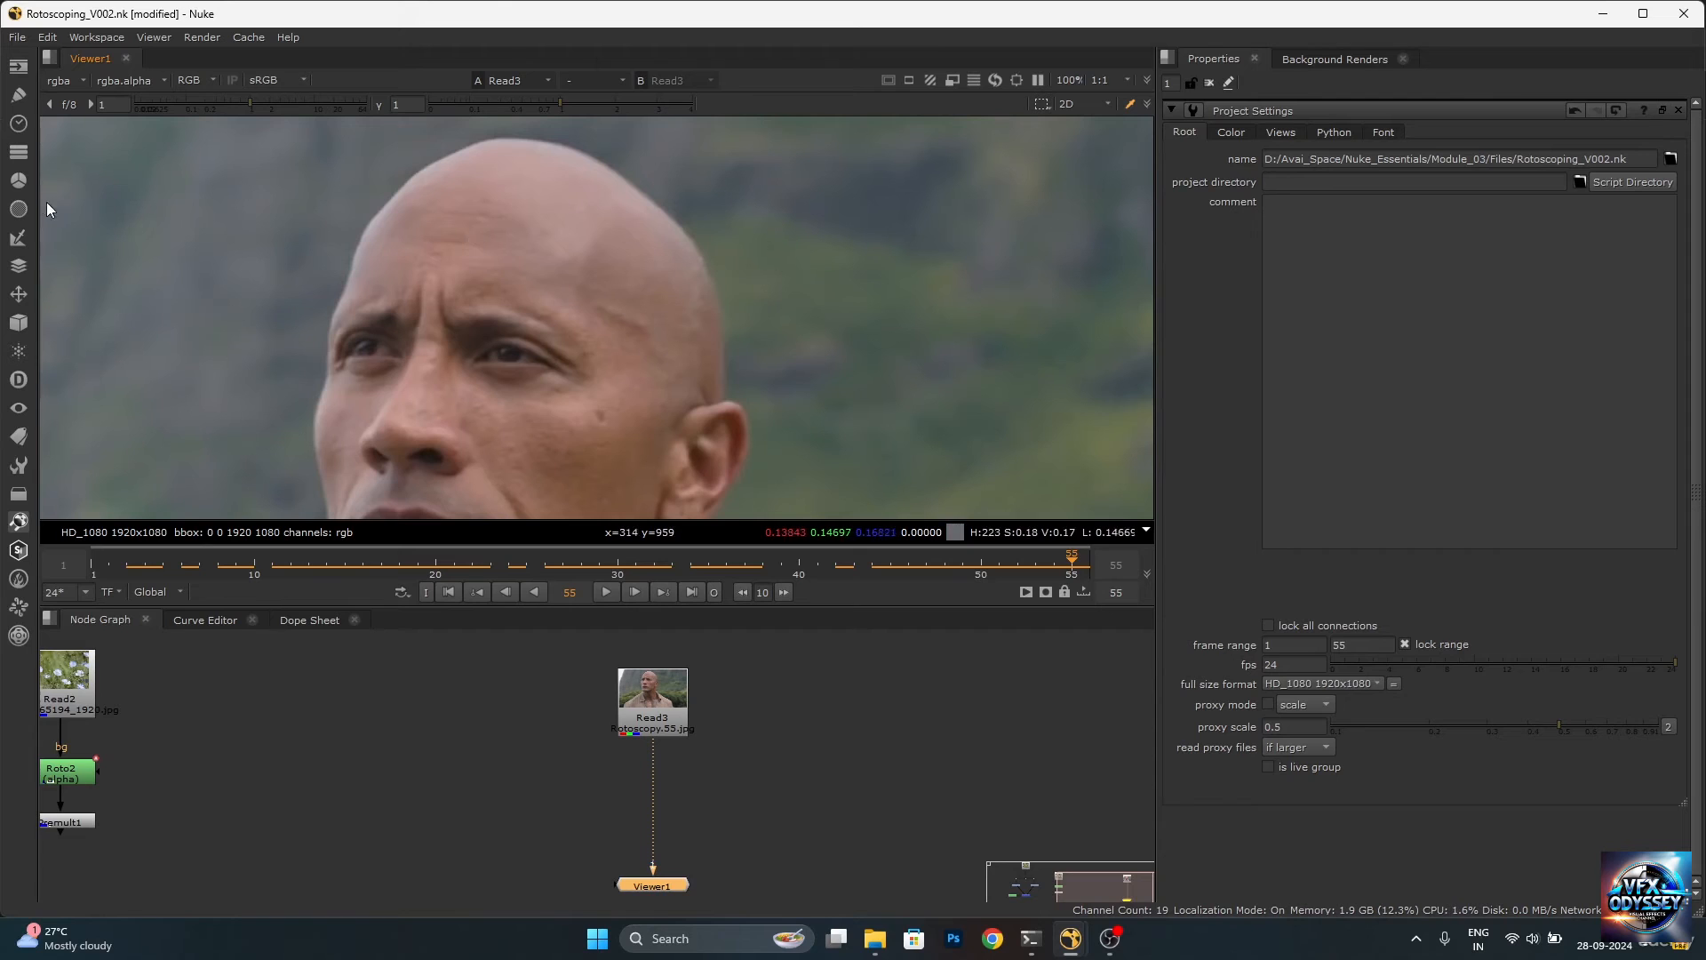
left_click(650, 711)
key("o")
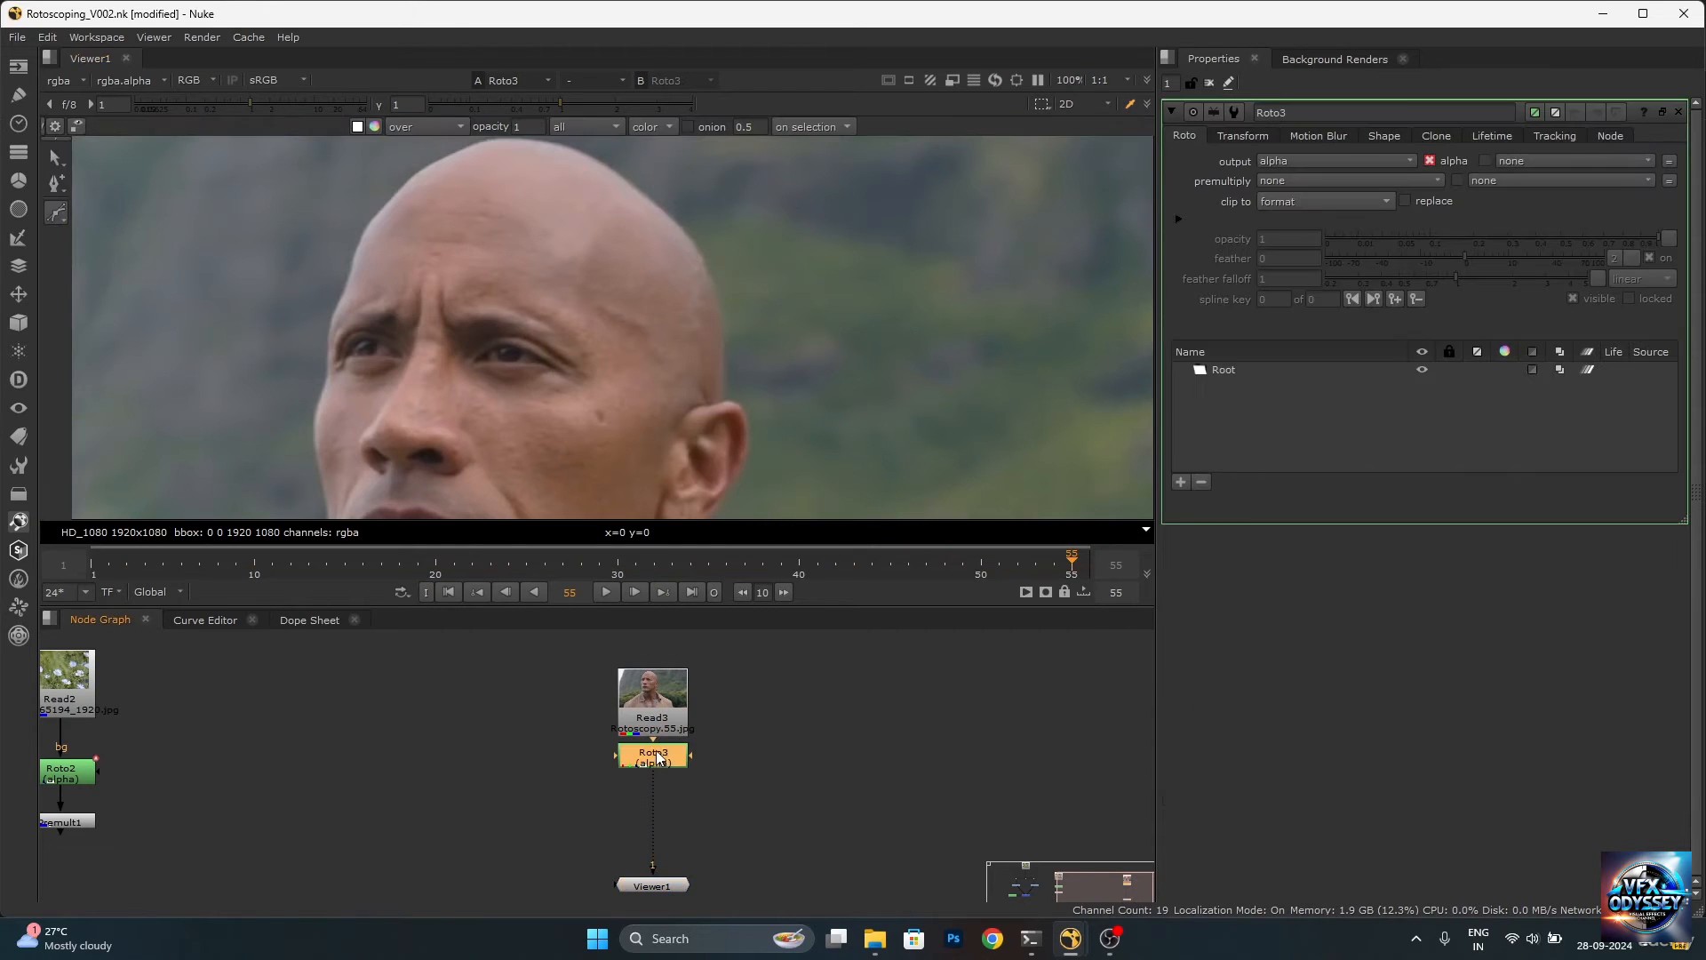
Move Roto3 slightly lower beneath Read3 and activate the B-Spline tool with the viewer maximized on the head.
left_click_drag(653, 751, 653, 793)
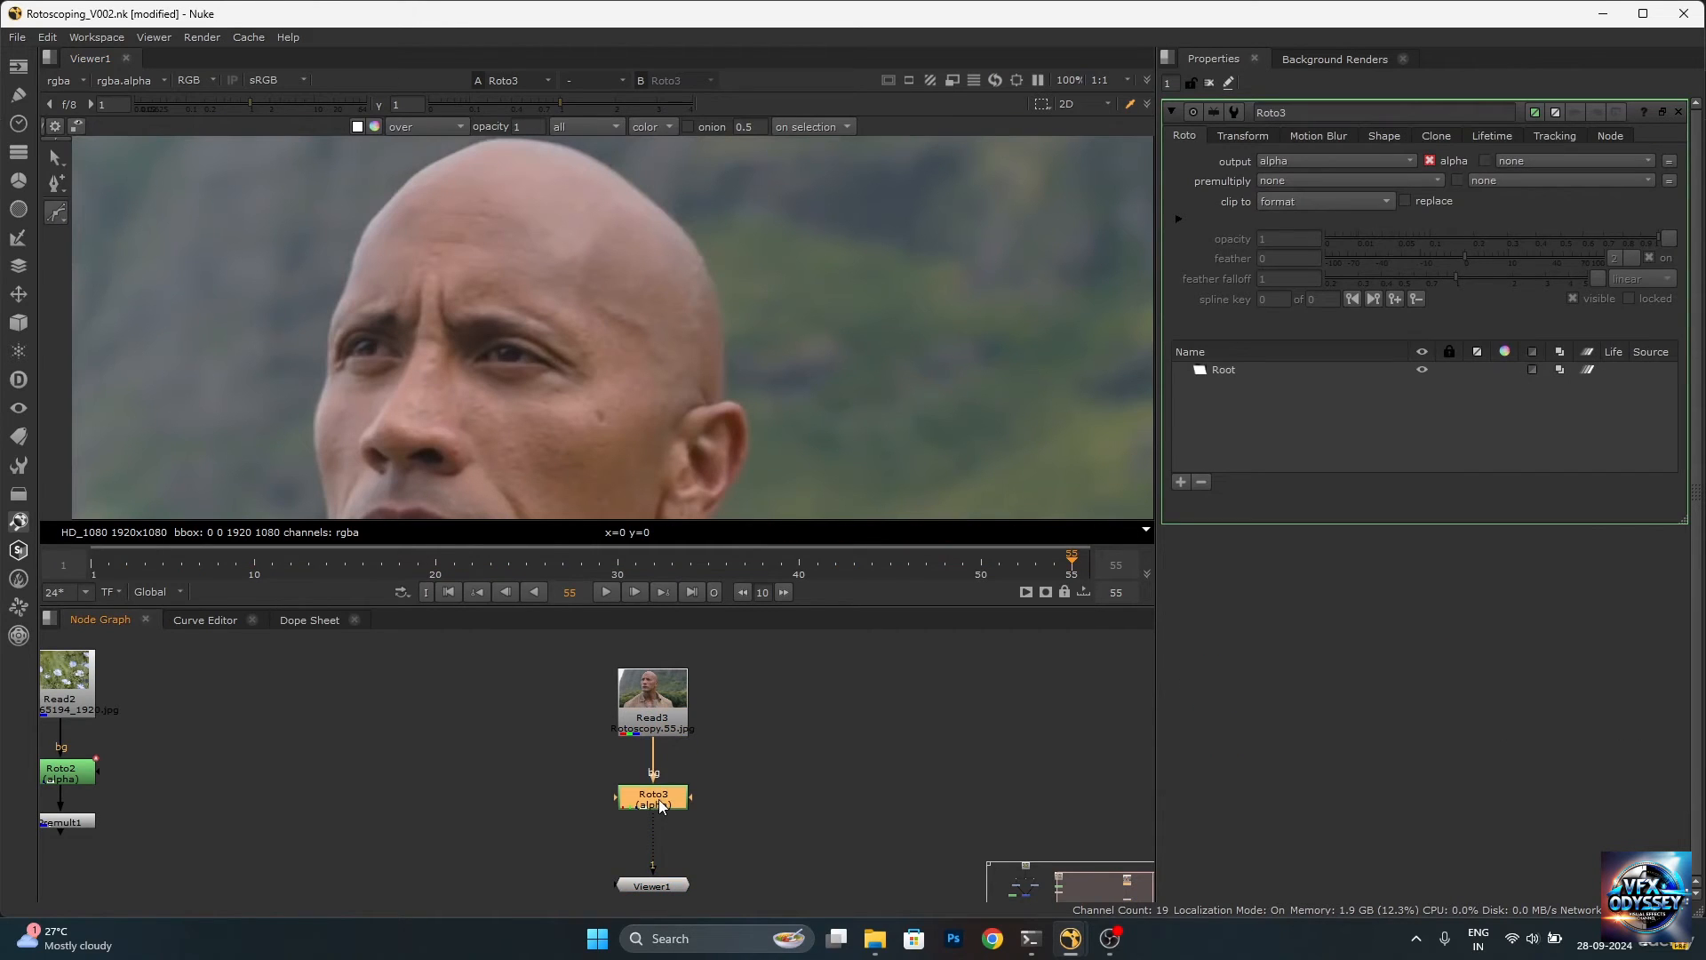
right_click(58, 215)
left_click(174, 248)
key("space")
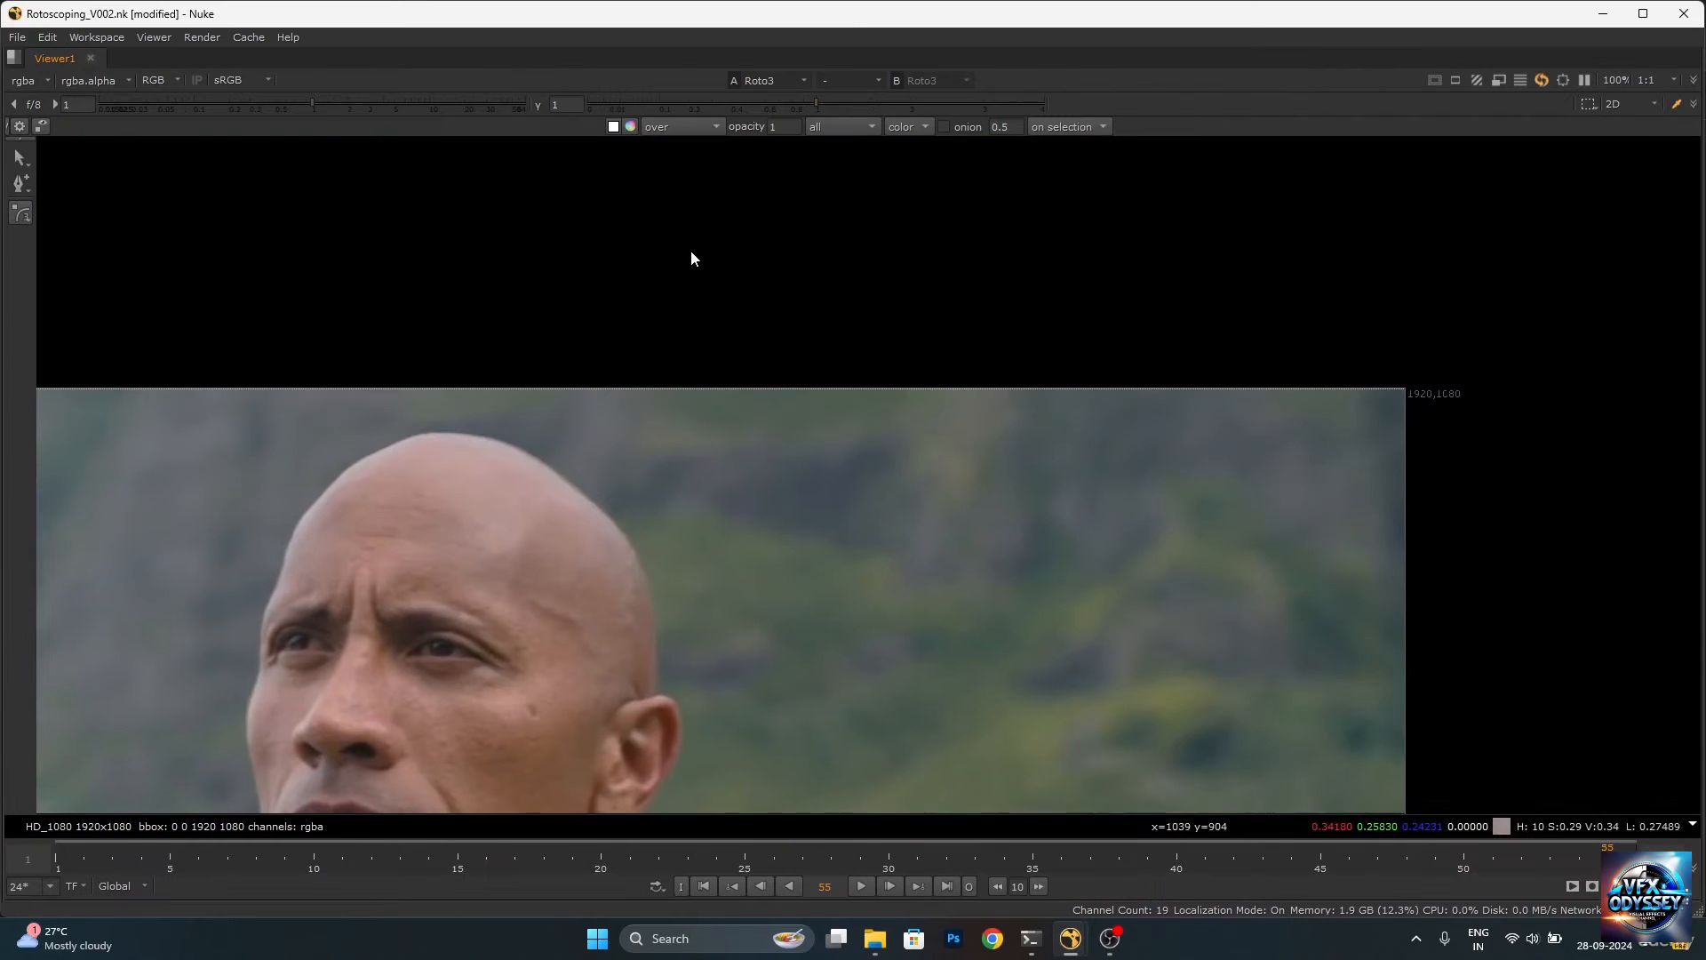
scroll(687, 542, "up", 3)
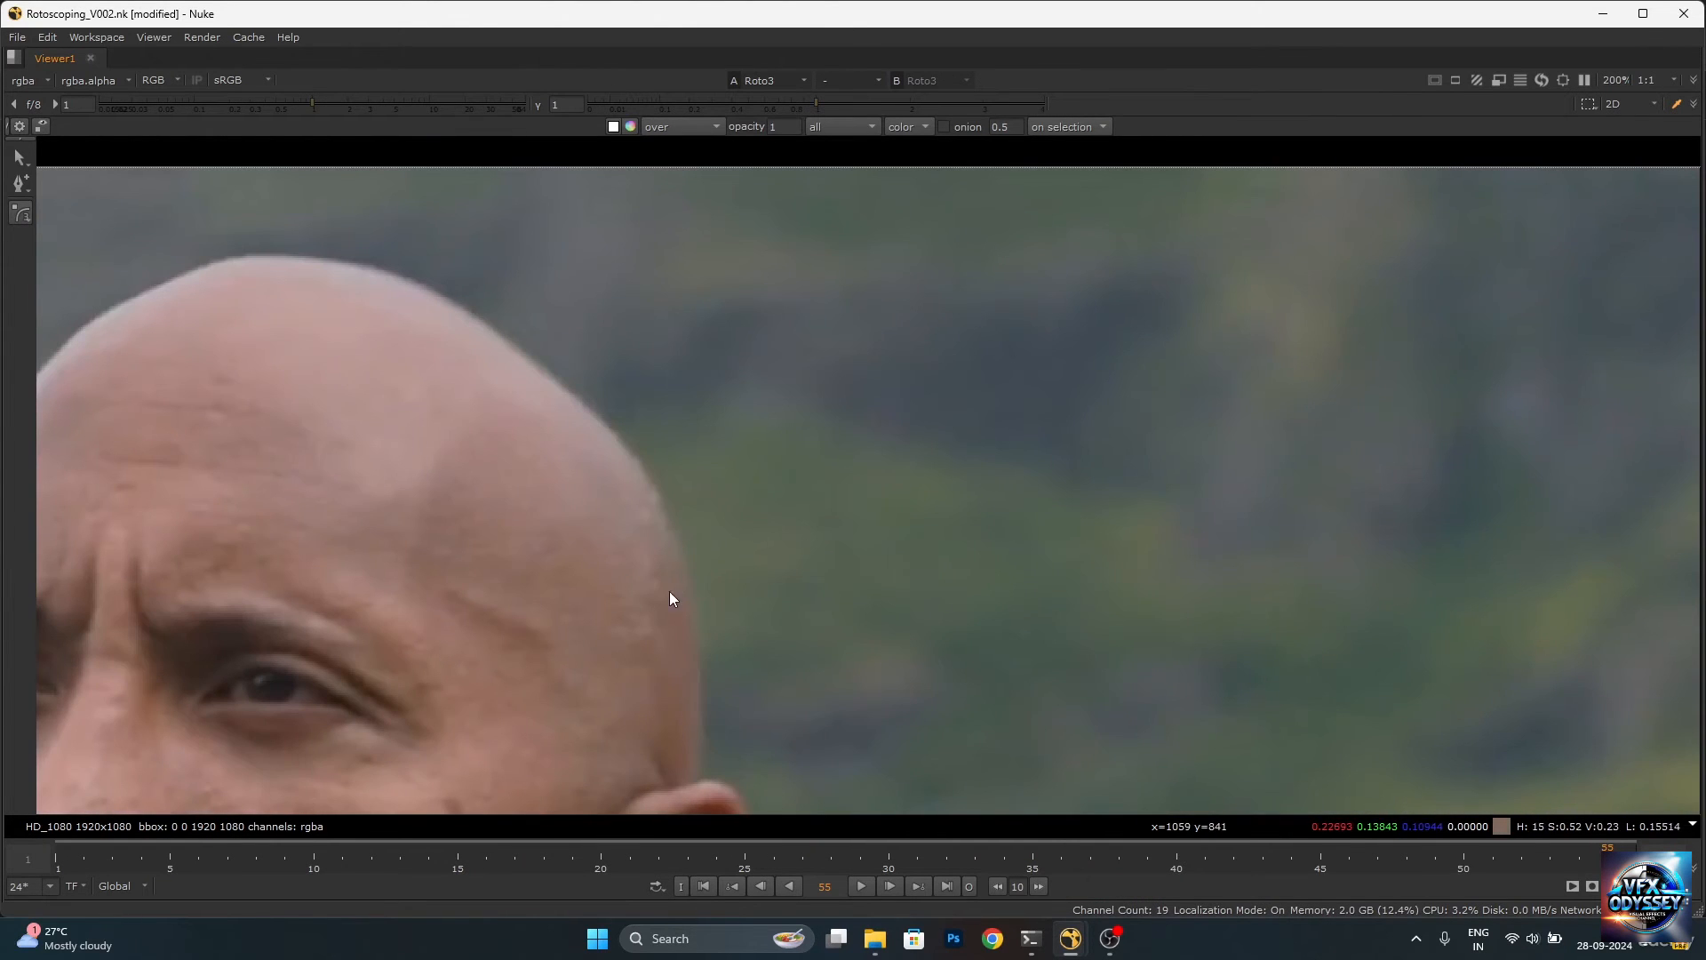
middle_click_drag(669, 601, 776, 489)
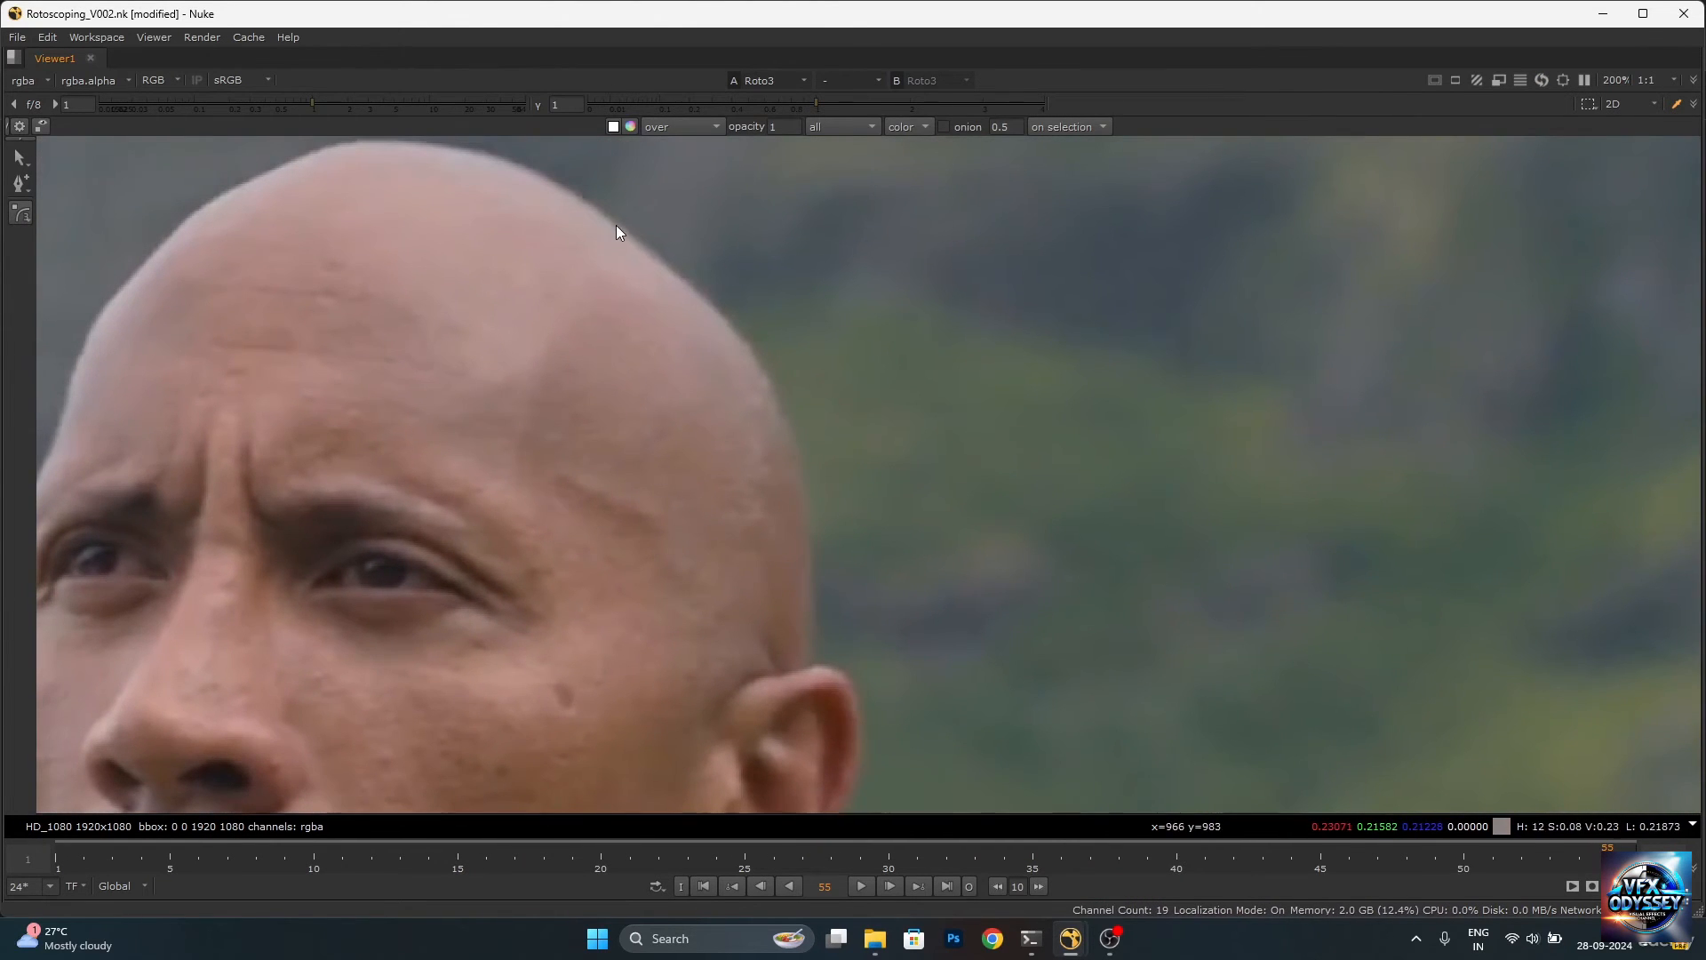
Trace the back edge of the head with B-Spline points from the crown down to the ear and onto the cheek.
left_click(732, 324)
left_click(808, 492)
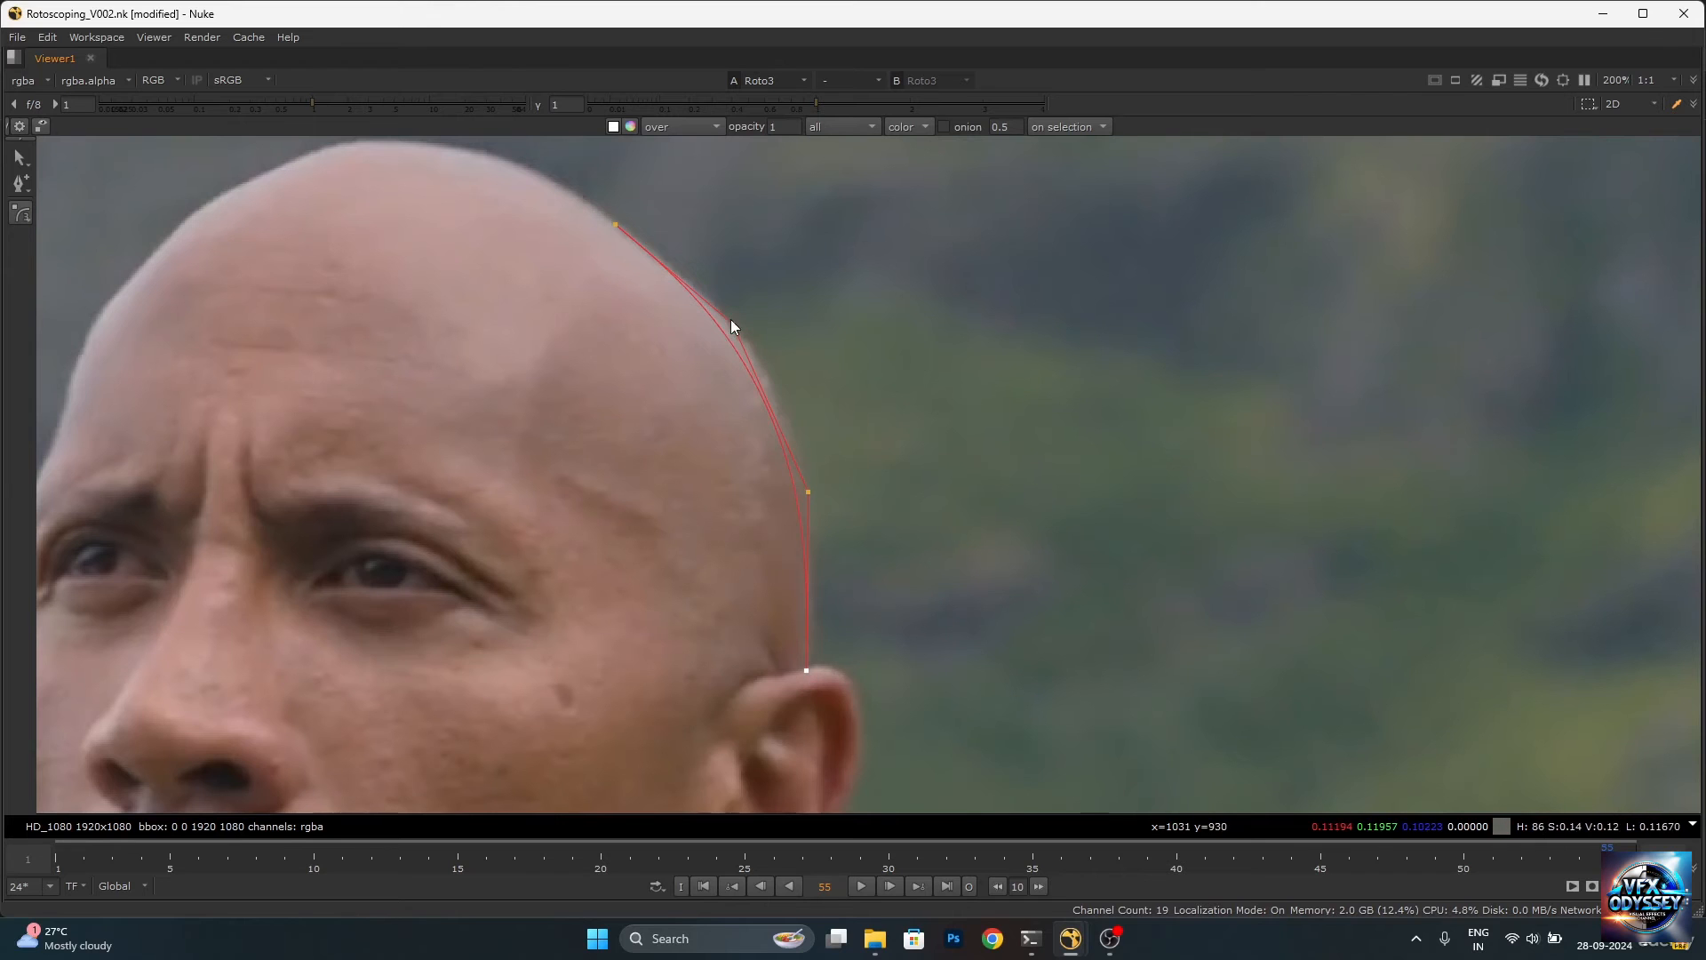
left_click_drag(730, 323, 755, 342)
scroll(826, 537, "down", 8)
scroll(813, 568, "up", 8)
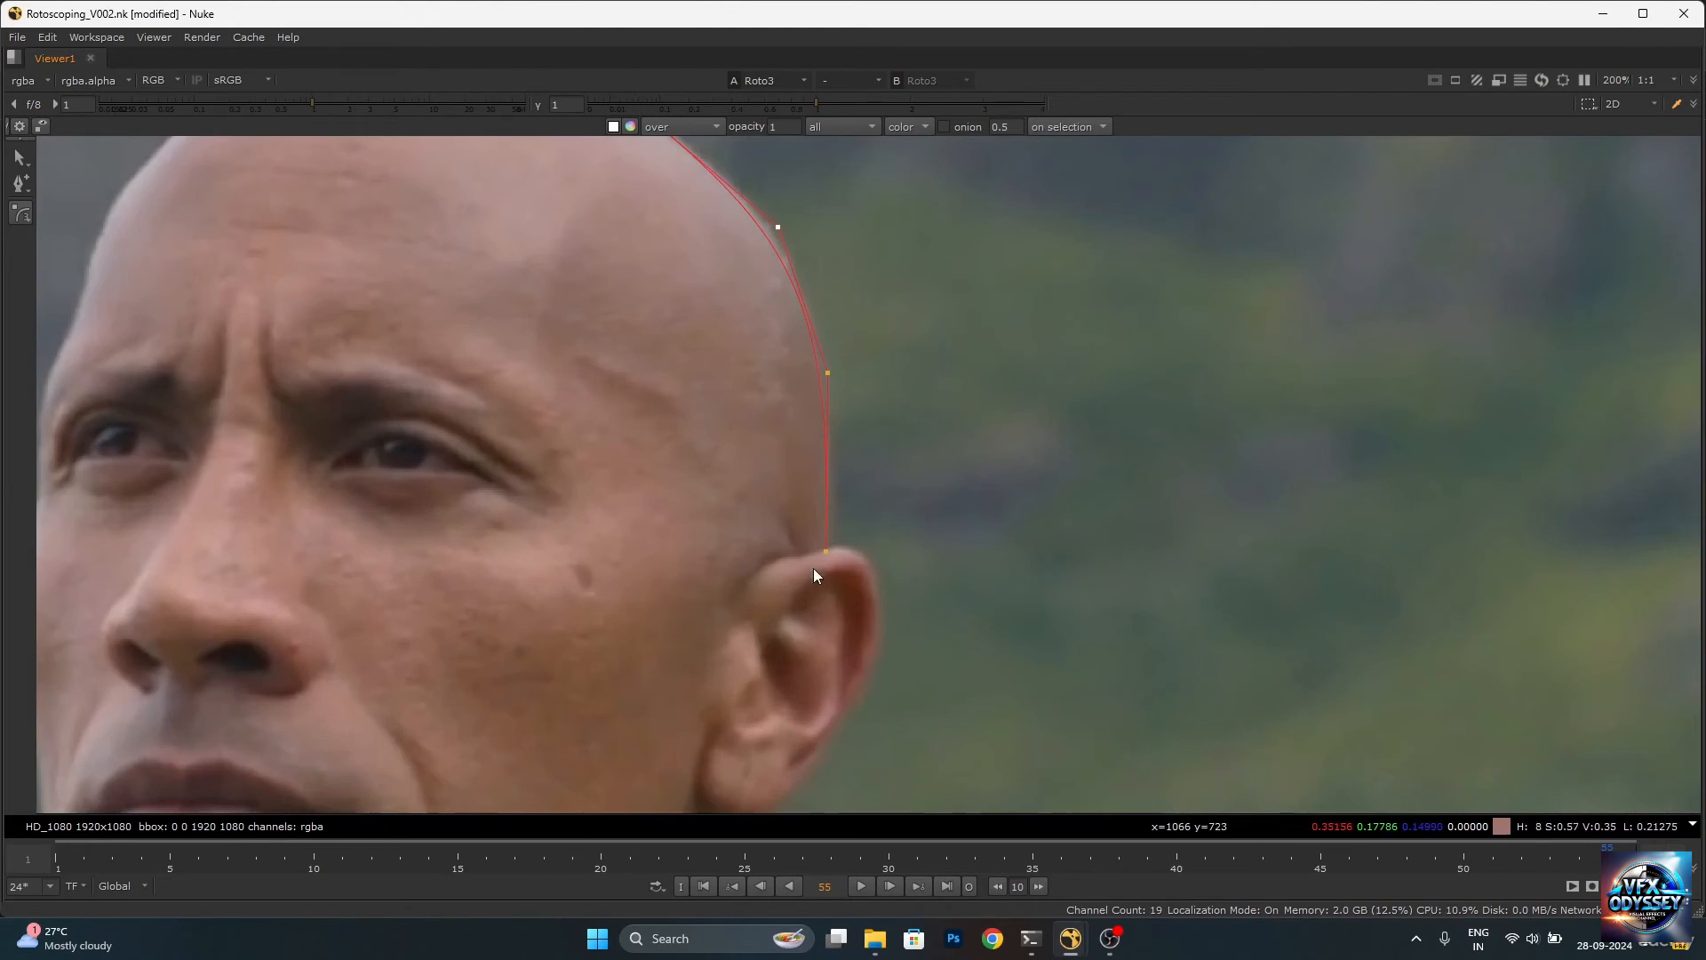
left_click(754, 637)
middle_click_drag(669, 536, 696, 656)
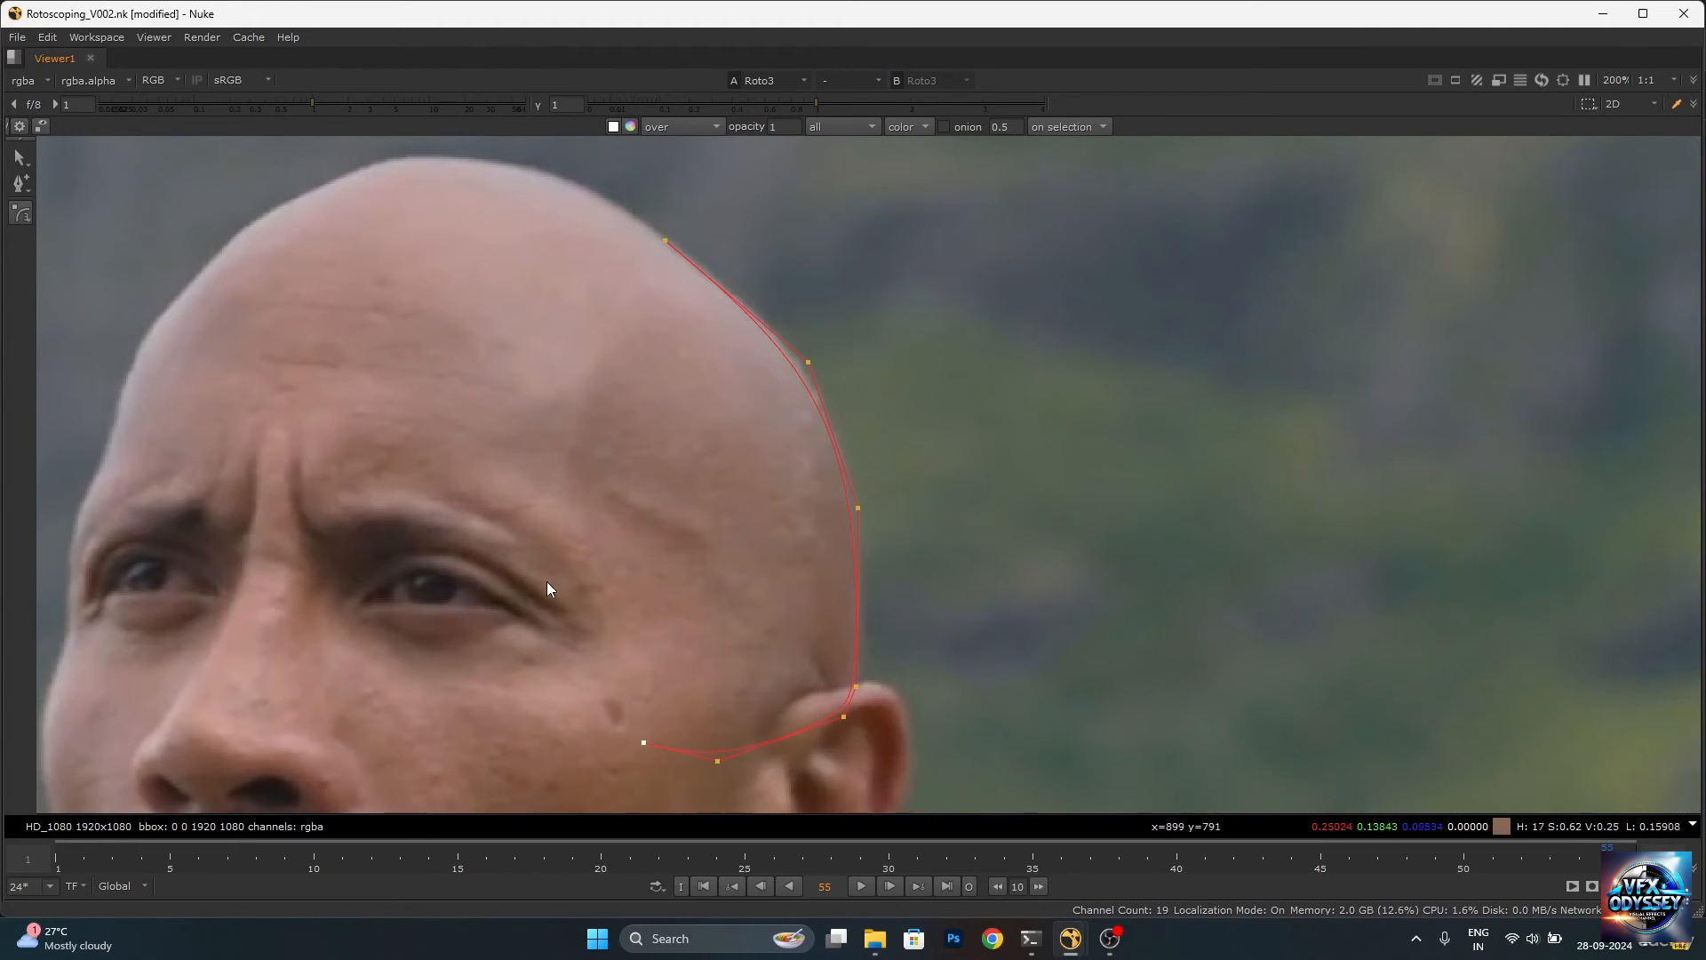
Continue the B-Spline up across the temple and forehead and close it at its starting point near the crown.
left_click(485, 356)
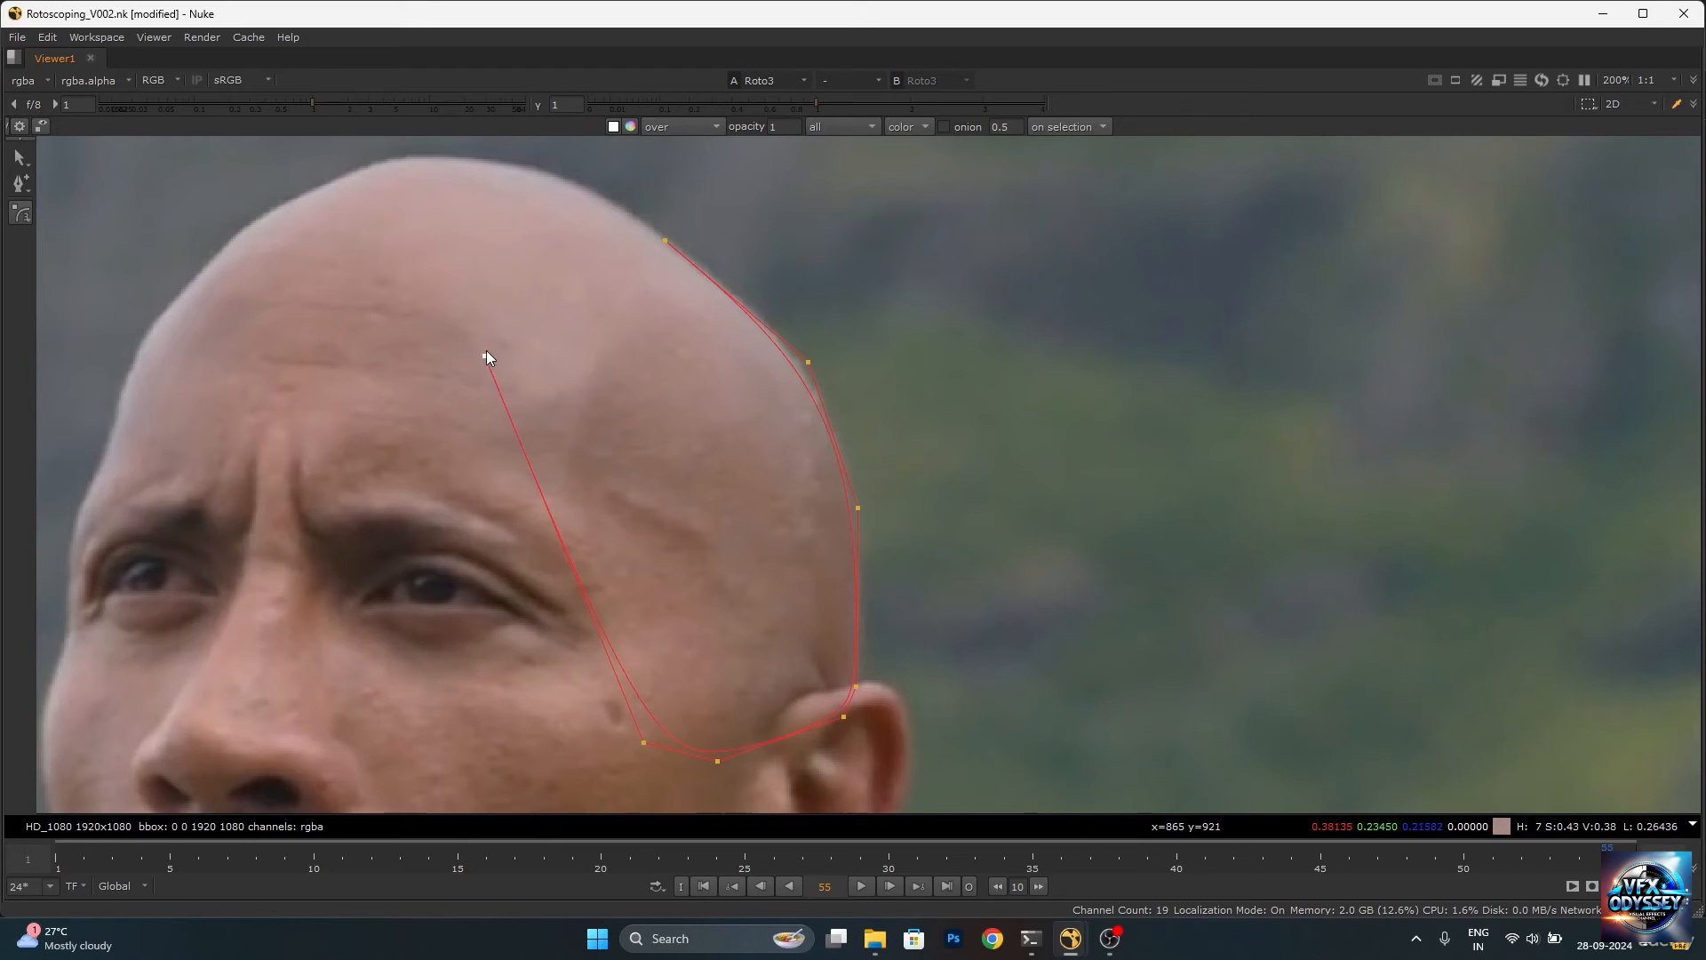
left_click(508, 305)
left_click(624, 228)
left_click(666, 241)
Examine the closed shape's points along the back of the head and its alpha, and restore the full workspace layout.
scroll(690, 238, "down", 3)
scroll(629, 361, "up", 4)
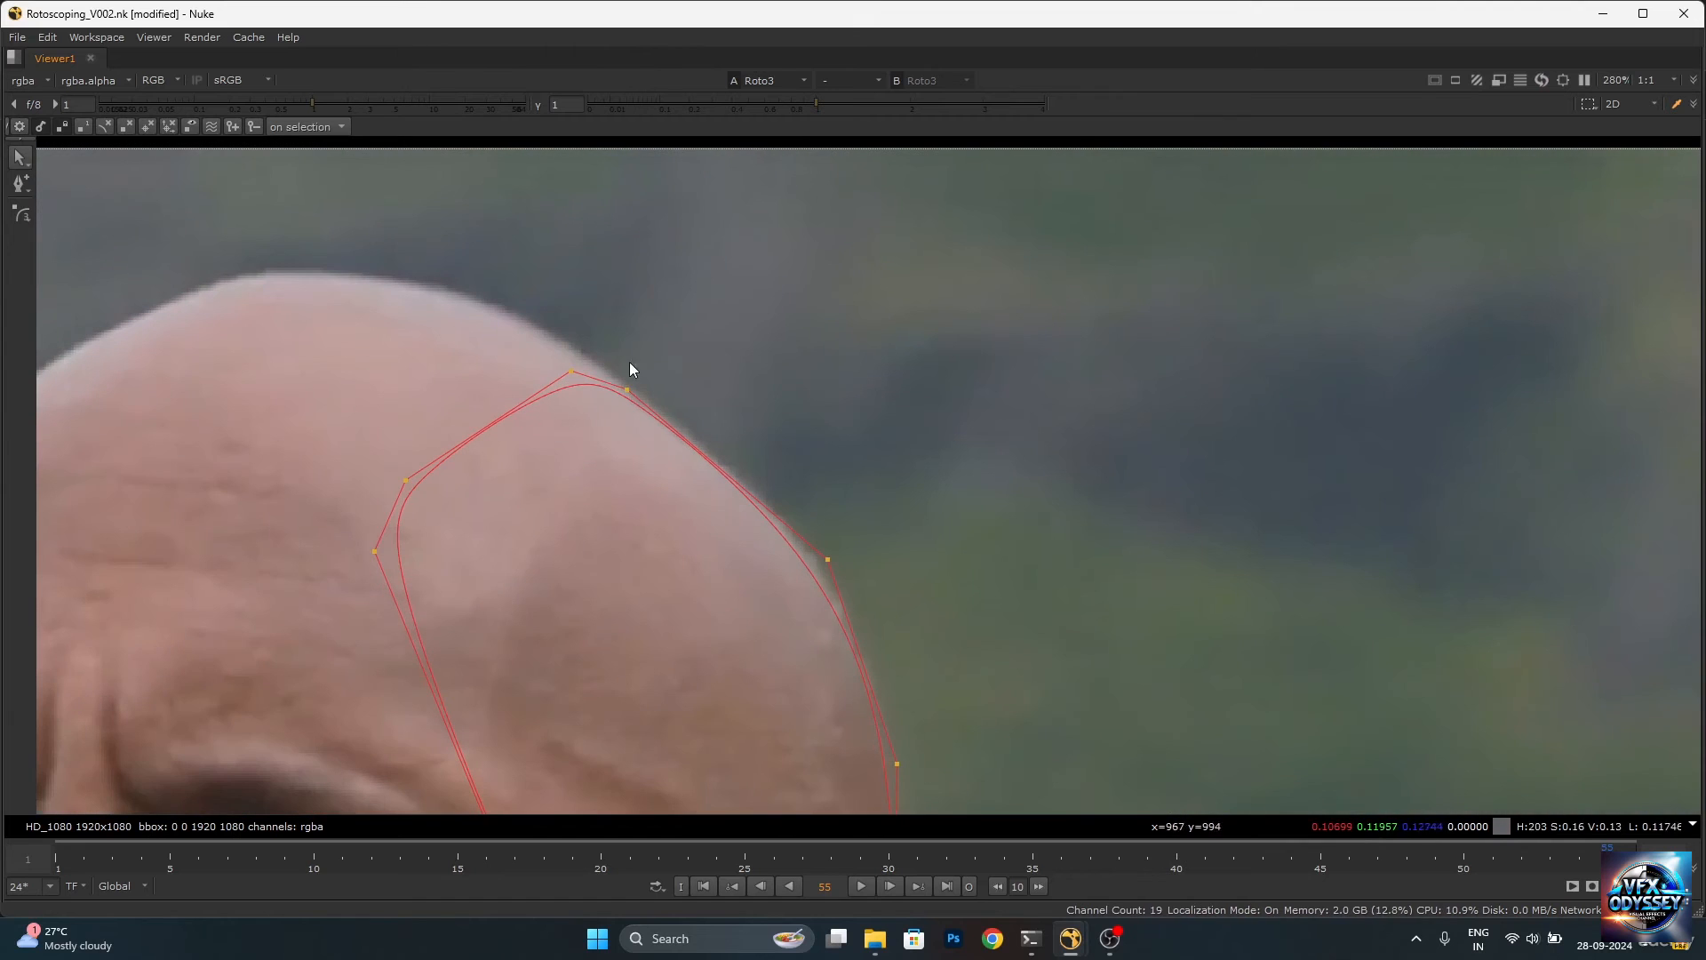
left_click(628, 390)
scroll(740, 398, "down", 2)
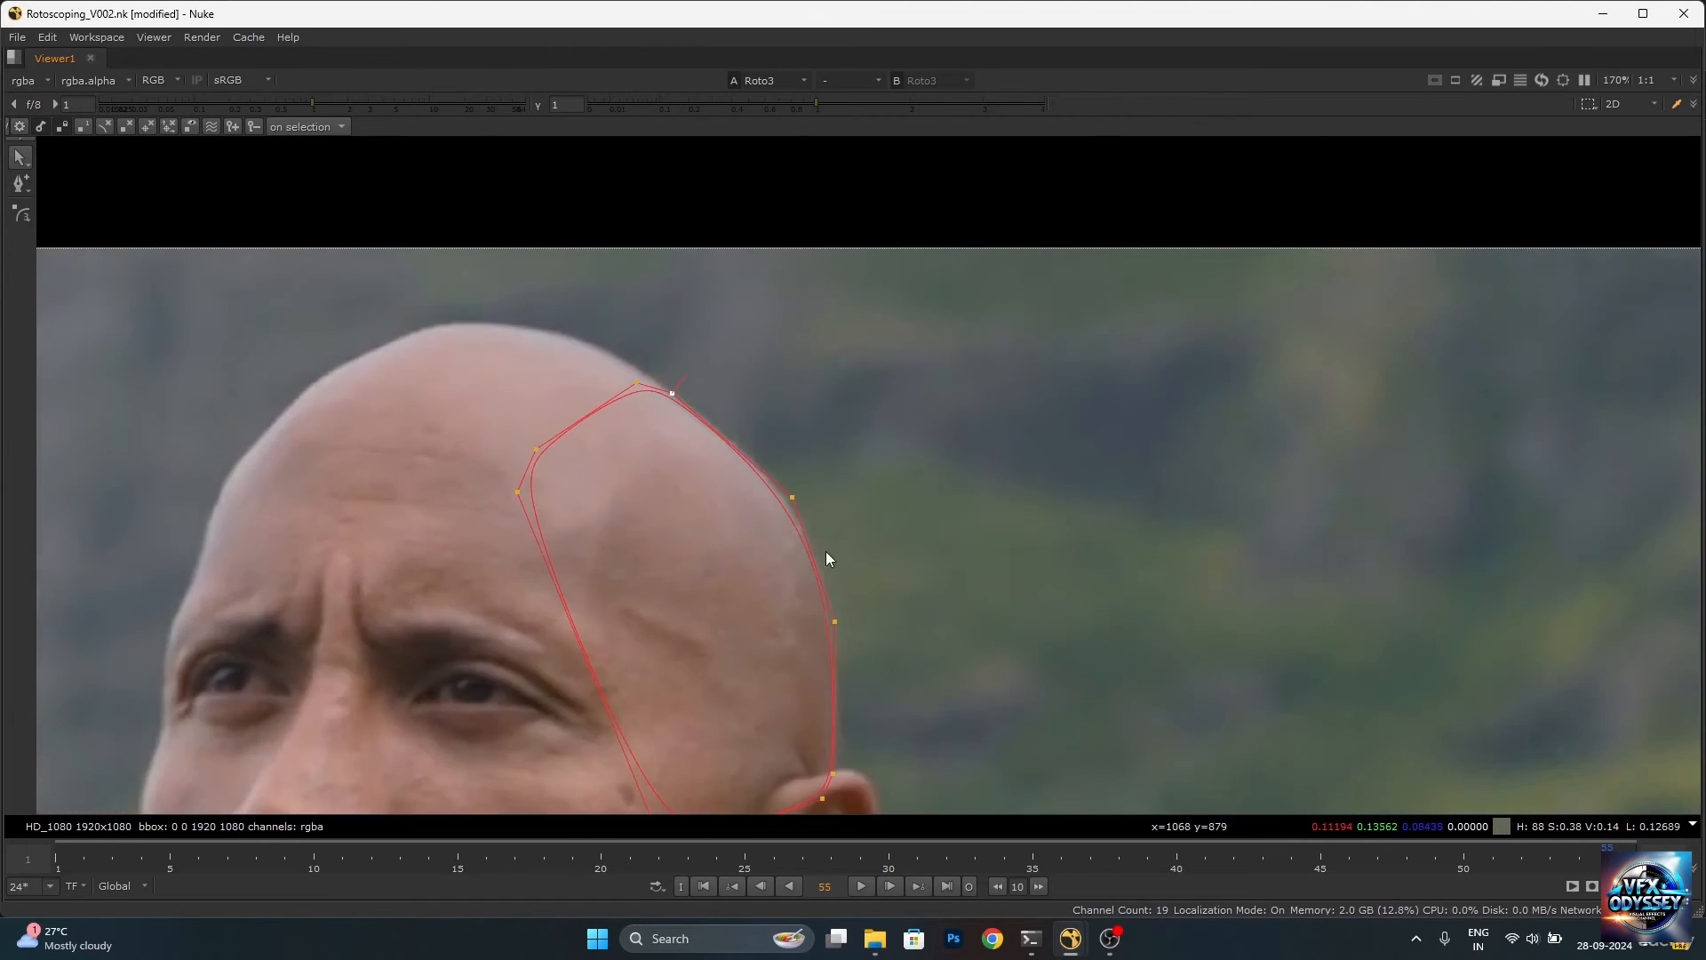
left_click(834, 621)
scroll(769, 506, "down", 2)
middle_click_drag(761, 492, 739, 354)
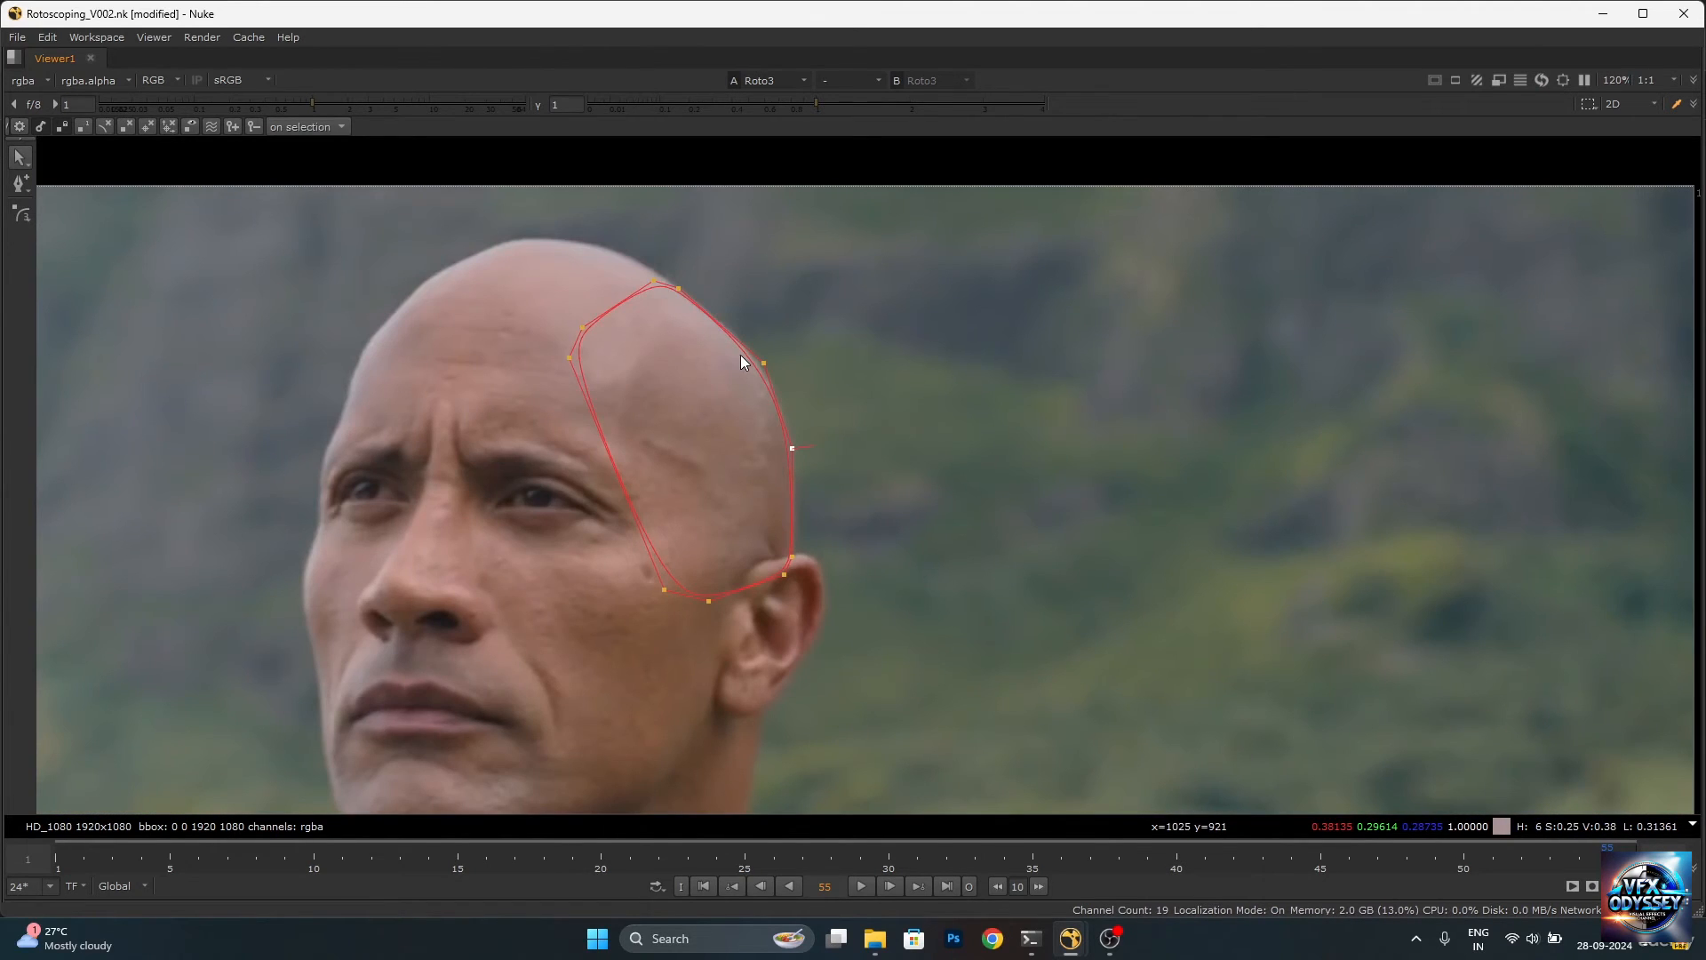
key("a")
key("a")
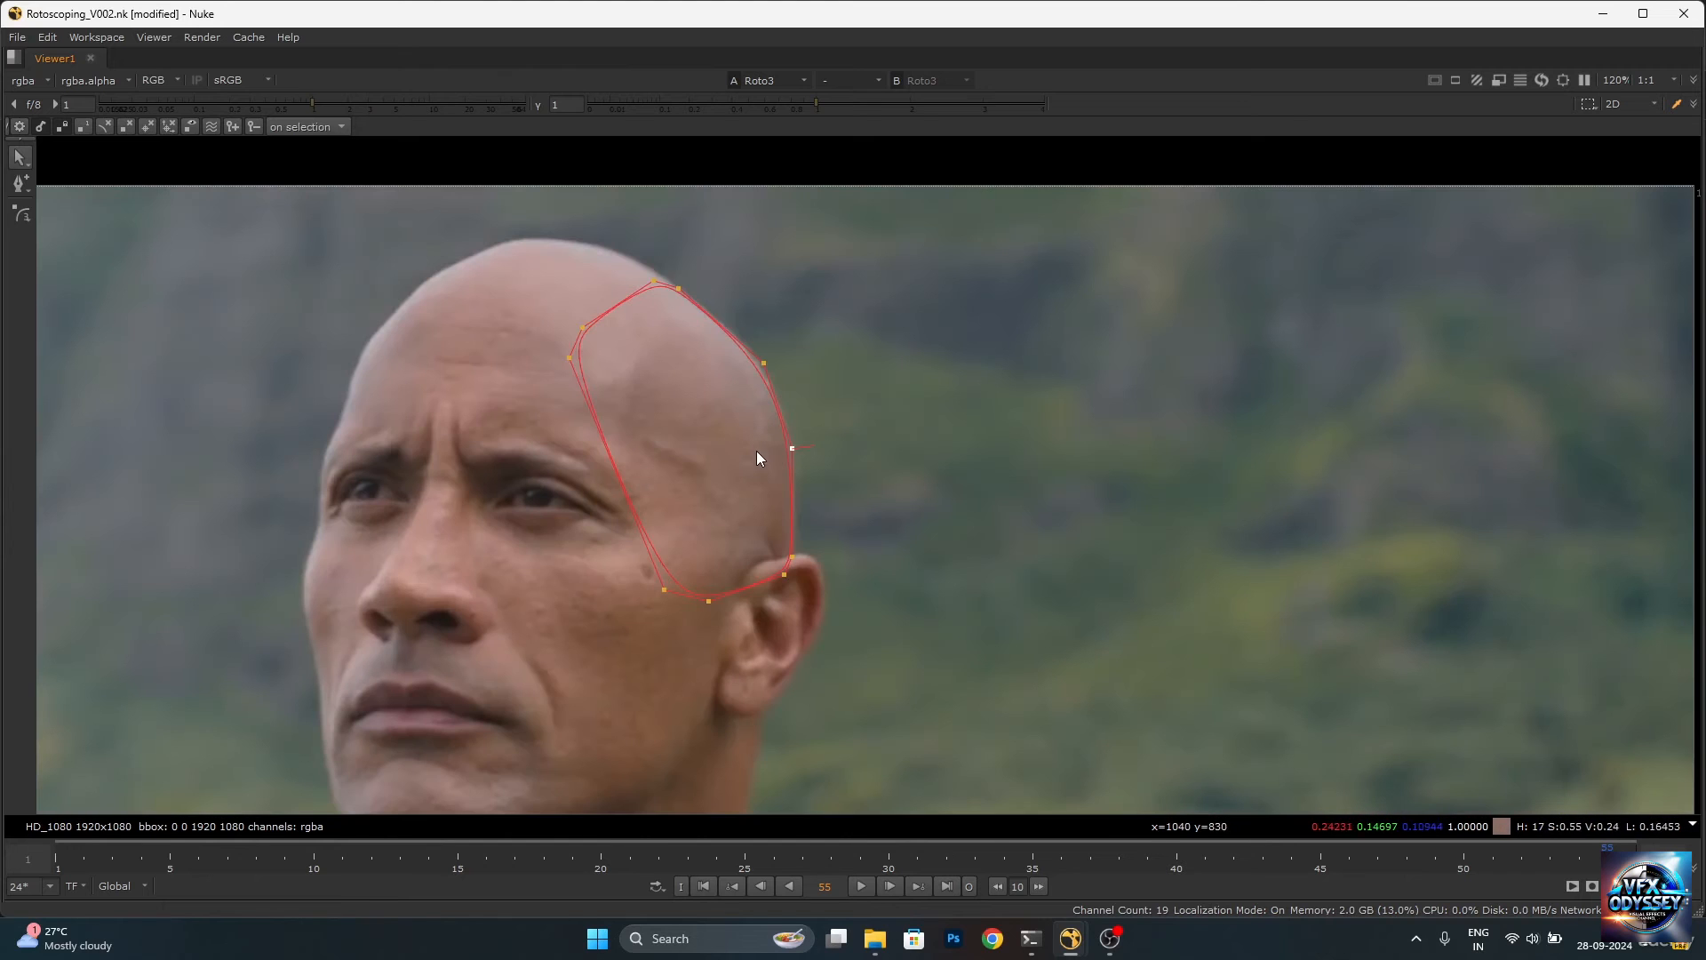
key("space")
scroll(749, 278, "down", 5)
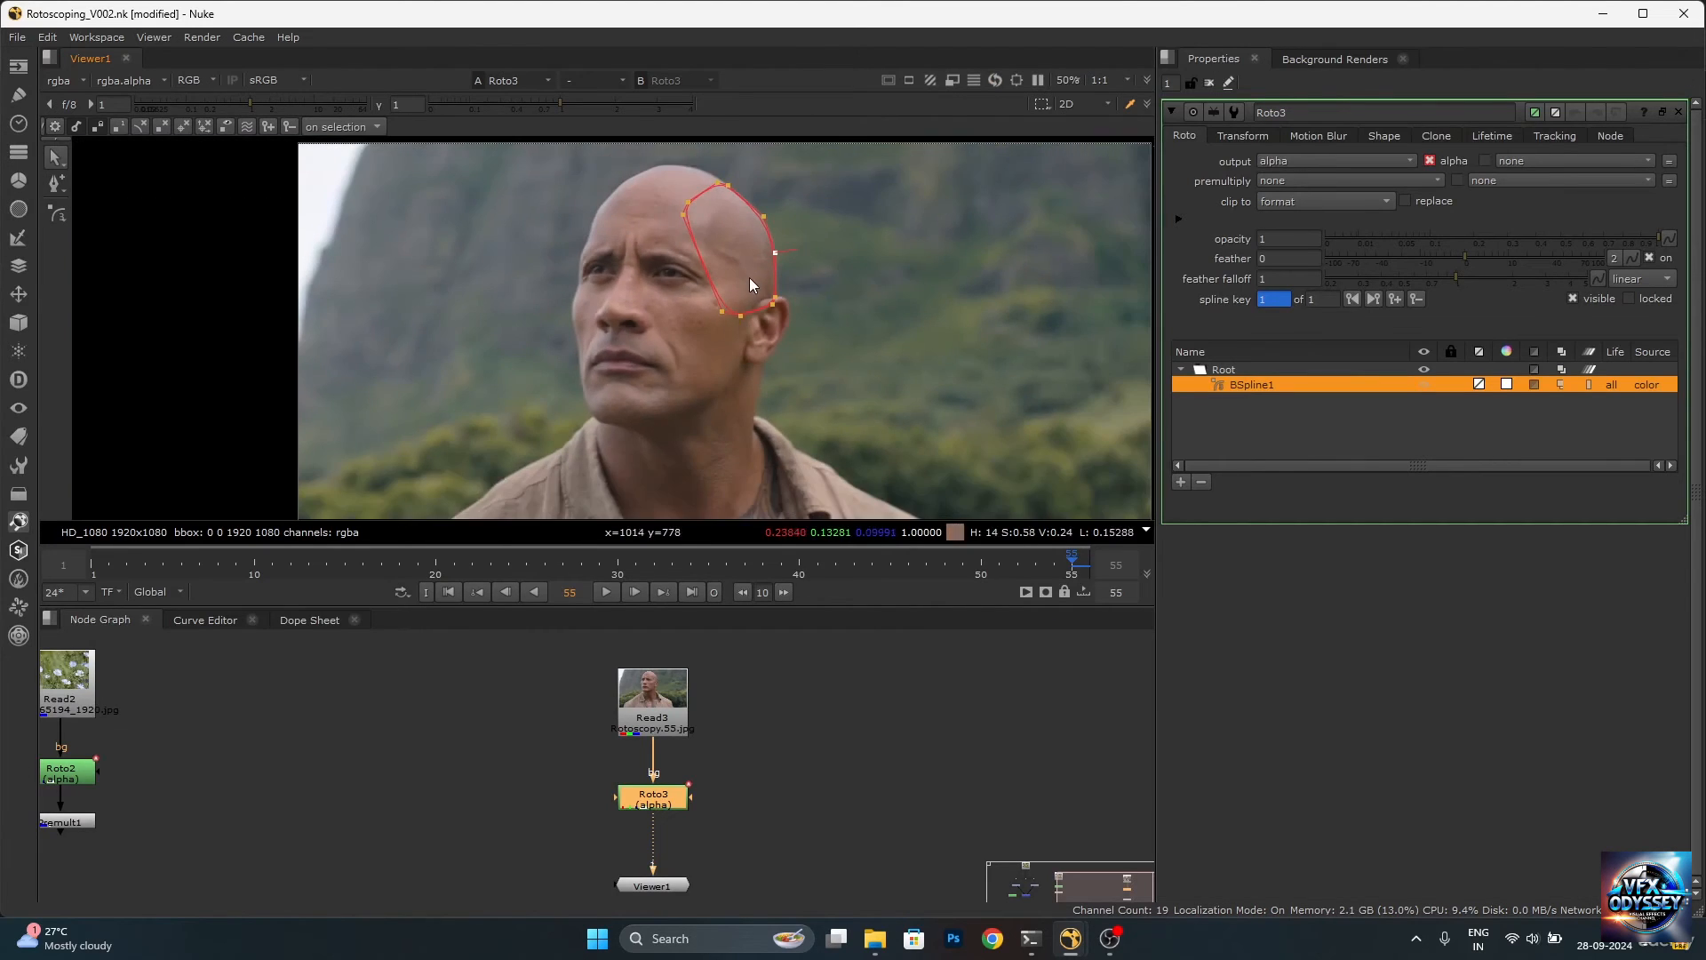
scroll(764, 254, "up", 3)
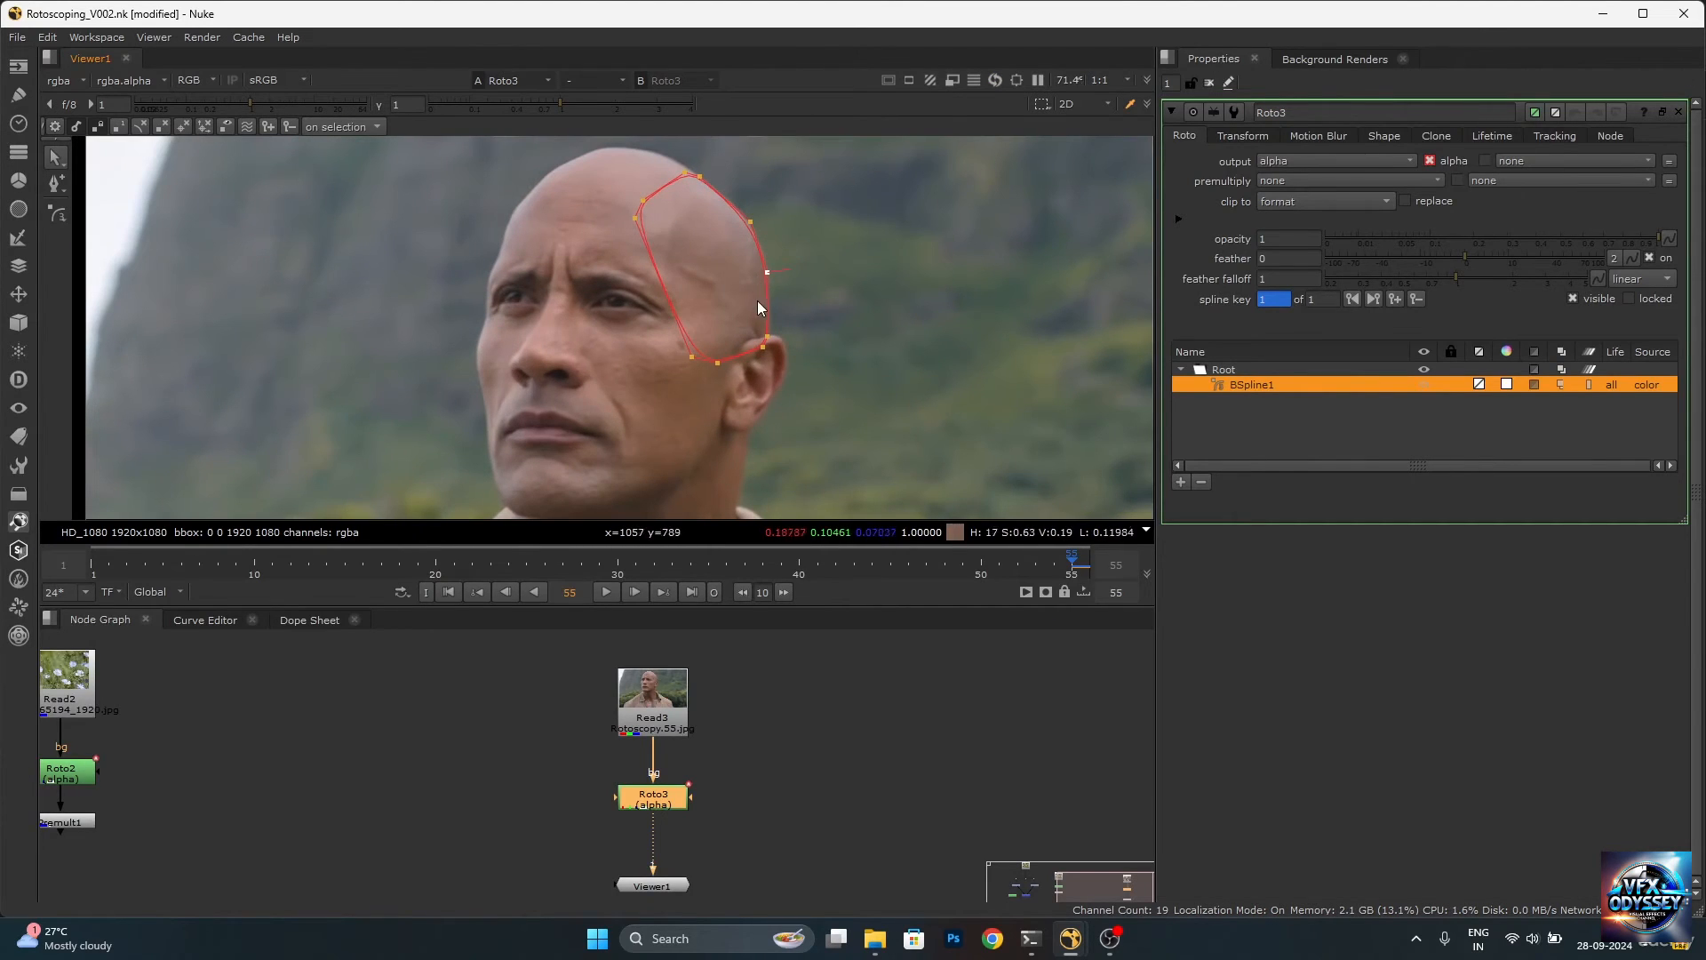
Add a Premult node below Roto3, check the cut-out's edges, and space the node slightly away from Roto3.
left_click_drag(662, 801, 662, 784)
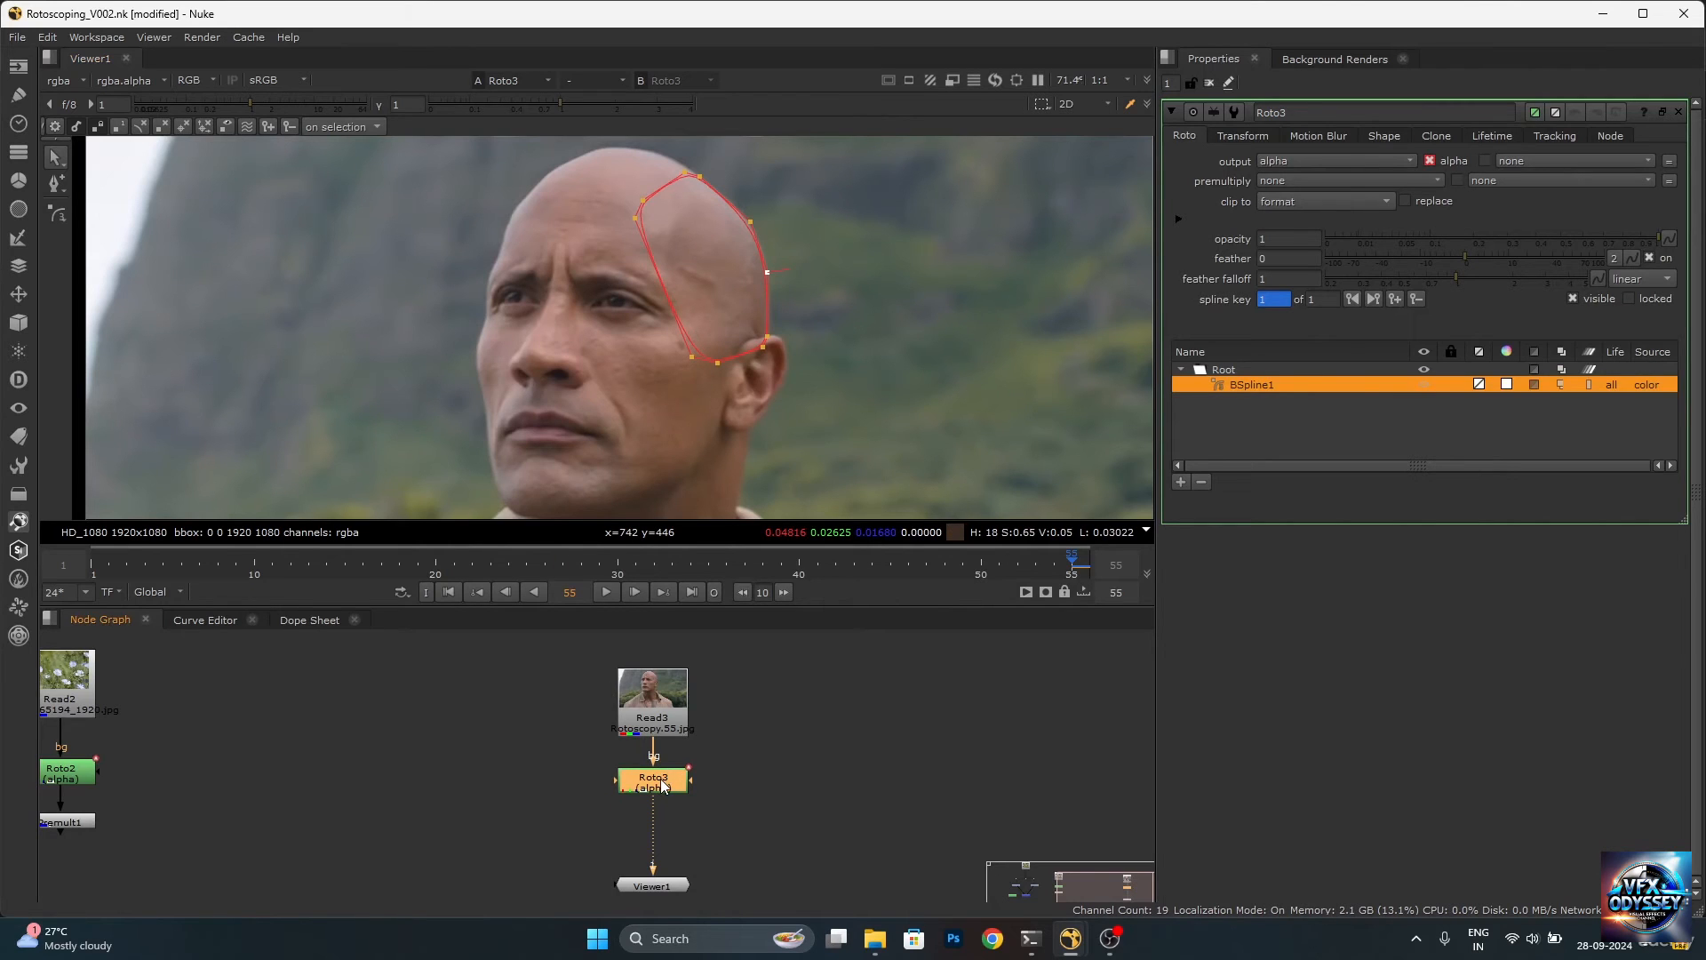
key("Tab")
type("prem")
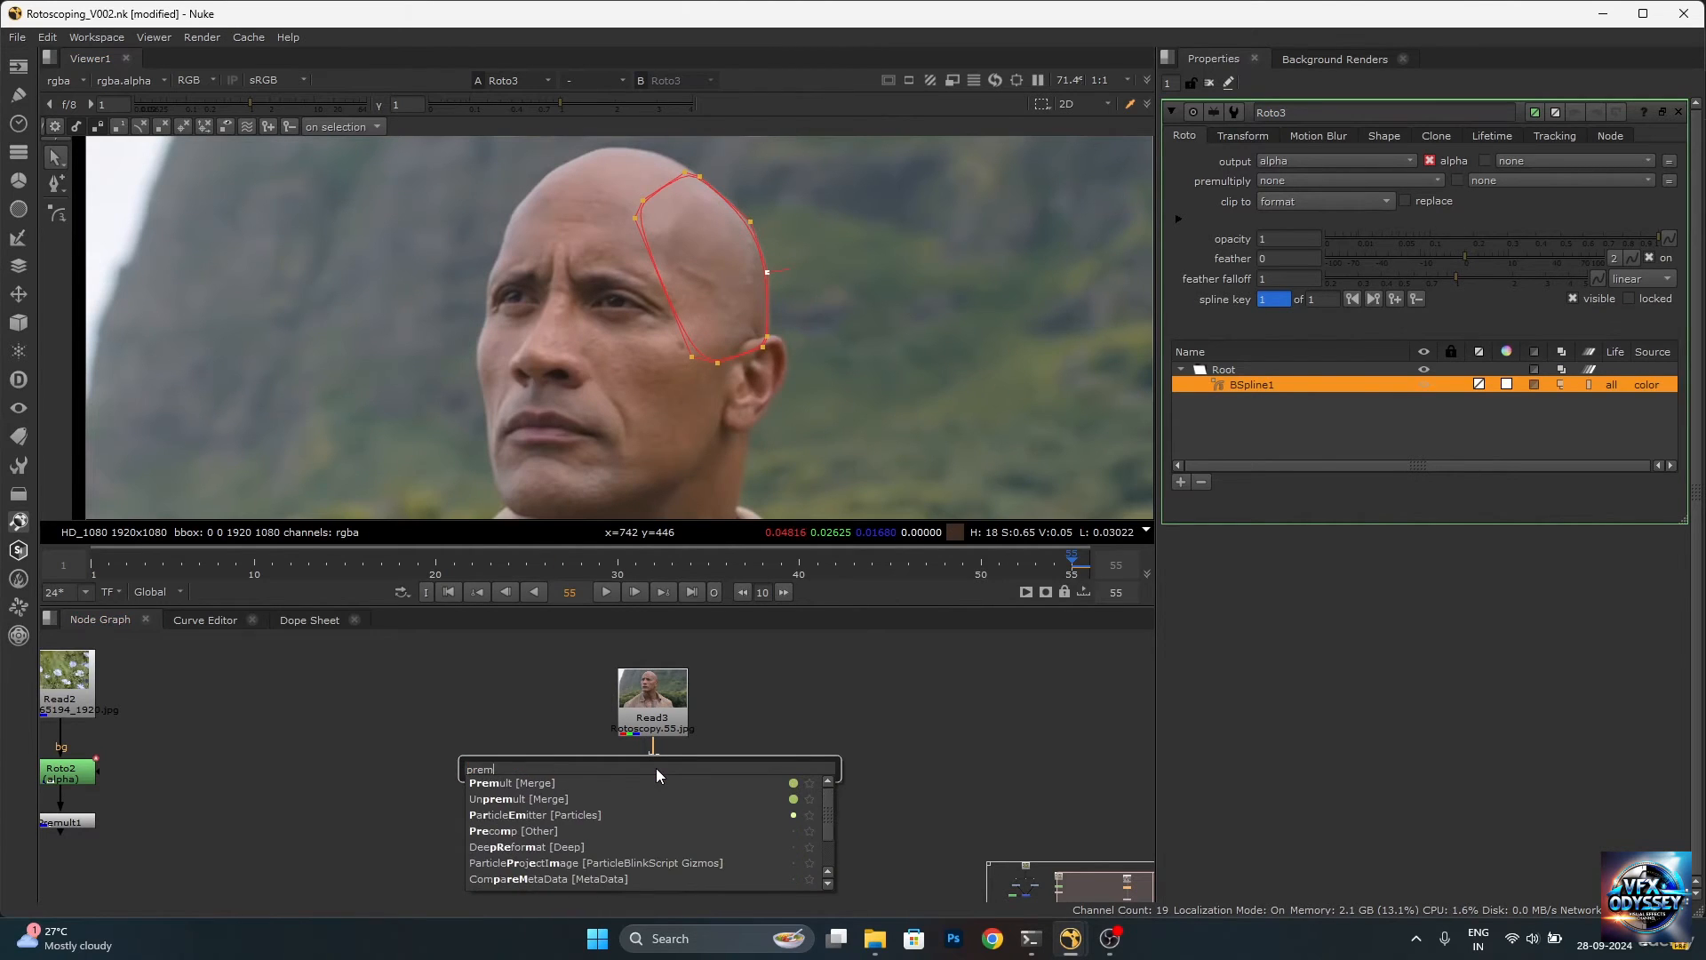
left_click(585, 783)
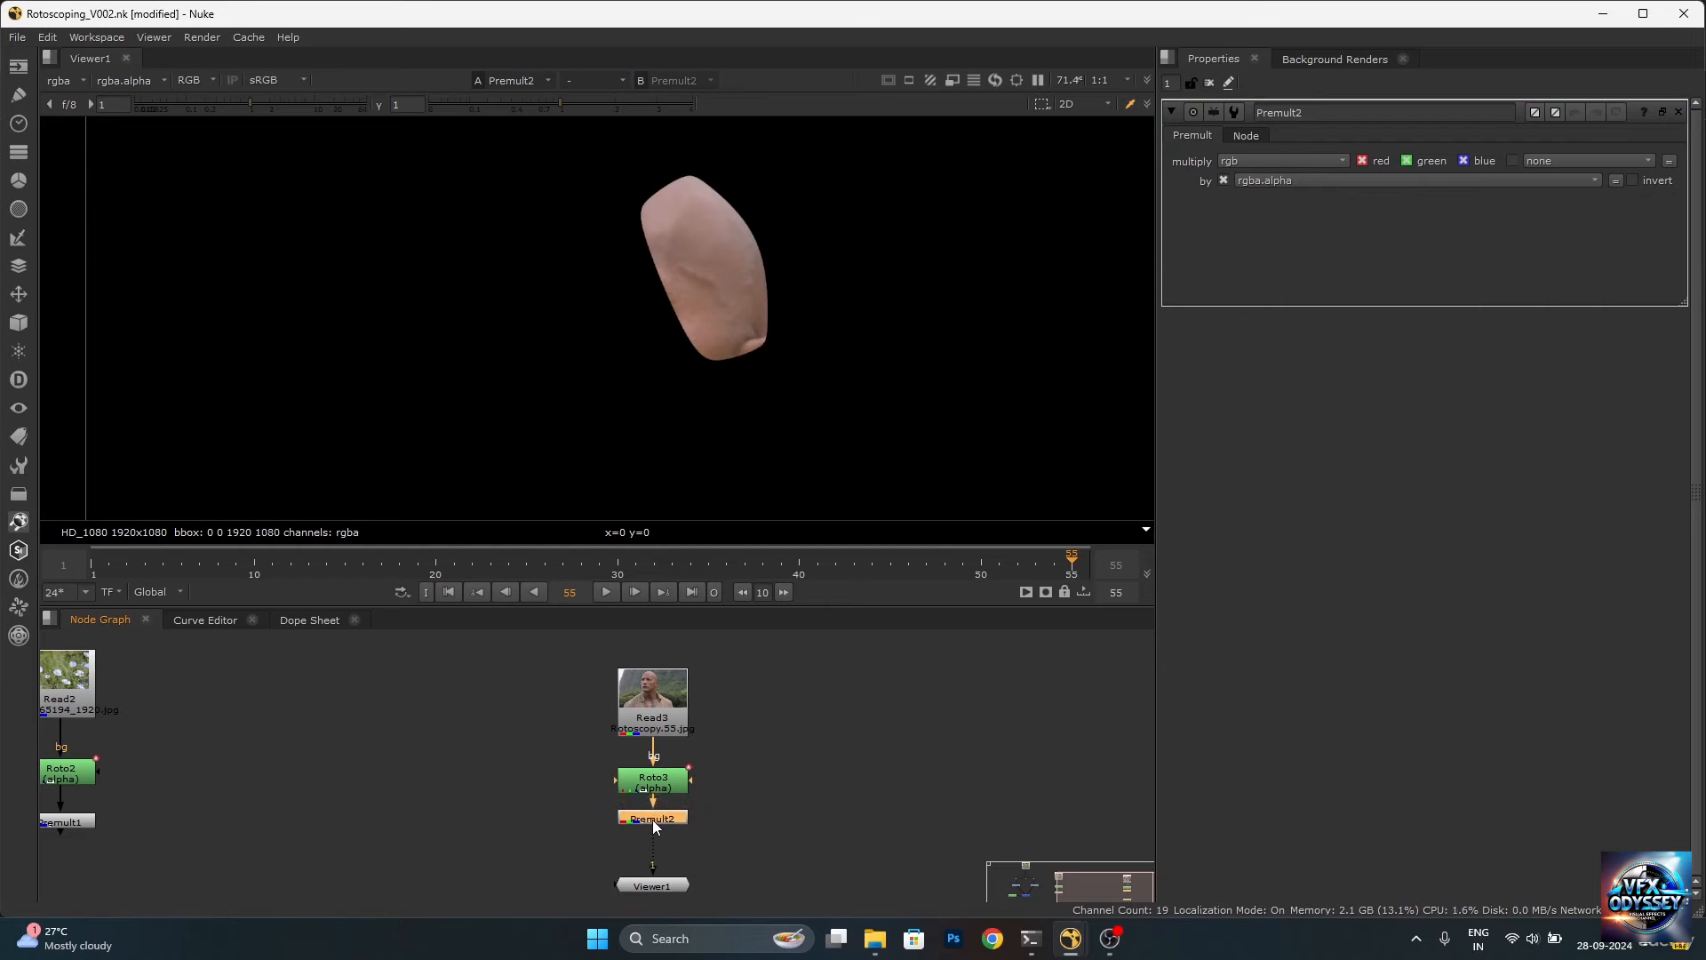
scroll(761, 227, "up", 4)
scroll(785, 409, "up", 3)
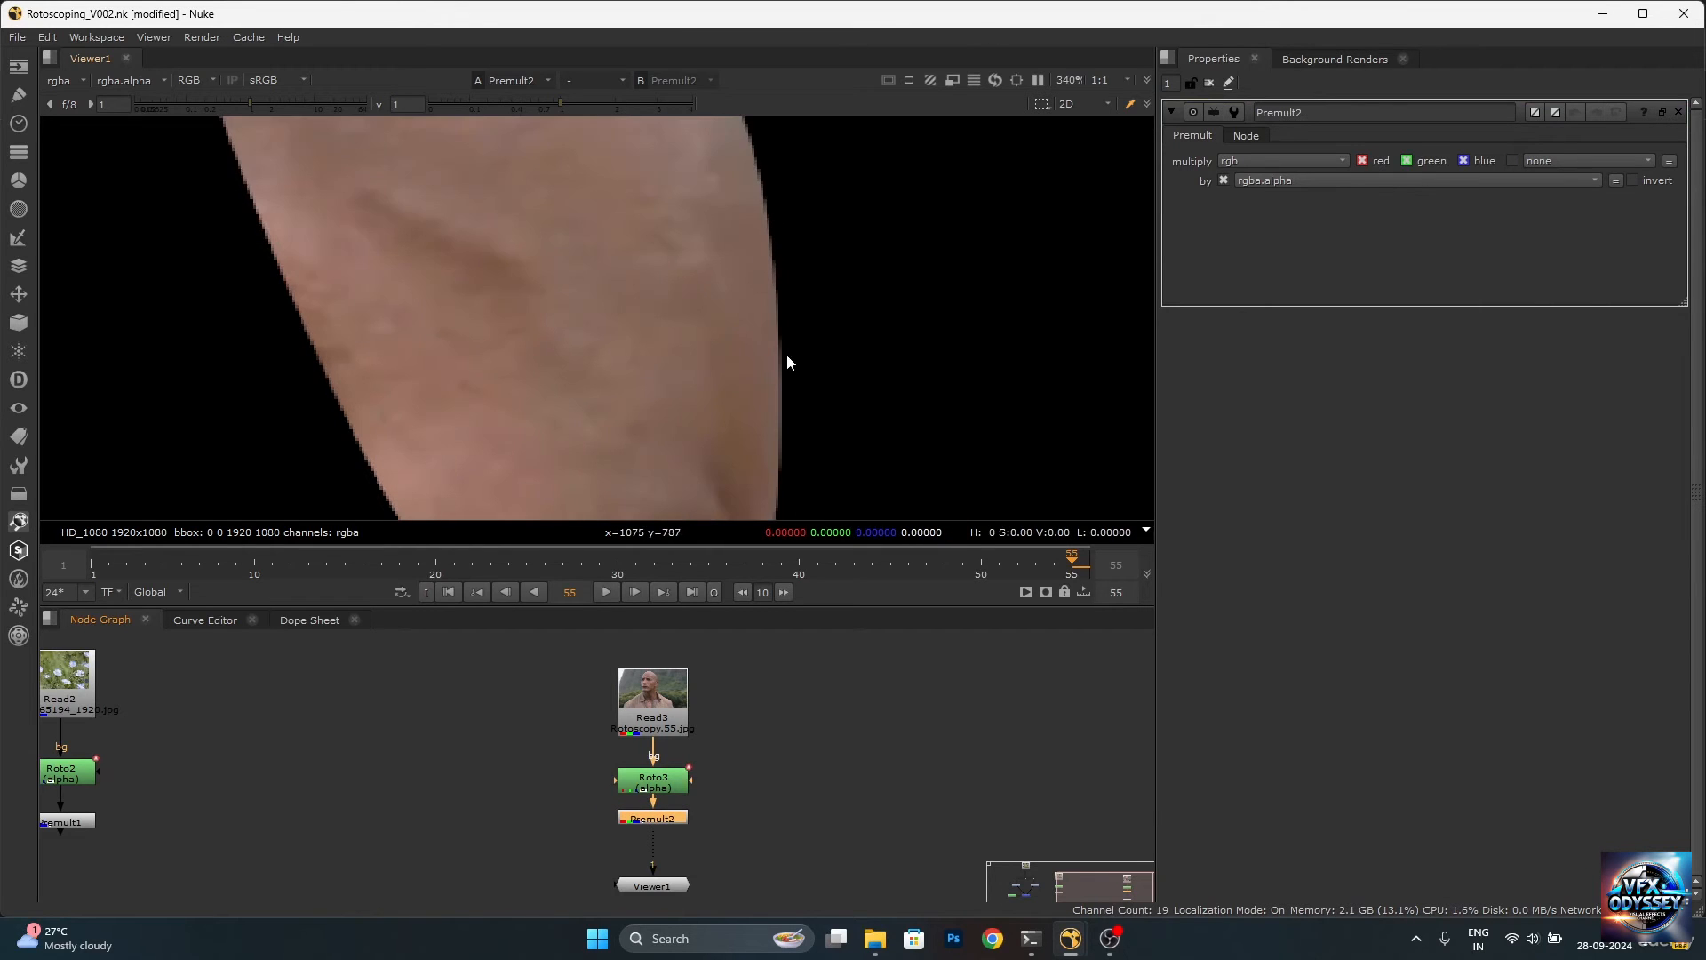
scroll(786, 363, "down", 4)
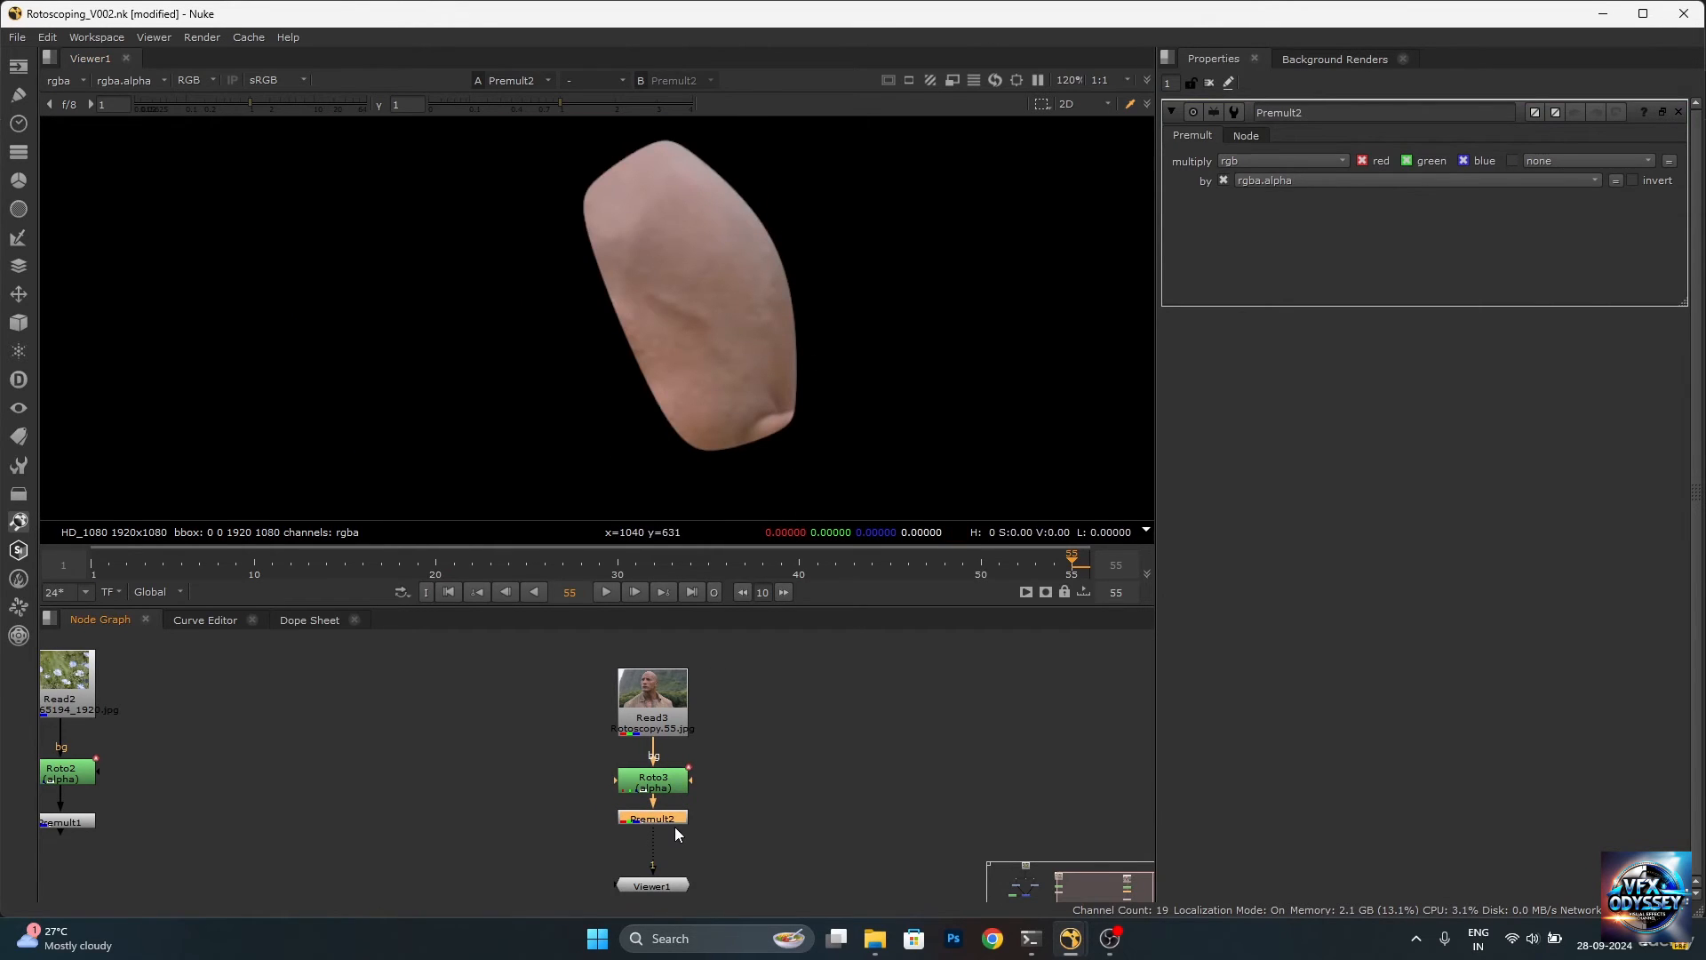
left_click_drag(675, 823, 679, 840)
View Roto3 before the Premult and set the BSpline1 shape's color to a medium blue.
double_click(669, 789)
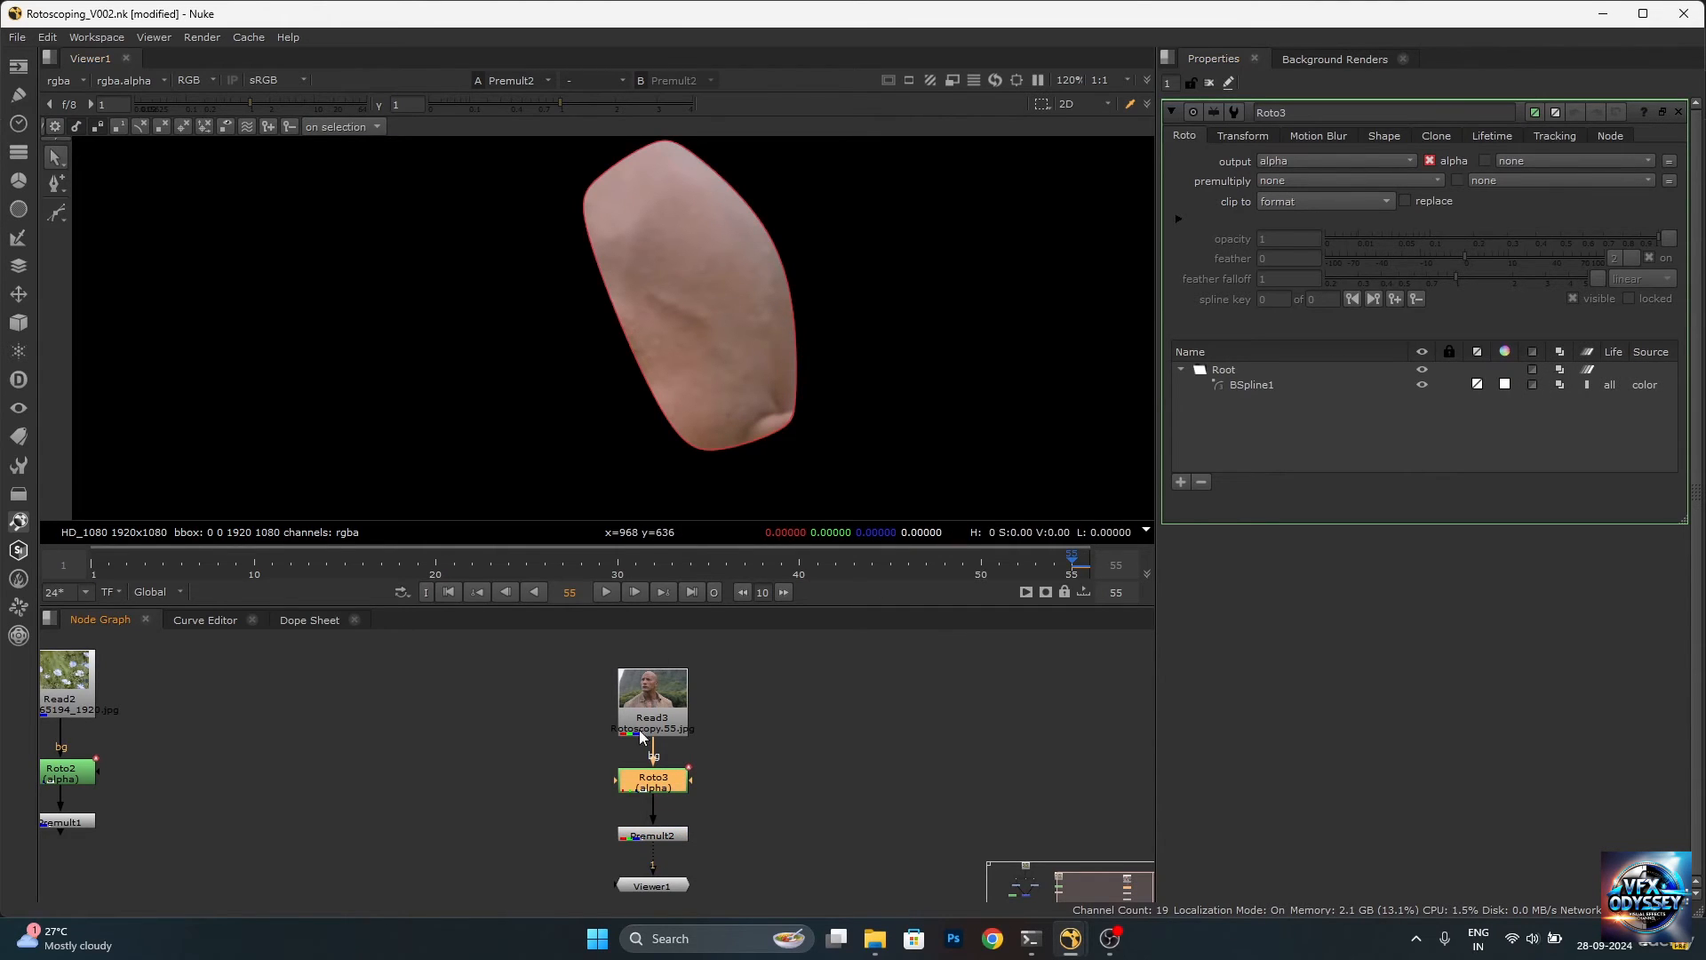
key("1")
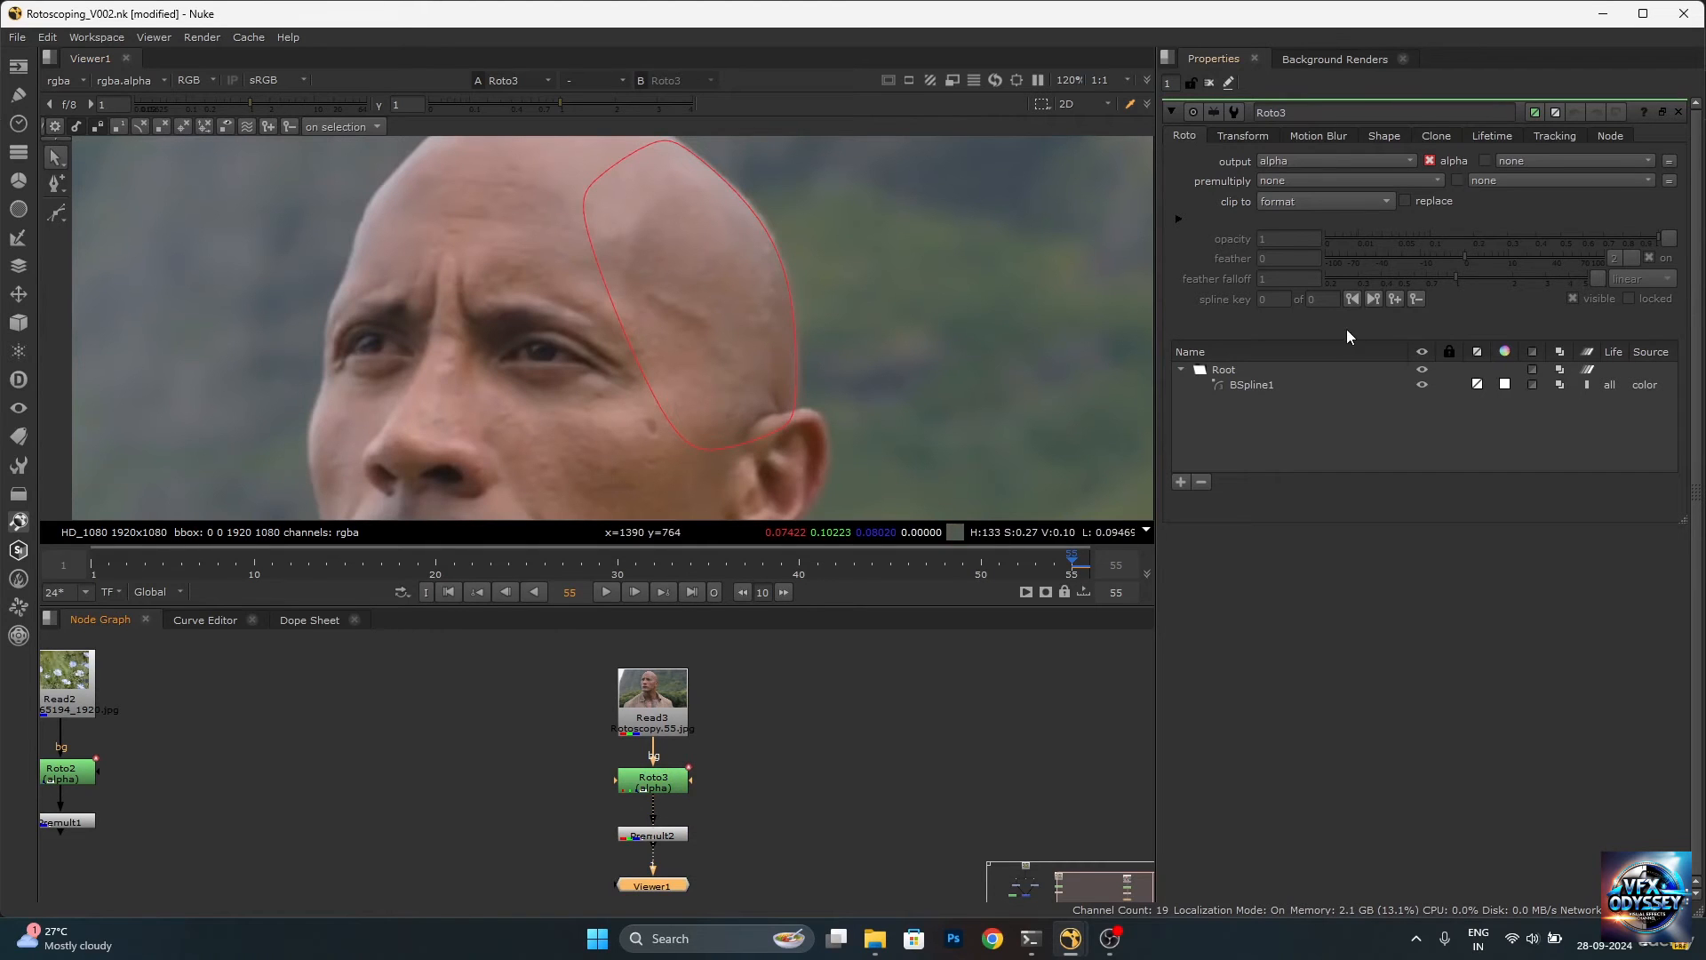
left_click(1507, 390)
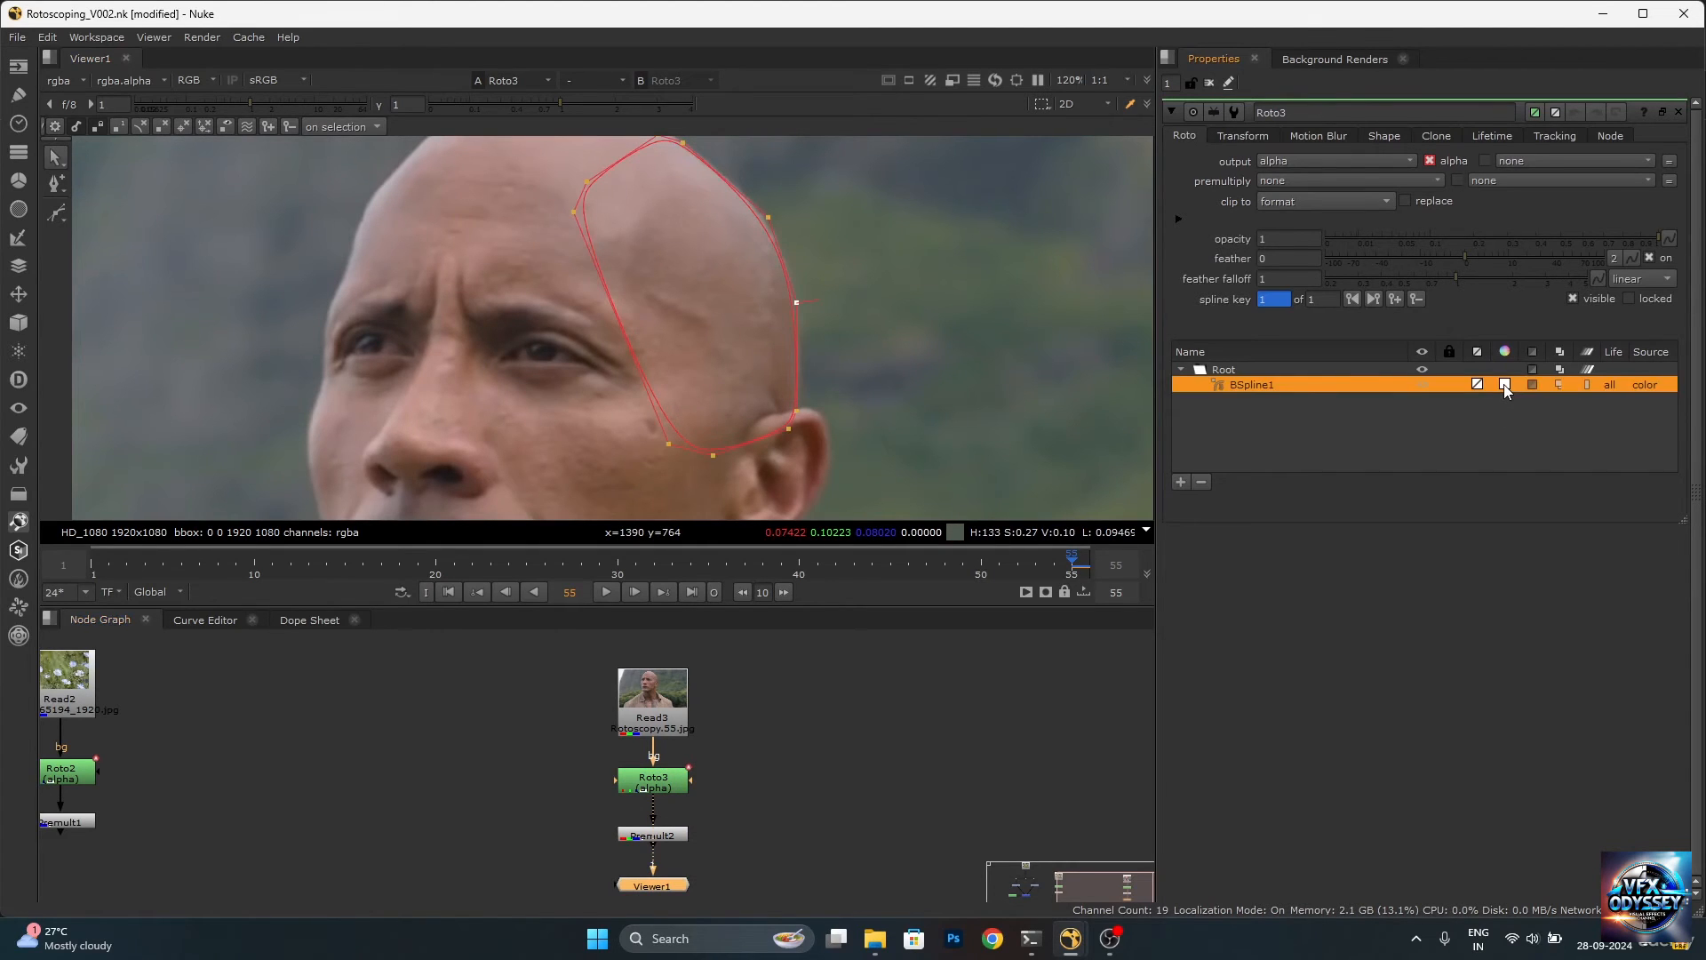
left_click(1504, 385)
left_click_drag(1266, 658, 1129, 732)
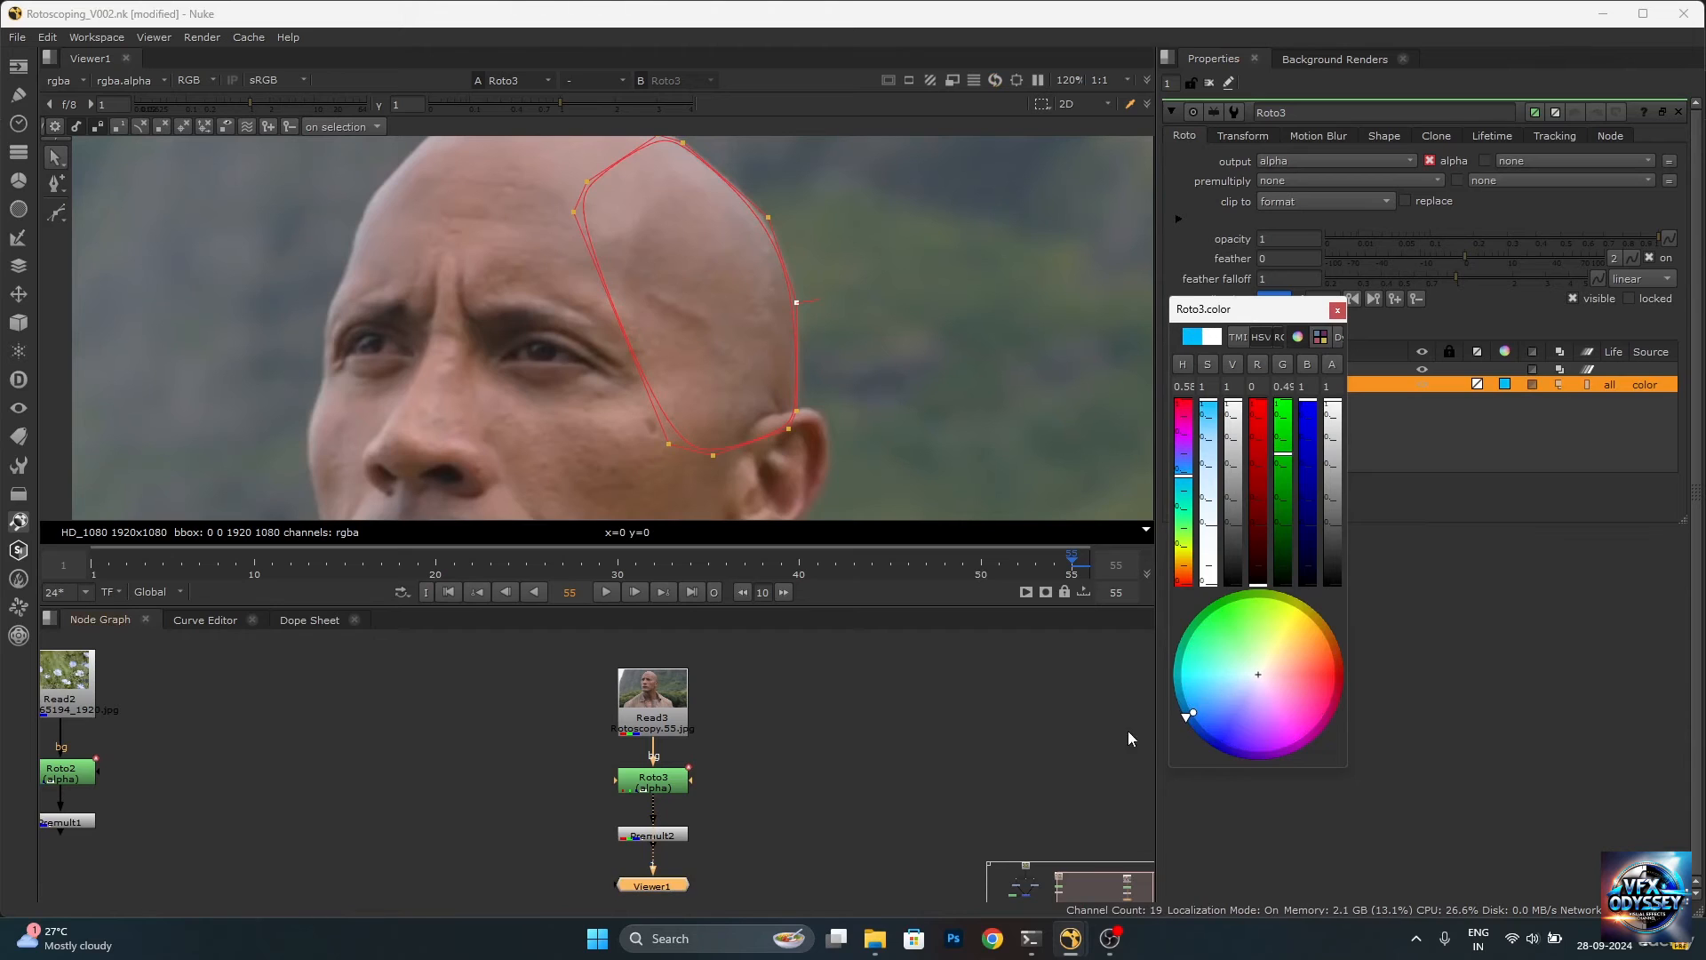
left_click_drag(1316, 414, 1307, 439)
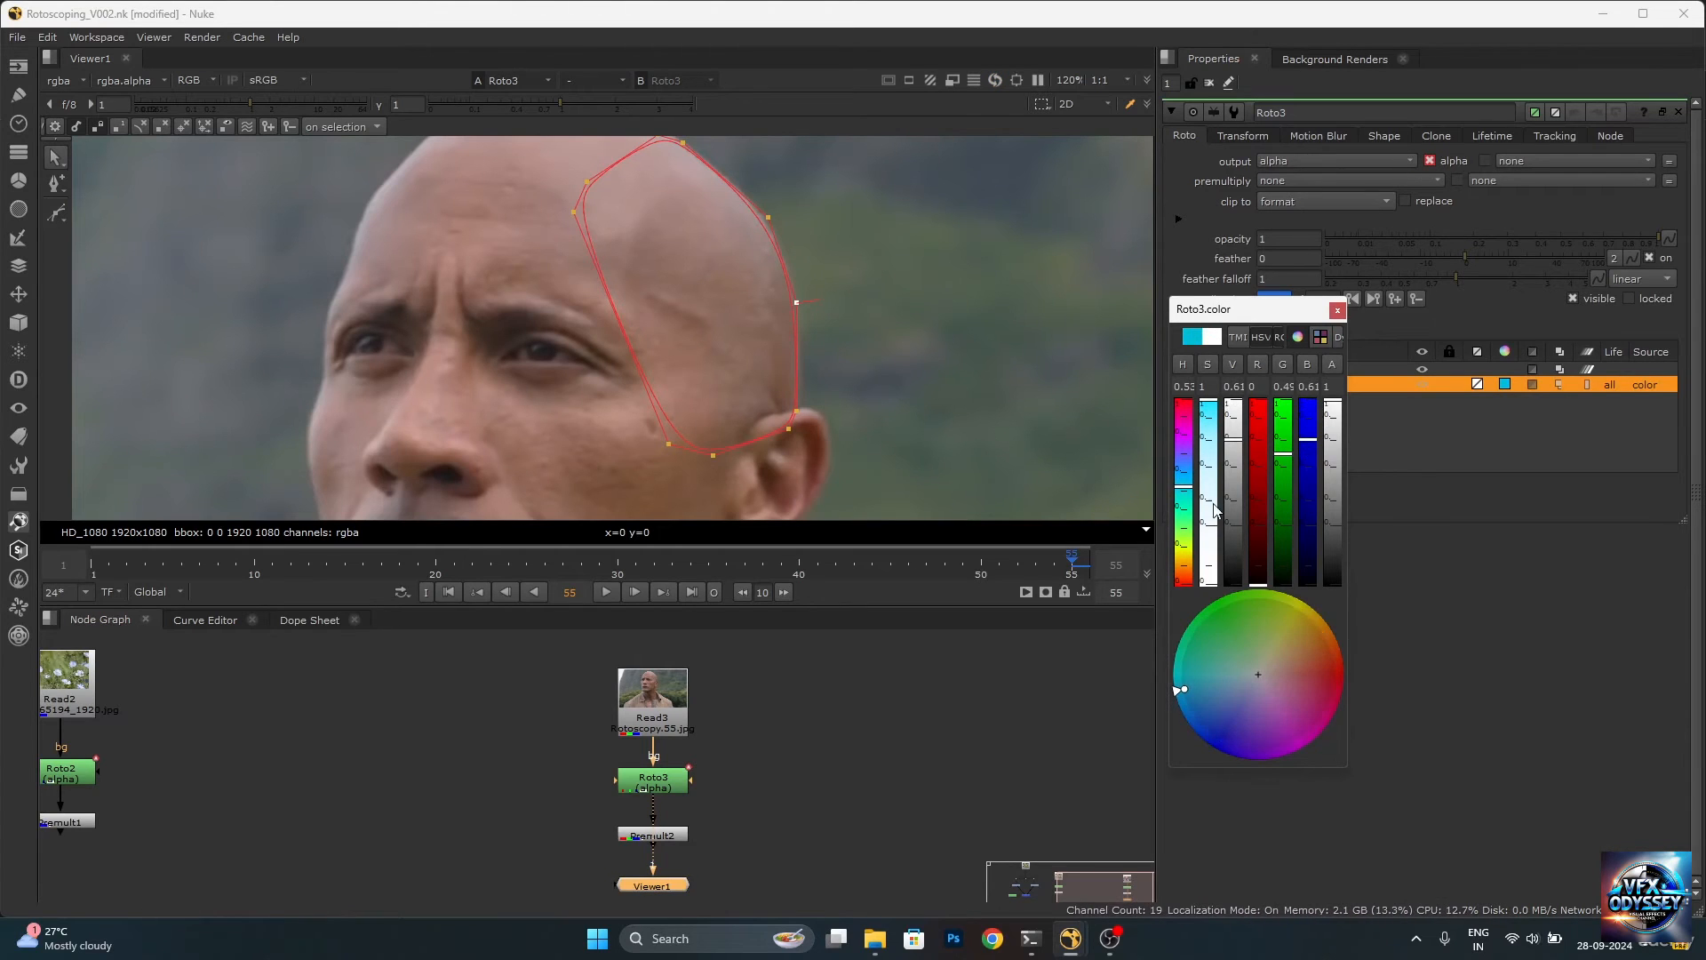
left_click_drag(1191, 489, 1186, 469)
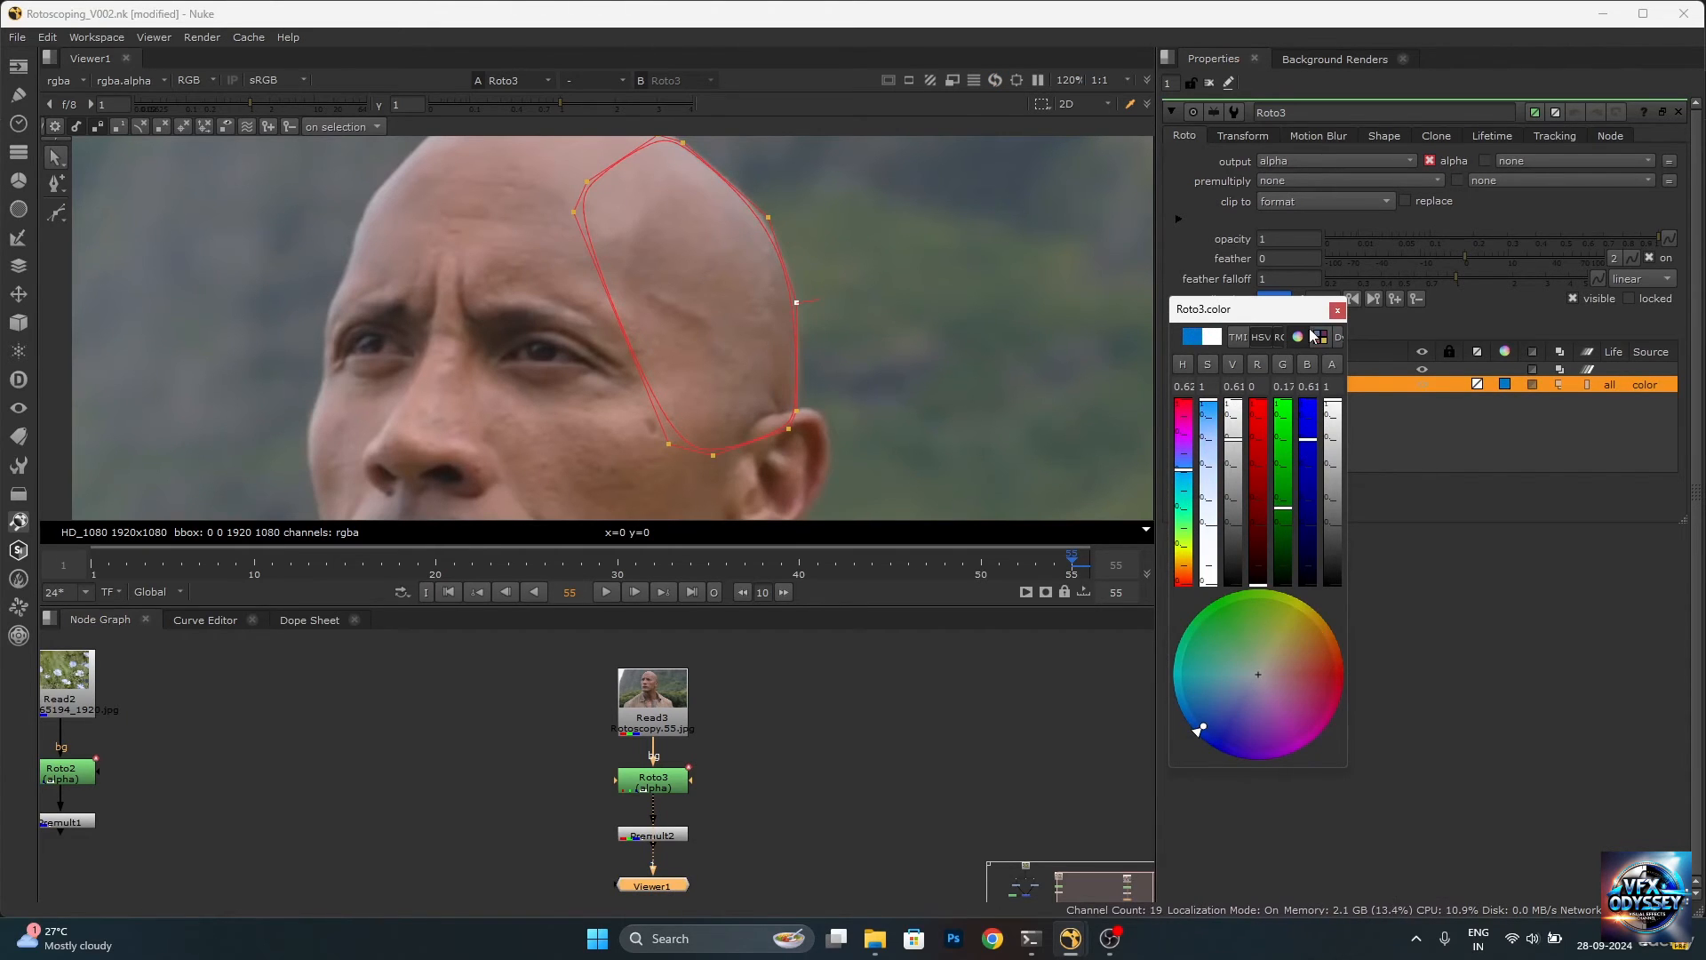
left_click(1337, 311)
Set Roto3's output channels to rgba to show the head shape as a solid color fill.
left_click(679, 787)
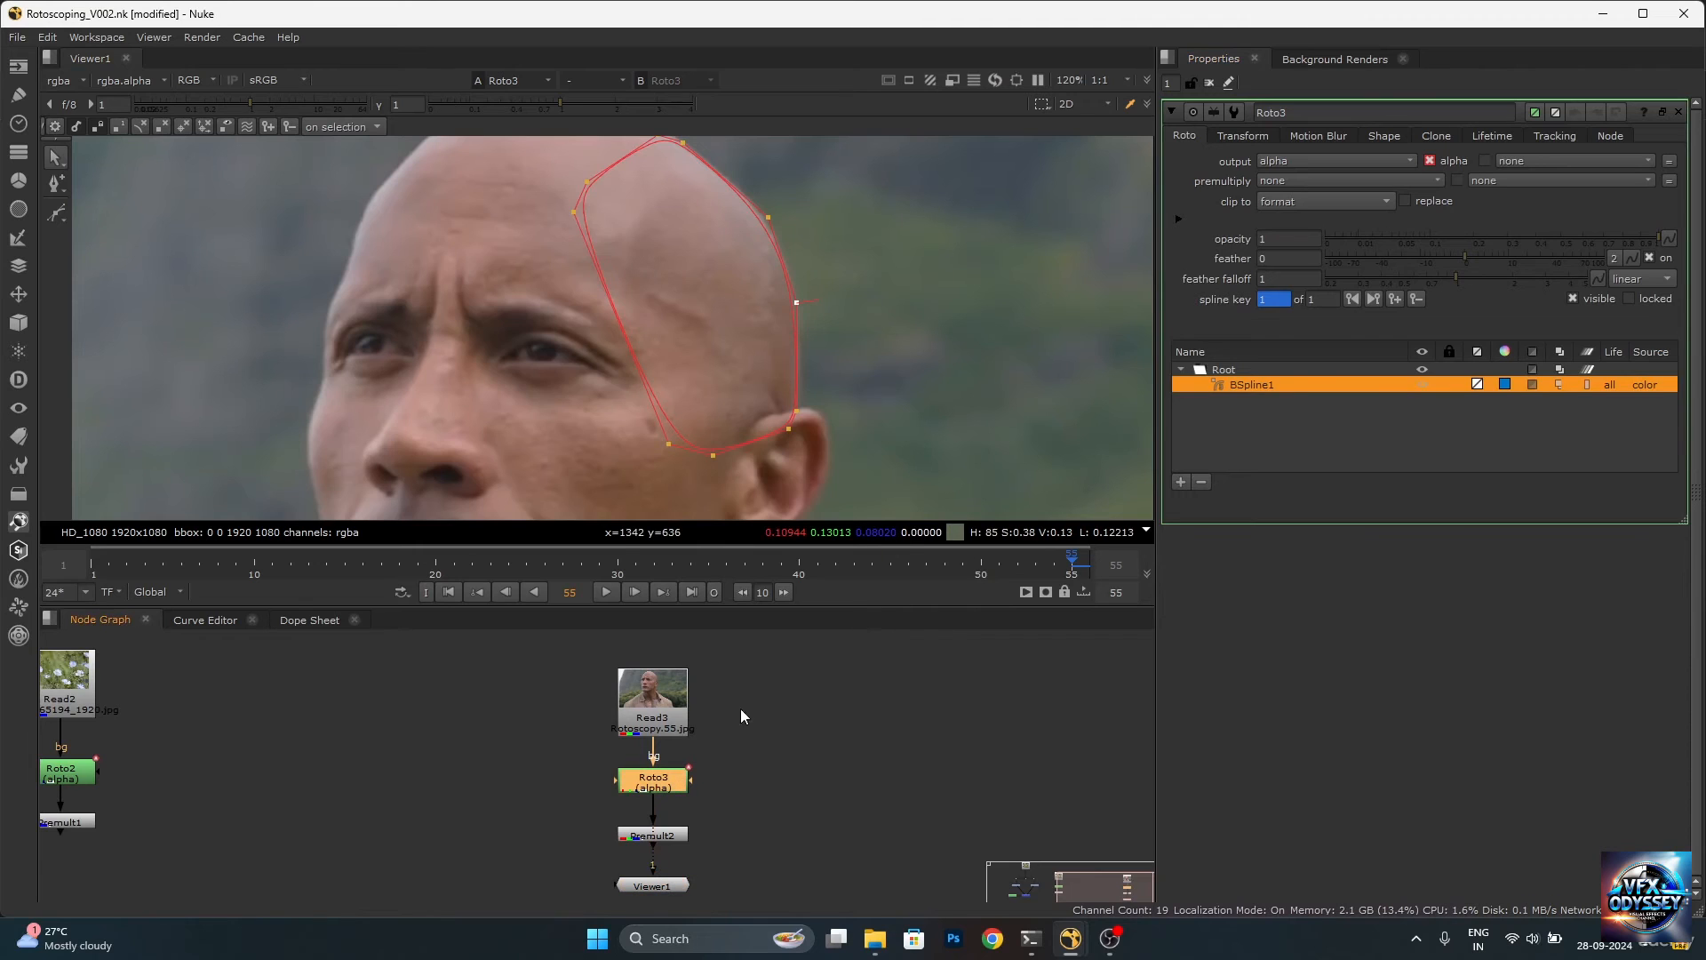
left_click(1319, 152)
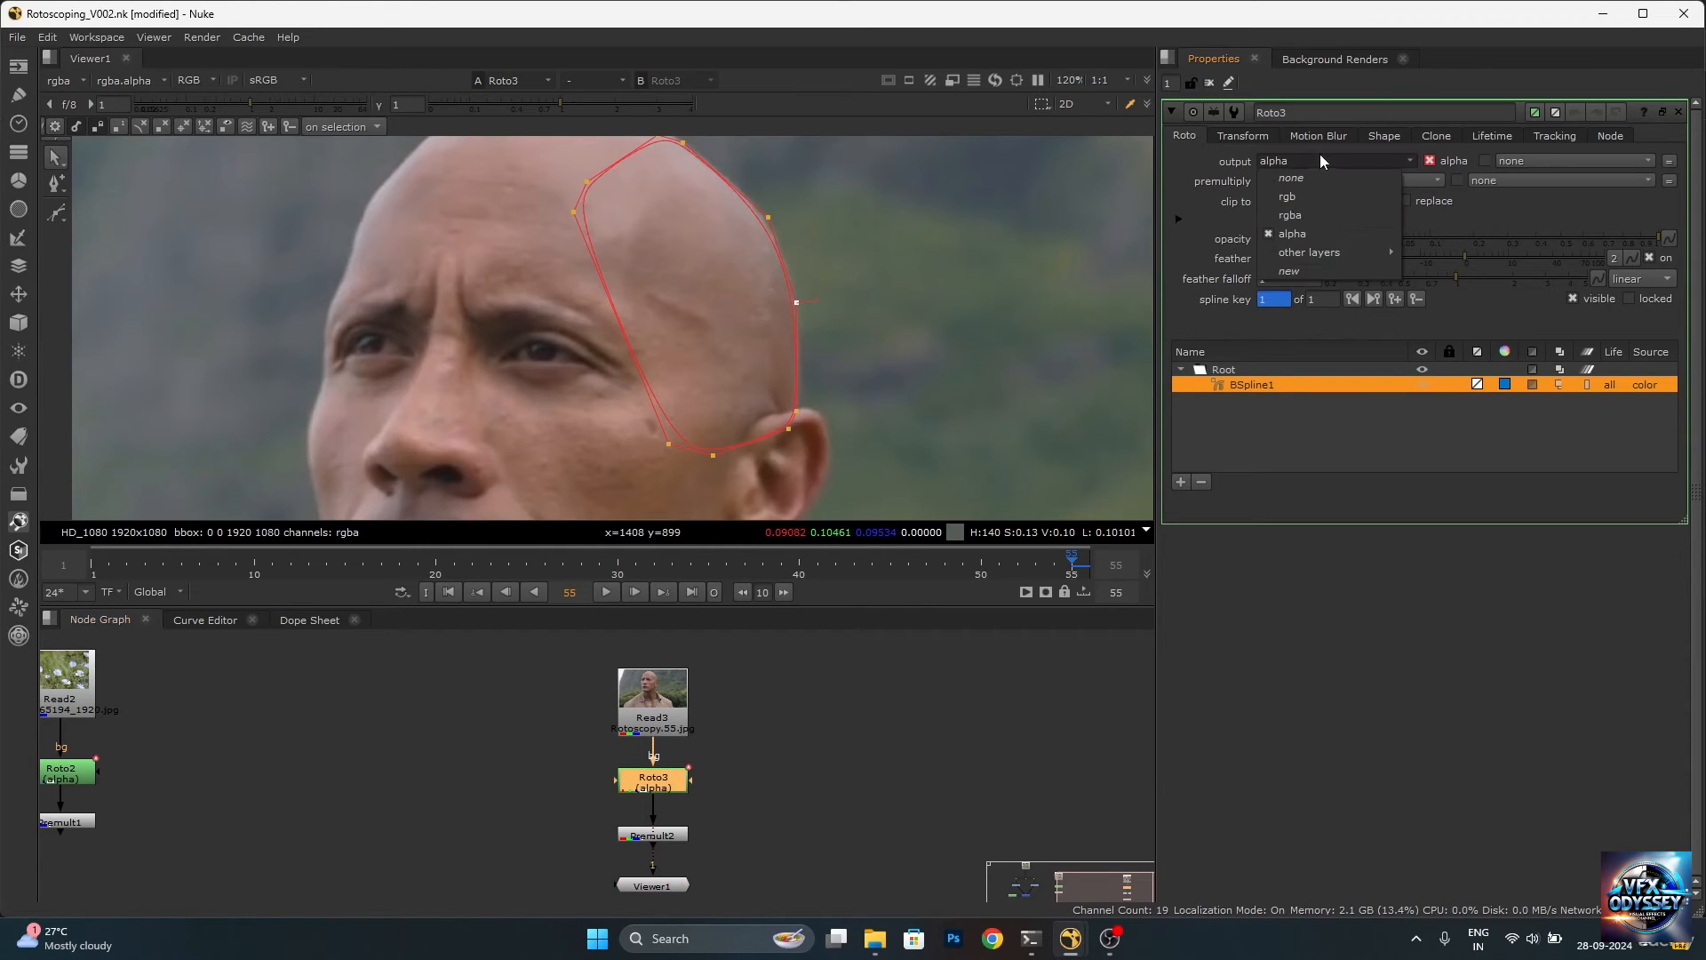
left_click(1315, 216)
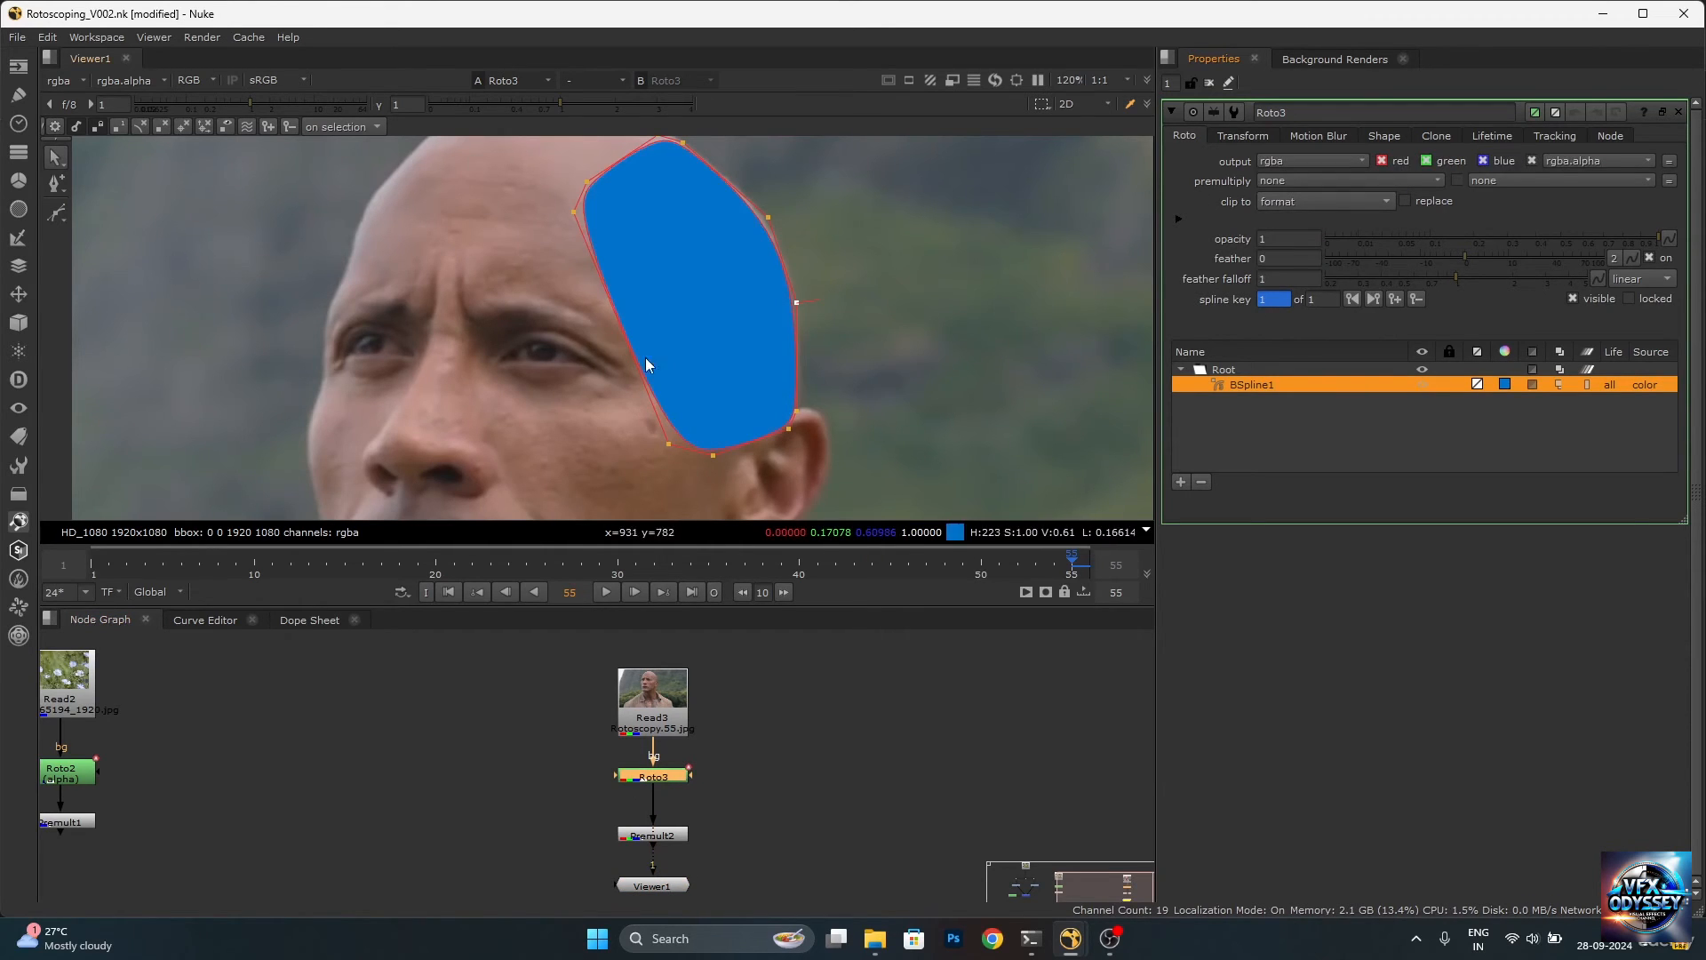
Insert a Merge node between Read3 and Premult2, with Roto3 detached from Read3 and feeding the Merge's A input.
left_click(751, 786)
key("m")
left_click(660, 777)
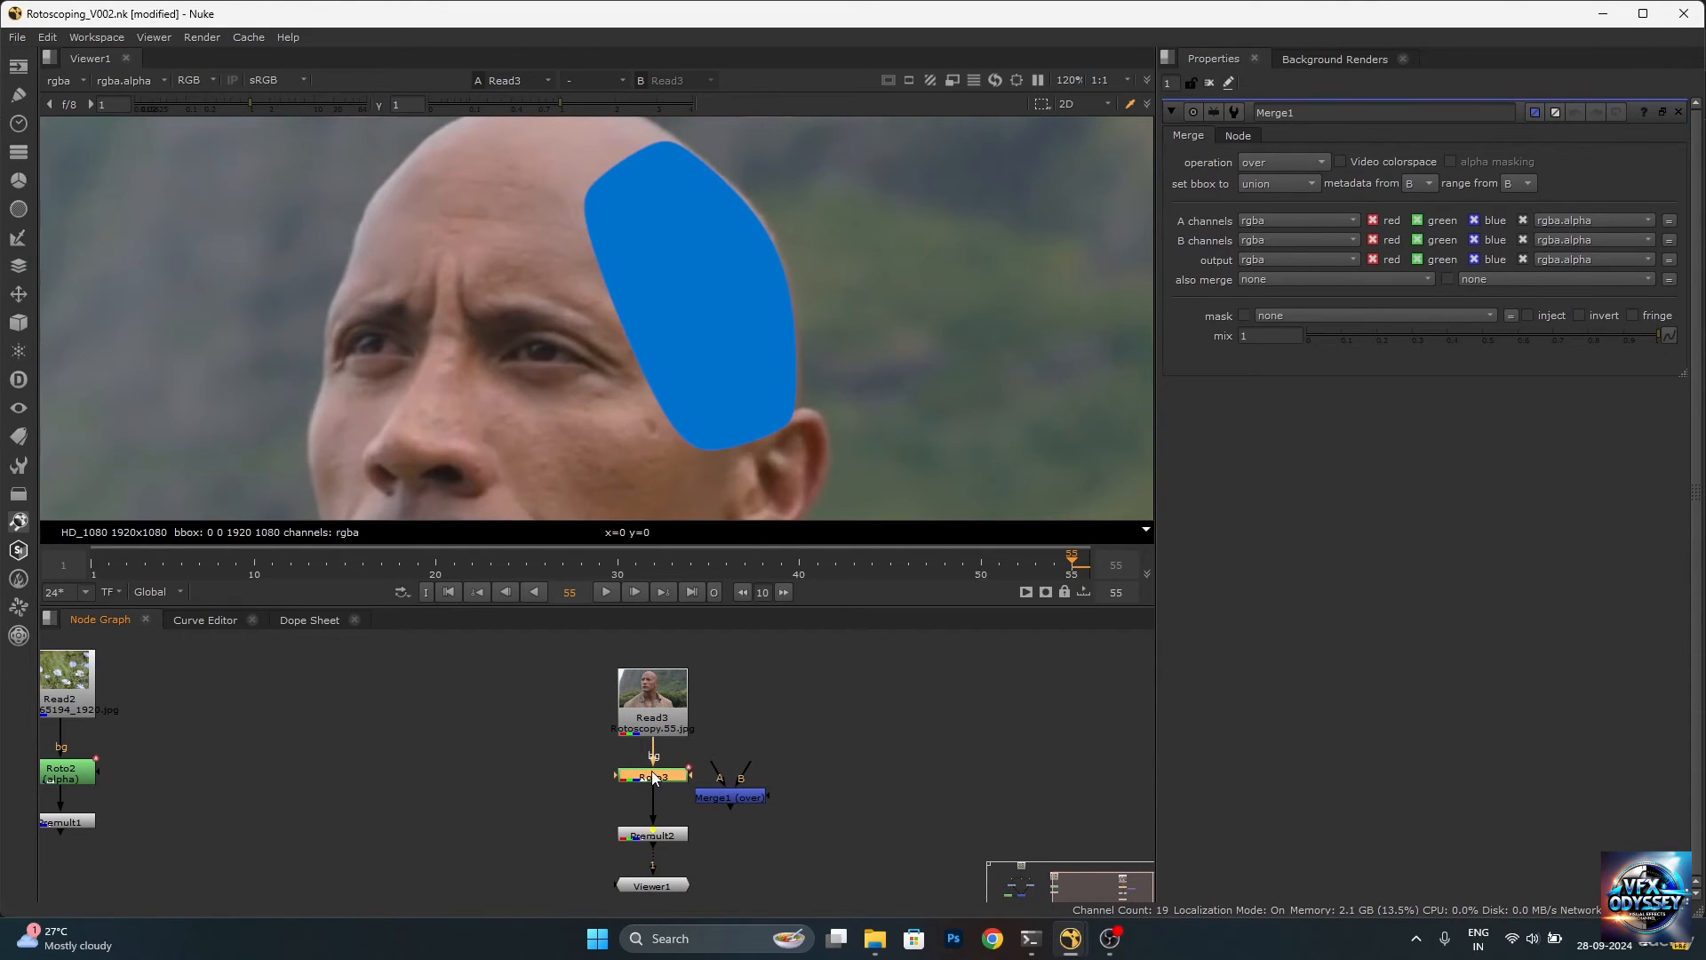
key("ctrl+shift+x")
left_click_drag(718, 780, 798, 780)
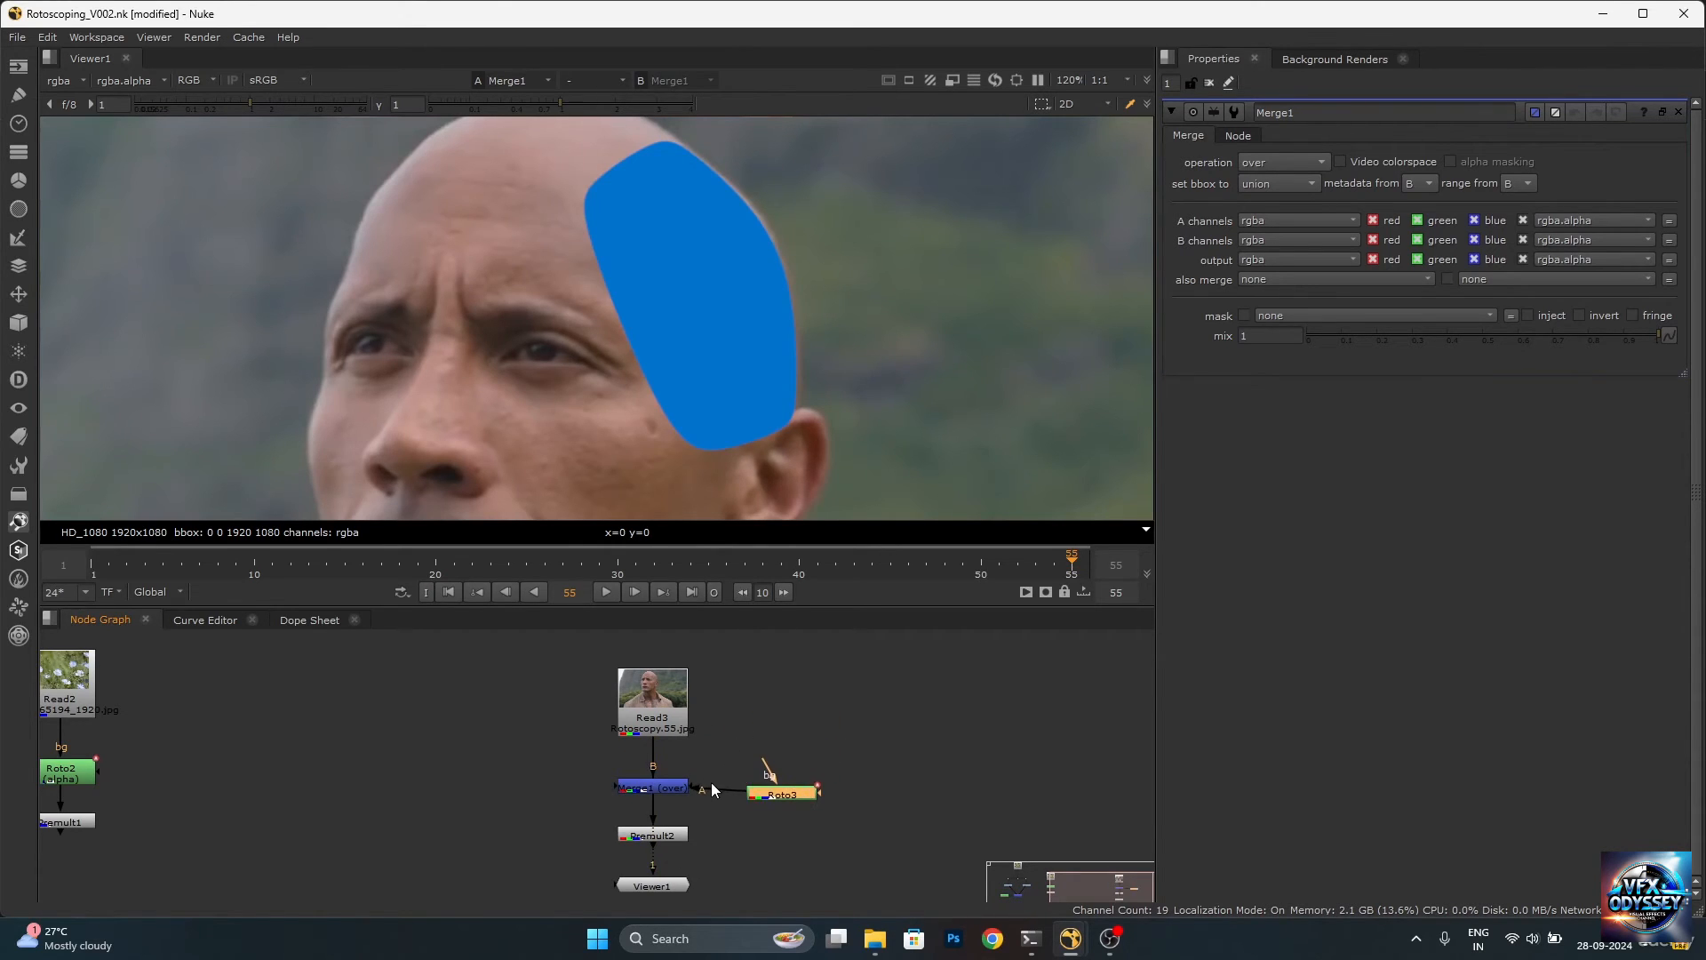
Set Merge1's mix to 0.55 for a translucent blue overlay and inspect its edge along the back of the head.
left_click(664, 789)
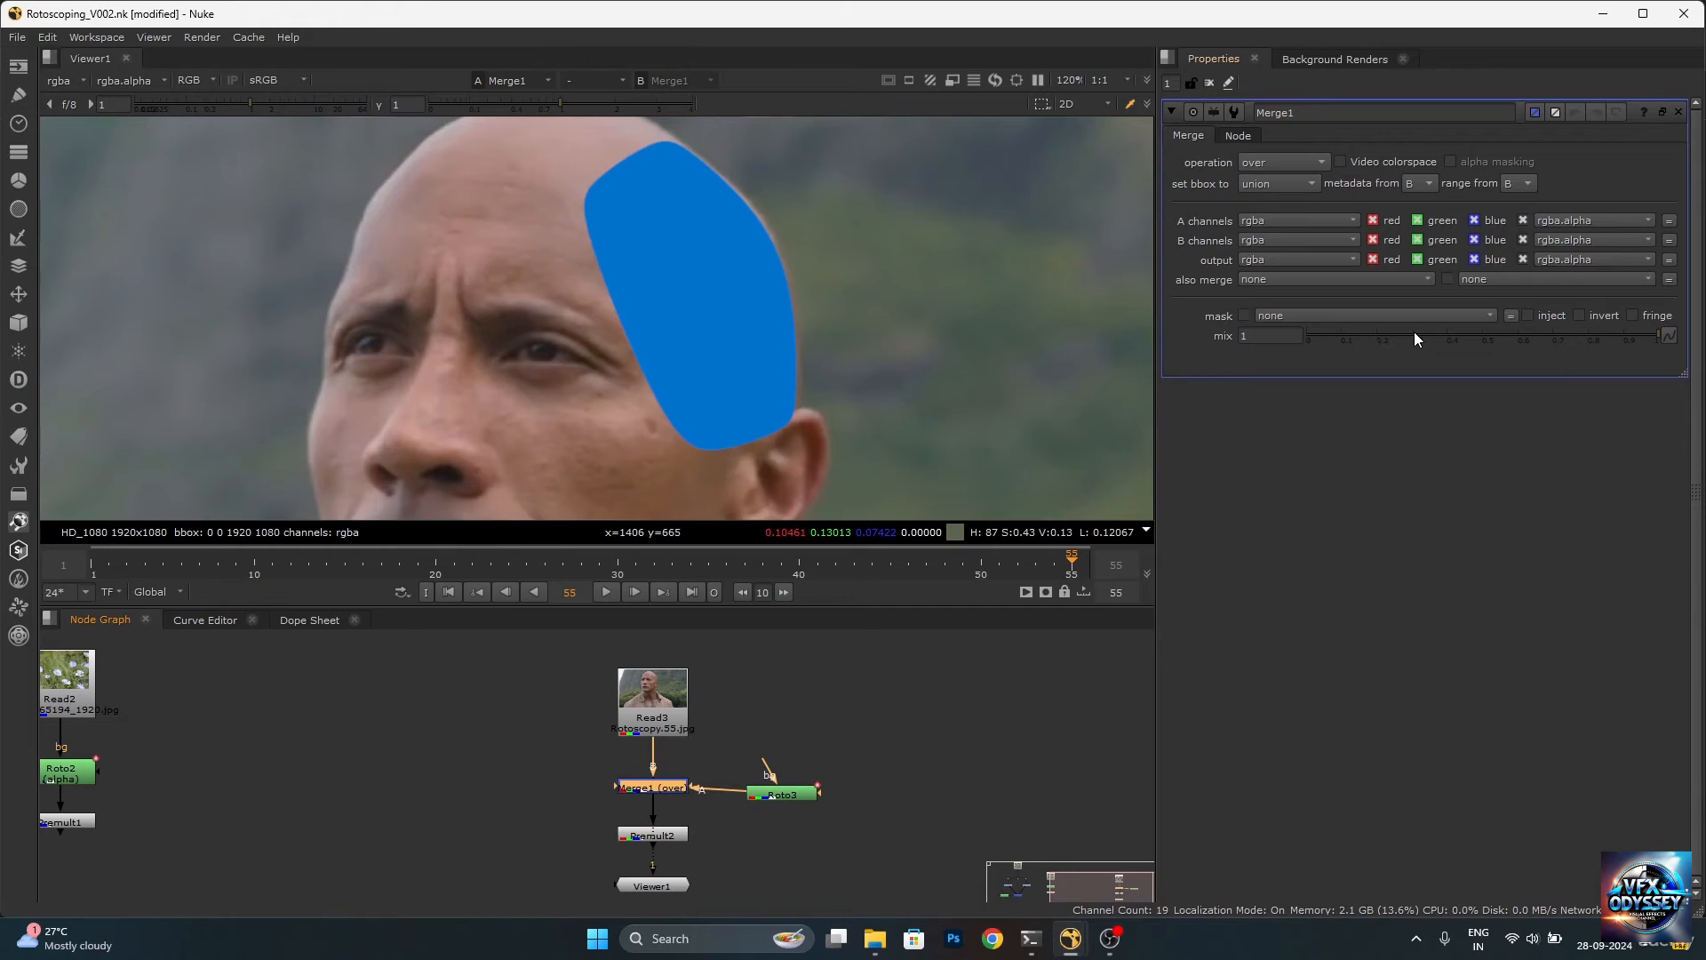
left_click_drag(1415, 333, 1500, 313)
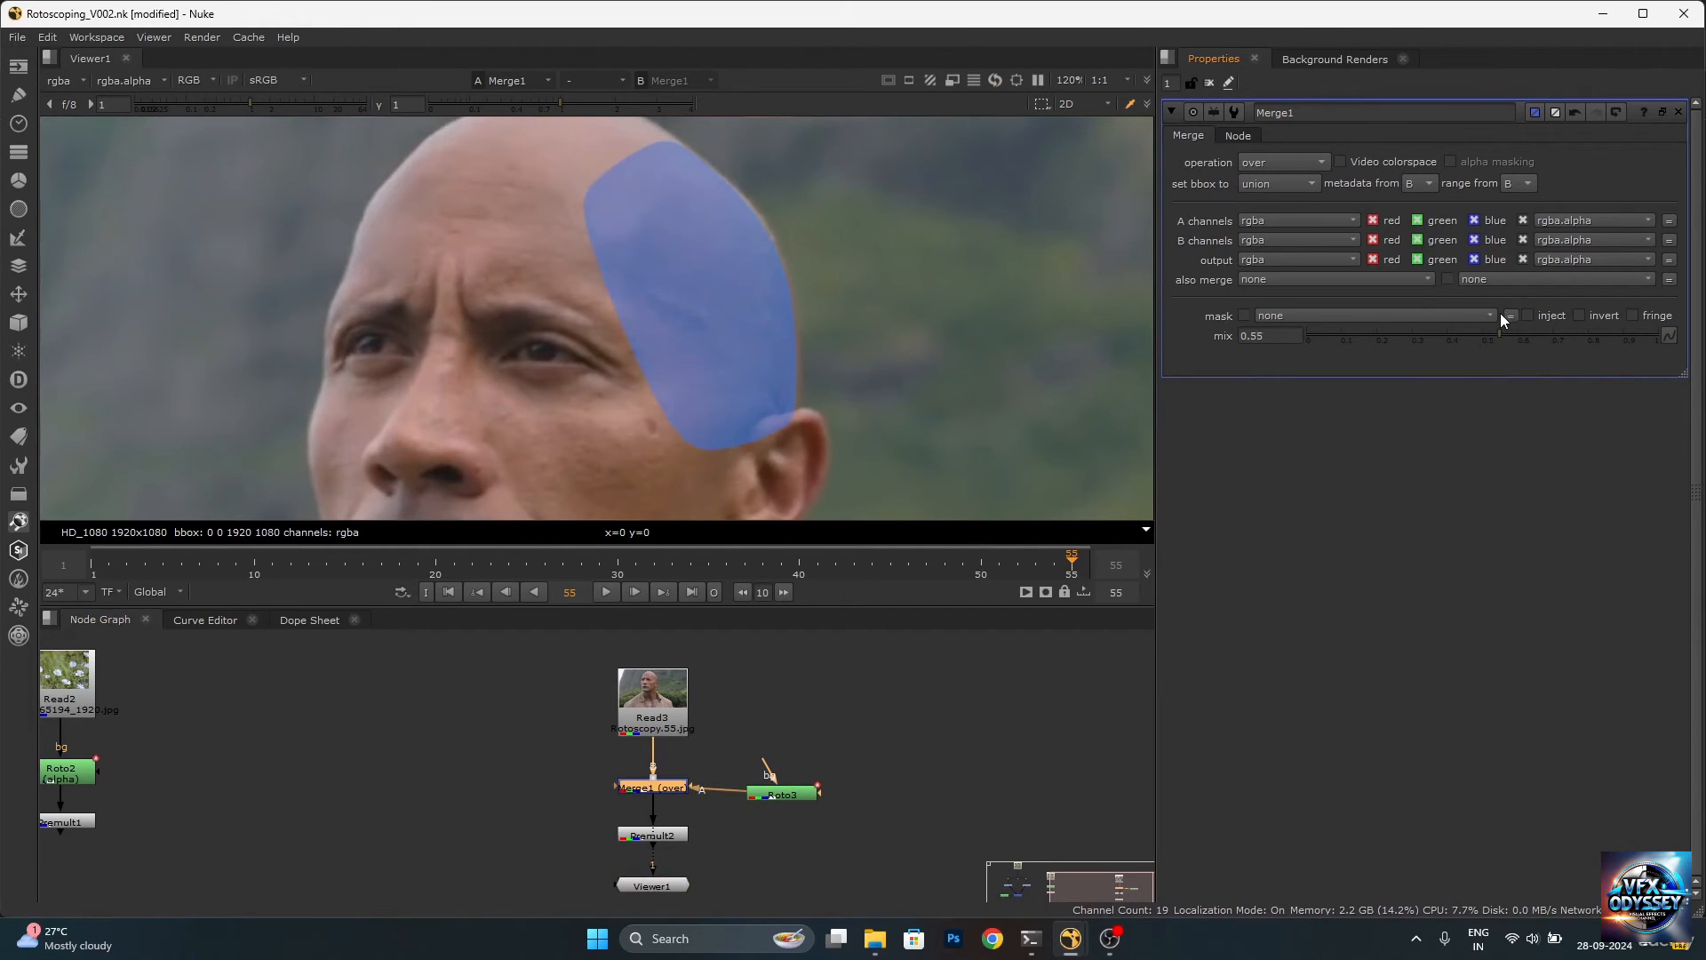
key("f")
scroll(767, 341, "up", 10)
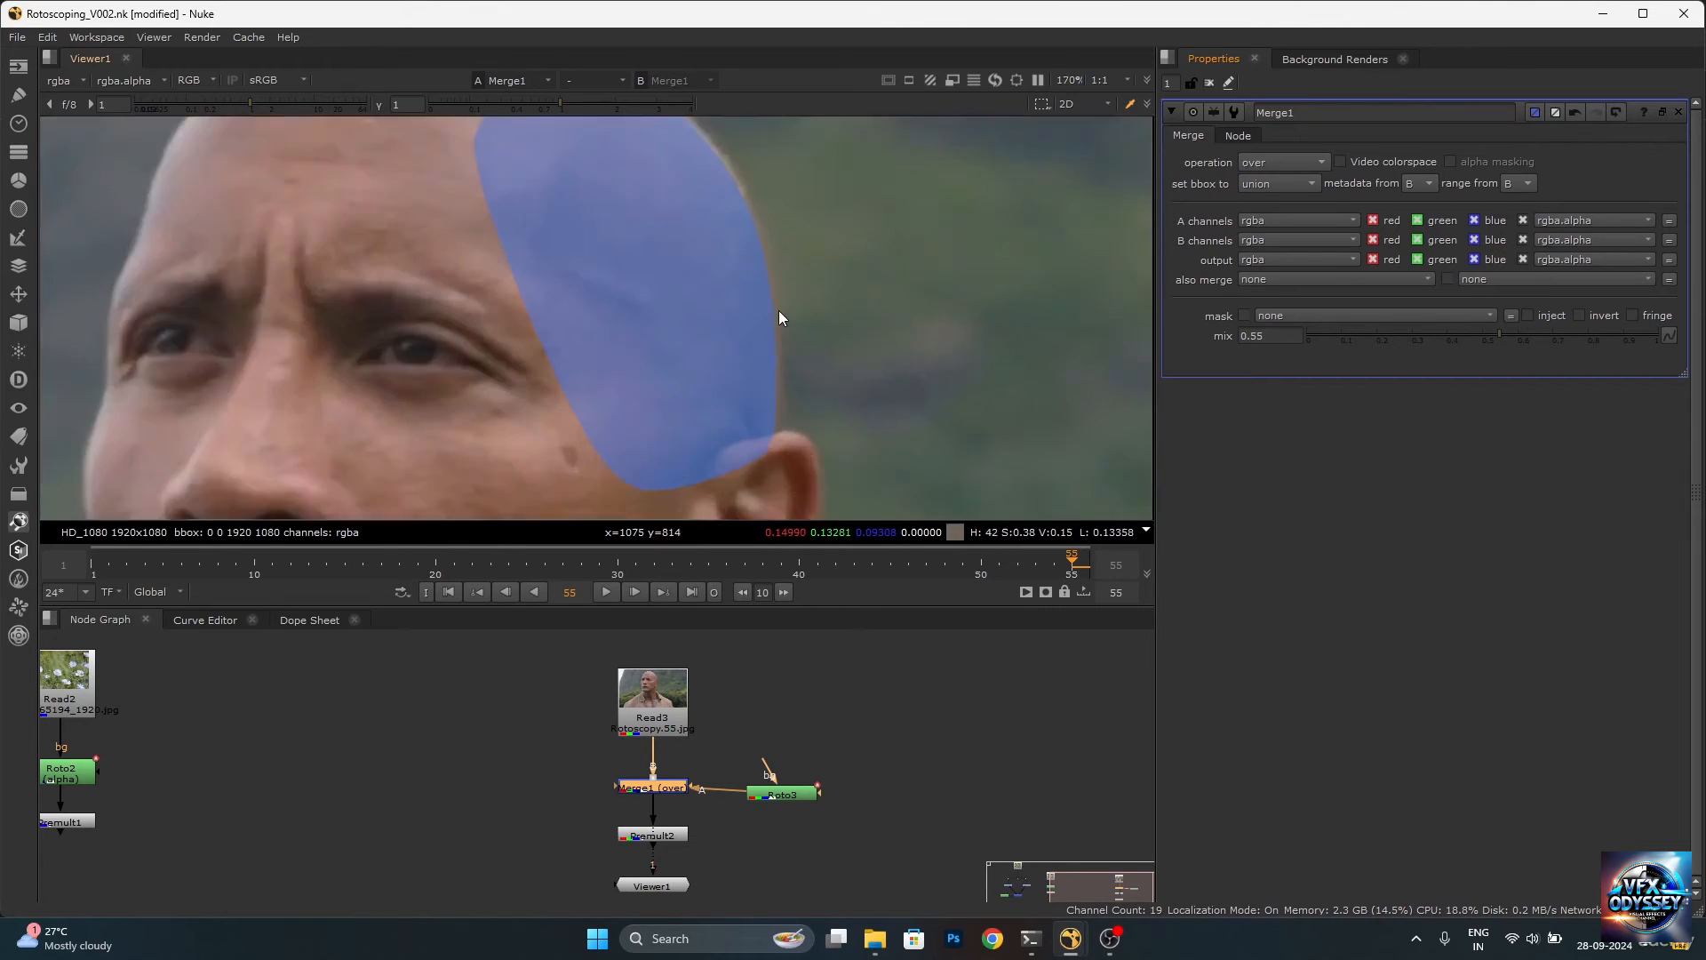
scroll(777, 478, "down", 6)
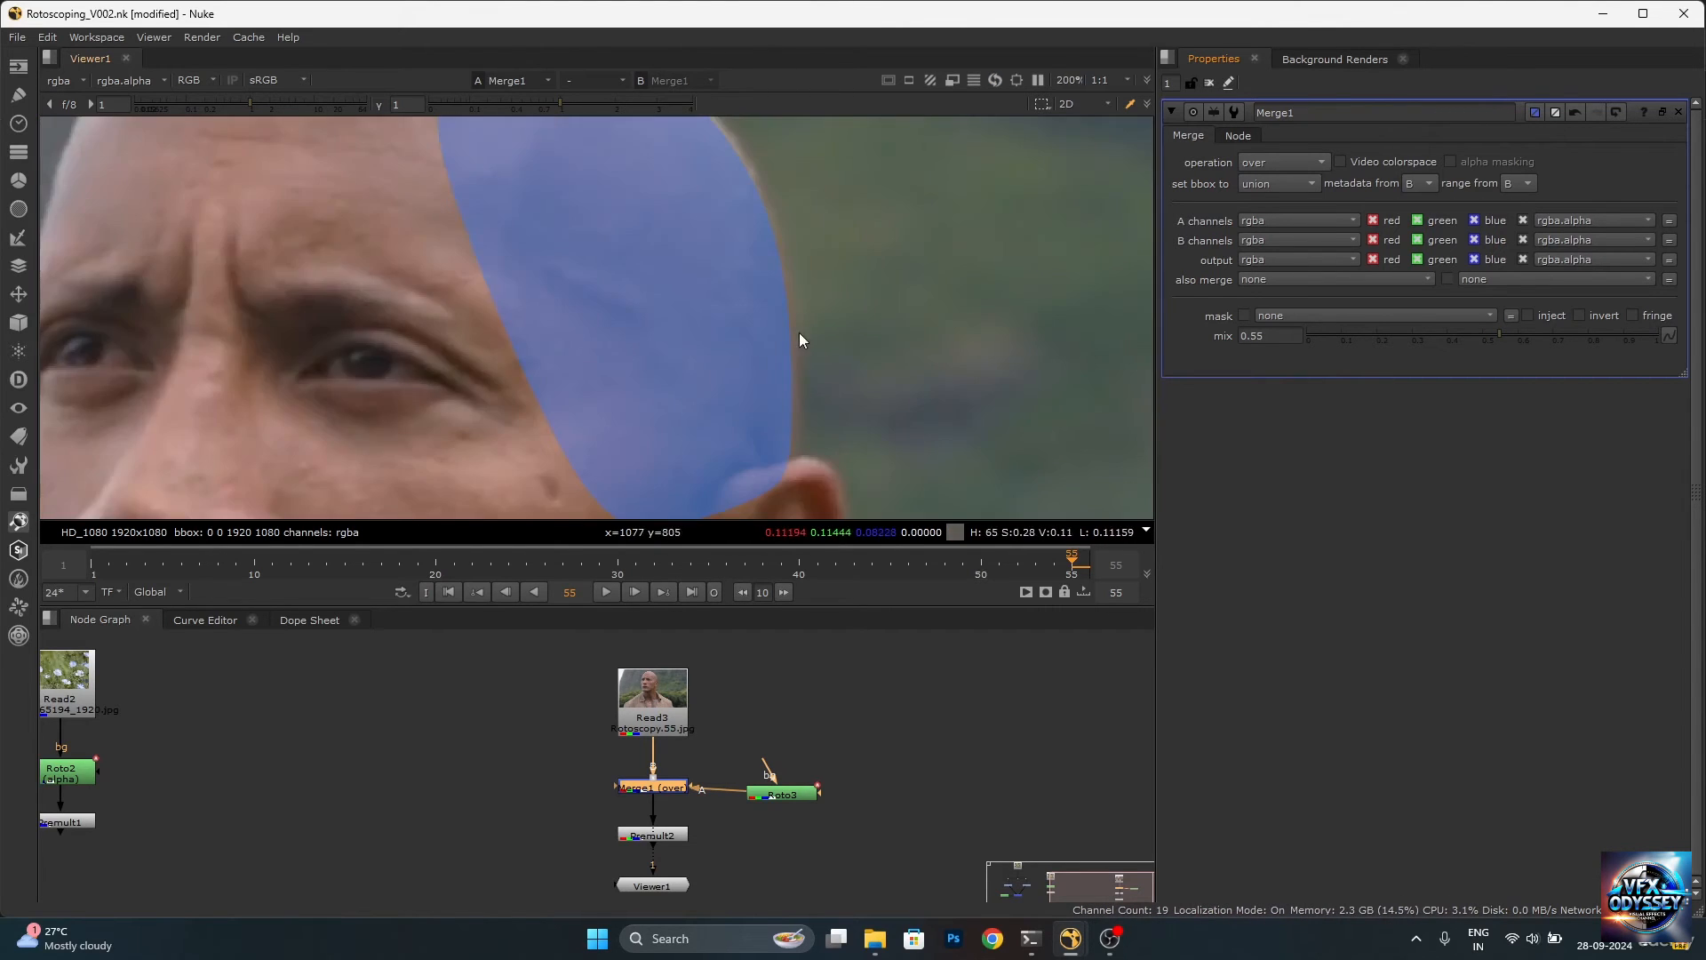
scroll(799, 222, "up", 5)
scroll(748, 261, "down", 2)
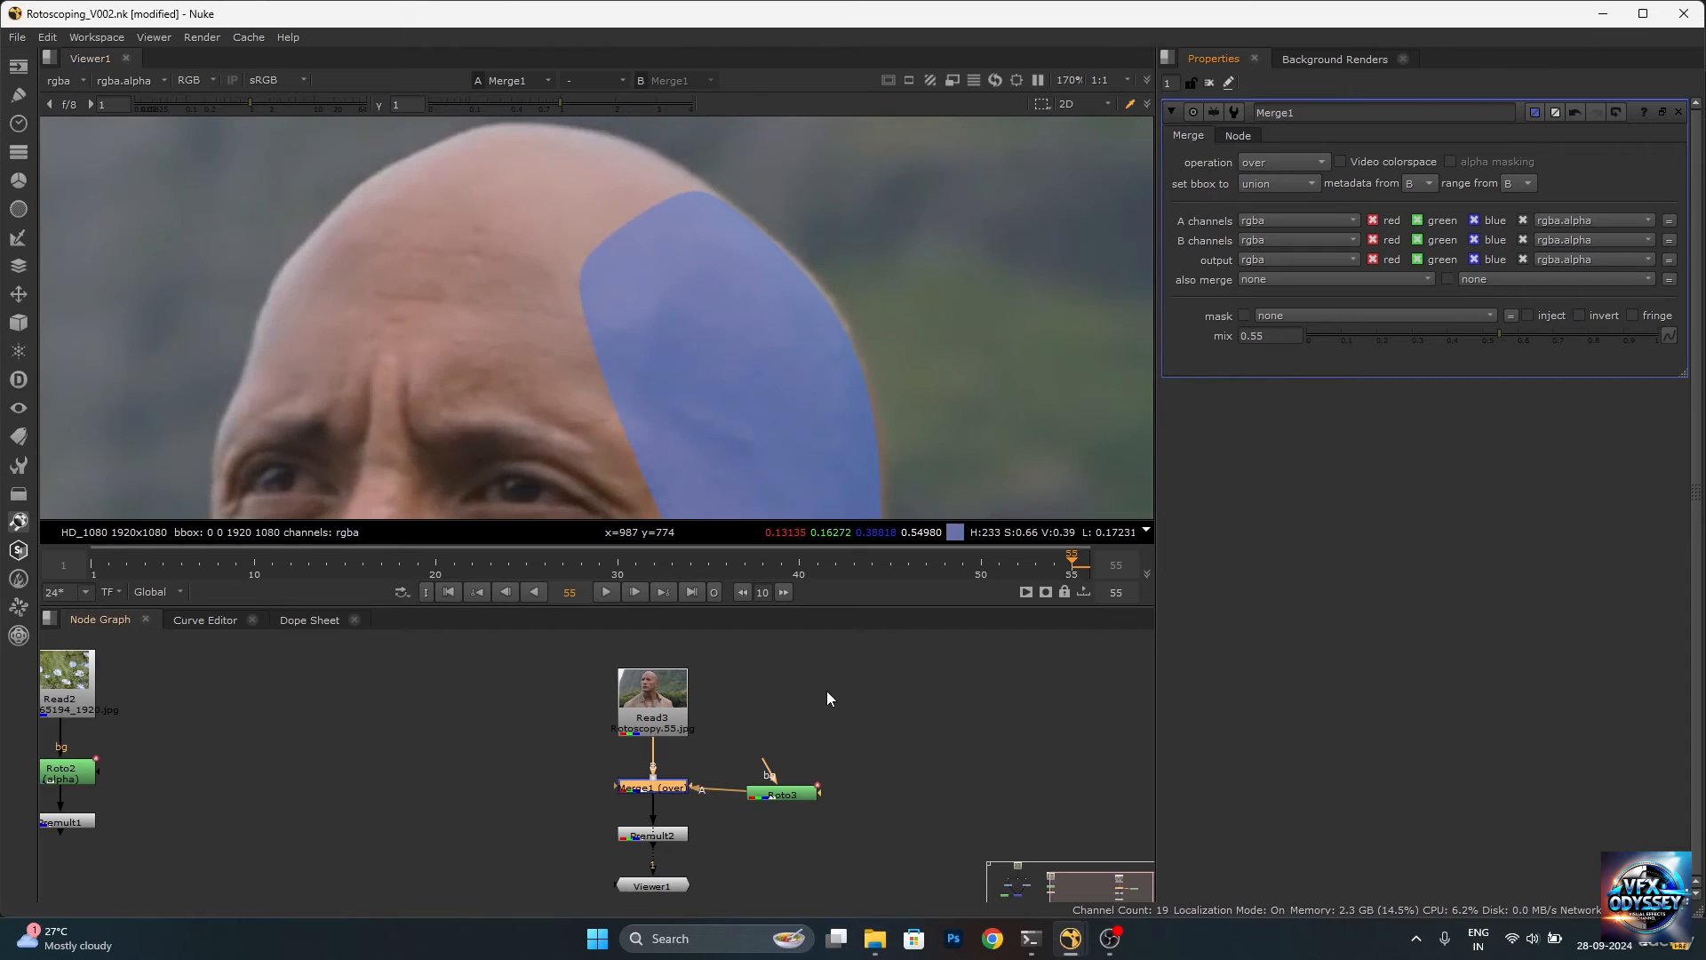
Open Roto3's properties and examine how closely the BSpline1 edge follows the back of the head.
left_click_drag(799, 792, 799, 786)
double_click(798, 786)
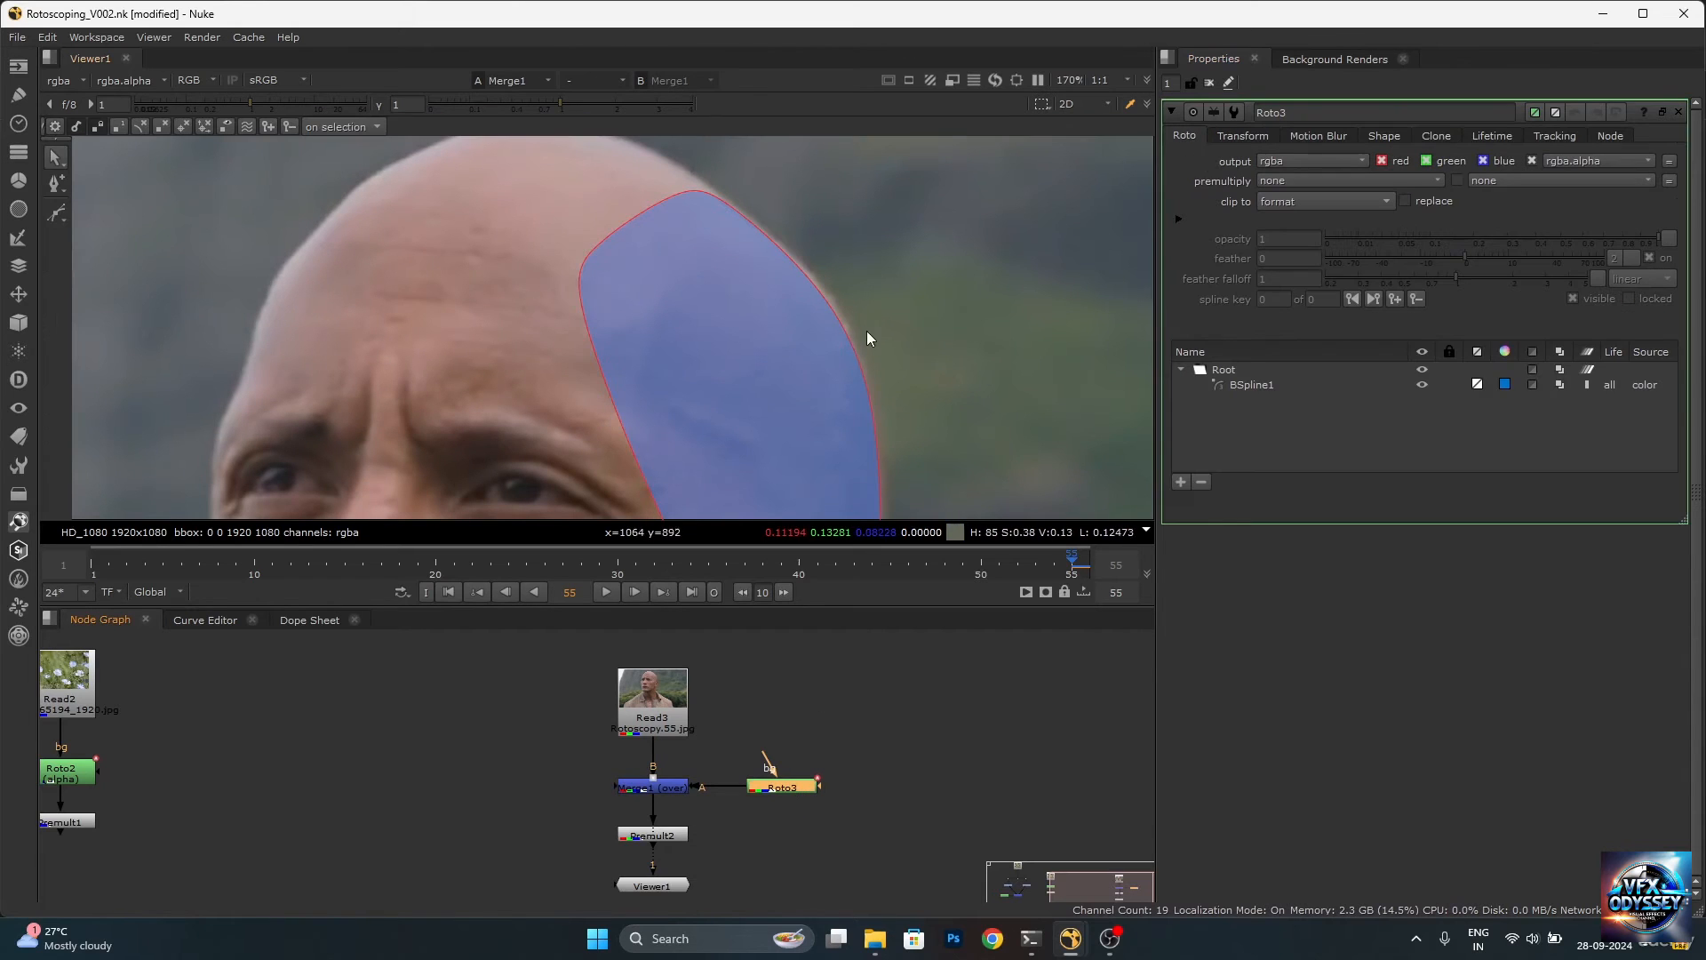
scroll(862, 336, "up", 2)
scroll(856, 343, "up", 1)
scroll(844, 350, "down", 4)
scroll(799, 305, "up", 8)
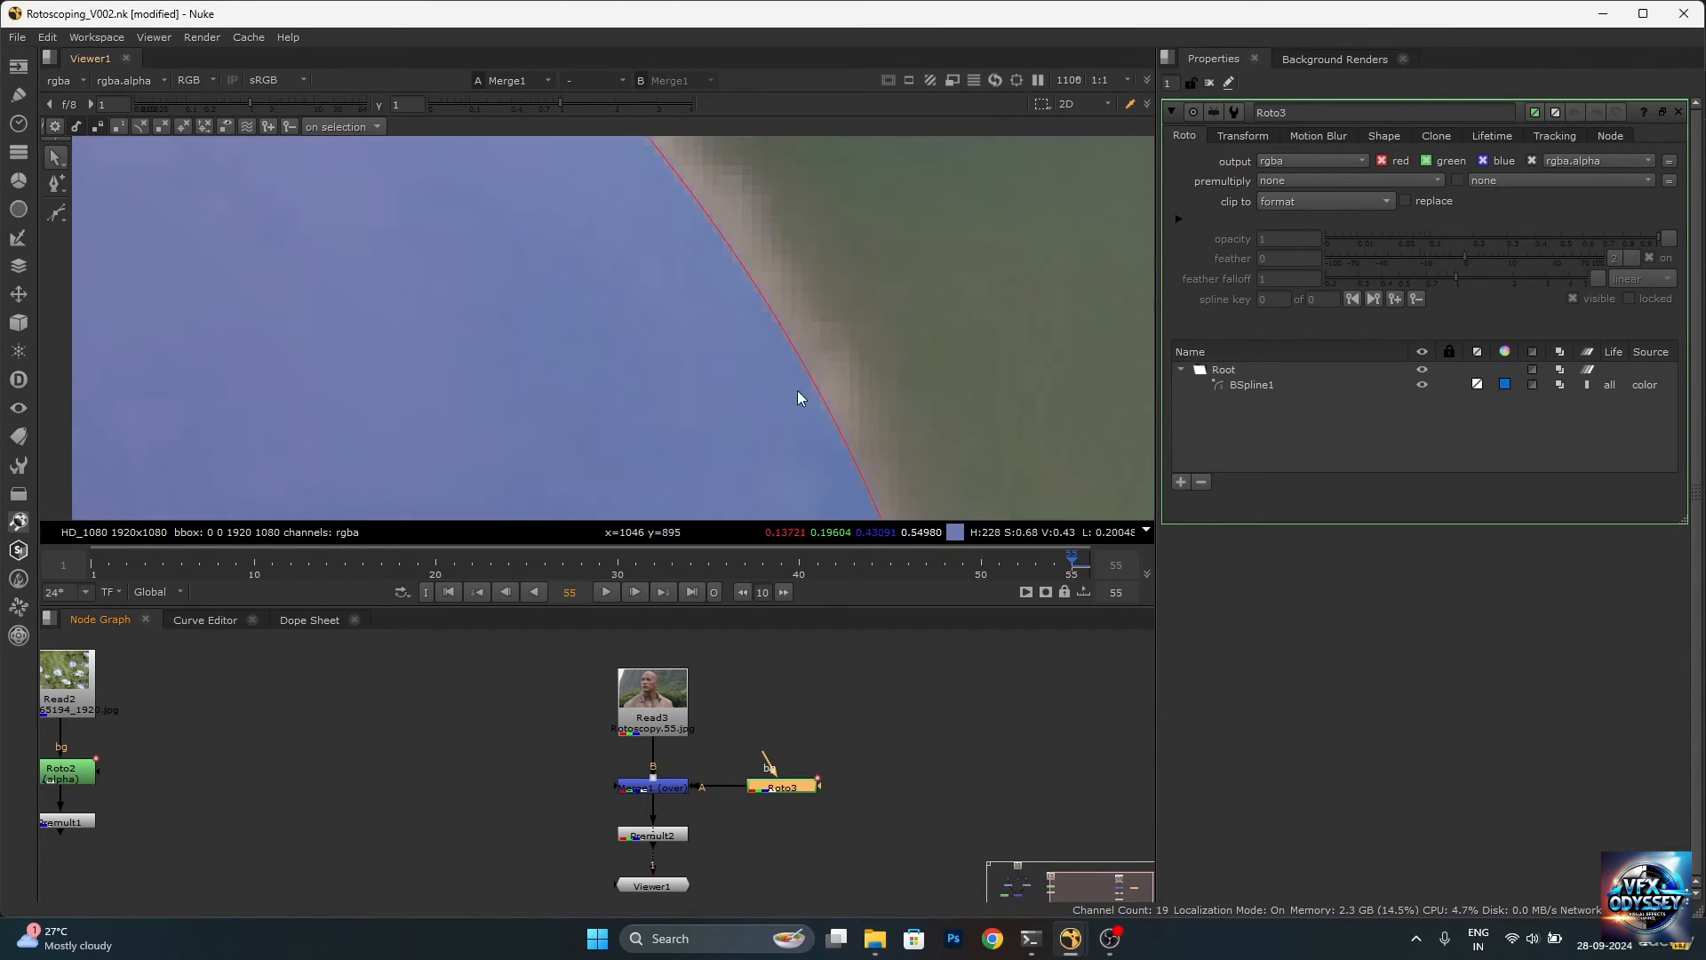
scroll(834, 354, "down", 2)
scroll(807, 382, "down", 6)
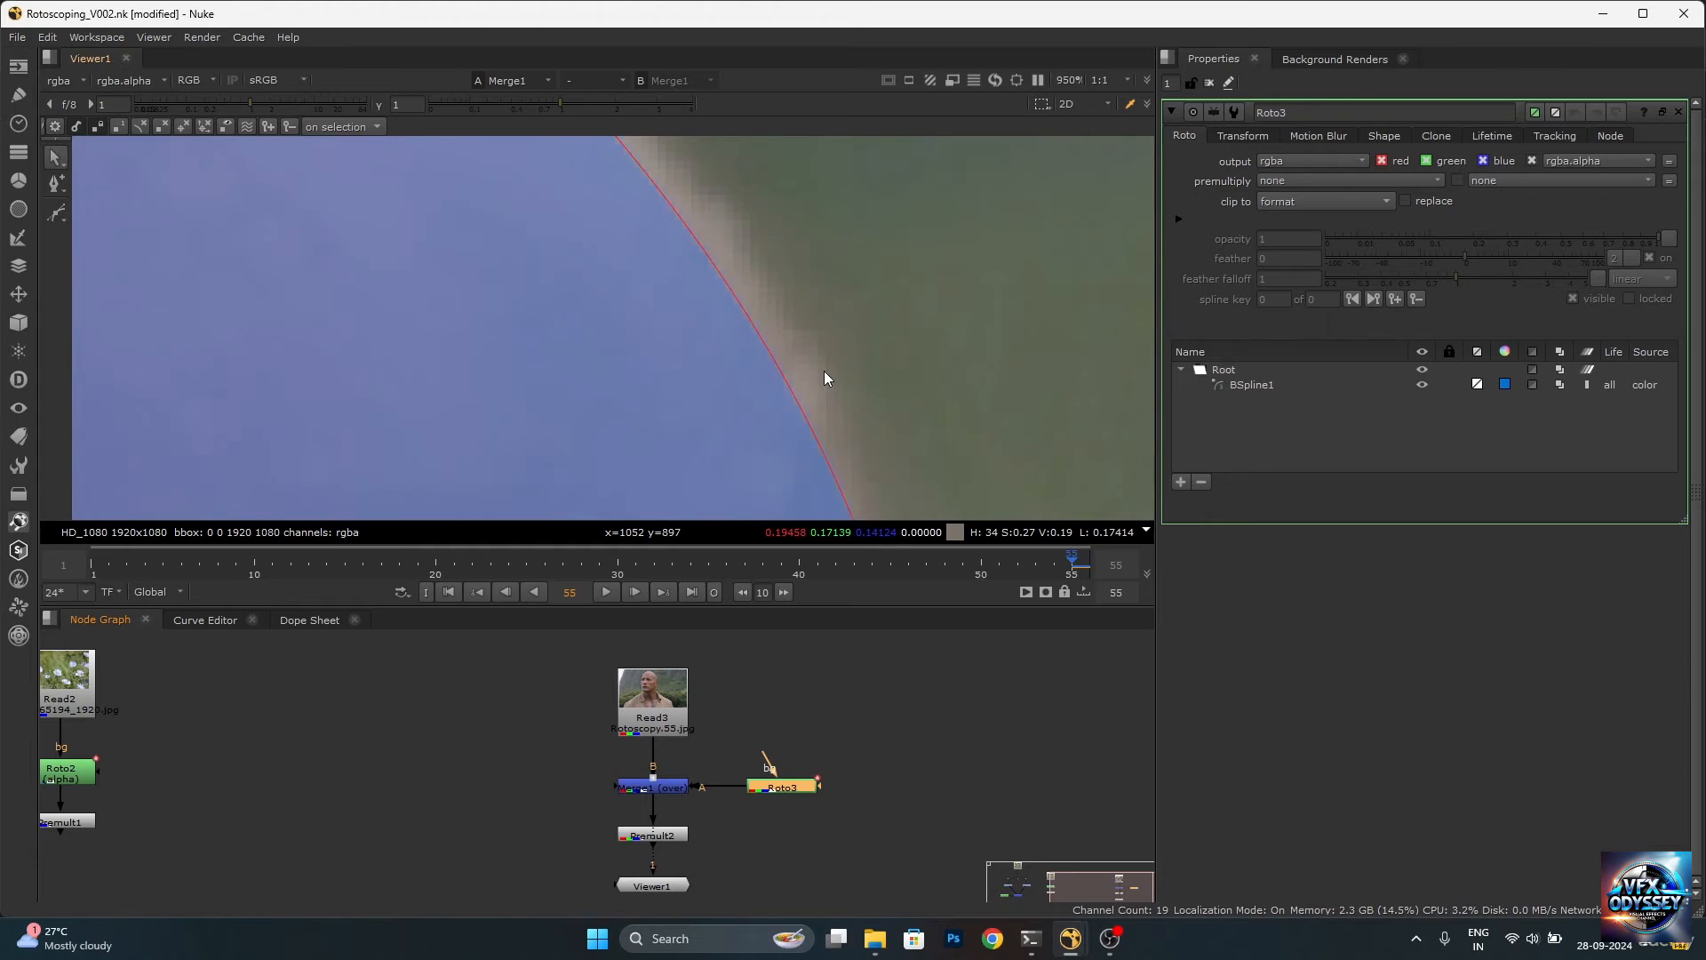
scroll(829, 365, "up", 4)
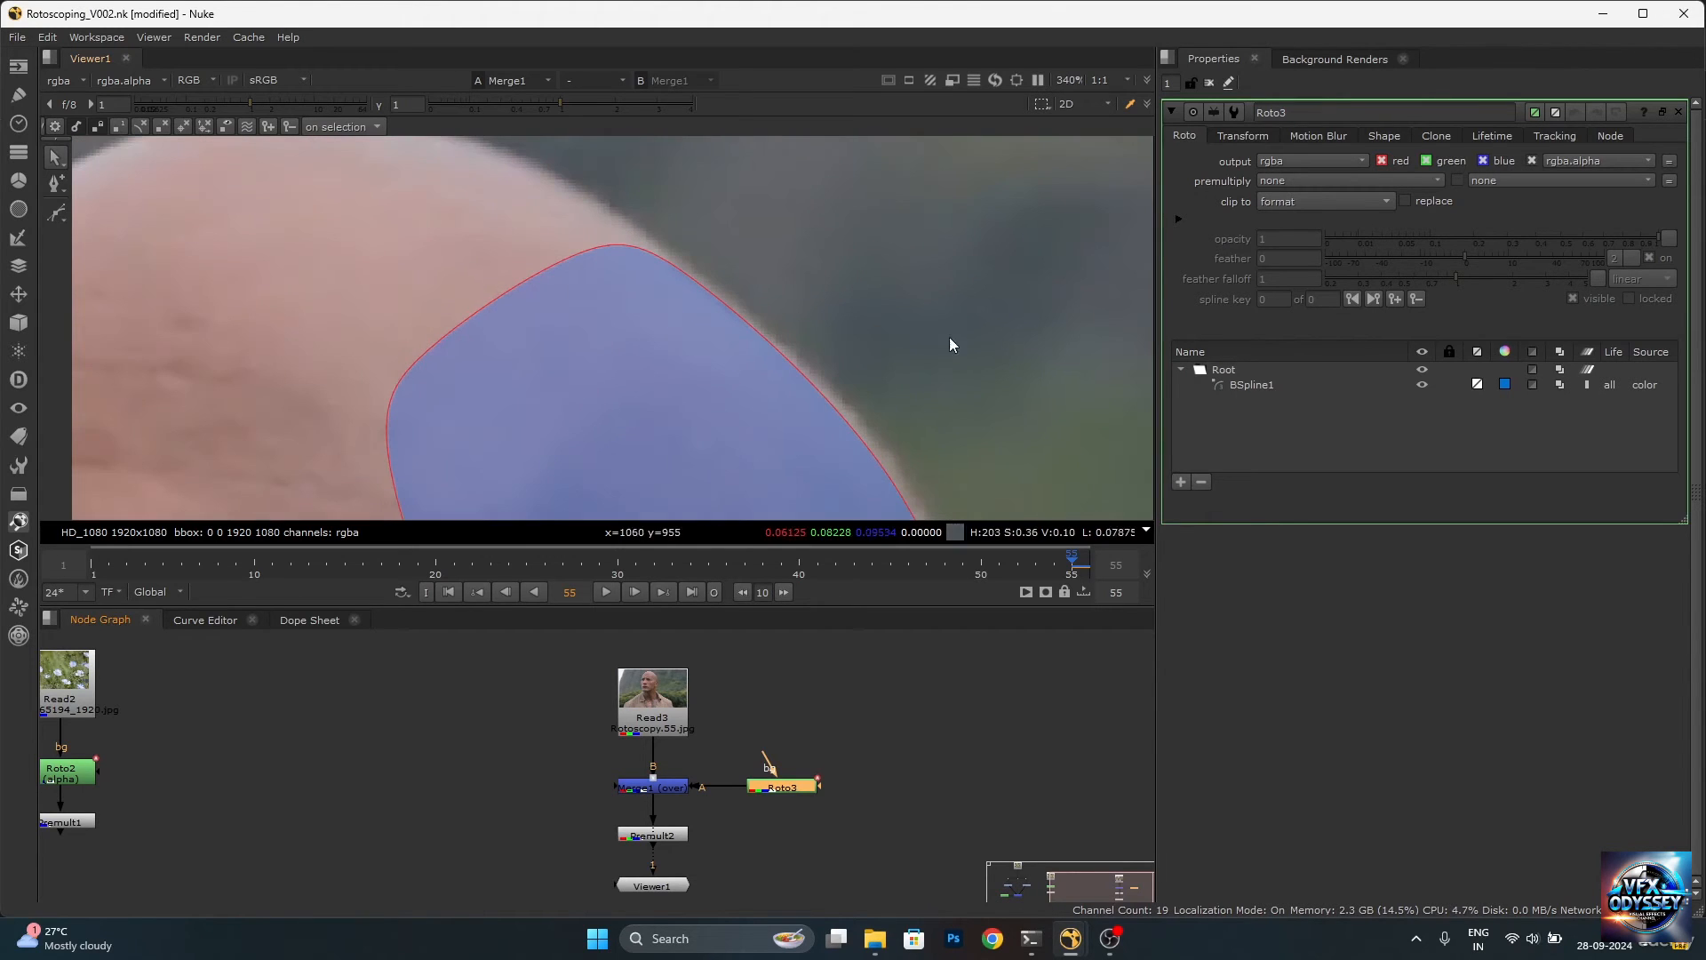
Set the BSpline1 shape's feather to 3.5 and check its edge around the head.
left_click(1304, 385)
left_click_drag(1466, 258, 1490, 255)
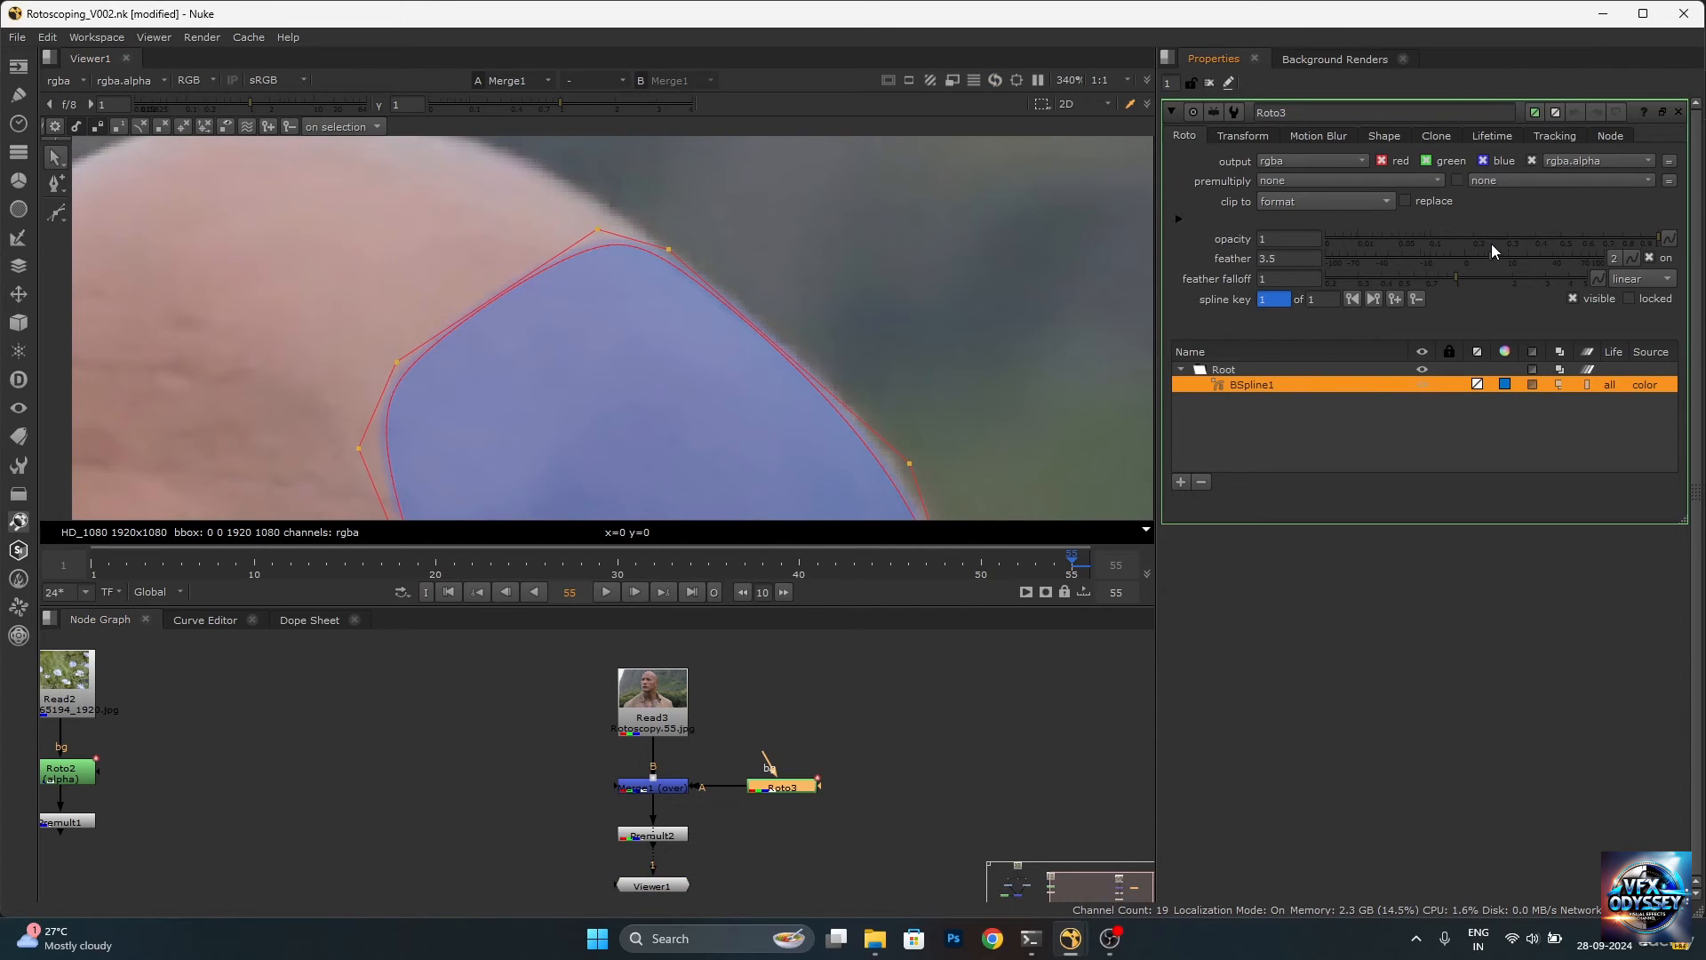
scroll(711, 360, "down", 5)
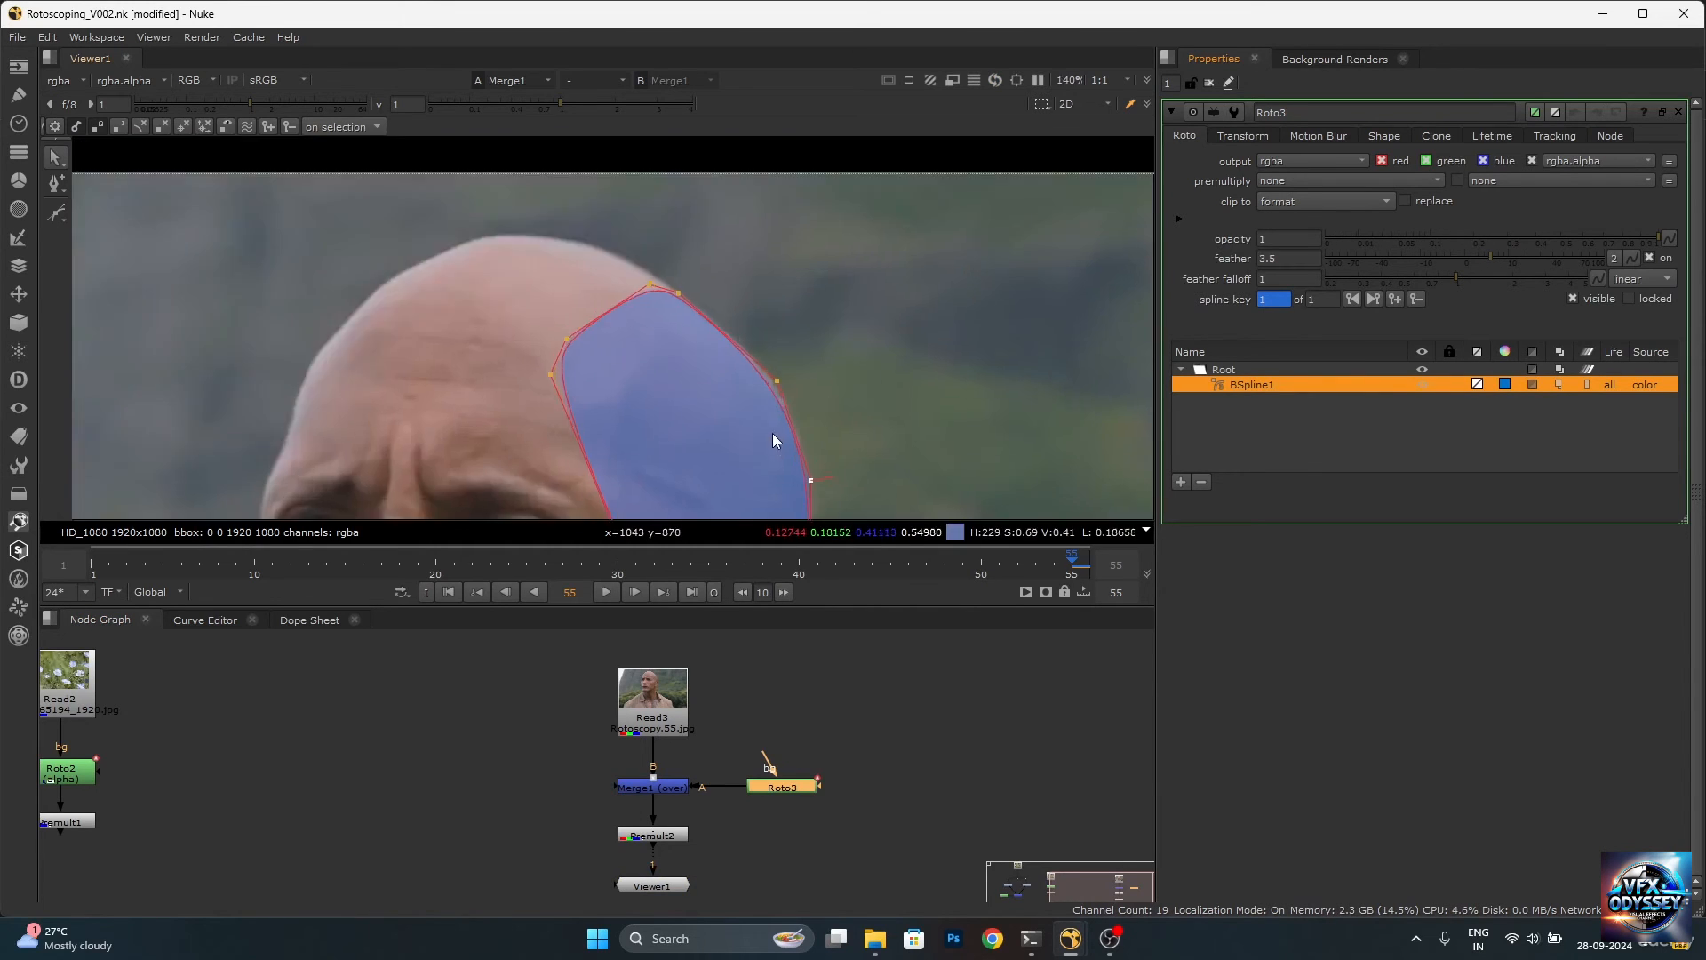
scroll(782, 426, "up", 10)
scroll(828, 391, "down", 6)
scroll(823, 343, "down", 5)
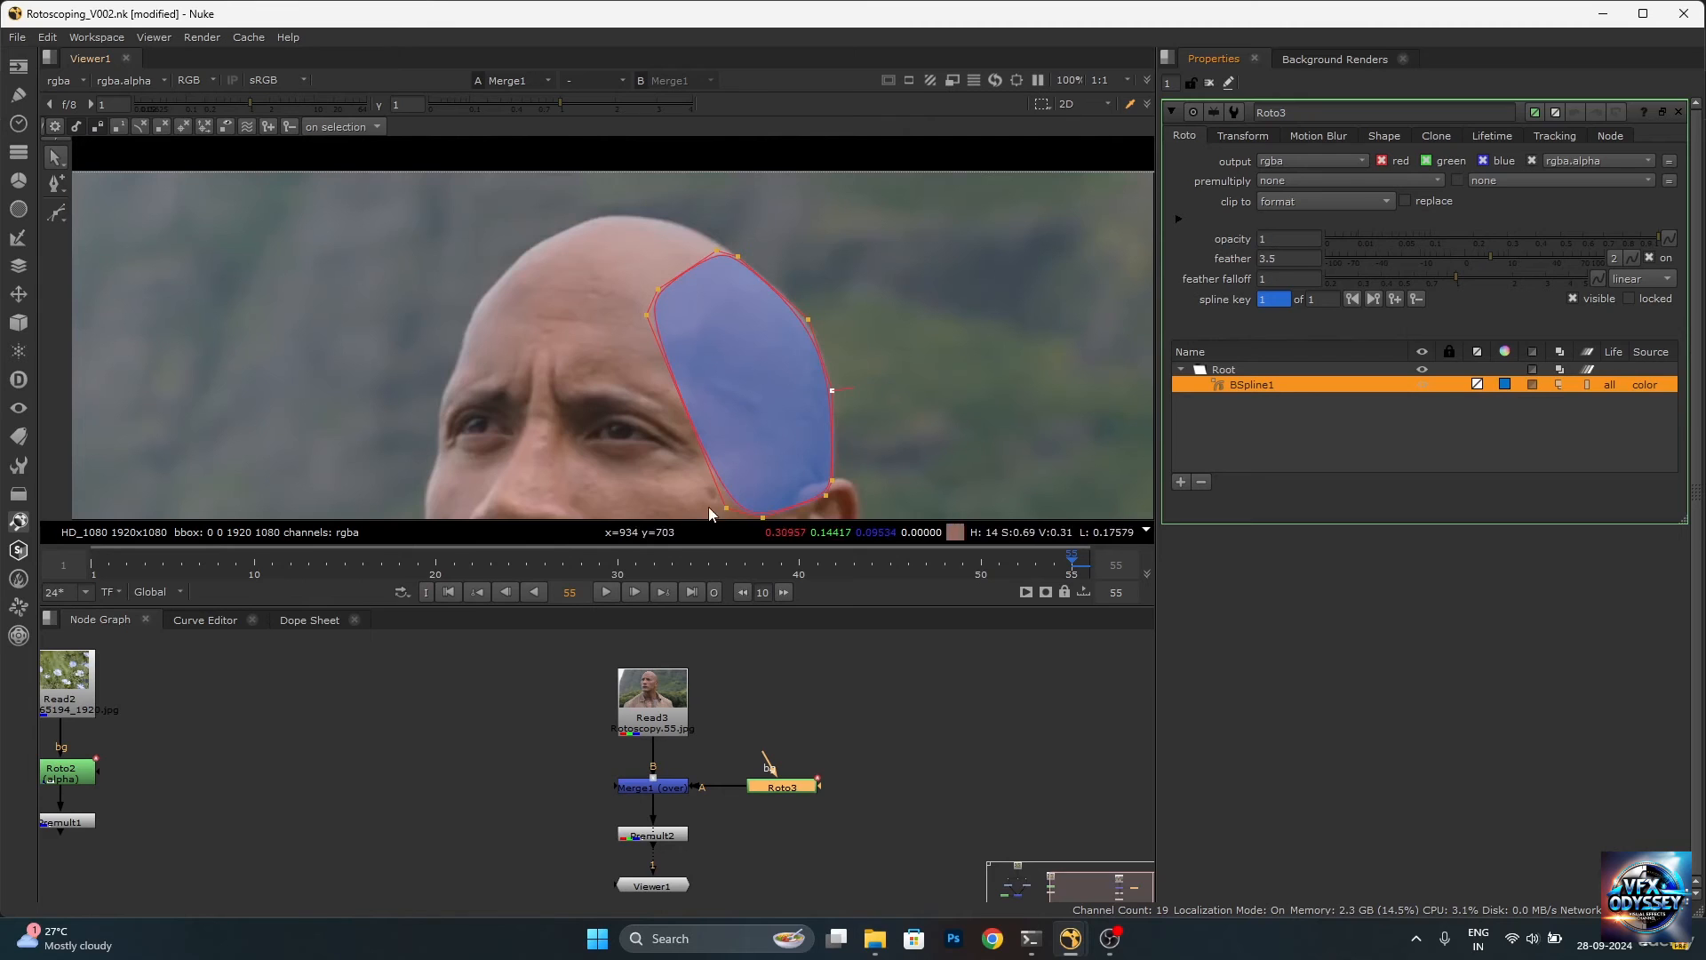
scroll(828, 343, "down", 1)
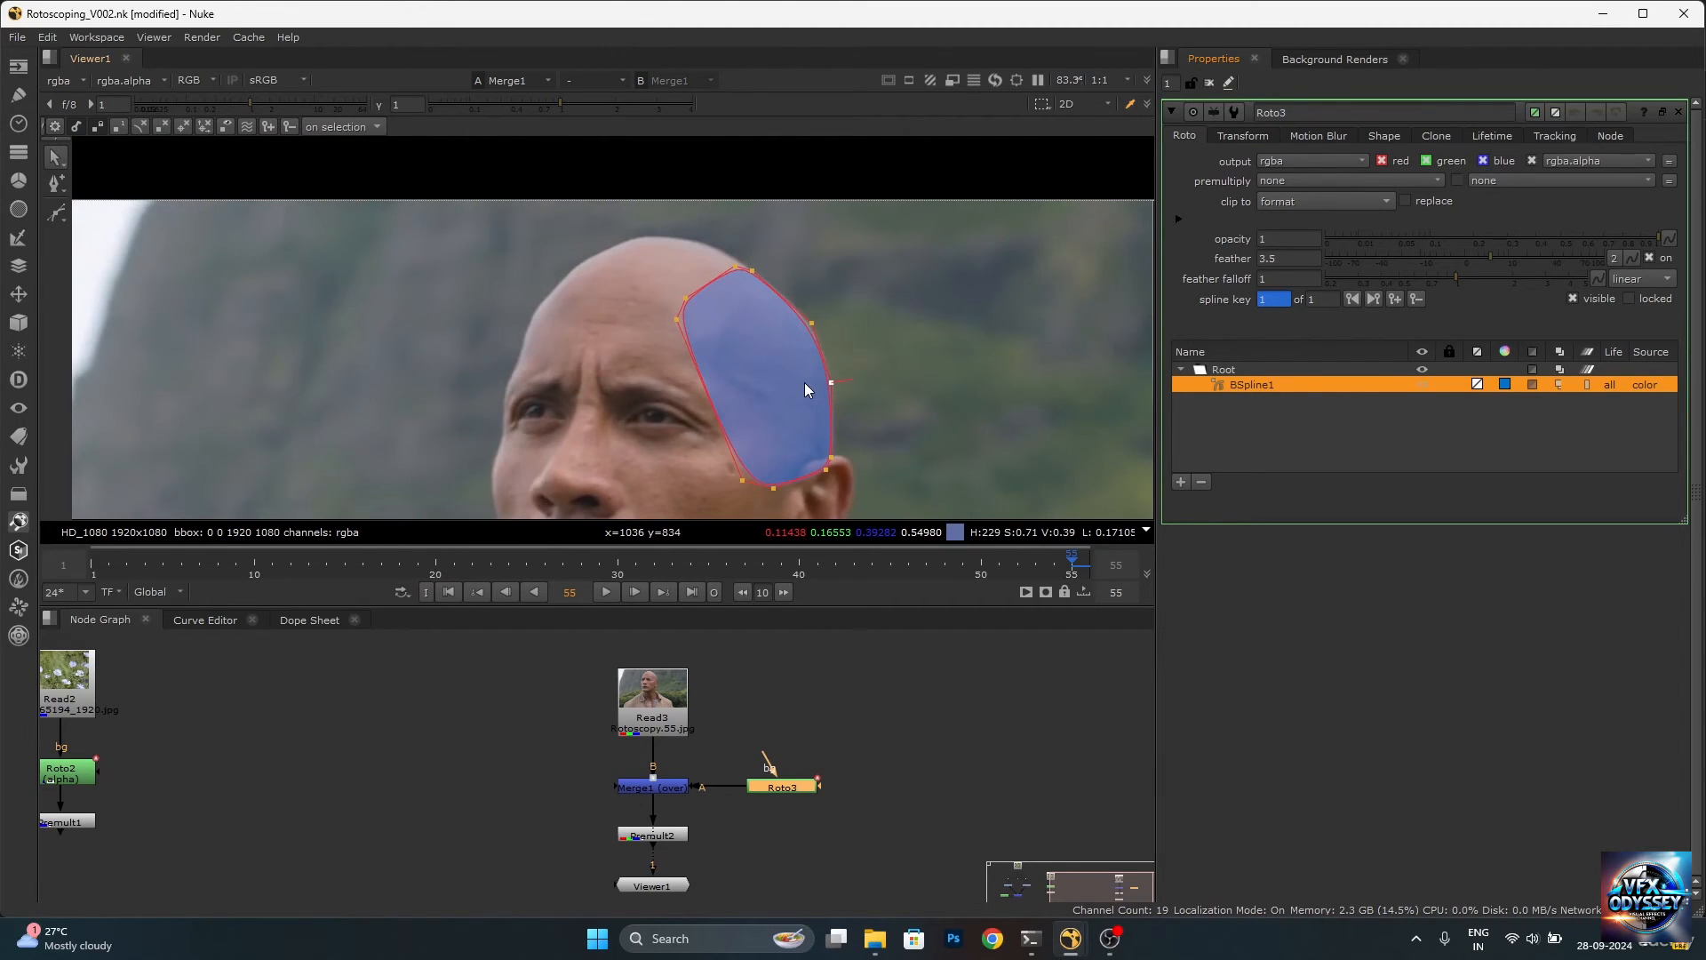
Hide the viewer overlay and inspect the feathered blue edge between the back of the head and the ear.
key("o")
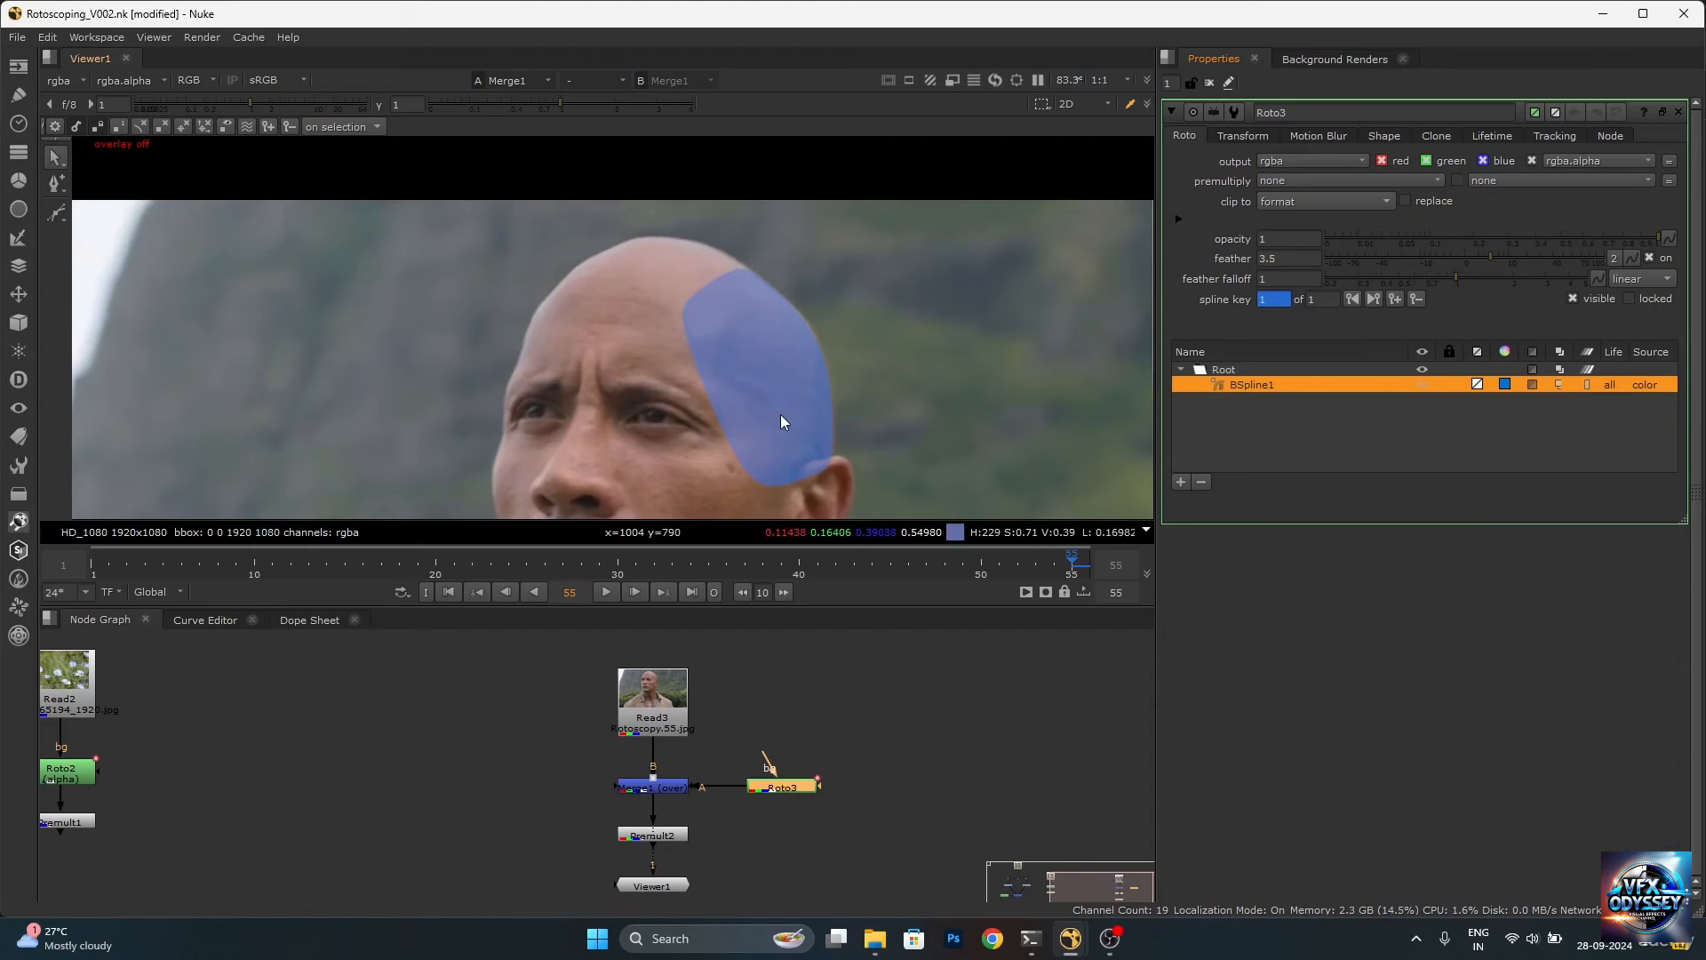
scroll(780, 414, "up", 4)
scroll(803, 385, "down", 2)
scroll(765, 355, "up", 2)
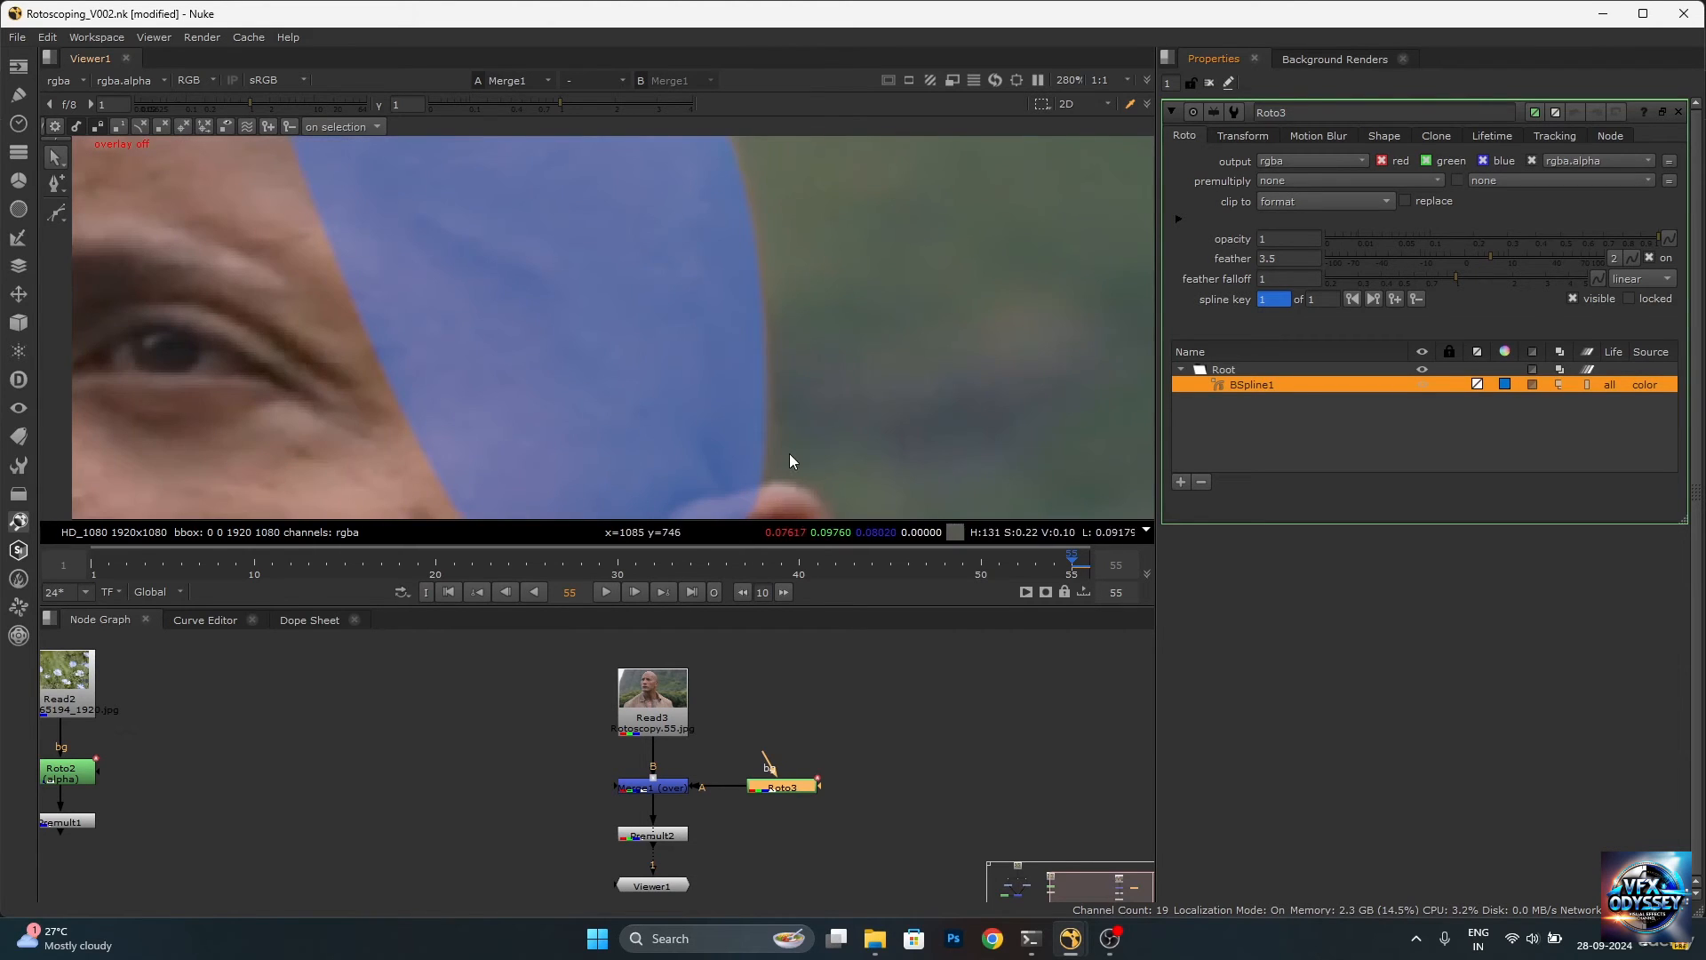
scroll(618, 215, "down", 3)
scroll(977, 444, "down", 2)
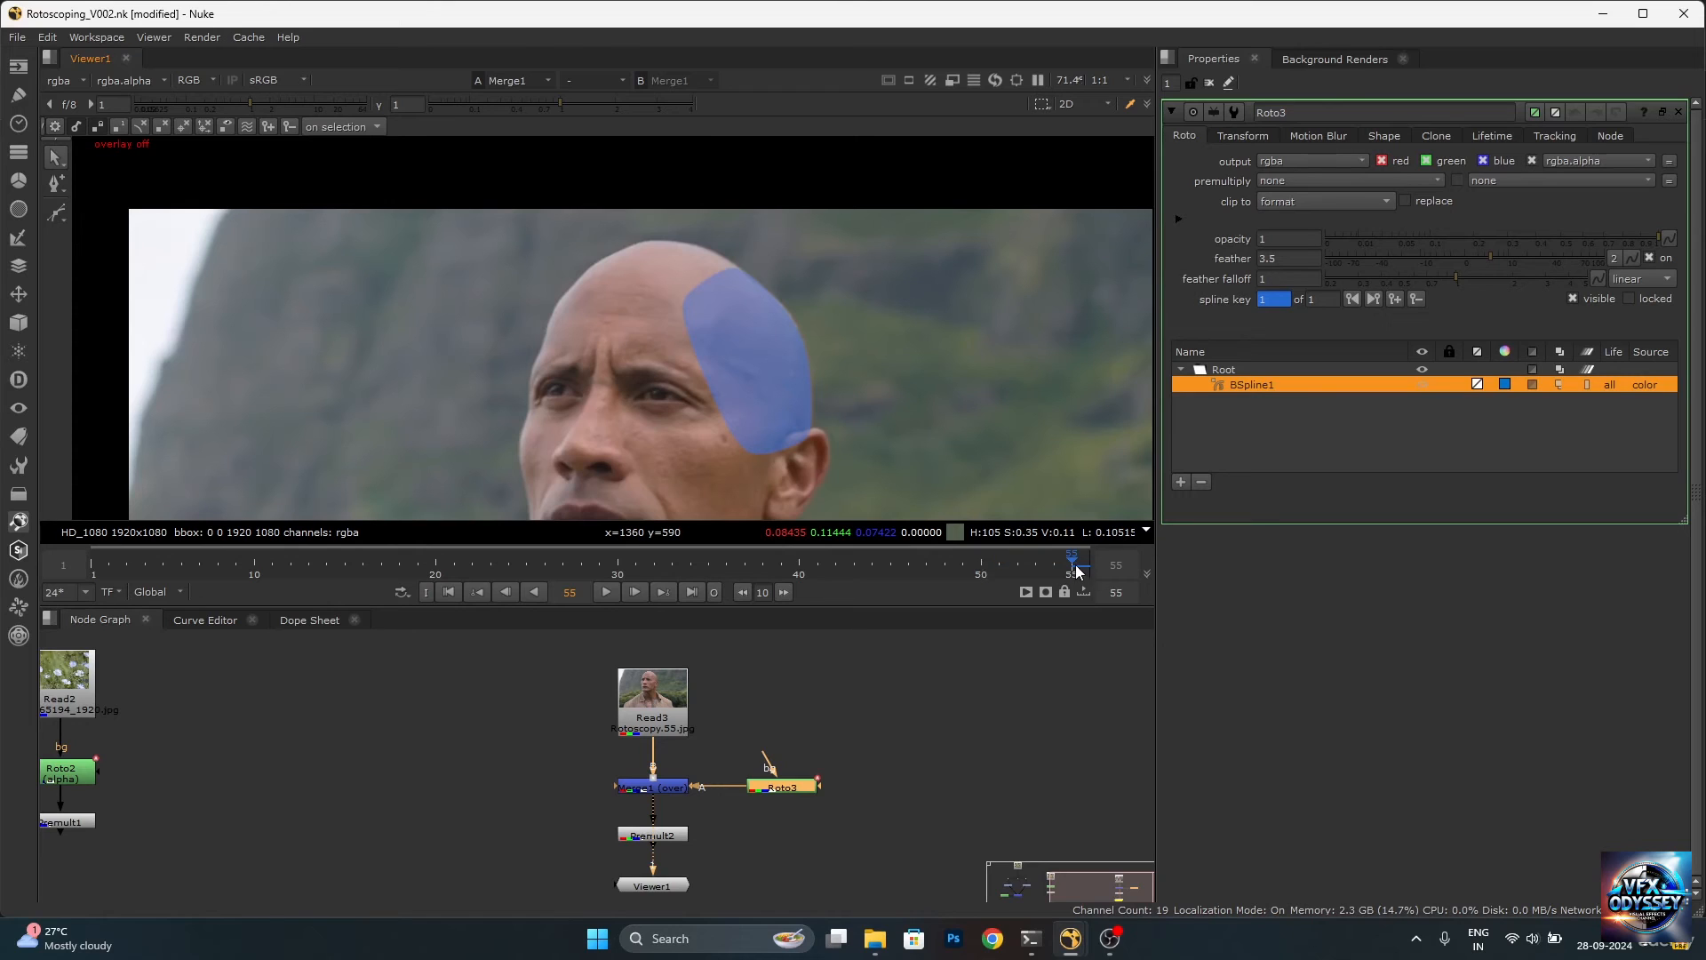
At frame 50, show the overlay again, select all BSpline1 points and move the whole shape onto the back of the head.
left_click(981, 563)
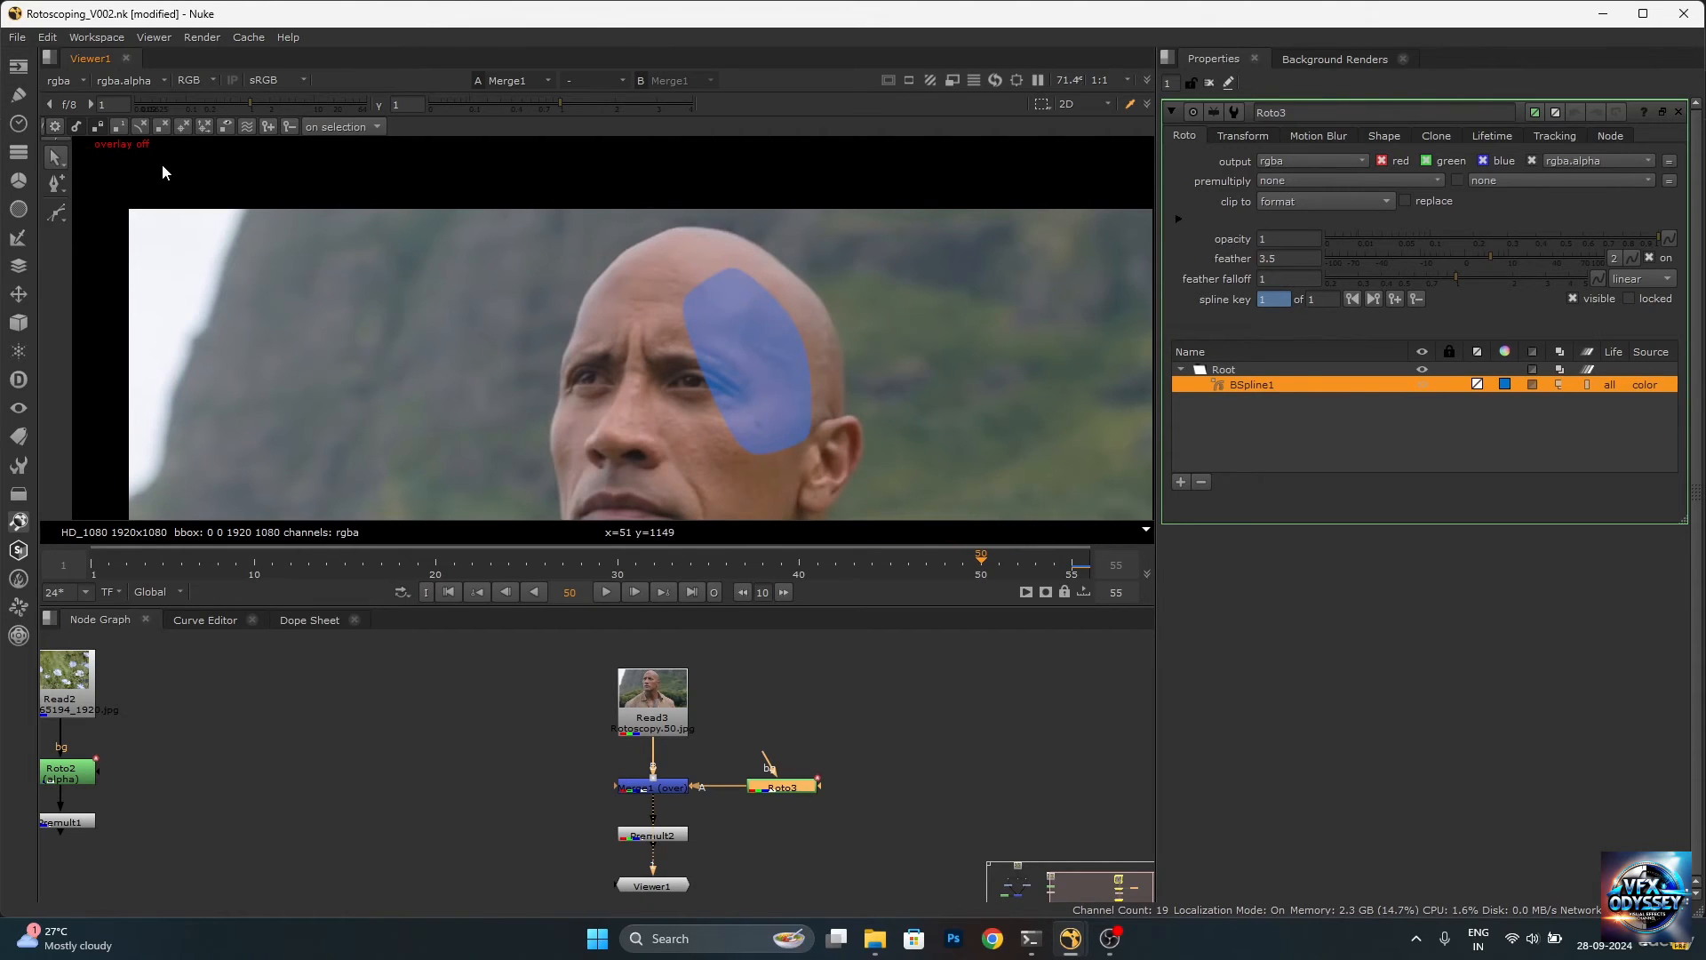
key("q")
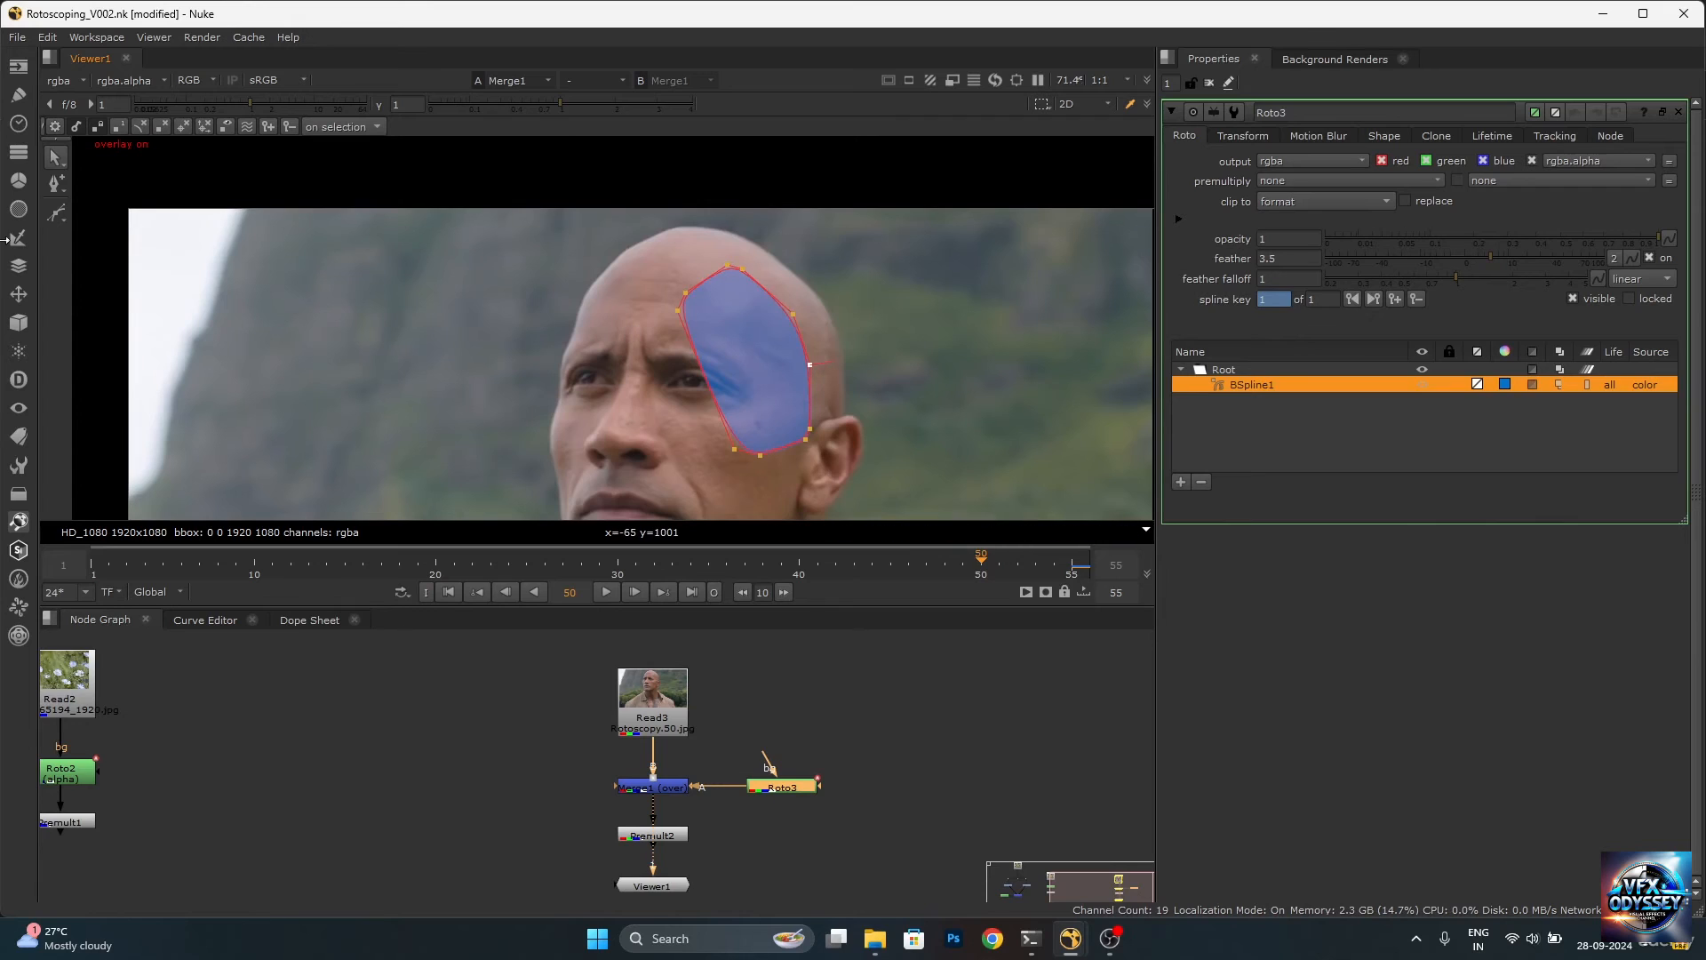
right_click(56, 163)
left_click(113, 171)
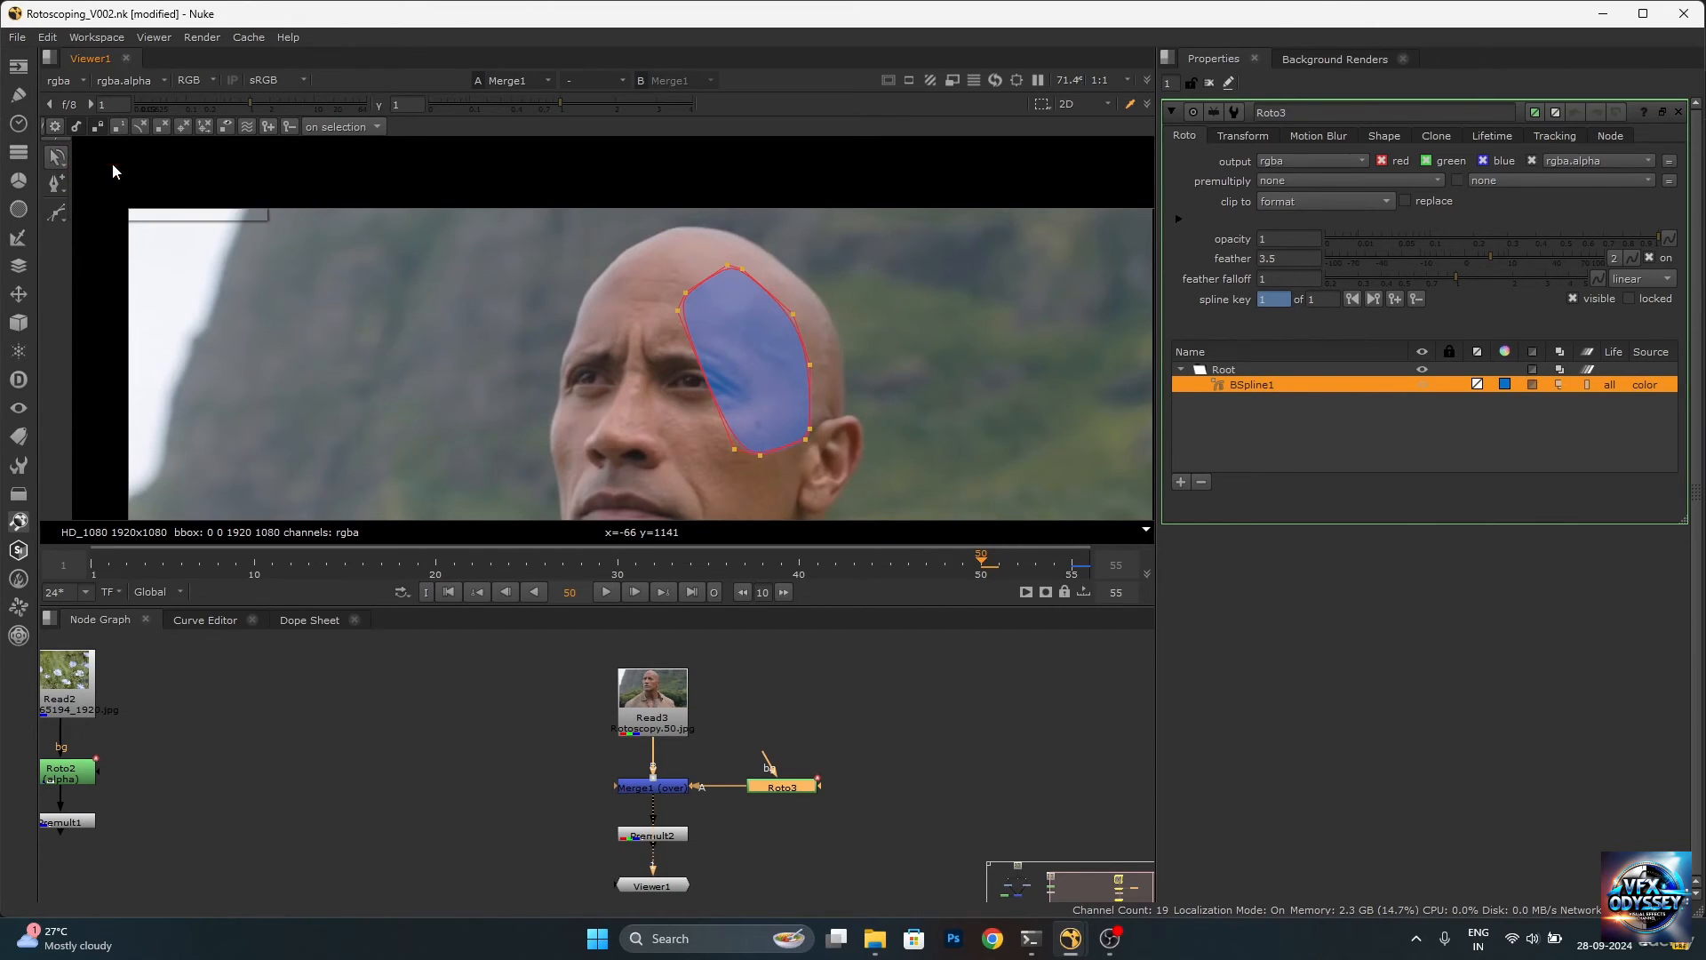
left_click_drag(597, 278, 851, 479)
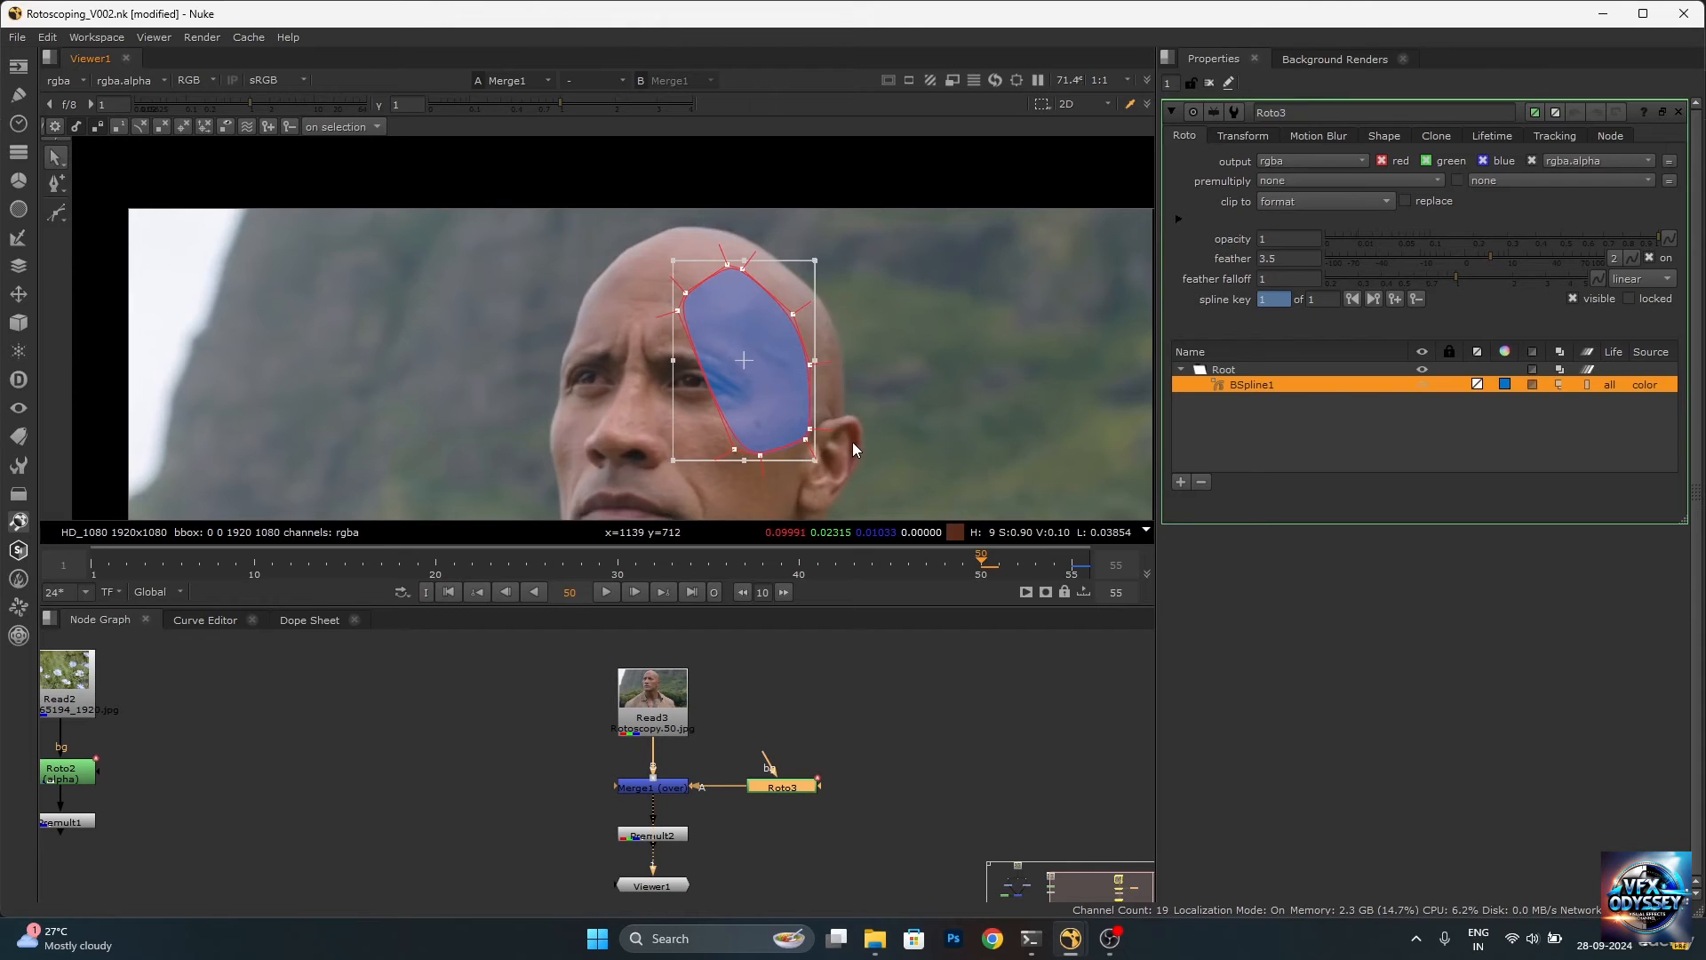
scroll(852, 443, "up", 3)
left_click_drag(728, 366, 795, 362)
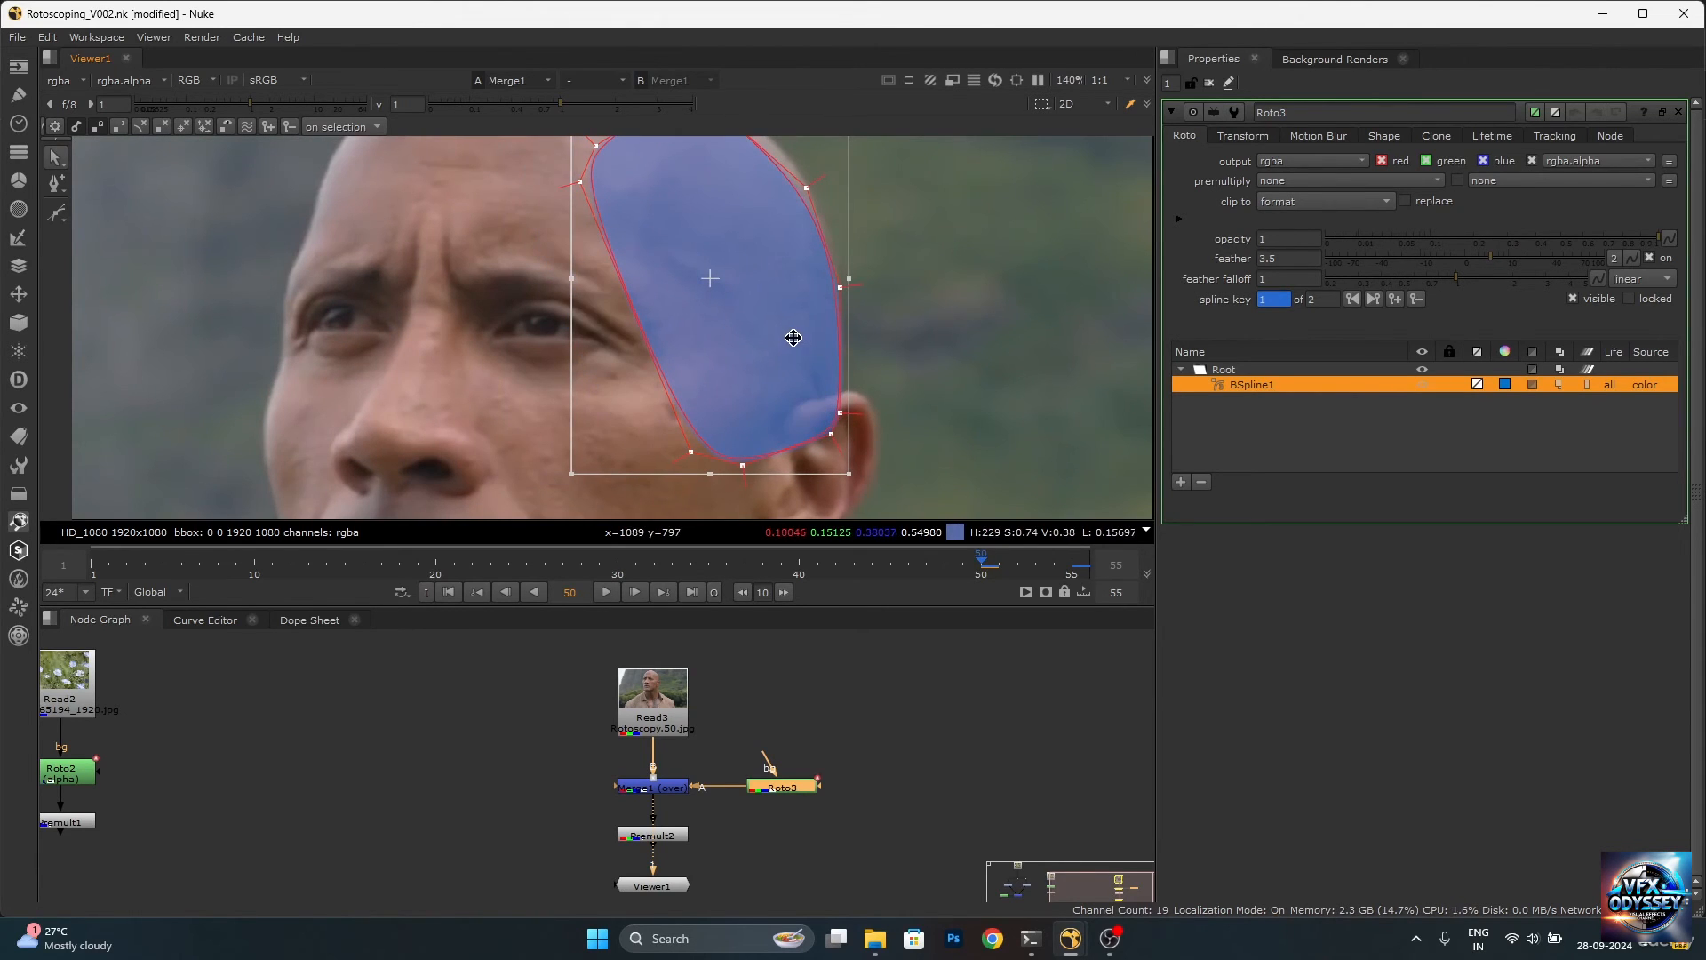
middle_click_drag(883, 313, 881, 395)
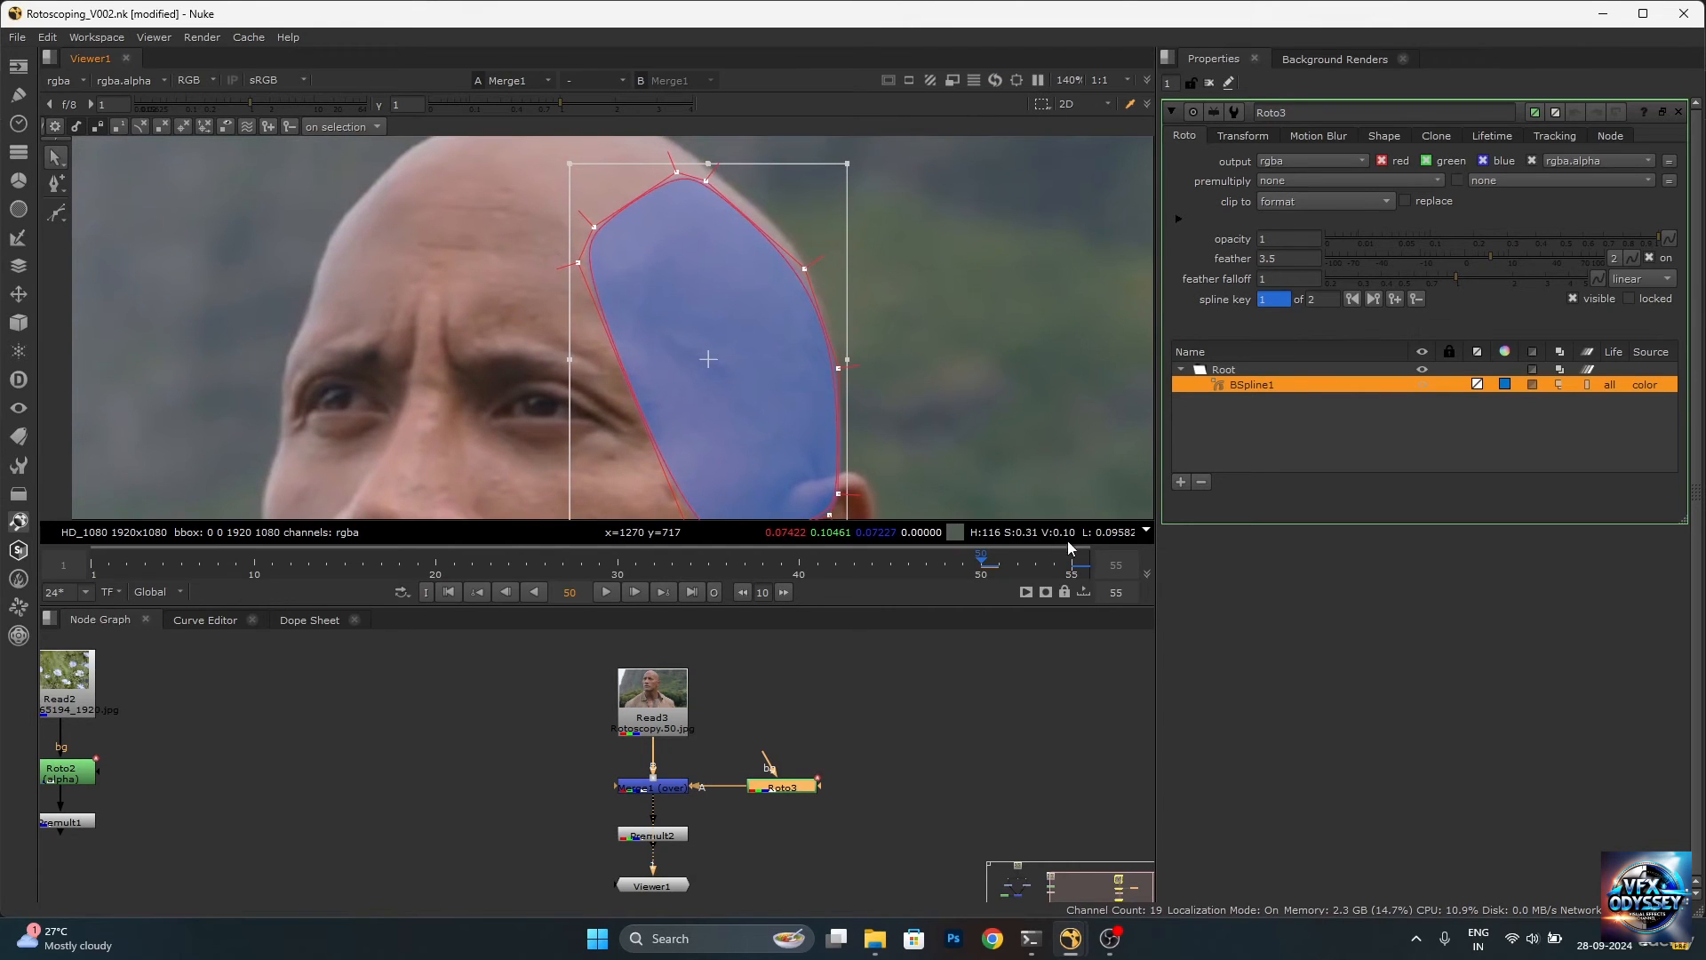
Compare the shape's lower corner against the top of the ear at frames 55 and 50.
left_click(1068, 541)
scroll(814, 418, "up", 5)
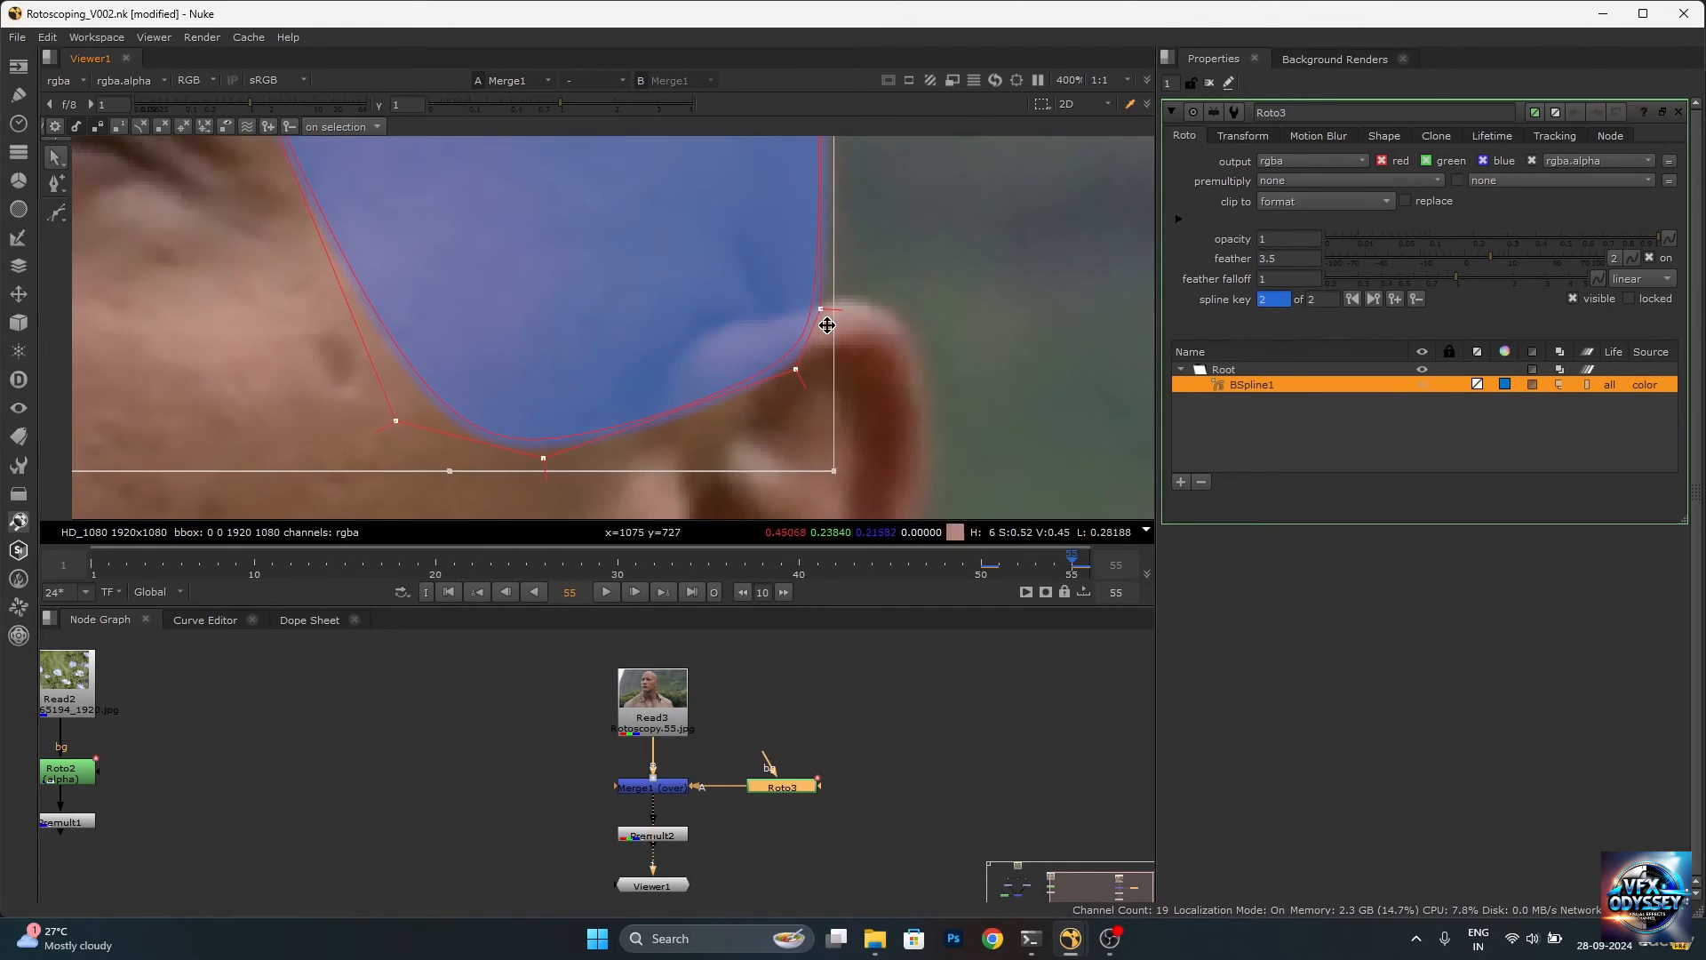
scroll(827, 325, "up", 2)
scroll(824, 342, "down", 5)
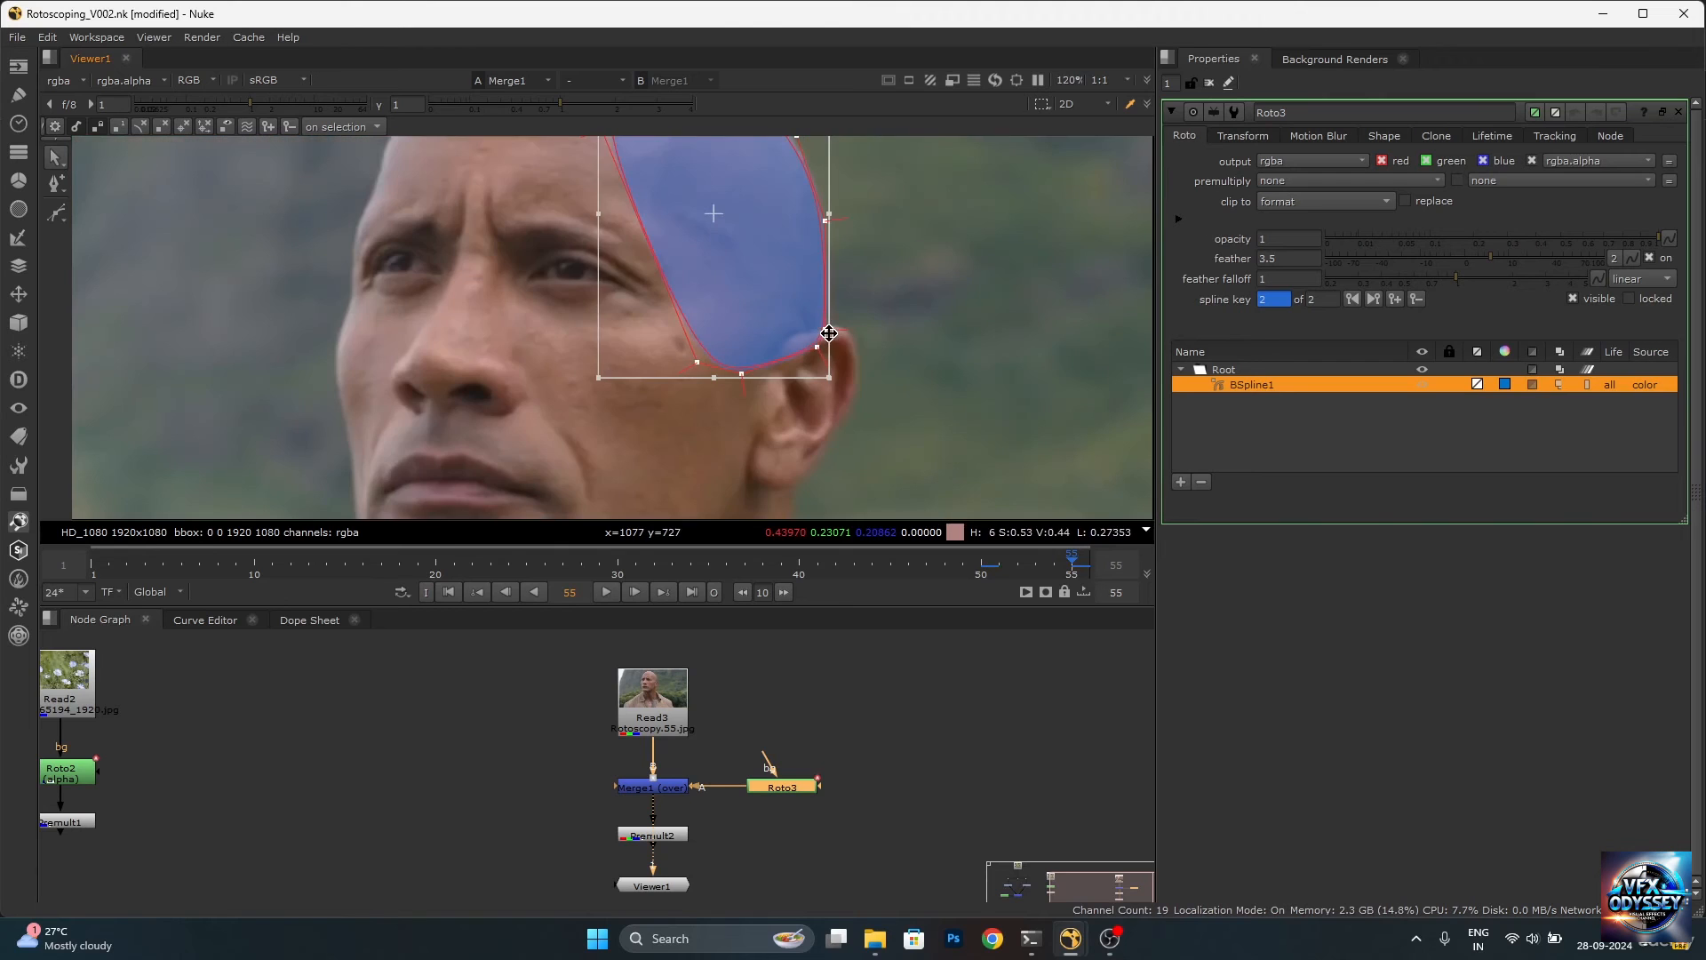
middle_click_drag(762, 293, 751, 387)
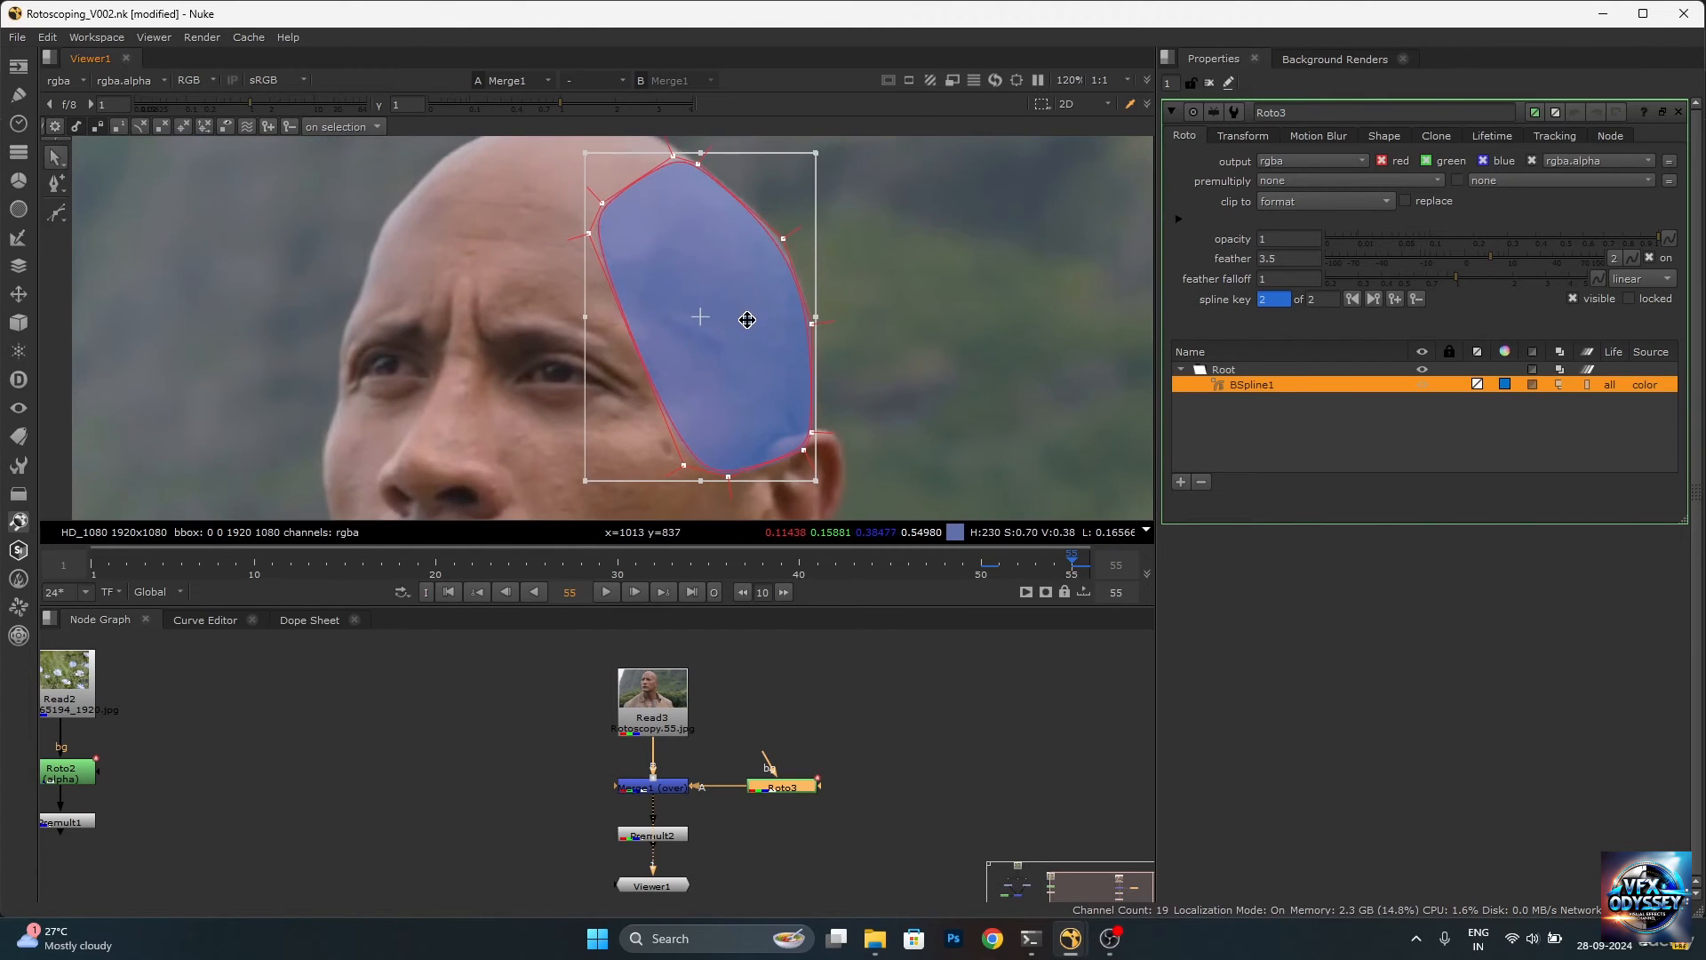
middle_click_drag(747, 320, 747, 339)
middle_click_drag(770, 438, 747, 312)
scroll(826, 367, "up", 4)
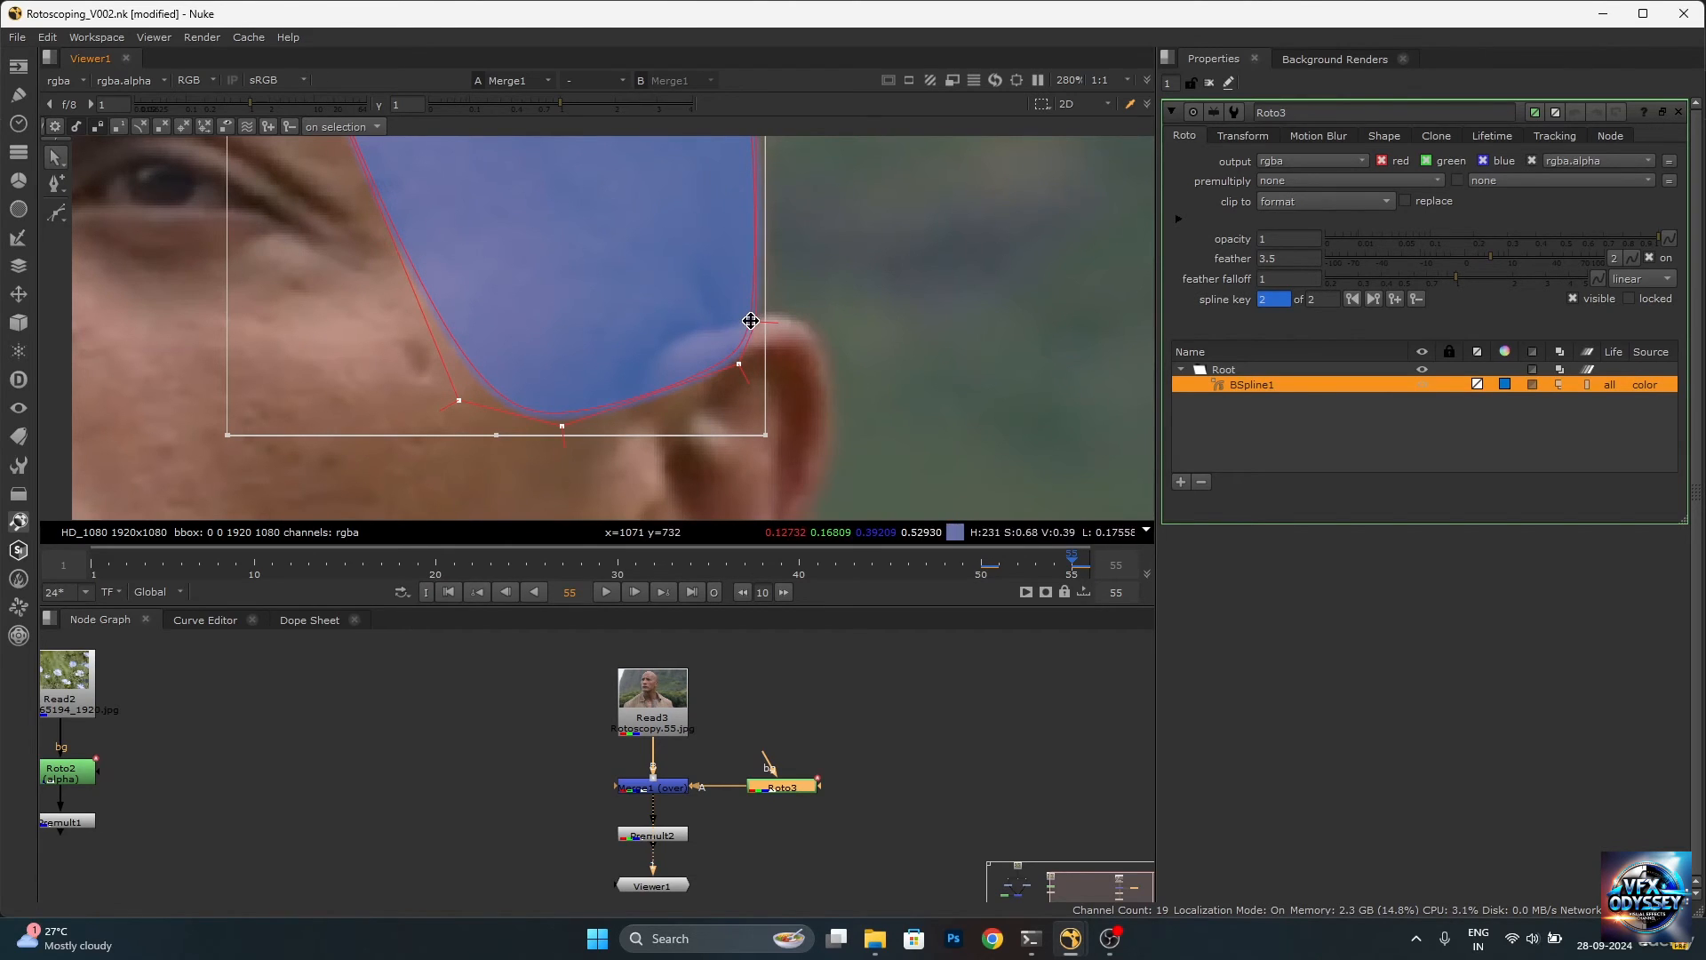
left_click(988, 565)
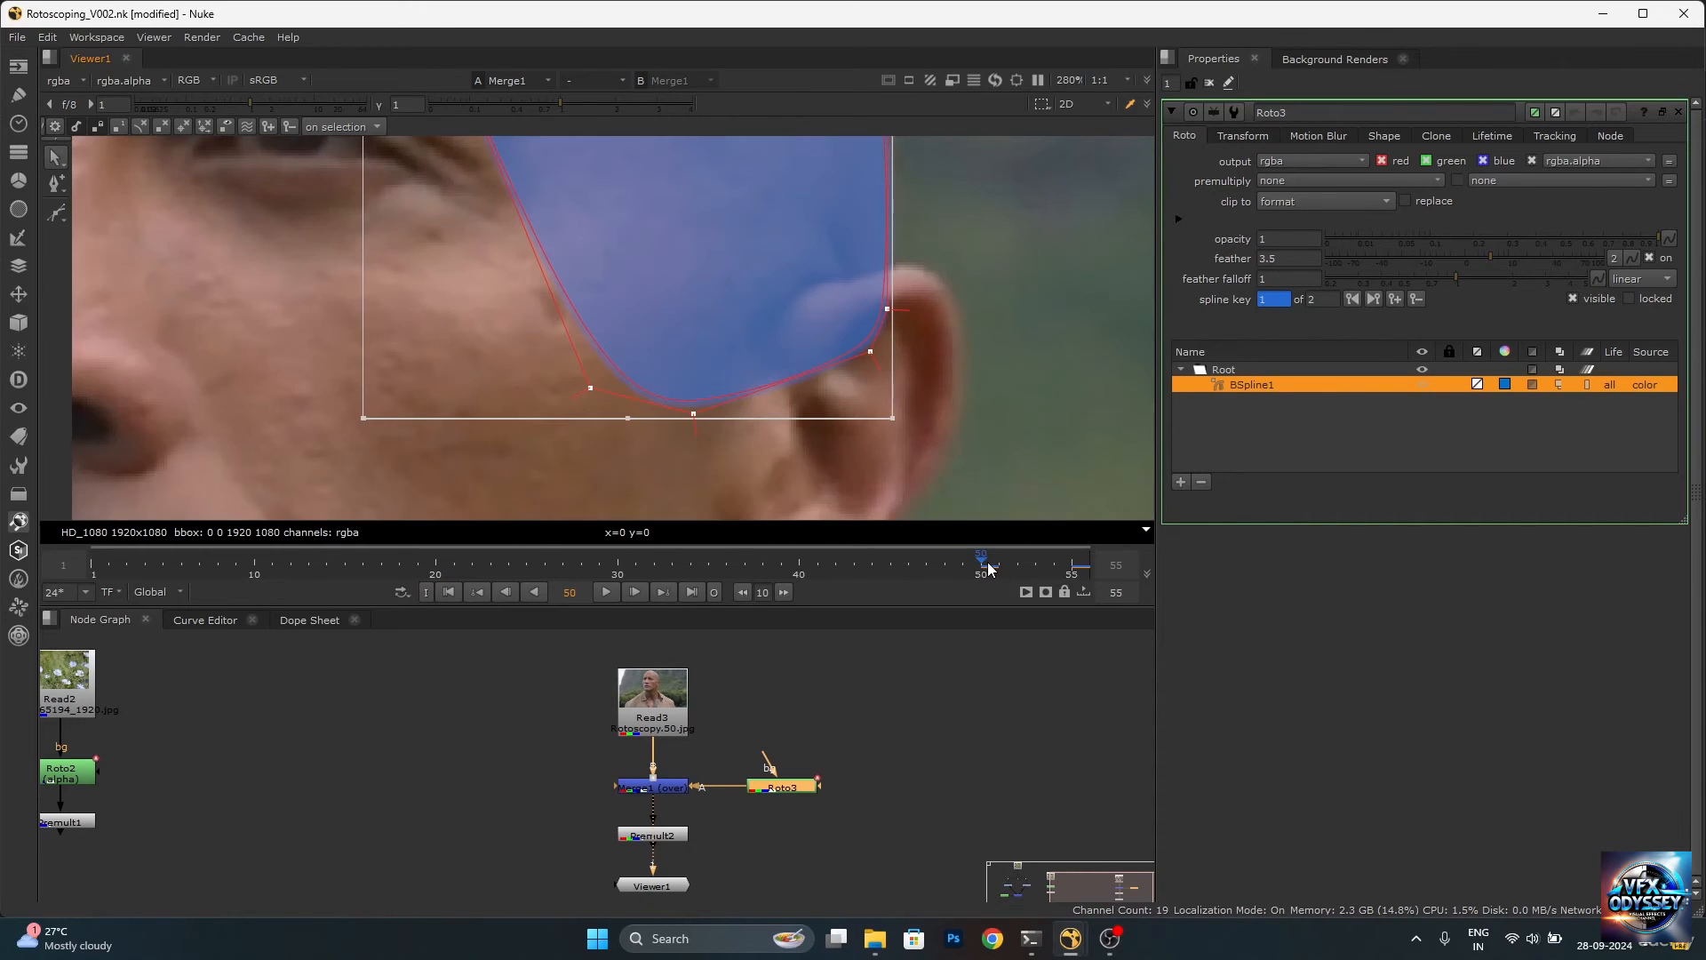
left_click(1076, 567)
scroll(751, 342, "up", 4)
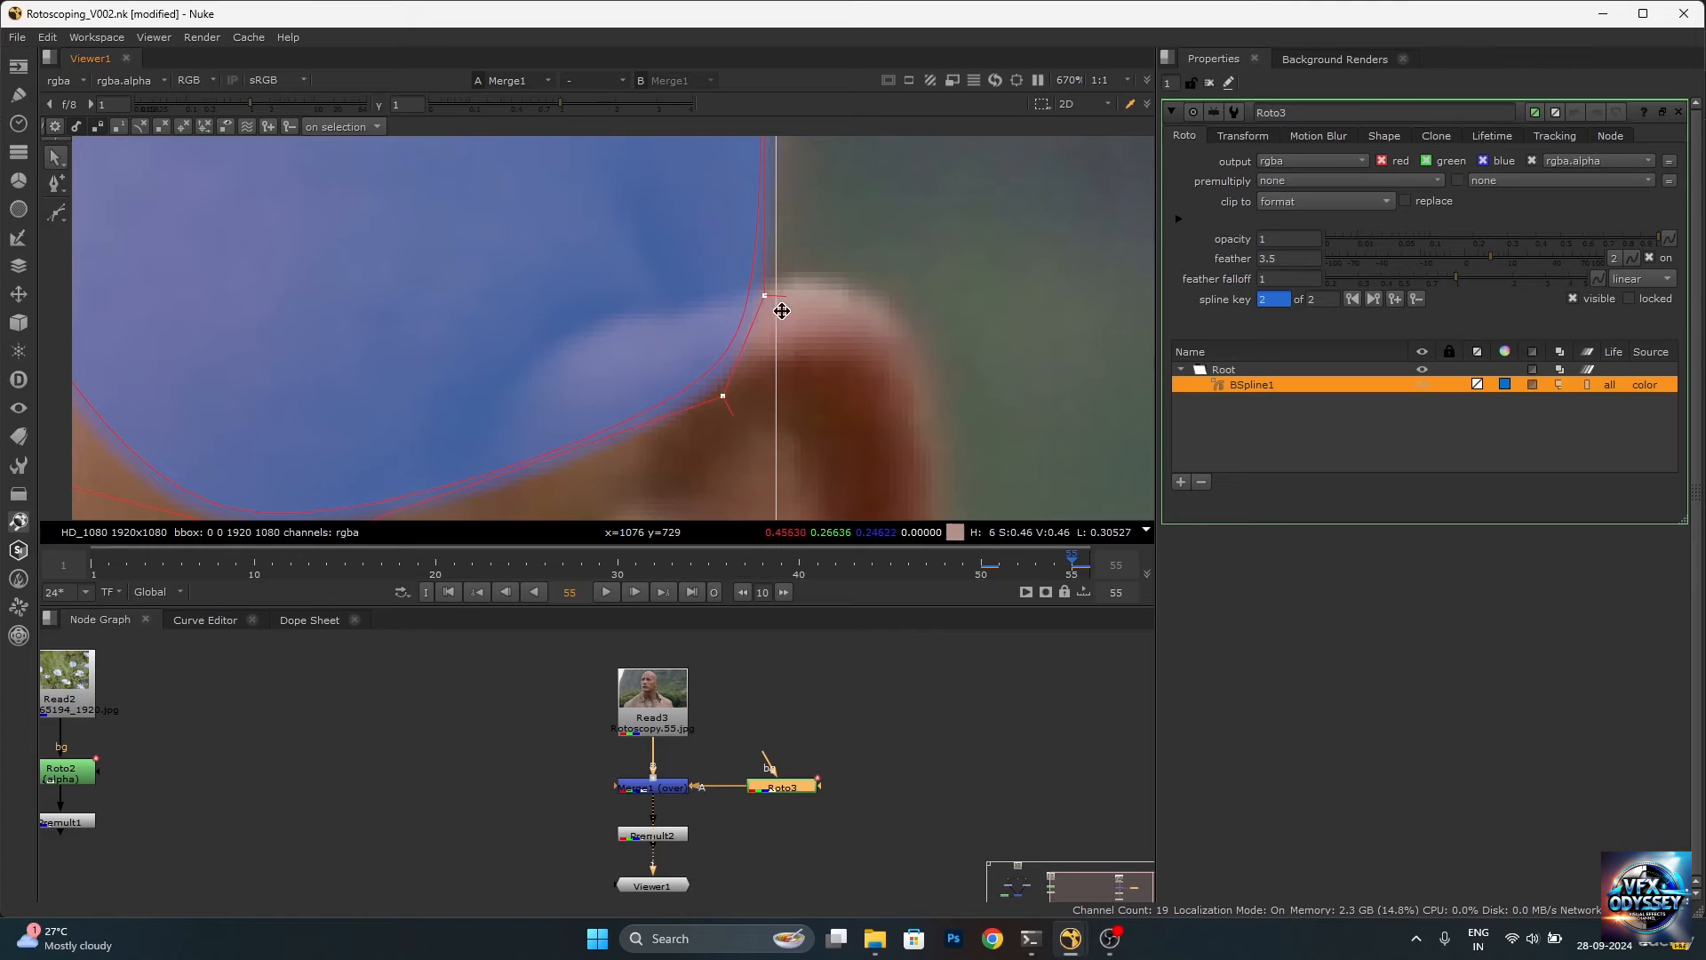
scroll(815, 304, "down", 2)
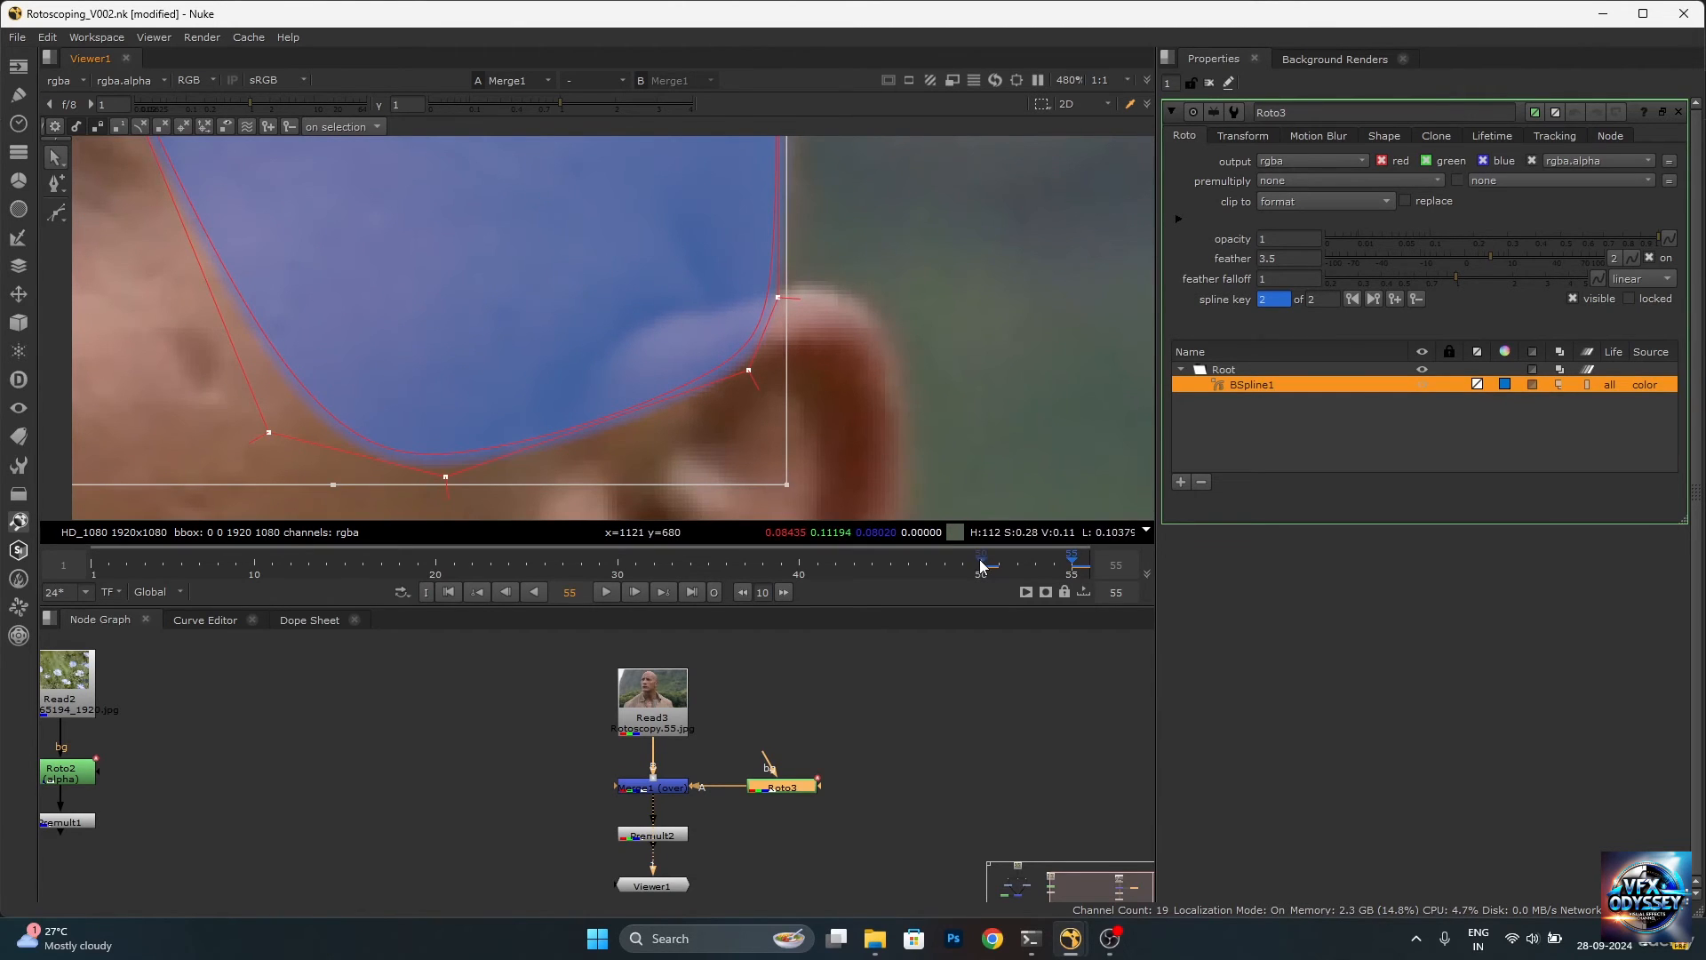
At frame 50, nudge the whole BSpline1 shape up and outward so its lower corner meets the top of the ear.
left_click(981, 565)
left_click_drag(884, 272, 914, 214)
middle_click_drag(861, 198, 645, 390)
scroll(785, 353, "down", 5)
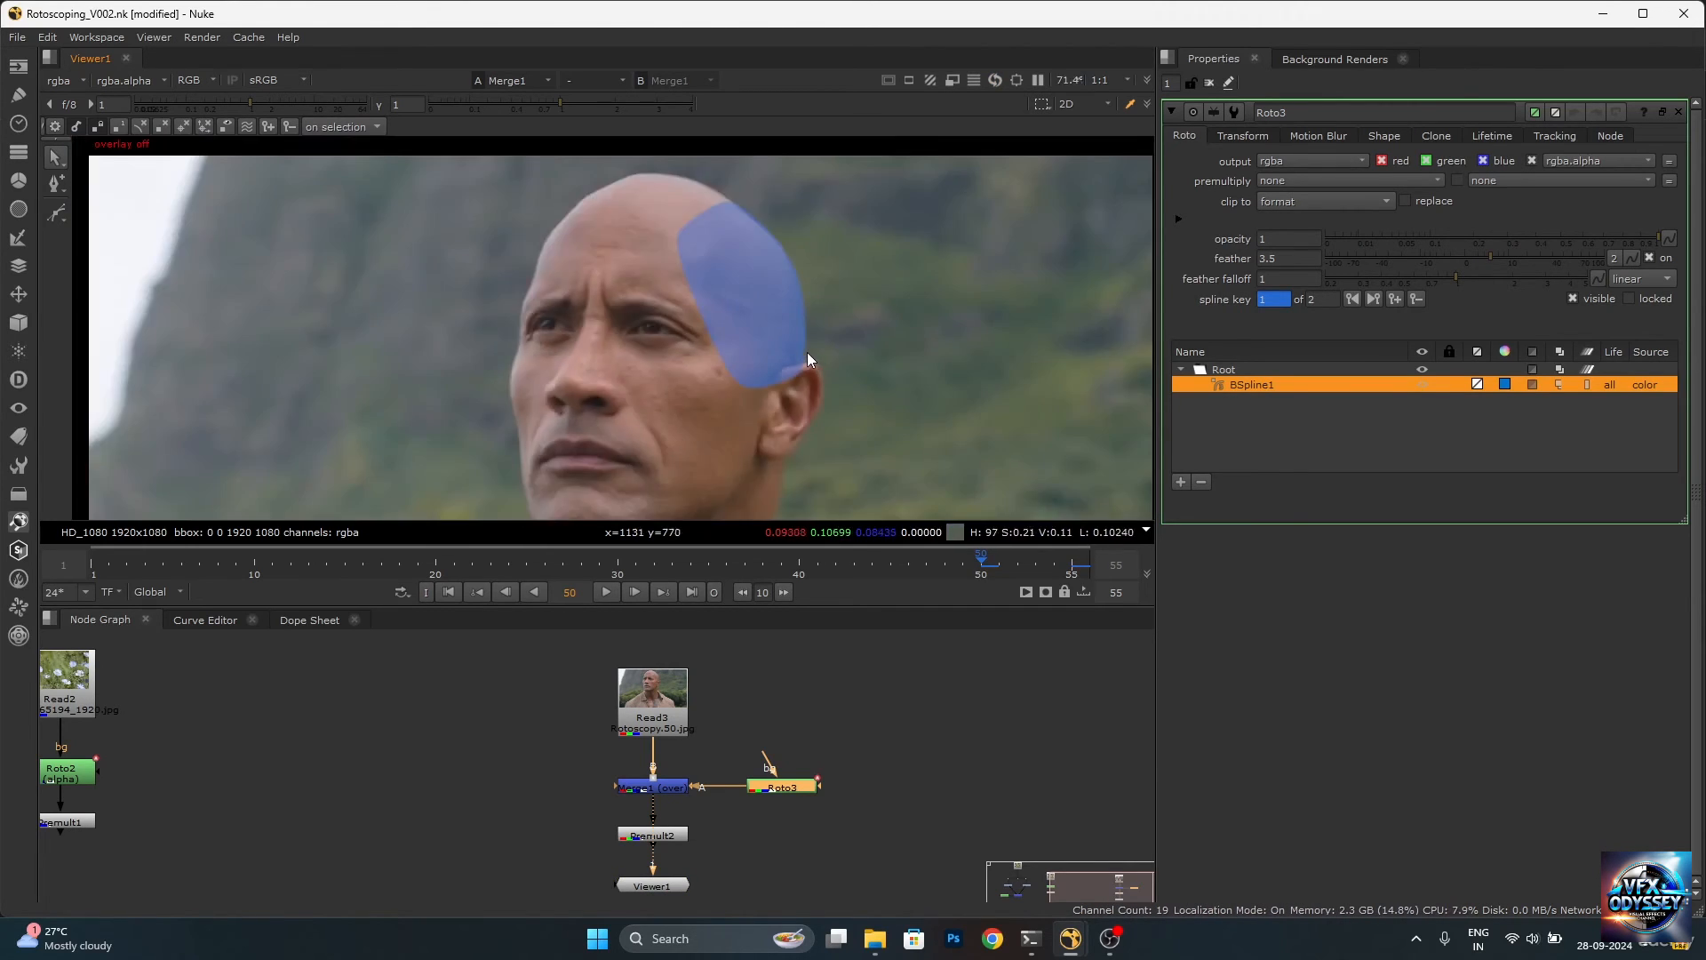
scroll(795, 353, "up", 4)
mouse_move(795, 354)
left_mouse_down()
mouse_move(761, 356)
mouse_move(796, 354)
left_mouse_up()
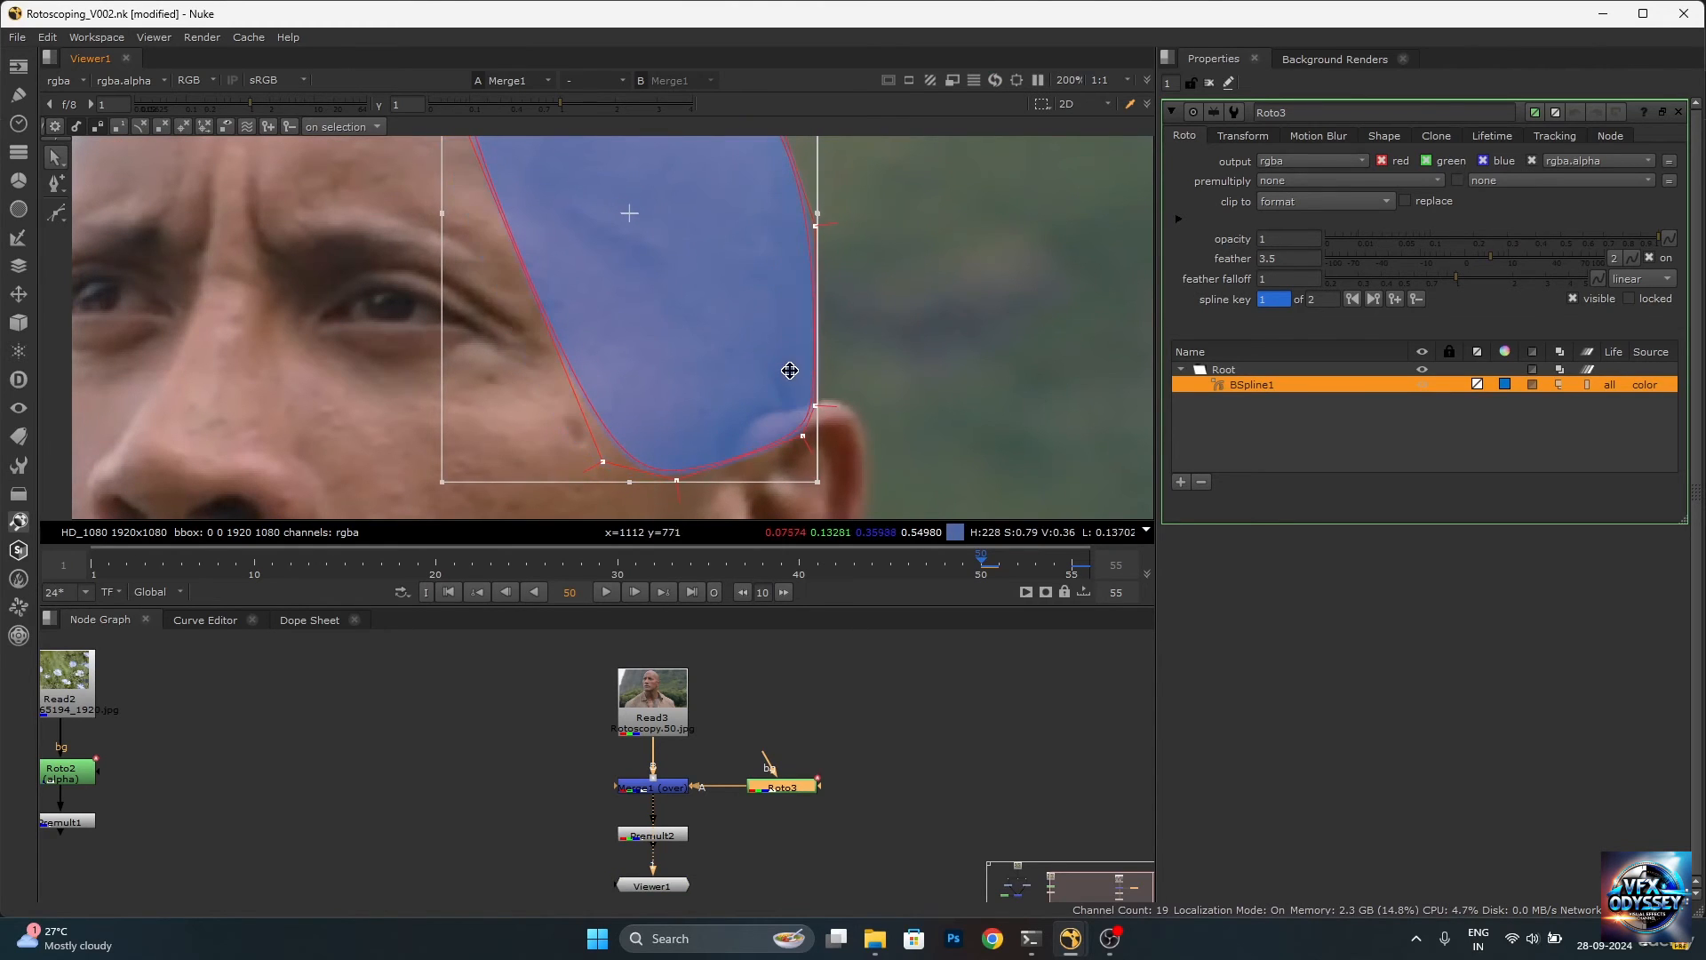
scroll(792, 372, "up", 3)
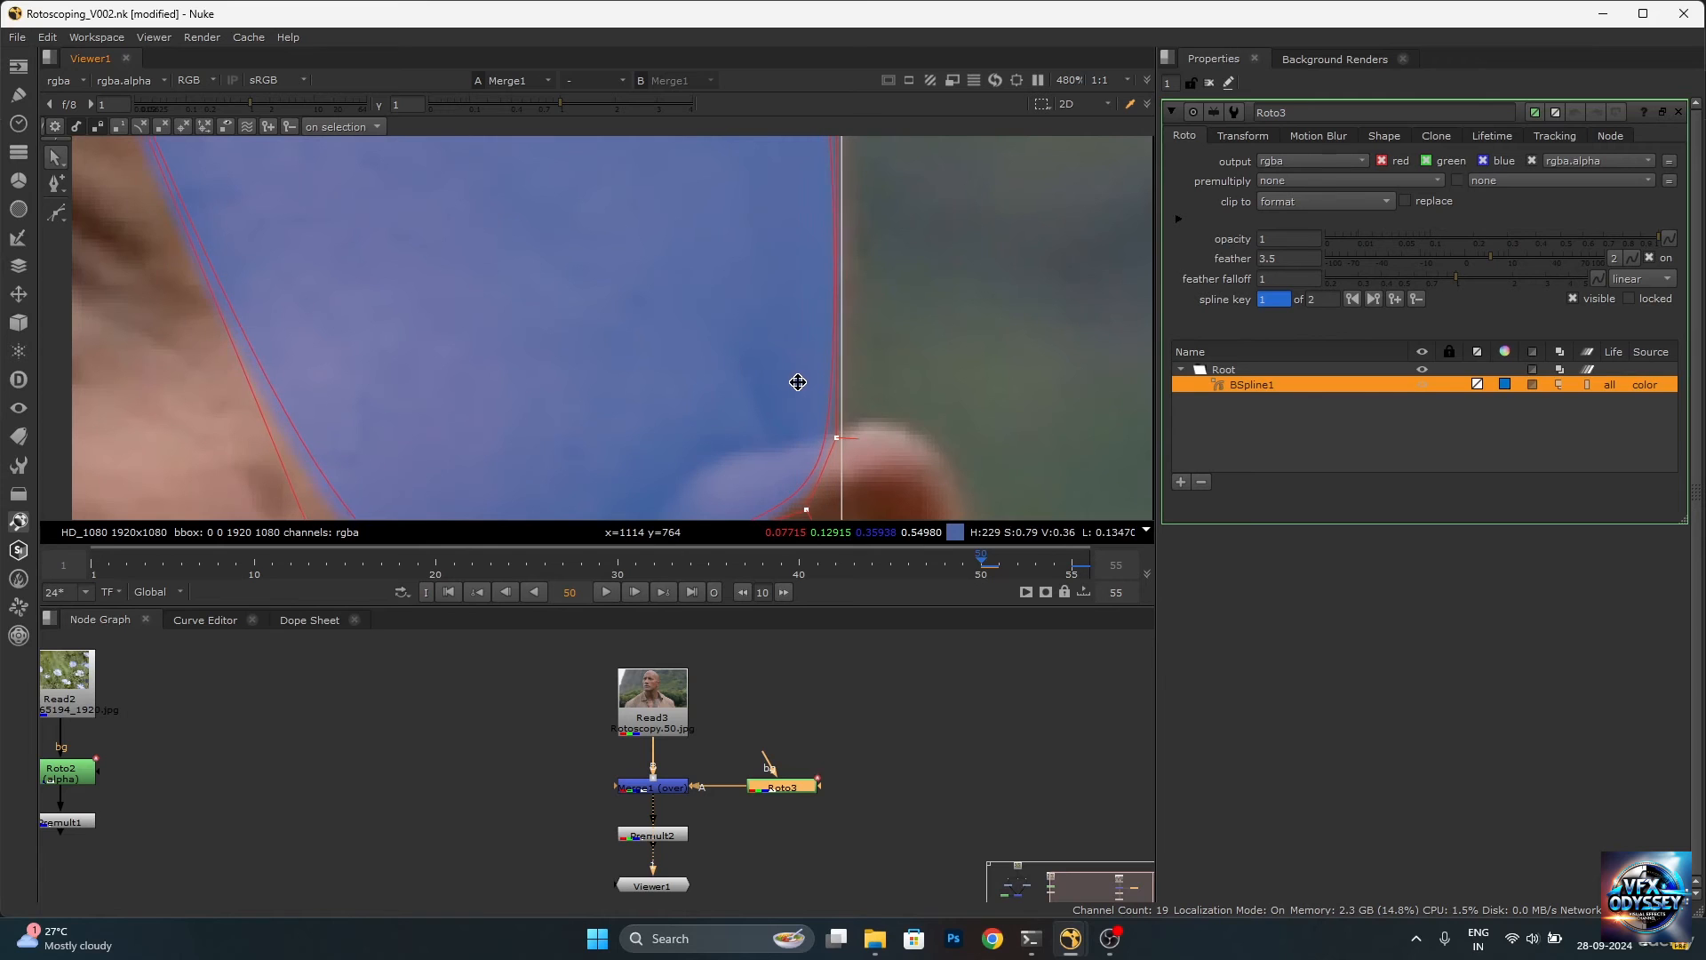
scroll(801, 379, "down", 5)
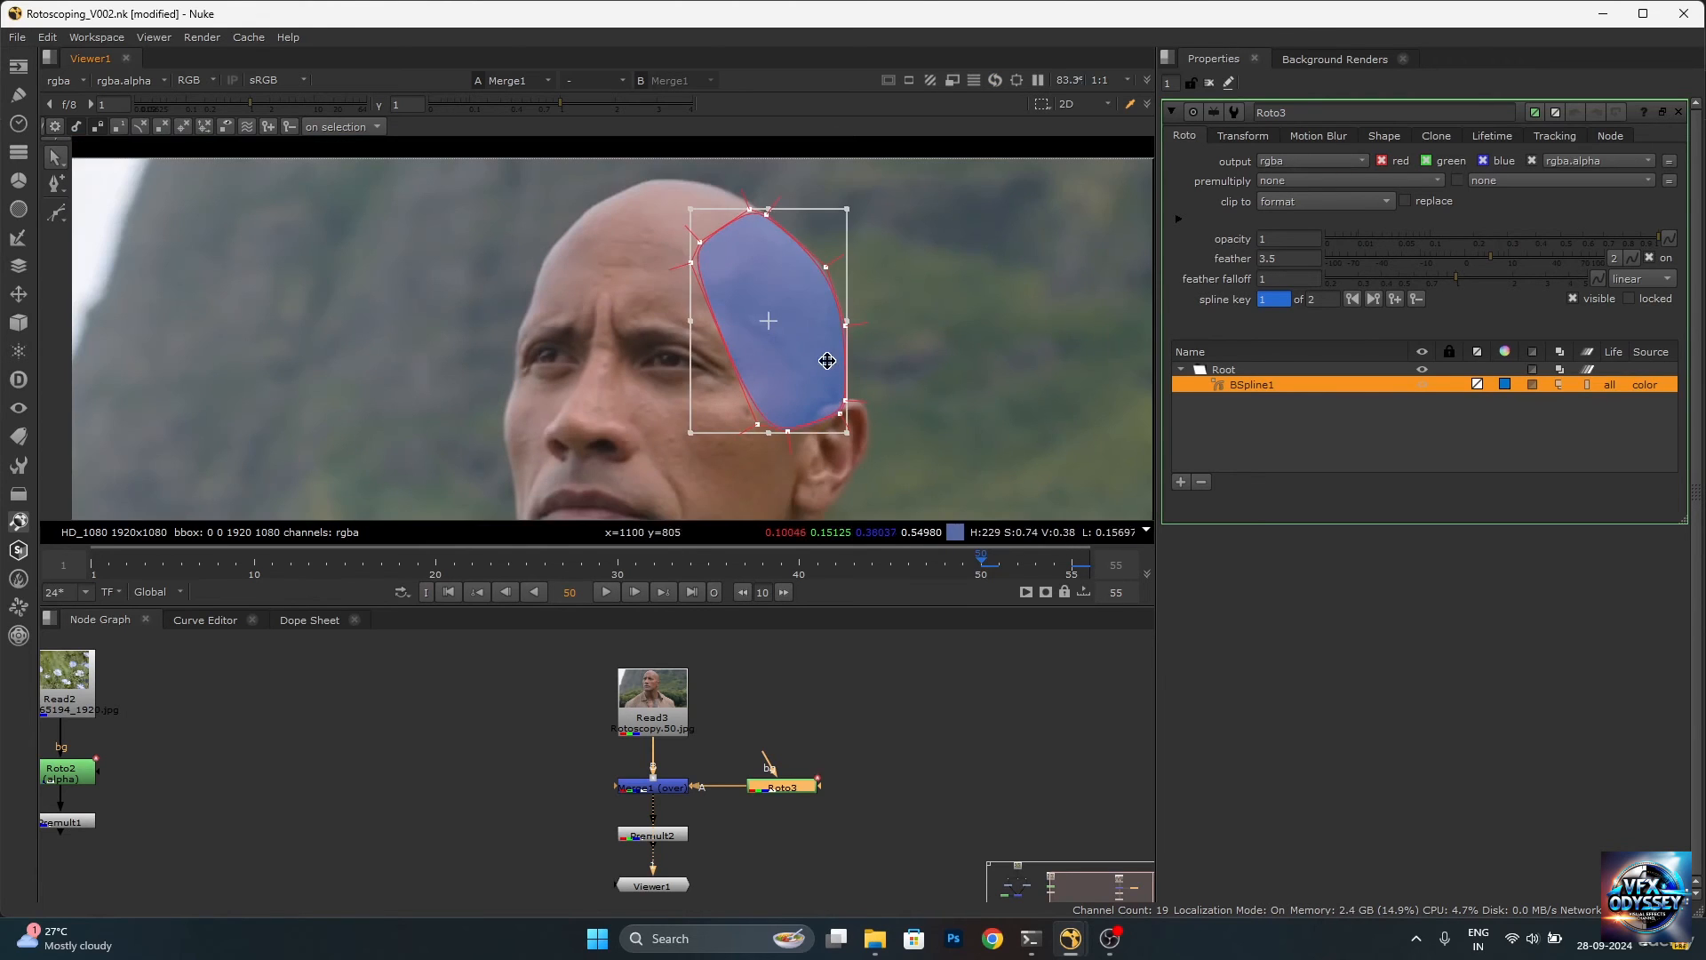
Hide the viewer overlay and inspect the repositioned head shape at frame 50.
key("o")
scroll(825, 243, "up", 2)
scroll(822, 247, "down", 4)
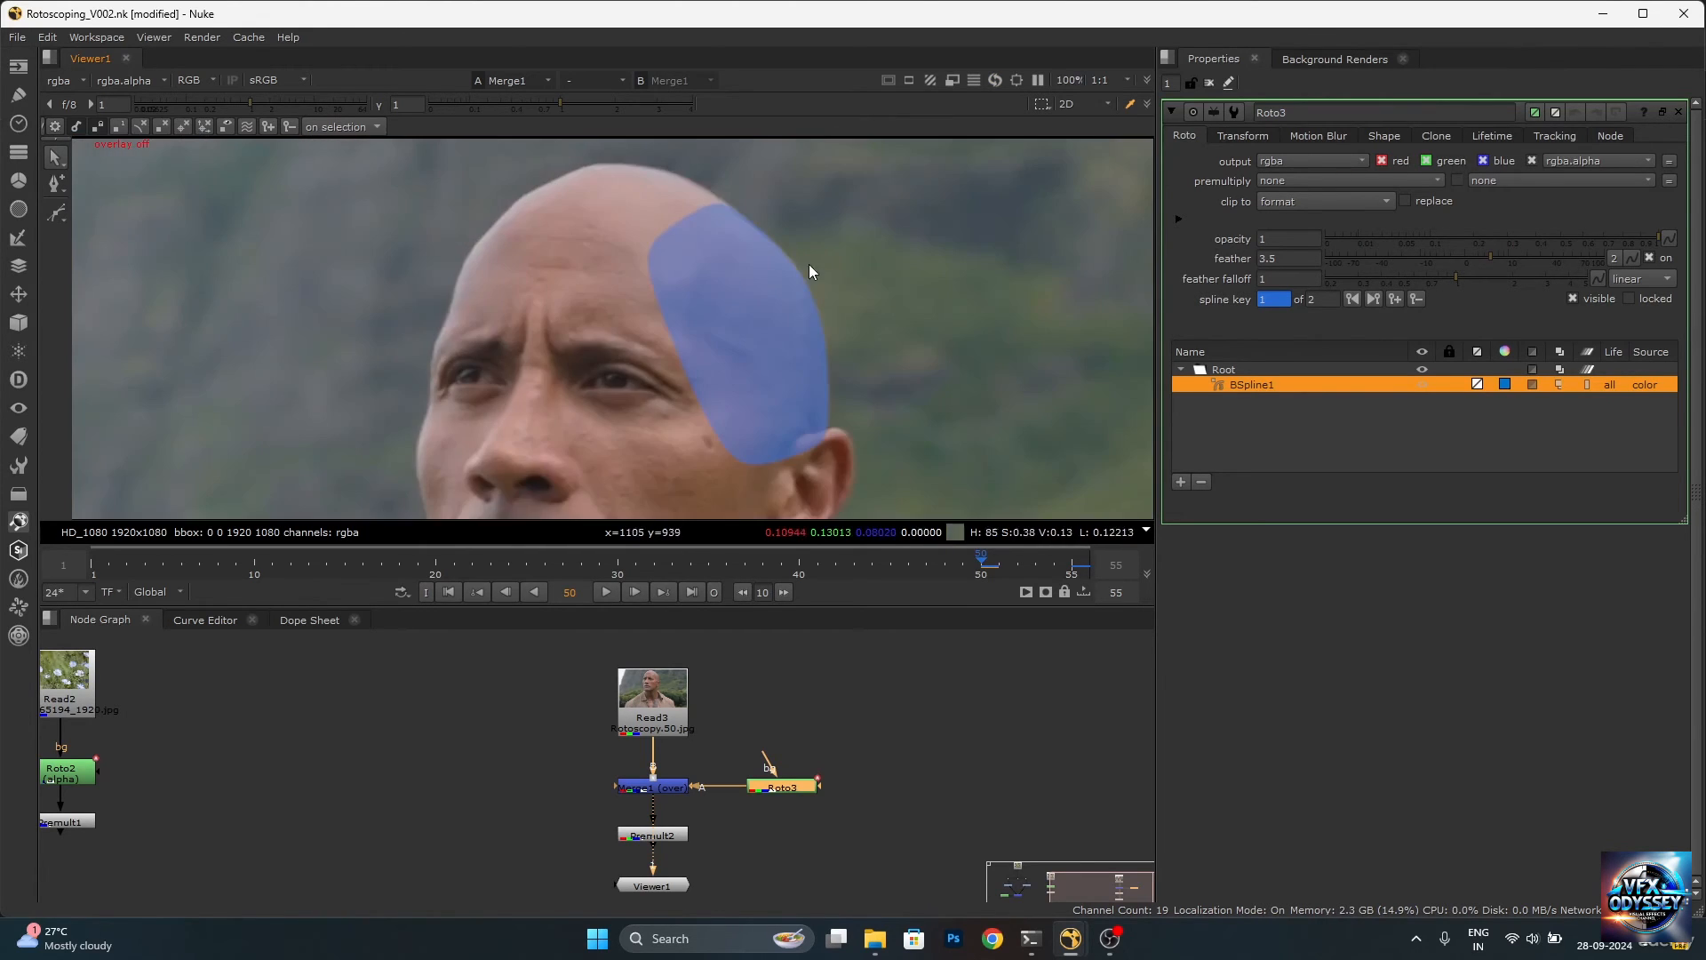
scroll(818, 307, "up", 4)
scroll(852, 311, "down", 3)
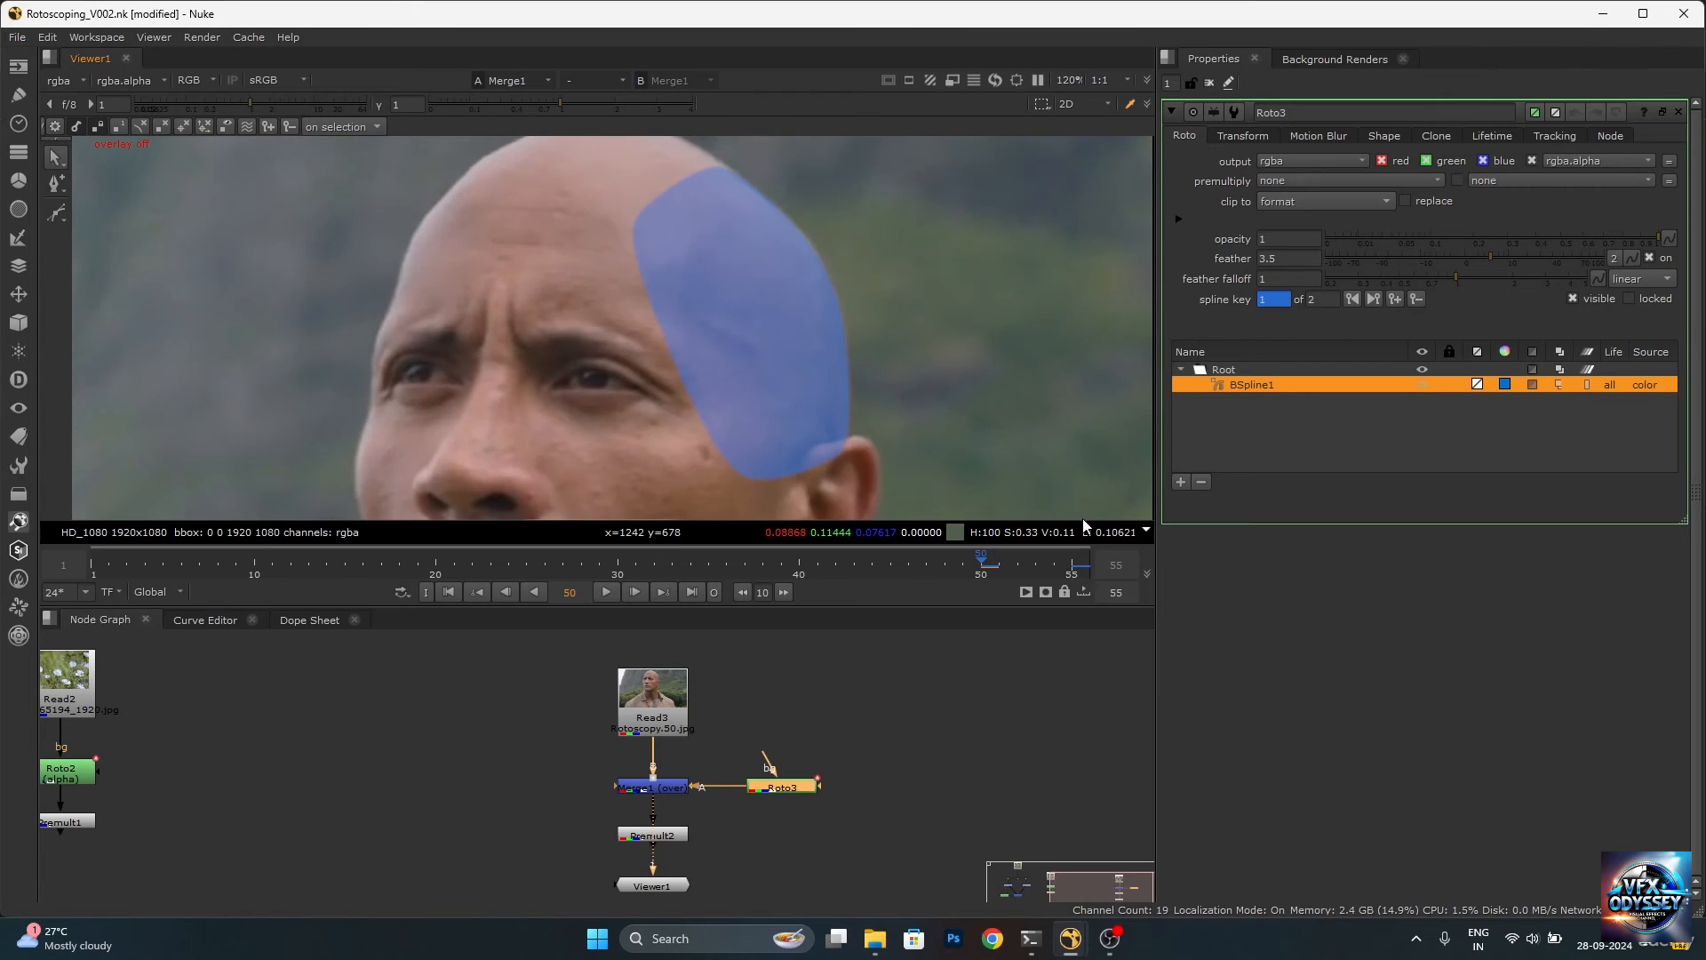
At frame 45, show the overlay and move the whole BSpline1 shape to match the back of the head and ear.
left_click_drag(981, 568, 888, 569)
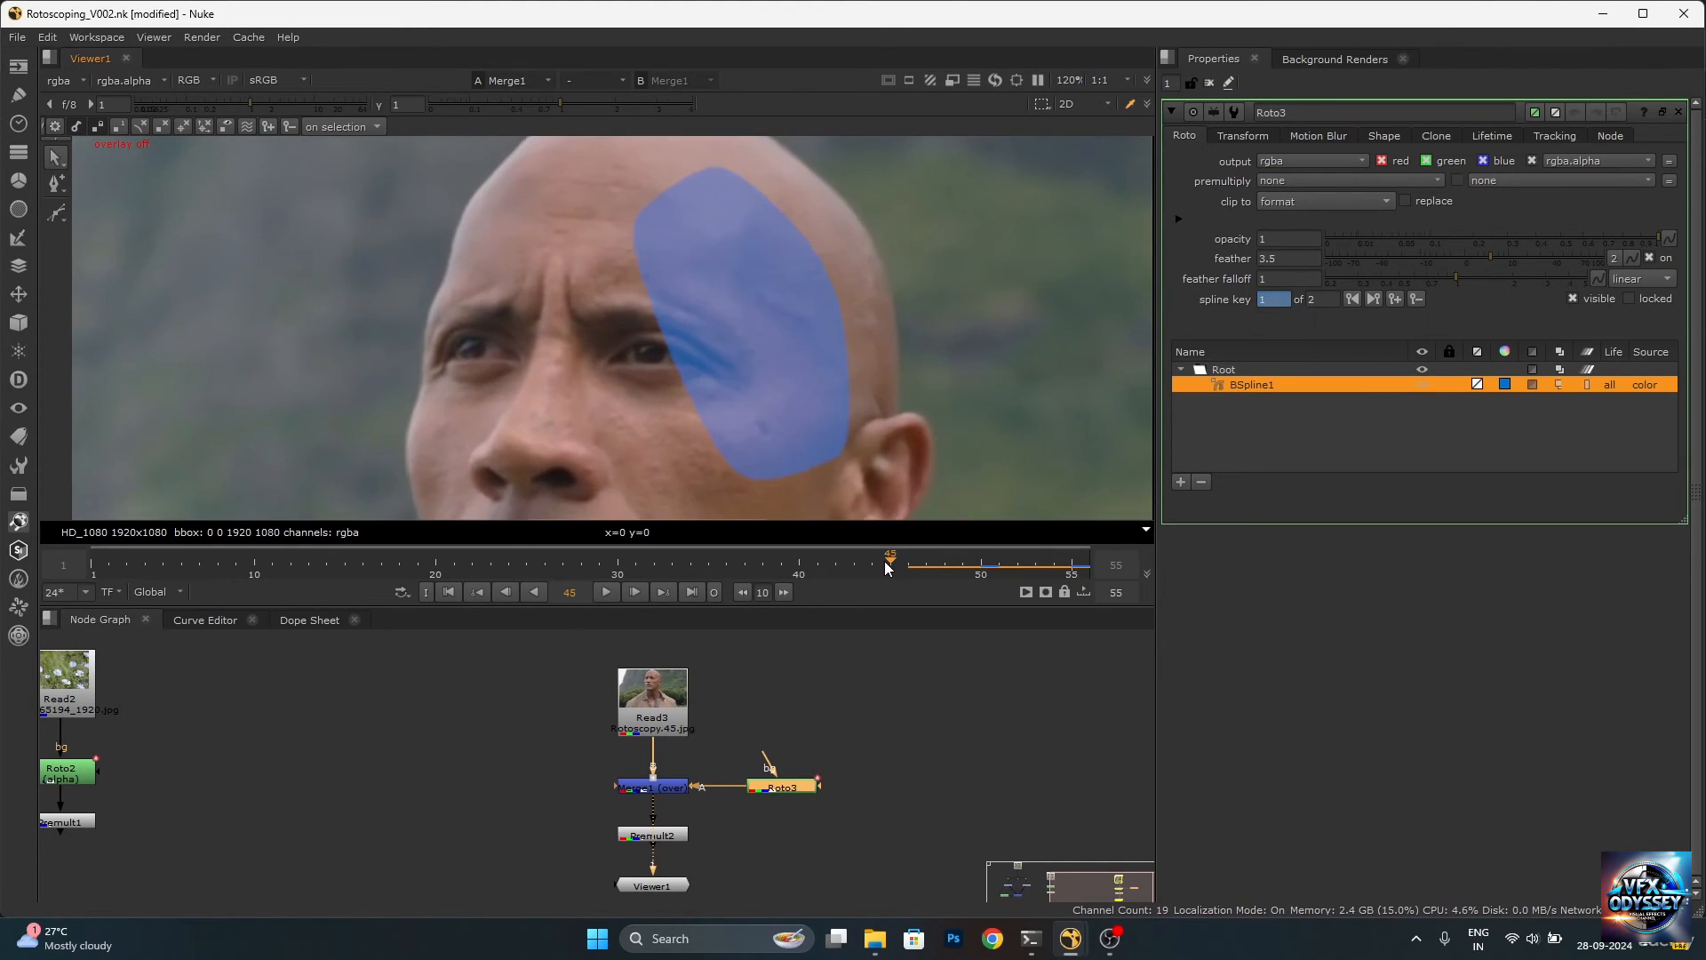
key("o")
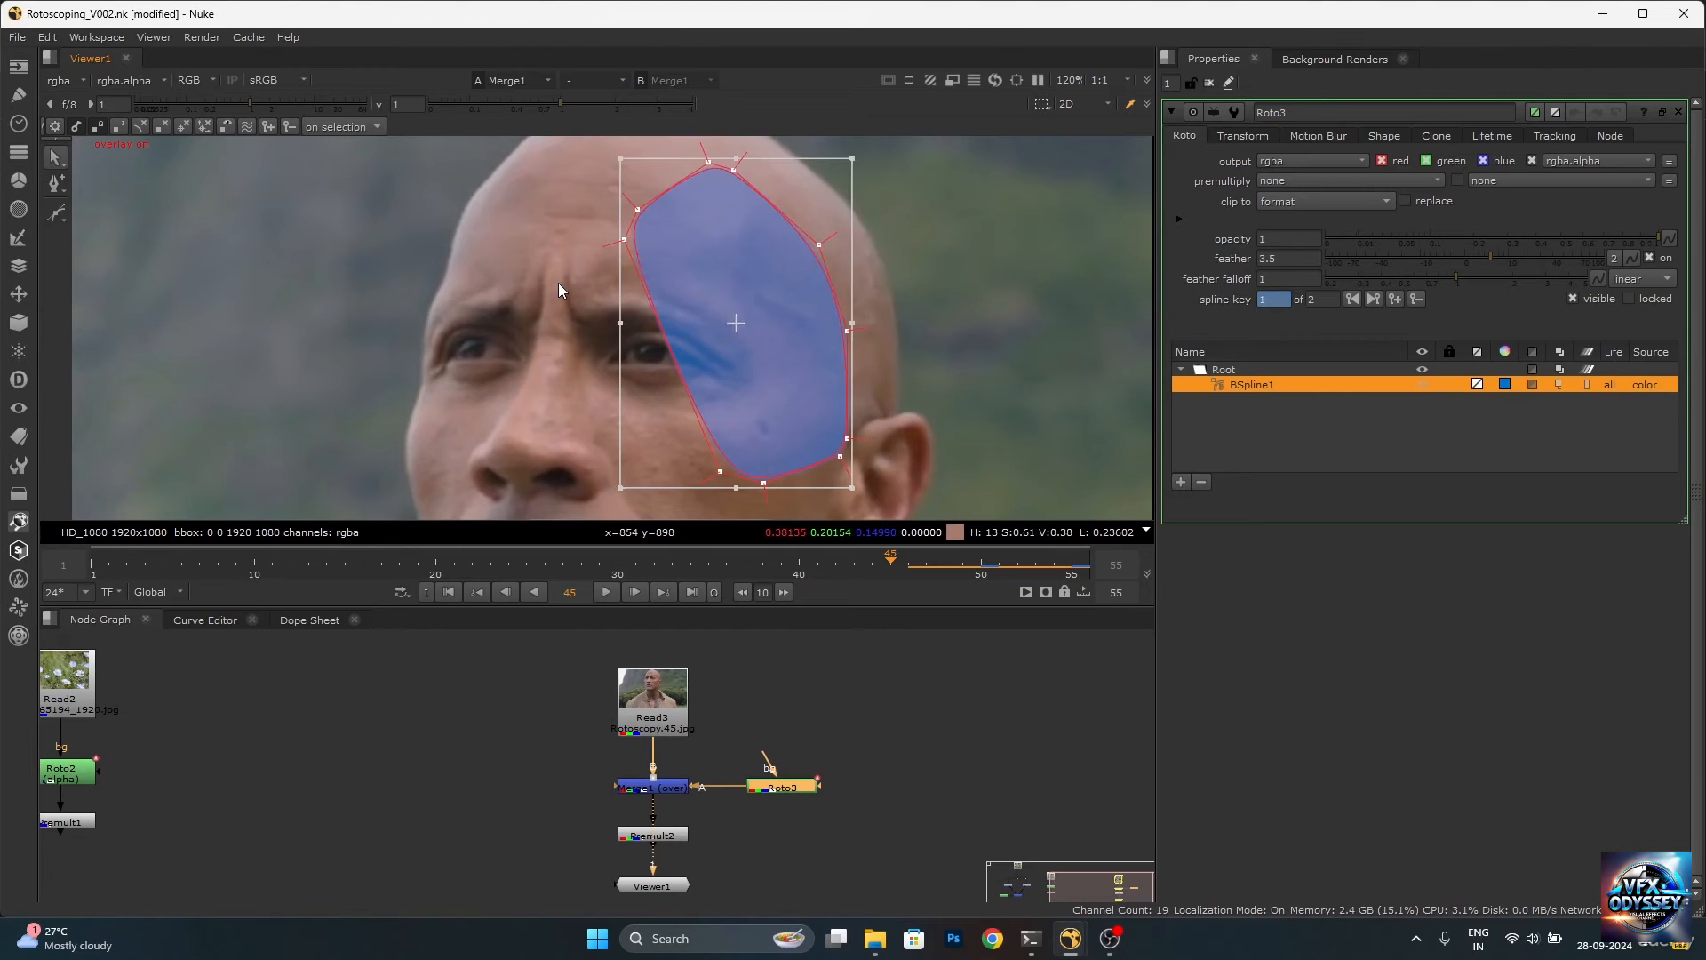
left_click_drag(740, 314, 807, 305)
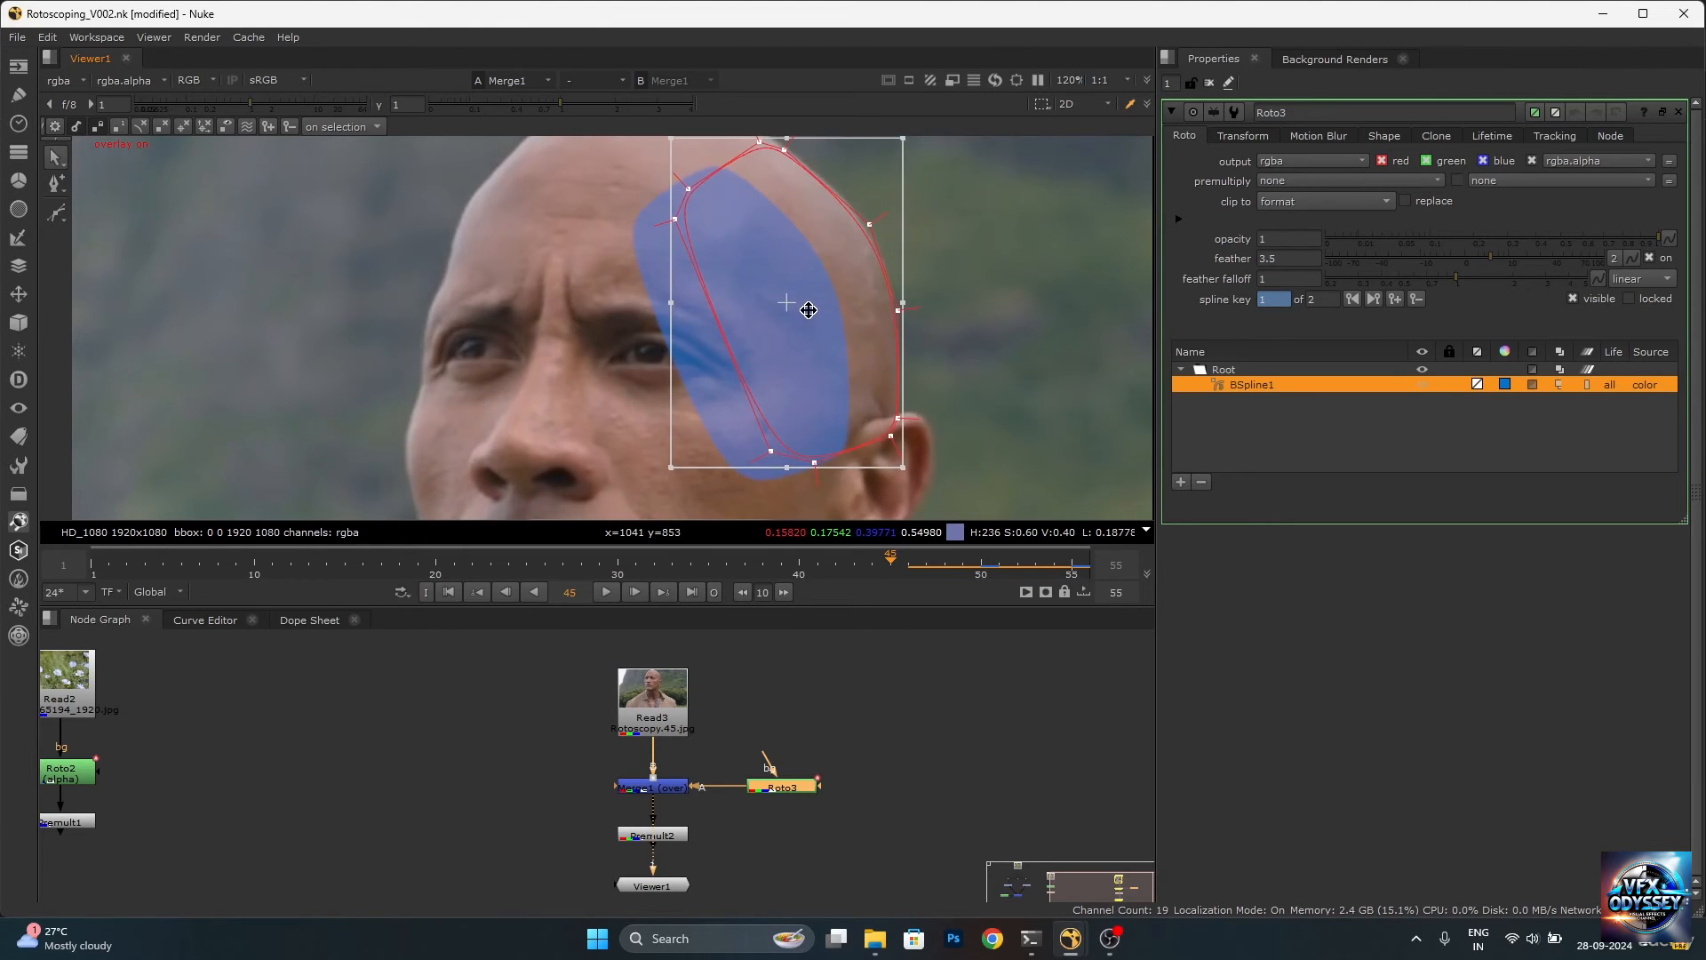
scroll(868, 423, "up", 5)
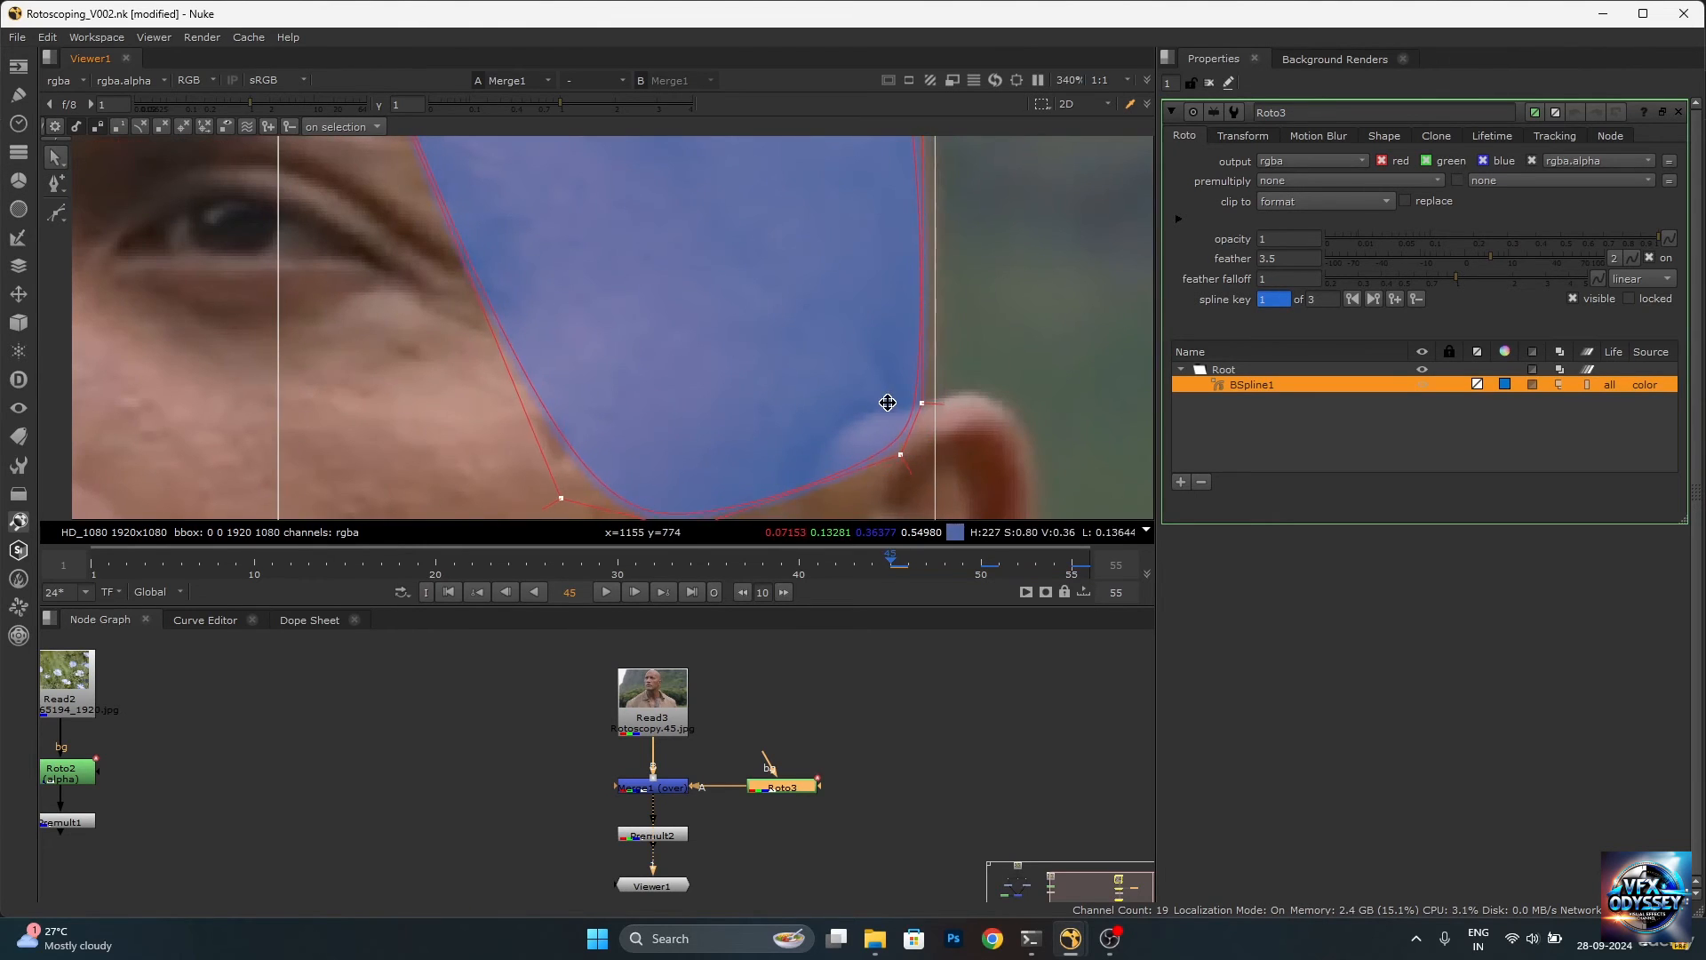
scroll(891, 395, "down", 6)
scroll(880, 331, "up", 2)
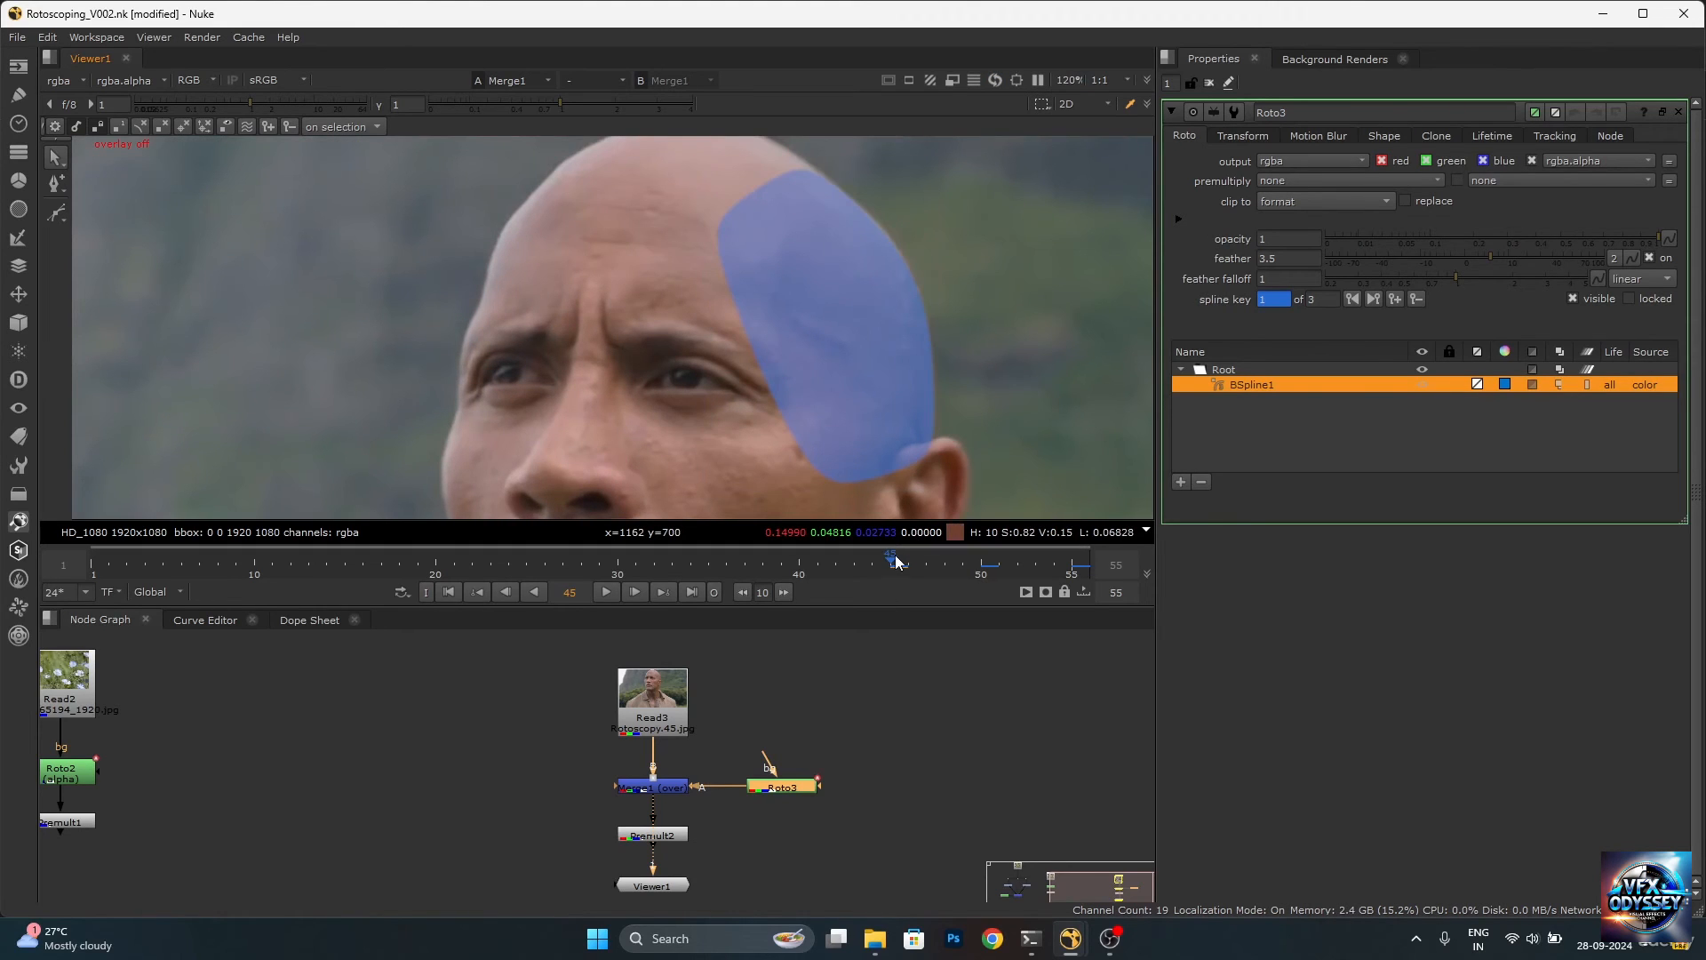
At frame 40, move the whole BSpline1 shape up and outward to match the back of the head and top of the ear.
left_click_drag(895, 557, 798, 560)
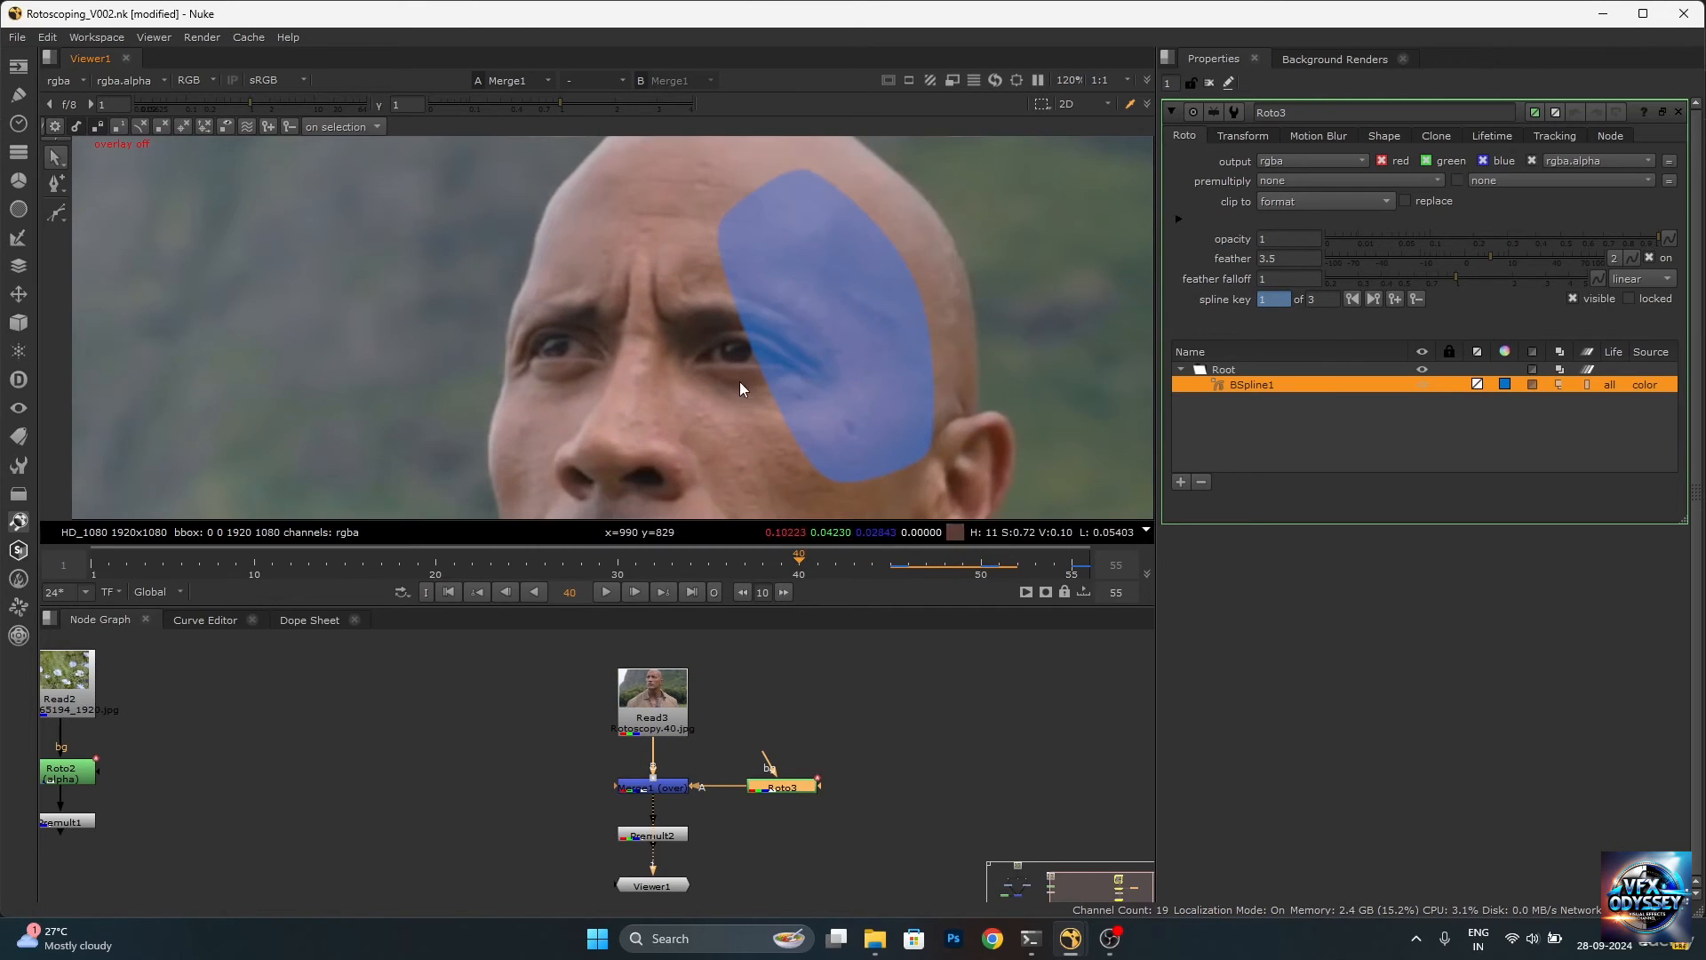
key("o")
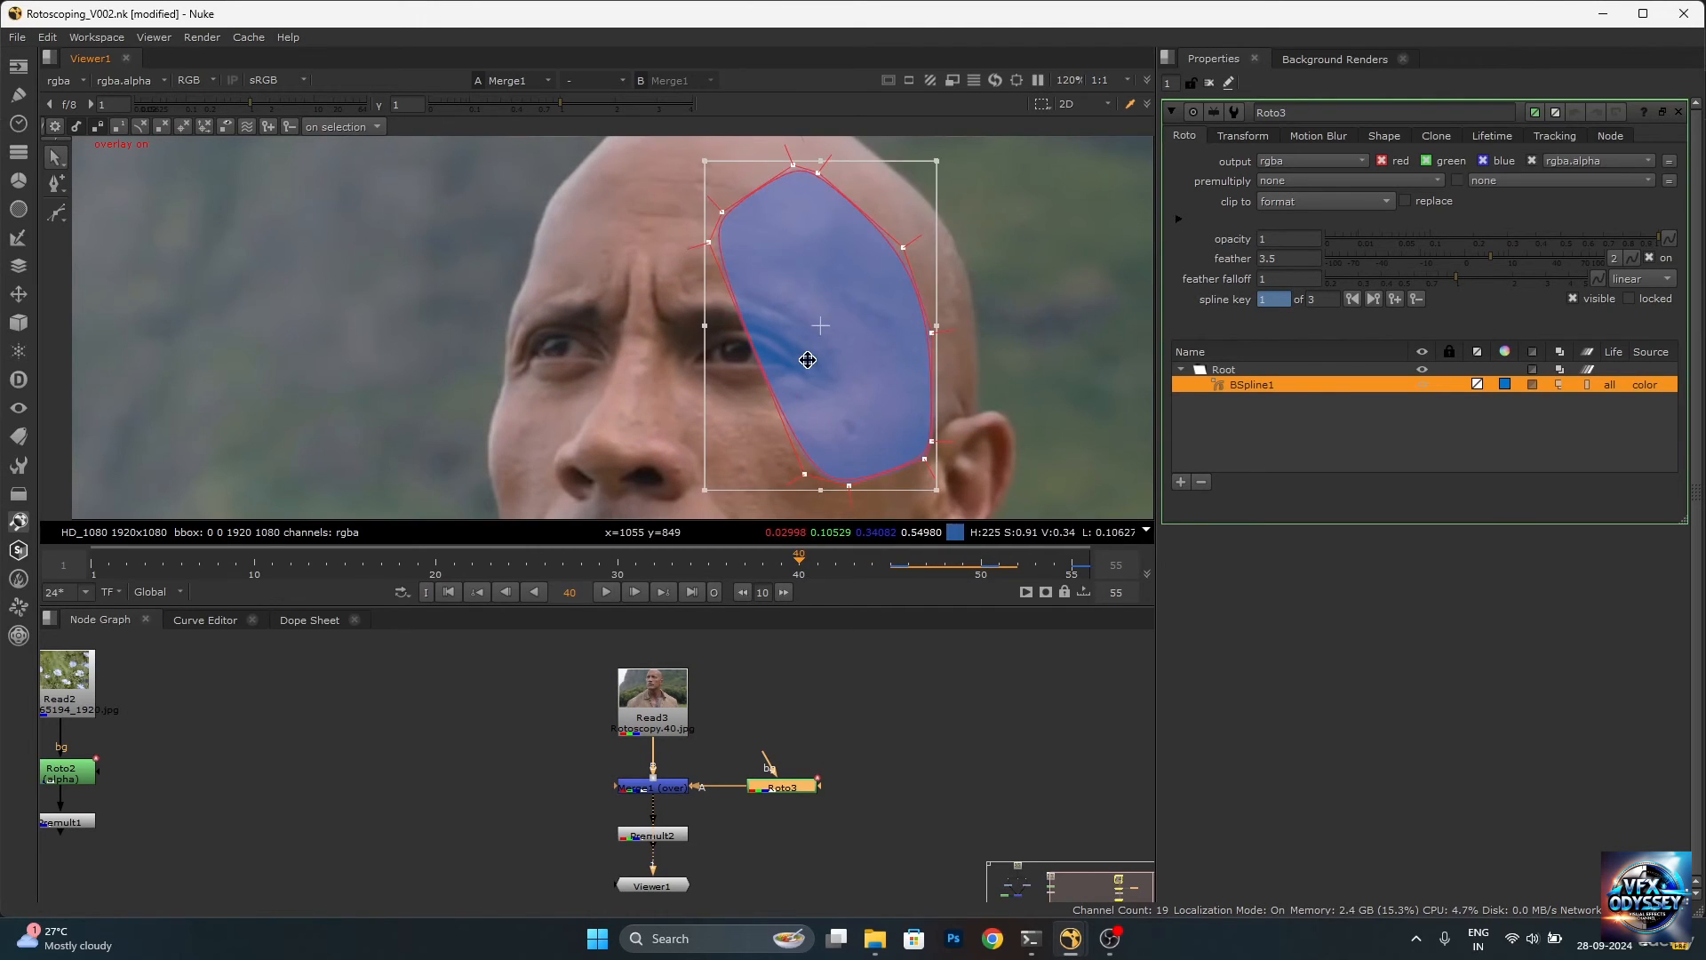
left_click_drag(807, 359, 852, 336)
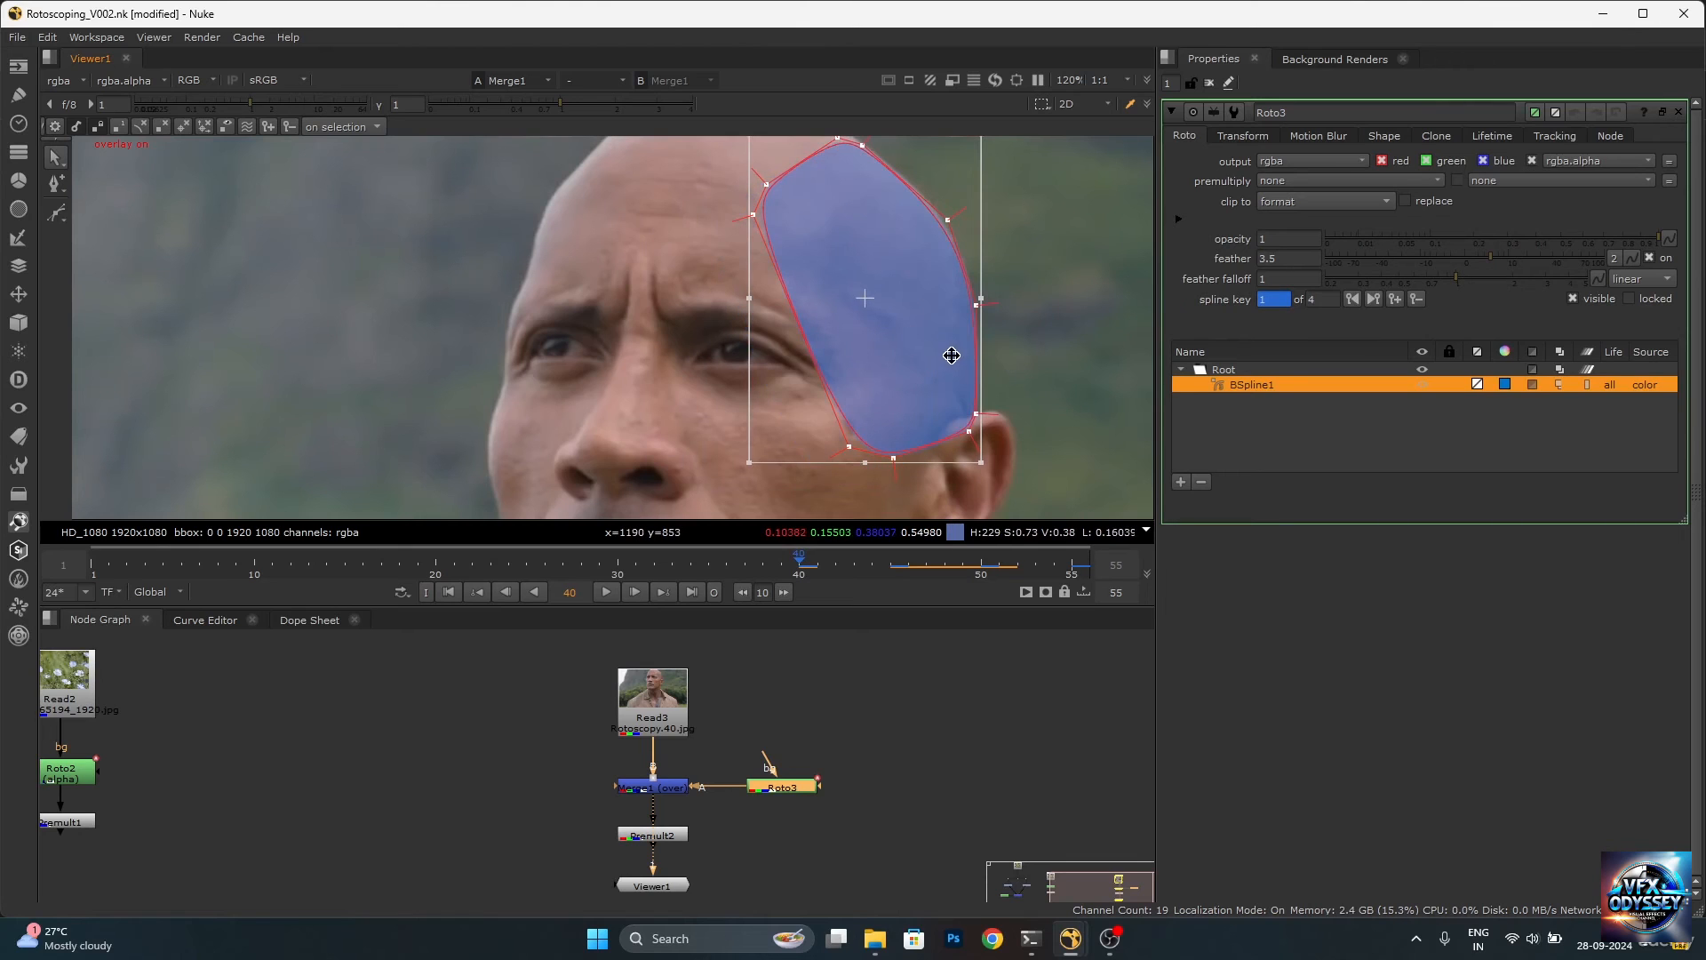
key("o")
key("o")
scroll(985, 395, "up", 4)
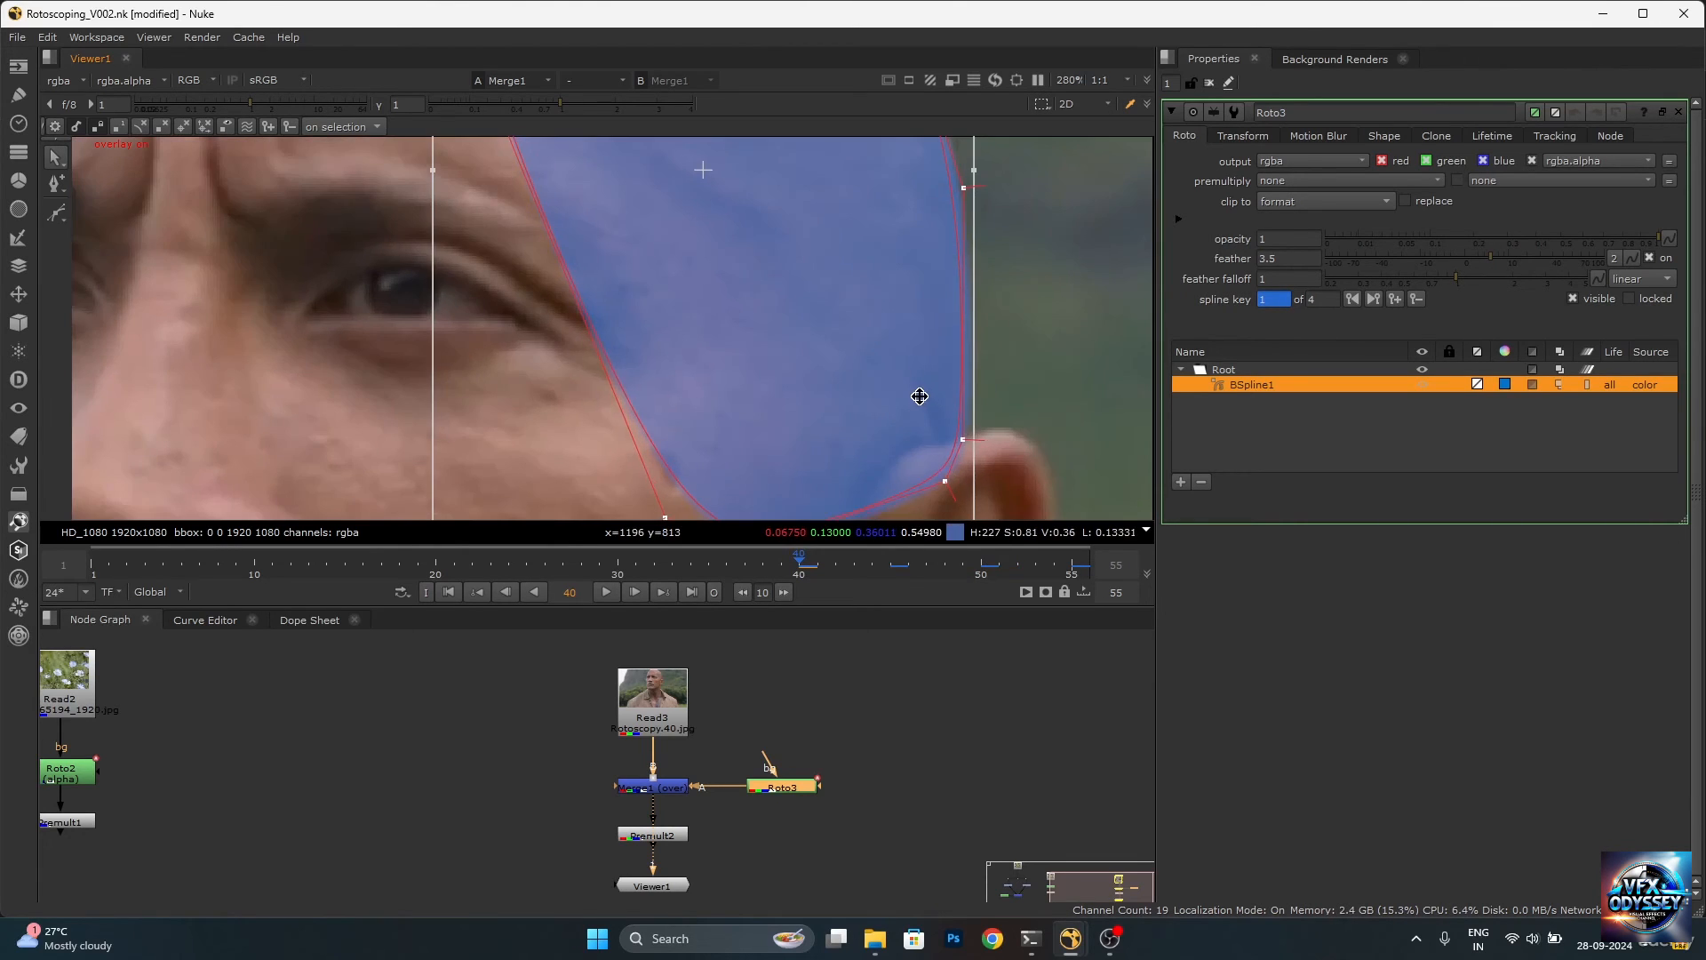
scroll(925, 391, "down", 3)
Enlarge the viewer and inspect the shape's edge against the head at frame 40 with the overlay on and off.
key("space")
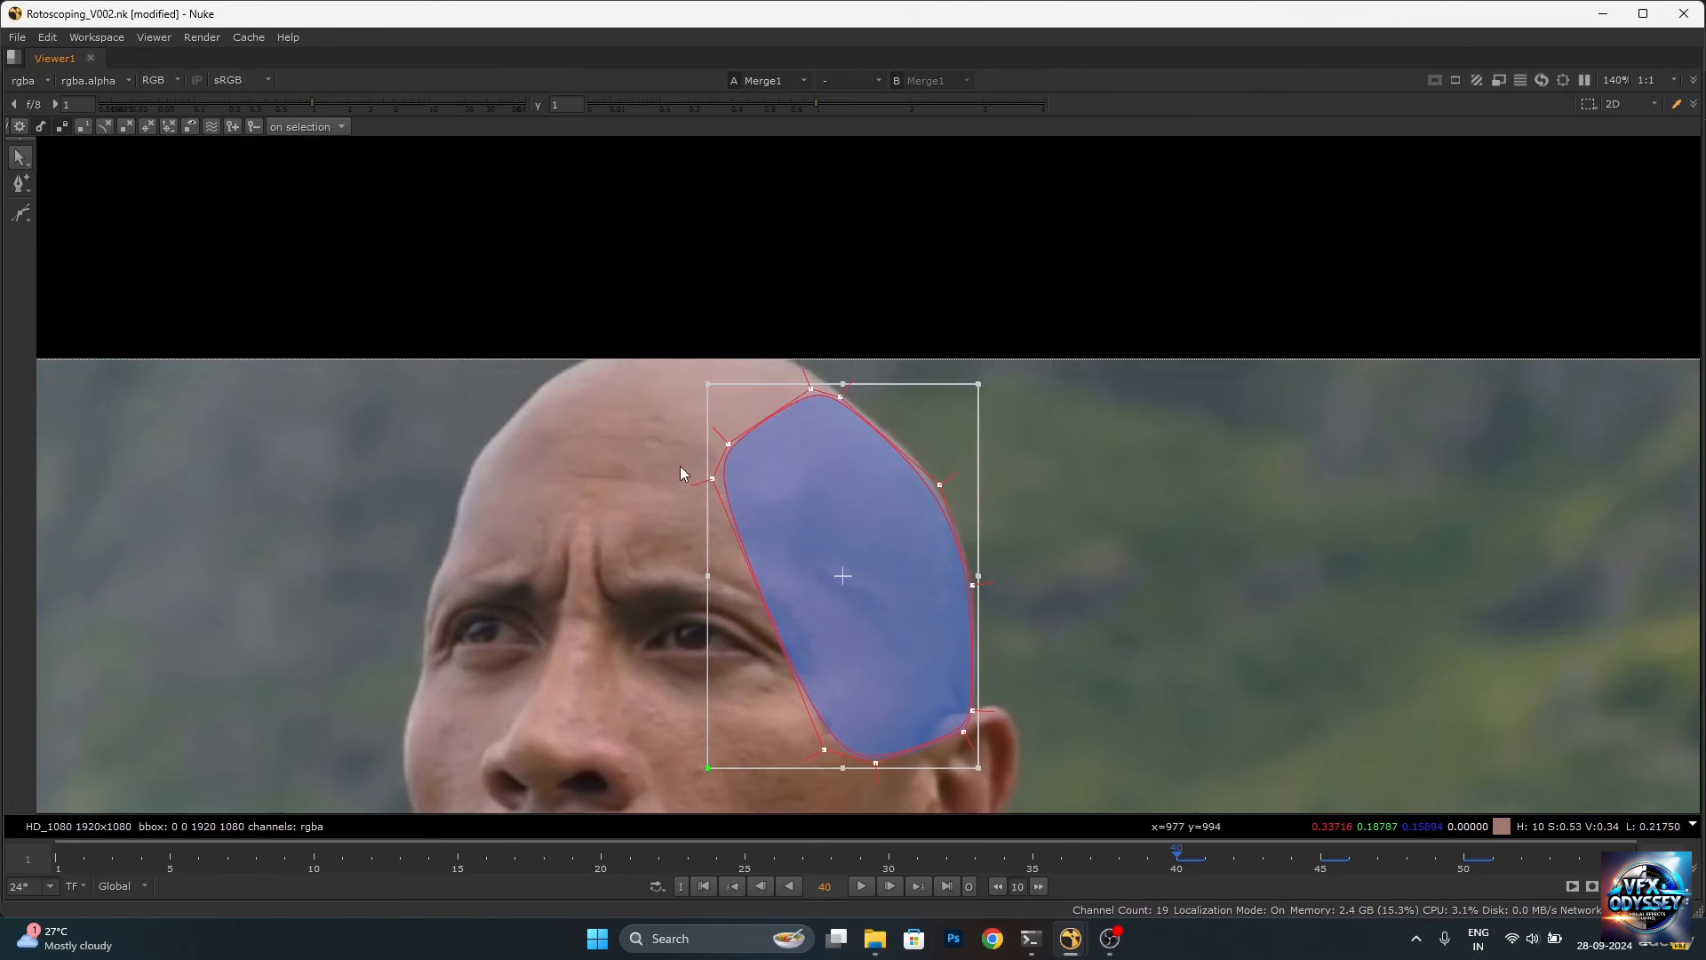
scroll(929, 647, "up", 4)
scroll(937, 621, "down", 2)
key("o")
key("o")
key("o")
key("o")
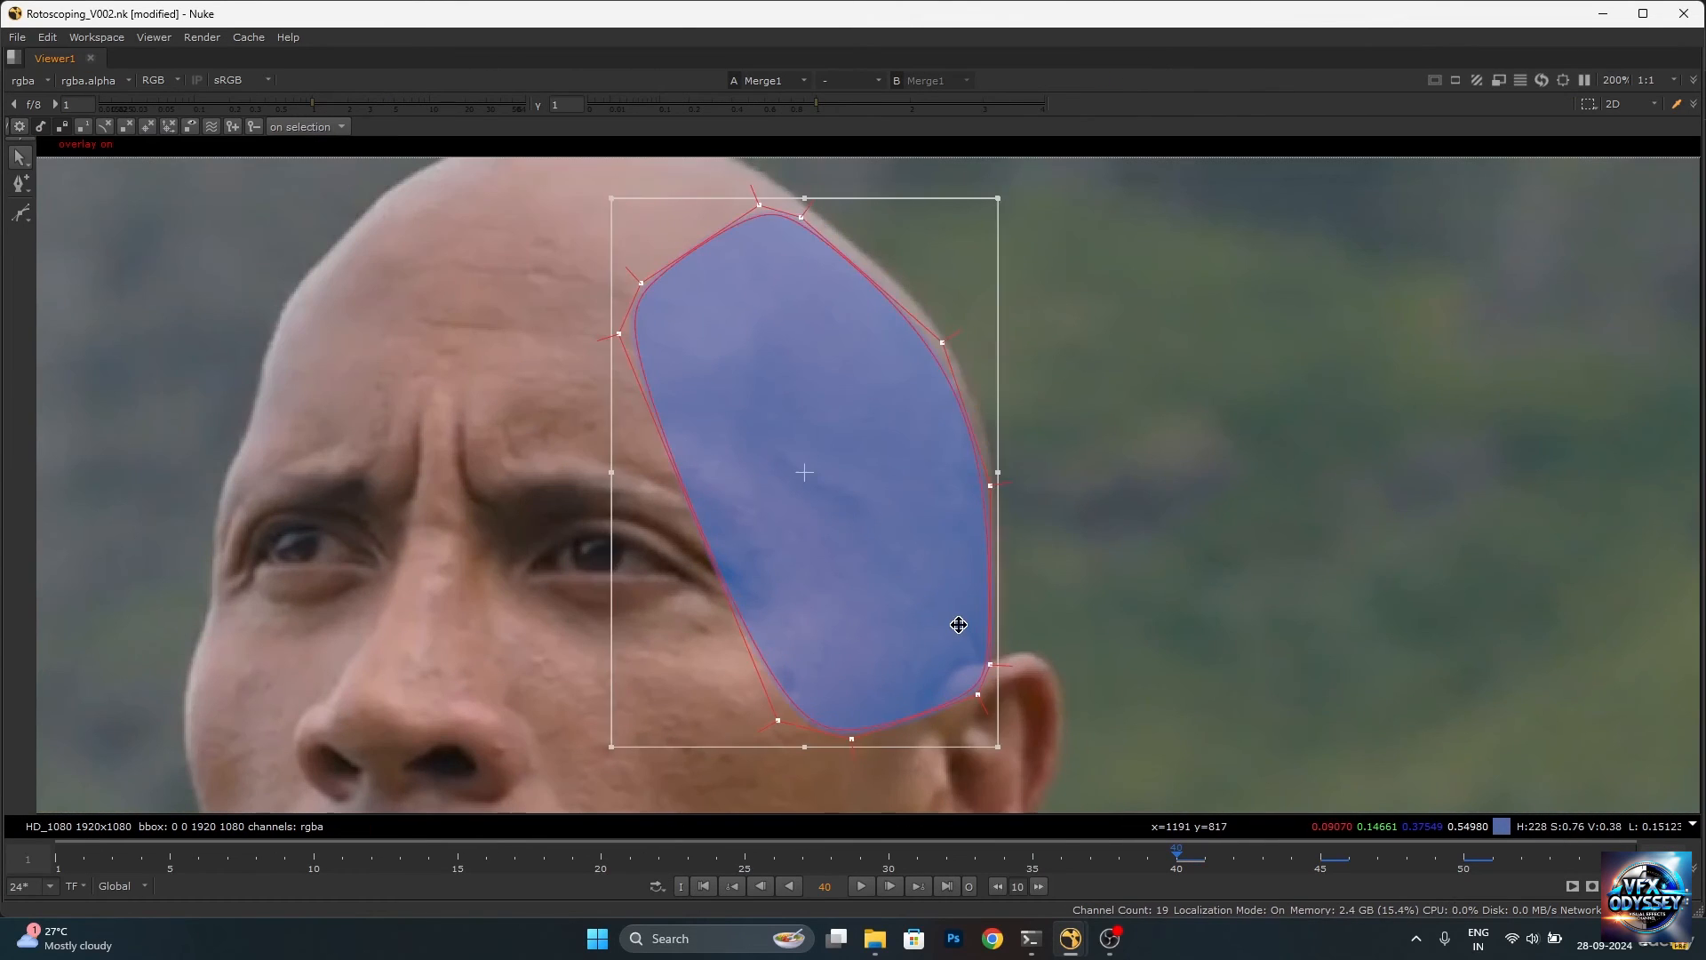
At frame 40, fine-tune the shape's crown and upper back points so its edge follows the outline of the skull.
left_click_drag(844, 182, 722, 250)
key("shift+Right")
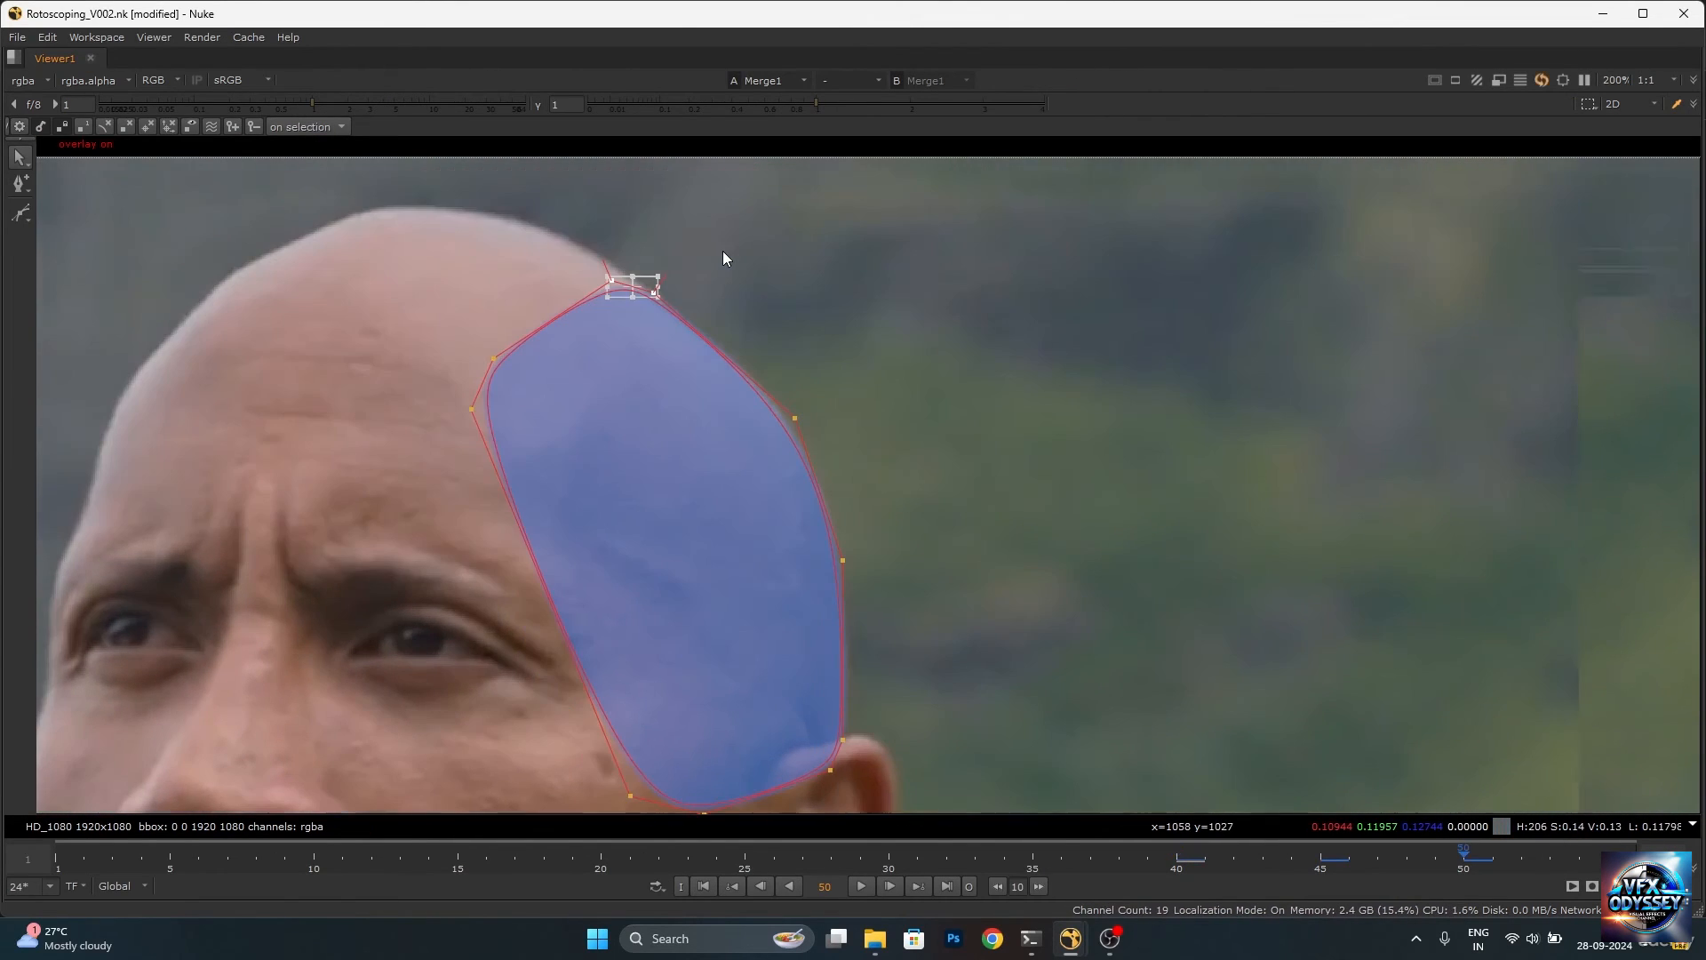
left_click(1188, 864)
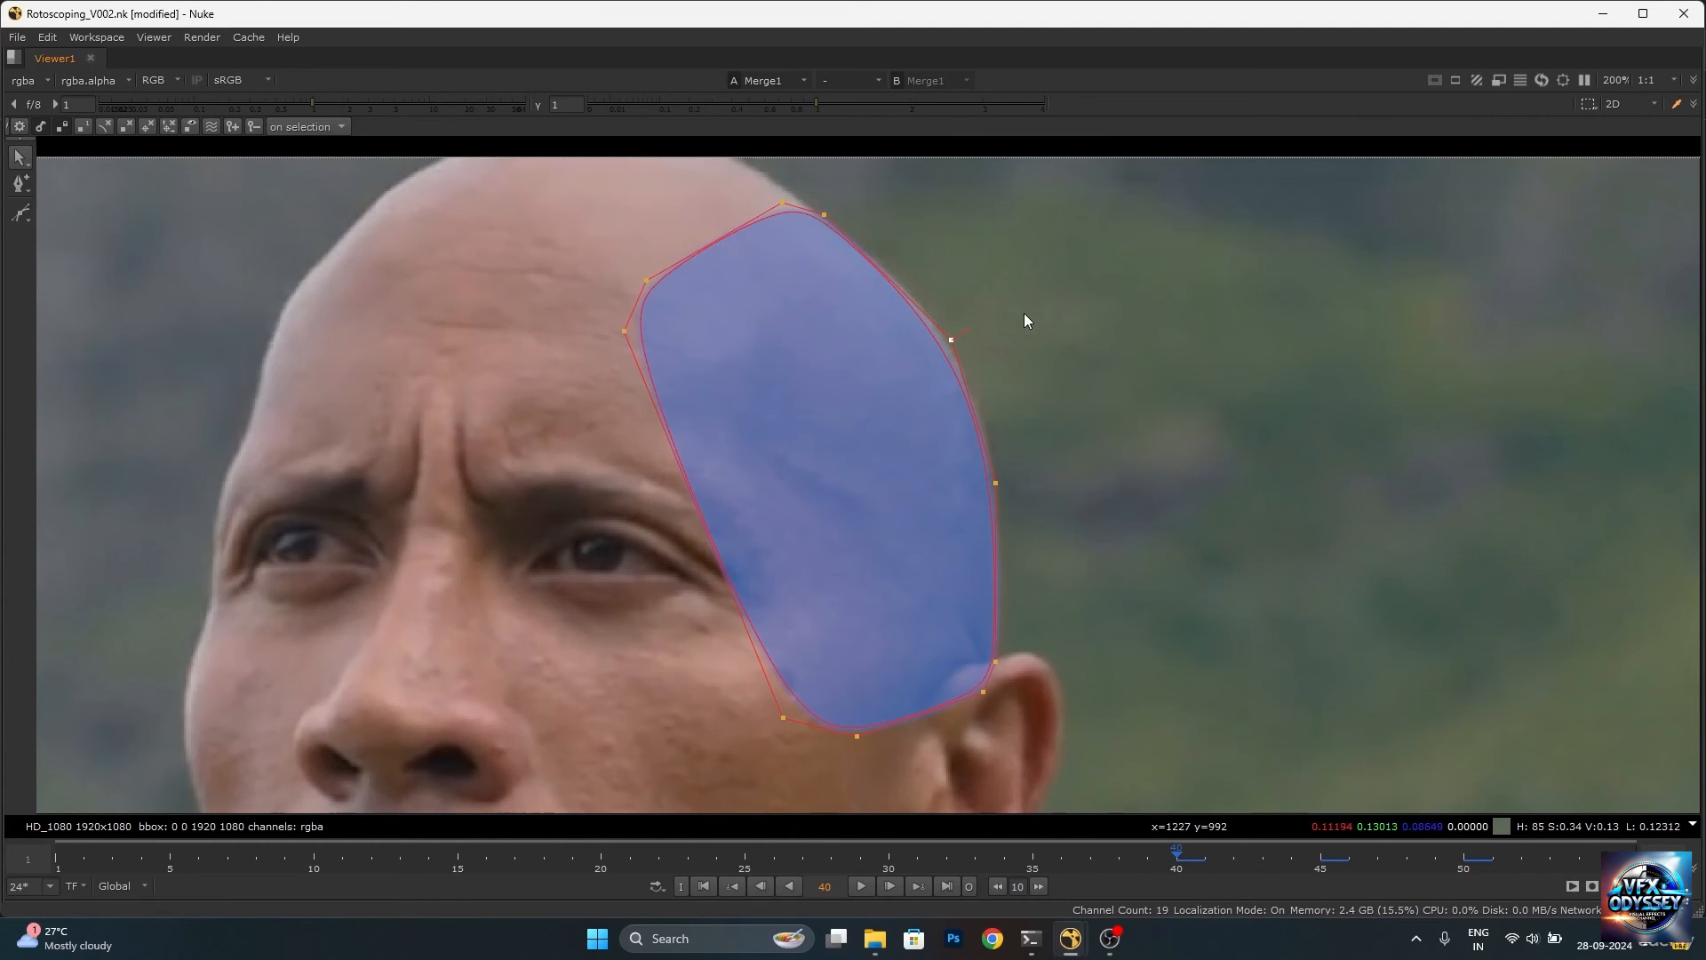
key("o")
key("o")
left_click(951, 339)
key("o")
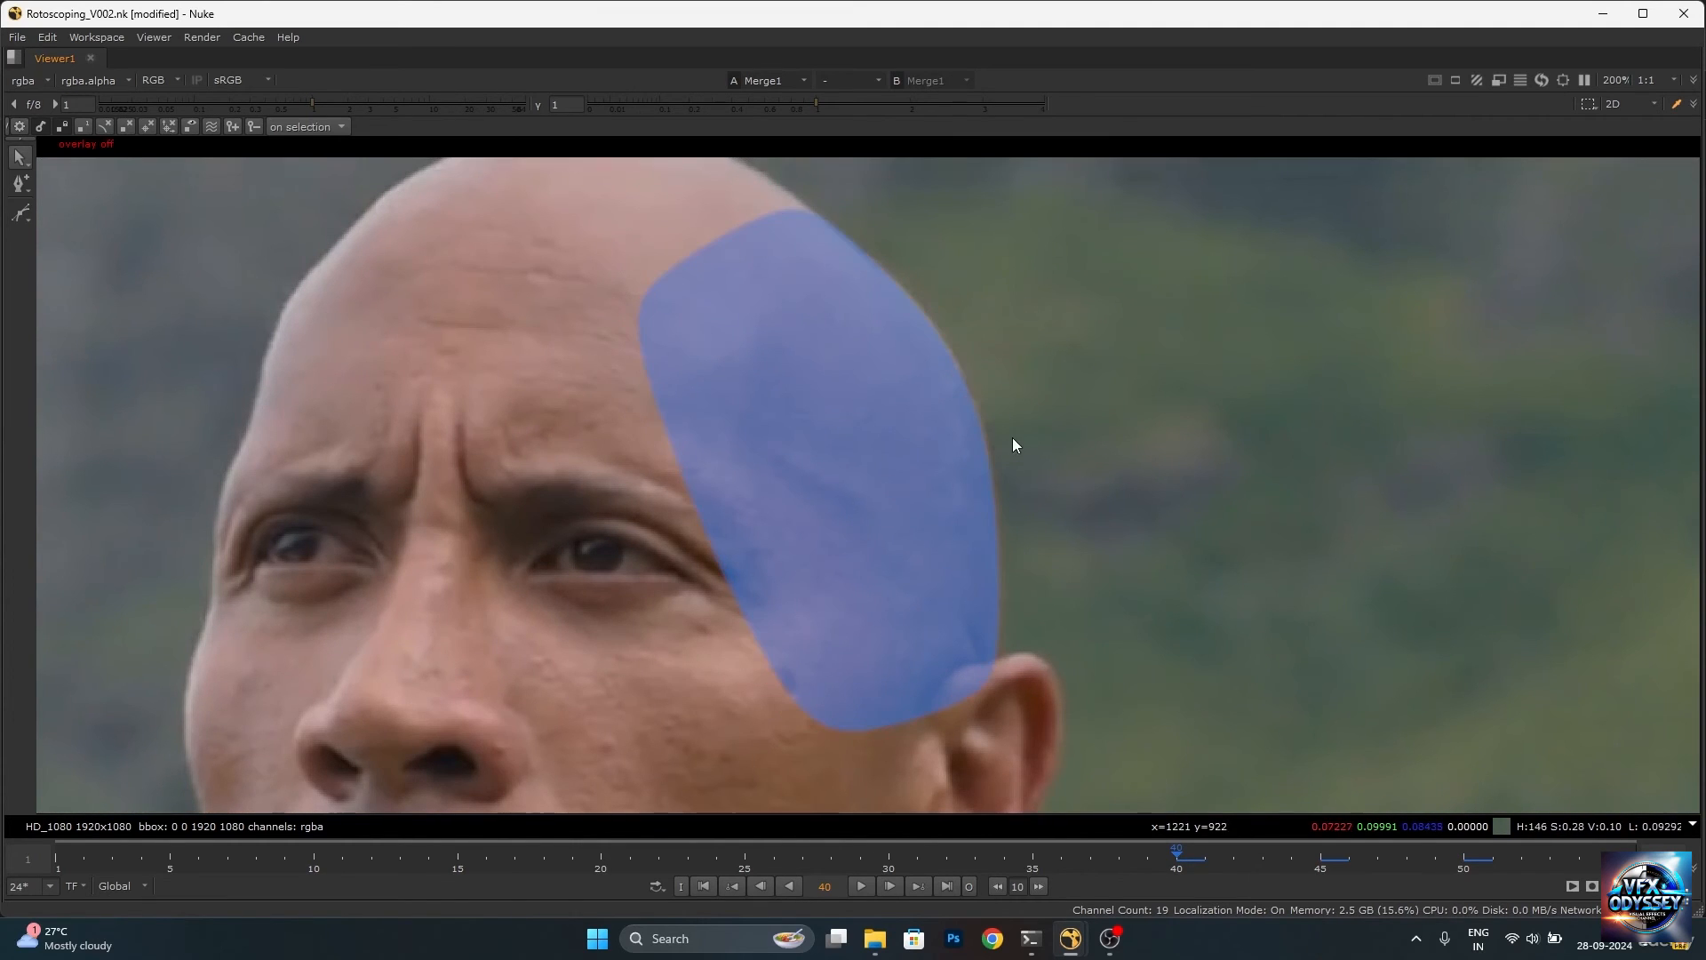
key("o")
At frame 35, select all points of BSpline1 and move the shape to match the back of the head and ear.
left_click(1031, 868)
key("ctrl+a")
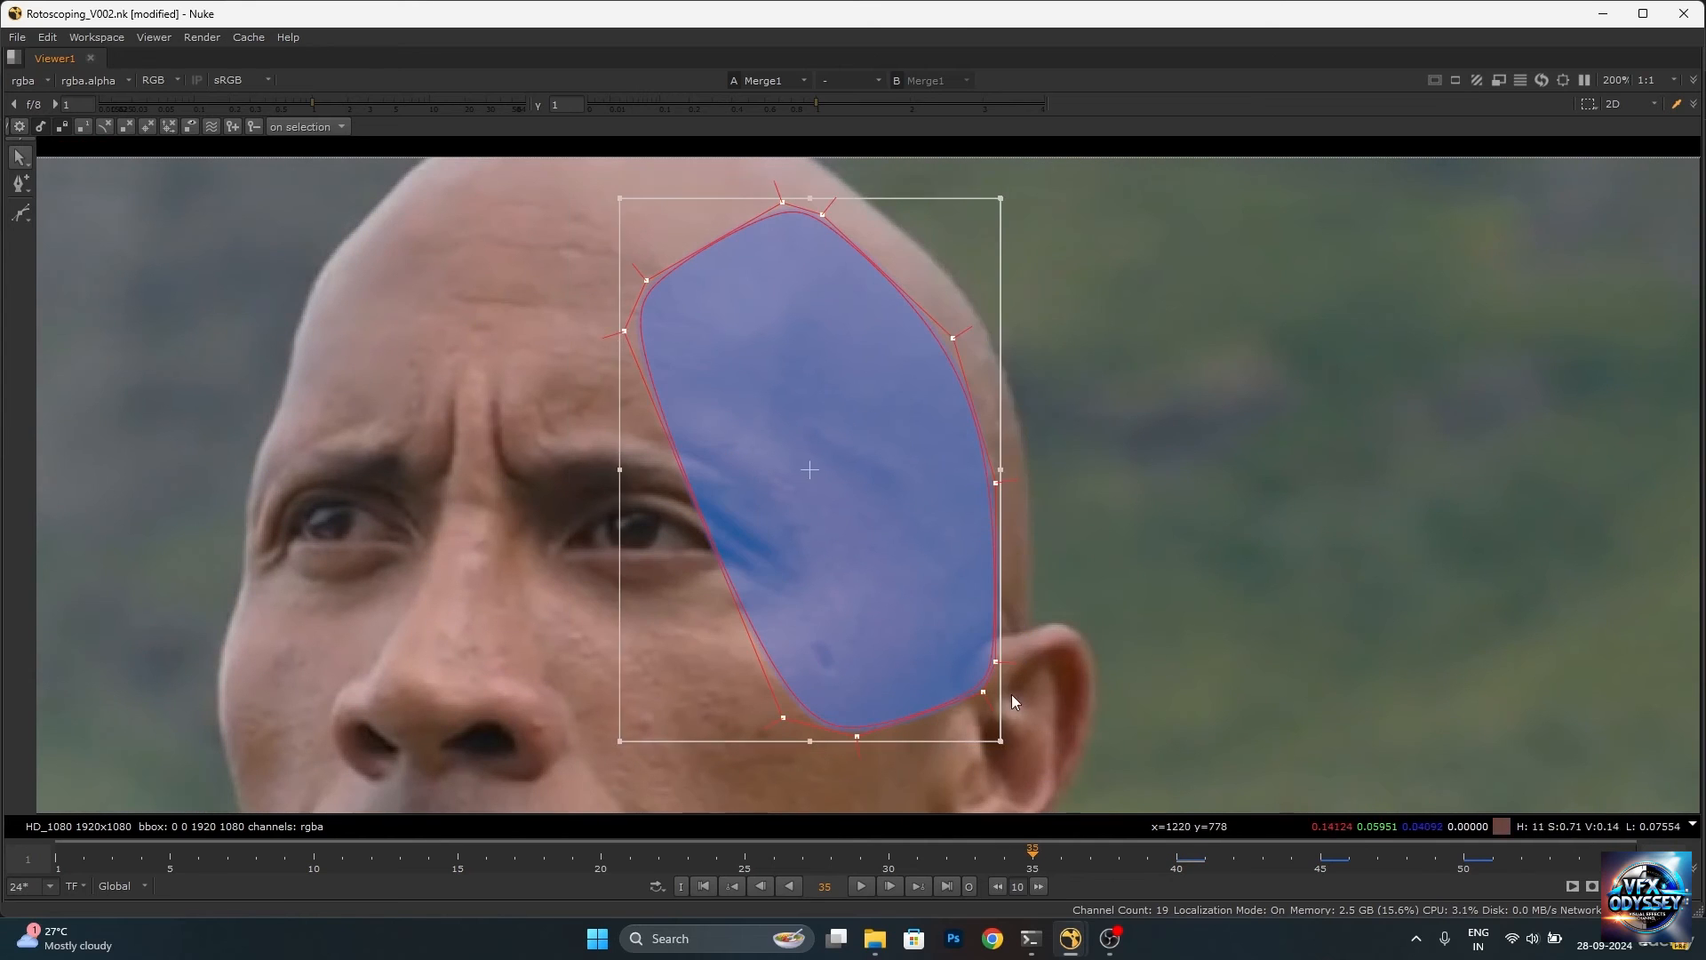
left_click_drag(906, 622, 911, 557)
key("o")
key("o")
At frame 30, reposition BSpline1 over the head and check its two corner points against the top of the ear.
left_click(890, 864)
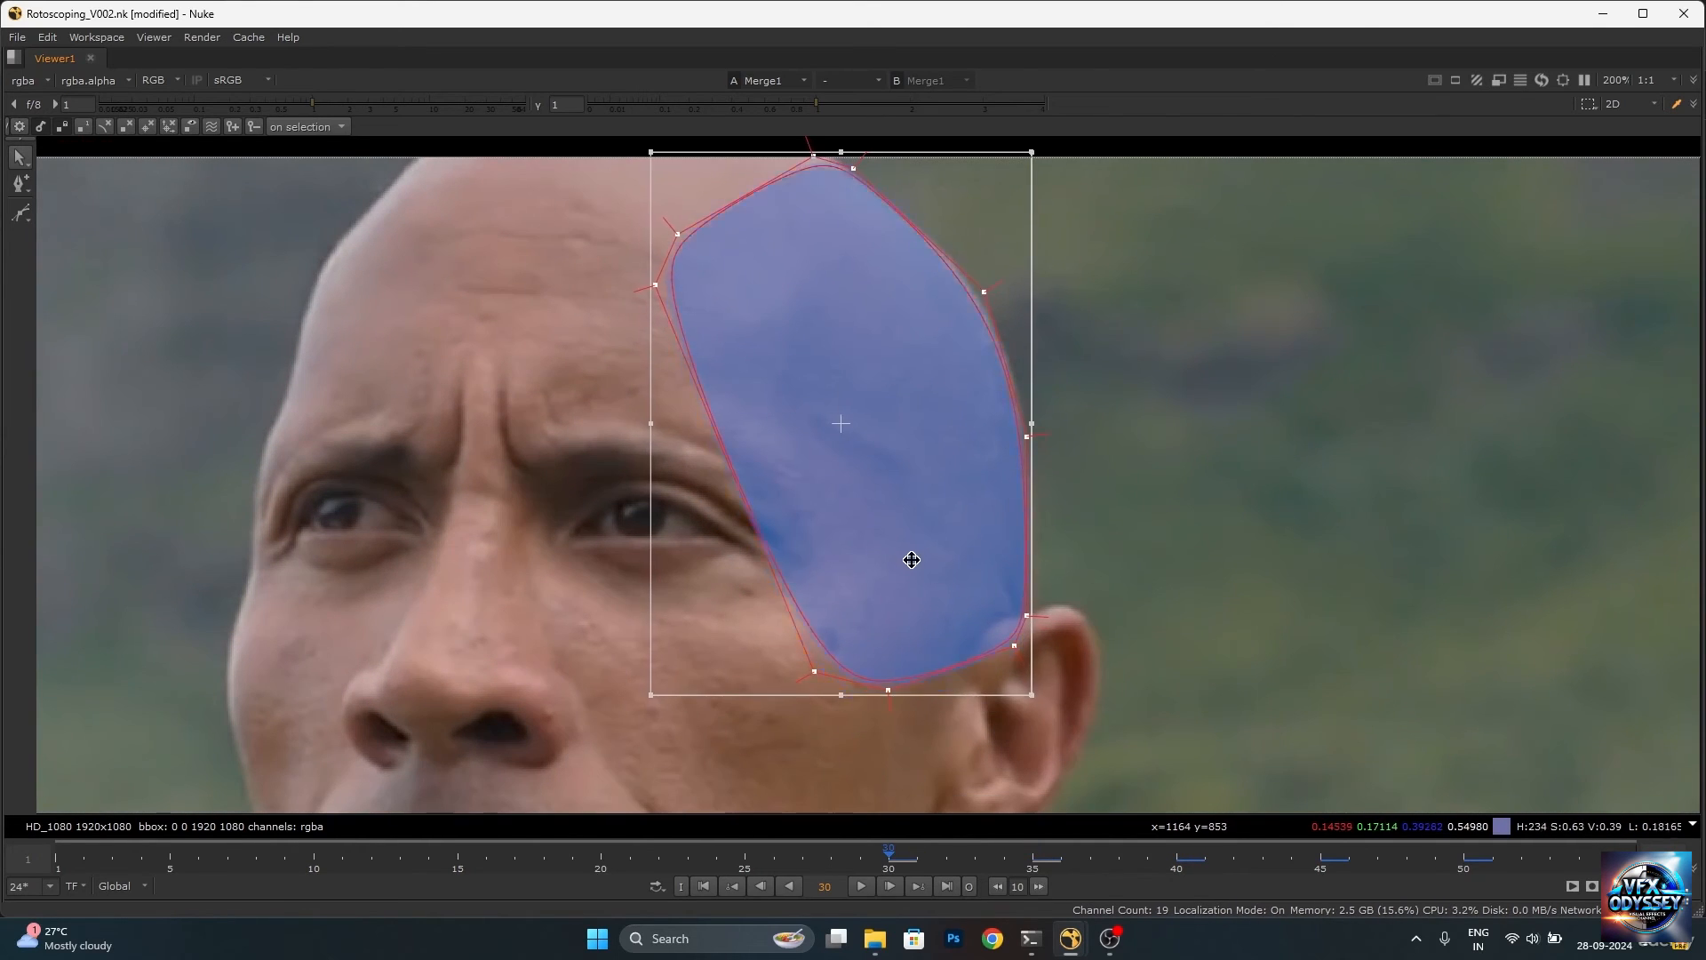
key("o")
key("o")
left_click_drag(1061, 608, 1007, 623)
scroll(1037, 625, "up", 4)
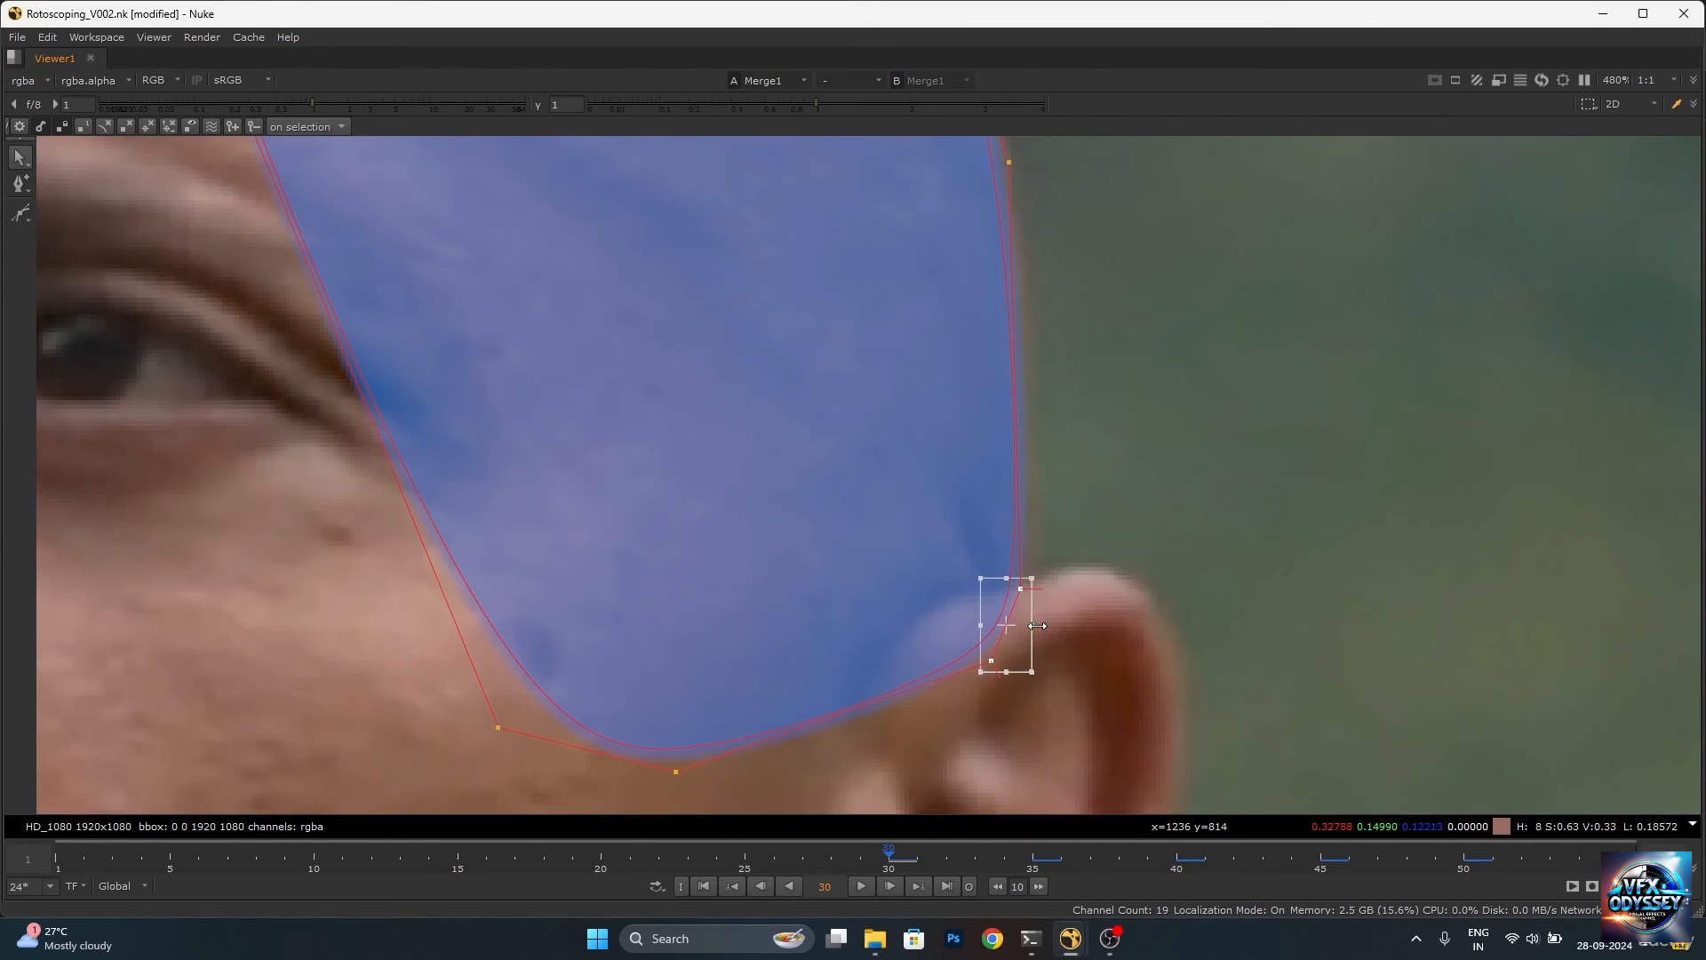
scroll(1007, 613, "down", 3)
key("o")
key("o")
At frame 25, move the whole BSpline1 shape onto the head and refine its outer points along the back of the skull.
left_click(745, 862)
scroll(875, 511, "down", 1)
key("ctrl+a")
scroll(908, 476, "up", 3)
left_click_drag(922, 486, 913, 472)
scroll(933, 488, "up", 1)
key("o")
key("o")
left_click_drag(1169, 333, 865, 571)
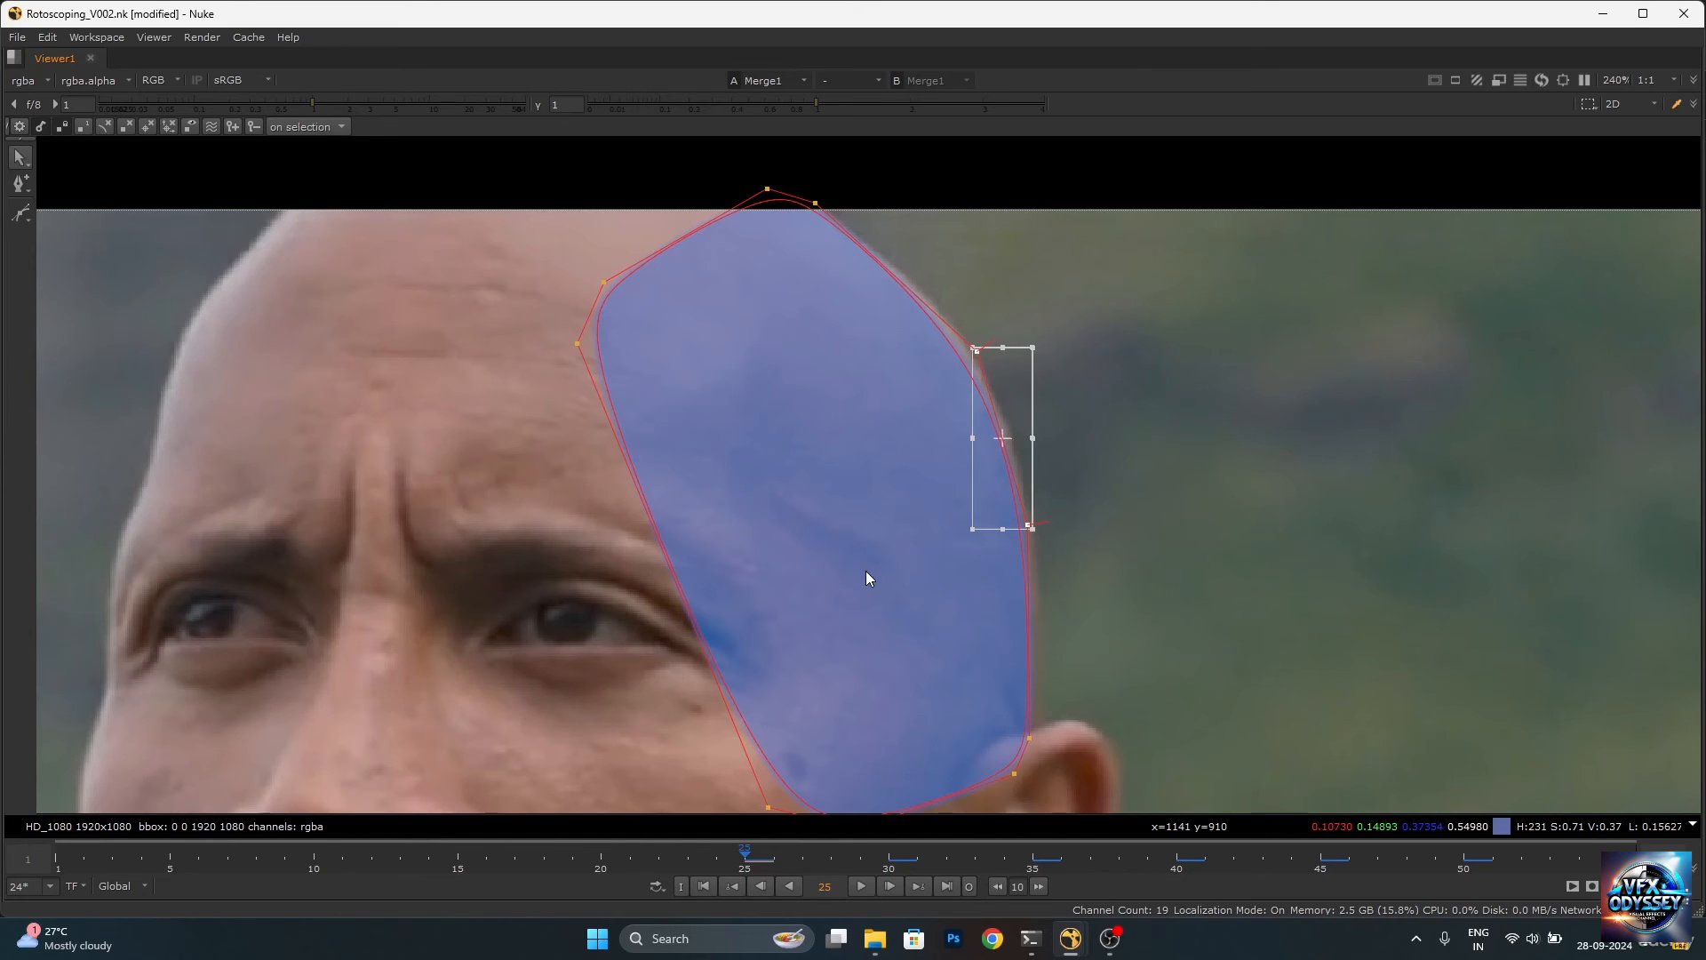
key("o")
key("o")
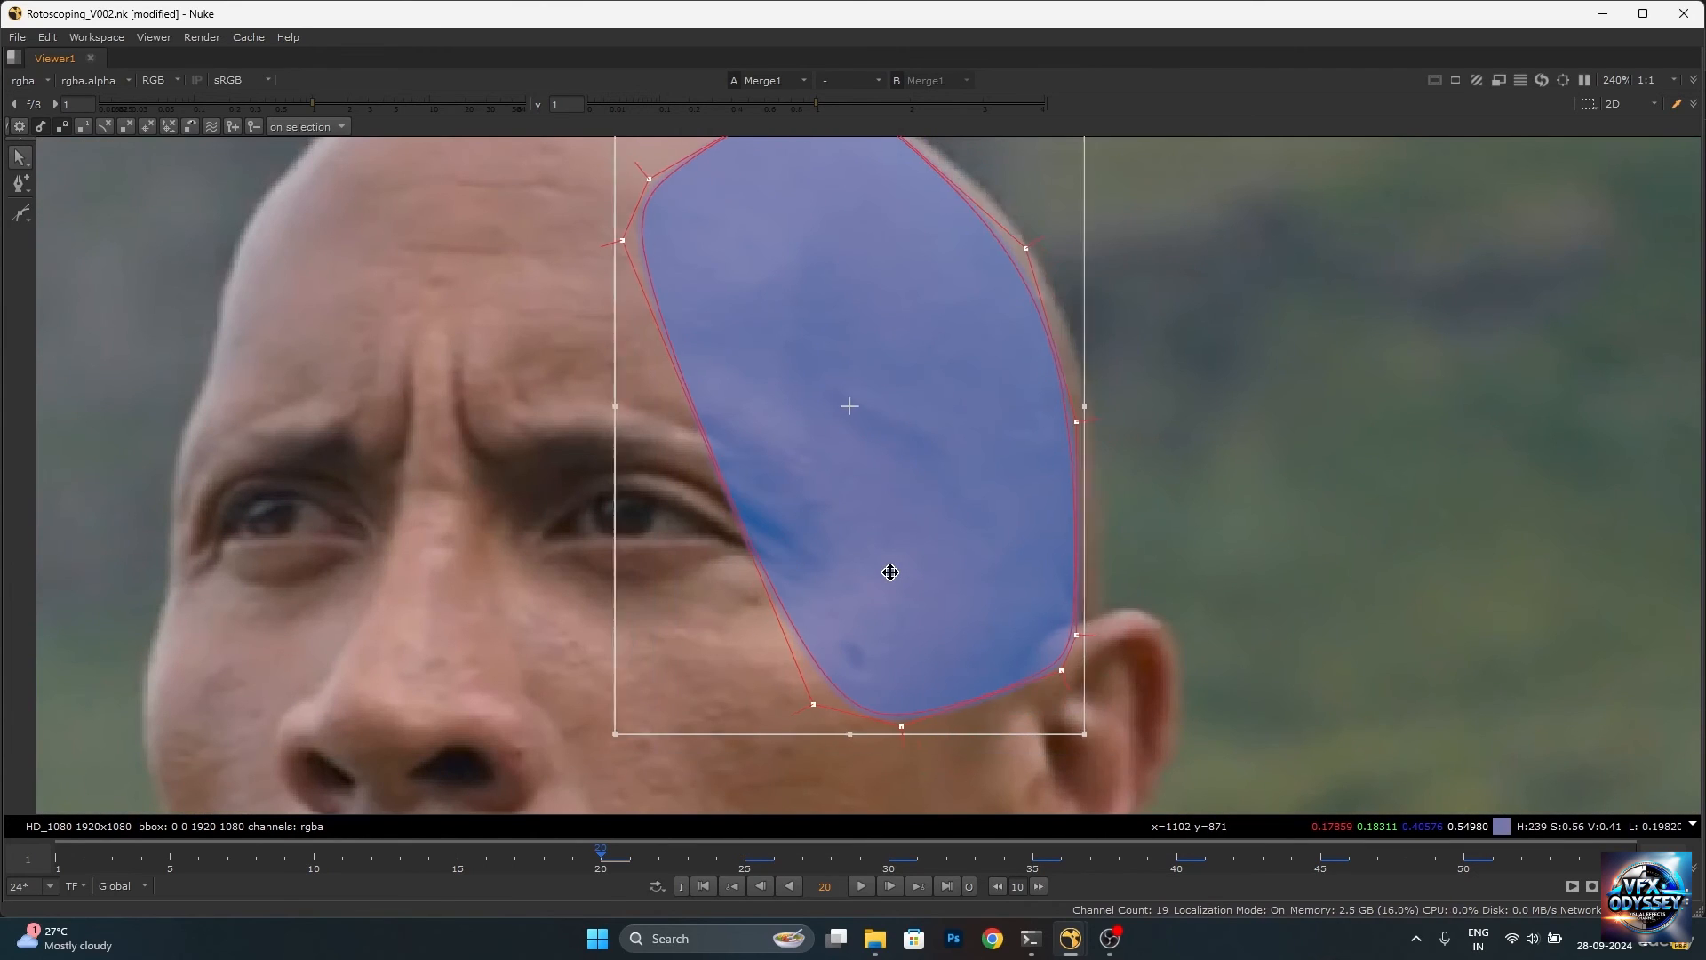
Keyframe BSpline1 at frames 20, 15 and 10, fitting its outer edge to the back of the head.
key("o")
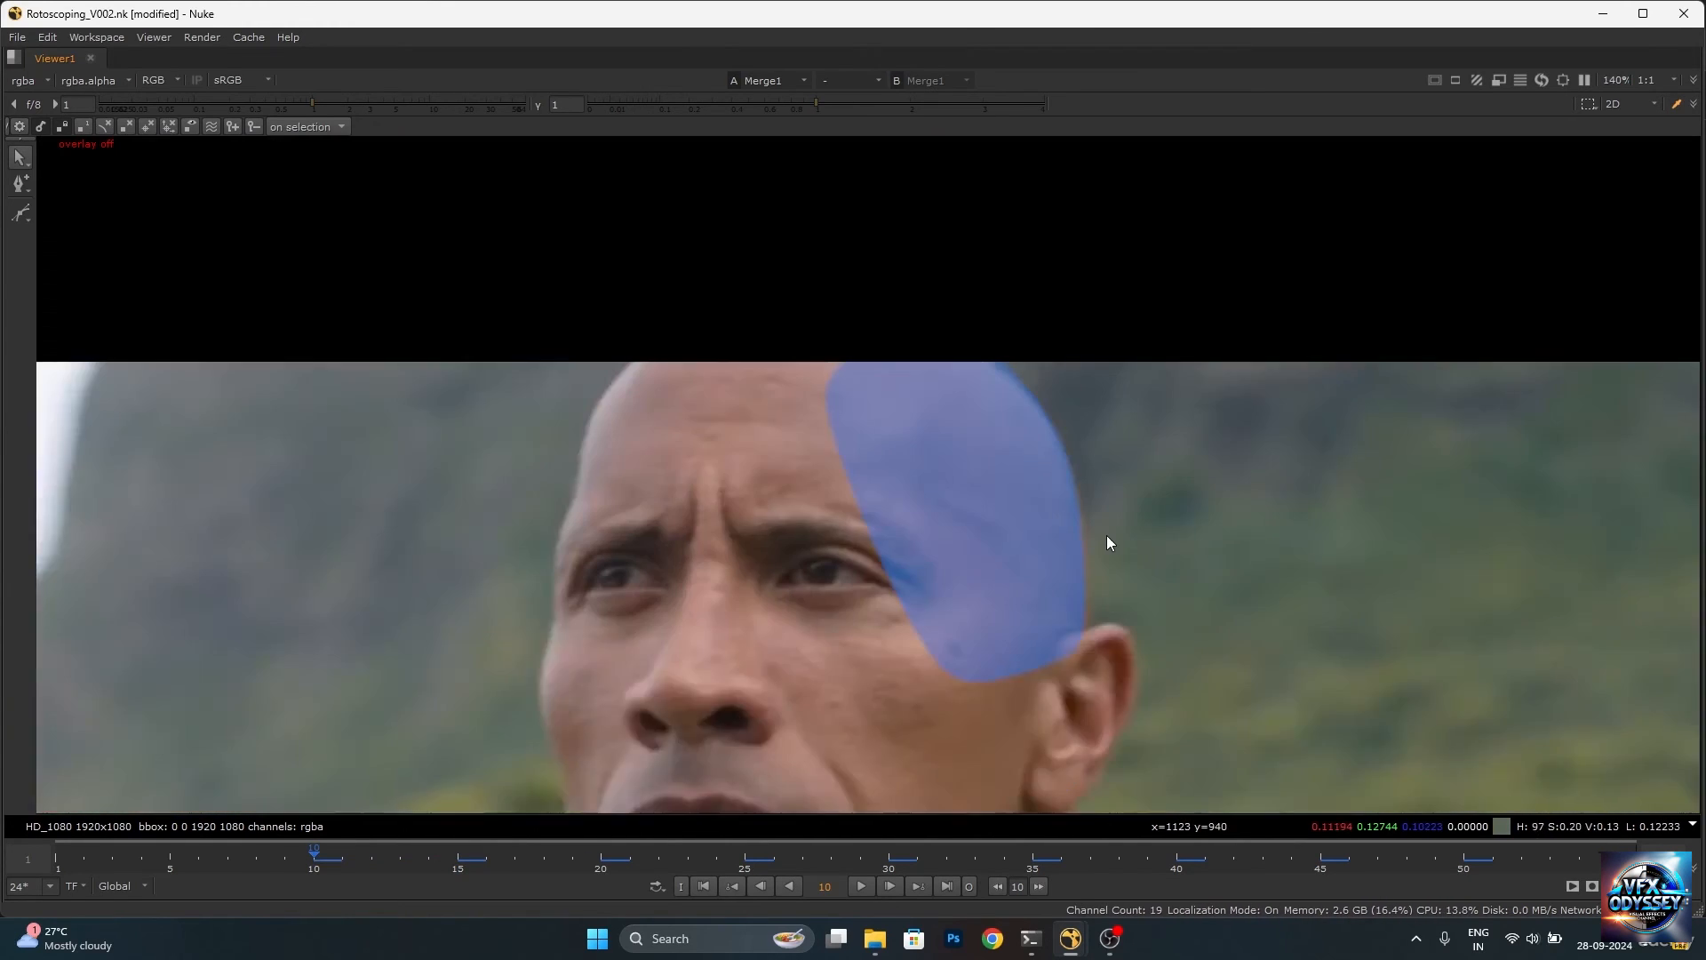
scroll(1106, 533, "up", 3)
key("o")
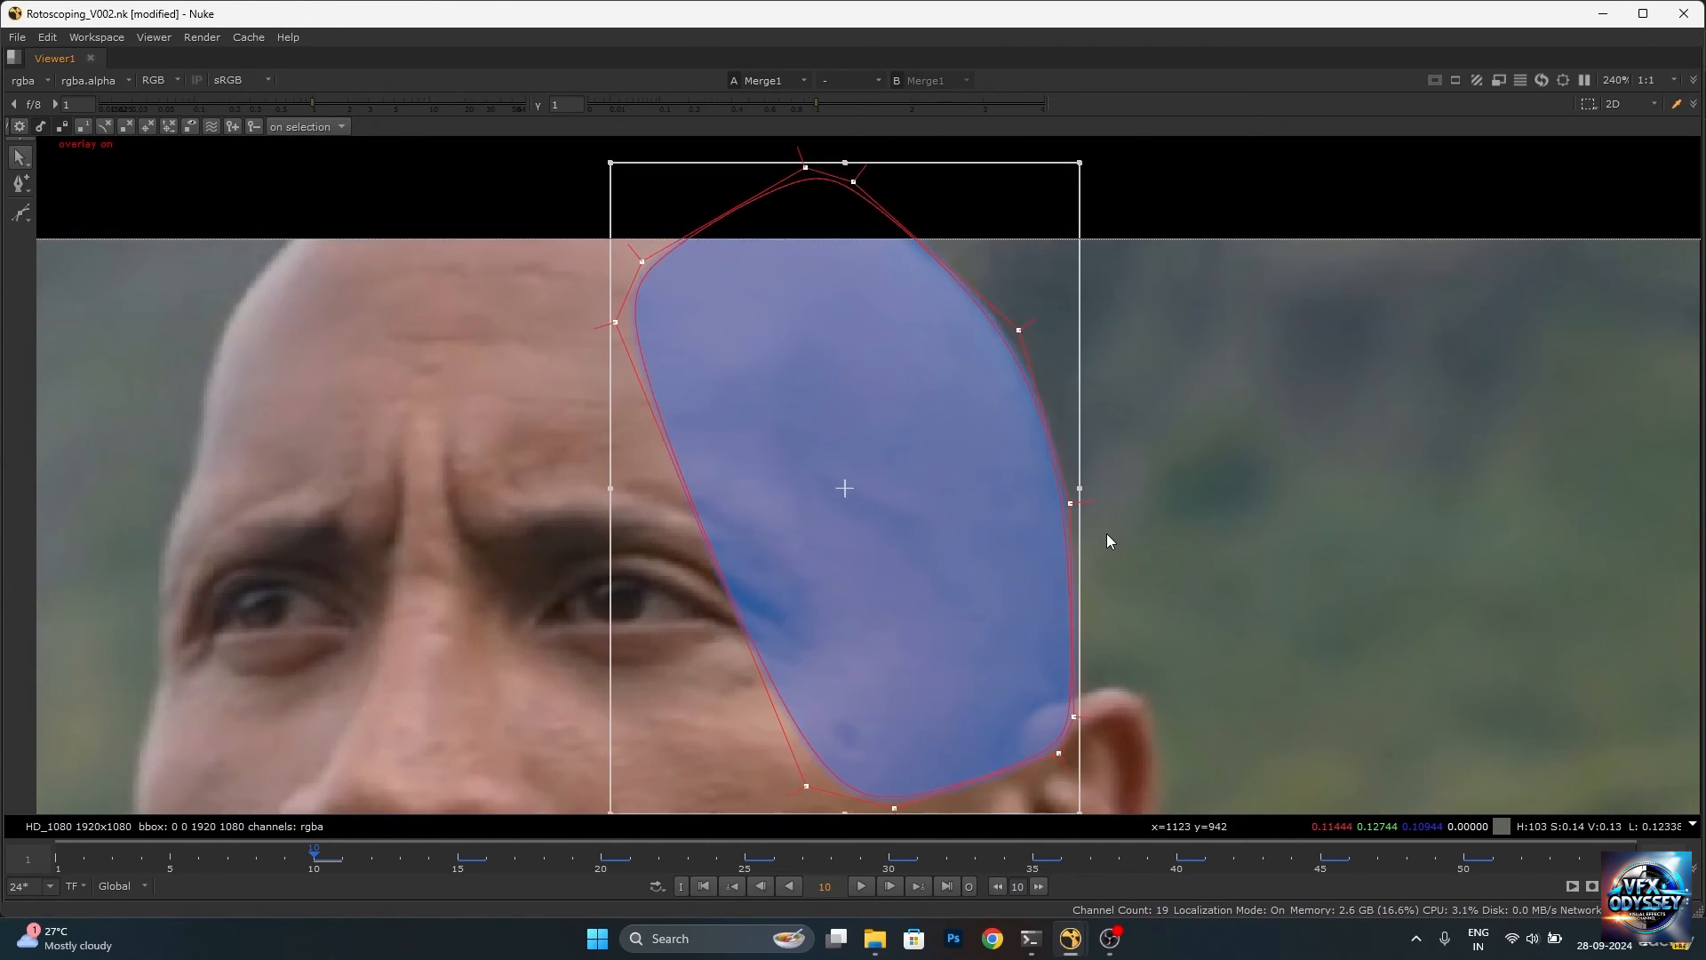
scroll(1117, 350, "down", 2)
key("o")
key("o")
key("o")
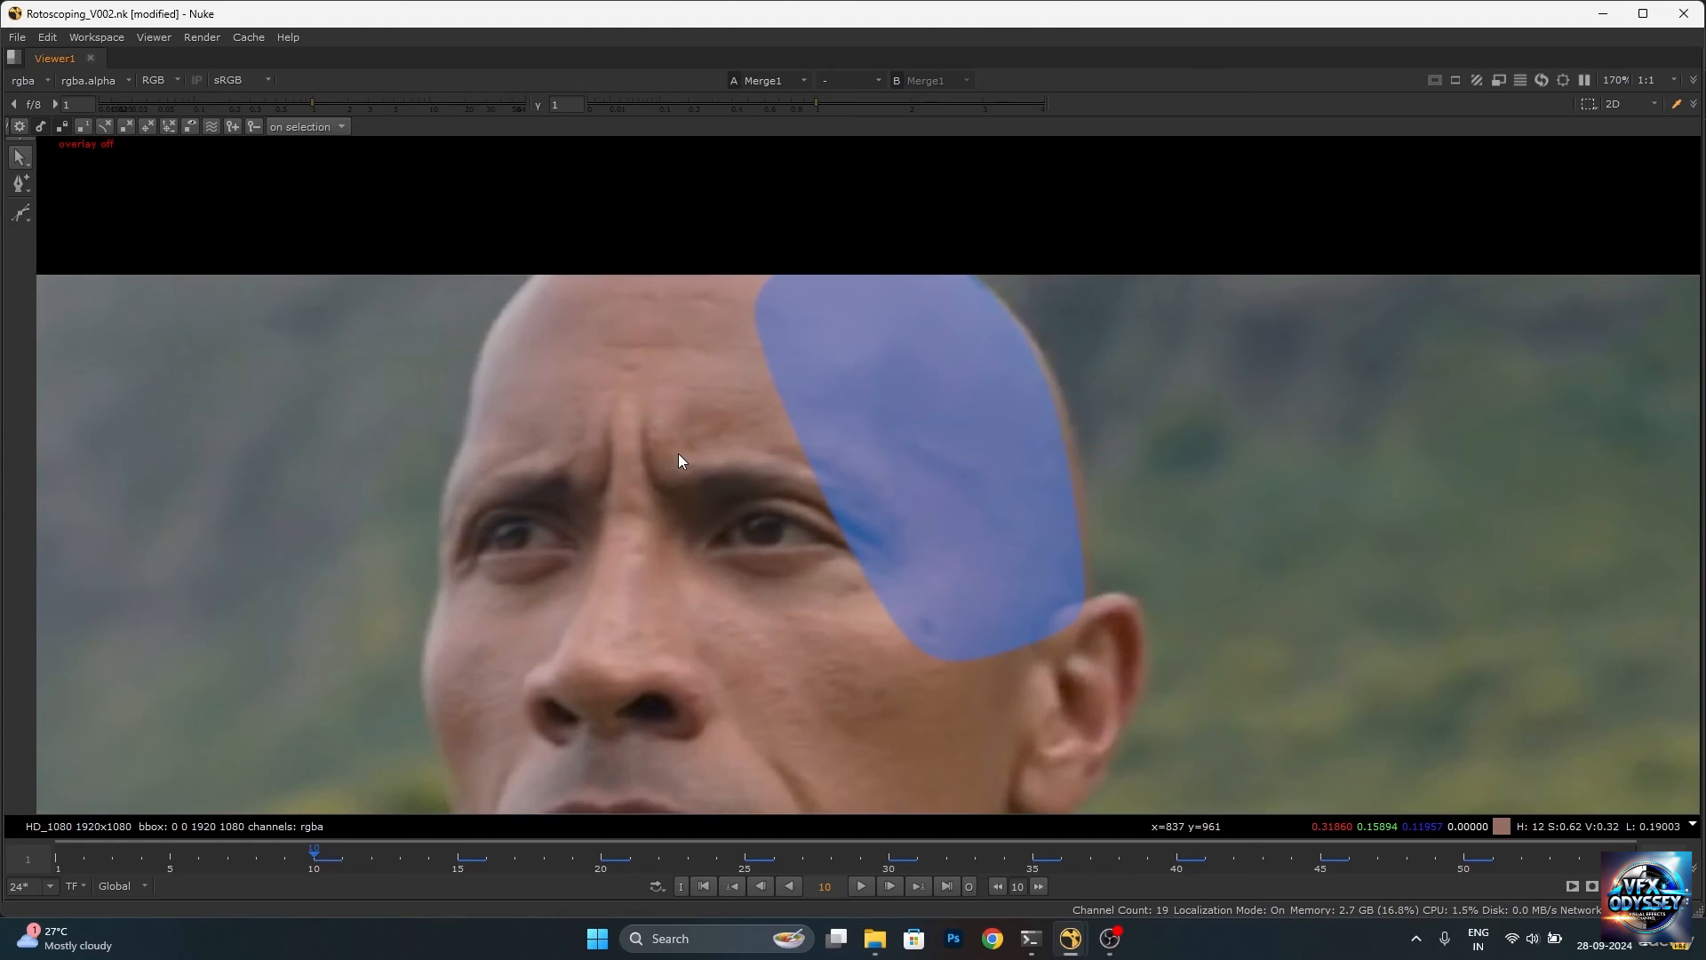
key("o")
key("o")
key("o")
key("o")
key("o")
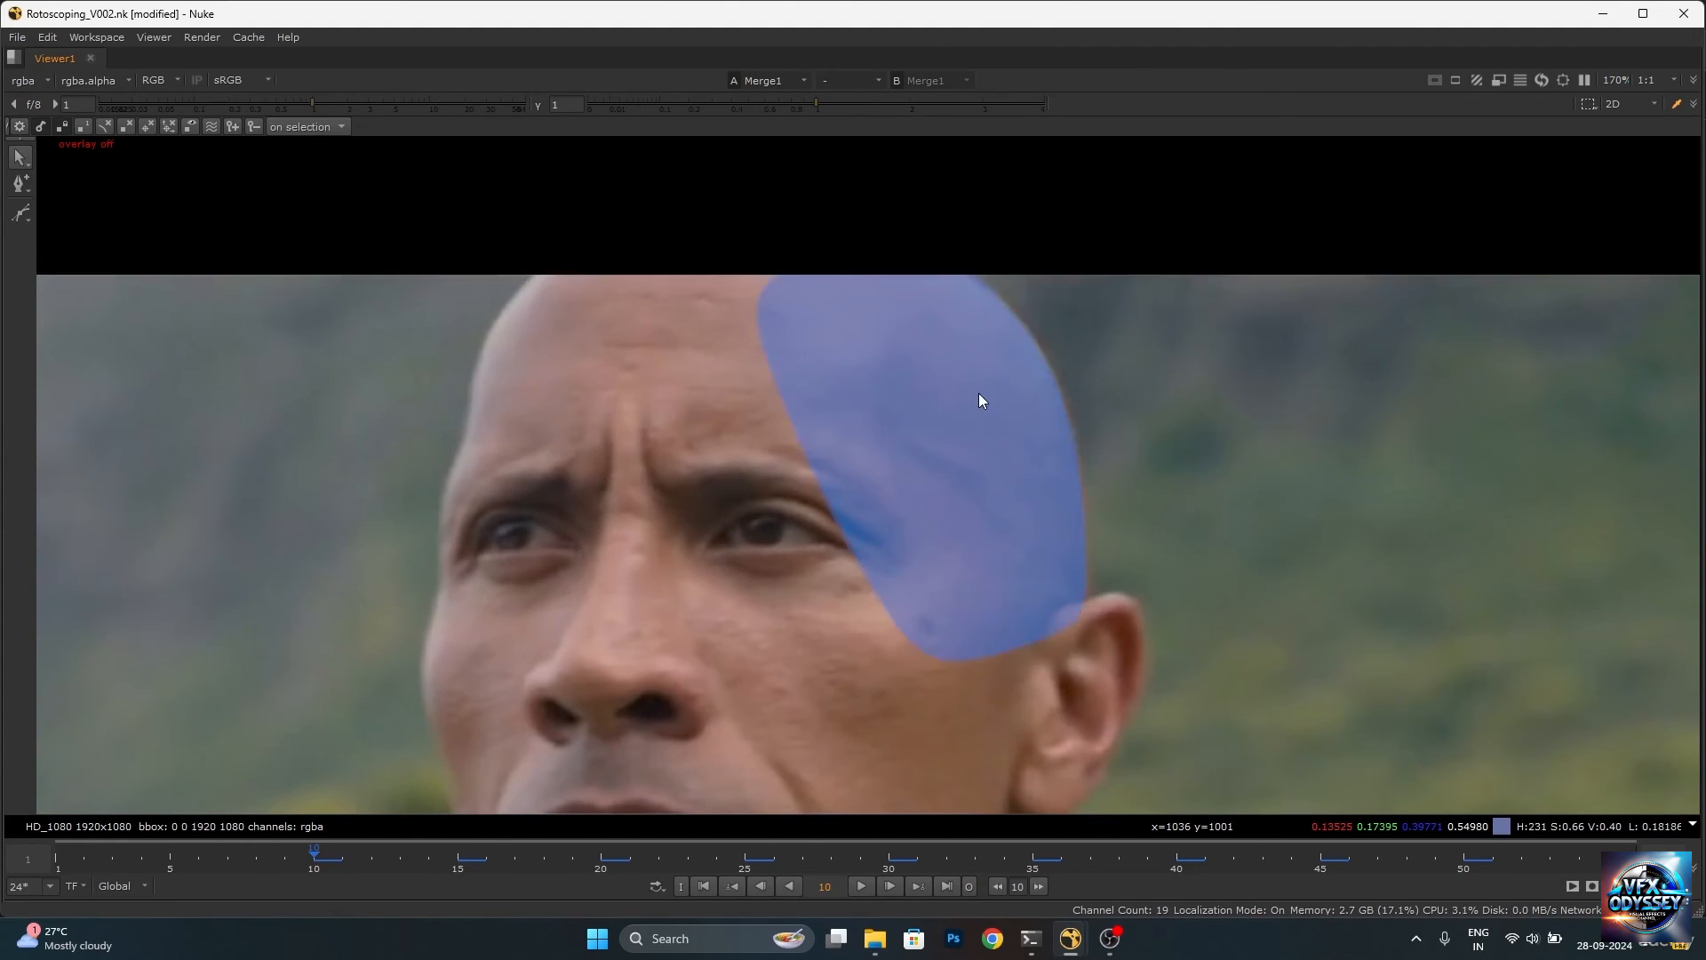
At frame 5, move the whole BSpline1 shape to match the head and the top of the ear.
key("Left")
key("Left")
key("Left")
key("Left")
key("Left")
key("o")
key("o")
left_click_drag(988, 517, 880, 541)
key("o")
scroll(957, 557, "up", 3)
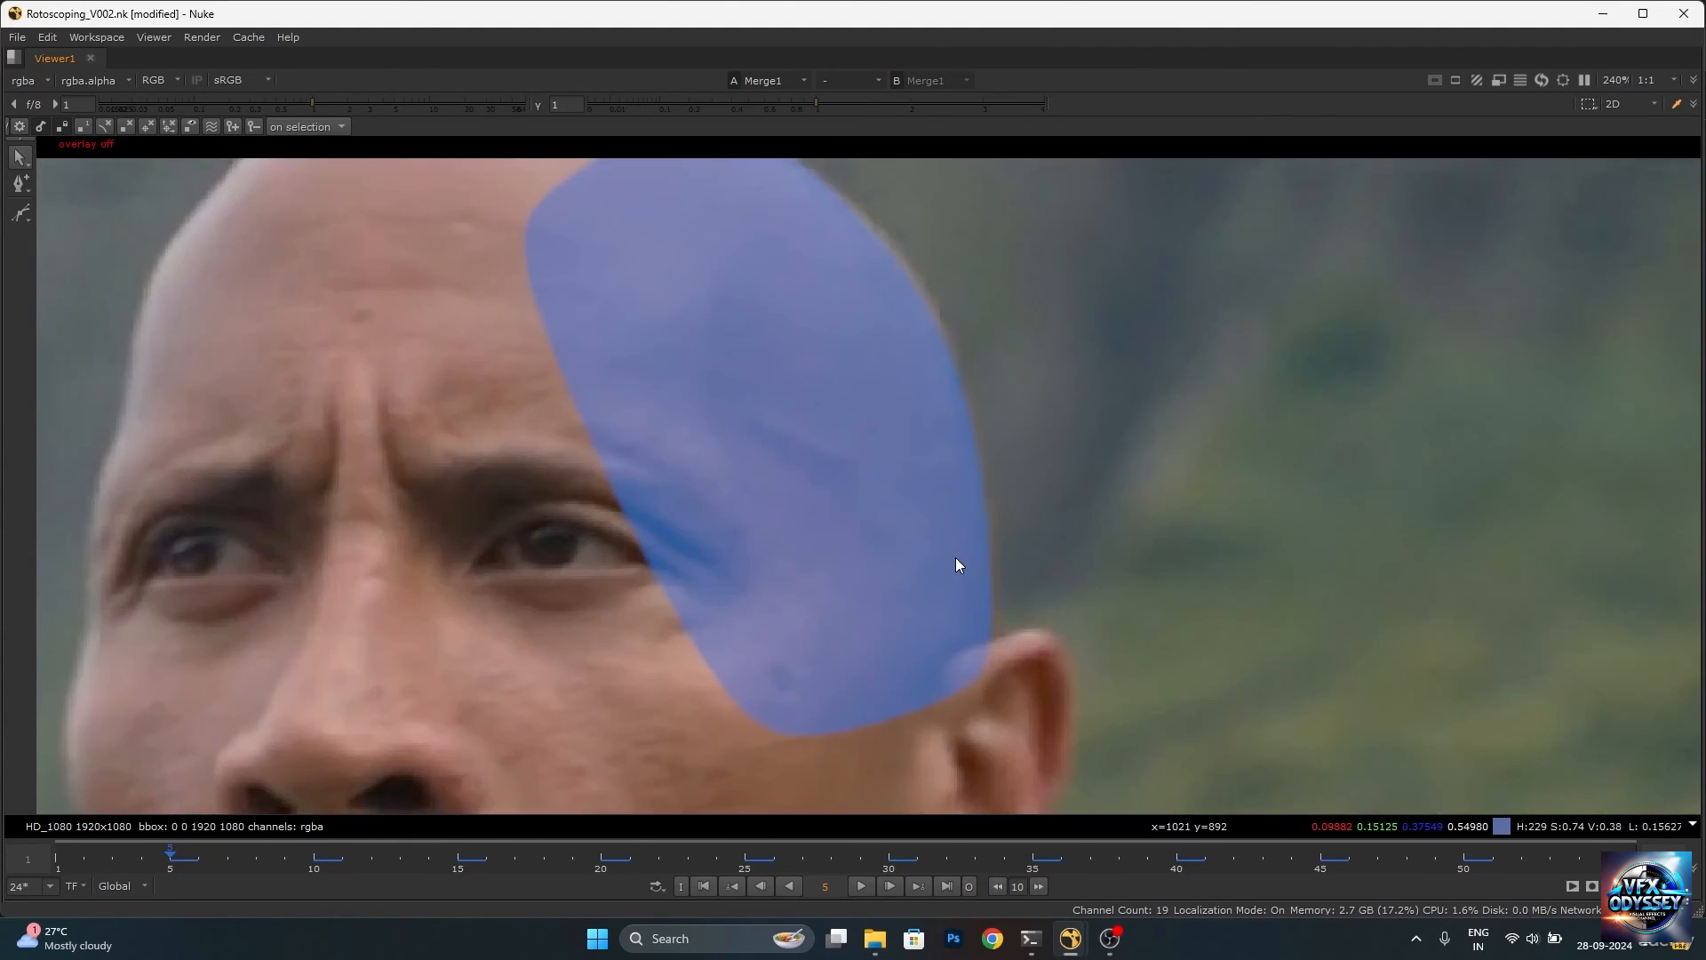
At frame 5, refine the shape's upper points around the crown and compare the edge with the overlay hidden.
middle_click_drag(885, 291, 935, 440)
key("o")
key("o")
key("o")
scroll(1035, 414, "down", 2)
left_click_drag(867, 203, 700, 332)
key("o")
key("o")
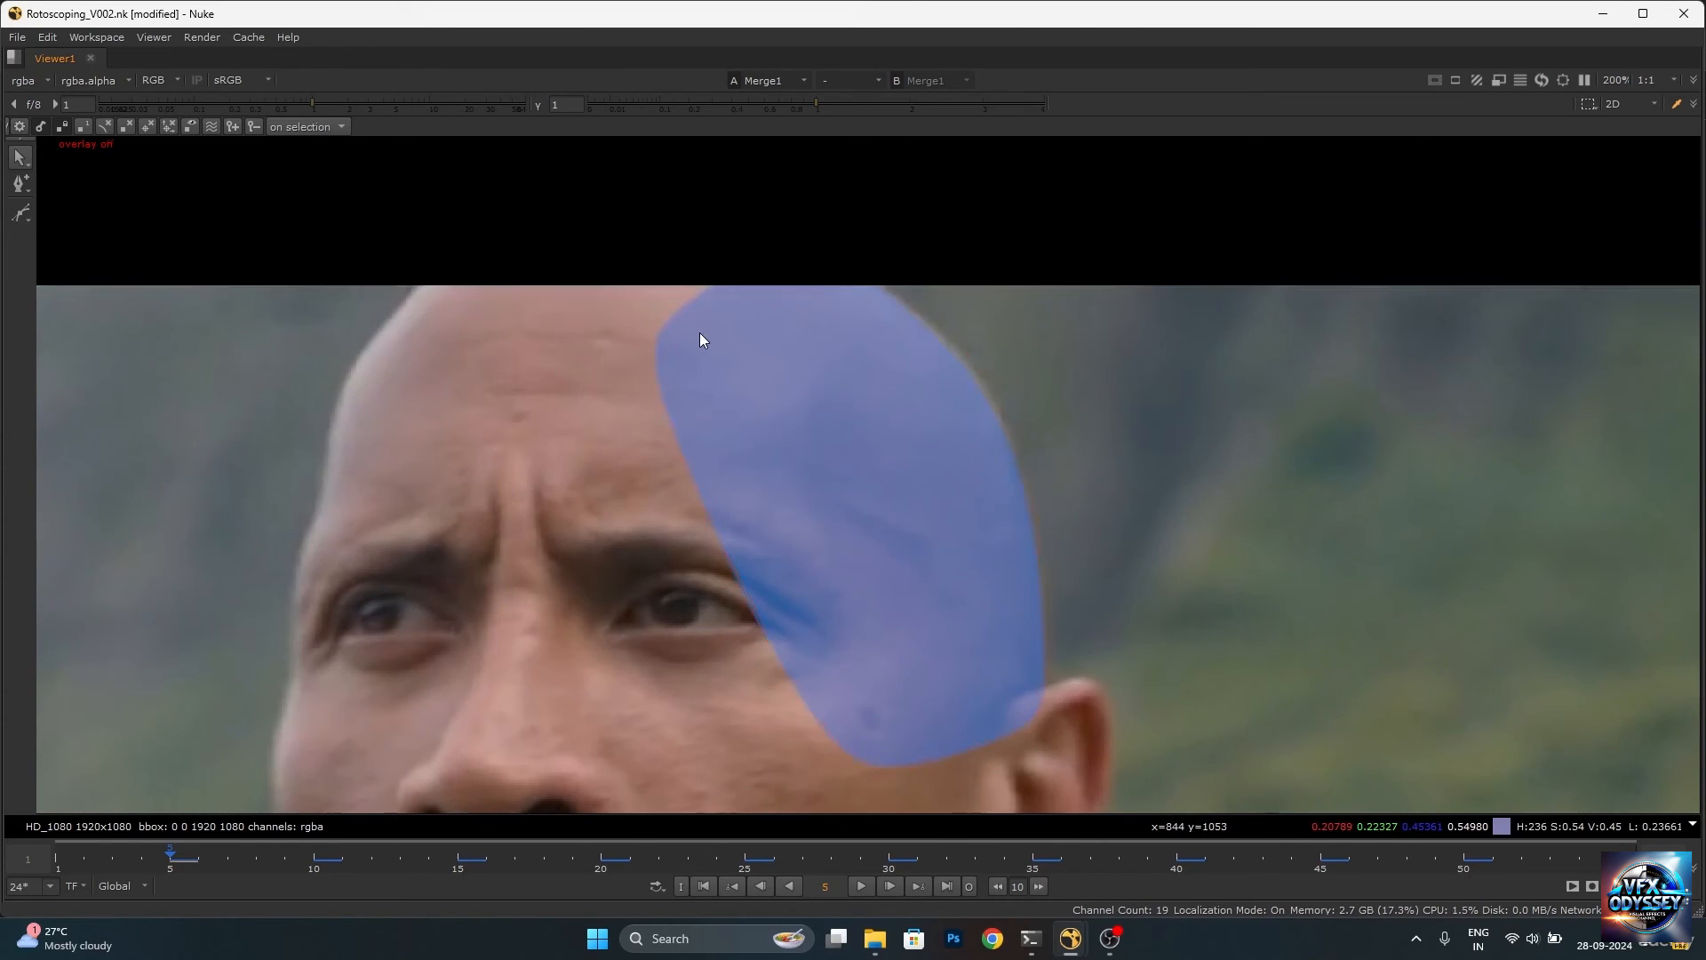
At frame 1, move the whole BSpline1 shape to line up with the back of the head and the ear.
scroll(860, 366, "down", 4)
left_click(56, 862)
scroll(826, 400, "up", 3)
left_click_drag(857, 457, 752, 479)
key("o")
scroll(875, 460, "up", 3)
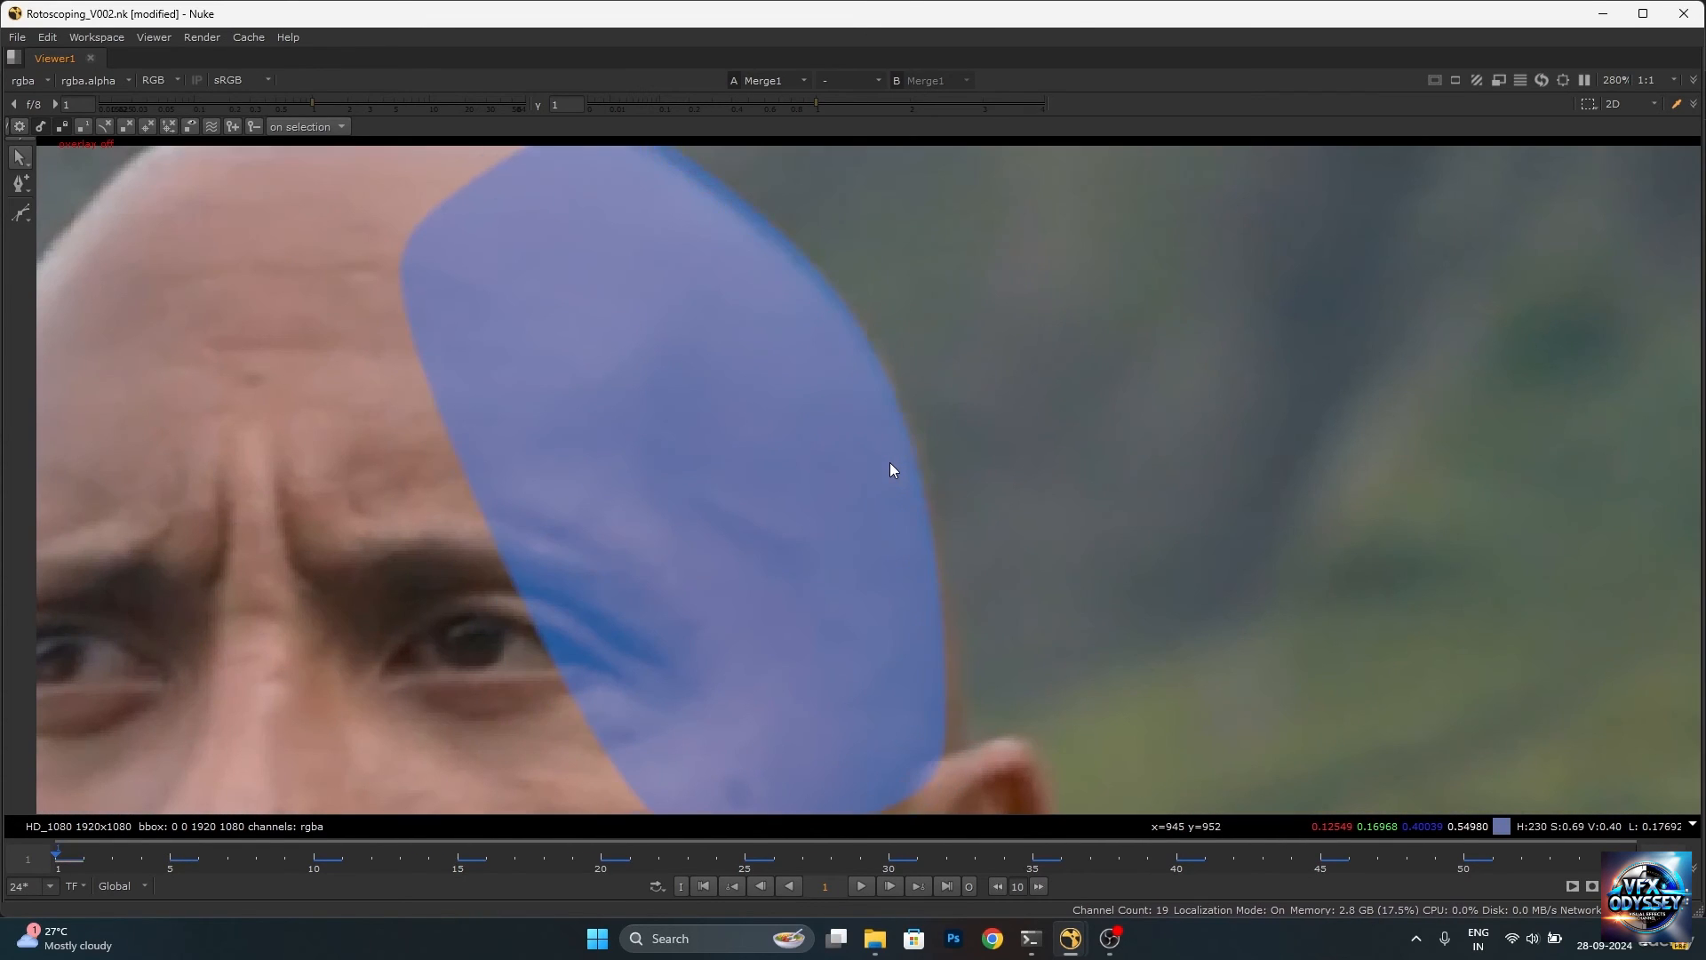
key("o")
key("o")
scroll(942, 501, "down", 2)
middle_click_drag(940, 494, 951, 526)
key("o")
At frame 1, shift the shape's upper points inward so the curve follows the crown and upper back of the head.
left_click_drag(841, 192, 540, 489)
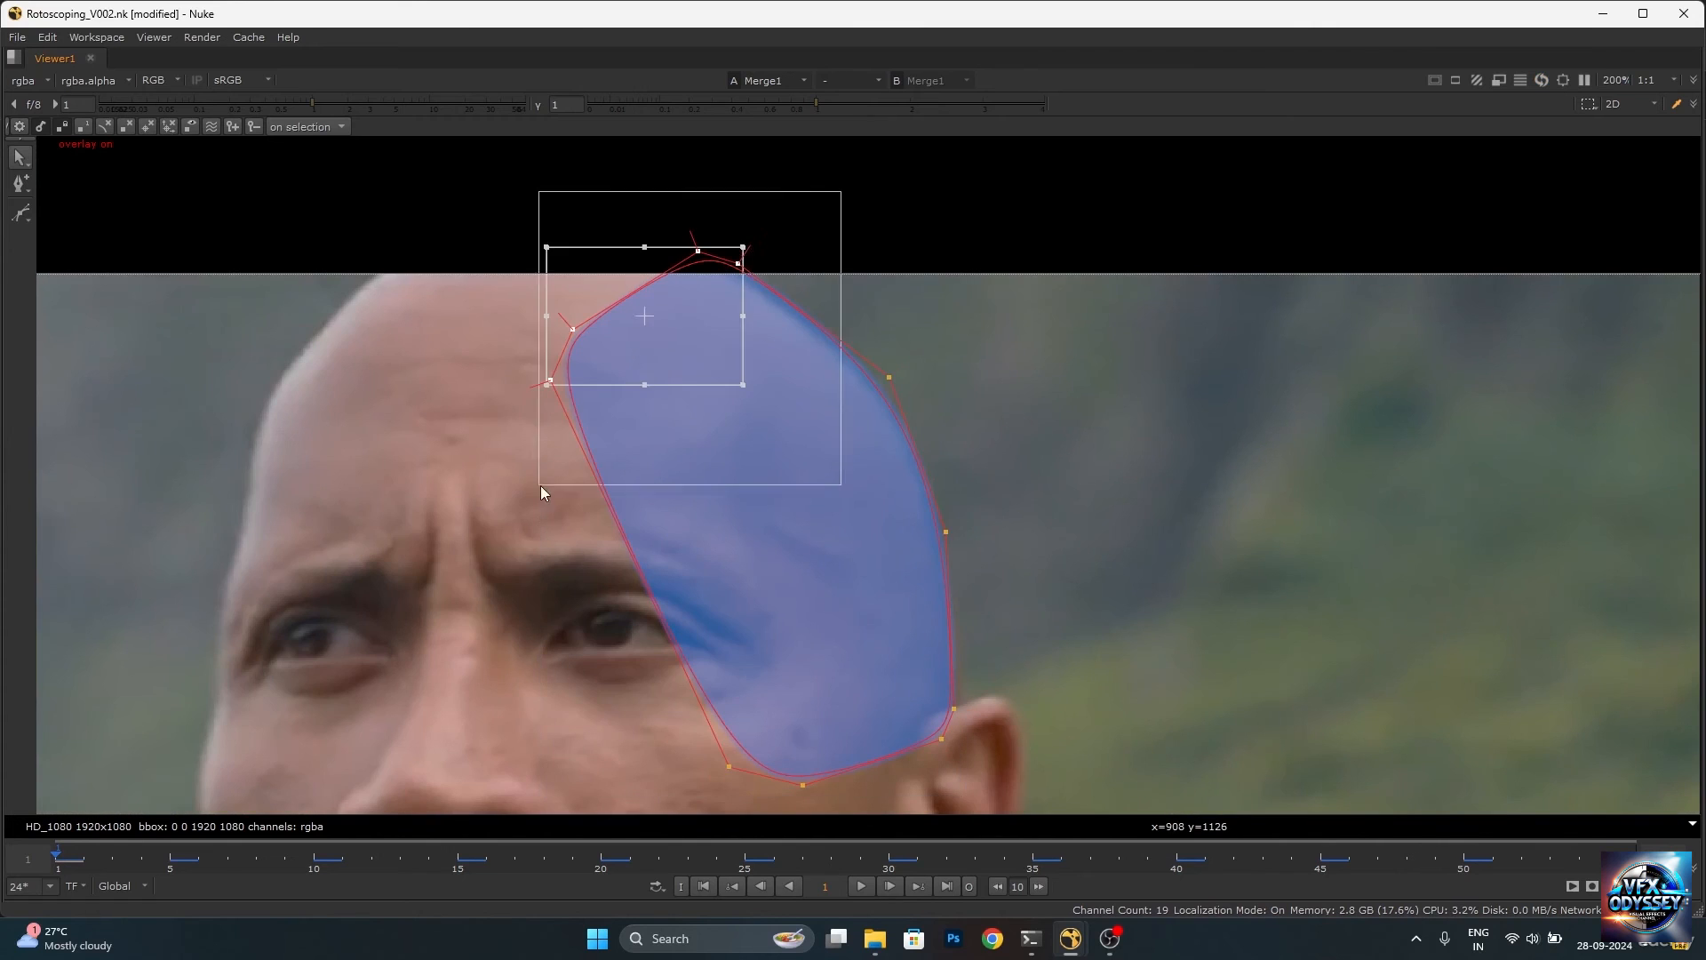
left_click_drag(860, 422, 843, 426)
key("o")
key("o")
left_click_drag(781, 206, 606, 327)
key("o")
key("o")
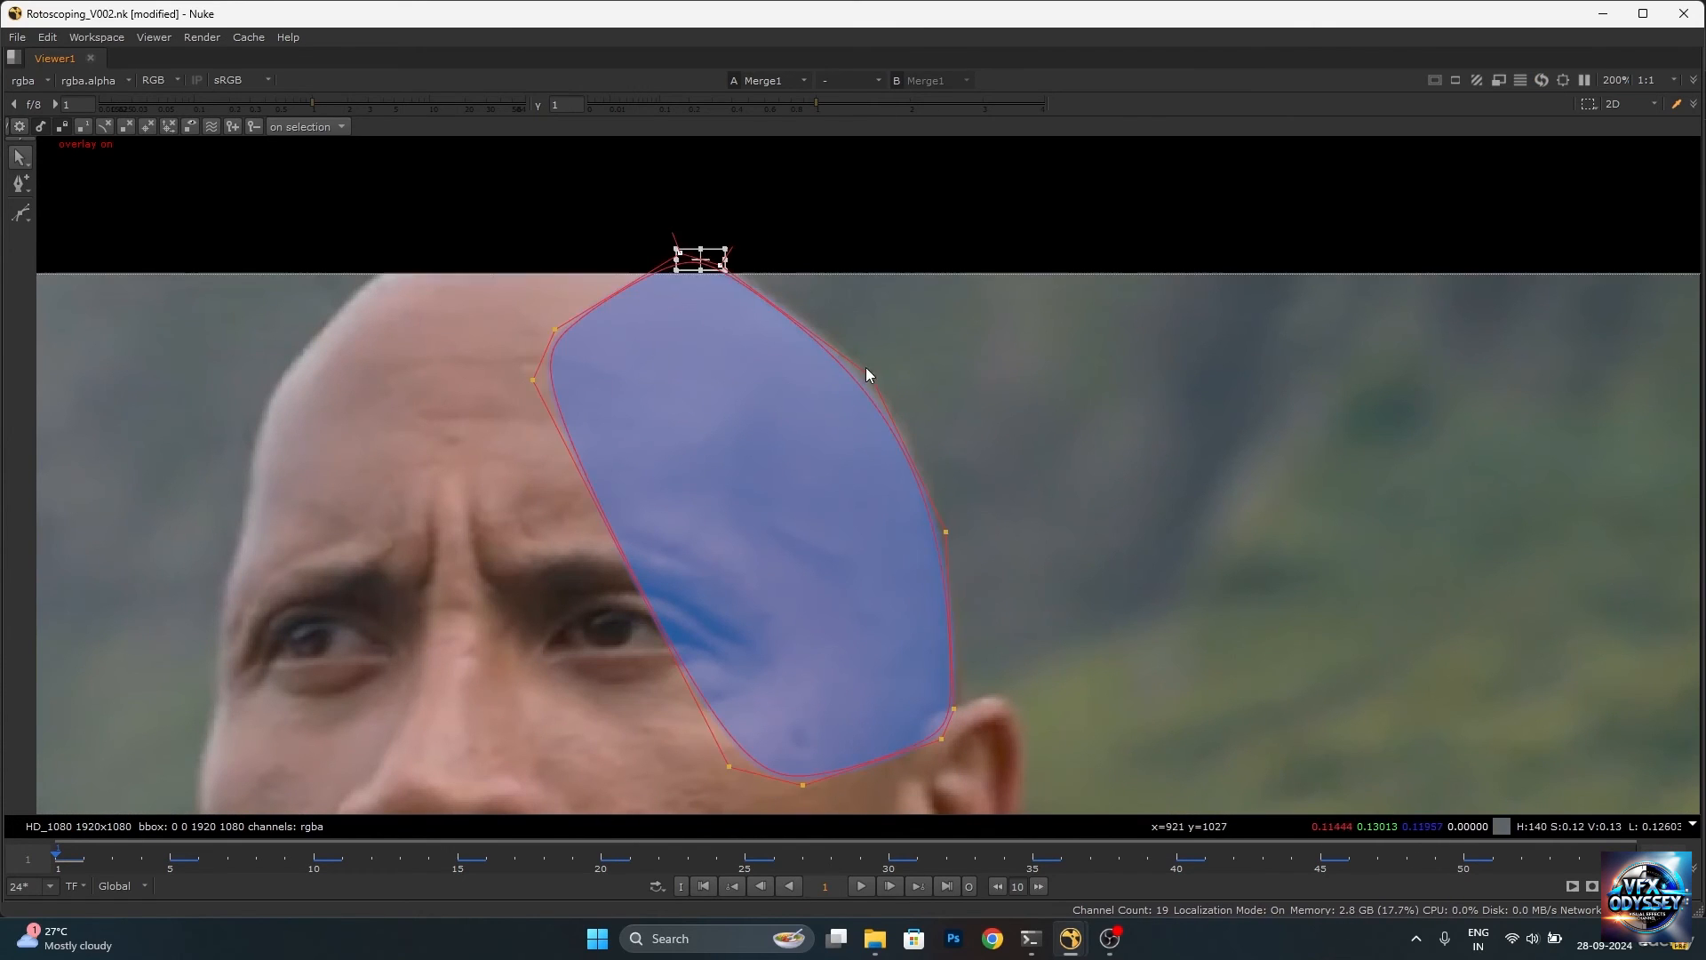
key("o")
key("o")
key("o")
scroll(810, 490, "down", 2)
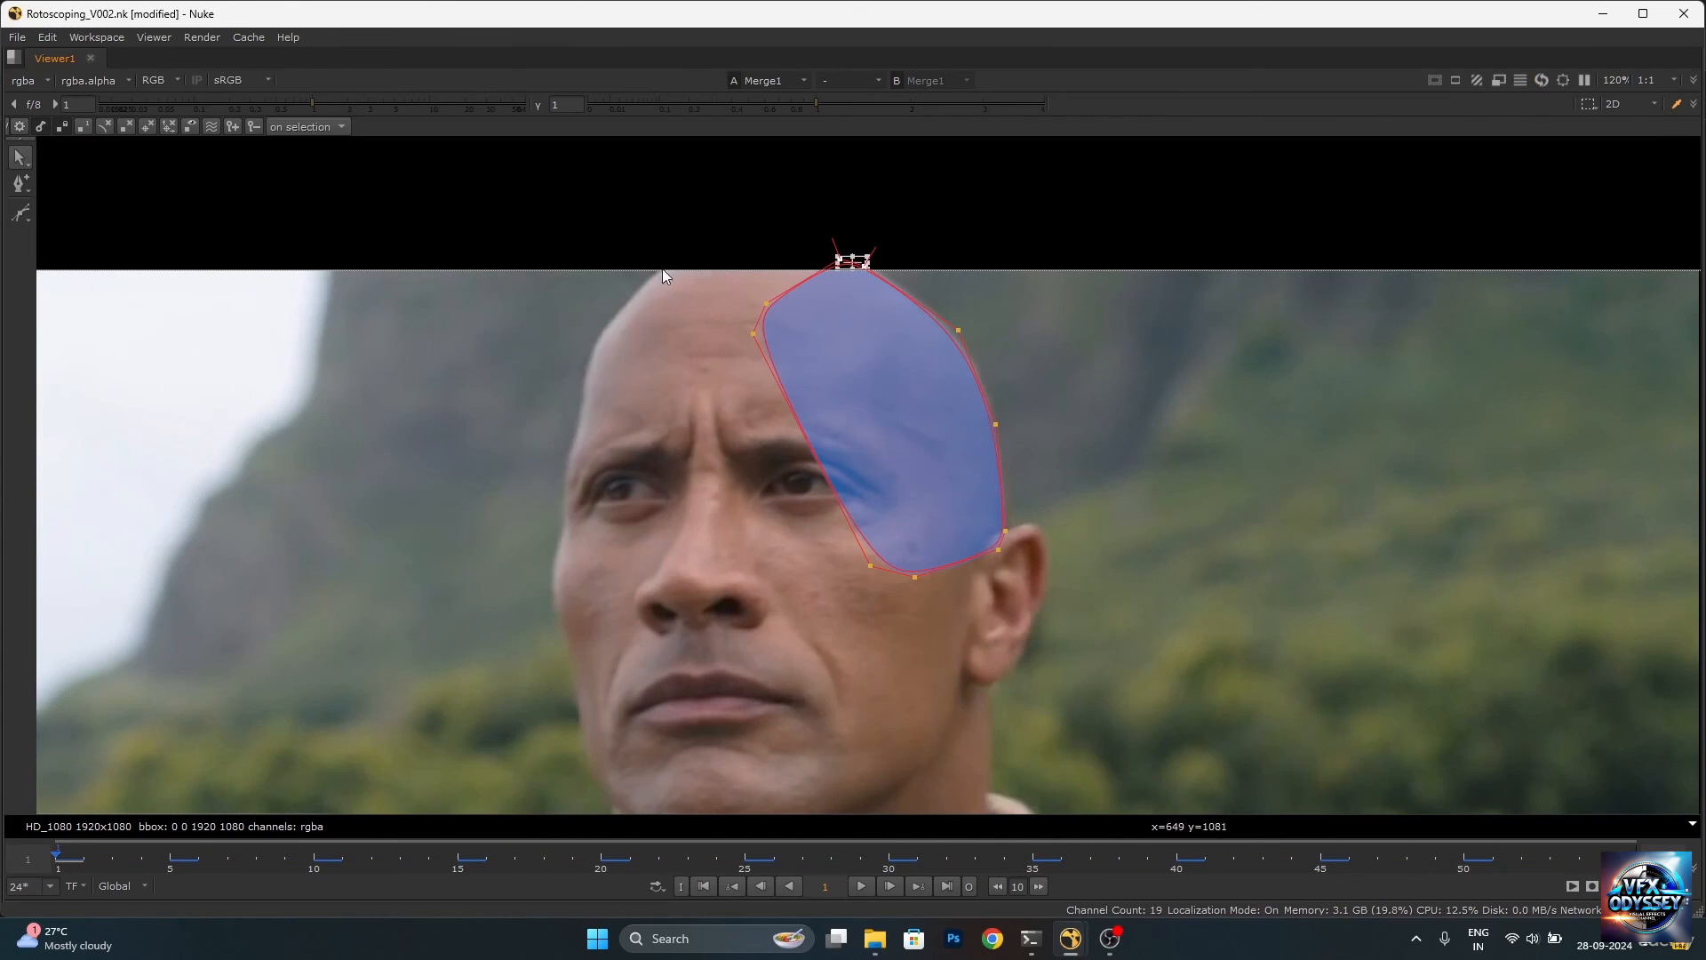
Deselect the points and scrub through the timeline from frame 1 to review how the shape tracks the head.
left_click(670, 233)
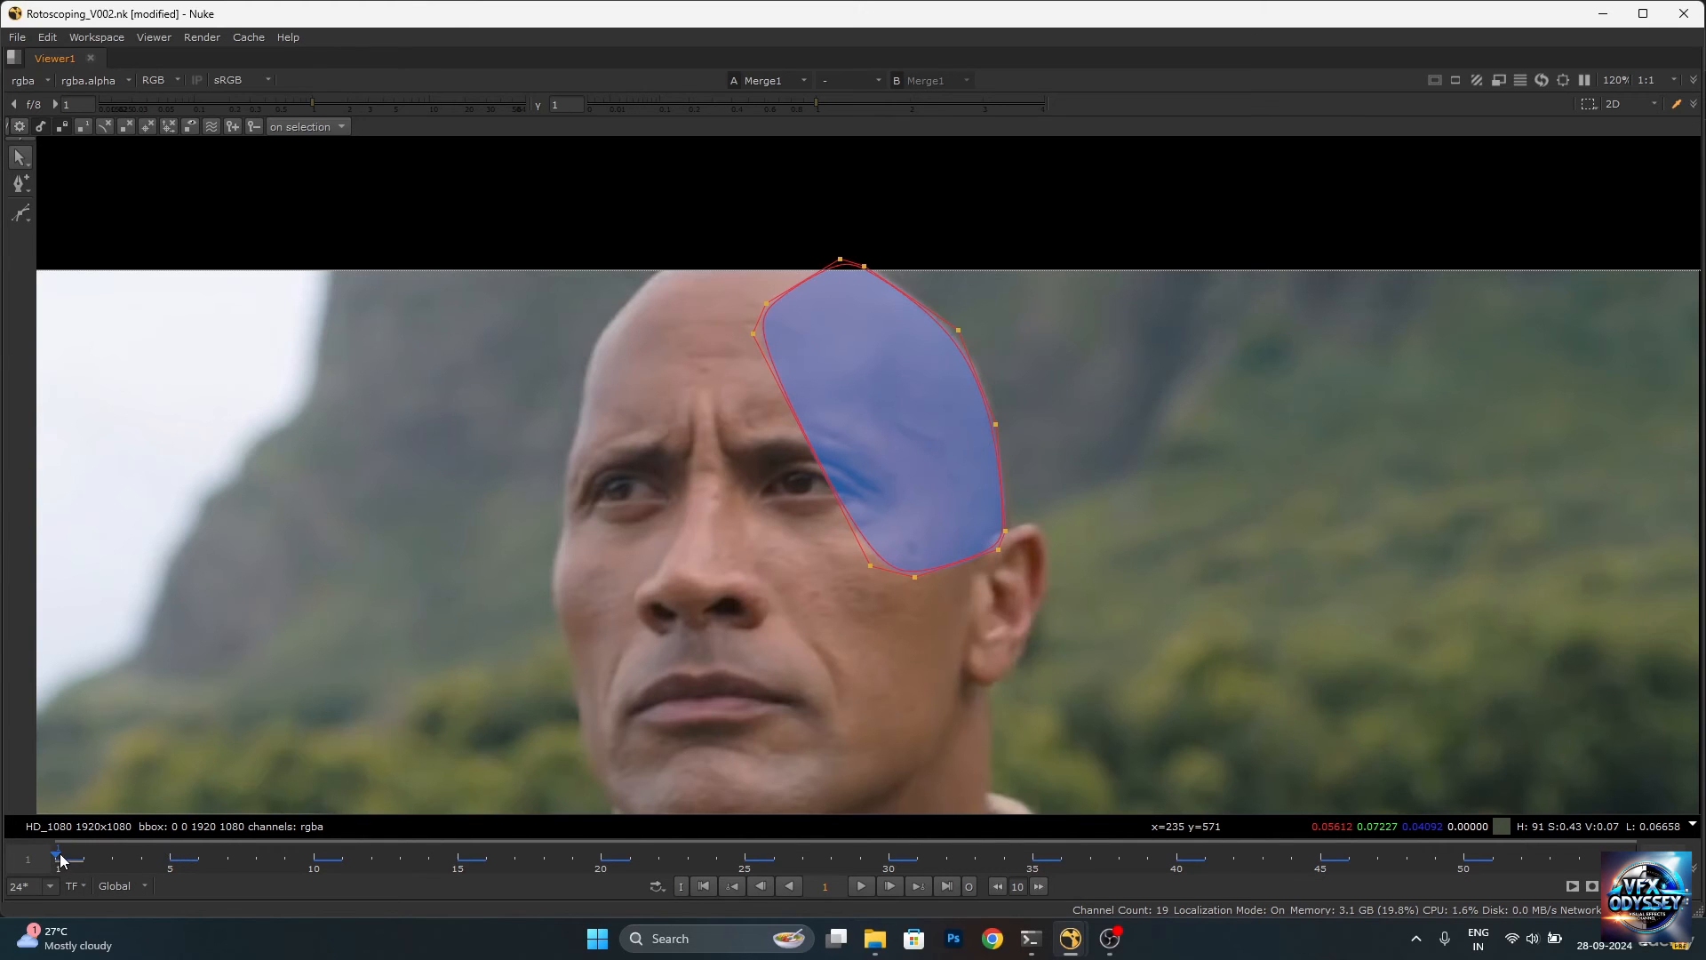
left_click_drag(60, 859, 1004, 863)
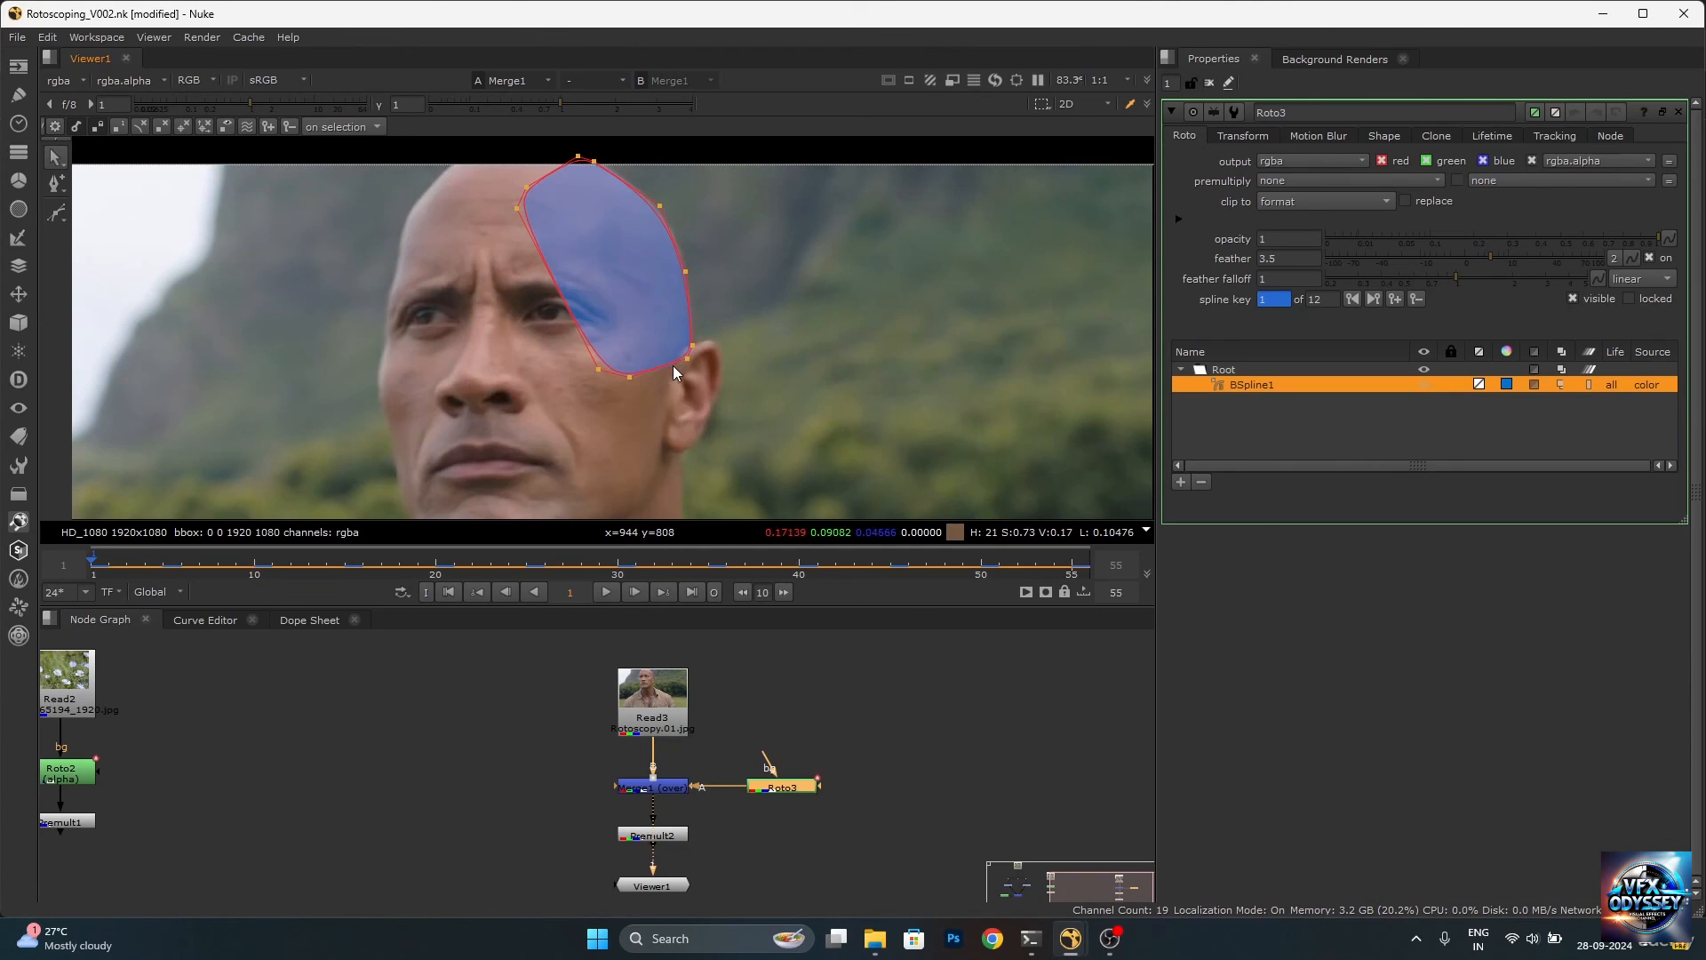
mouse_move(93, 568)
left_mouse_down()
mouse_move(1077, 563)
mouse_move(115, 565)
left_mouse_up()
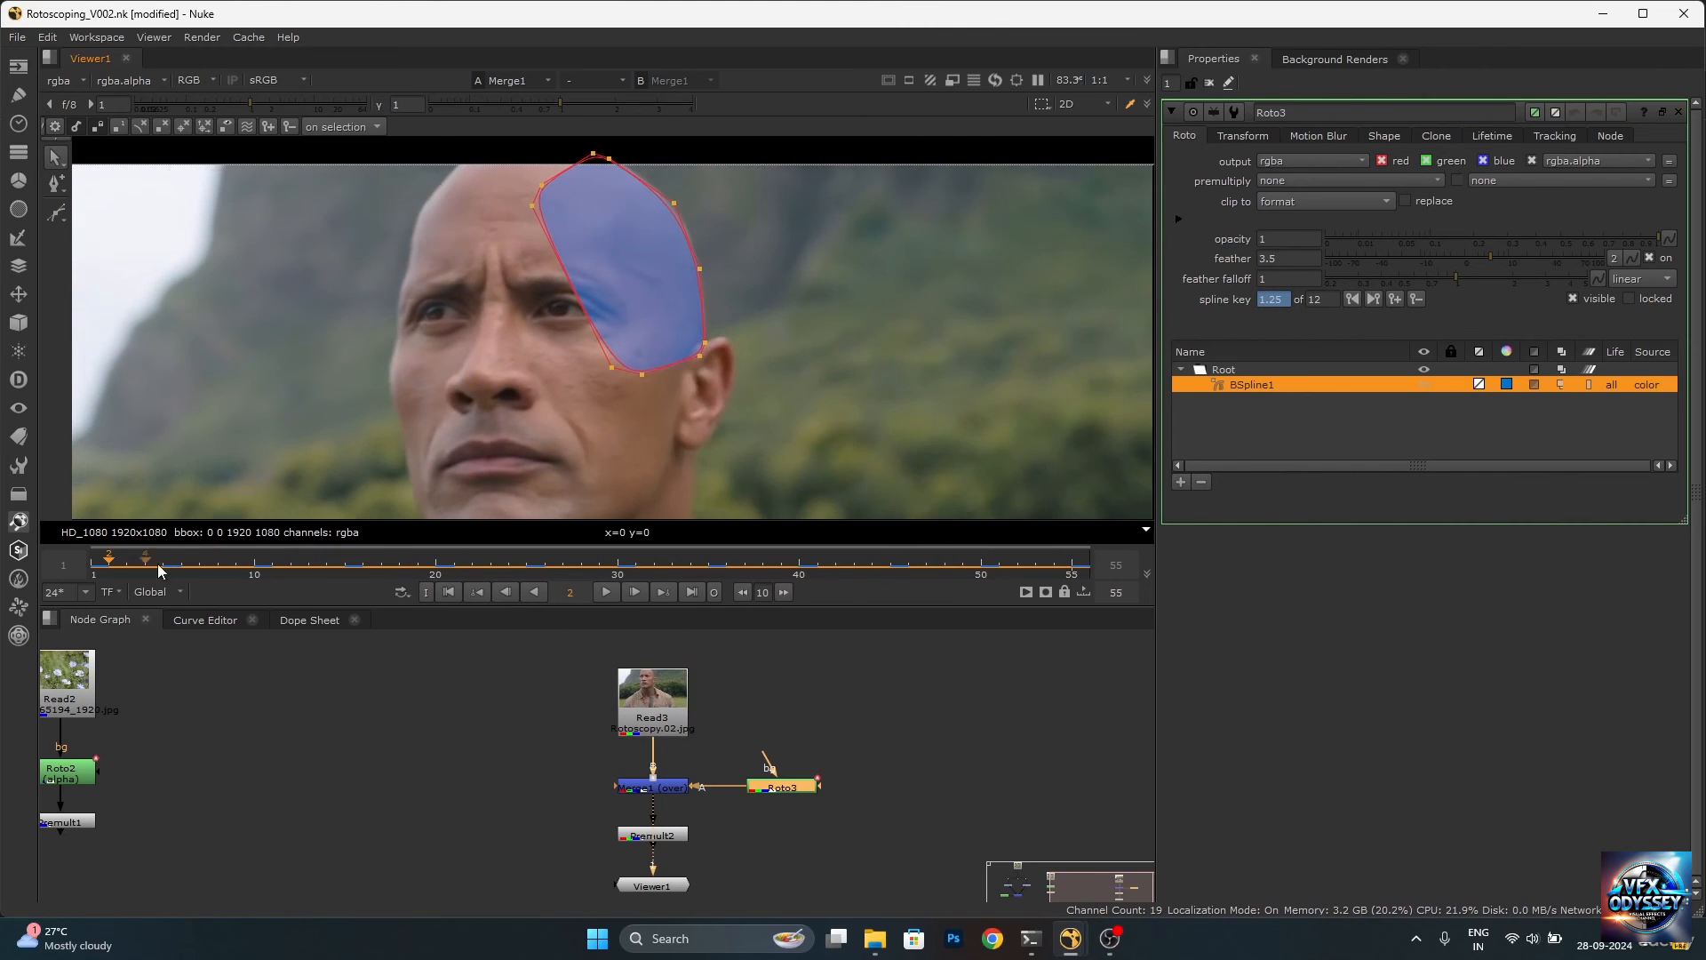
scroll(486, 455, "down", 3)
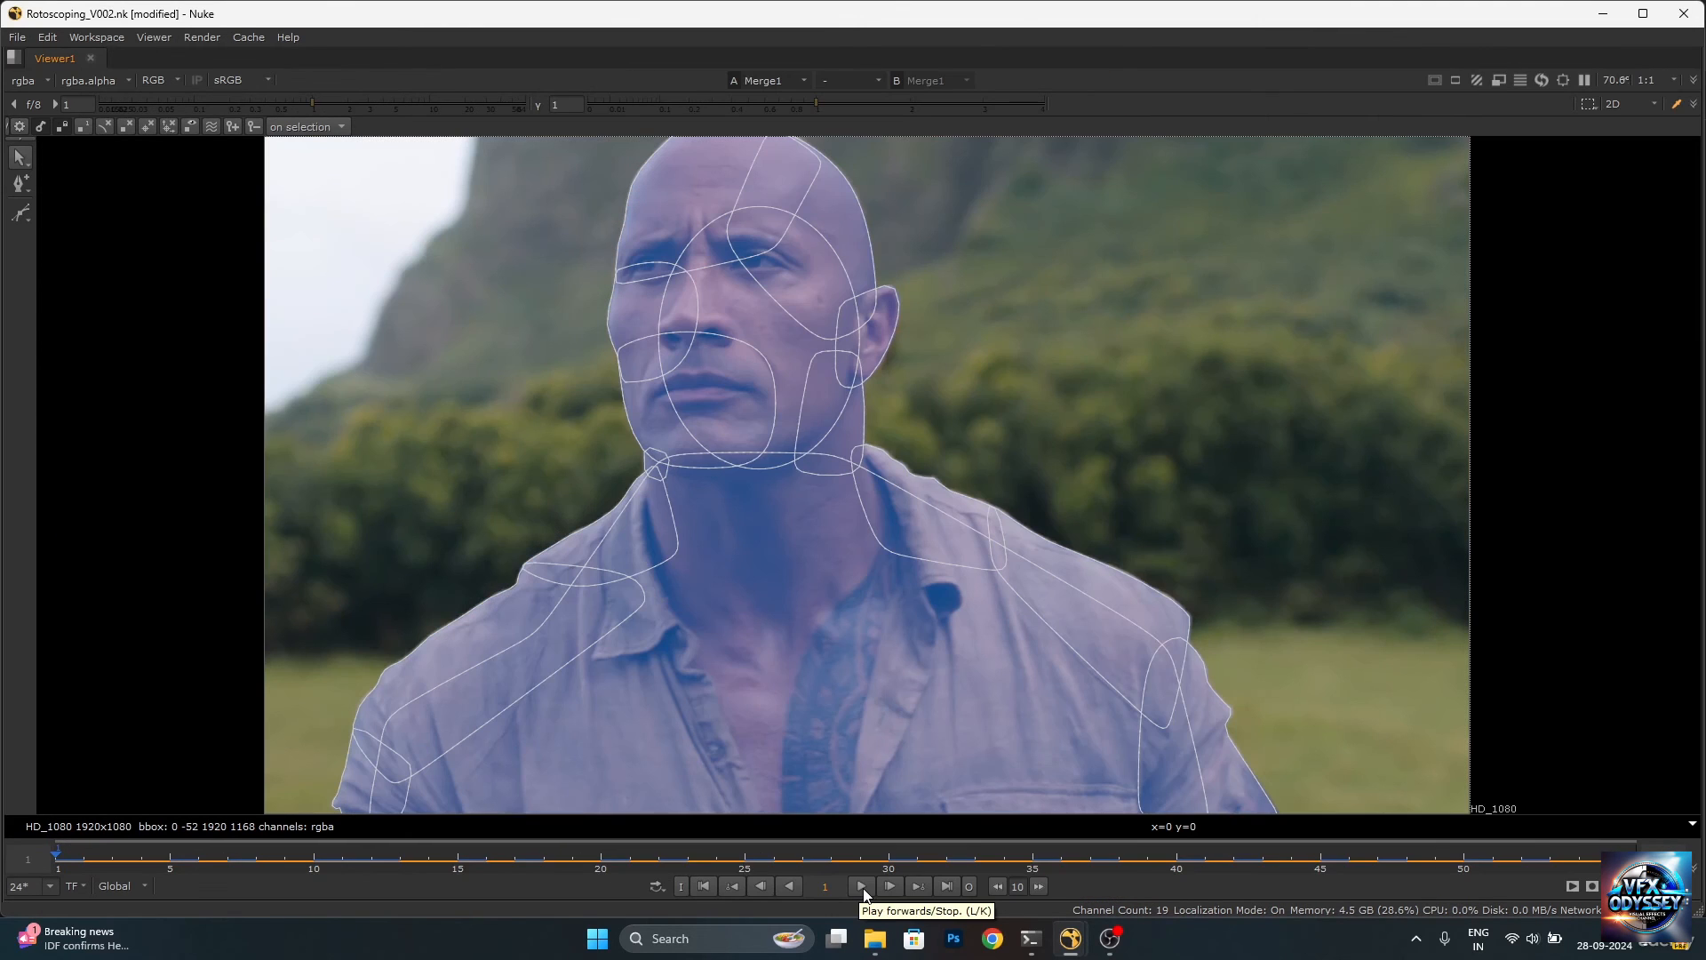
Play back the finished head and body roto, stop playback, and return to the first frame.
left_click(862, 887)
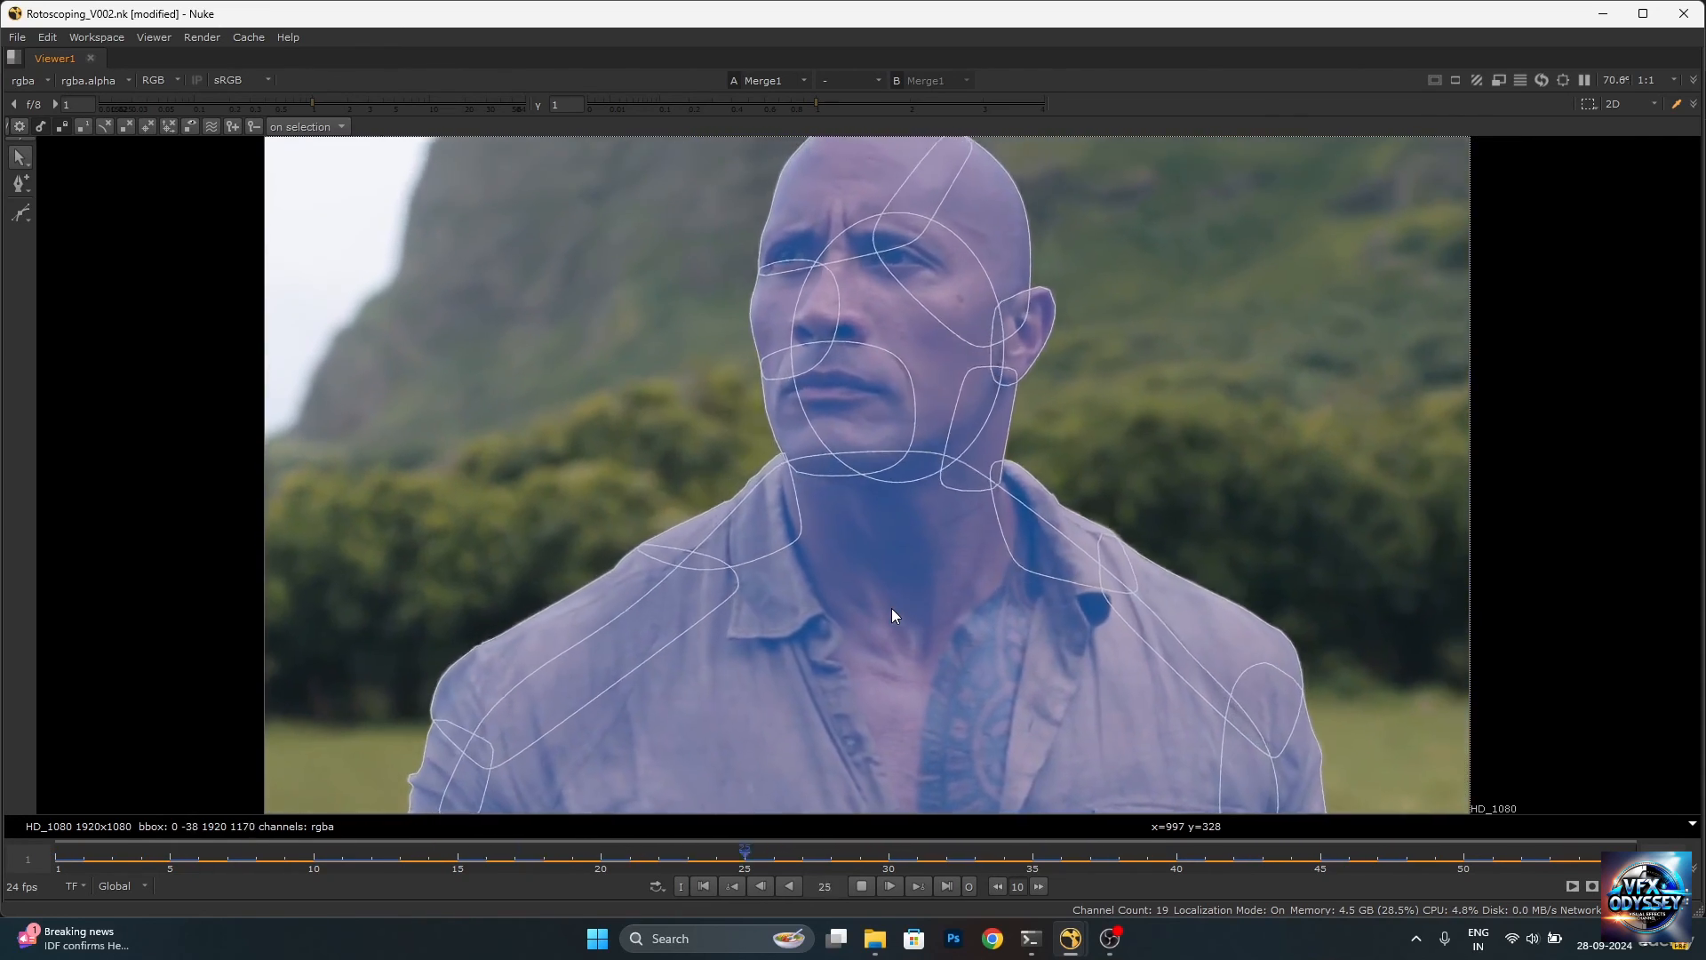
left_click(861, 886)
left_click(710, 885)
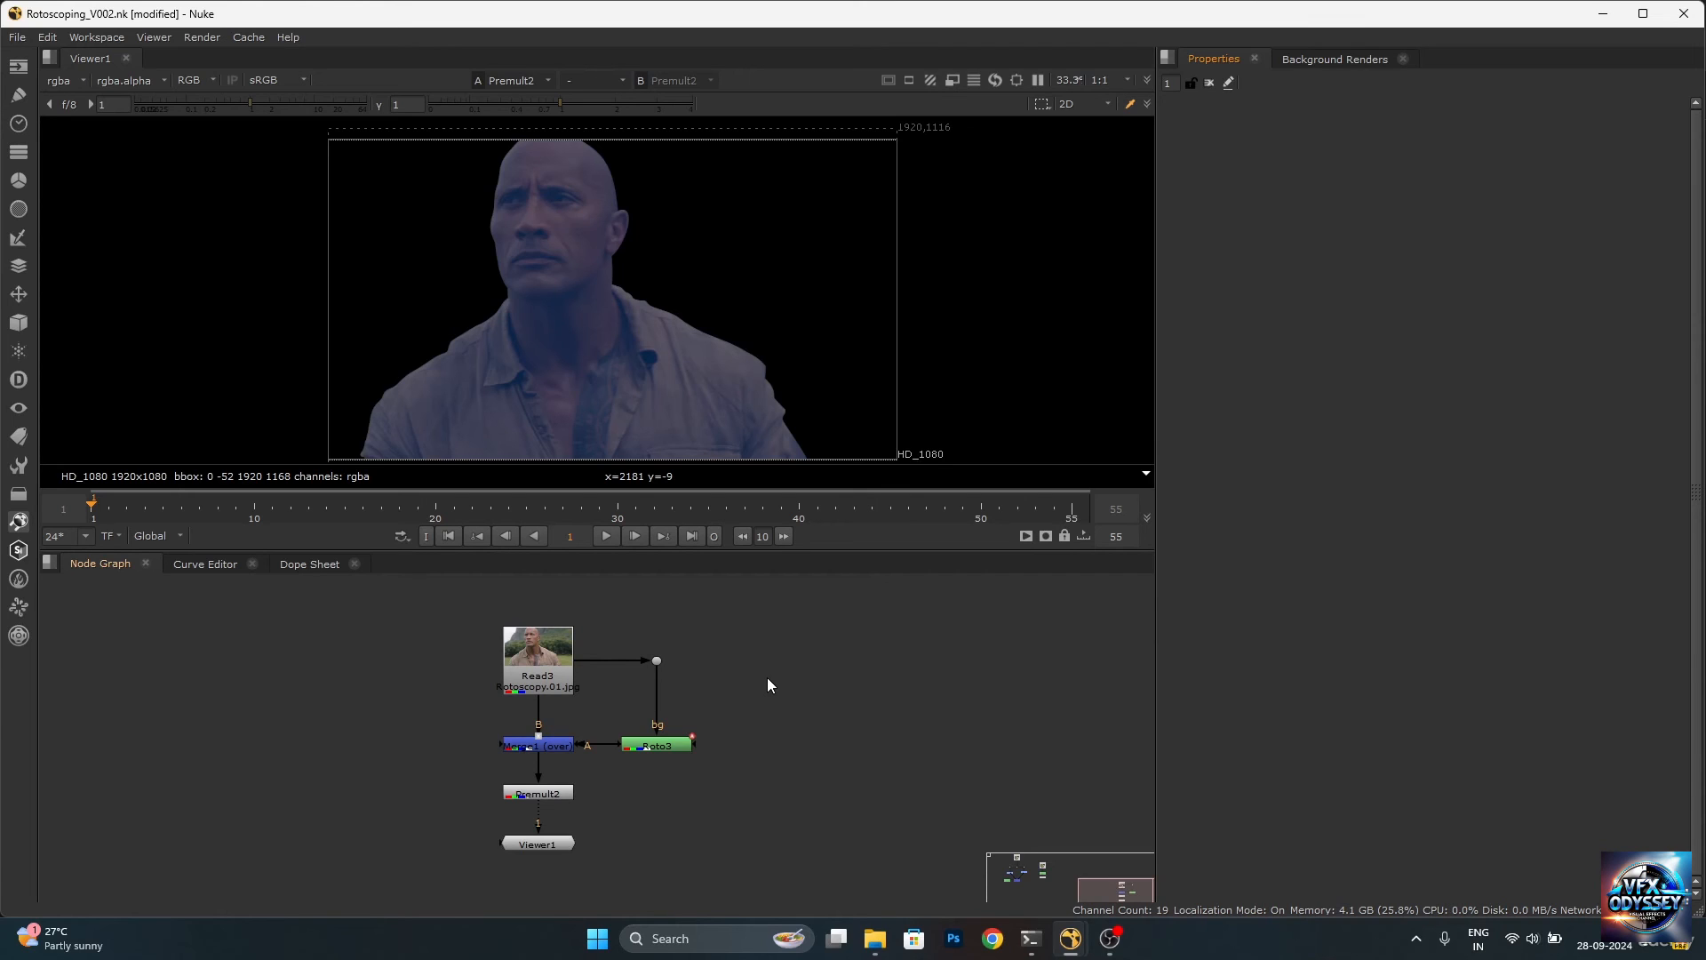
Set Merge1's mix to 1 and change Roto3's output to alpha.
double_click(533, 747)
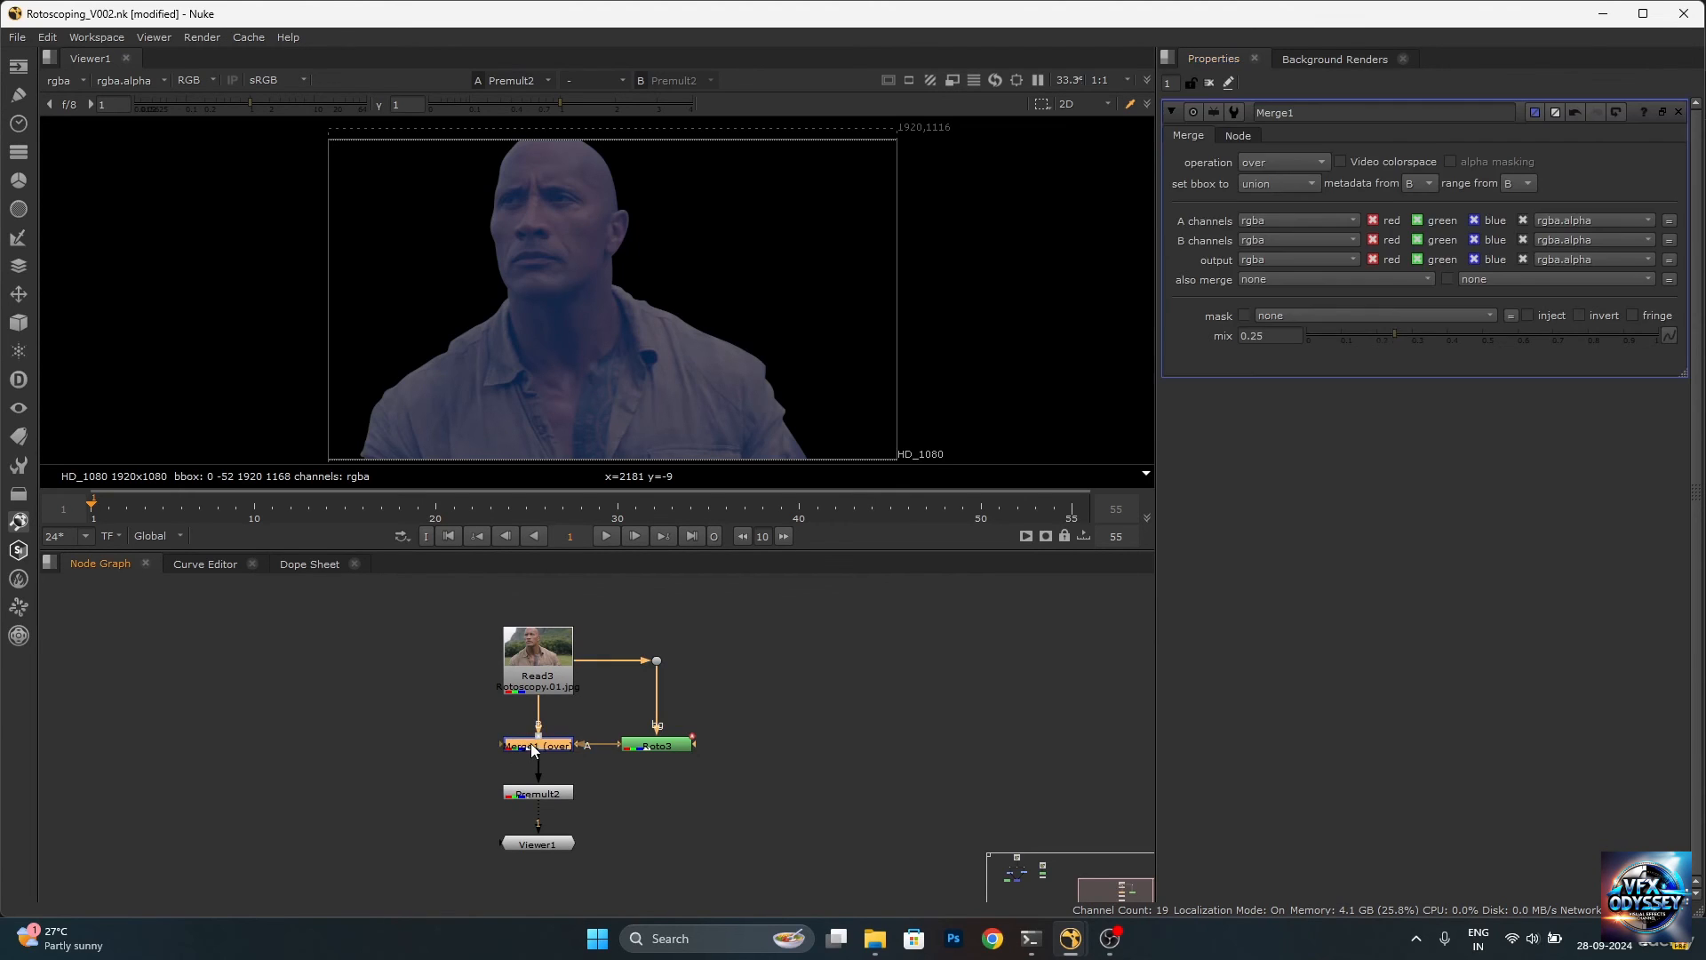
left_click_drag(1395, 335, 1682, 335)
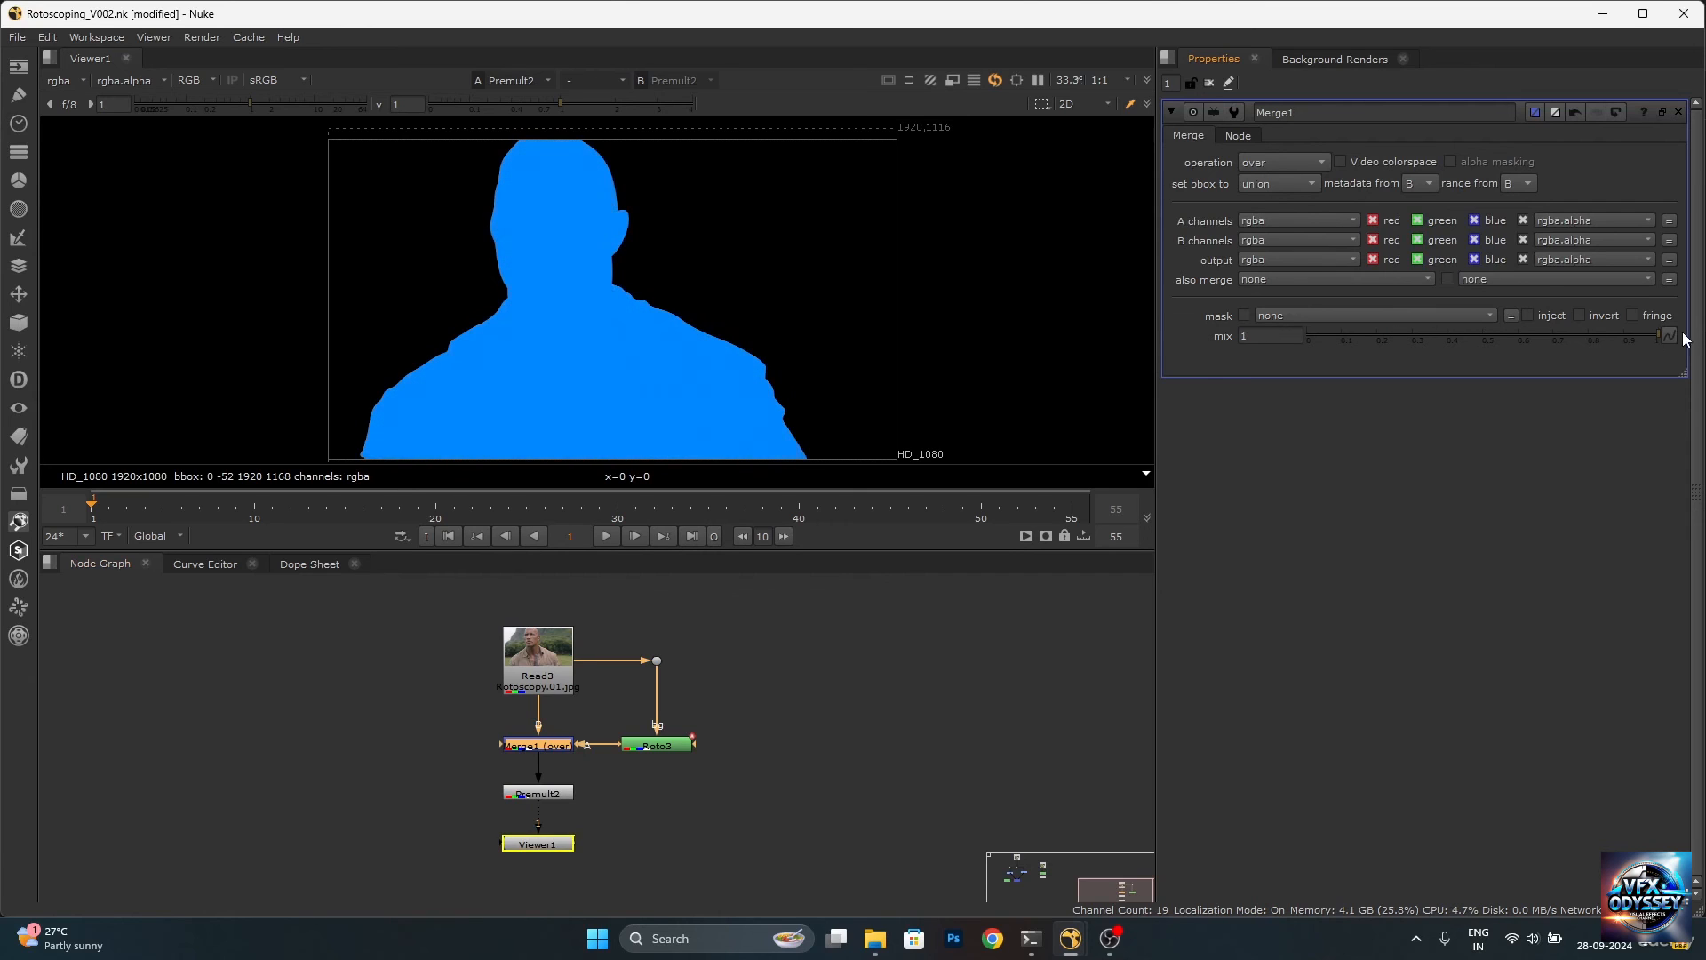
double_click(674, 749)
left_click(1306, 156)
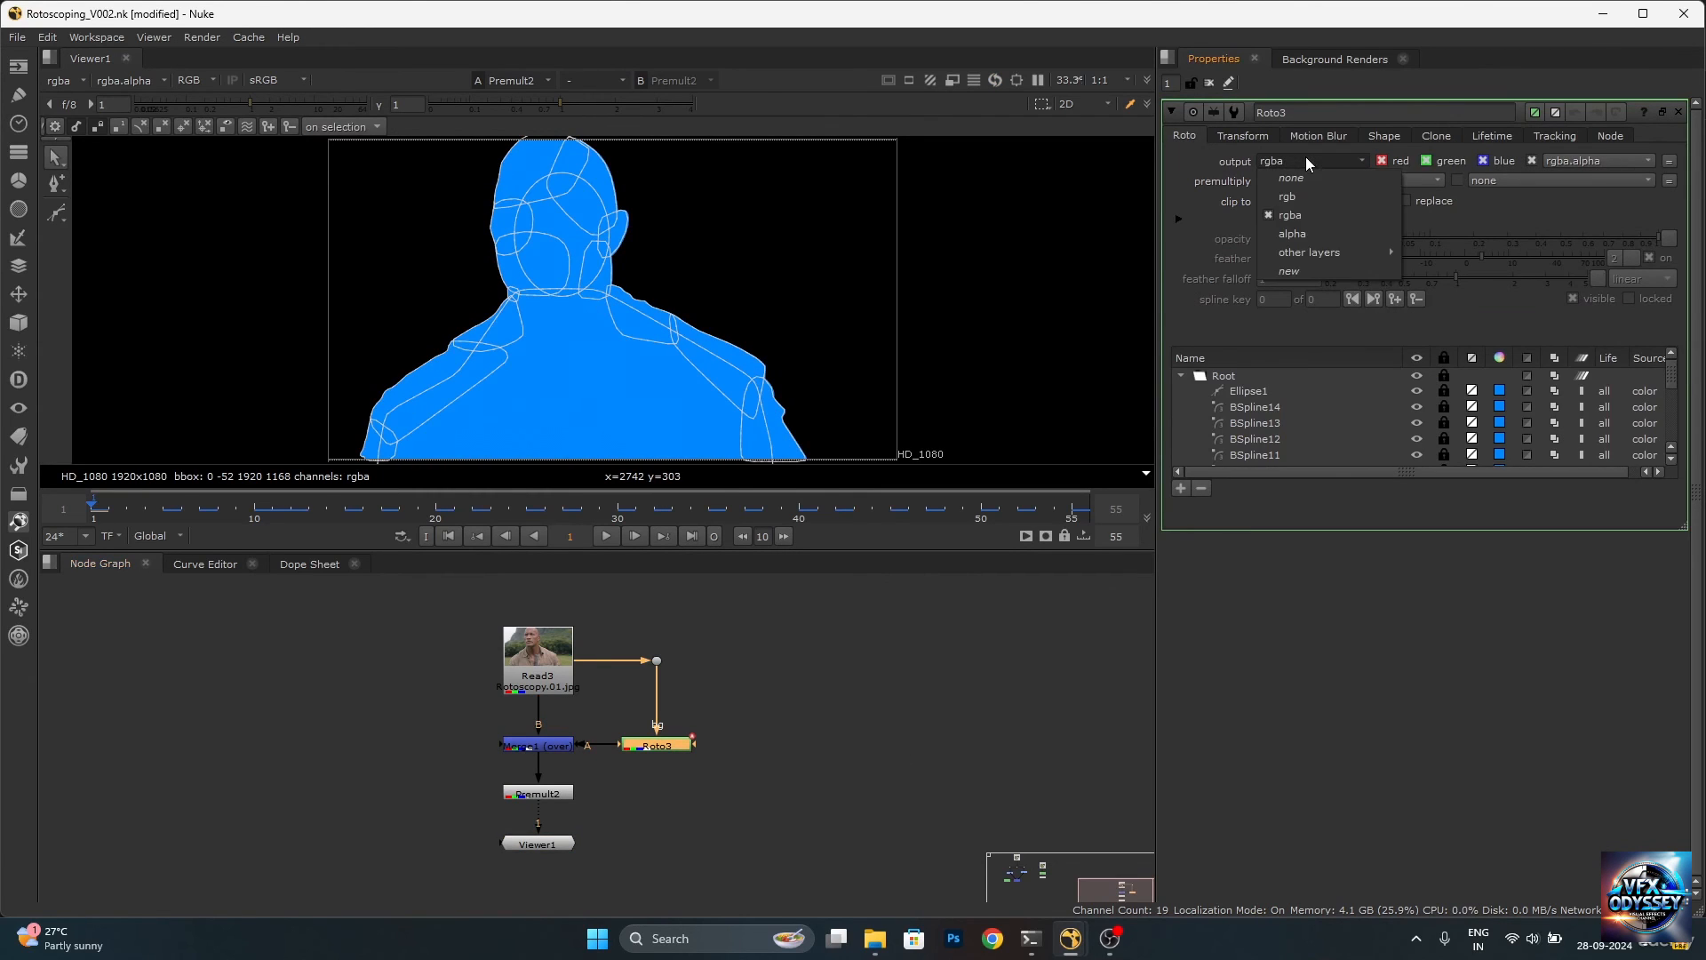
left_click(1320, 227)
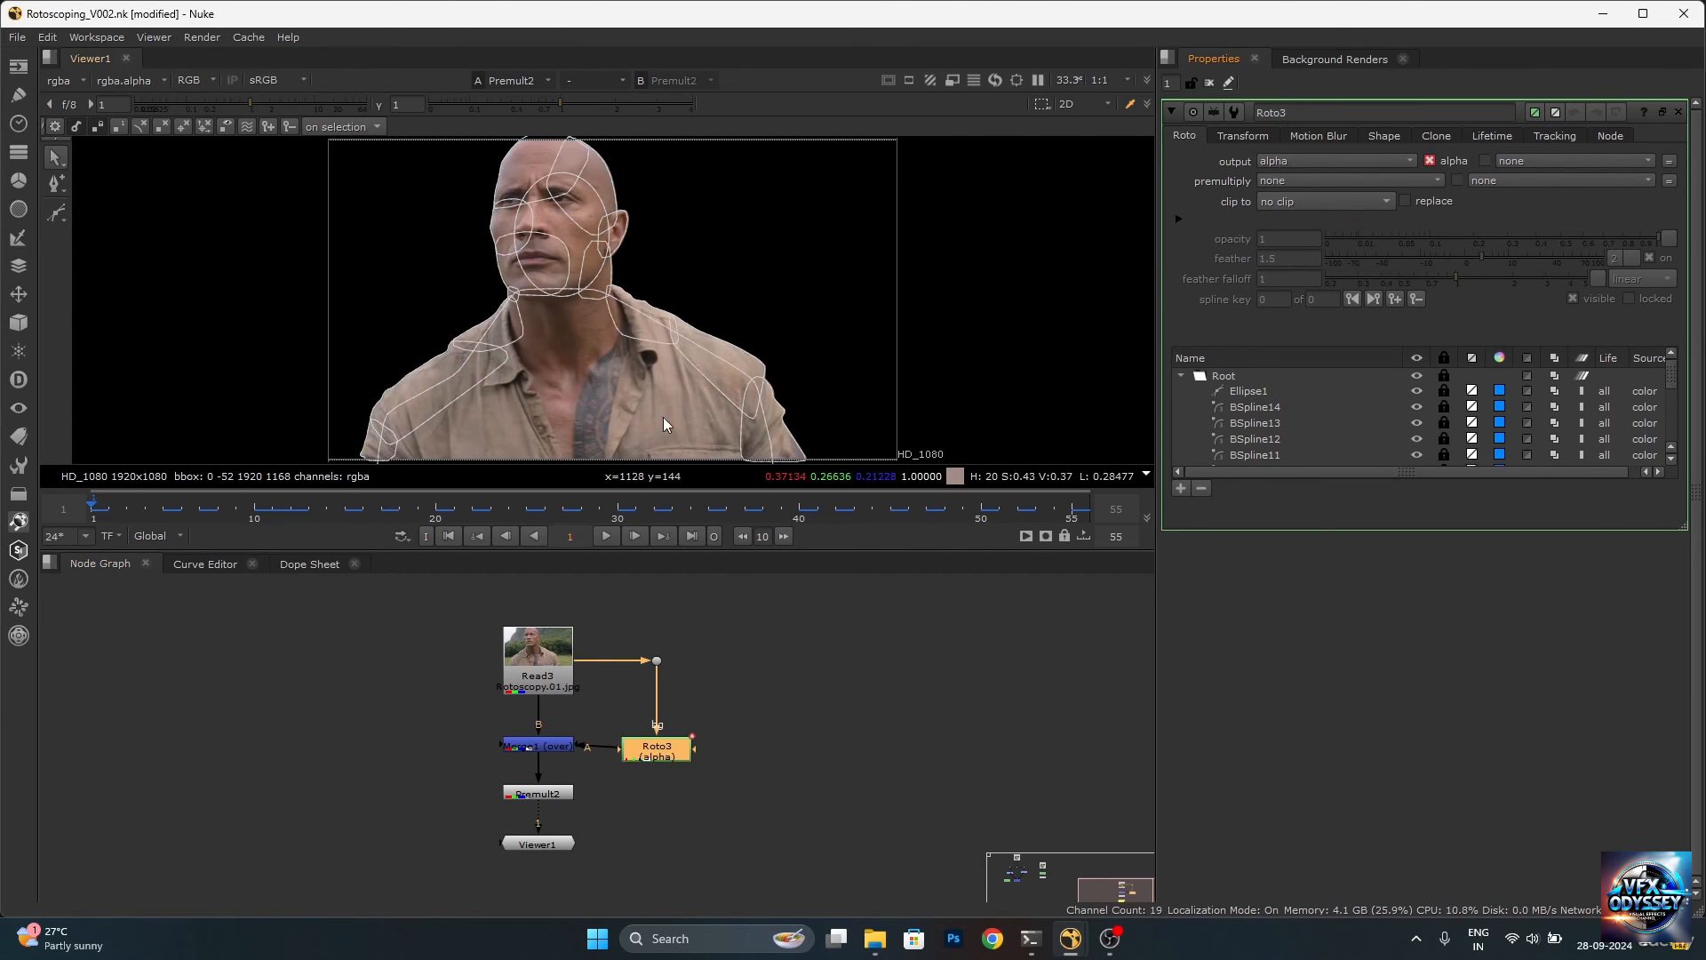
left_click(1211, 85)
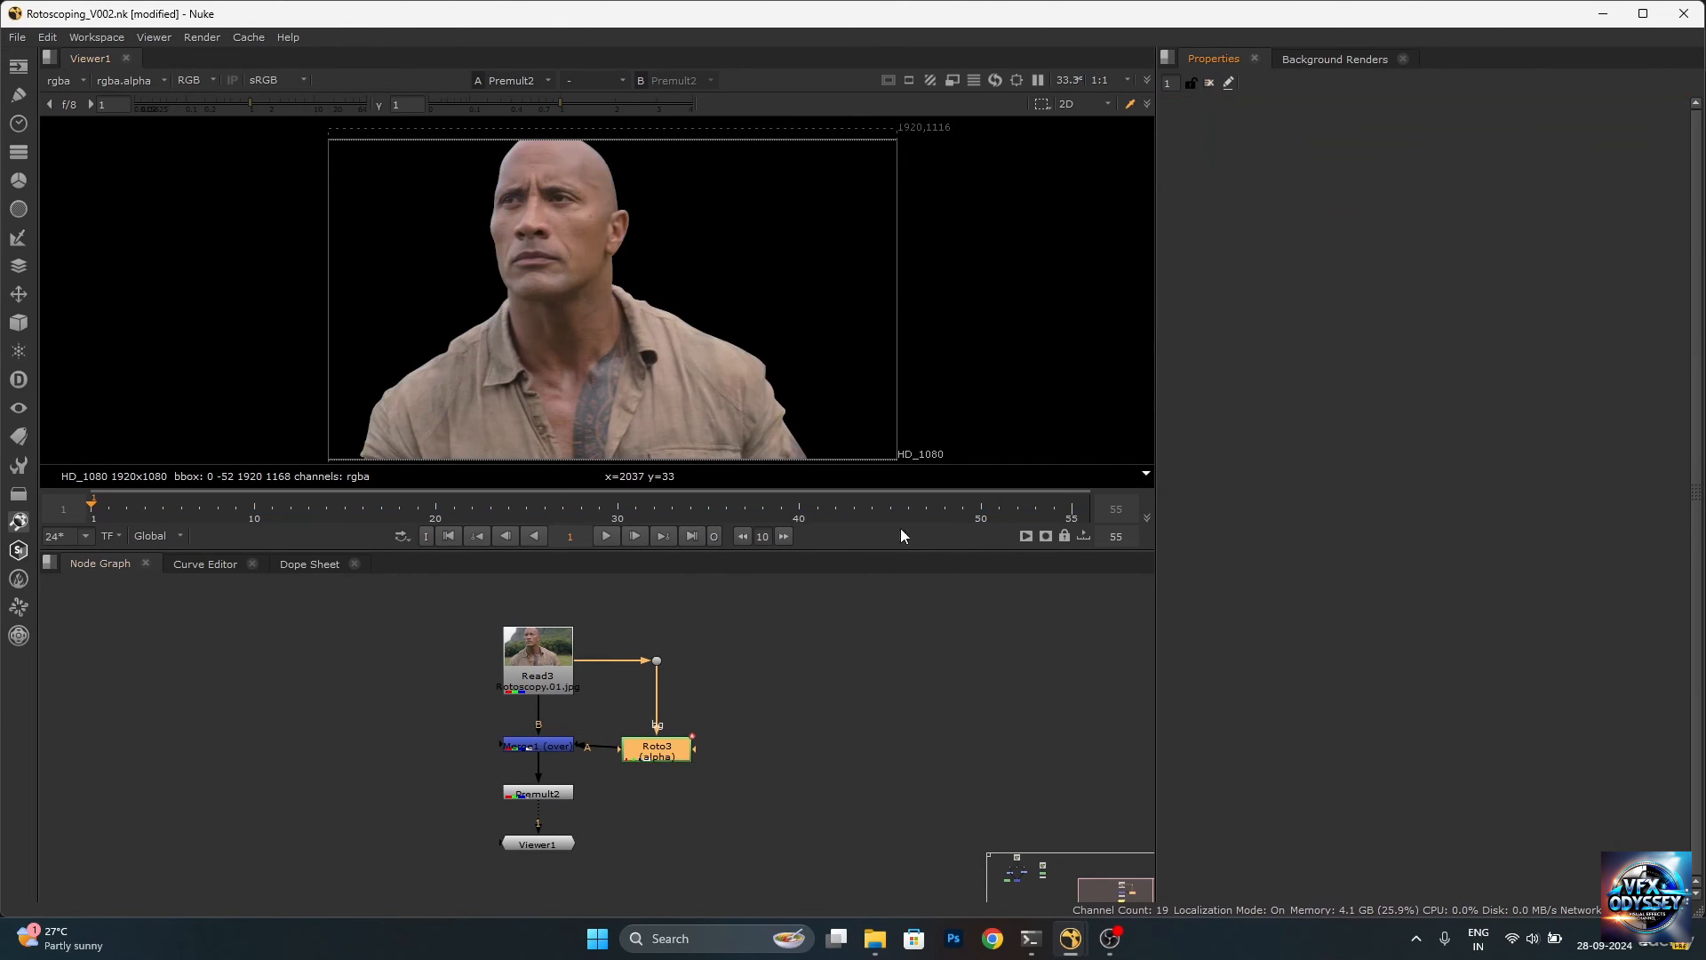
Play back the premultiplied cutout of the man and stop the playback.
left_click(603, 535)
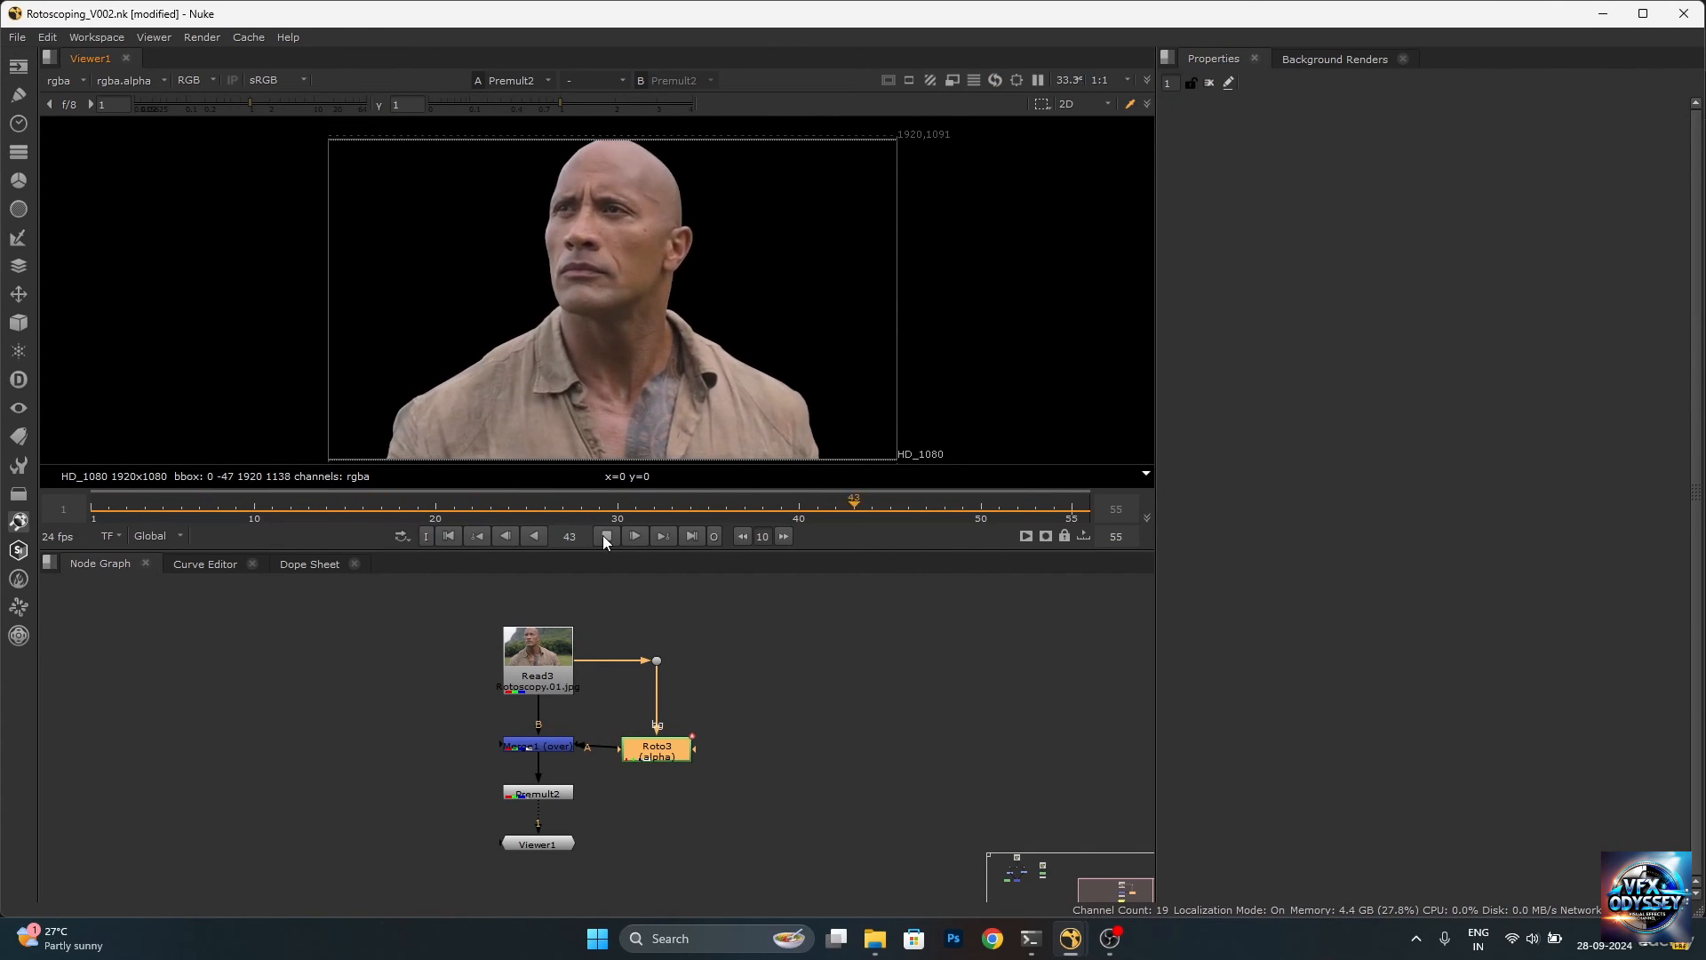
left_click(604, 536)
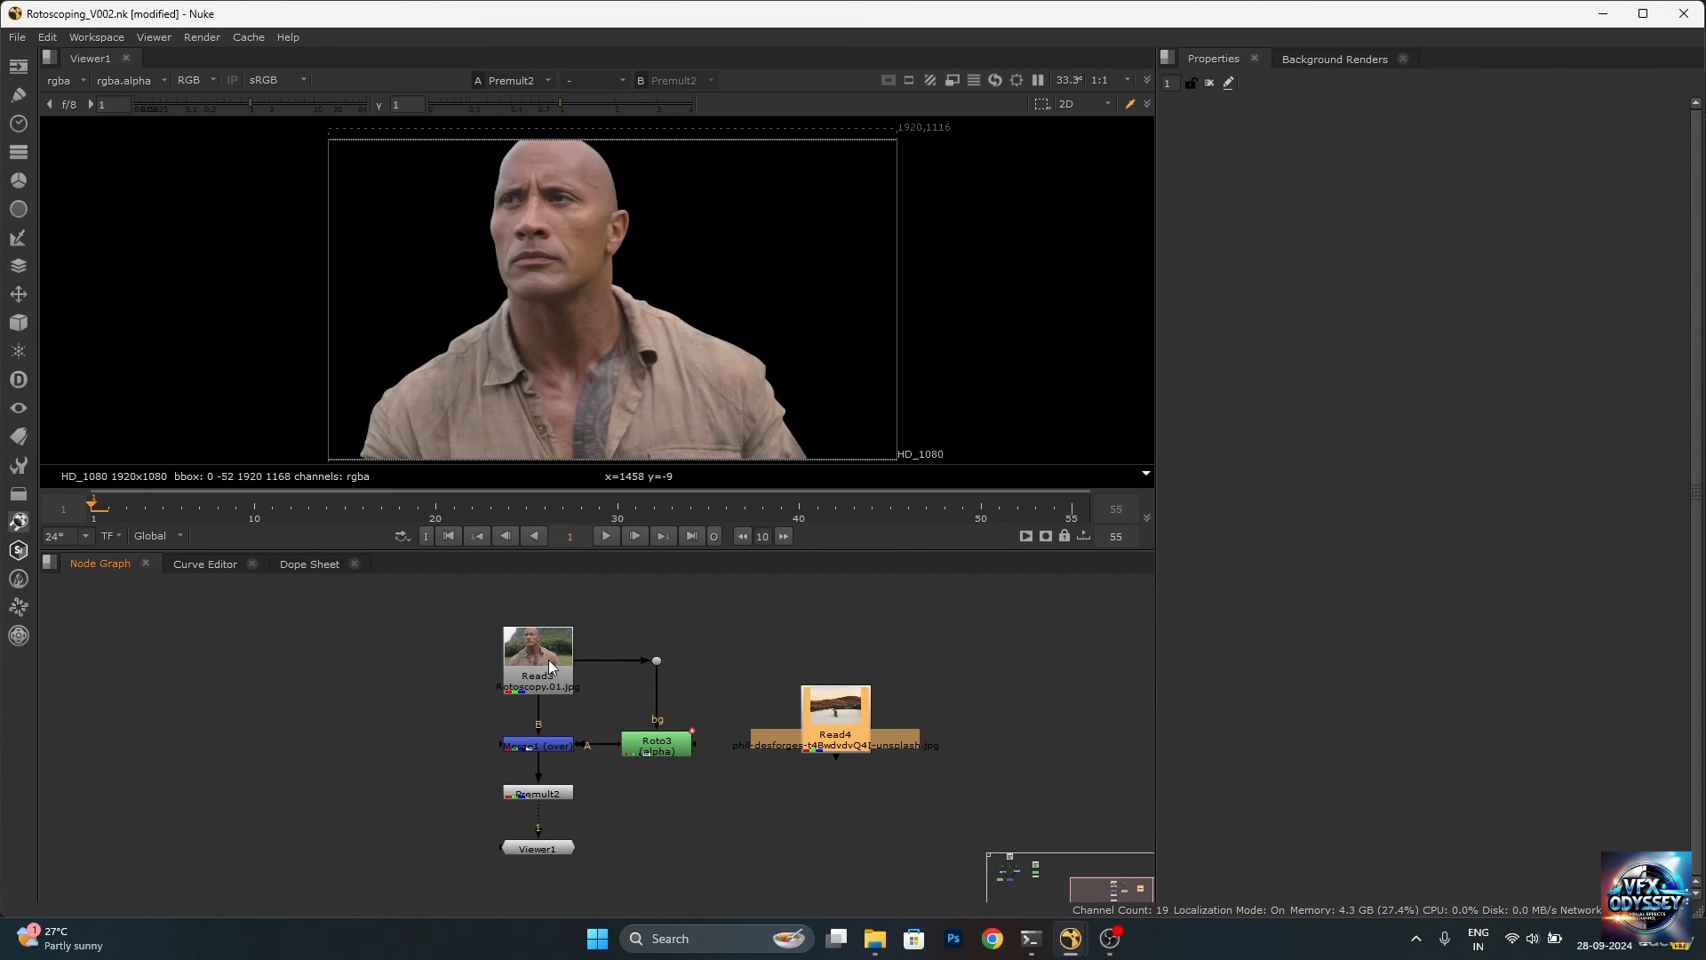
Add a Merge node with B connected to Read4 and A to Premult2, view its result, and tidy the node layout.
left_click(790, 822)
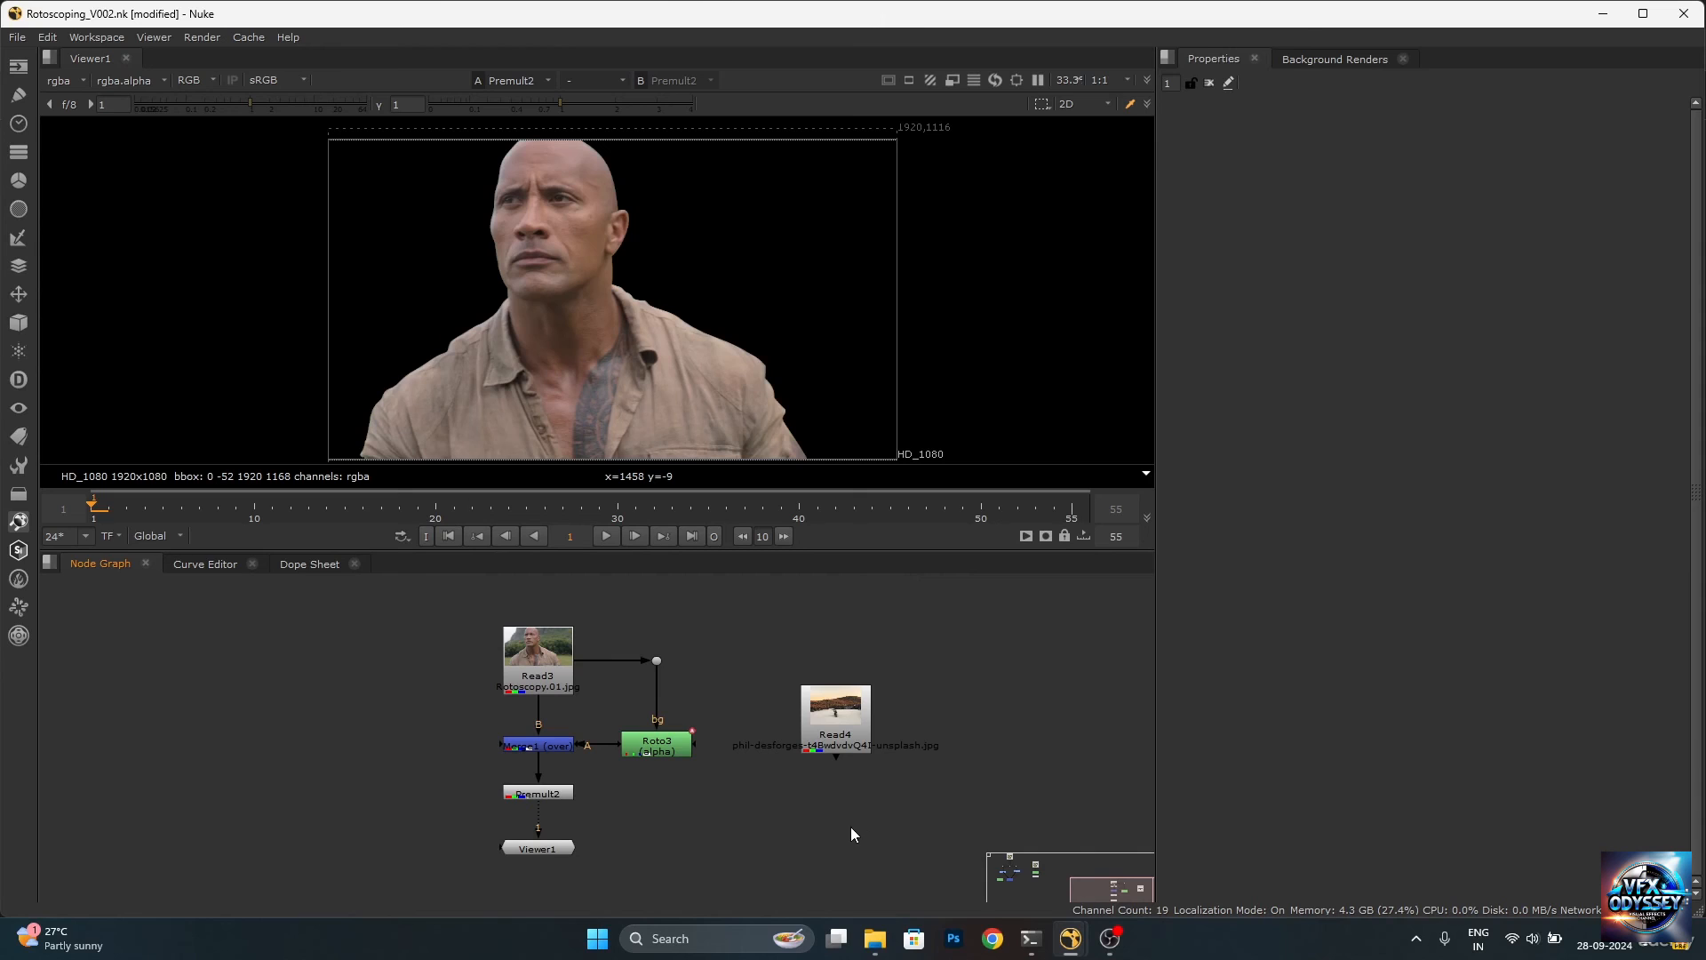
key("m")
left_click_drag(841, 800, 835, 718)
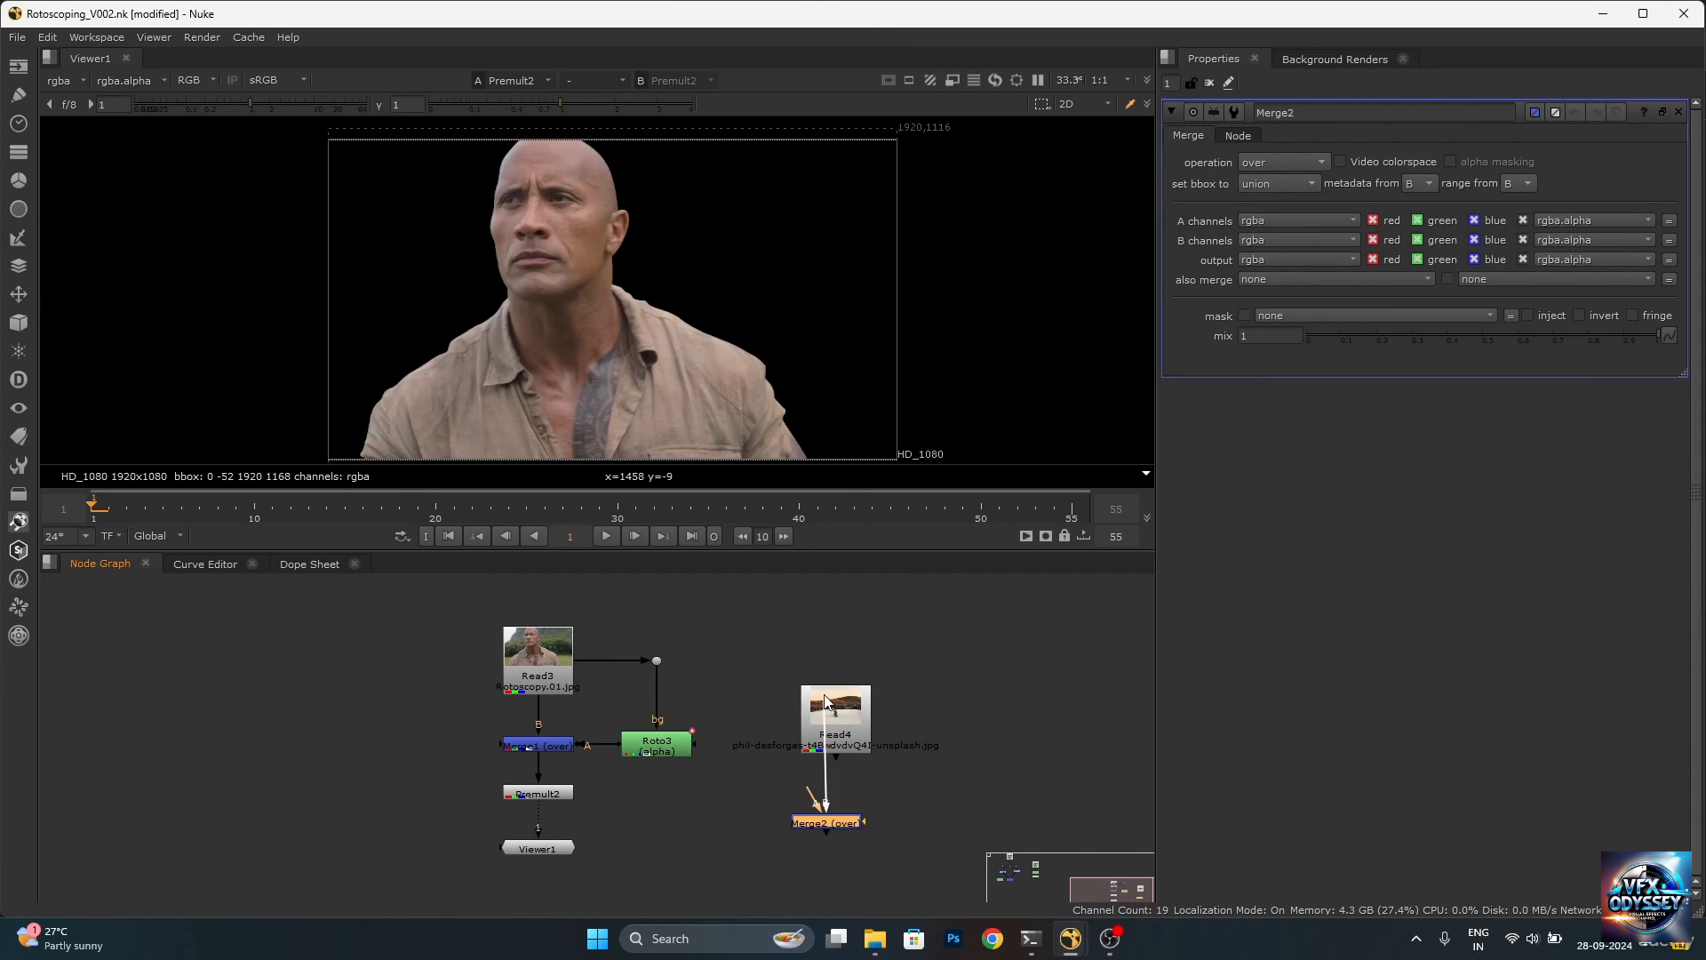
left_click_drag(811, 799, 546, 794)
left_click_drag(846, 829, 846, 802)
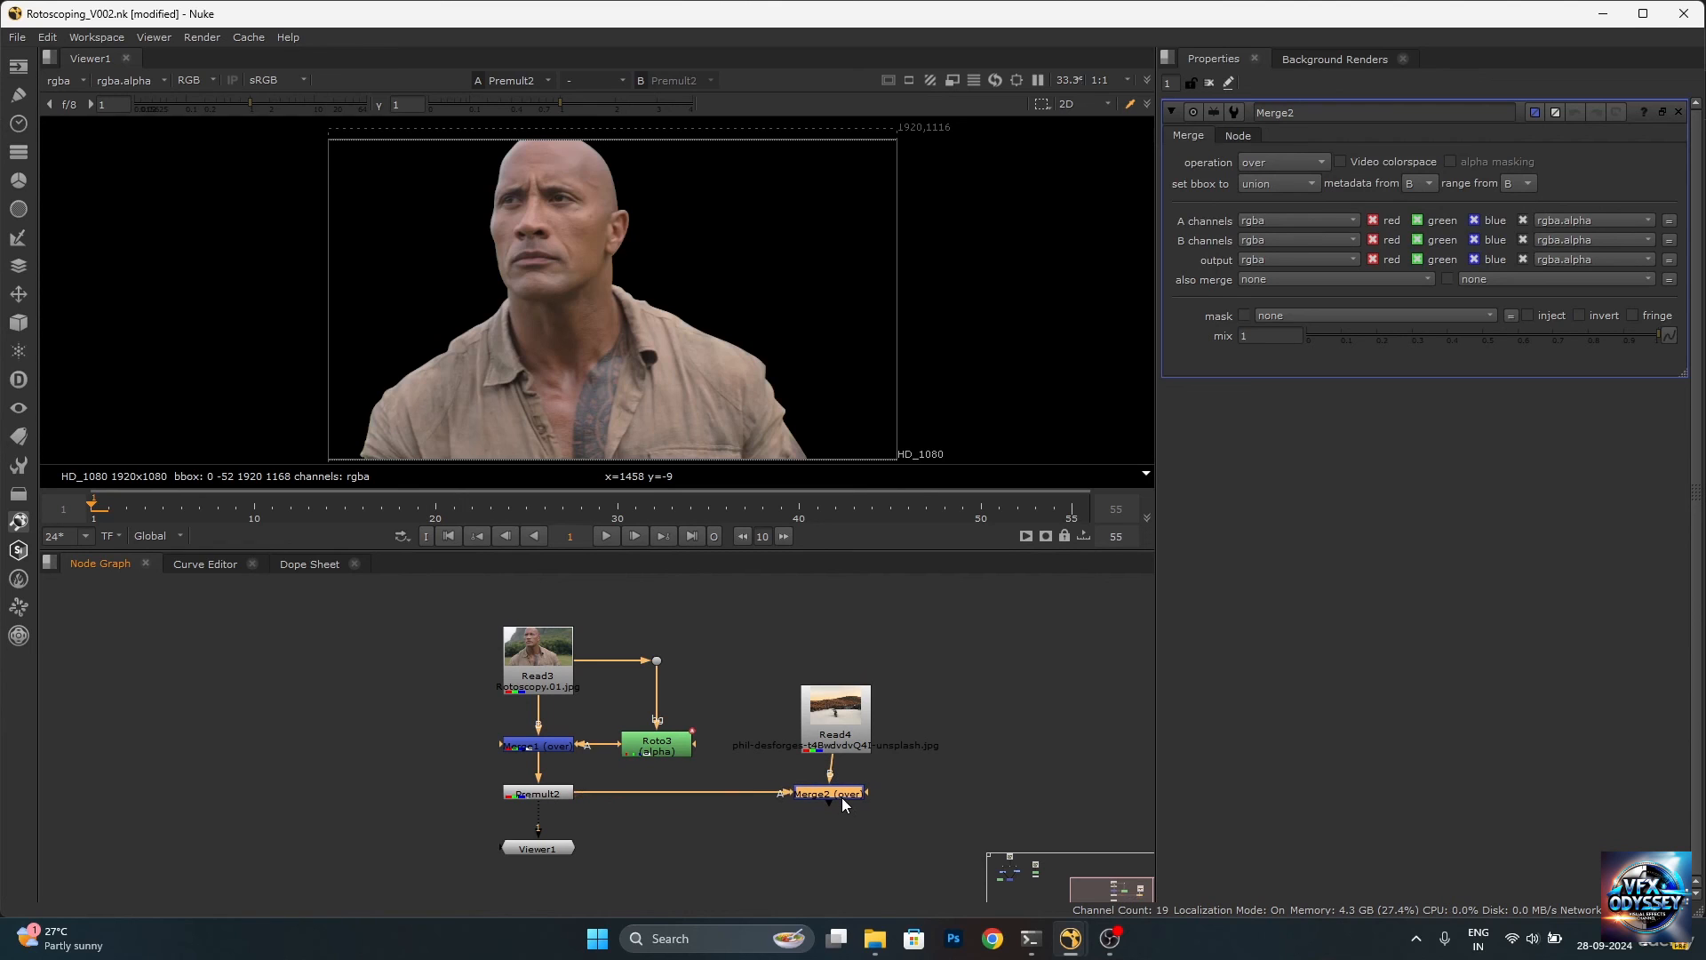
key("1")
key("l")
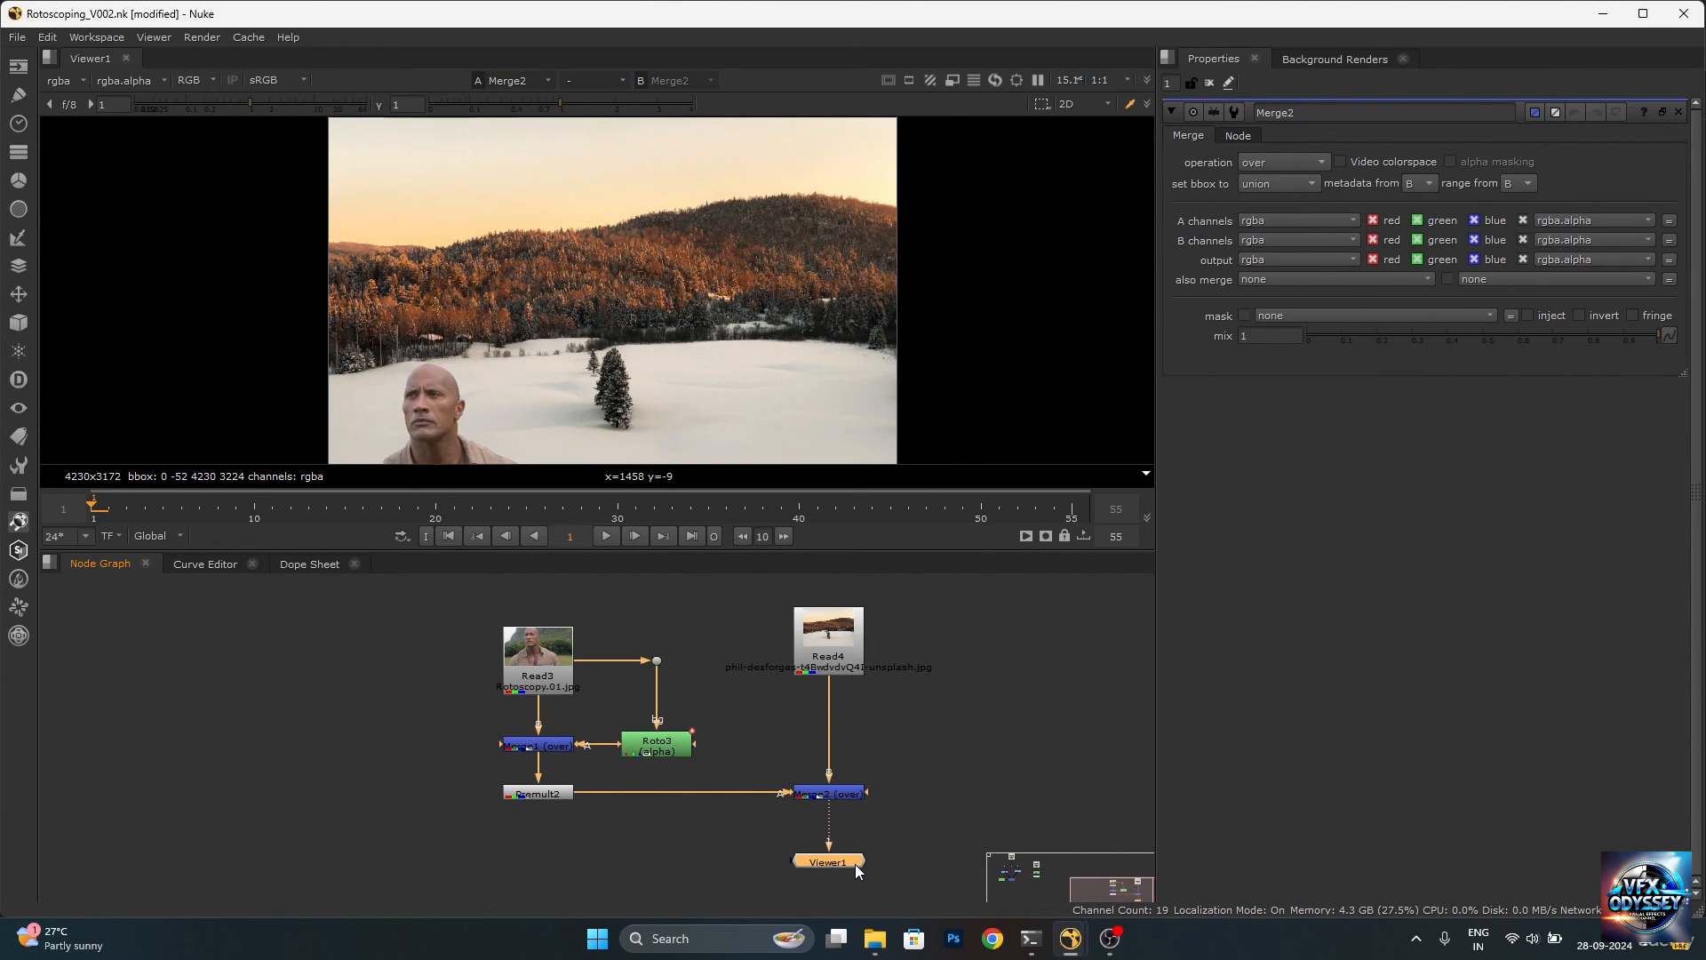
Examine the whole merged image in the viewer and compare the formats of Read3 and Read4.
scroll(876, 329, "down", 3)
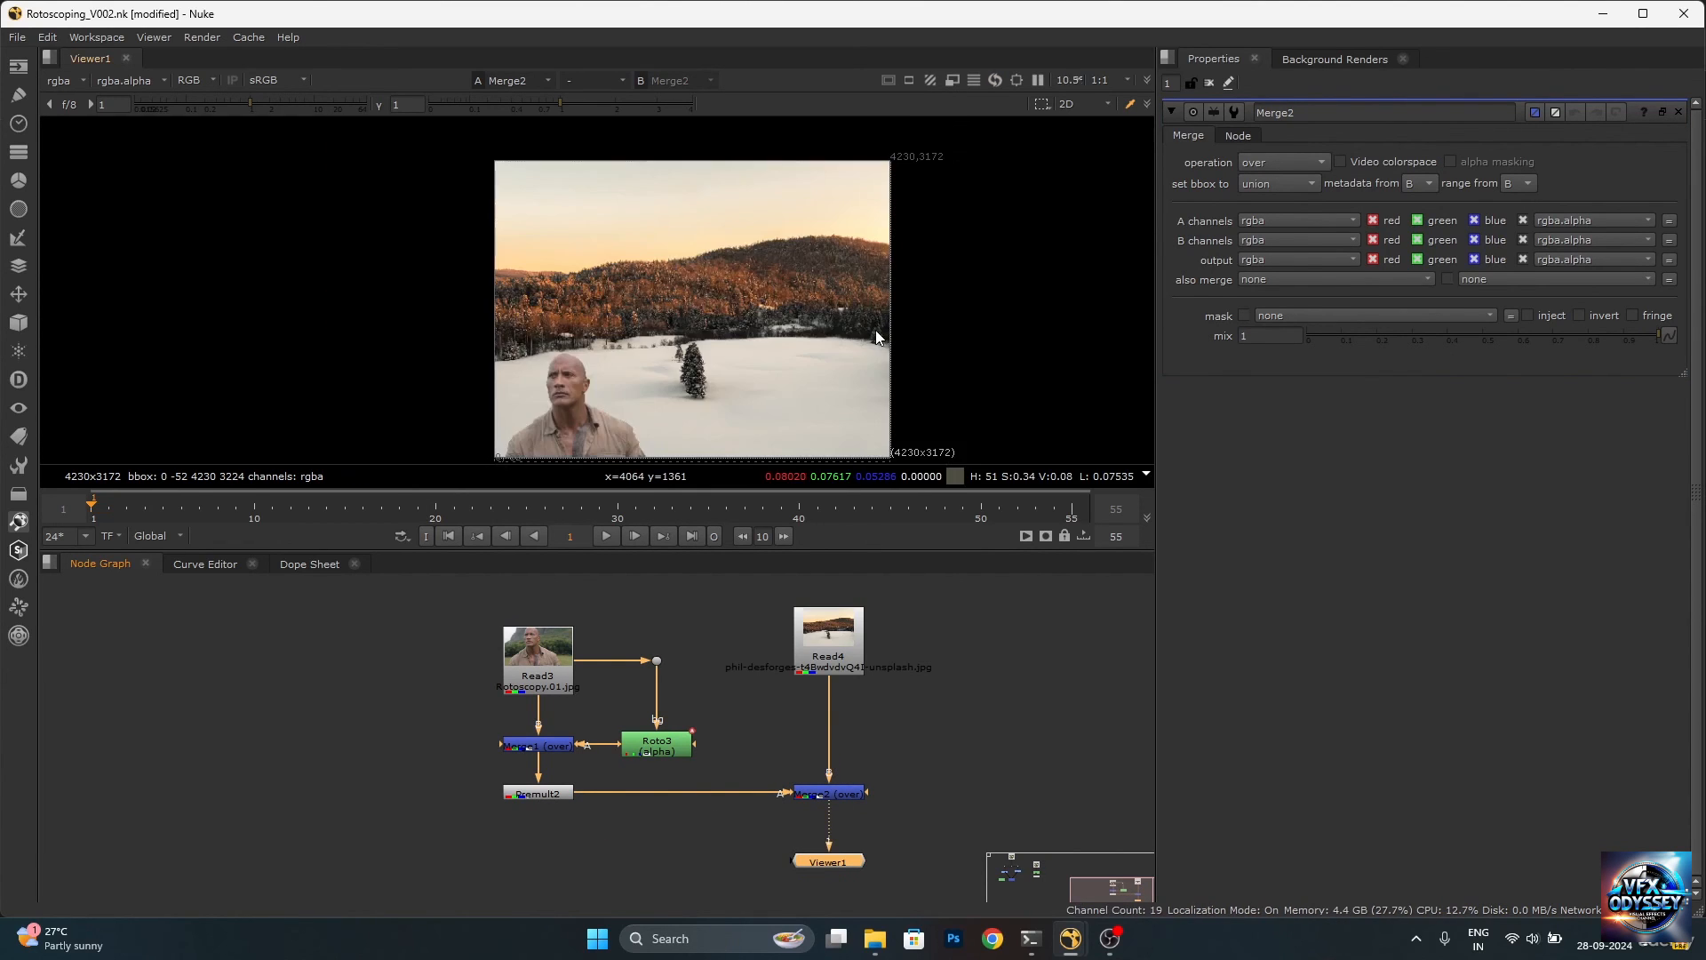
scroll(848, 649, "up", 1)
scroll(848, 649, "up", 2)
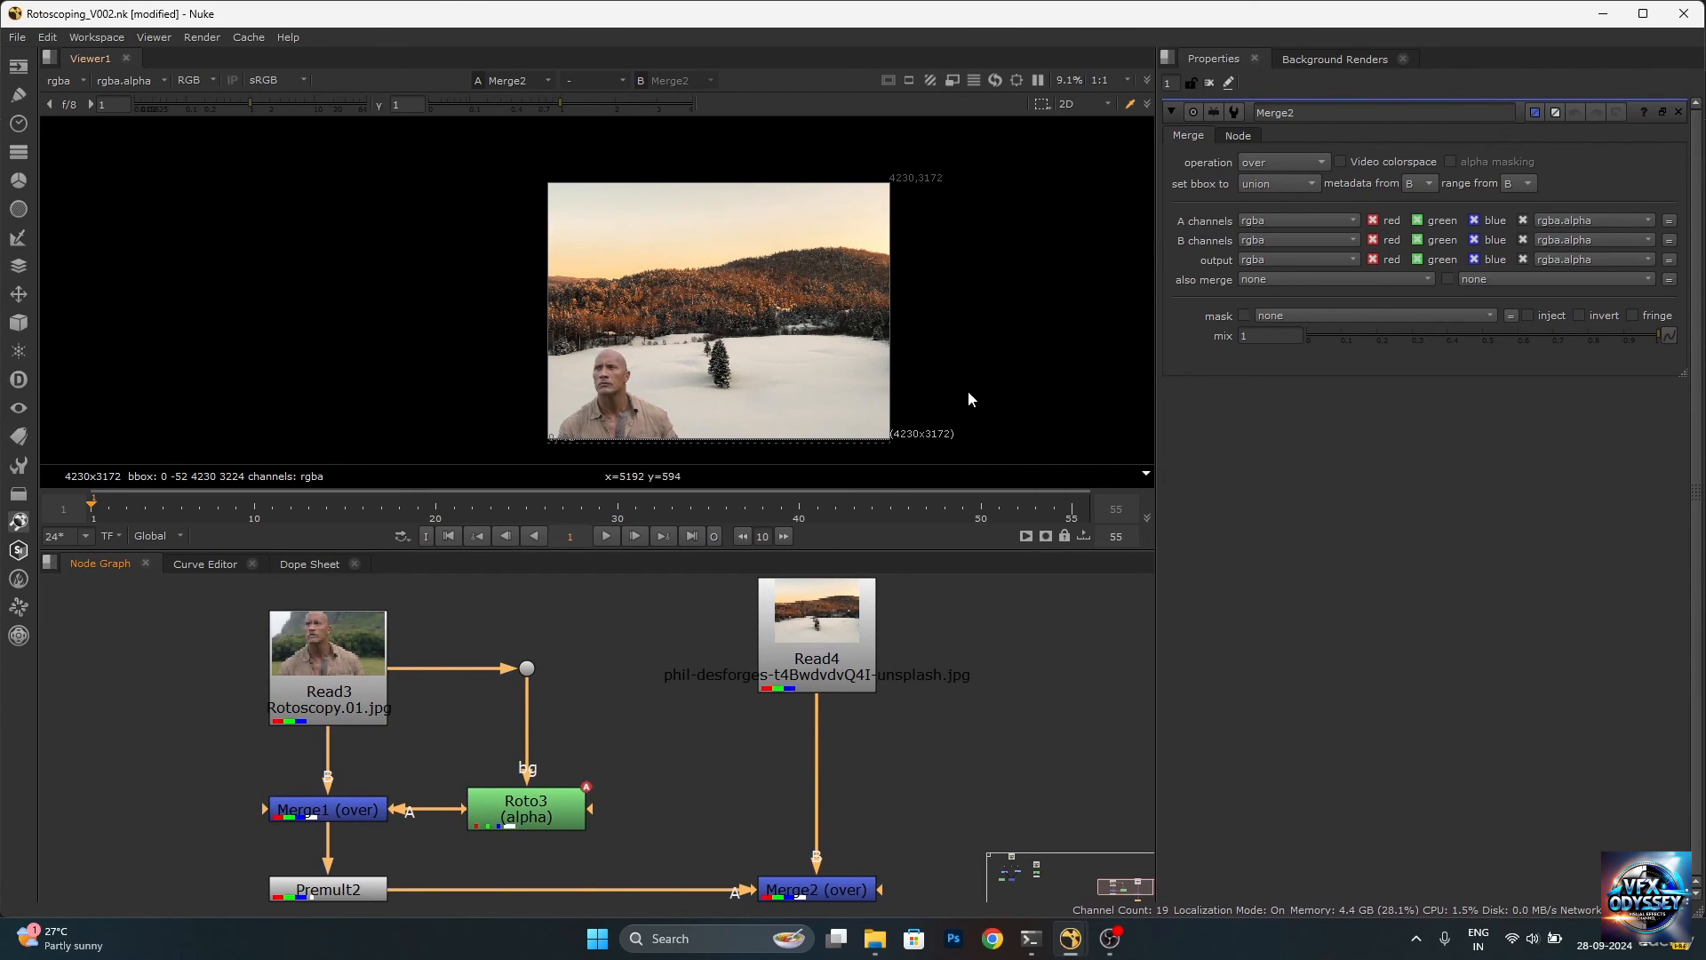
double_click(350, 665)
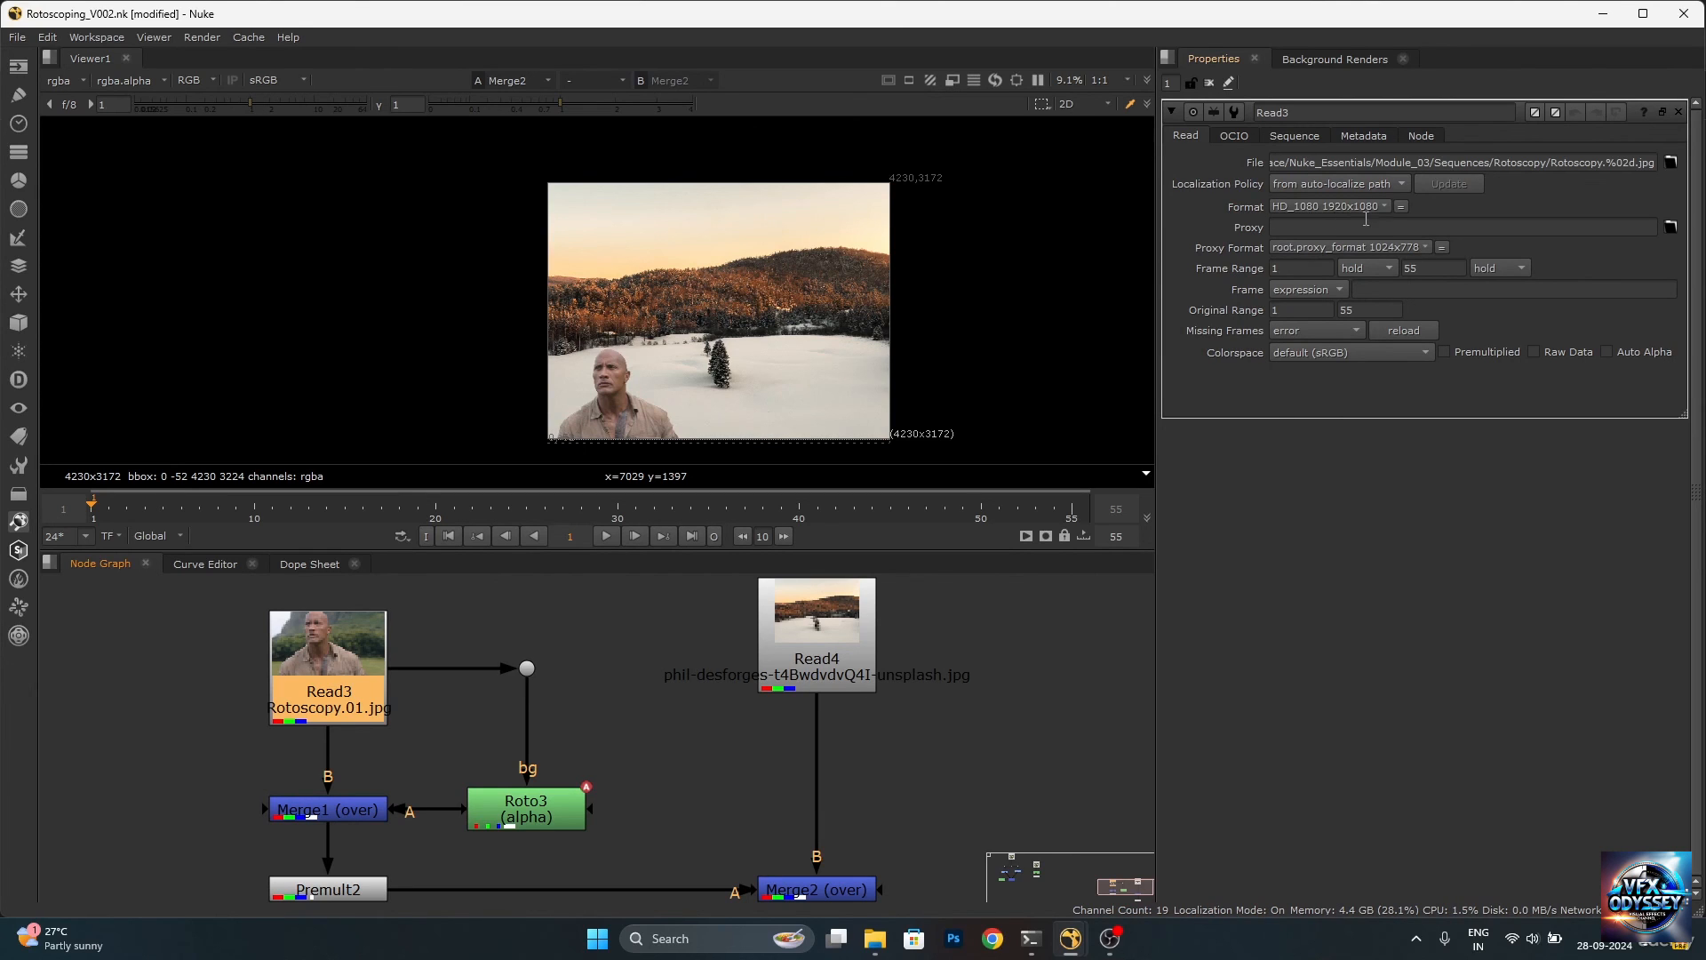
double_click(809, 633)
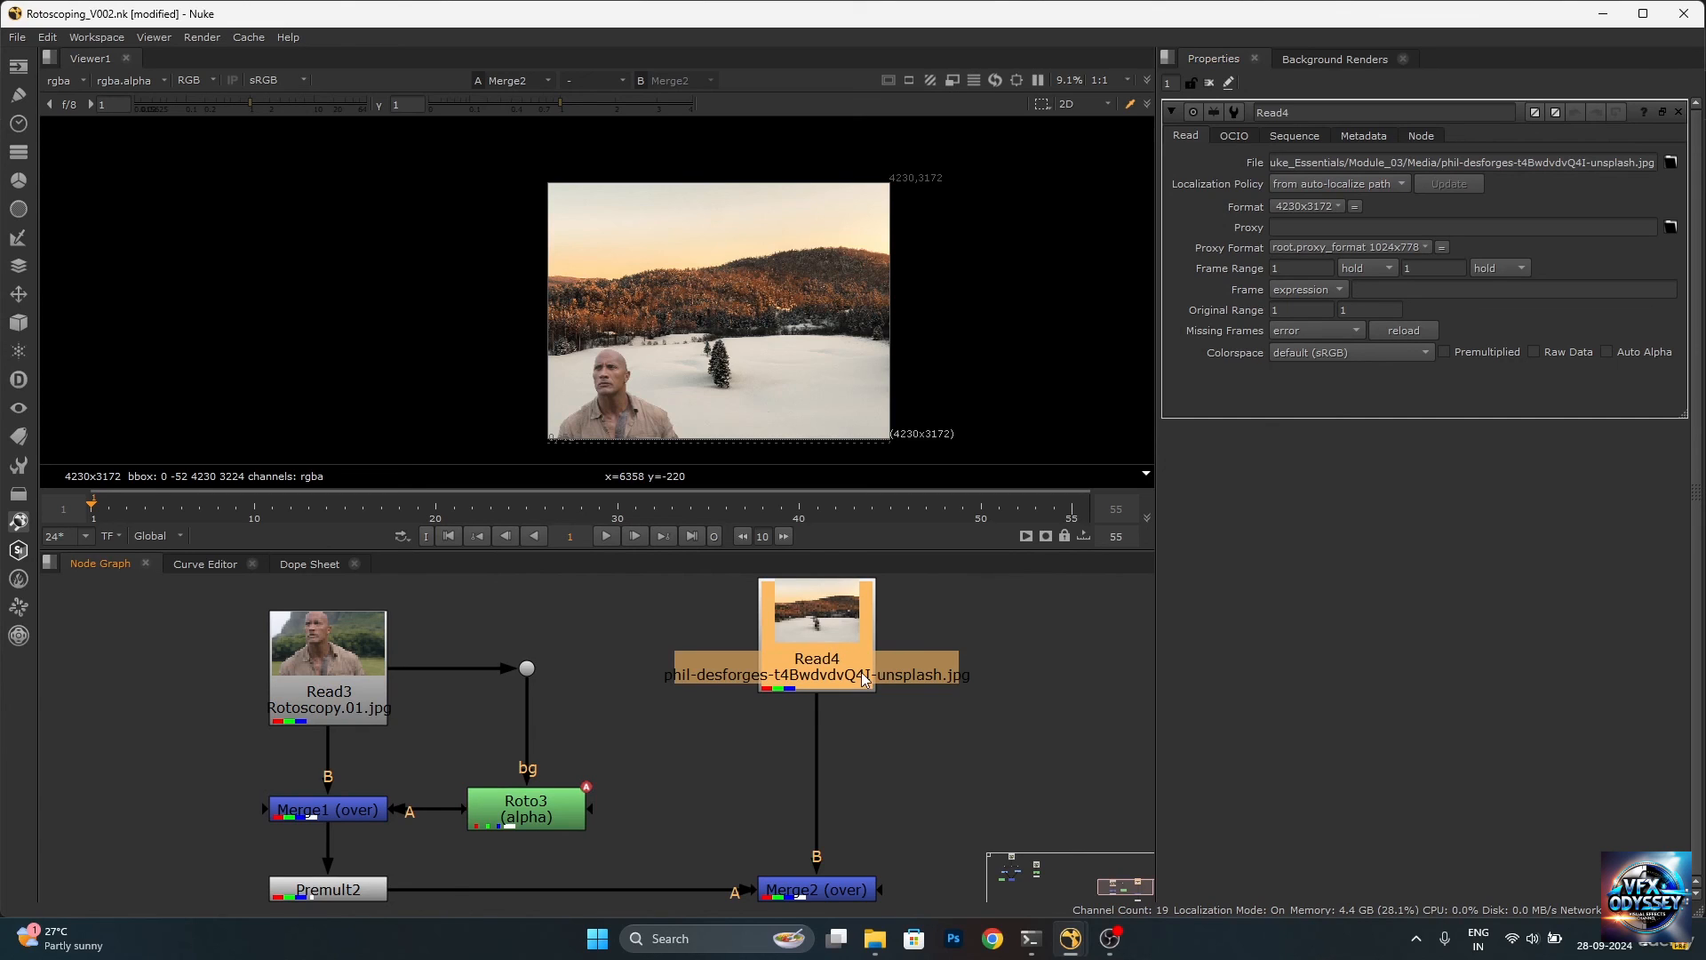
Insert a Reformat node after Read4 to fit the background to the 1920x1080 root format, and frame the composite.
key("Tab")
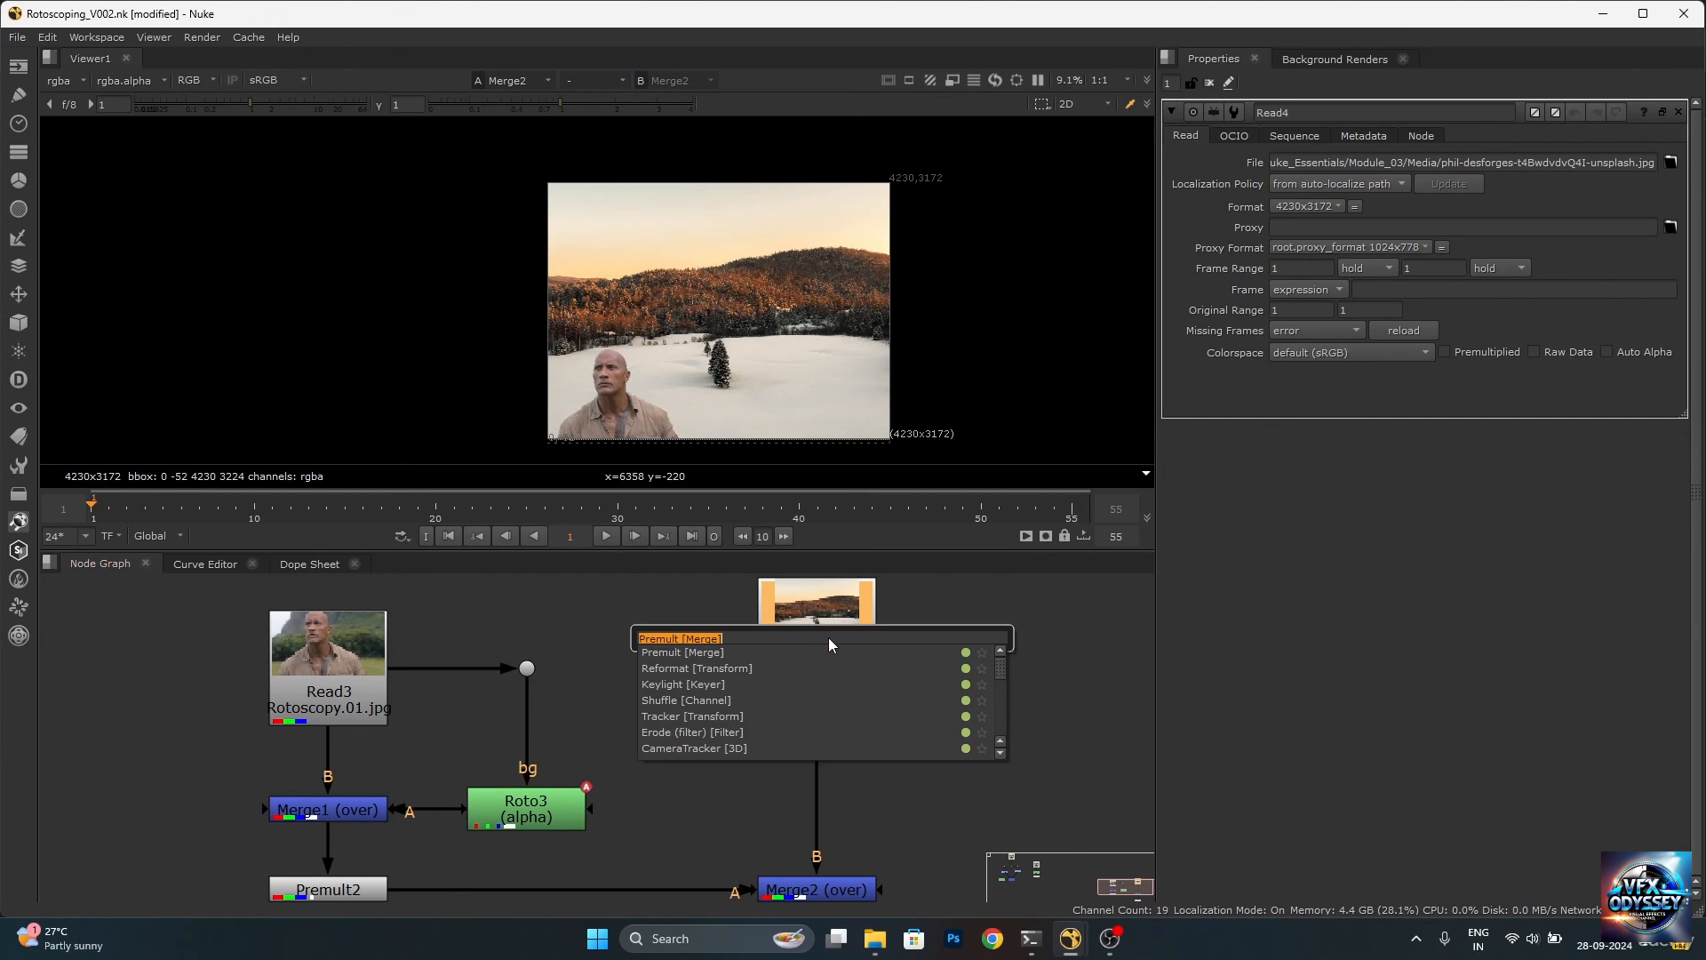
type("ref")
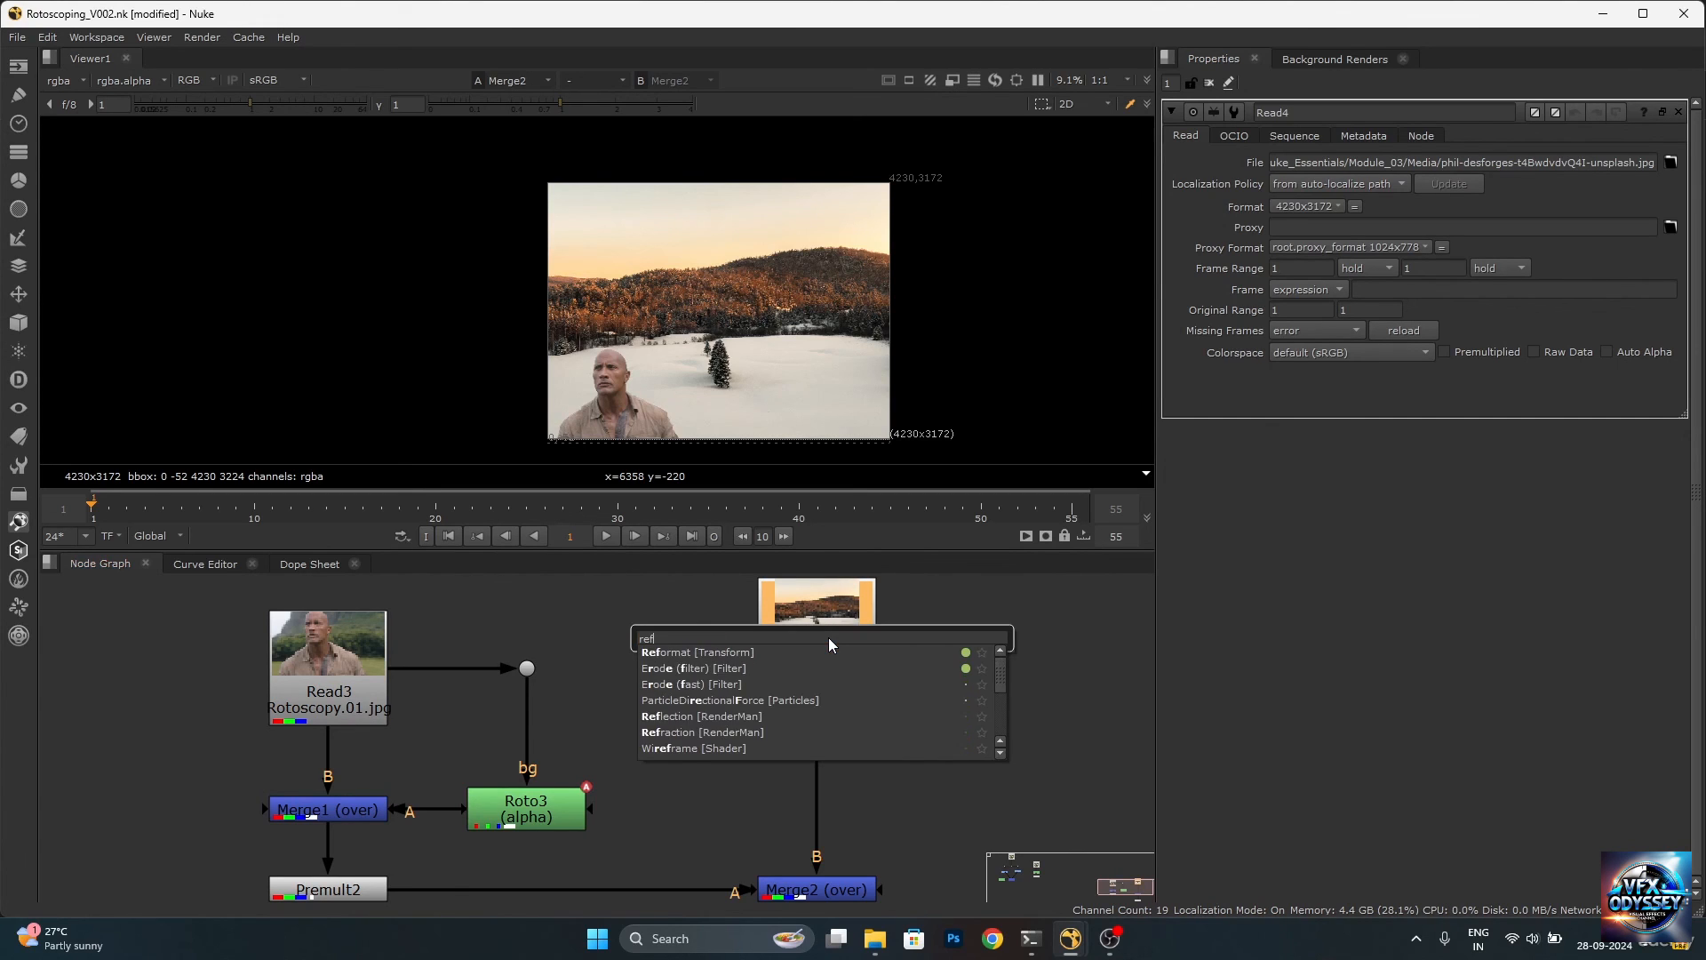
type("or")
left_click(771, 651)
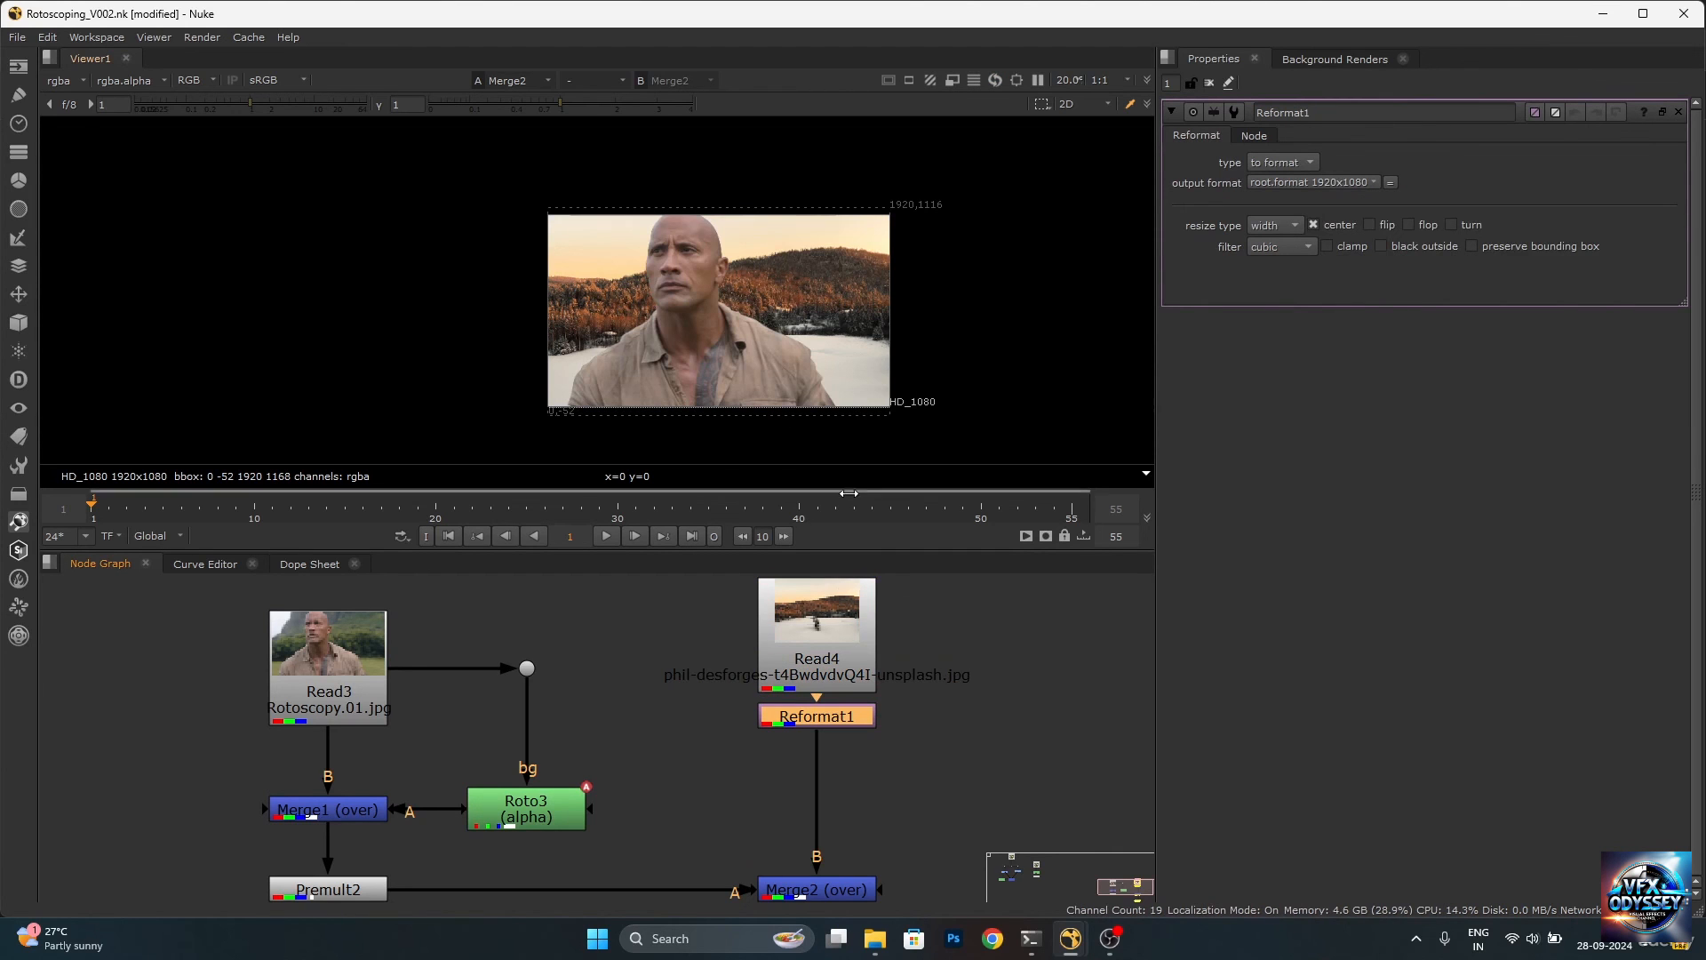
key("f")
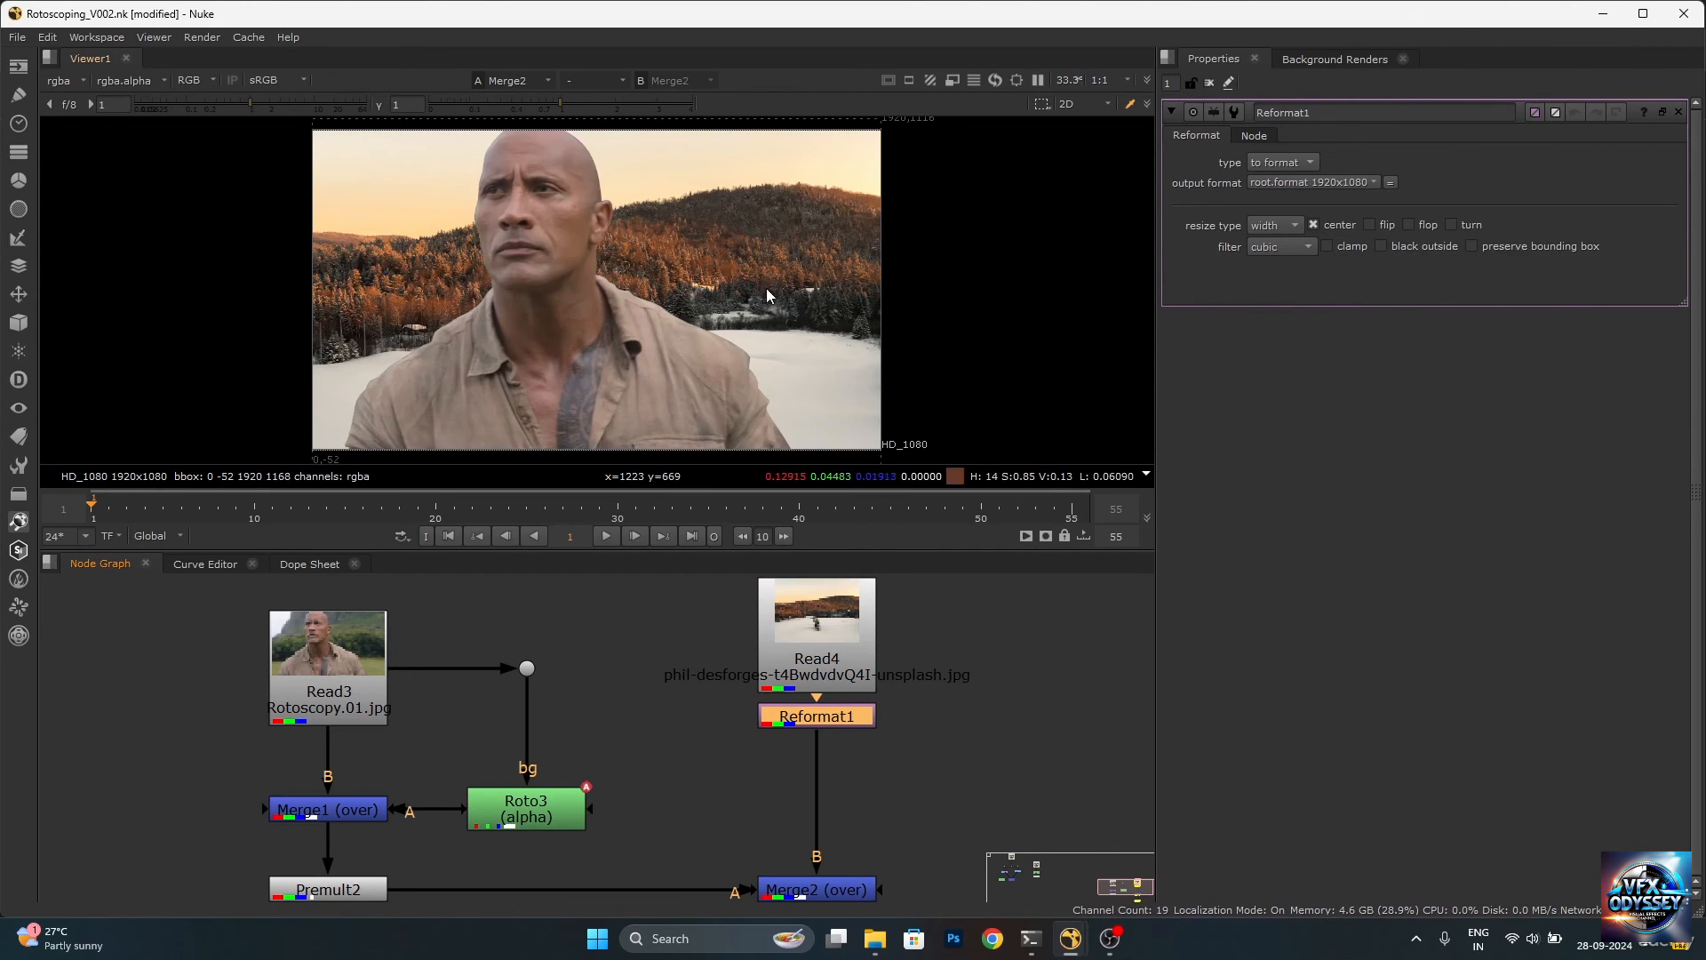
Open the project settings to check the full size format, and close the properties.
left_click(1056, 702)
key("s")
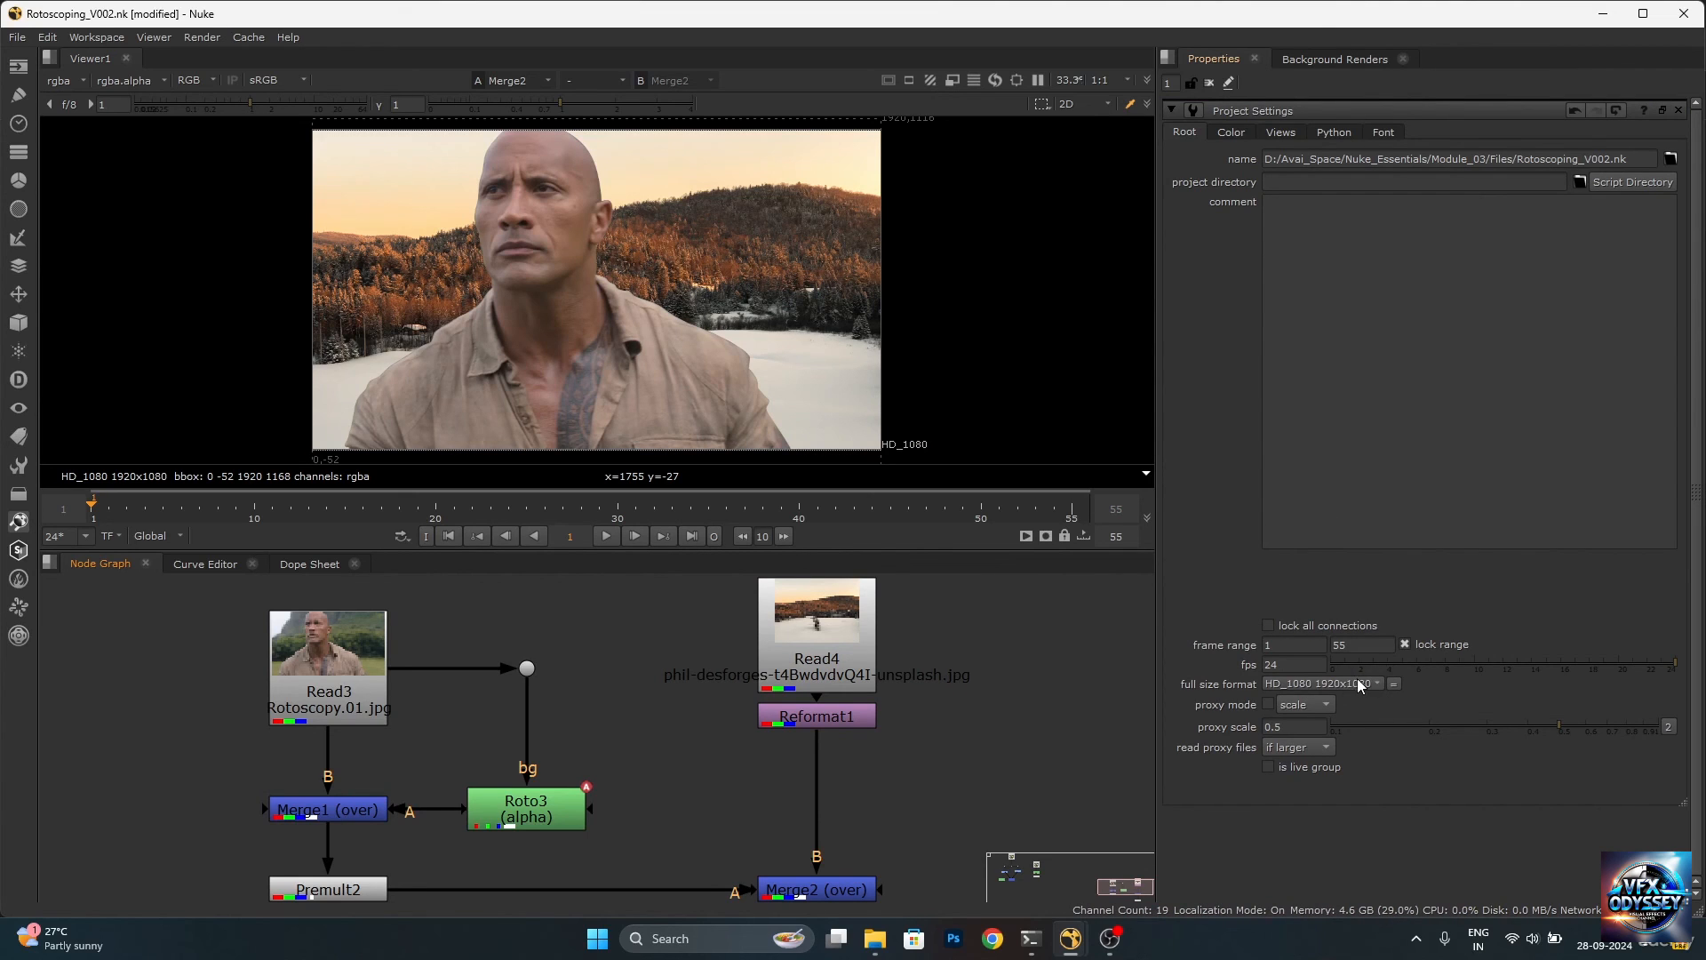
left_click(1208, 83)
Move Premult2, Merge2 and Viewer1 together further down the node graph to free space above them.
left_click_drag(862, 716, 861, 731)
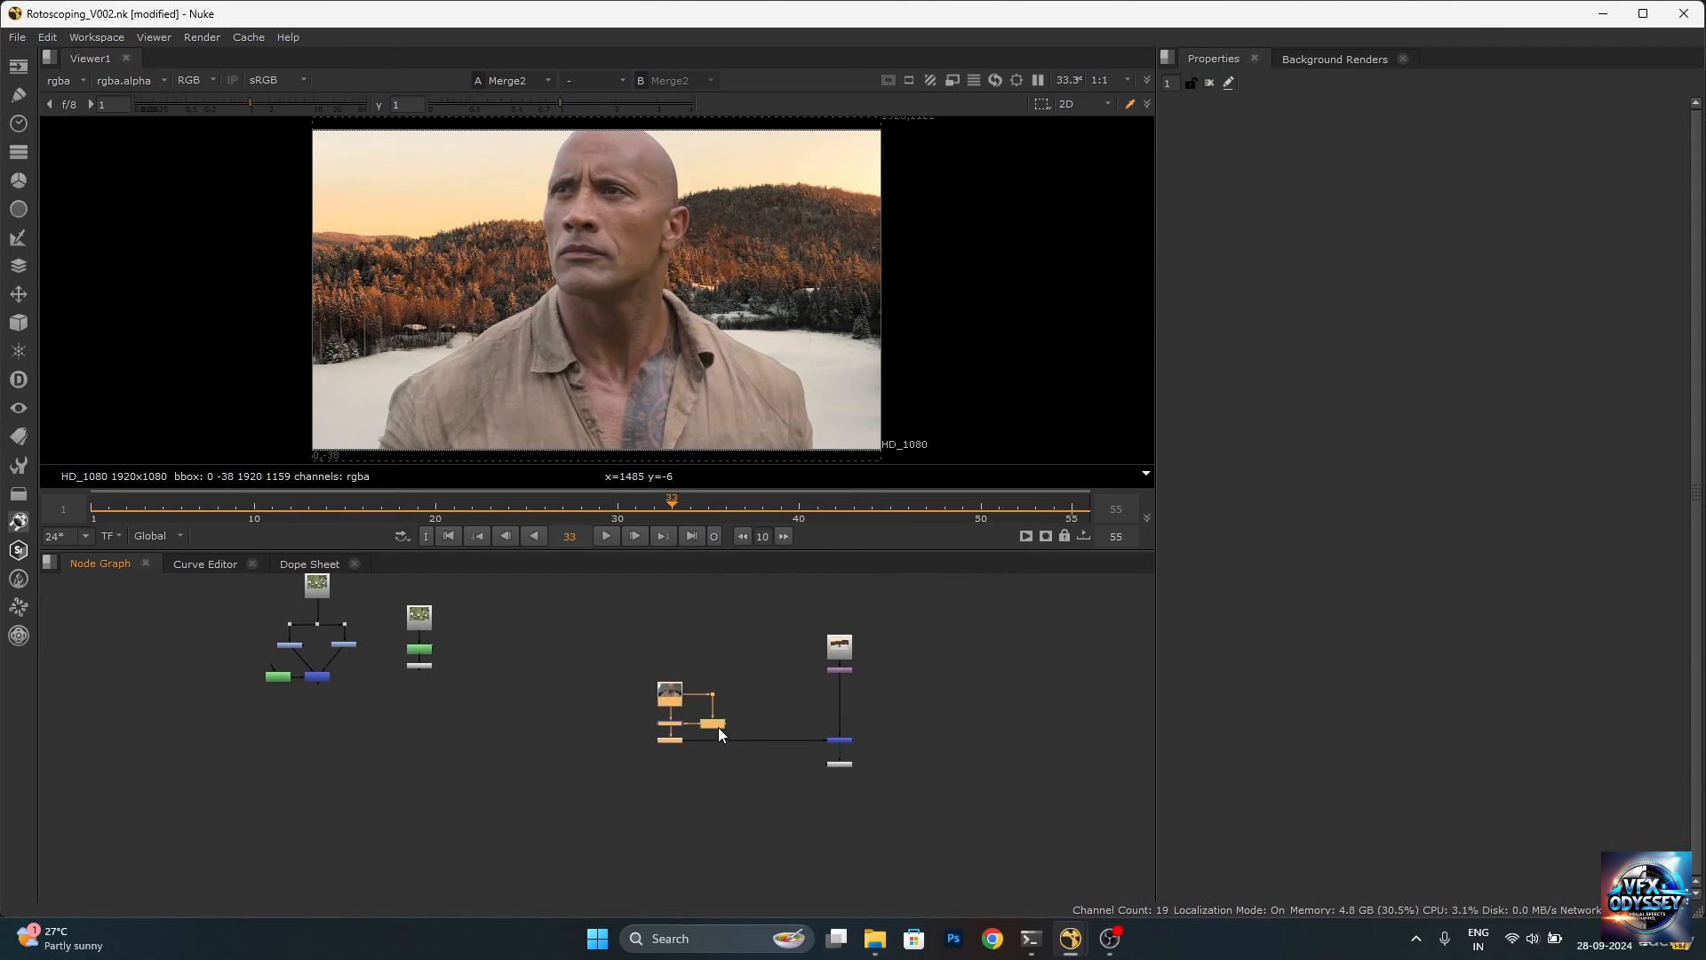
left_click_drag(633, 729, 871, 800)
left_click_drag(845, 741, 839, 807)
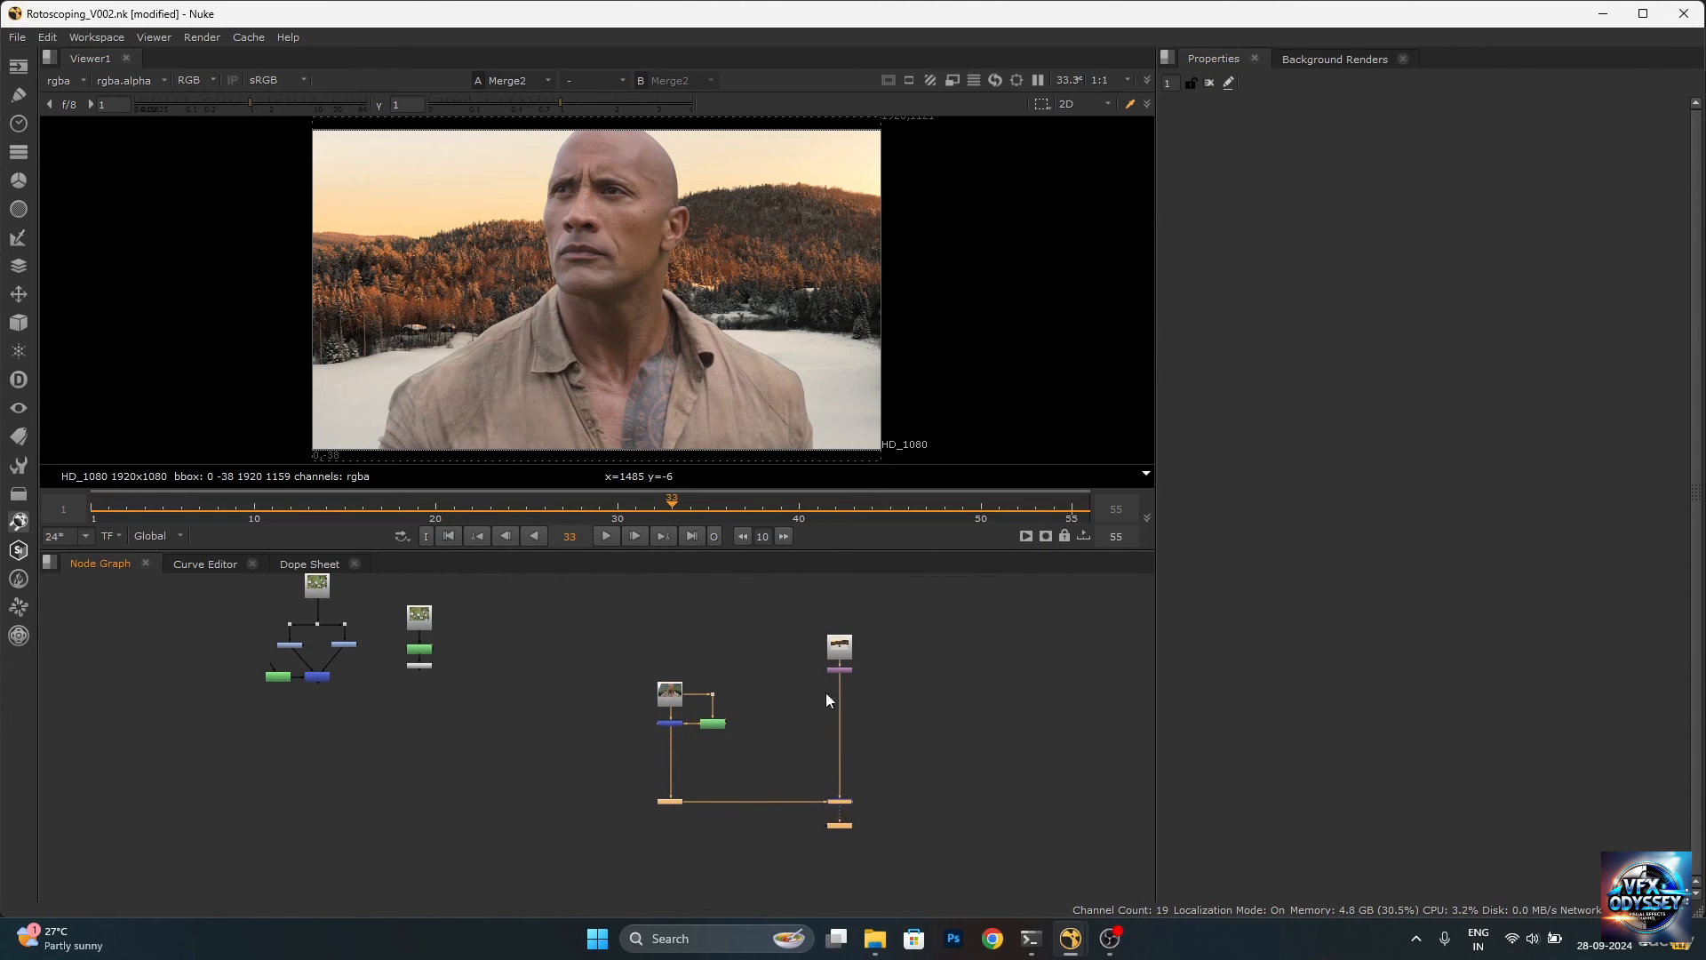
Insert a Defocus node after Reformat1 and position it lower on the background branch.
scroll(825, 684, "up", 4)
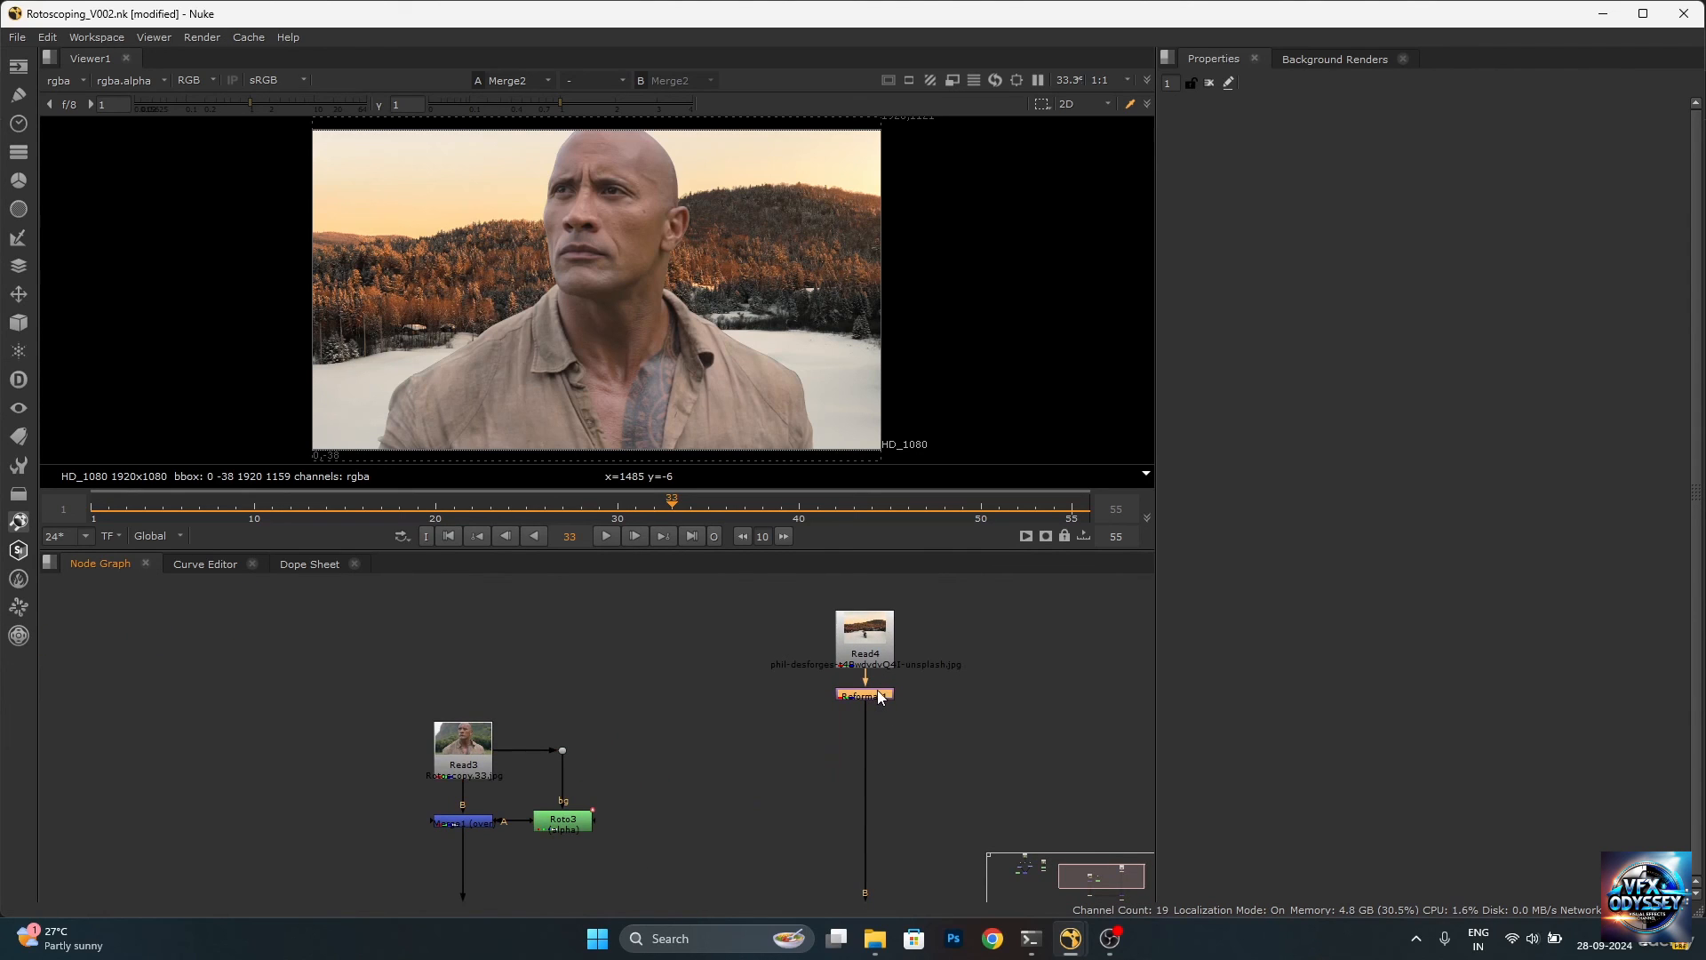
key("Tab")
type("defocu")
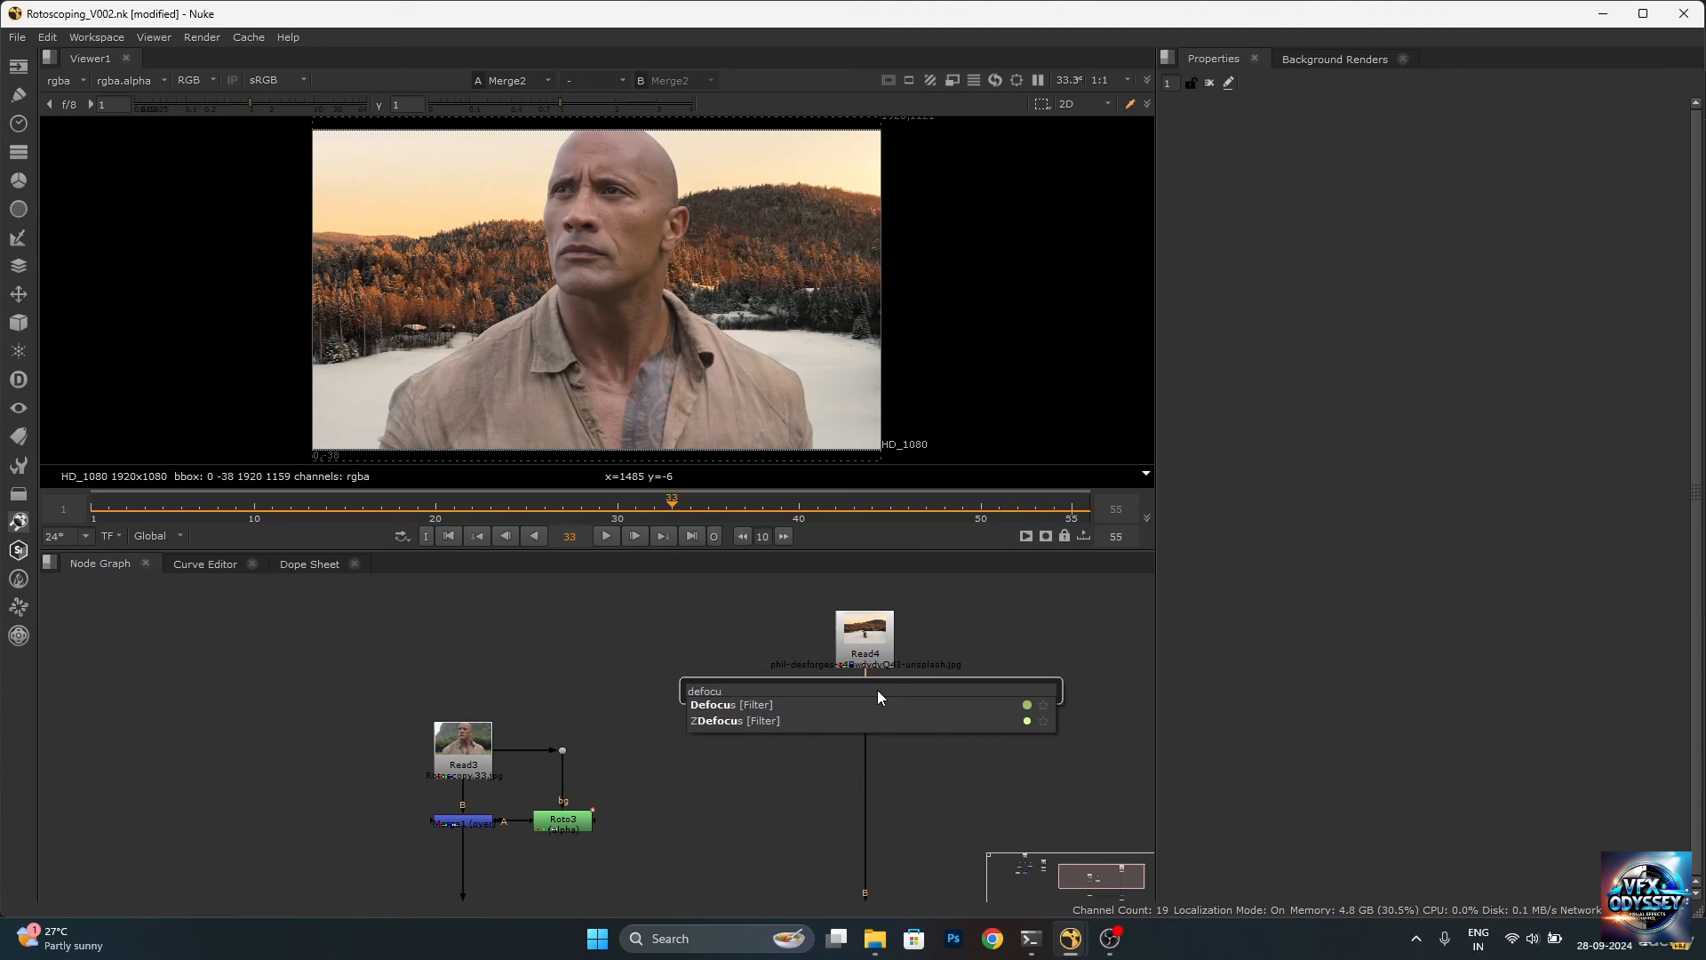
left_click(797, 703)
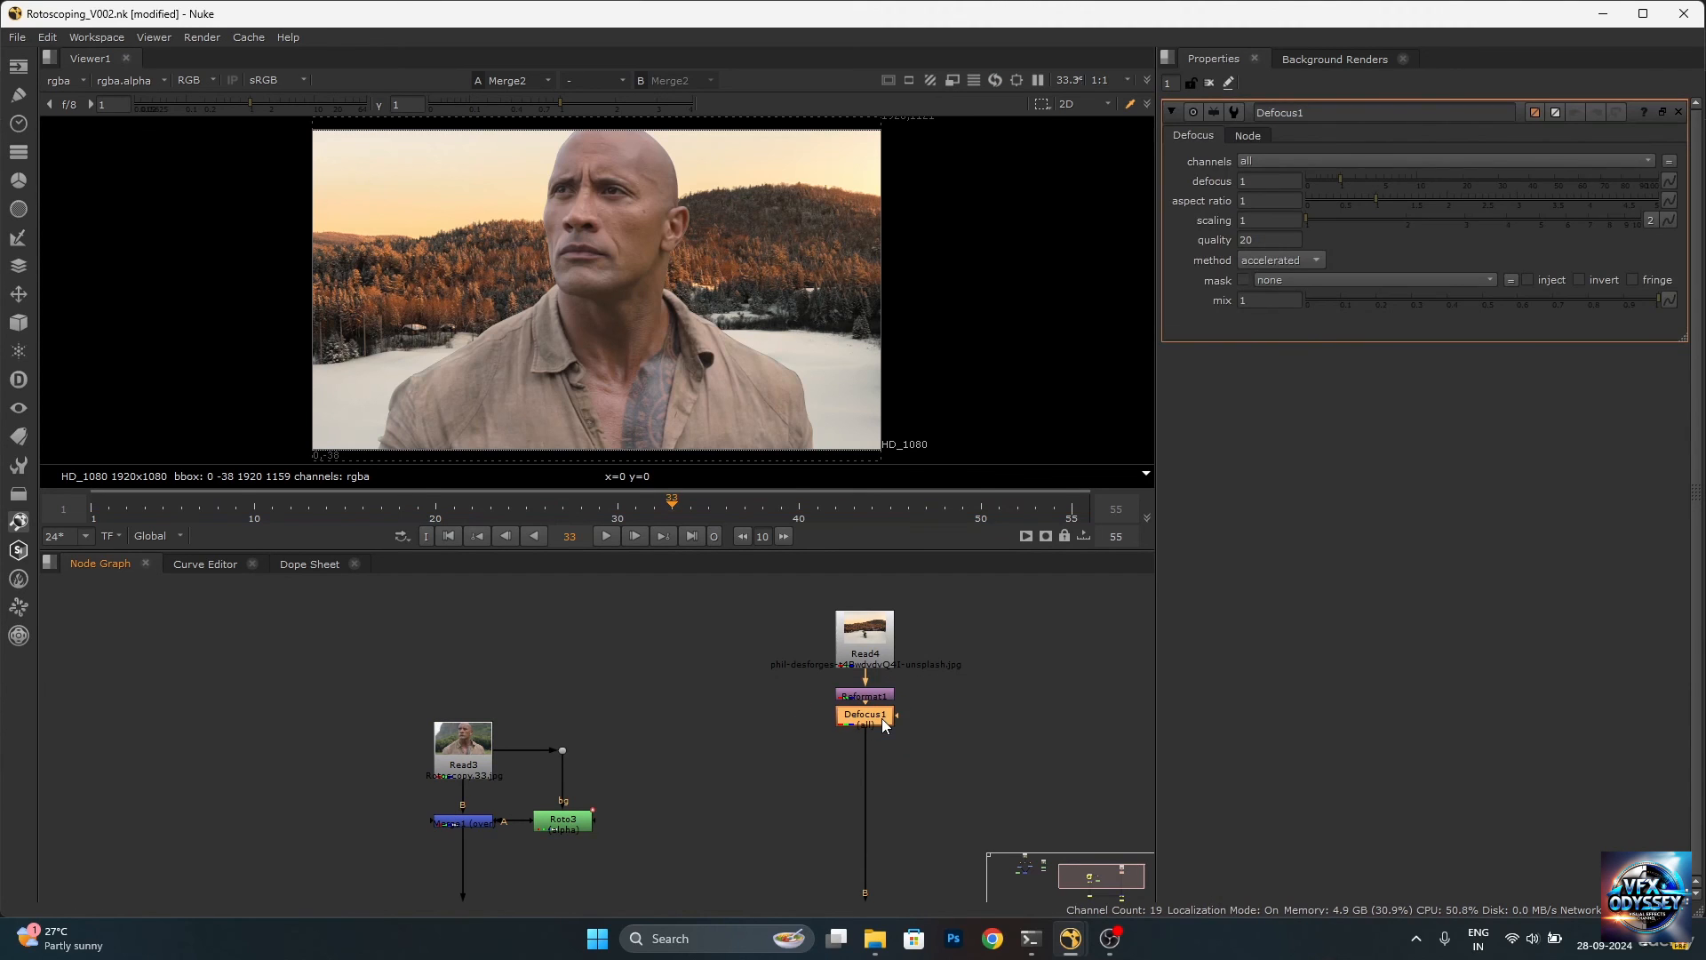
left_click_drag(882, 720, 884, 784)
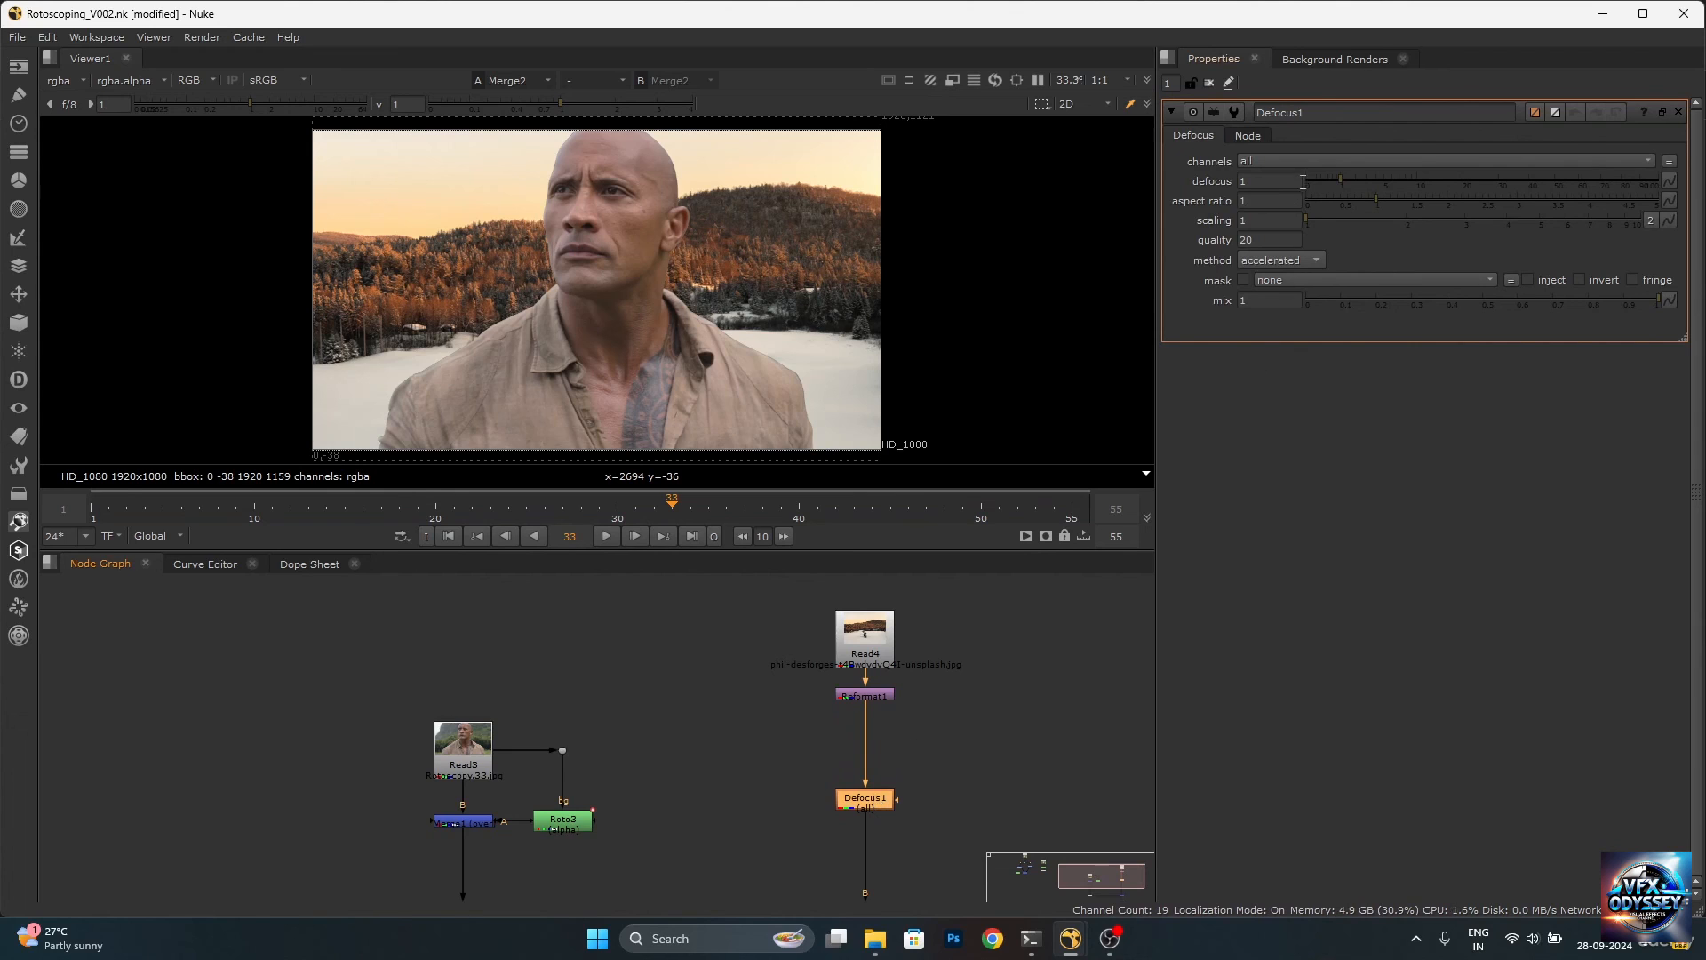
Set Defocus1's defocus amount to 11 and deselect the node.
left_click_drag(1338, 177, 1426, 161)
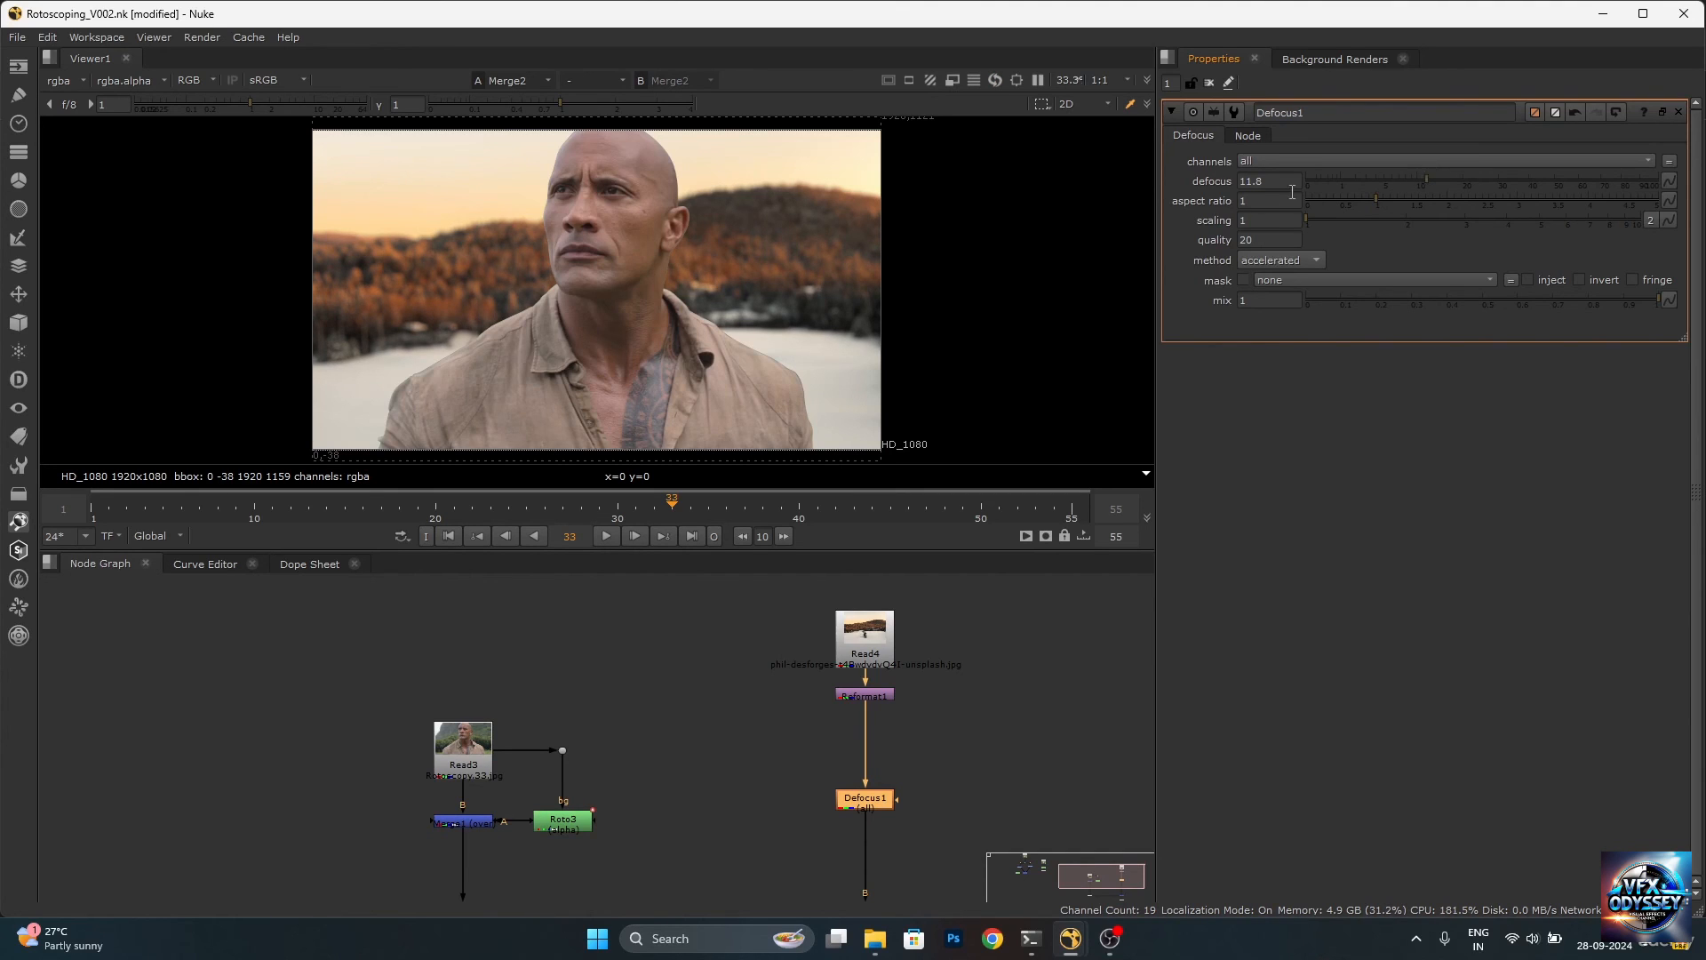
left_click_drag(1292, 185, 1189, 183)
type("11")
key("Return")
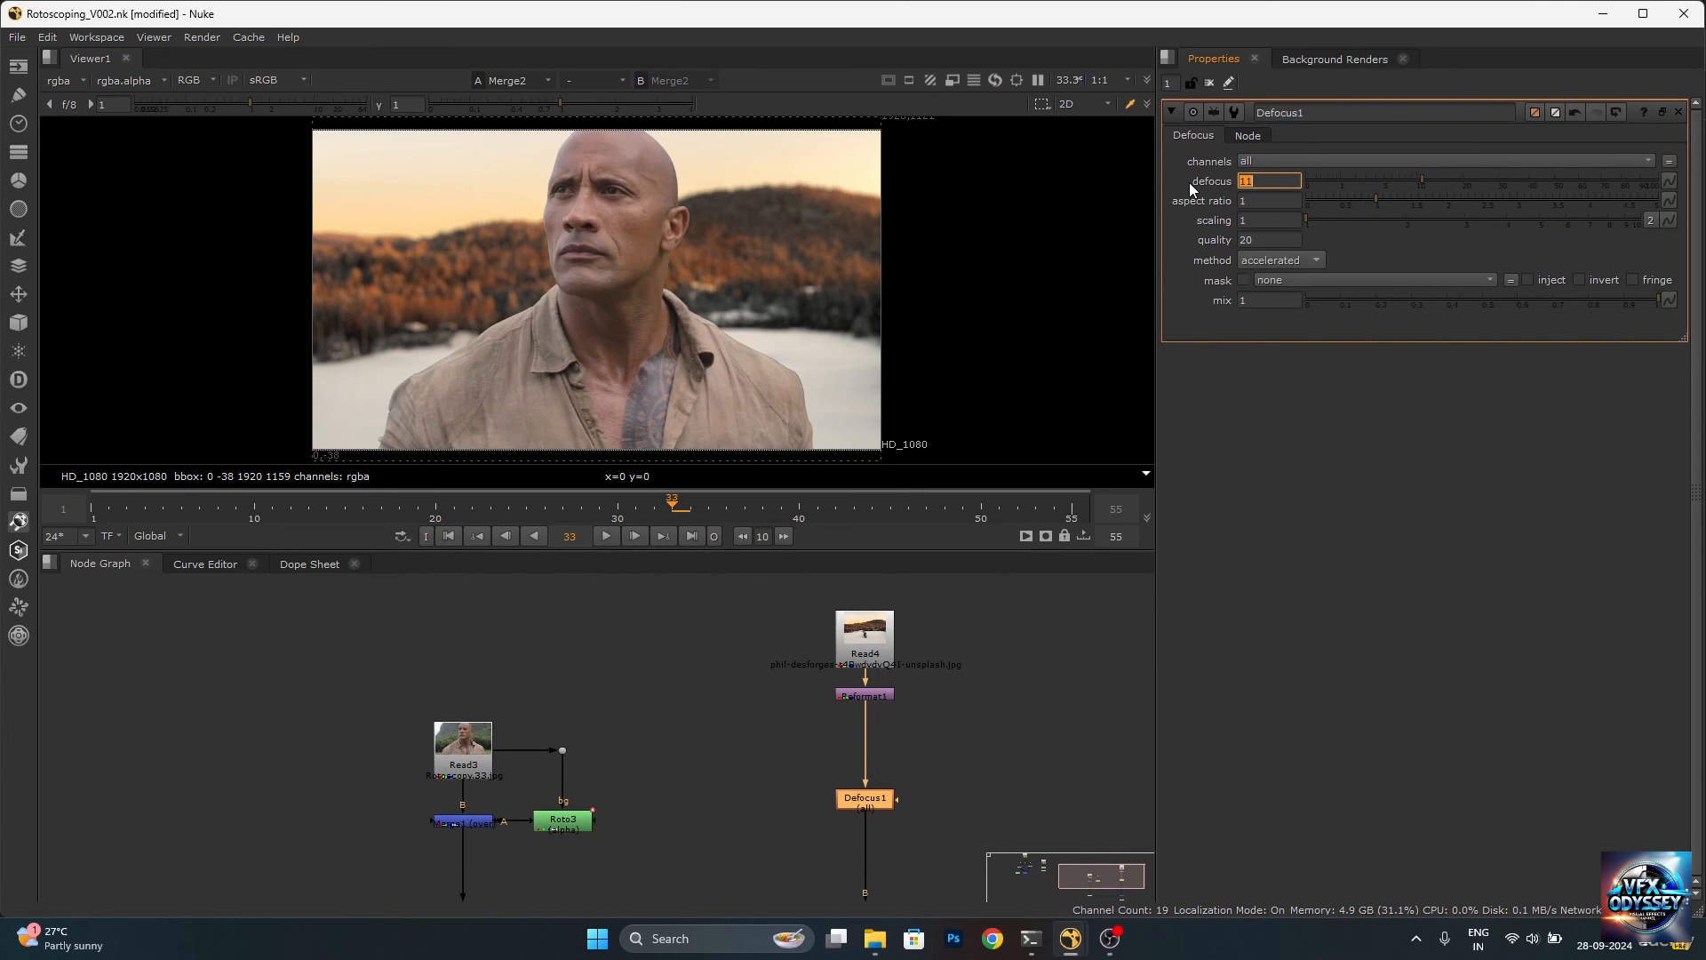
left_click(1041, 675)
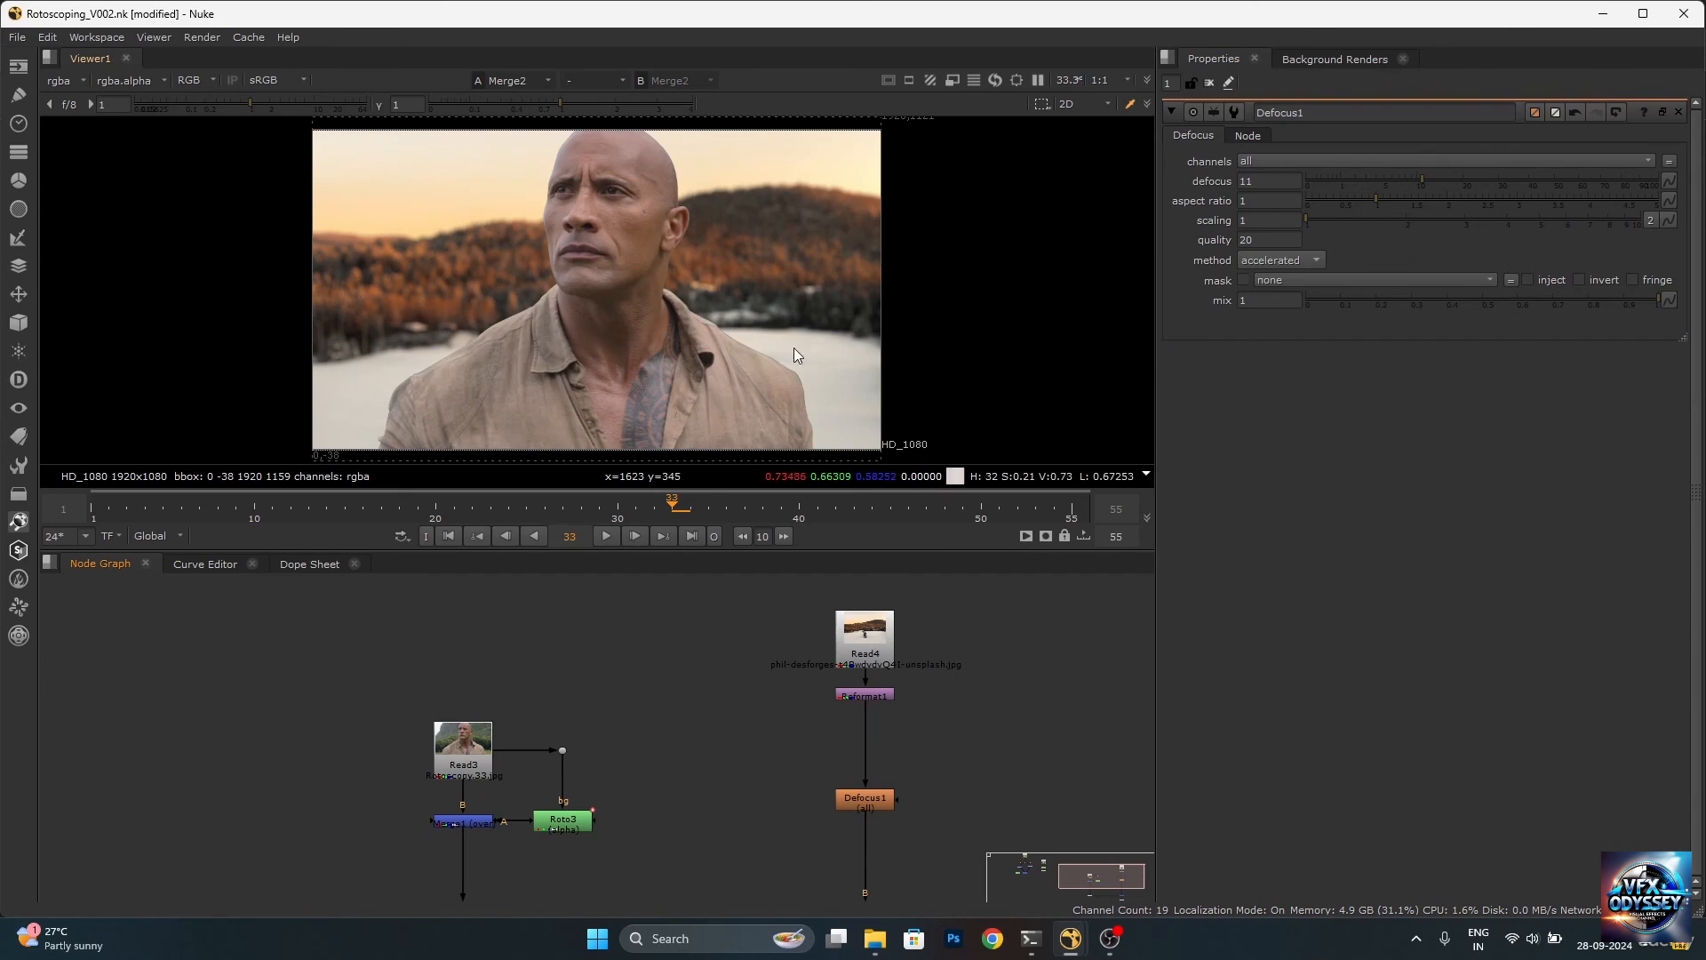
Examine the roto edges along both shoulders against the blurred background up close.
scroll(782, 382, "up", 5)
scroll(764, 293, "up", 2)
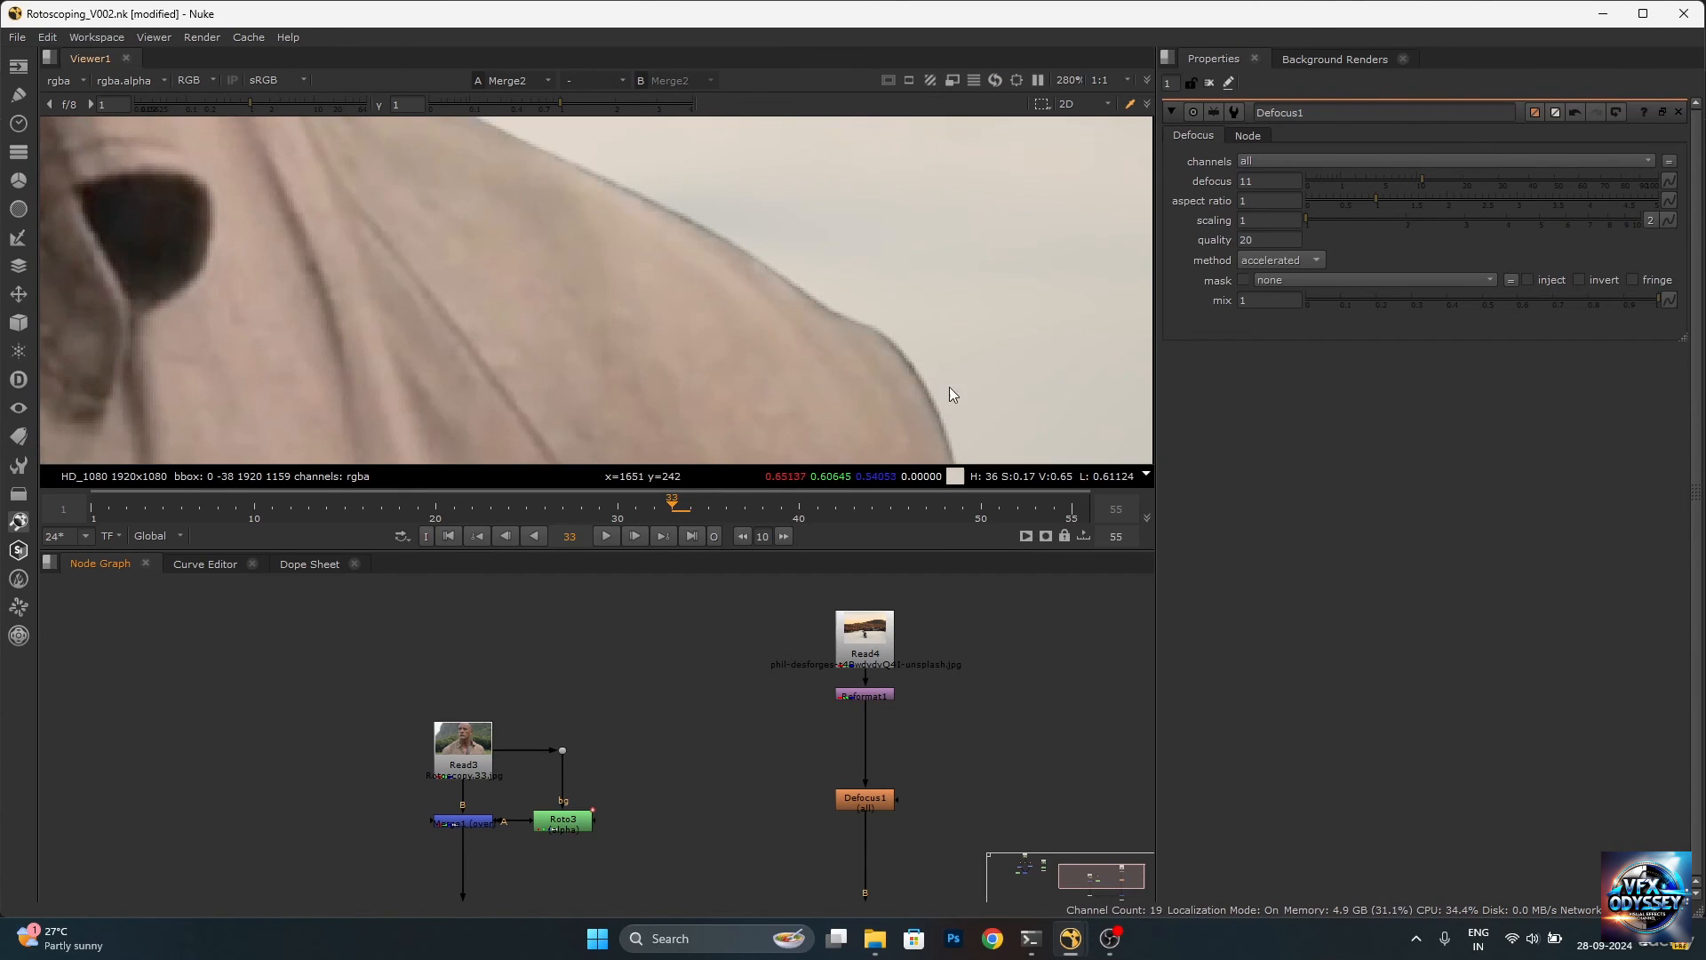
scroll(942, 373, "down", 6)
scroll(742, 320, "up", 4)
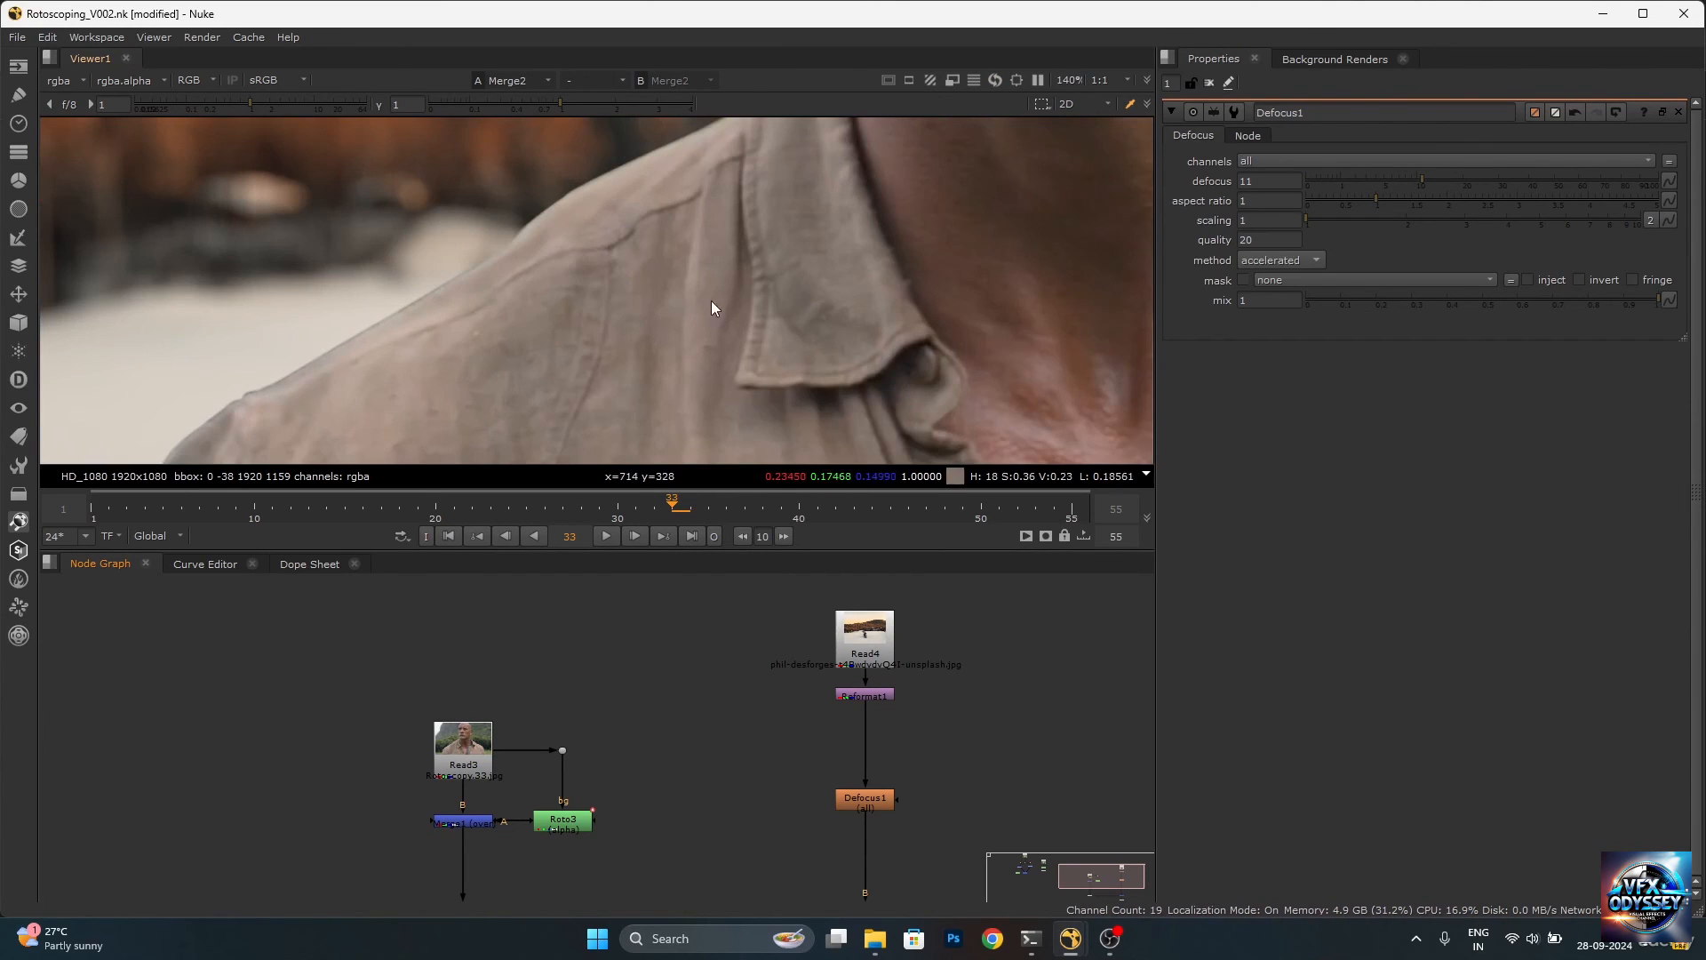
scroll(891, 661, "down", 5)
scroll(770, 290, "down", 6)
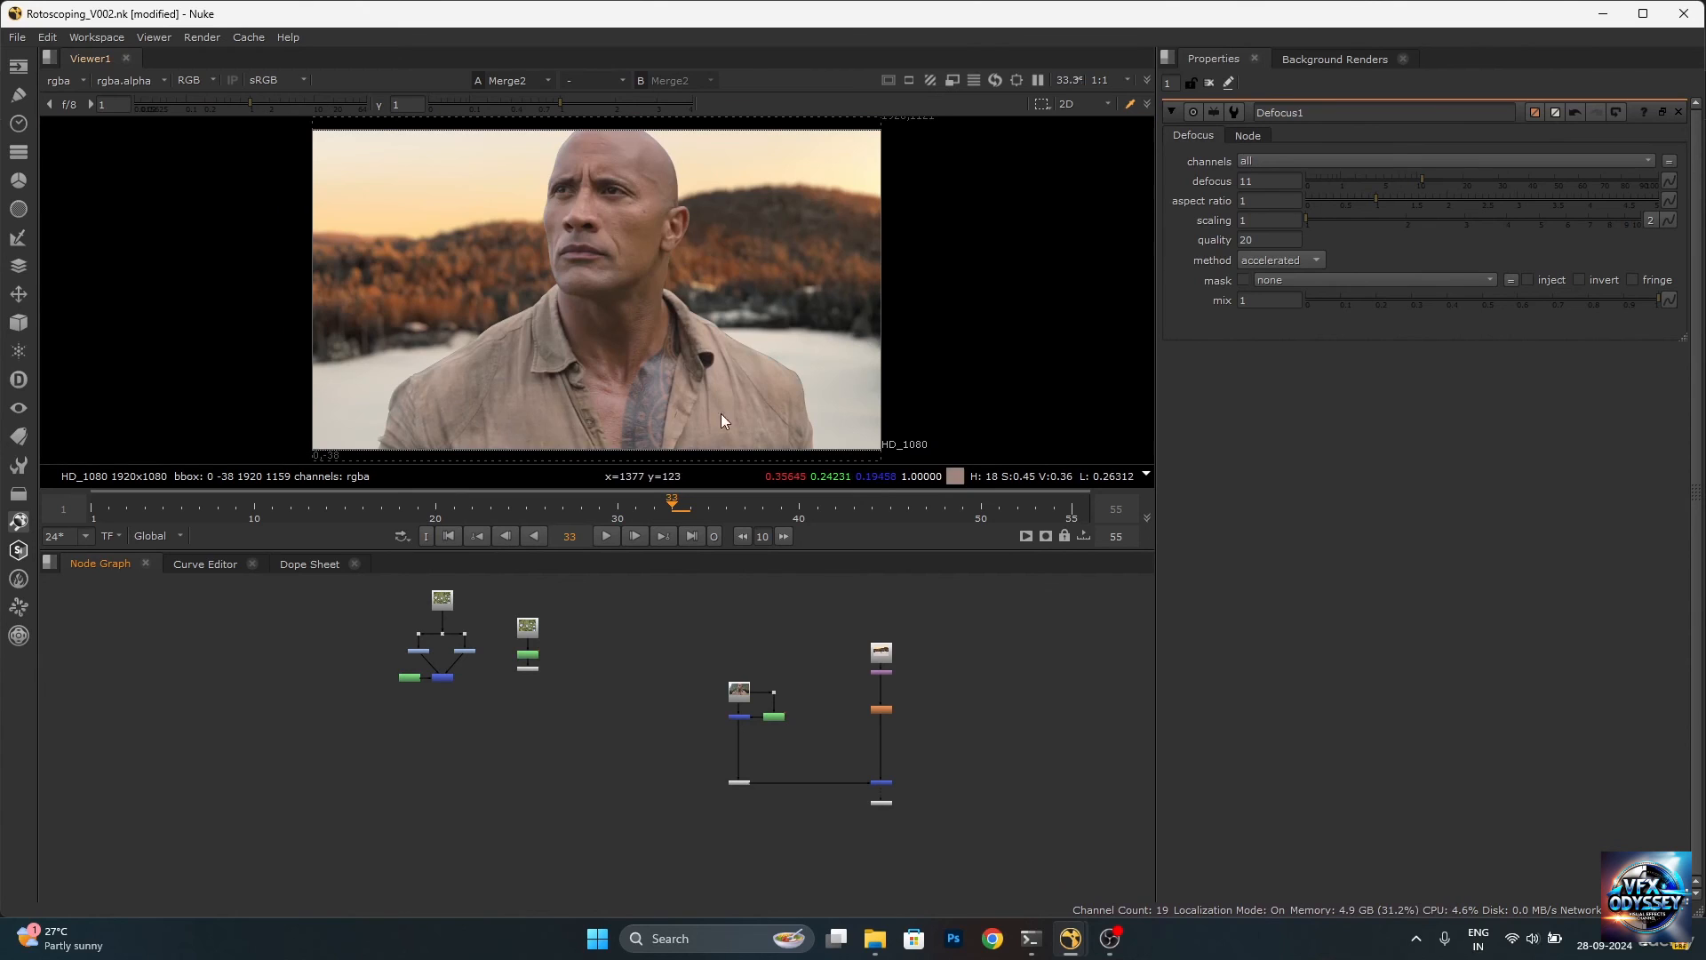
Add an unconnected Copy node set to copy rgba.alpha to rgba.alpha, and place it below and beside Merge1.
scroll(746, 738, "up", 4)
scroll(725, 724, "up", 1)
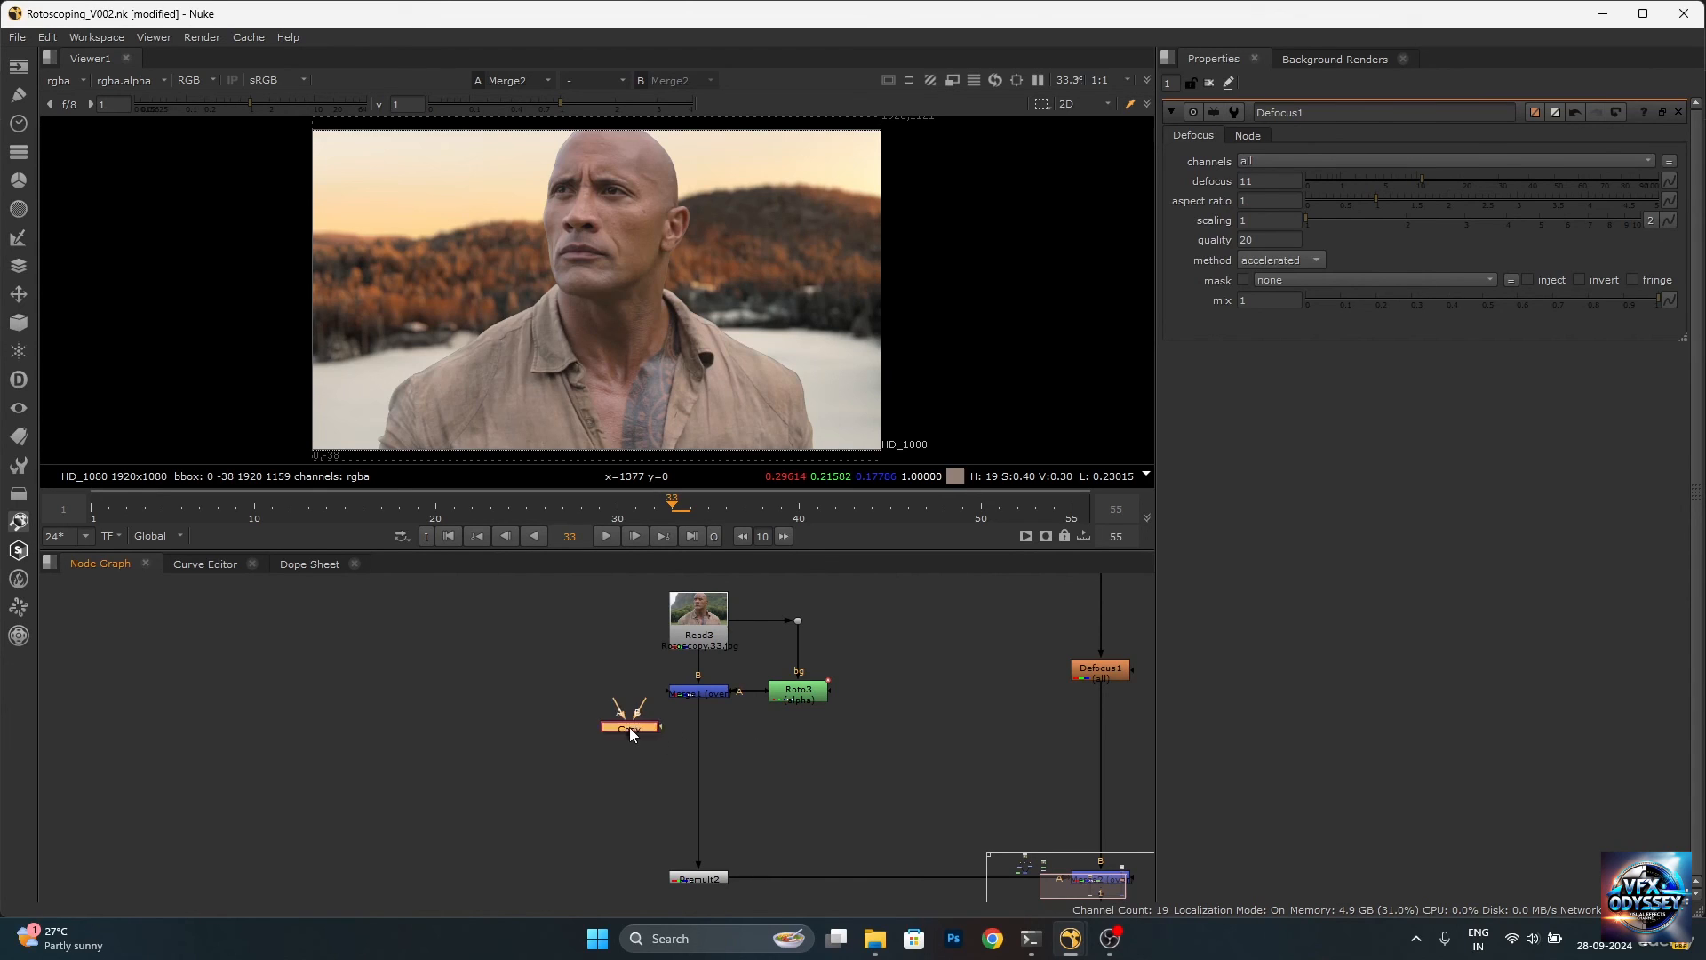
left_click_drag(638, 733, 640, 781)
scroll(640, 781, "up", 3)
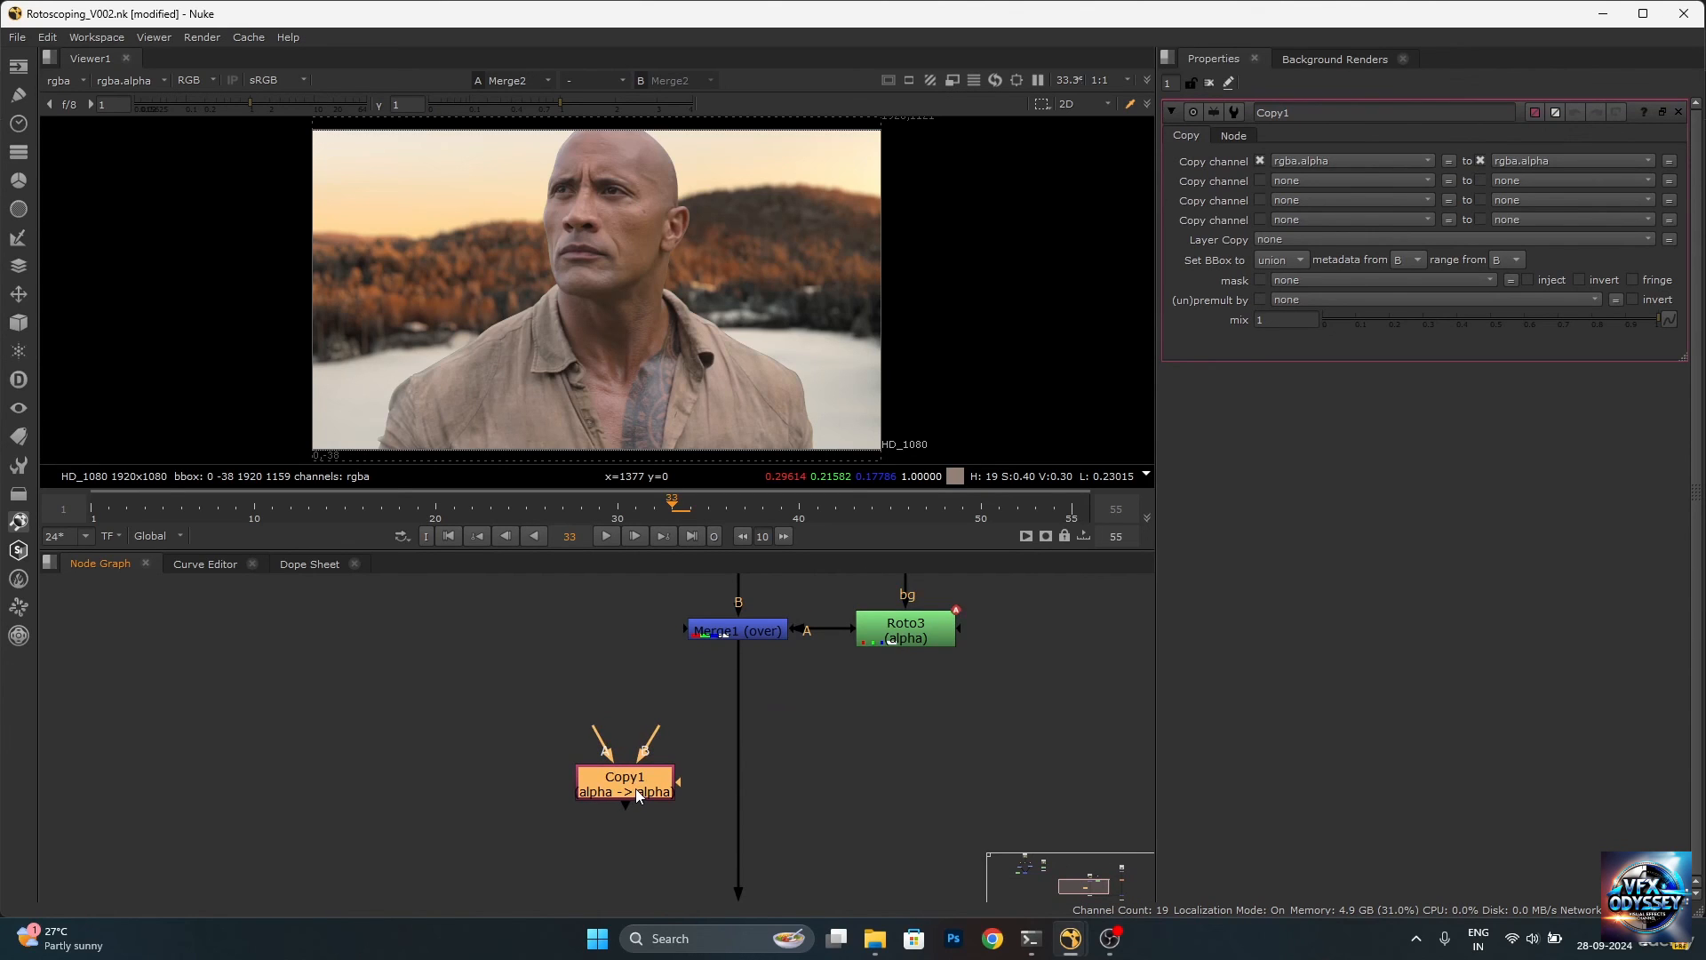
scroll(636, 787, "down", 3)
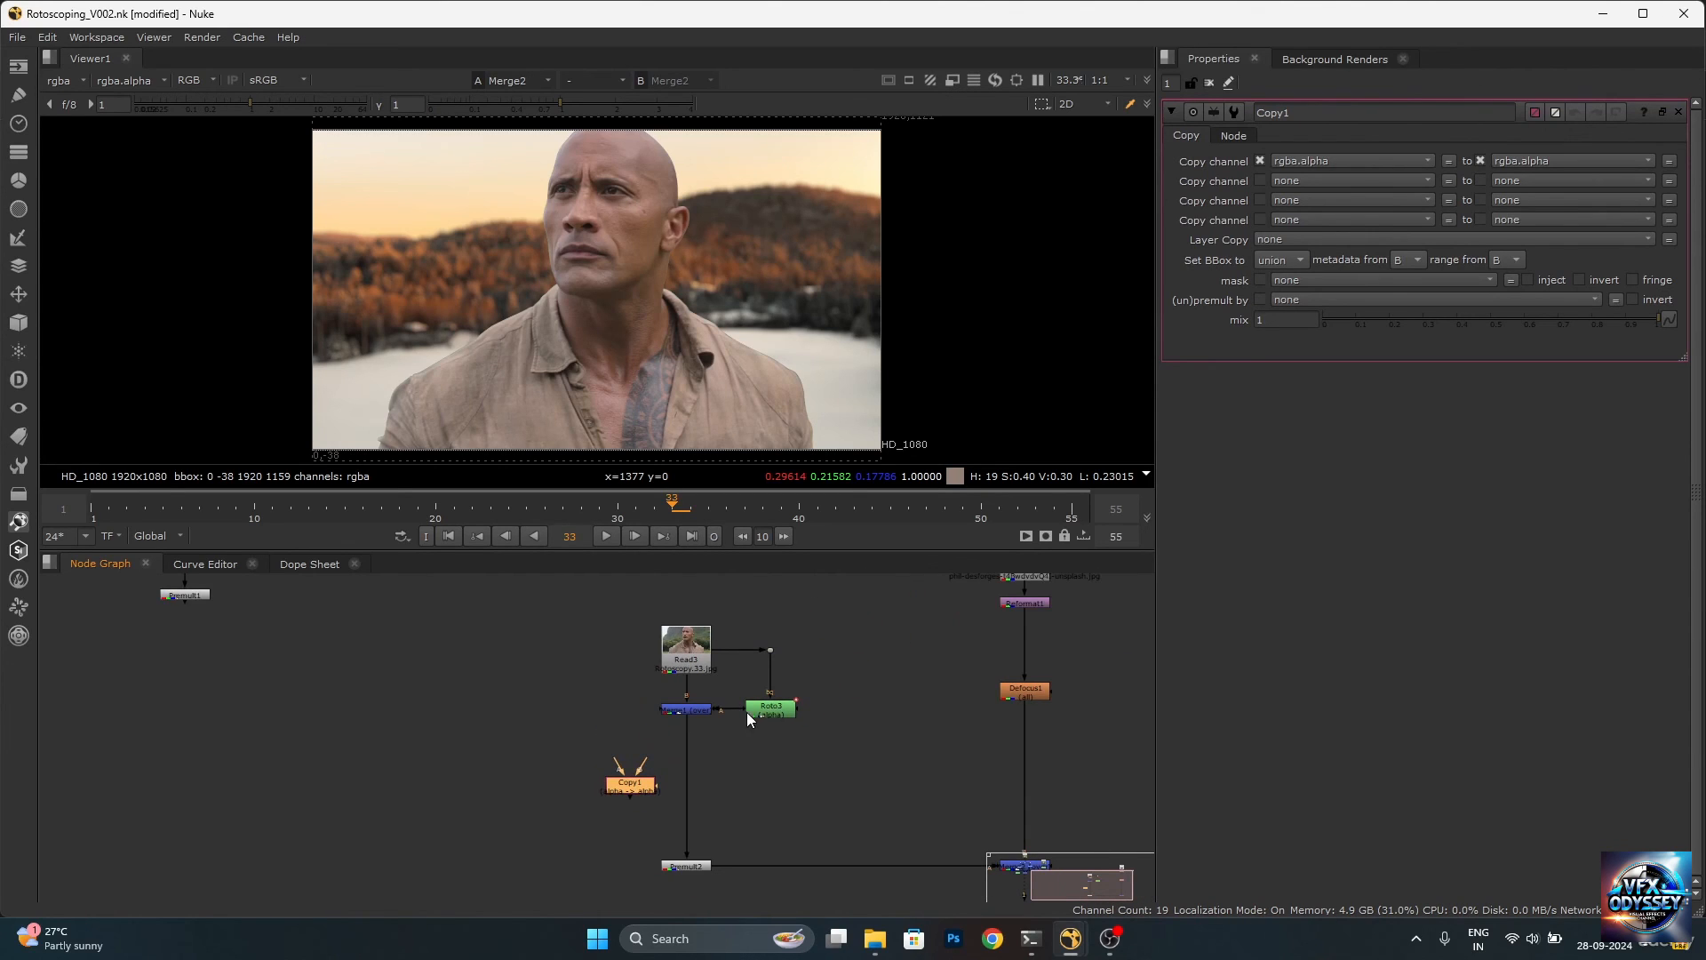
scroll(640, 771, "up", 3)
scroll(645, 764, "down", 4)
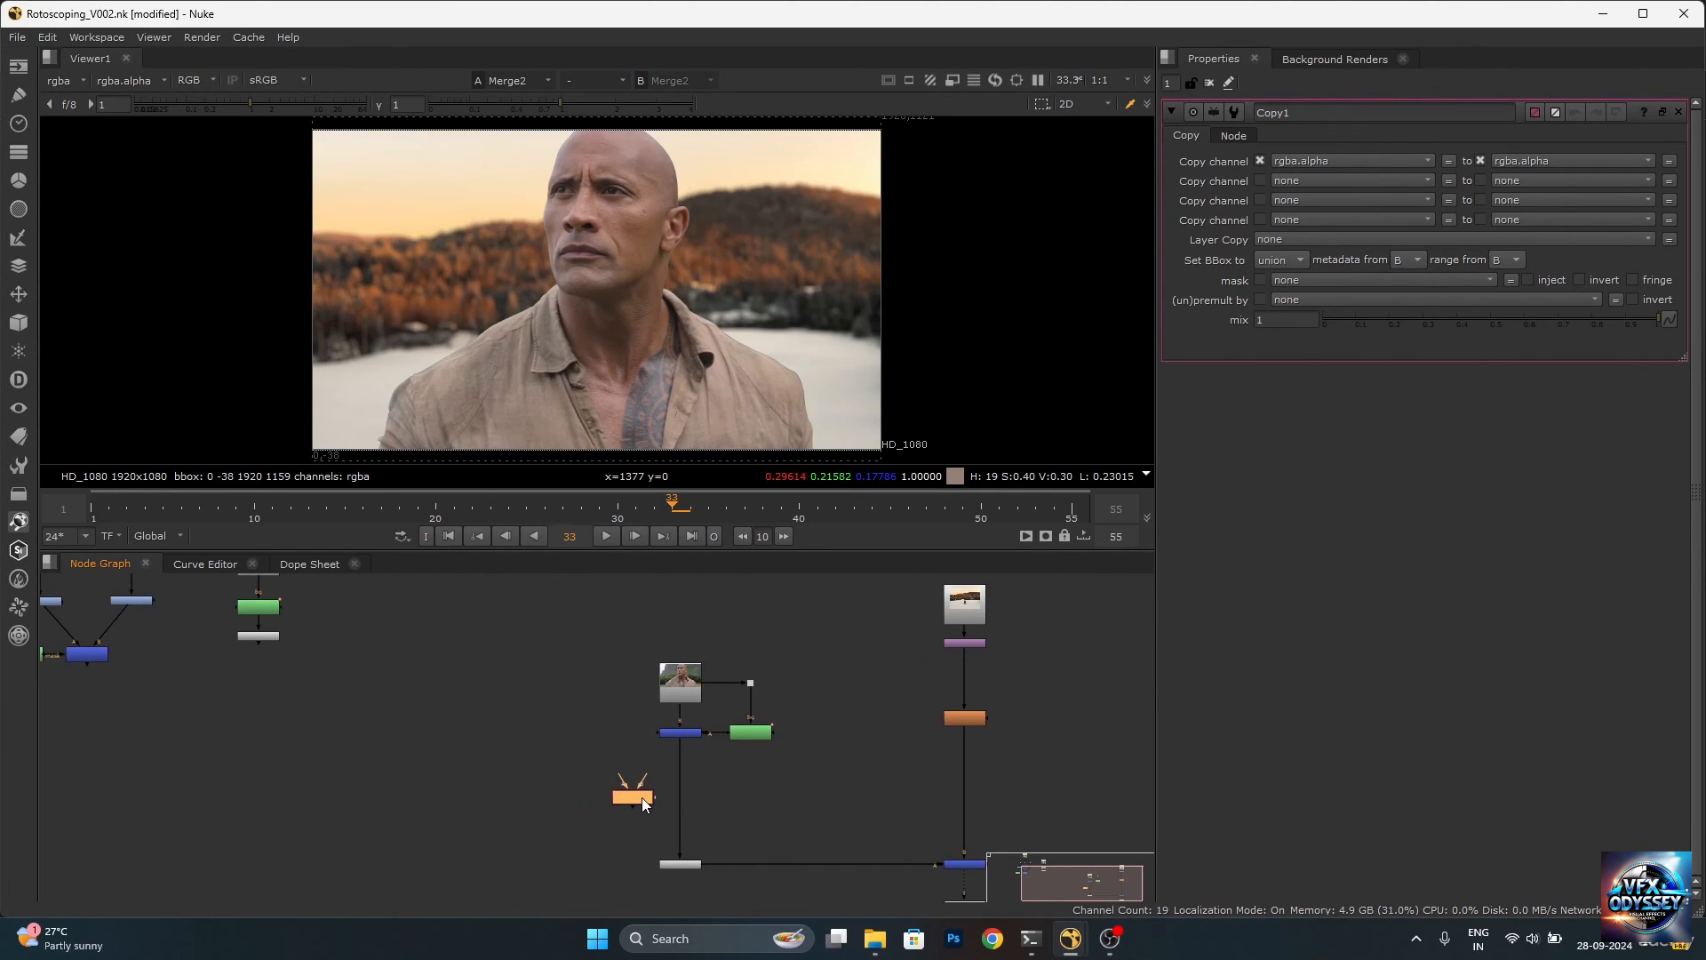
scroll(642, 797, "up", 2)
Disconnect Read3 from Merge1 and Roto3, move Roto3 aside, and delete Merge1.
left_click_drag(702, 640, 761, 627)
key("ctrl+z")
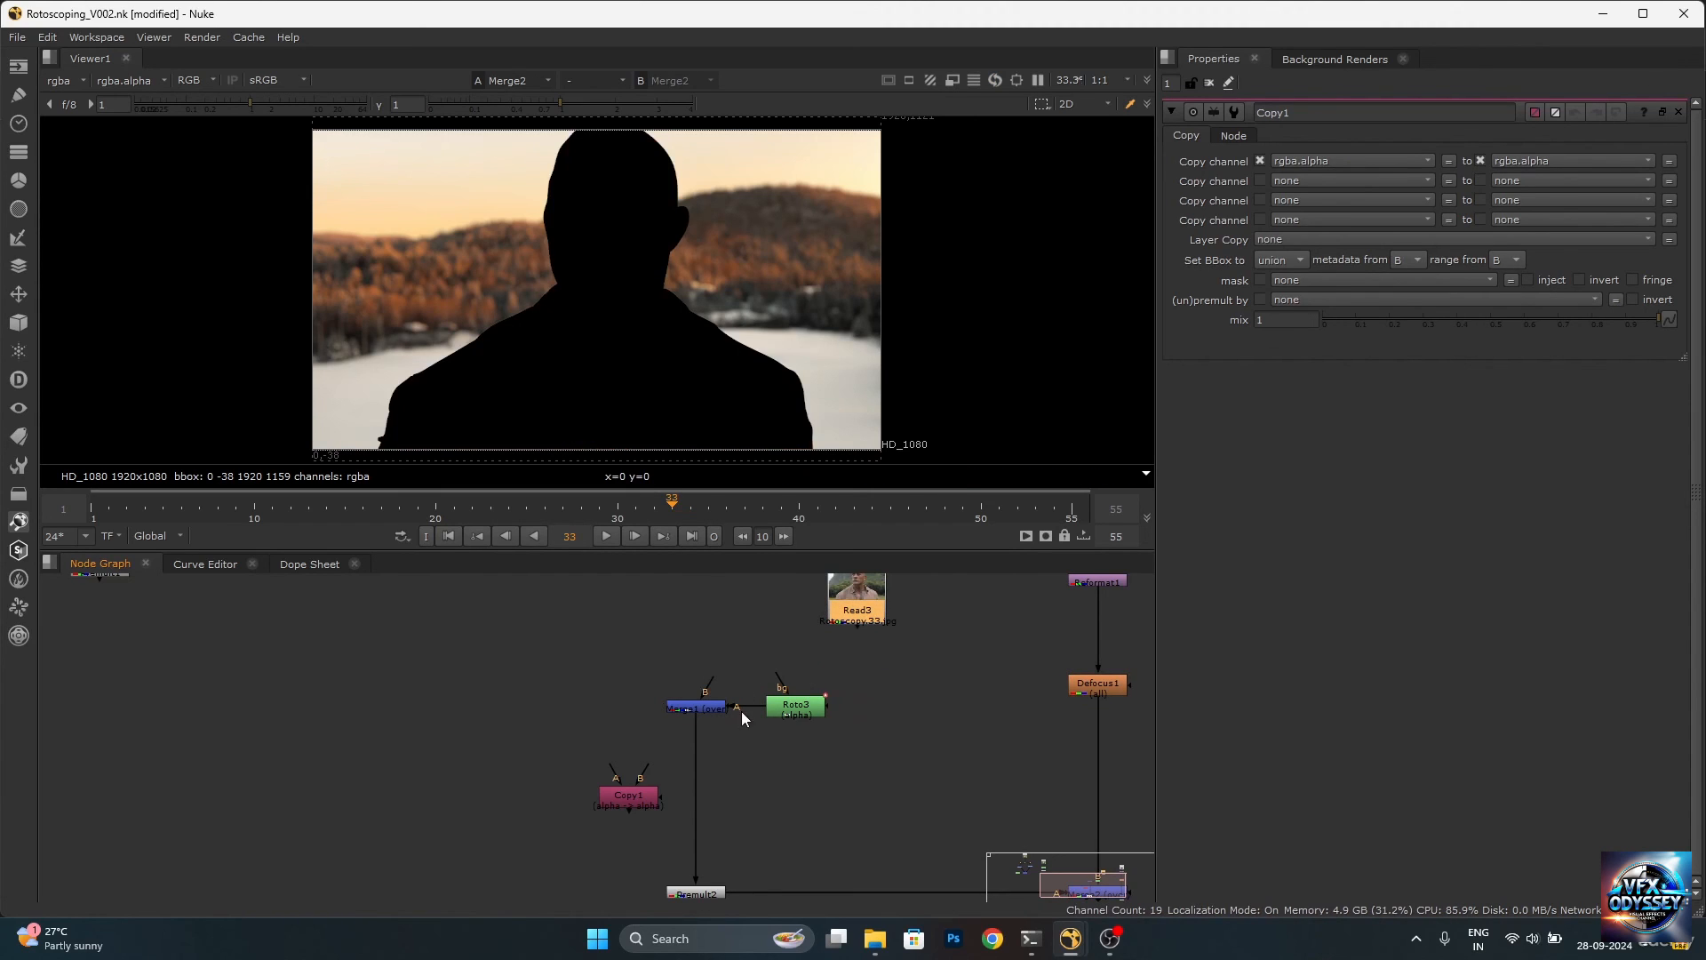
left_click_drag(732, 706, 622, 708)
key("Delete")
Connect Copy1's B input to Read3, its A input to Roto3, and Premult2 to Copy1, aligning Roto3 beside Copy1.
left_click_drag(653, 795, 856, 604)
left_click_drag(825, 718, 633, 709)
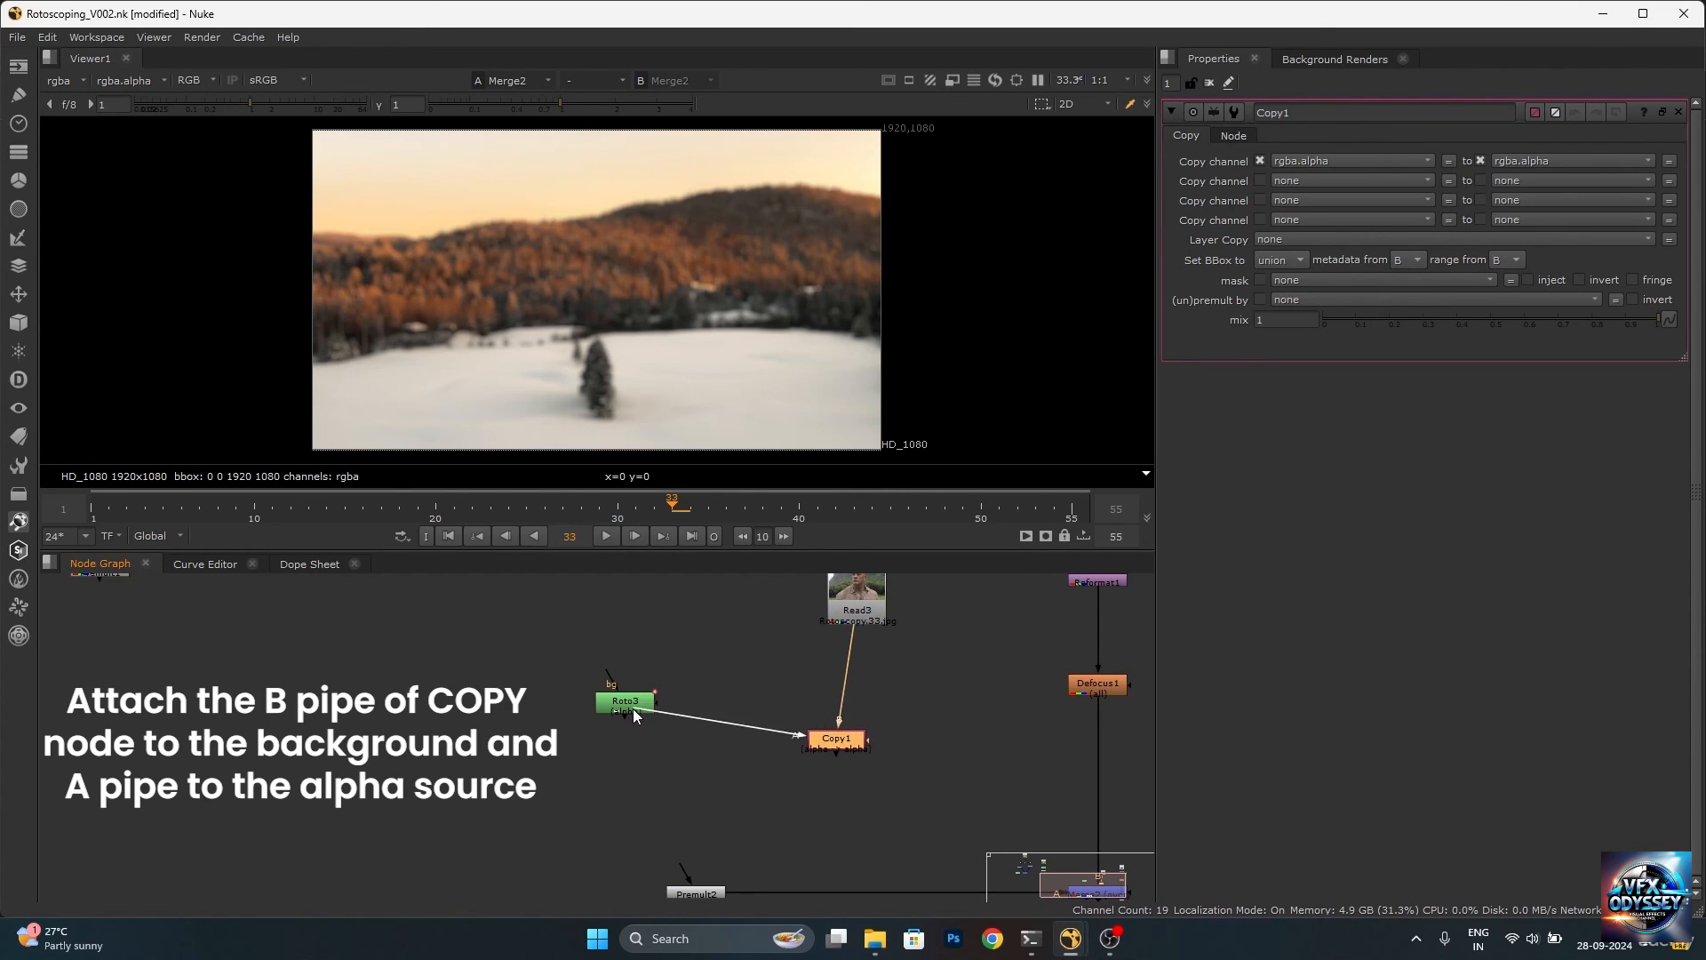
left_click_drag(843, 745, 700, 759)
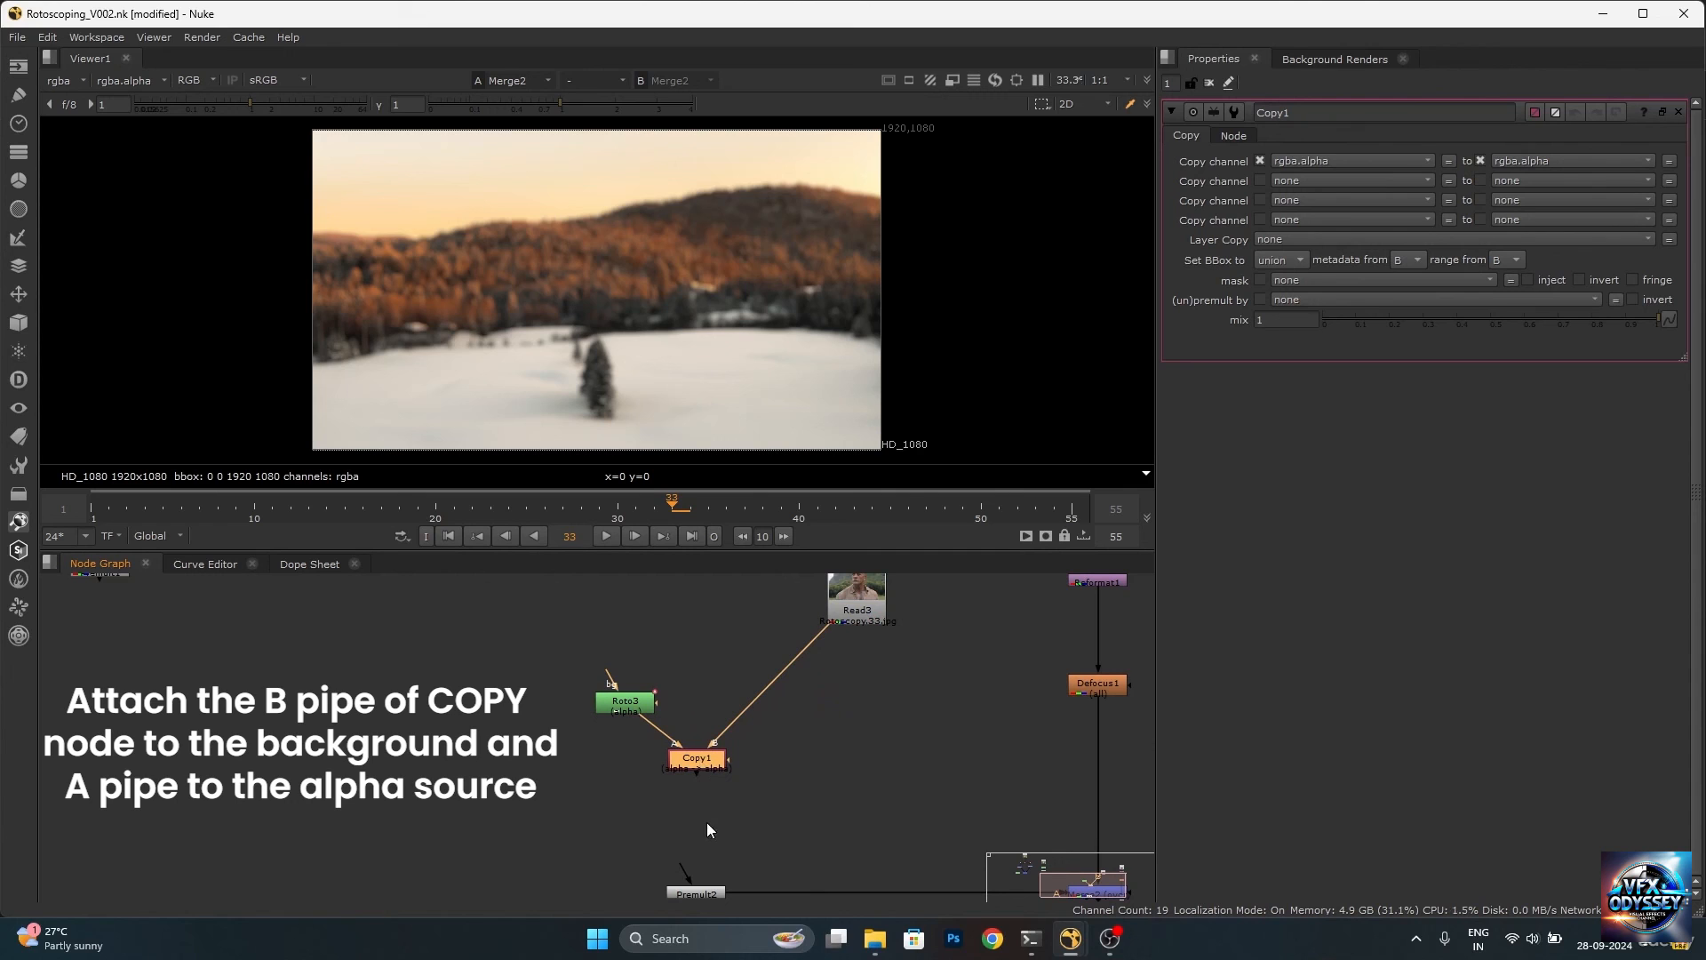
left_click_drag(688, 860, 697, 763)
left_click_drag(624, 702, 614, 758)
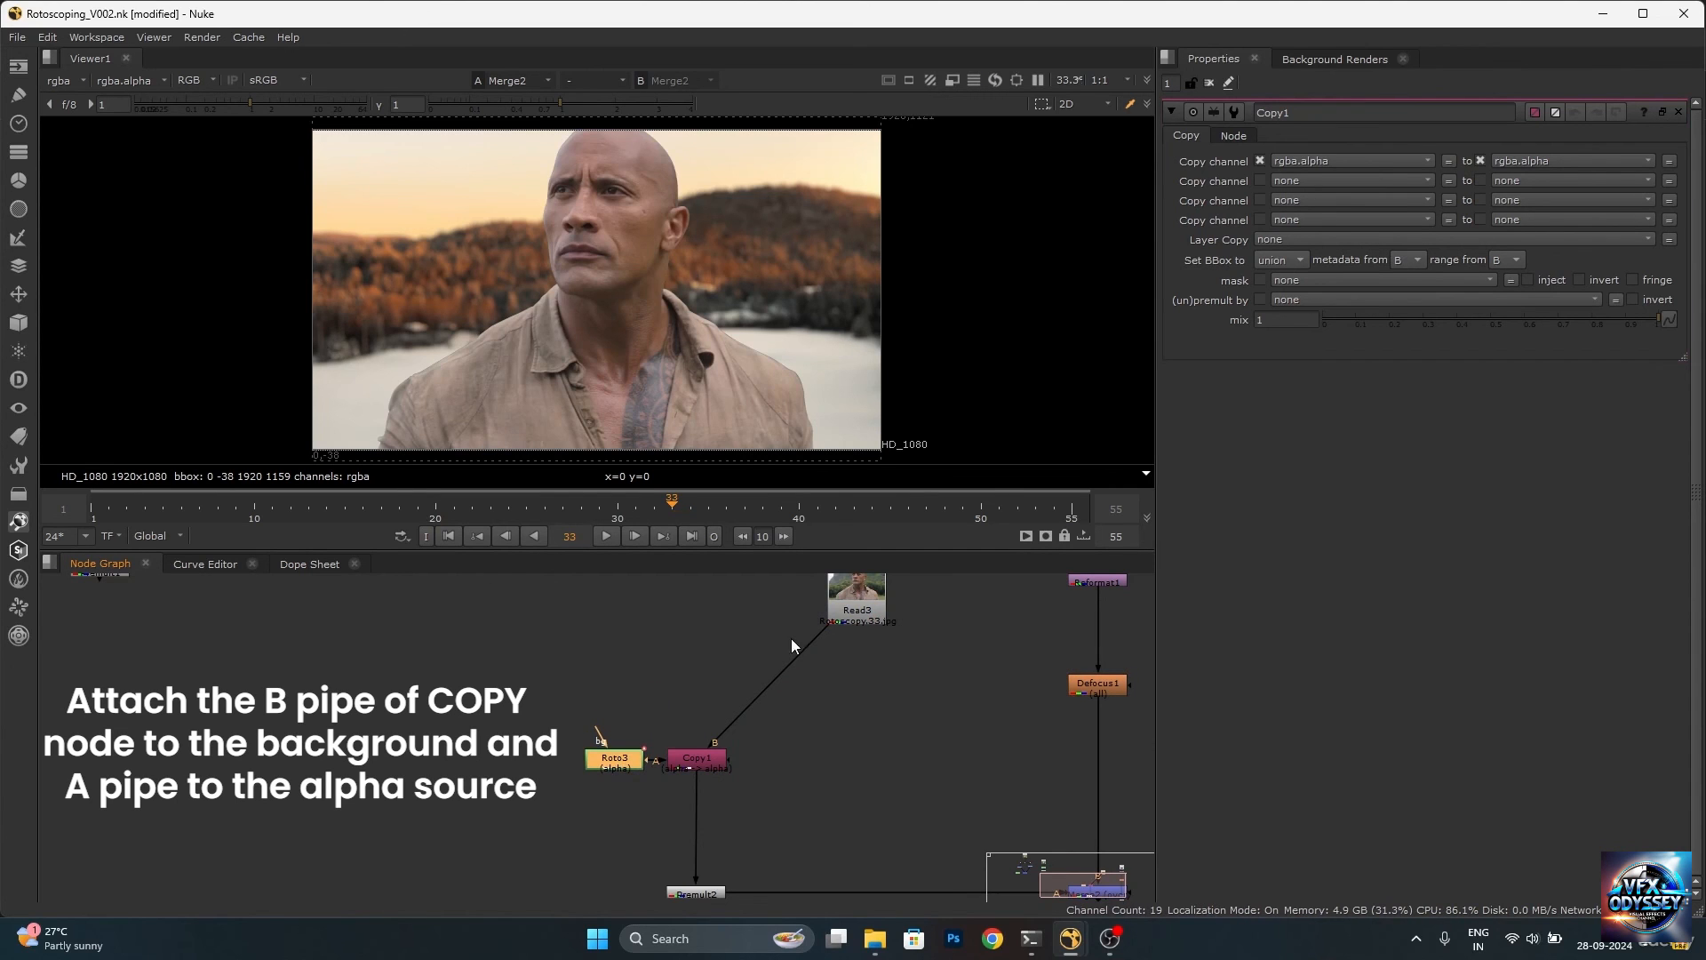
Add a Colour_Smear node and insert it into the connection between Premult2 and Merge2's A input.
scroll(744, 311, "up", 3)
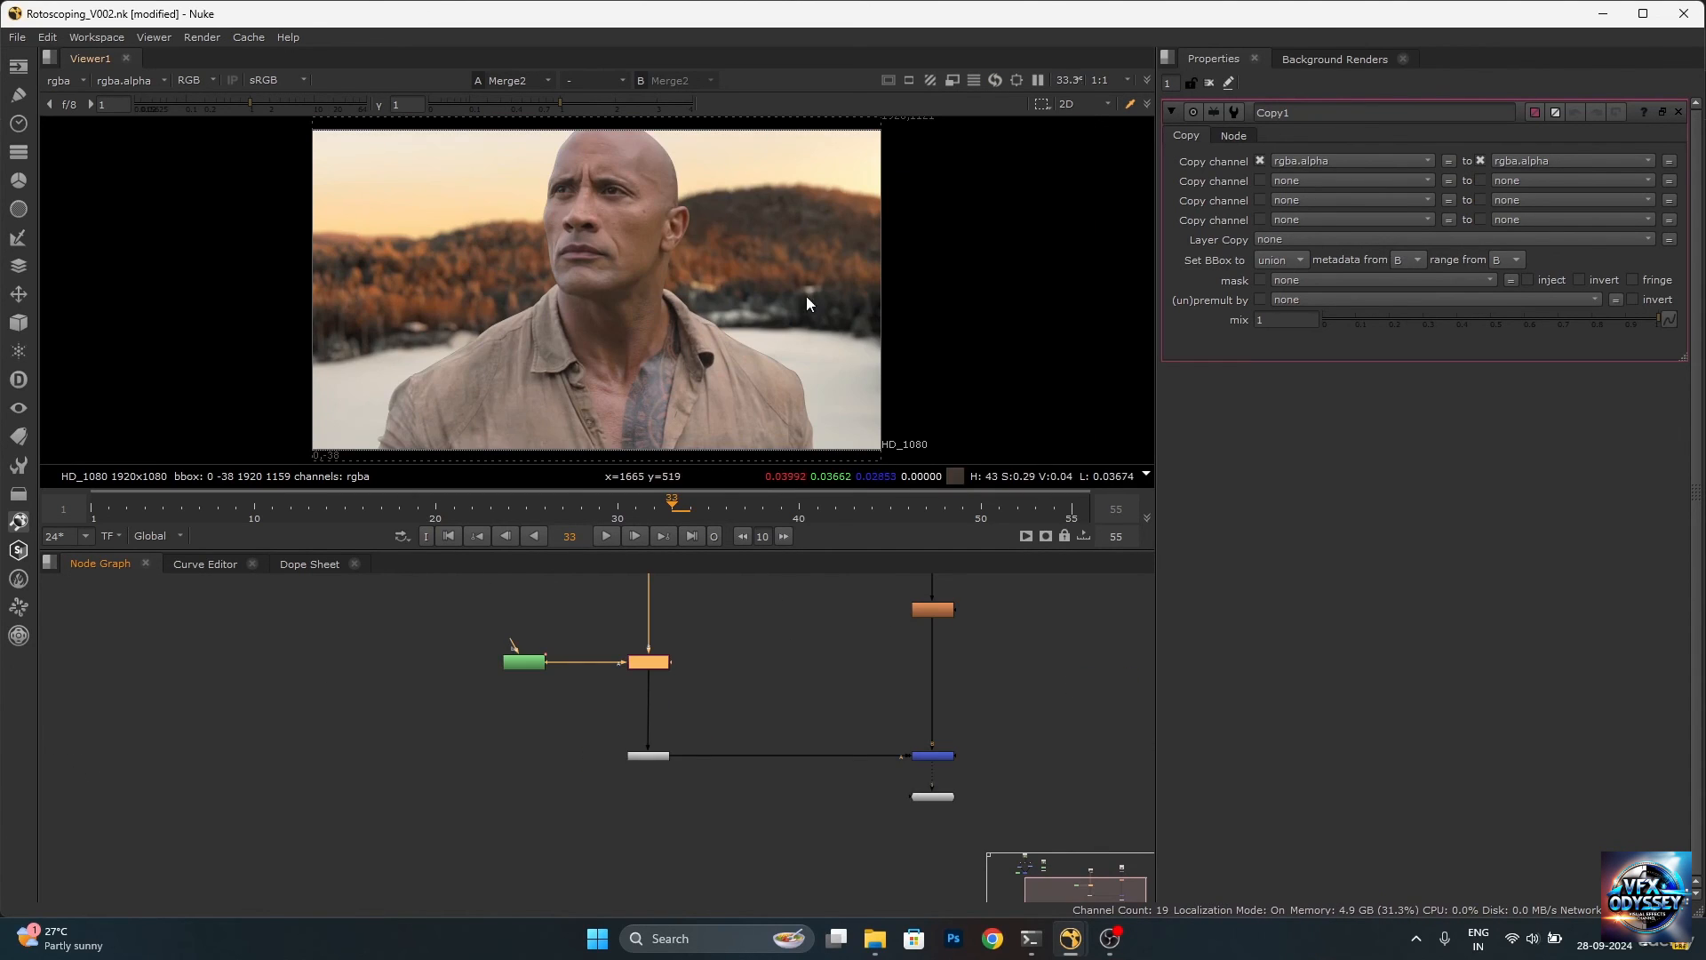
scroll(769, 349, "up", 5)
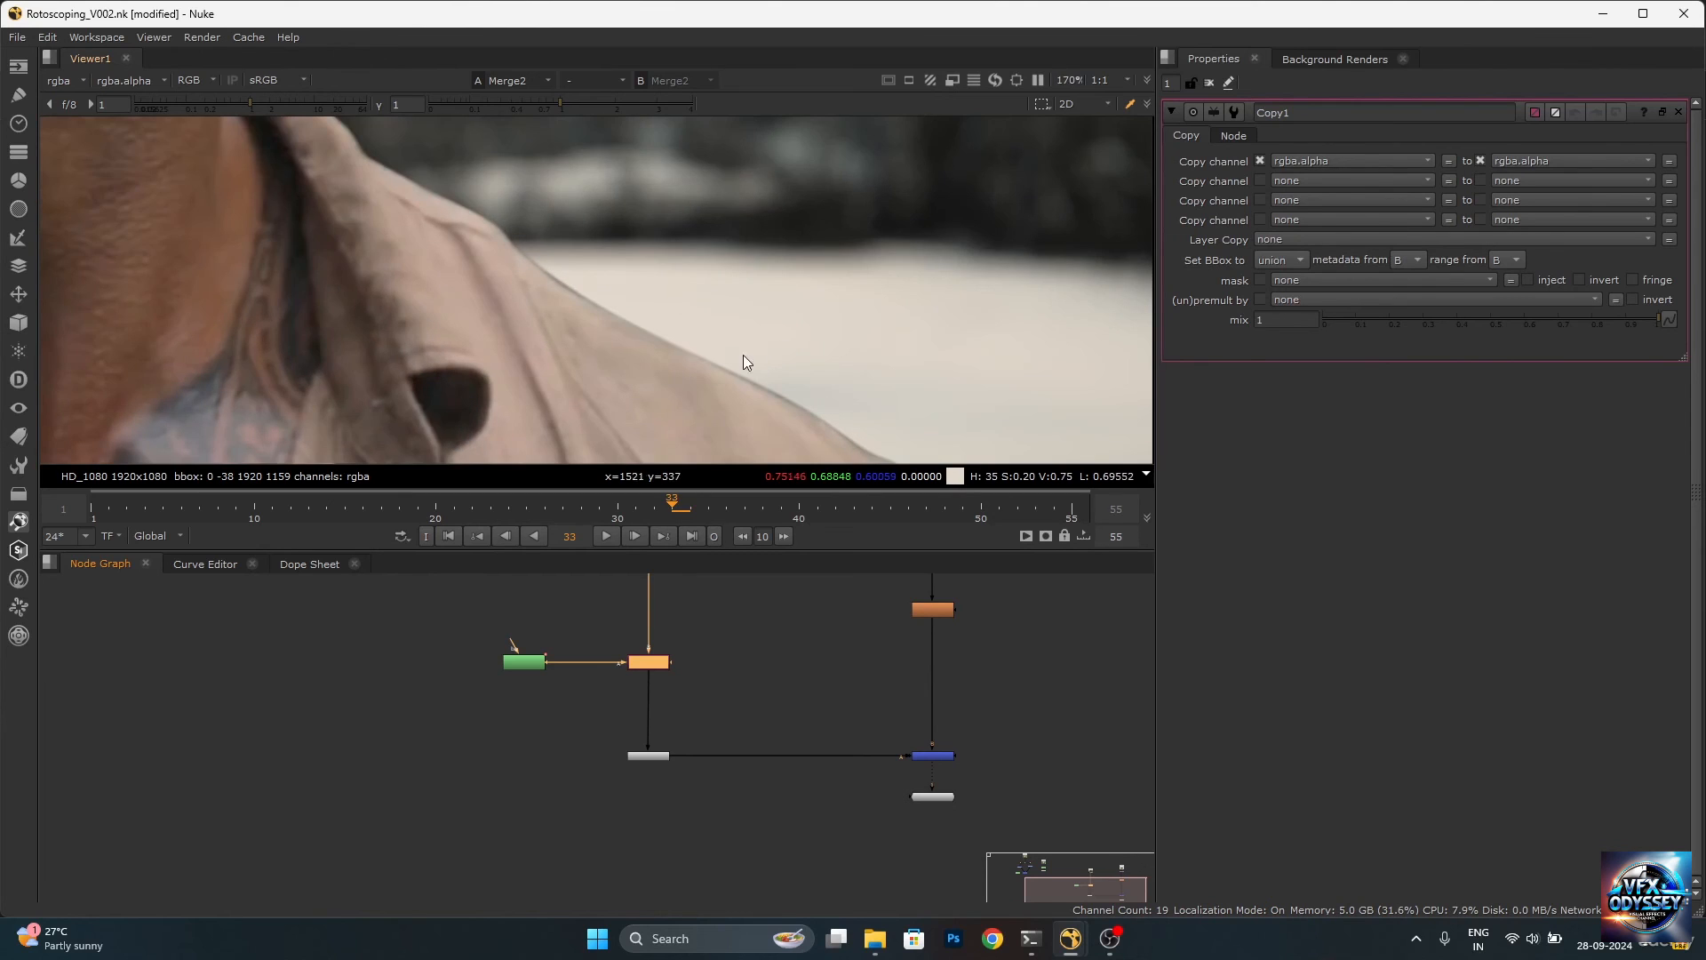
scroll(825, 324, "down", 5)
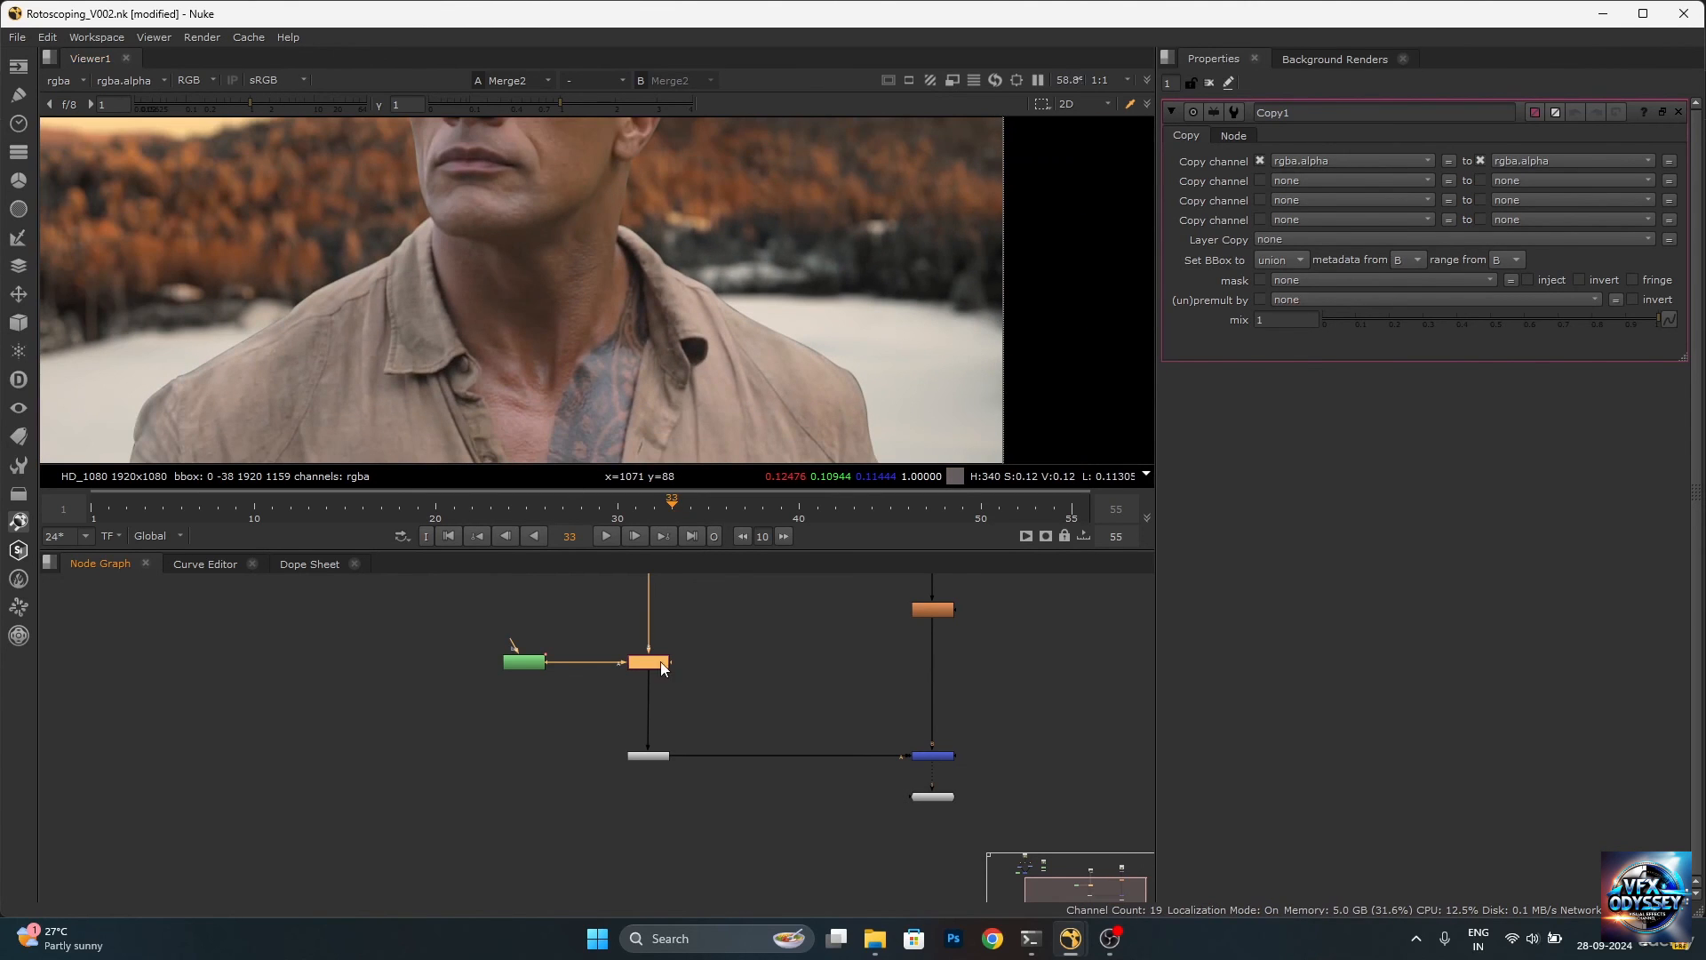
scroll(680, 717, "up", 2)
scroll(680, 720, "up", 1)
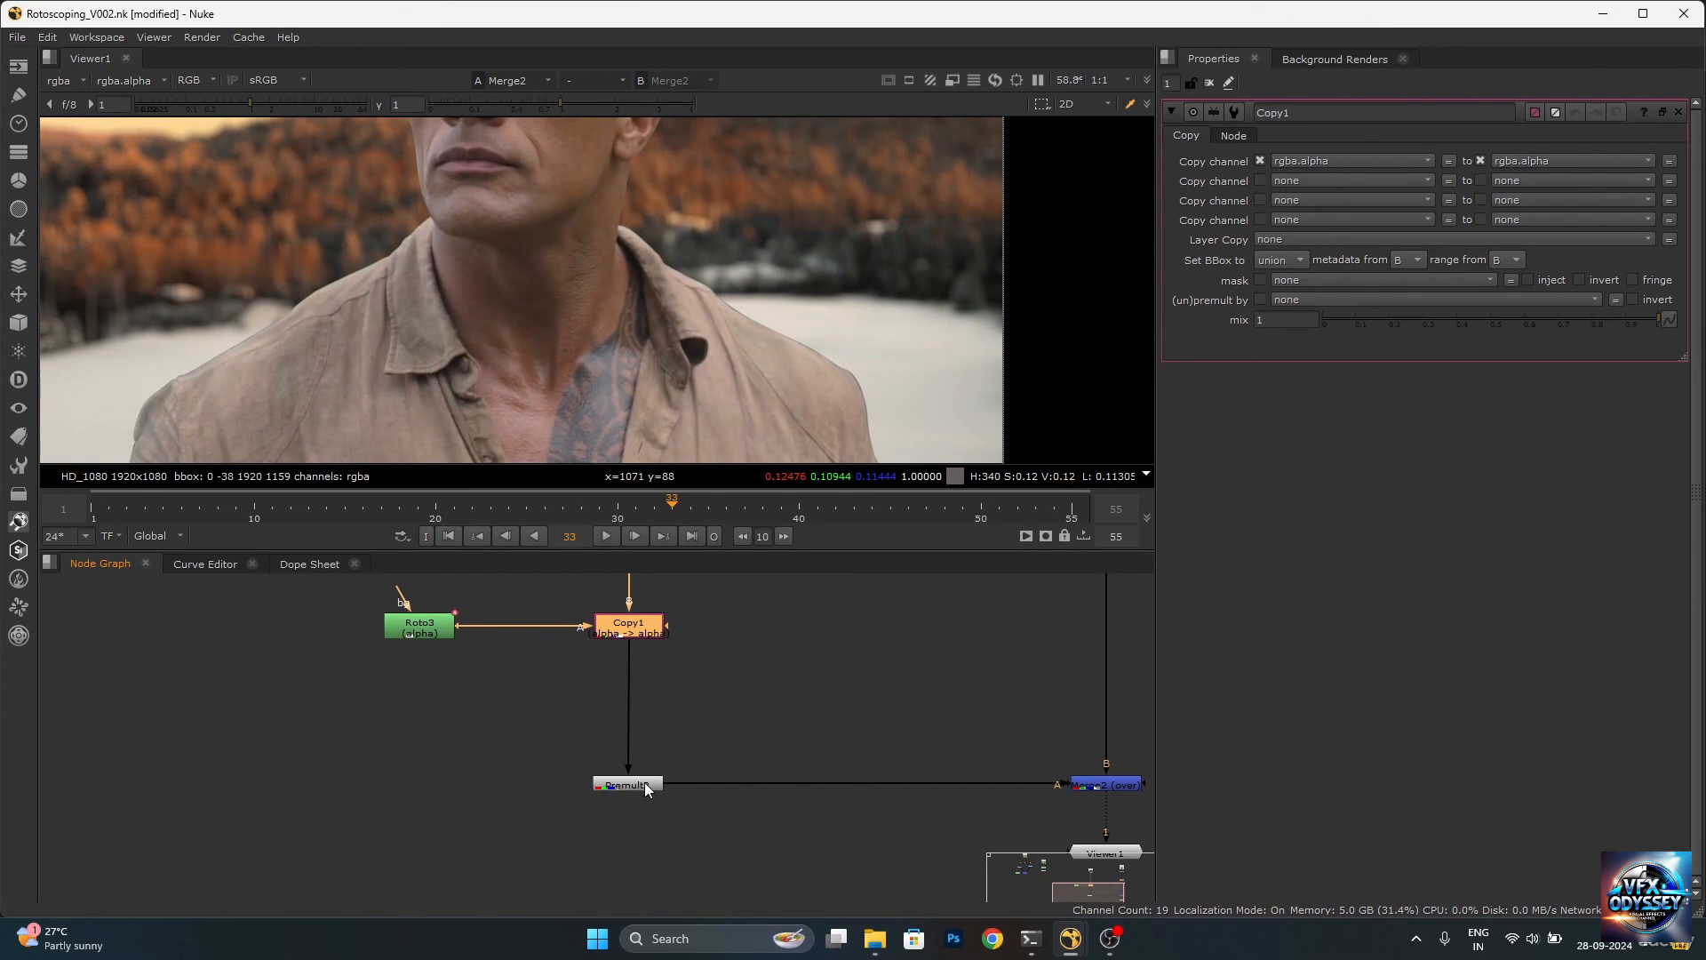
left_click(513, 766)
key("Tab")
type("cou")
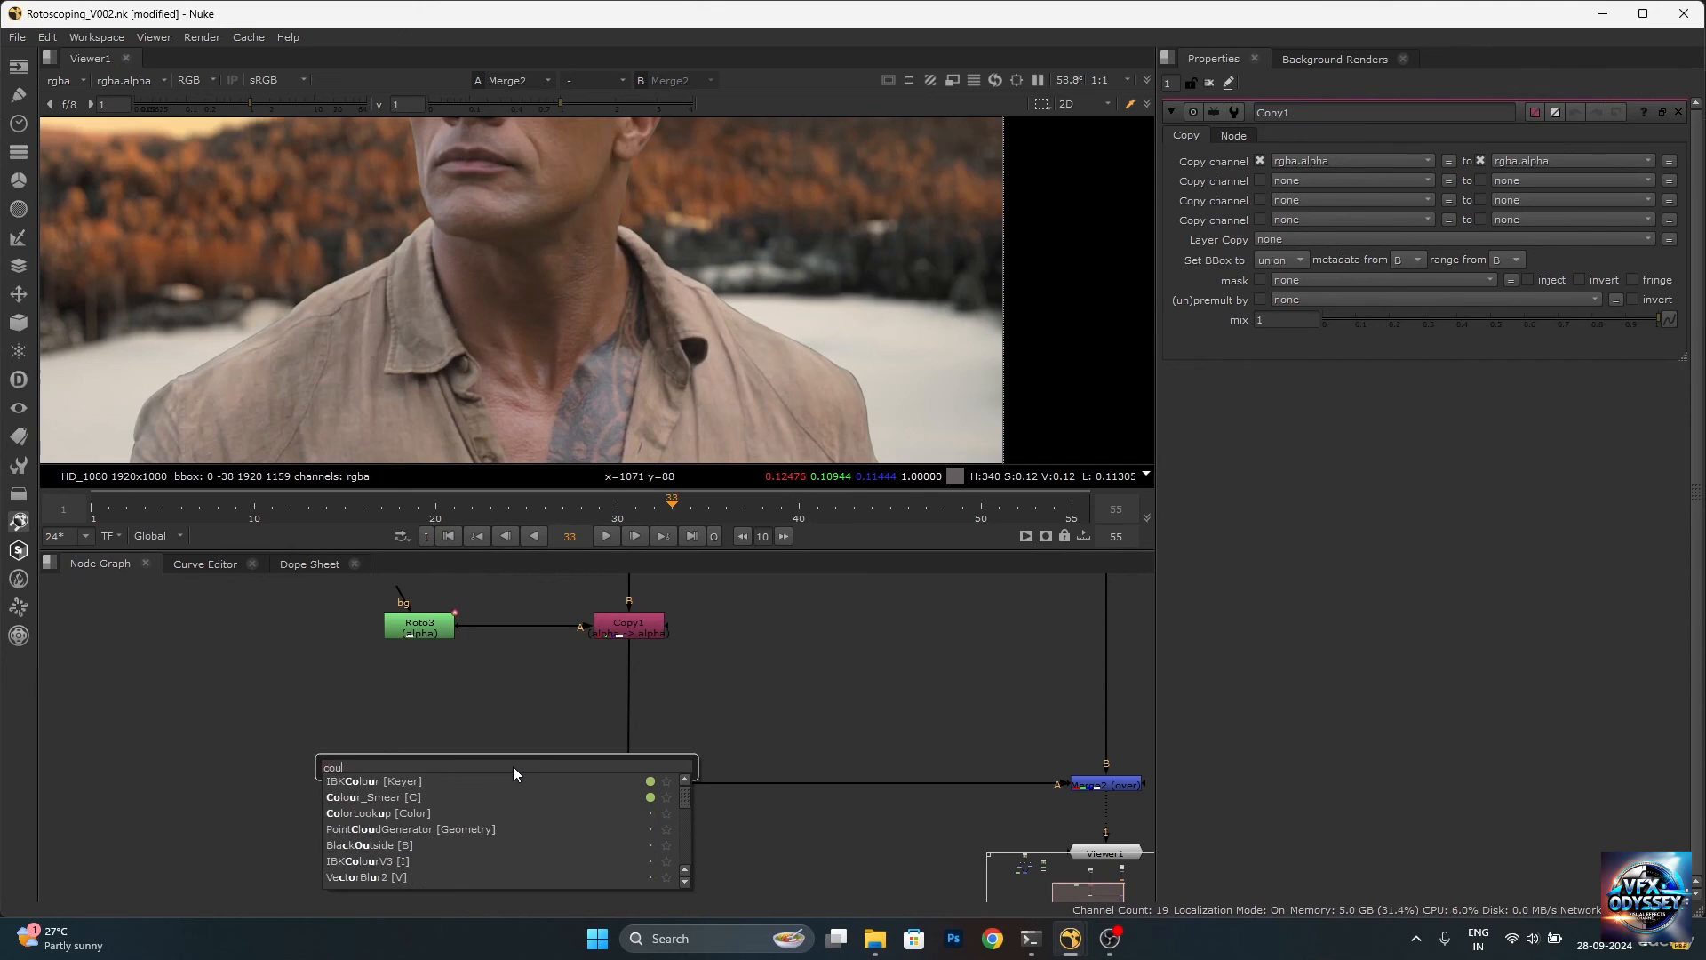
key("BackSpace")
type("lou")
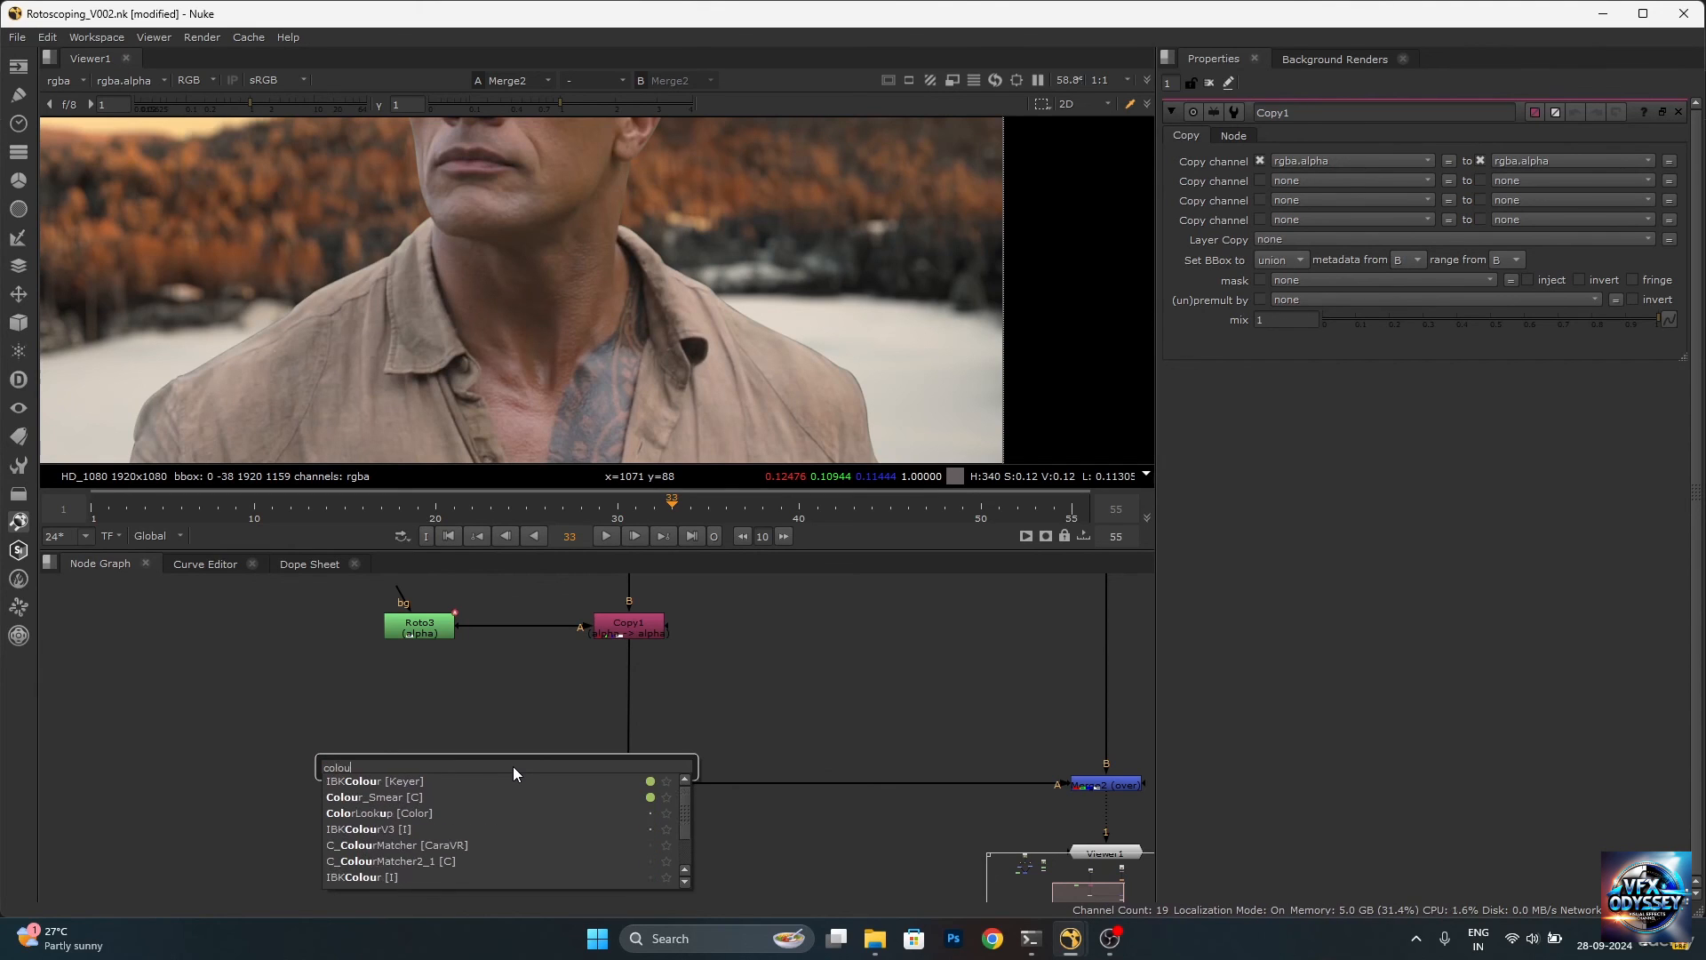
left_click(439, 797)
left_click_drag(512, 768, 764, 783)
Examine the smeared composite edges up close along both shoulders and around the head, ear and neck.
scroll(825, 391, "up", 5)
scroll(782, 342, "down", 3)
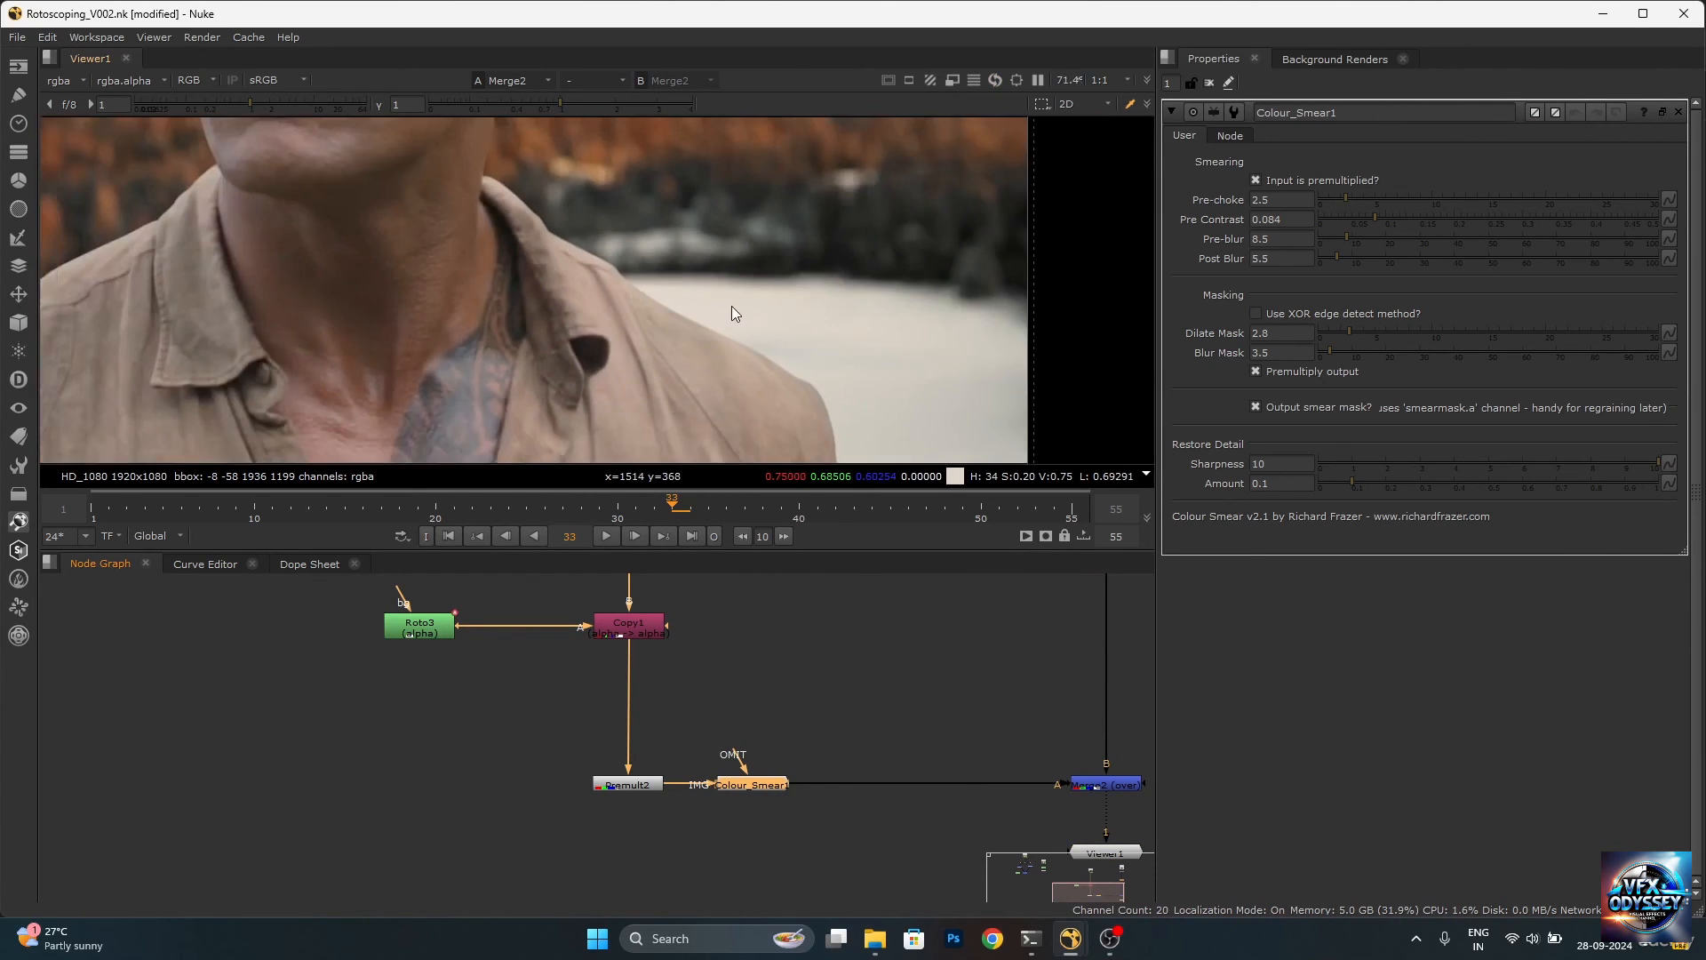
scroll(748, 417, "up", 3)
scroll(824, 354, "down", 5)
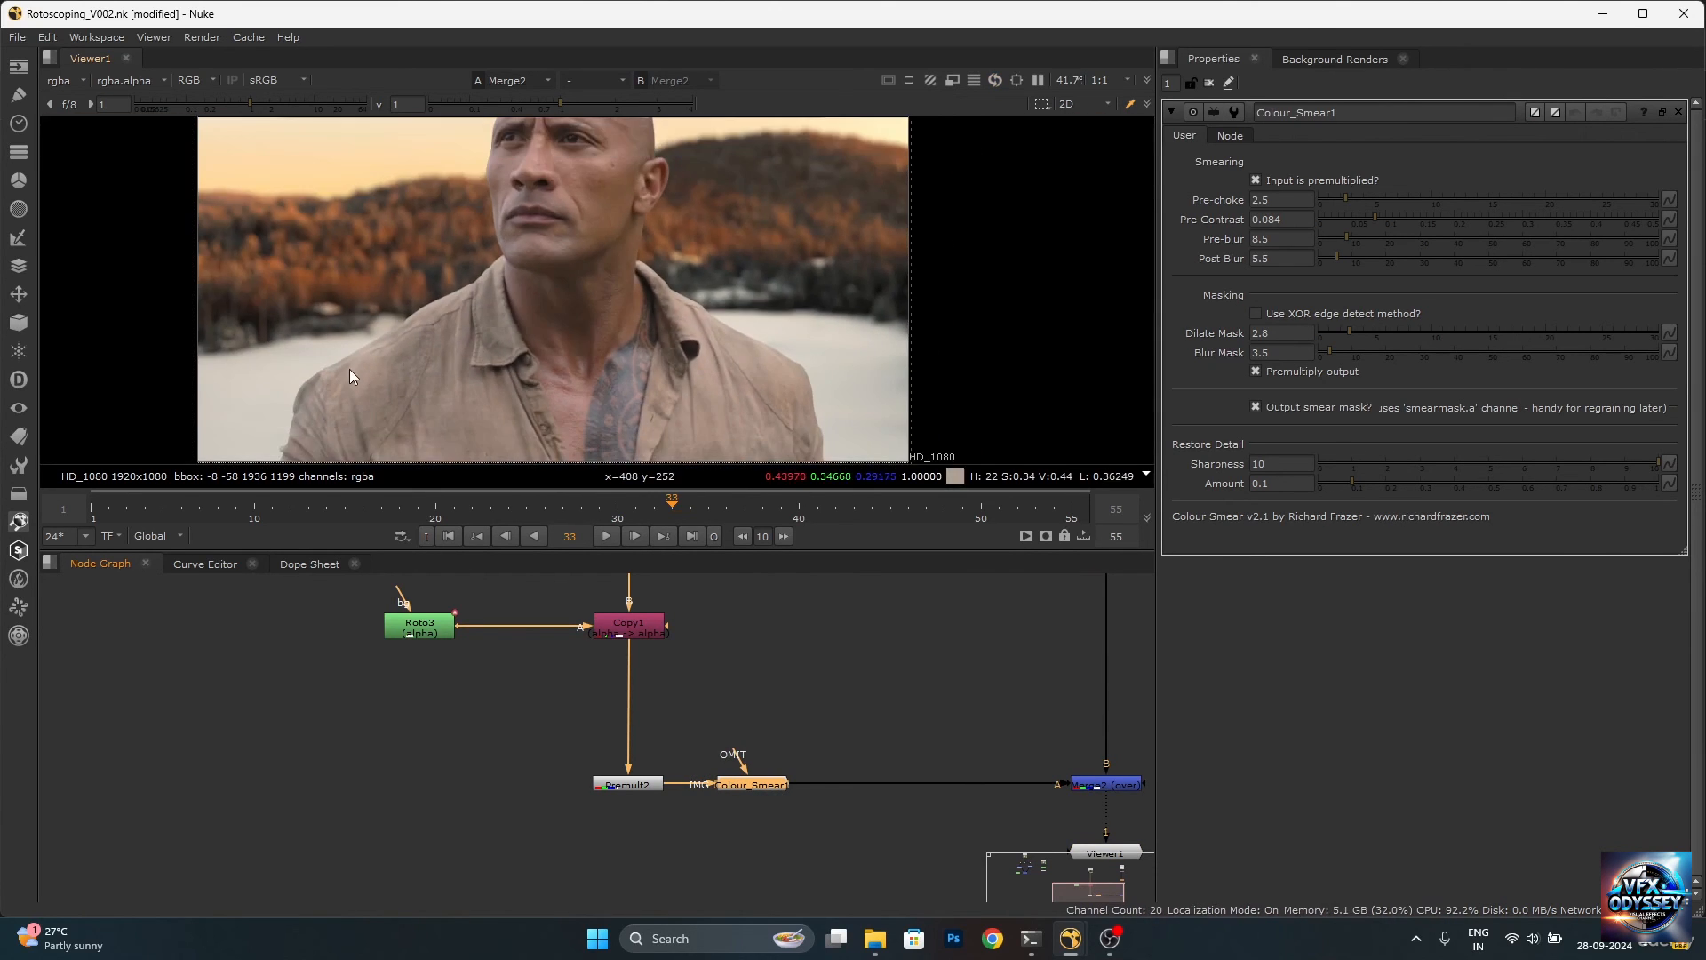
scroll(349, 370, "up", 5)
scroll(350, 366, "down", 3)
scroll(400, 343, "up", 3)
scroll(606, 274, "down", 5)
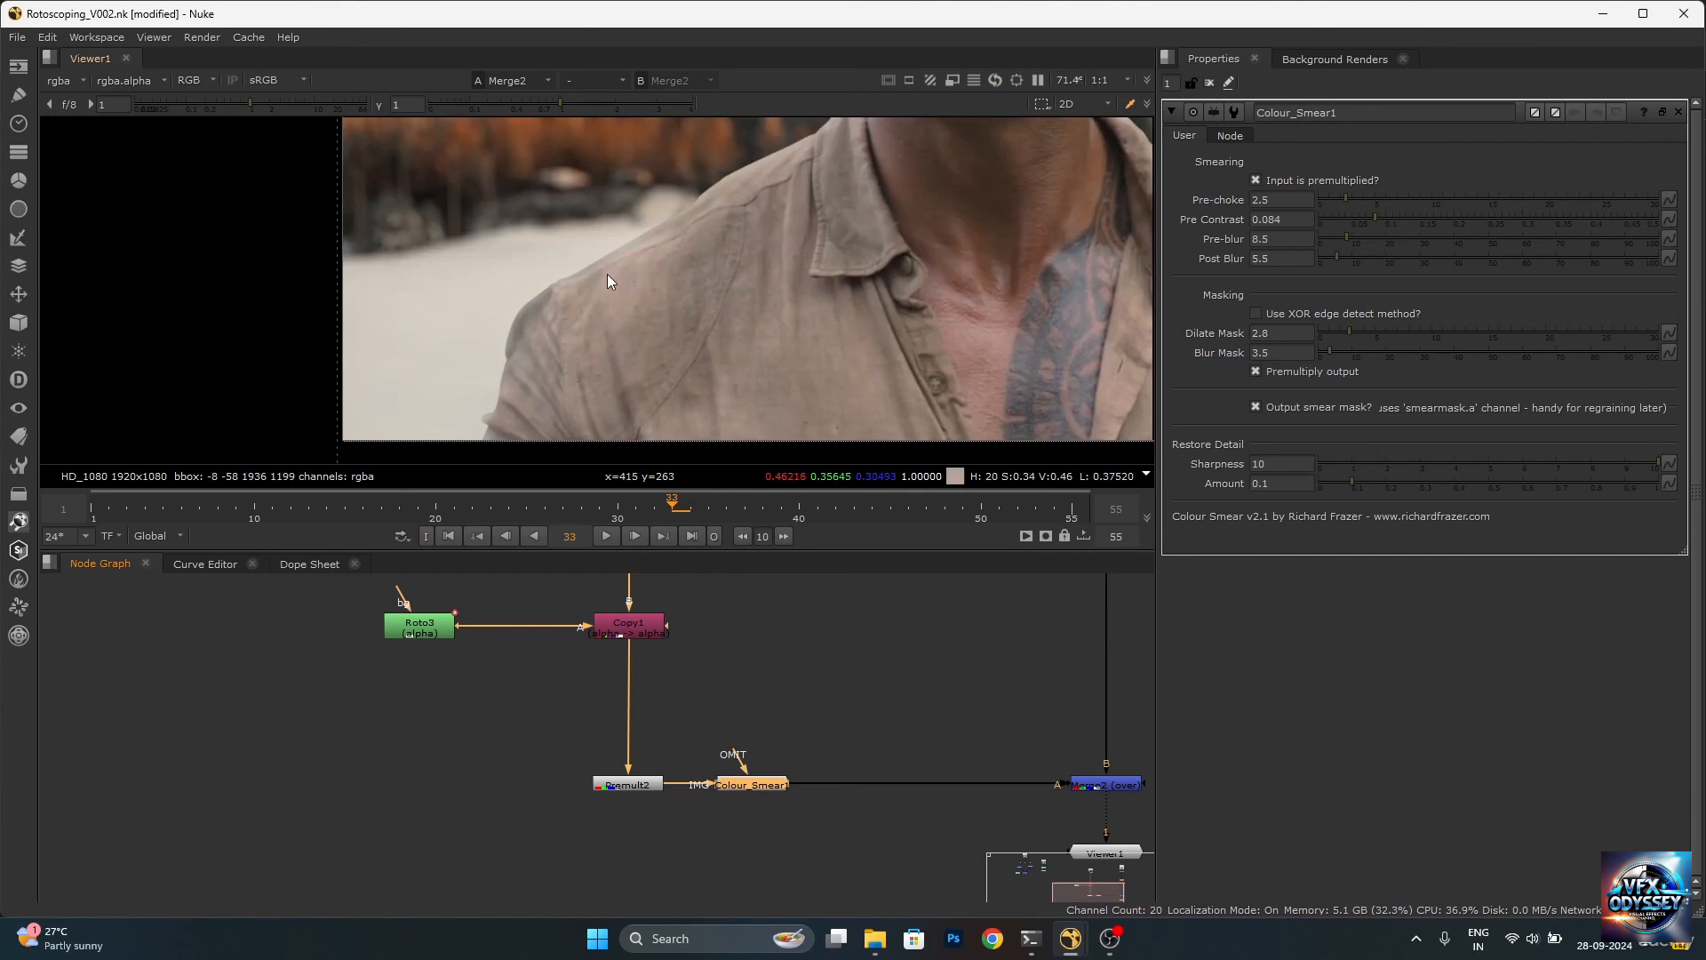
scroll(652, 228, "up", 4)
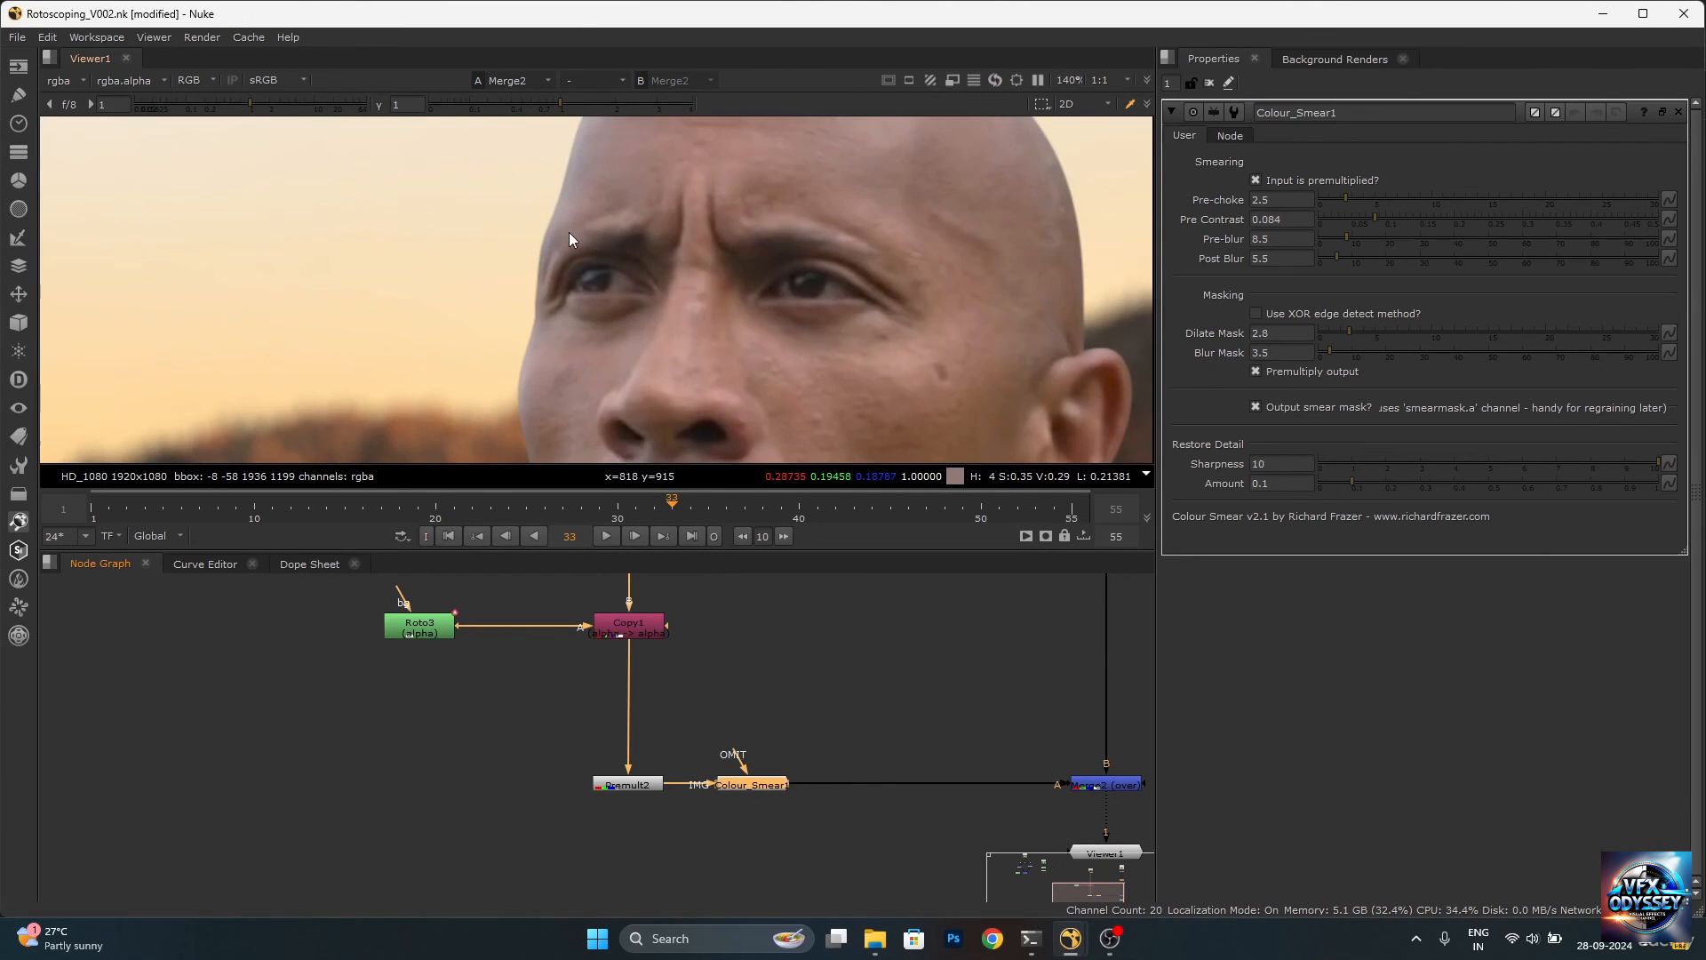
scroll(584, 297, "up", 2)
scroll(828, 255, "down", 5)
scroll(828, 255, "up", 3)
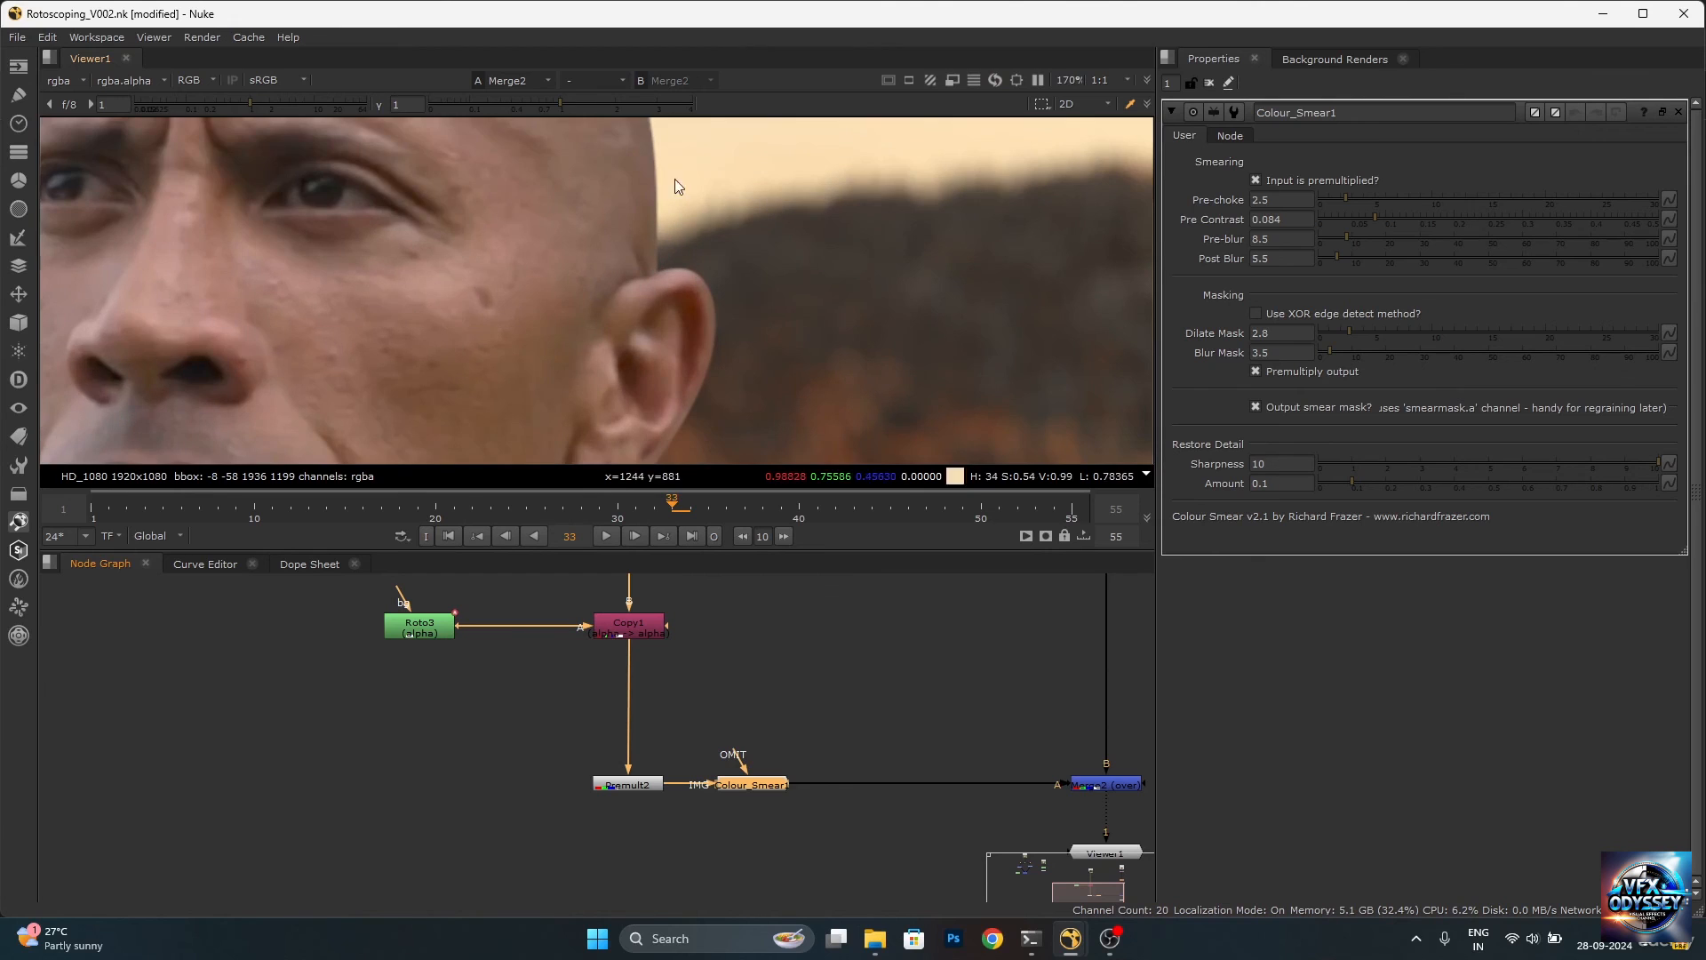
scroll(722, 329, "up", 1)
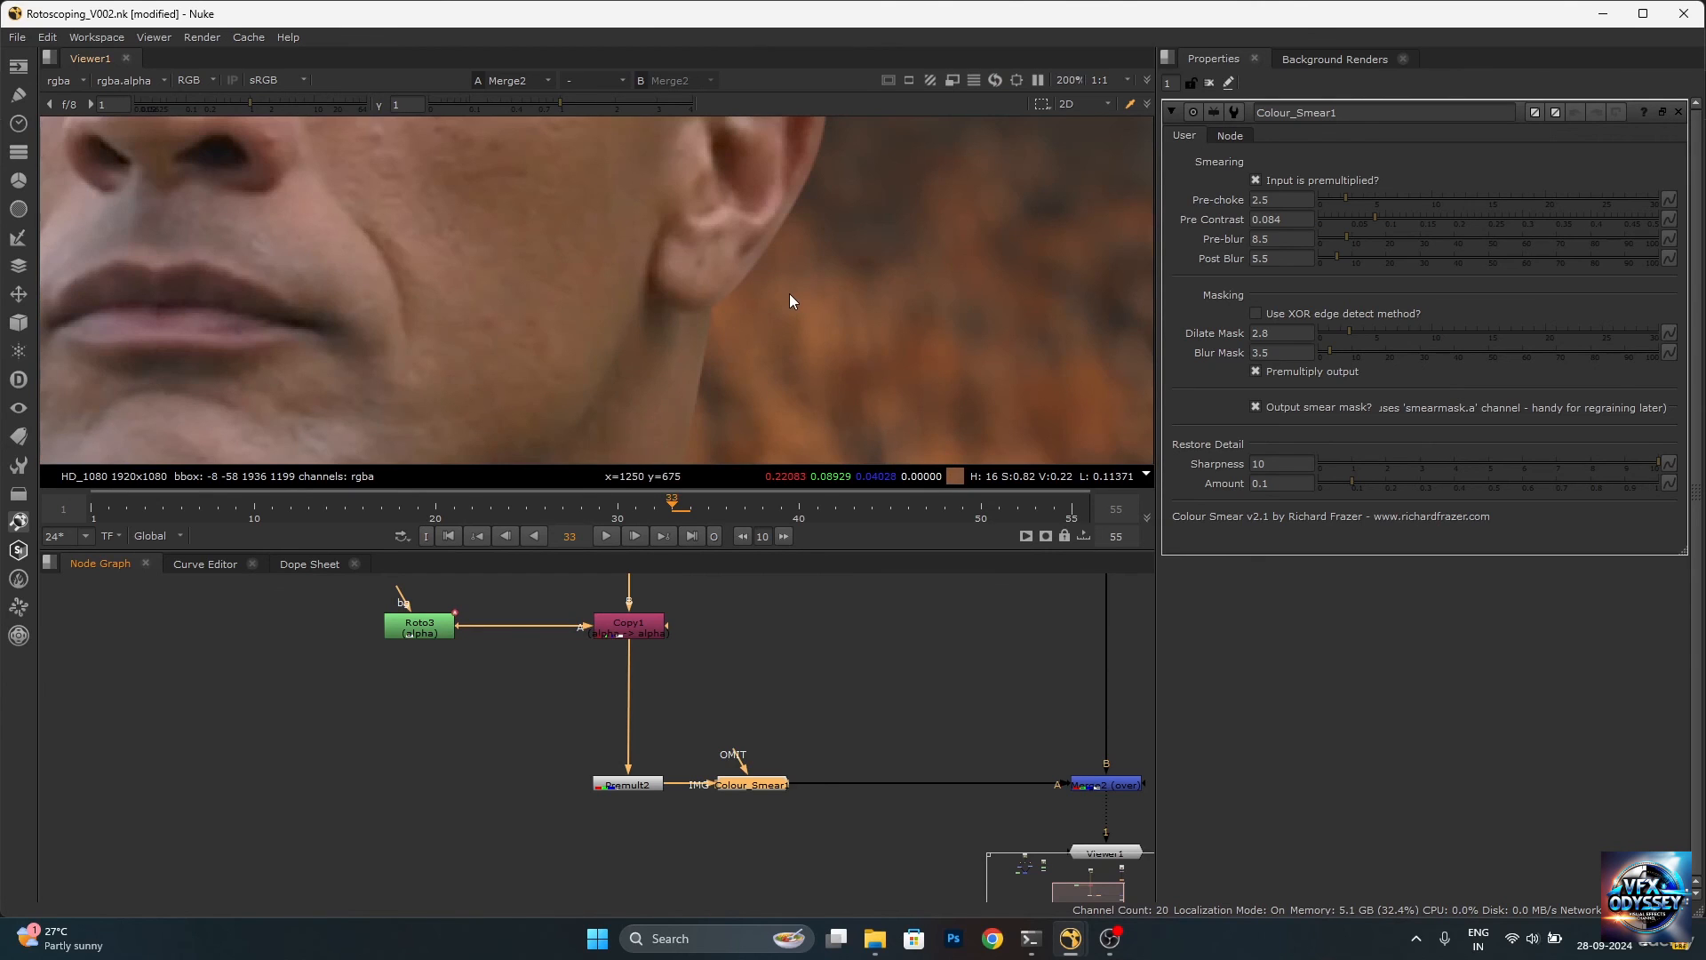
scroll(789, 293, "down", 5)
Play back the composite, stop it and return to frame 1, then review the complete node tree.
left_click(606, 537)
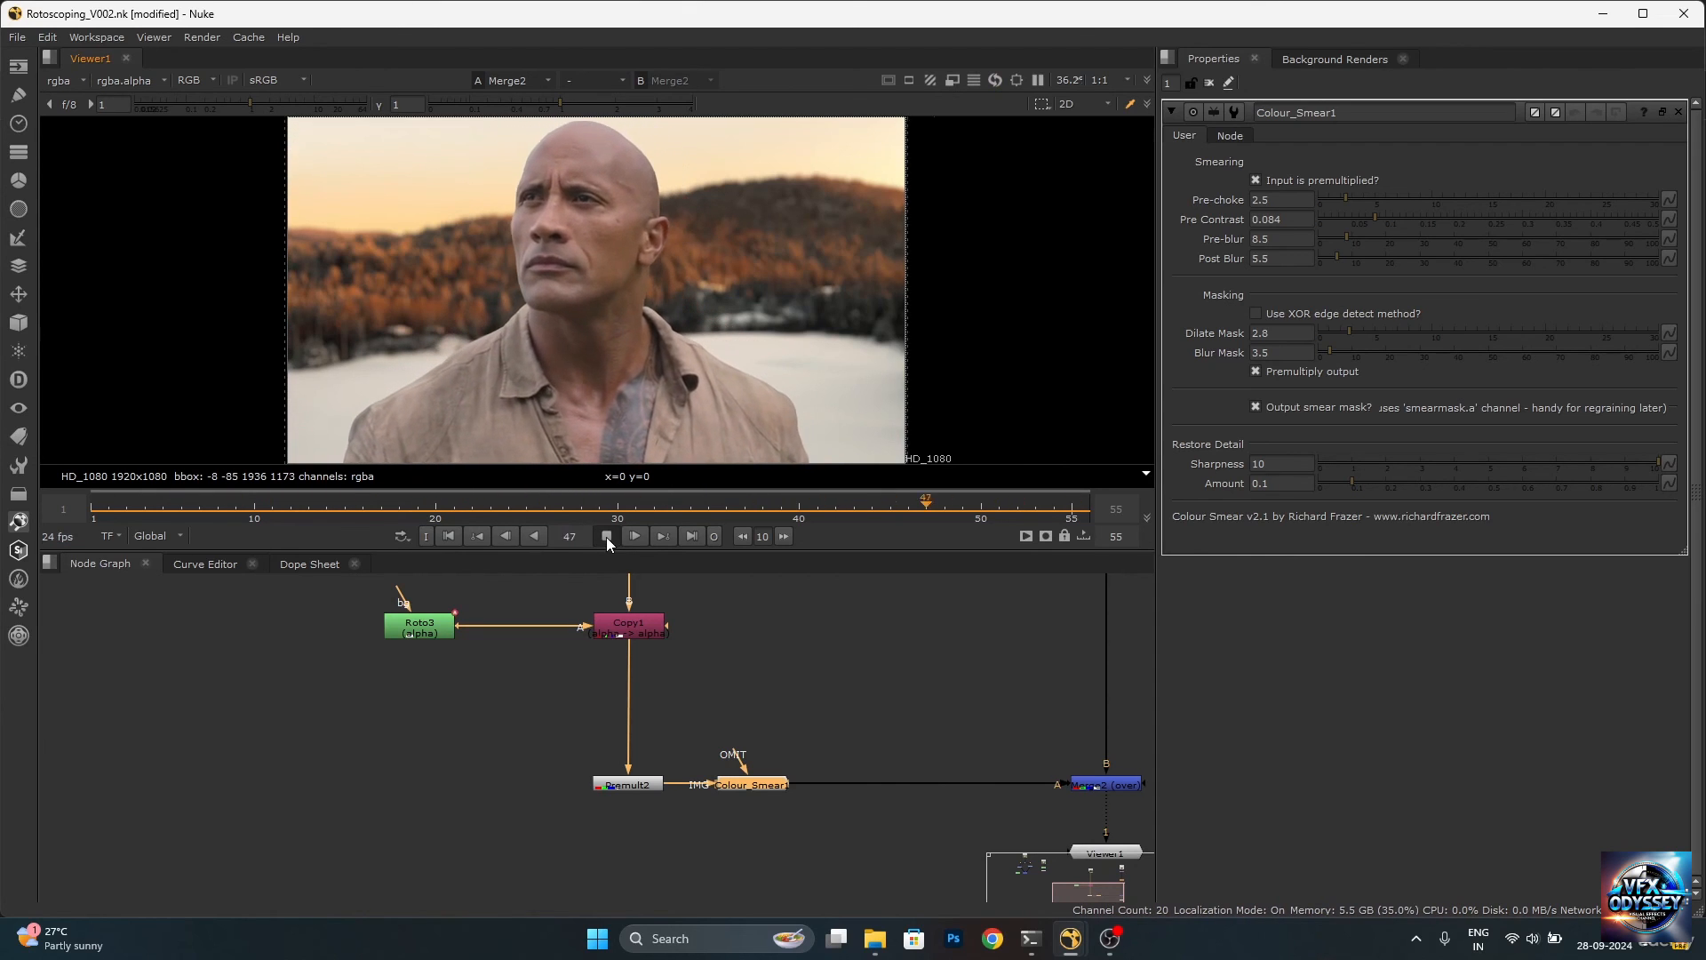
left_click(606, 537)
left_click(448, 537)
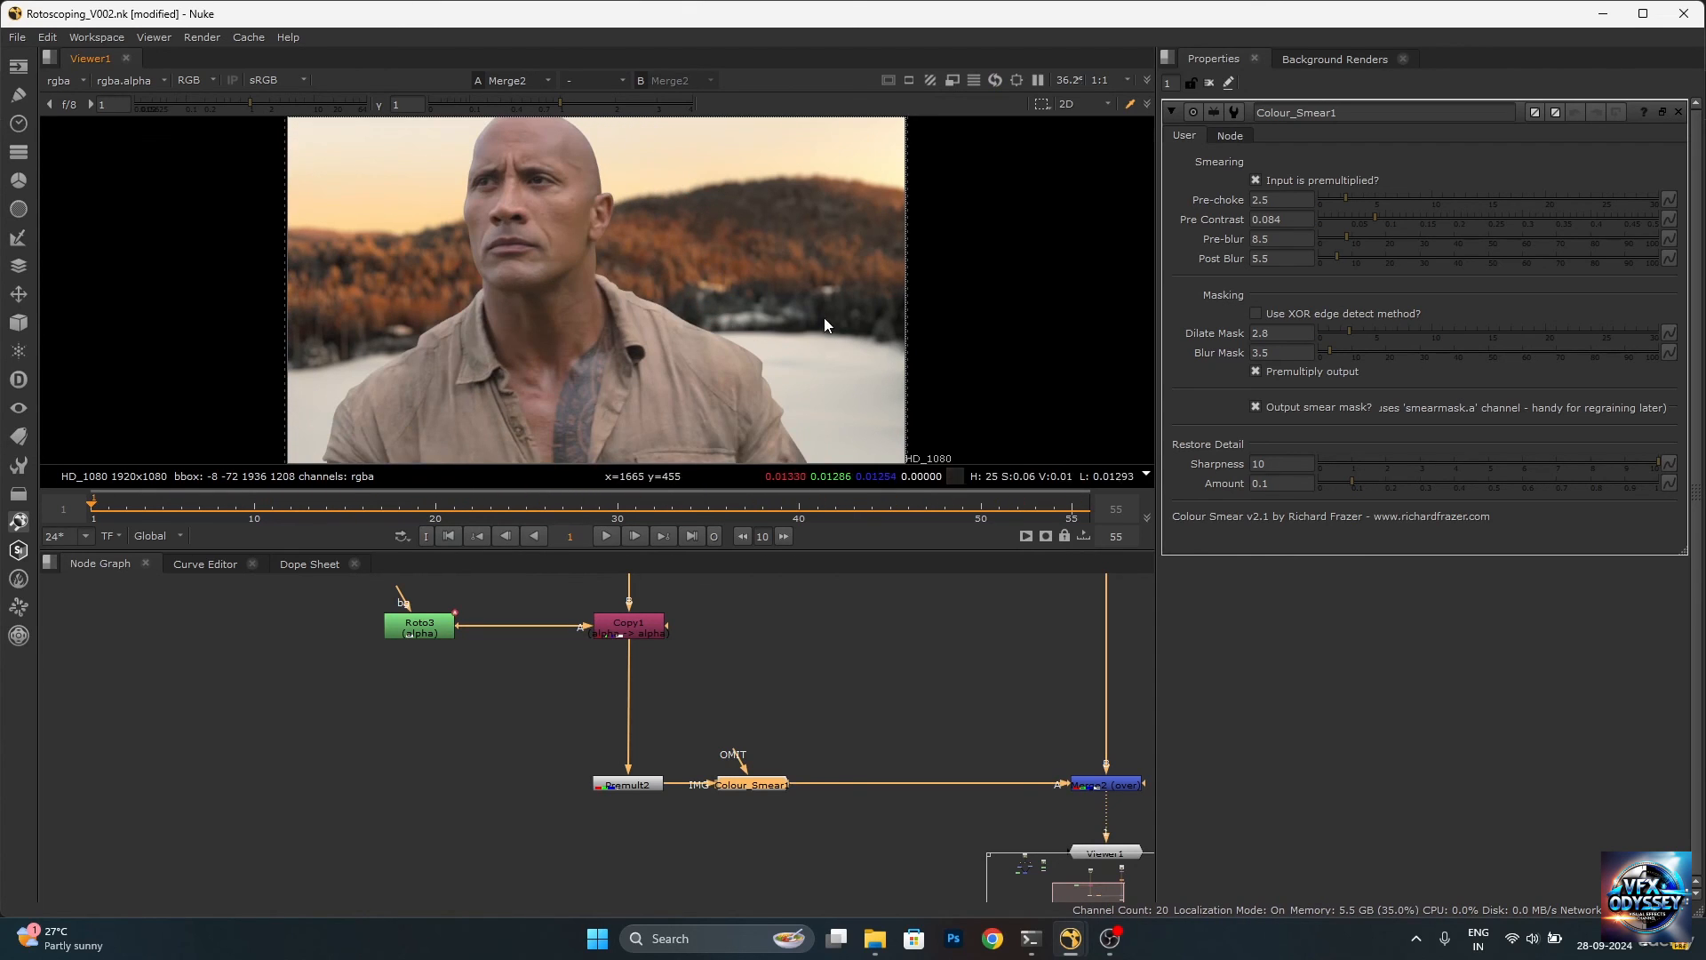
scroll(956, 766, "down", 5)
scroll(1016, 688, "up", 3)
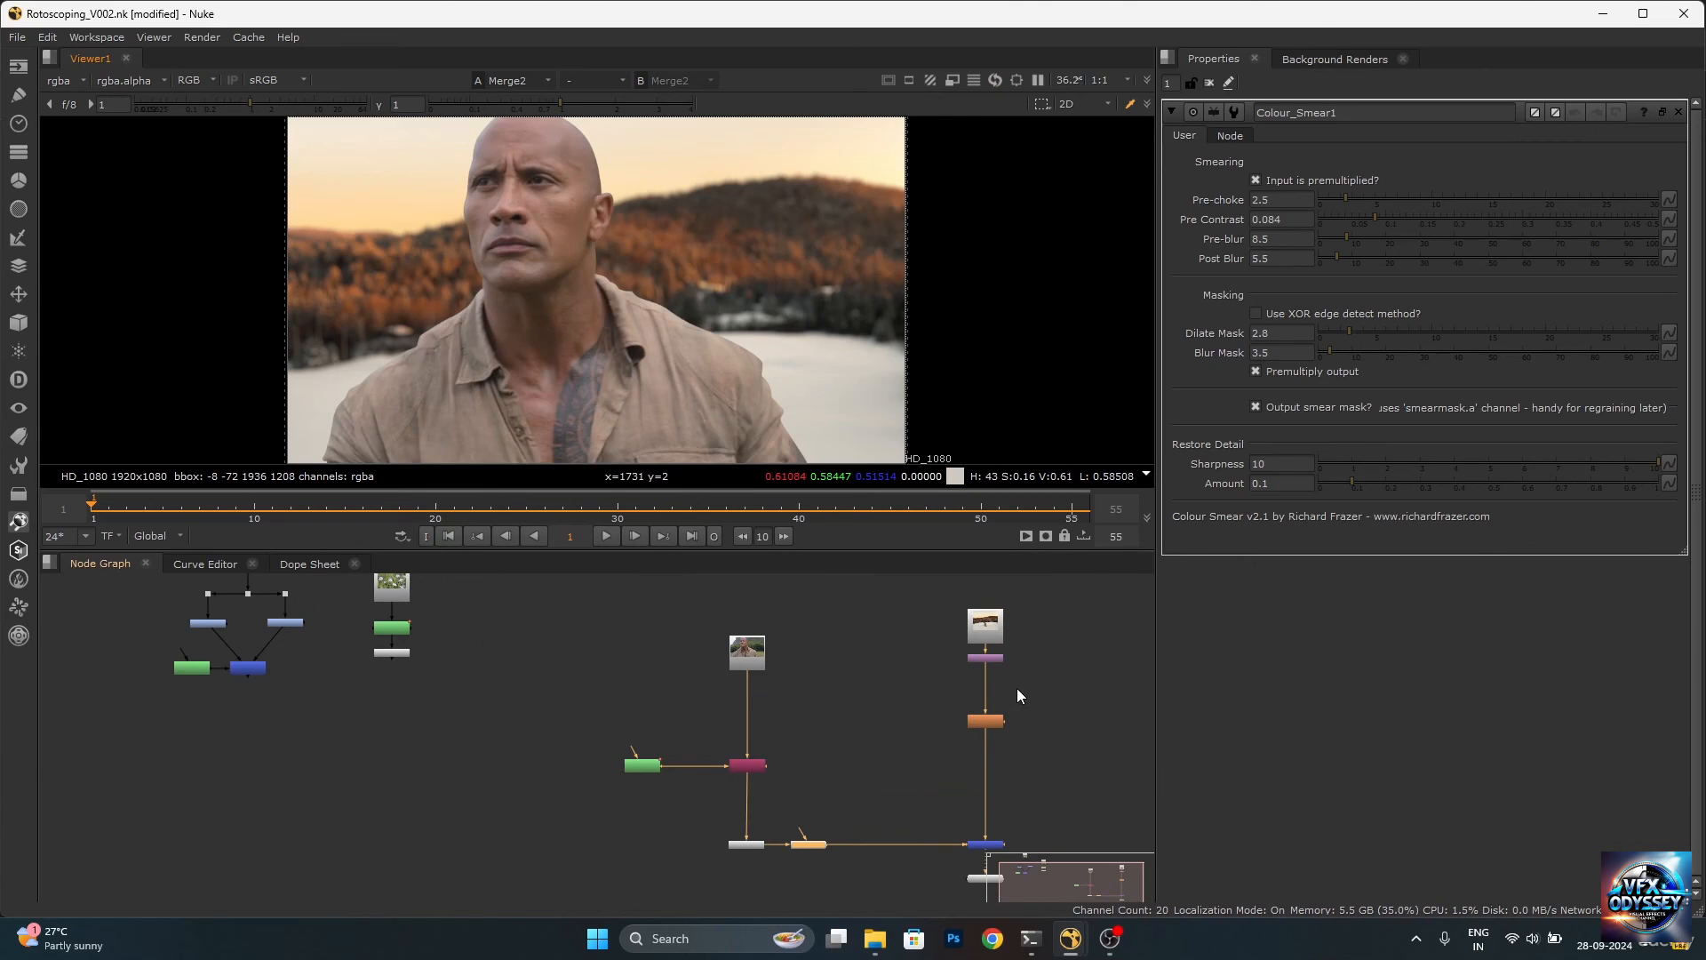